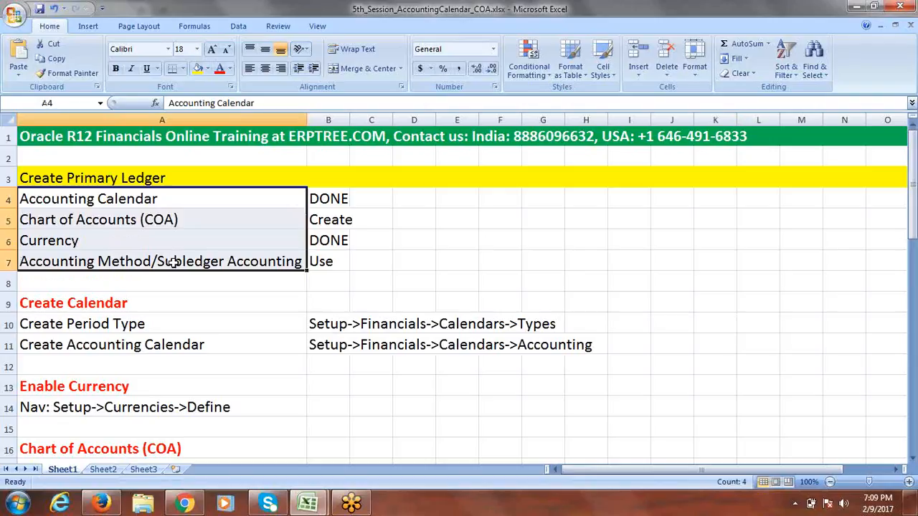
- Walk through the Accounting Calendar, Currency and COA notes, including the period type and calendar navigation paths
{"action": "left_click", "coordinate": [83, 199]}
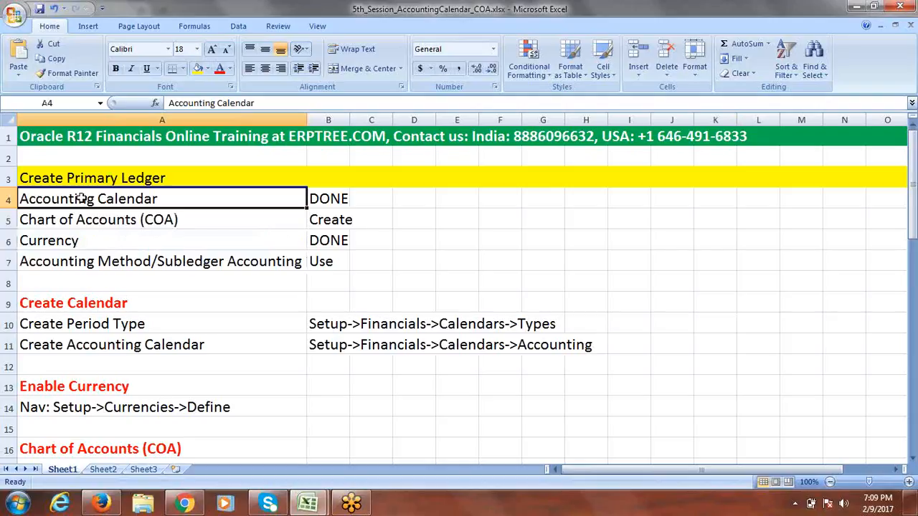
{"action": "left_click", "coordinate": [96, 241]}
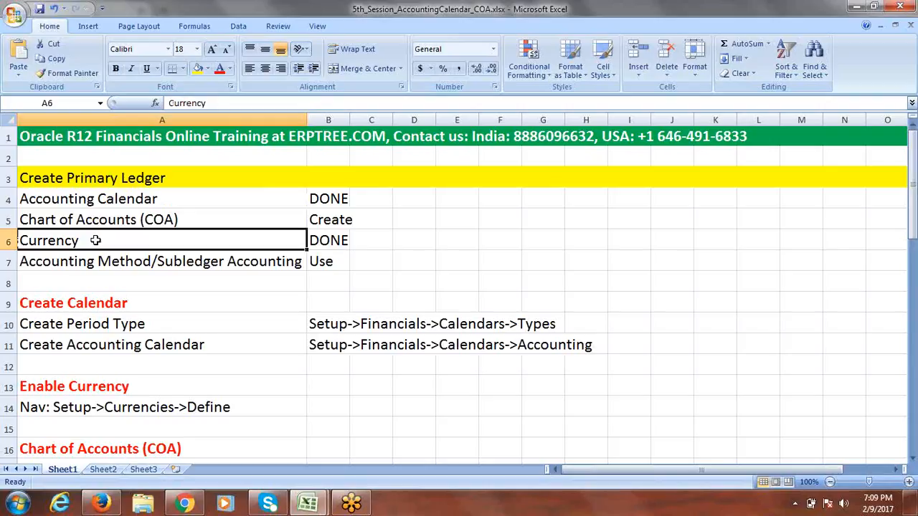
{"action": "left_click", "coordinate": [87, 220]}
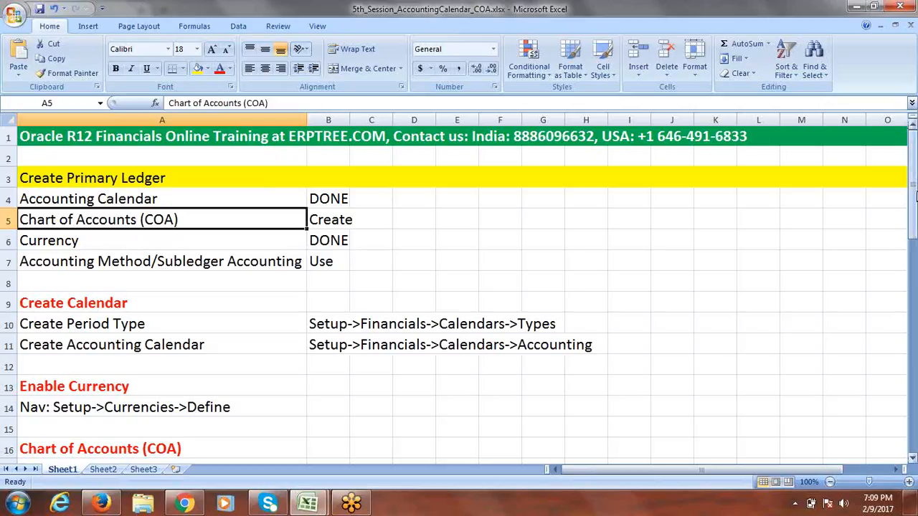
{"action": "left_click_drag", "start_coordinate": [915, 194], "coordinate": [915, 197]}
{"action": "left_click", "coordinate": [111, 320]}
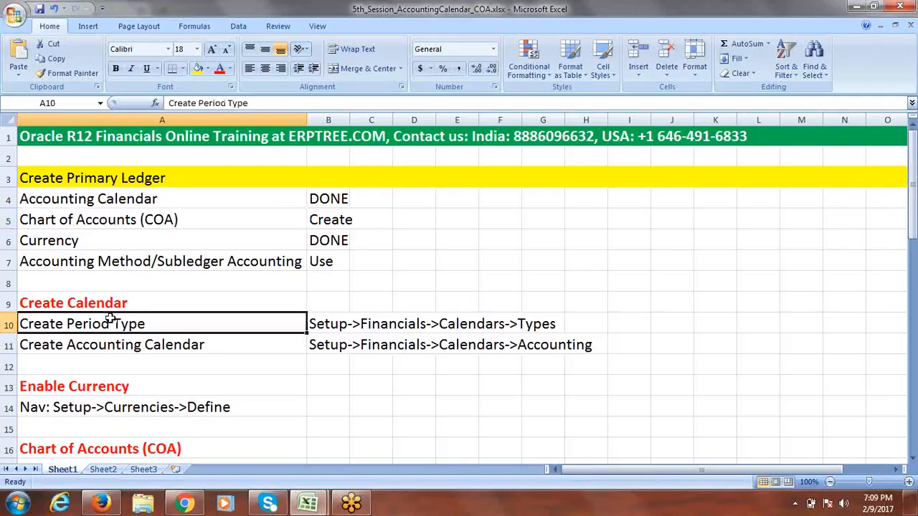
{"action": "left_click", "coordinate": [336, 324]}
{"action": "left_click", "coordinate": [118, 347]}
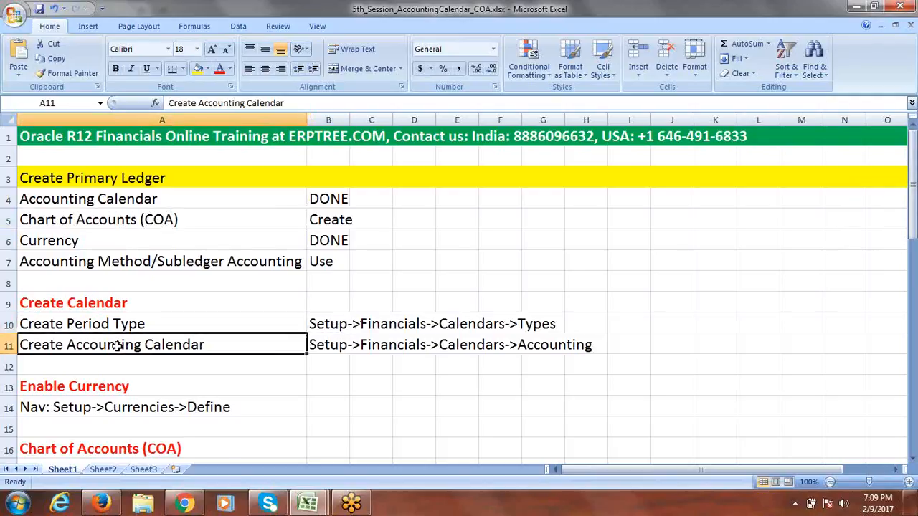
{"action": "left_click", "coordinate": [314, 347]}
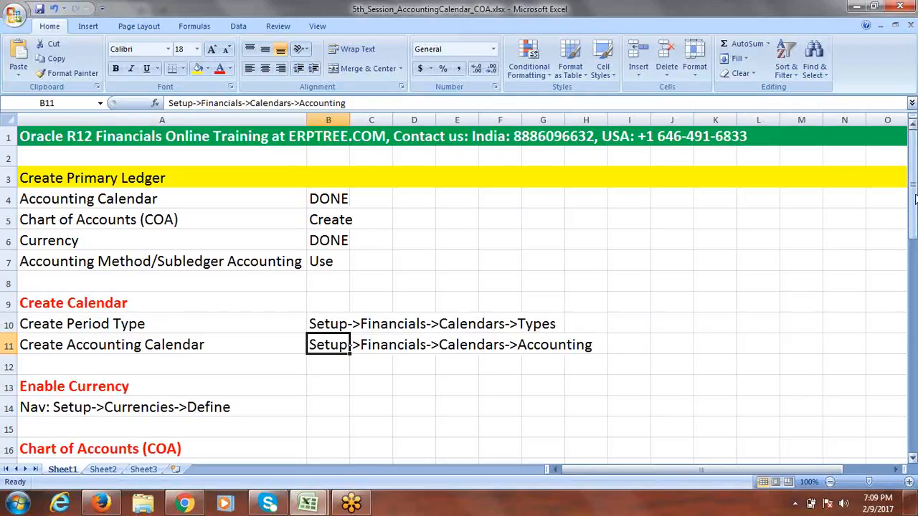
{"action": "left_click_drag", "start_coordinate": [915, 206], "coordinate": [915, 256]}
{"action": "left_click", "coordinate": [60, 221]}
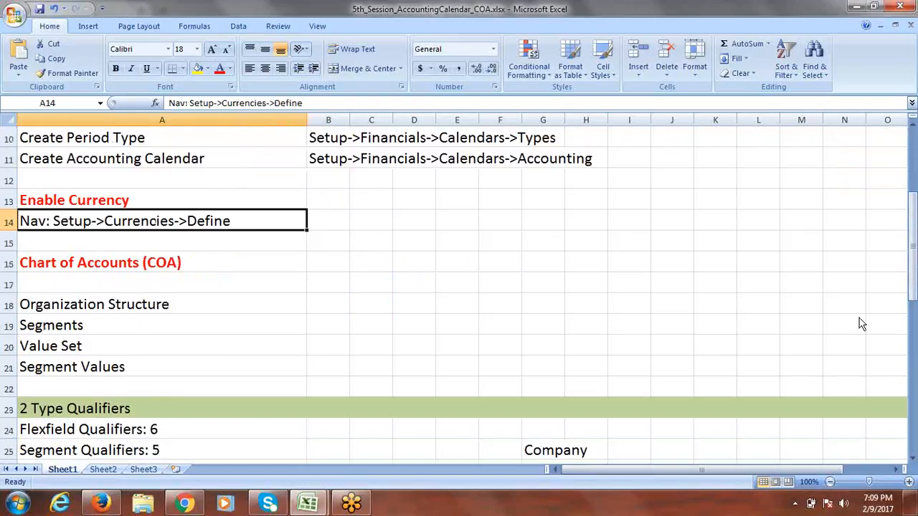
{"action": "left_click_drag", "start_coordinate": [915, 224], "coordinate": [915, 244]}
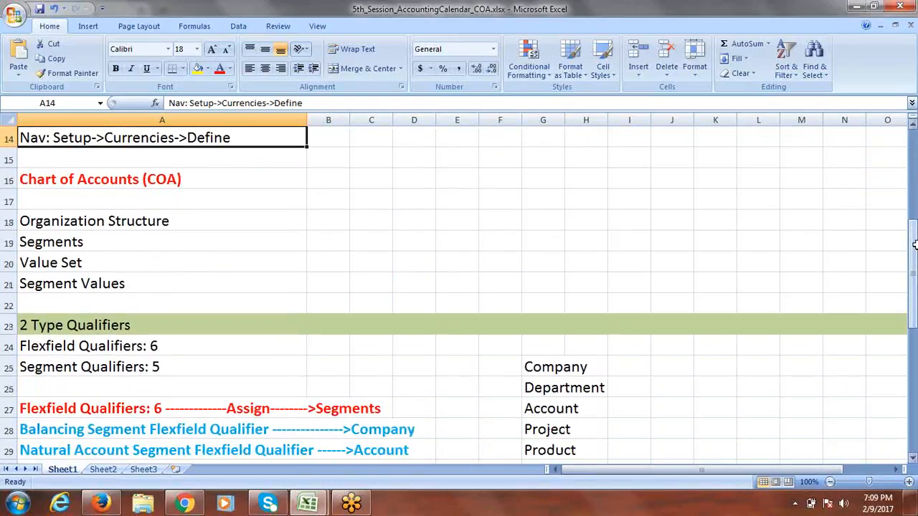
- Review the Organization Structure, Segments, Value Set and Segment Values notes, plus 6 flexfield and 5 segment qualifiers
{"action": "left_click", "coordinate": [103, 225]}
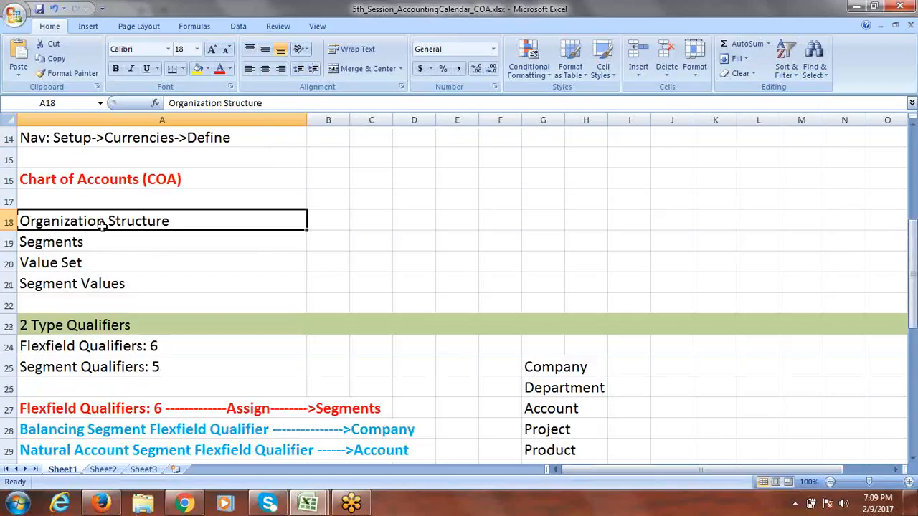
{"action": "left_click", "coordinate": [52, 245]}
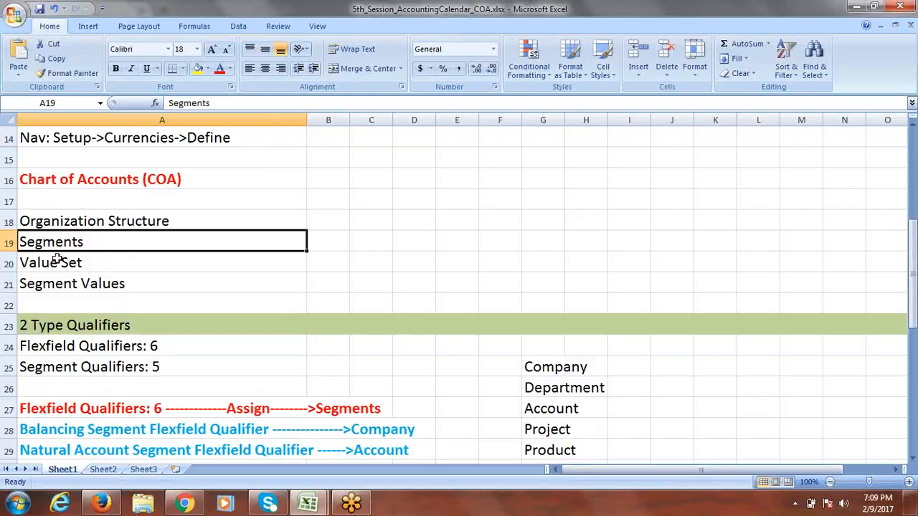
{"action": "left_click", "coordinate": [59, 264]}
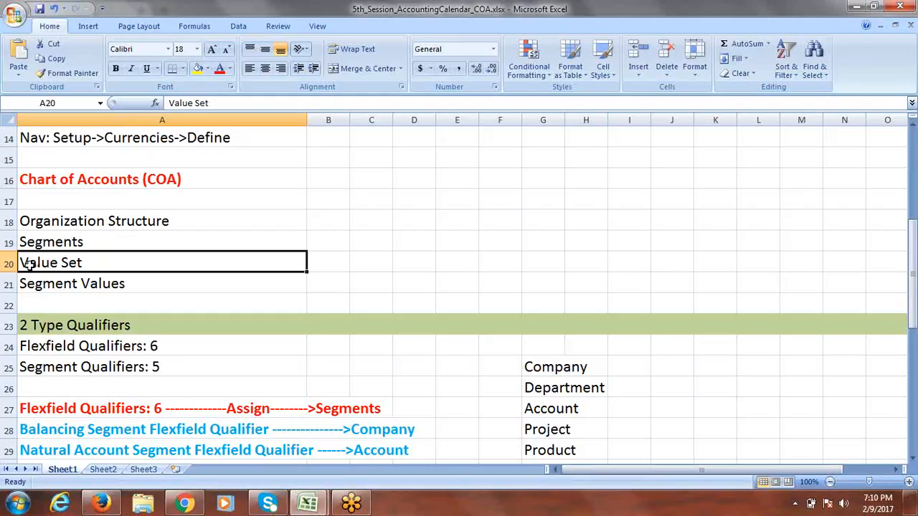
{"action": "left_click", "coordinate": [71, 285]}
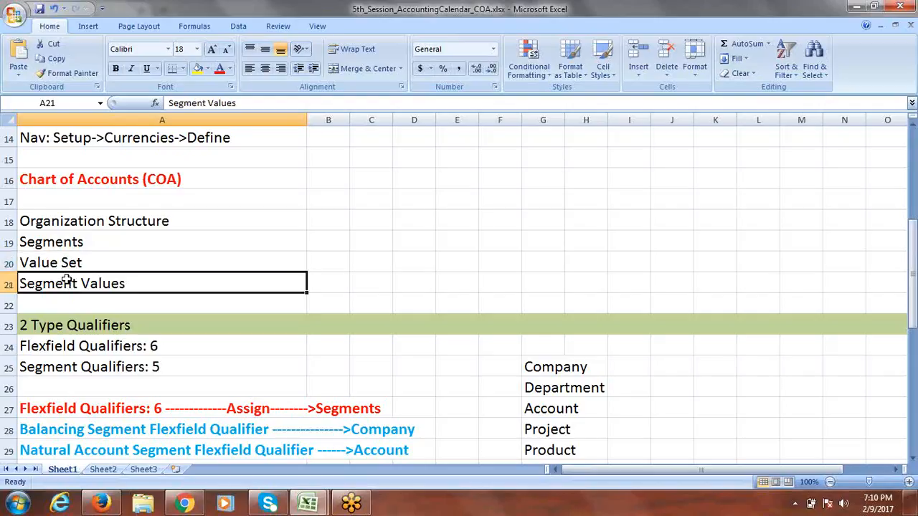
{"action": "left_click", "coordinate": [55, 242]}
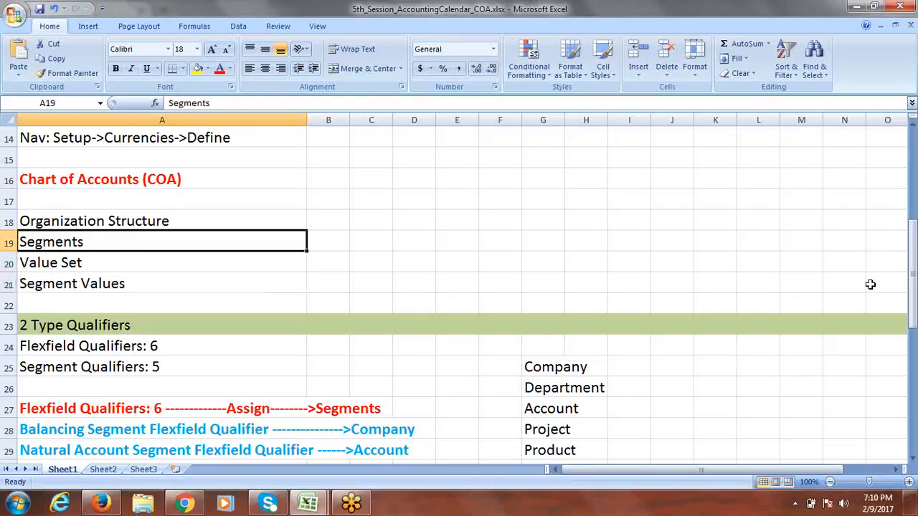
{"action": "left_click_drag", "start_coordinate": [914, 267], "coordinate": [914, 312]}
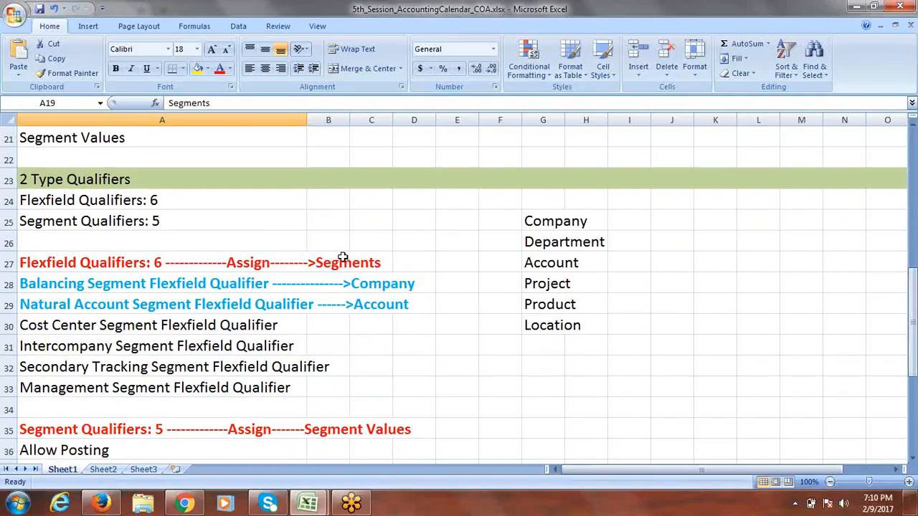
{"action": "left_click", "coordinate": [83, 181]}
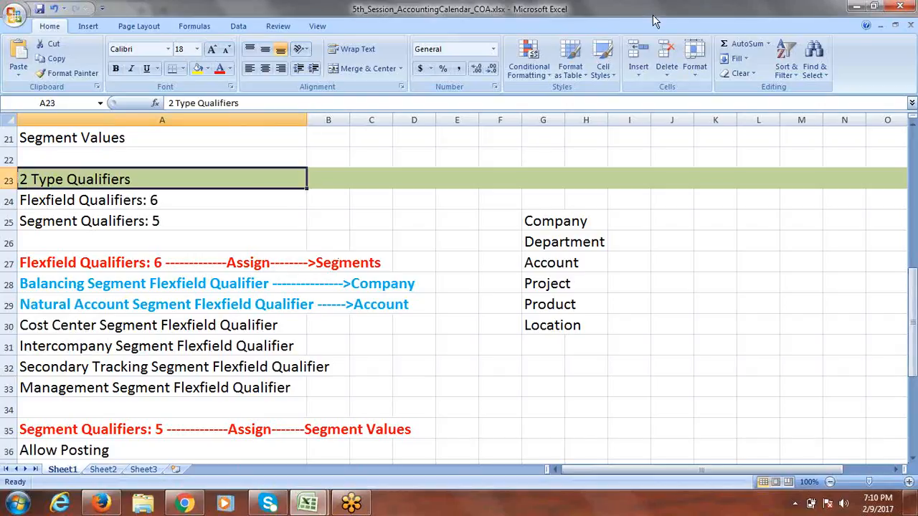
{"action": "left_click", "coordinate": [466, 10]}
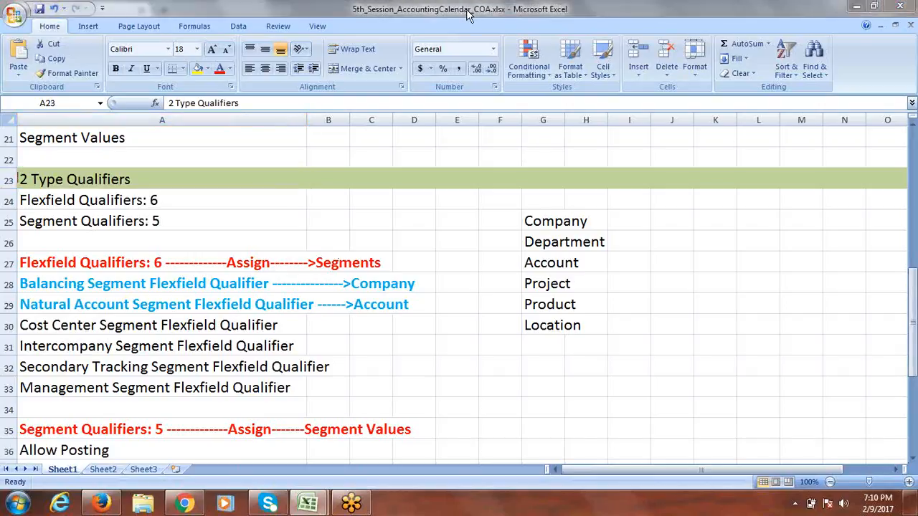
{"action": "left_click", "coordinate": [99, 202]}
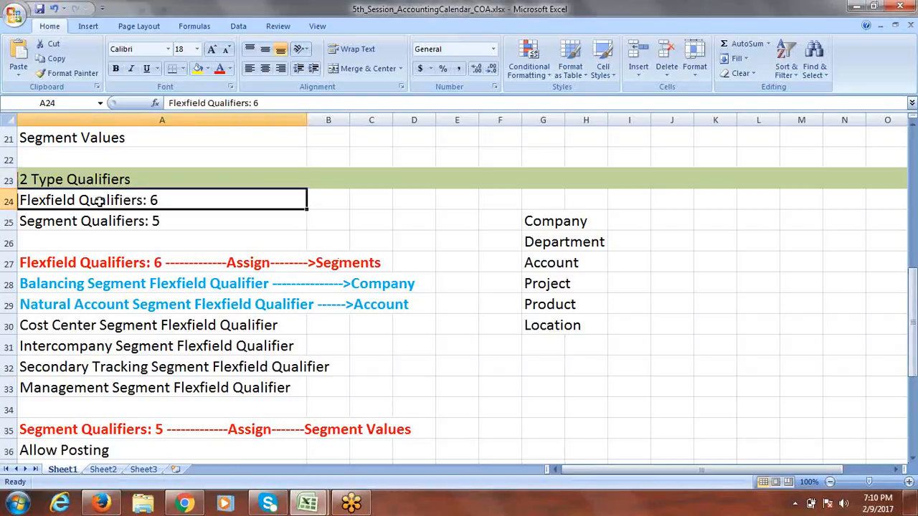
{"action": "left_click", "coordinate": [96, 223]}
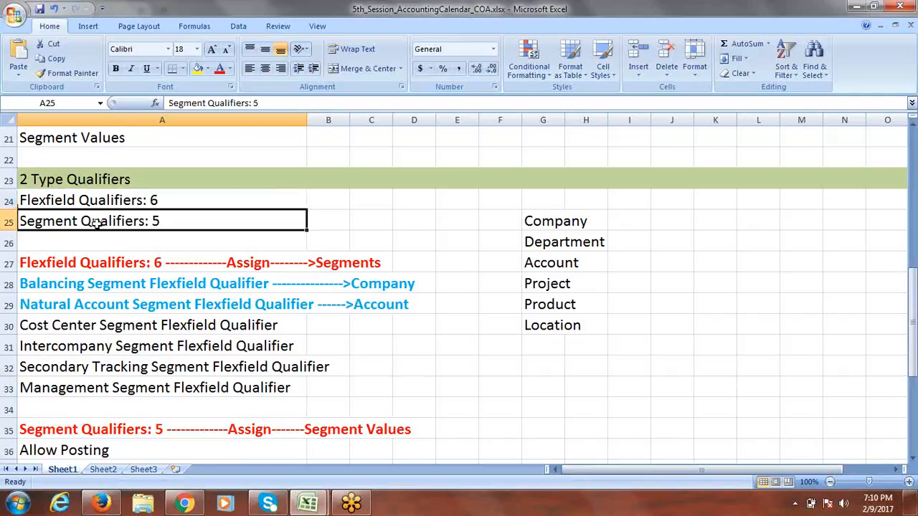
{"action": "left_click_drag", "start_coordinate": [914, 284], "coordinate": [915, 289]}
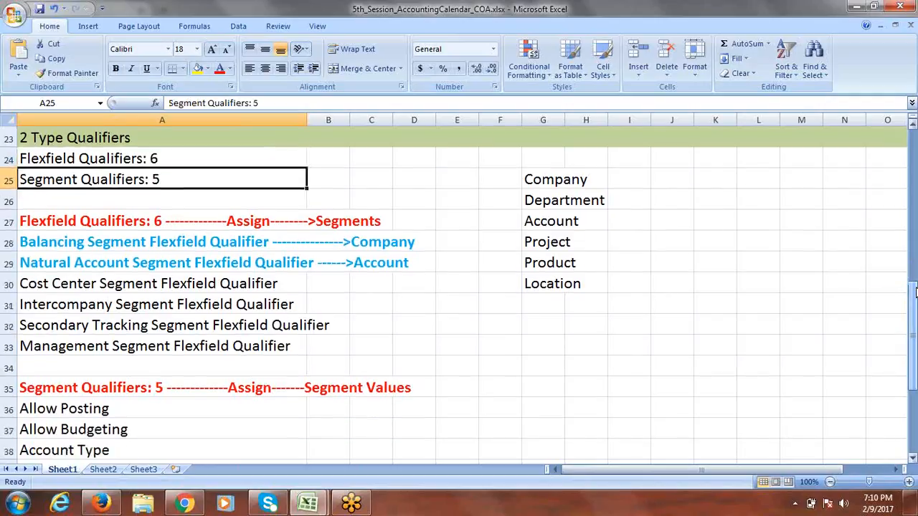
- Go over the flexfield qualifier lines: balancing, natural account and the four remaining qualifiers
{"action": "left_click", "coordinate": [89, 218]}
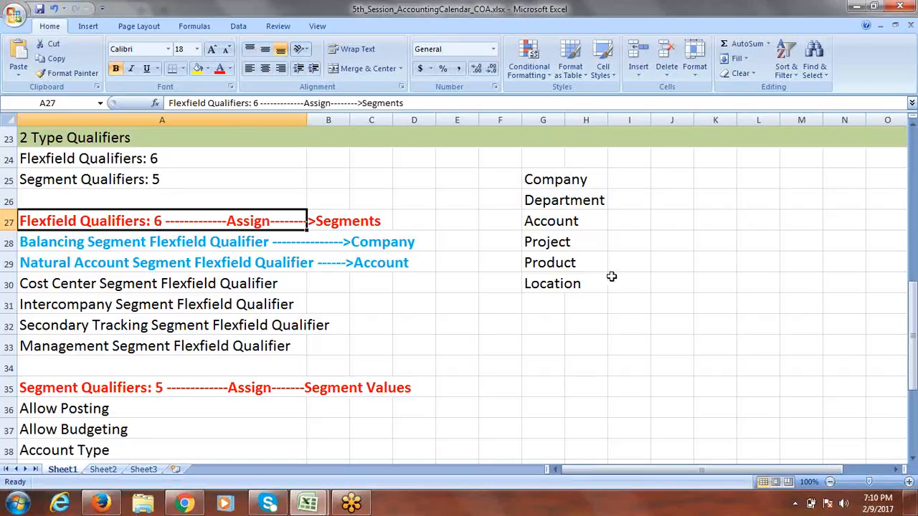
{"action": "left_click_drag", "start_coordinate": [915, 318], "coordinate": [915, 324]}
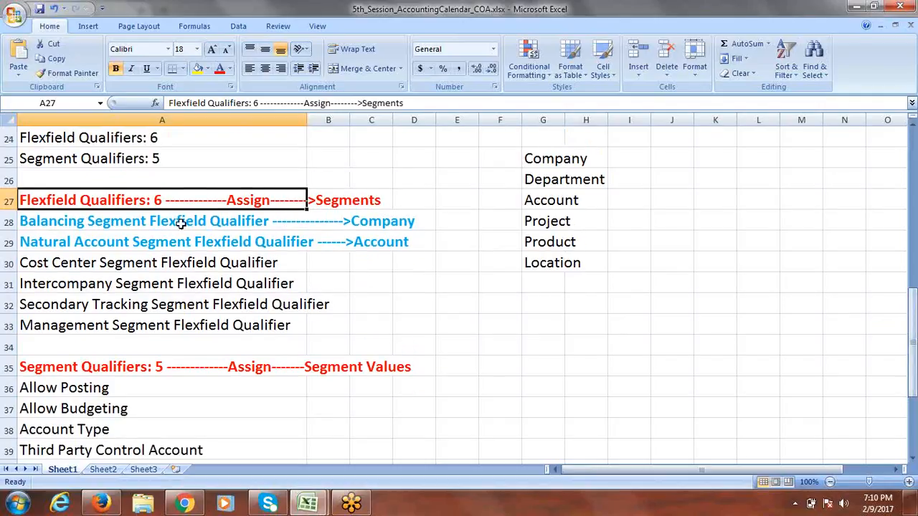
{"action": "left_click_drag", "start_coordinate": [154, 221], "coordinate": [154, 237]}
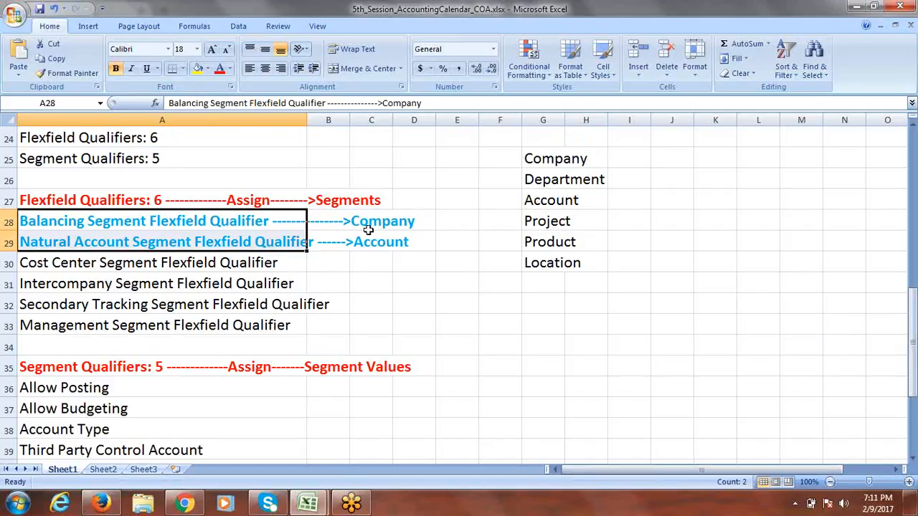
{"action": "left_click", "coordinate": [75, 244]}
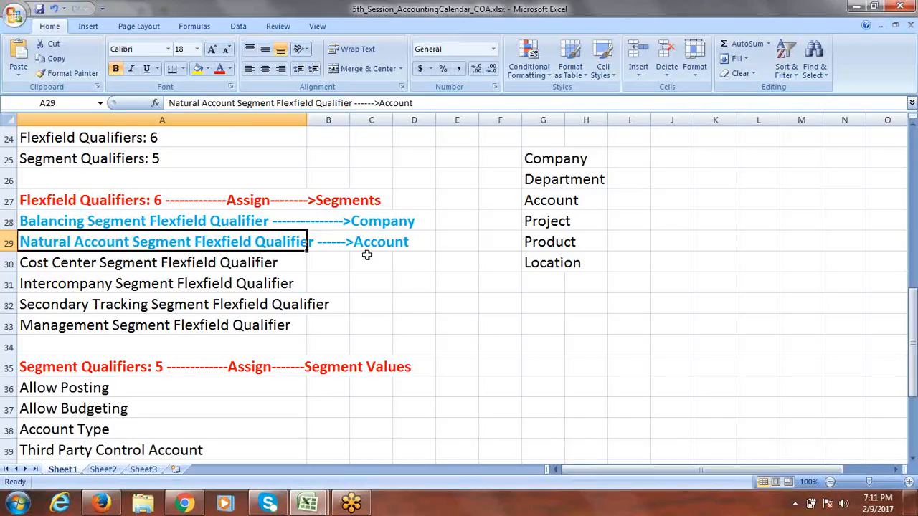
{"action": "left_click_drag", "start_coordinate": [191, 264], "coordinate": [191, 322]}
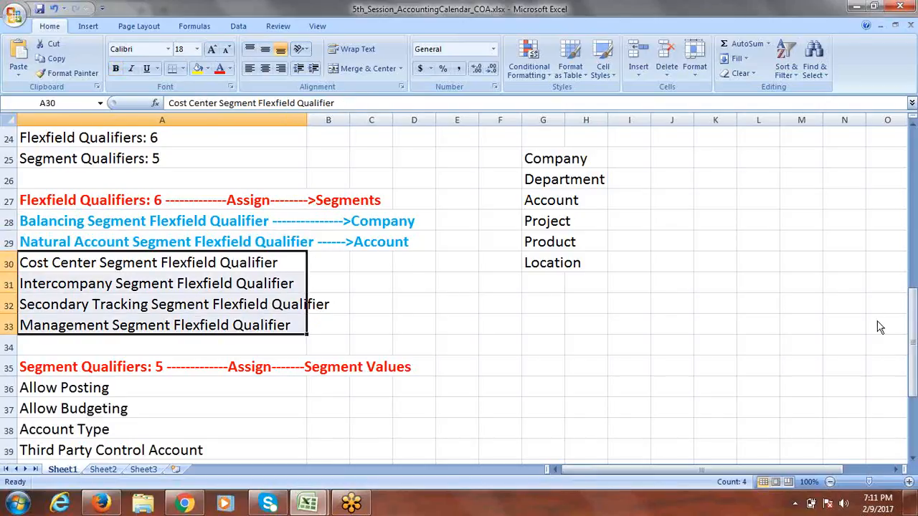
{"action": "left_click_drag", "start_coordinate": [917, 316], "coordinate": [917, 314]}
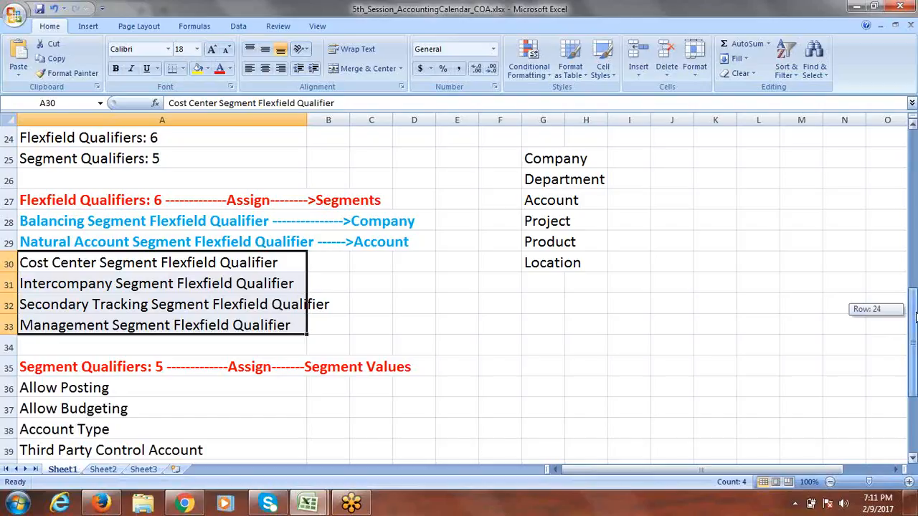
{"action": "left_click_drag", "start_coordinate": [916, 317], "coordinate": [916, 326]}
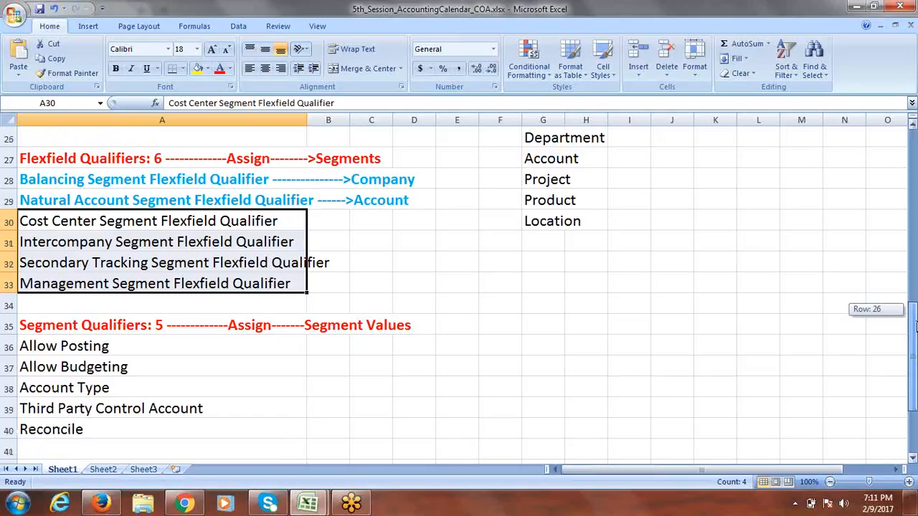
{"action": "left_click_drag", "start_coordinate": [916, 327], "coordinate": [916, 336]}
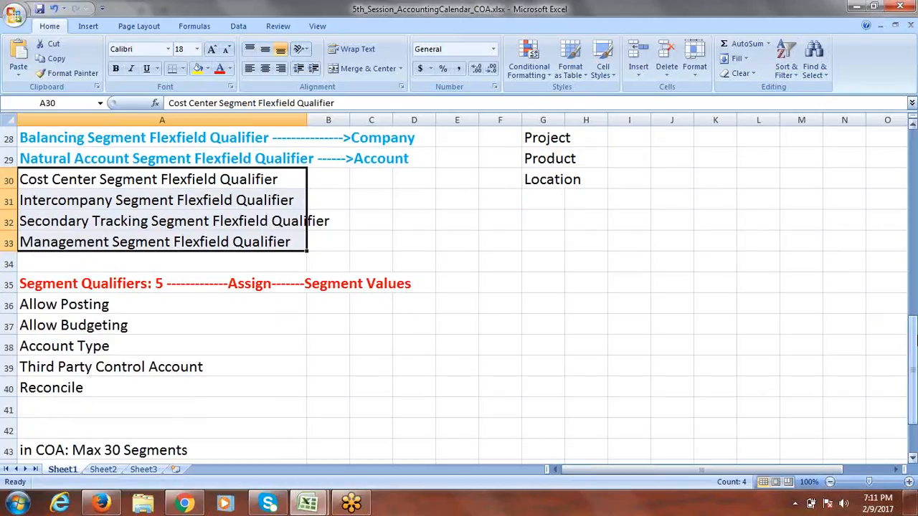
- Go over the segment qualifiers: Allow Posting, Account Type, Third Party Control Account and Reconcile
{"action": "left_click", "coordinate": [98, 282]}
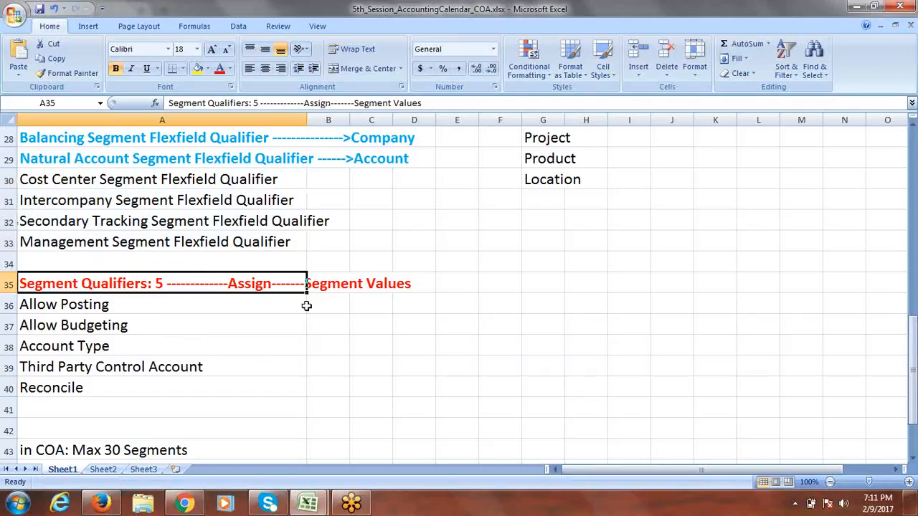
{"action": "left_click", "coordinate": [524, 285]}
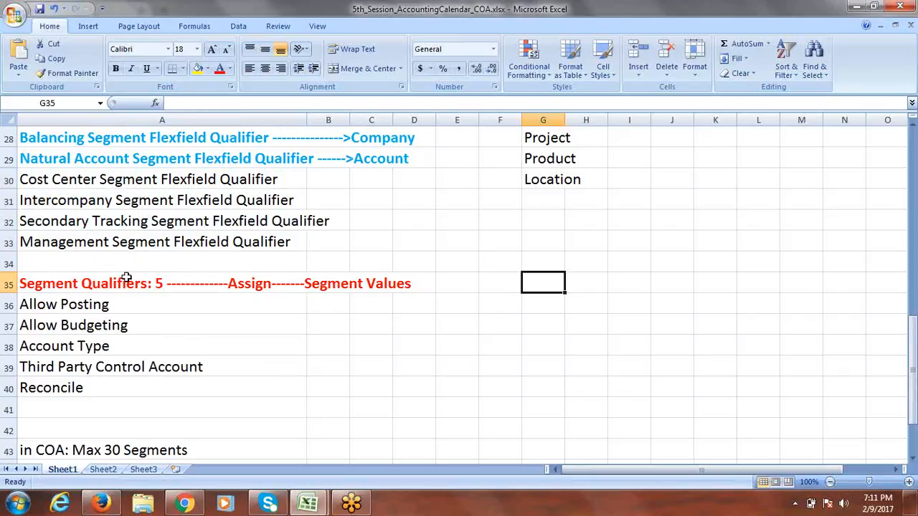
{"action": "left_click", "coordinate": [88, 304]}
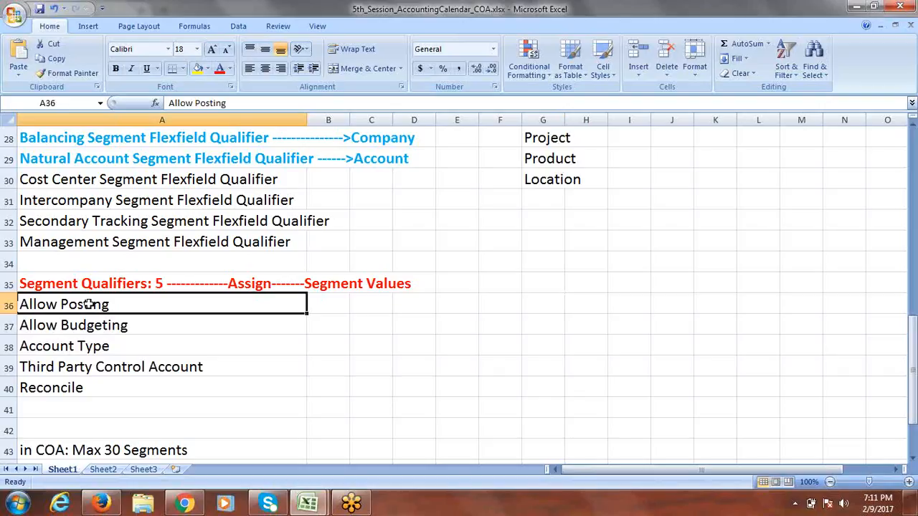
{"action": "left_click", "coordinate": [81, 345]}
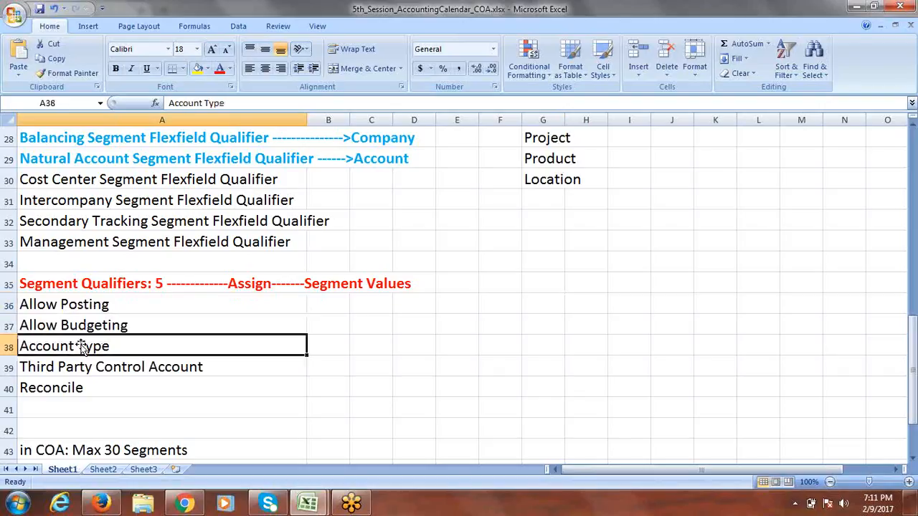
{"action": "left_click", "coordinate": [76, 362]}
{"action": "left_click", "coordinate": [64, 383]}
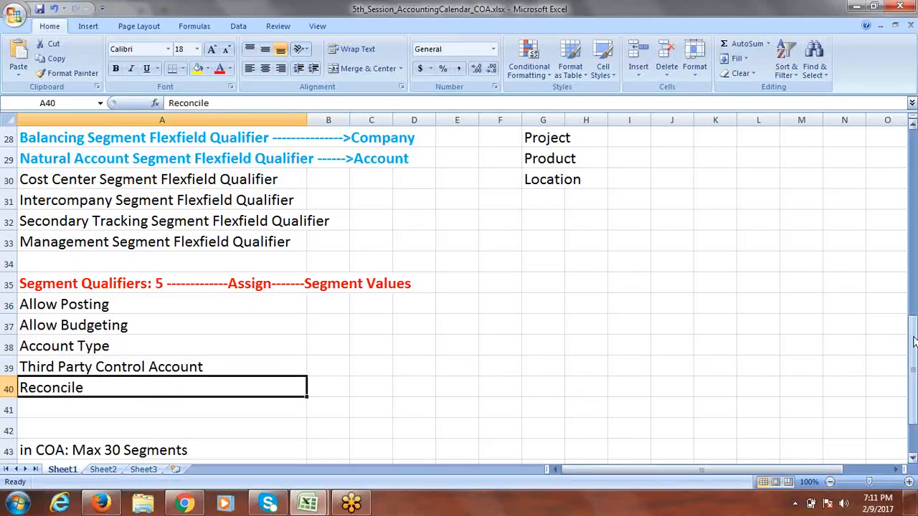
{"action": "left_click_drag", "start_coordinate": [913, 346], "coordinate": [914, 353]}
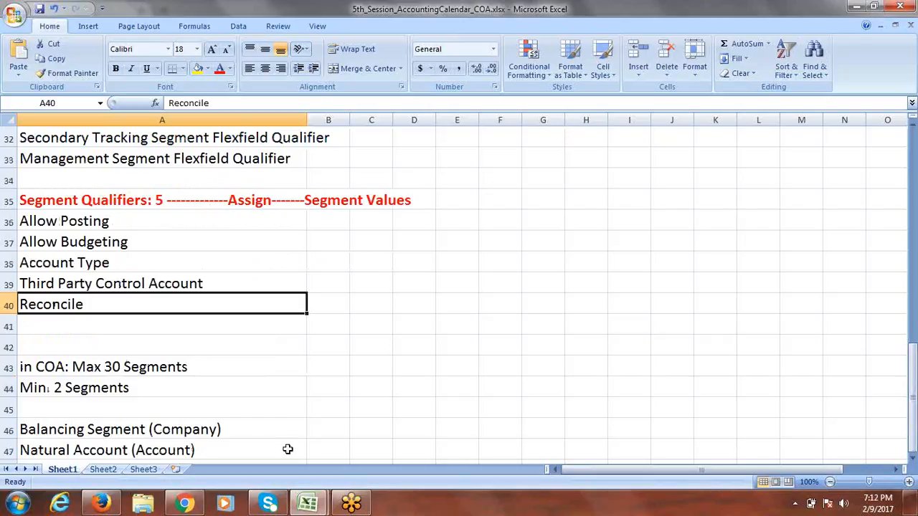
- Review the 30-segment maximum, 2-segment minimum, and the Balancing (Company) and Natural Account (Account) notes
{"action": "left_click", "coordinate": [109, 366]}
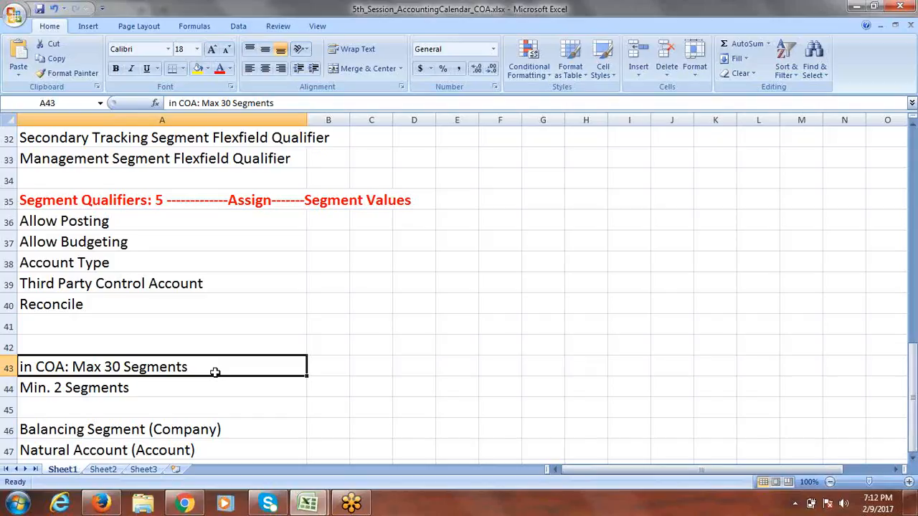
{"action": "left_click", "coordinate": [116, 392]}
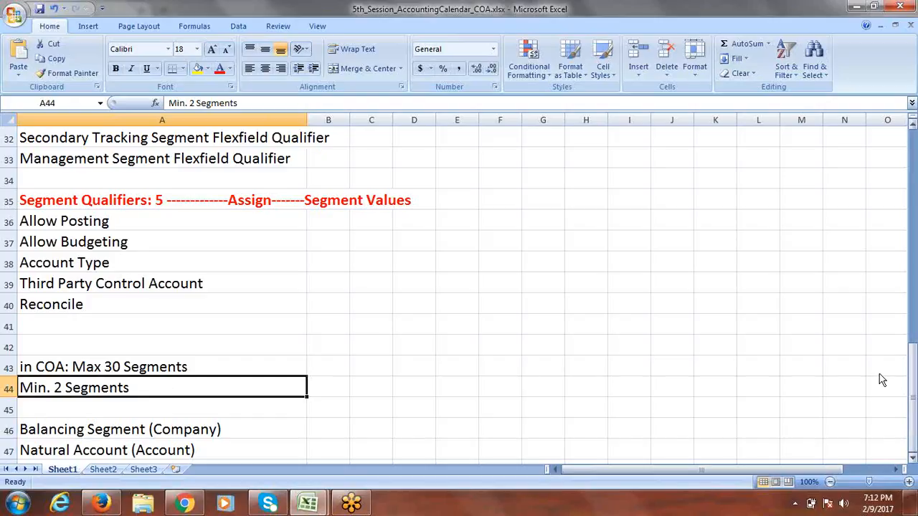
{"action": "left_click", "coordinate": [914, 396]}
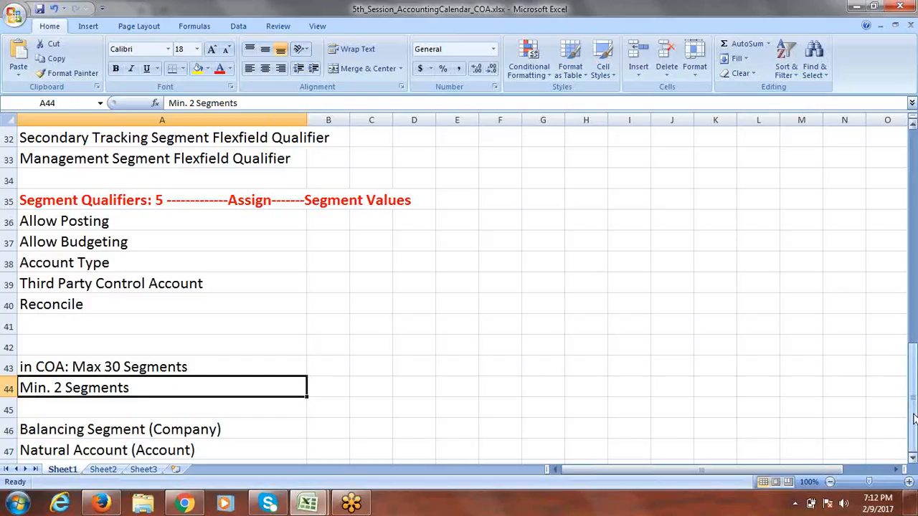
{"action": "left_click", "coordinate": [913, 458]}
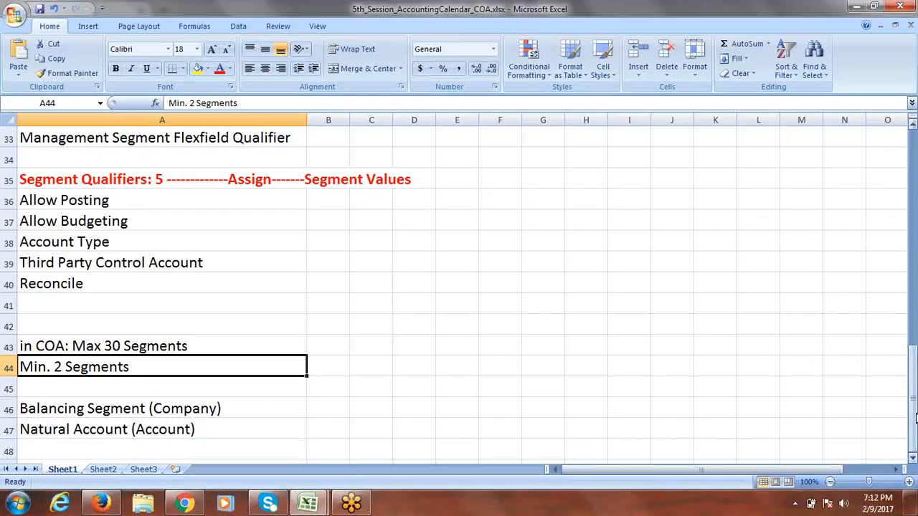
{"action": "left_click", "coordinate": [914, 431]}
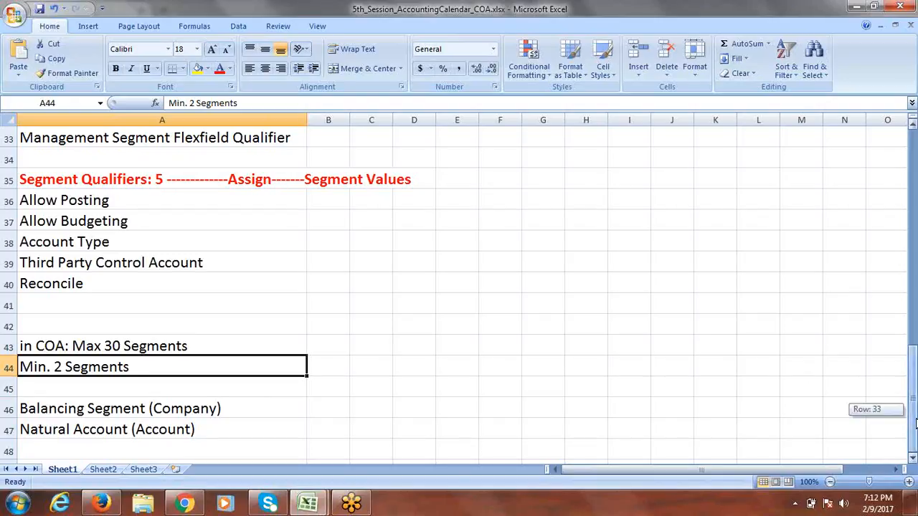
{"action": "left_click", "coordinate": [72, 414]}
{"action": "left_click", "coordinate": [70, 430]}
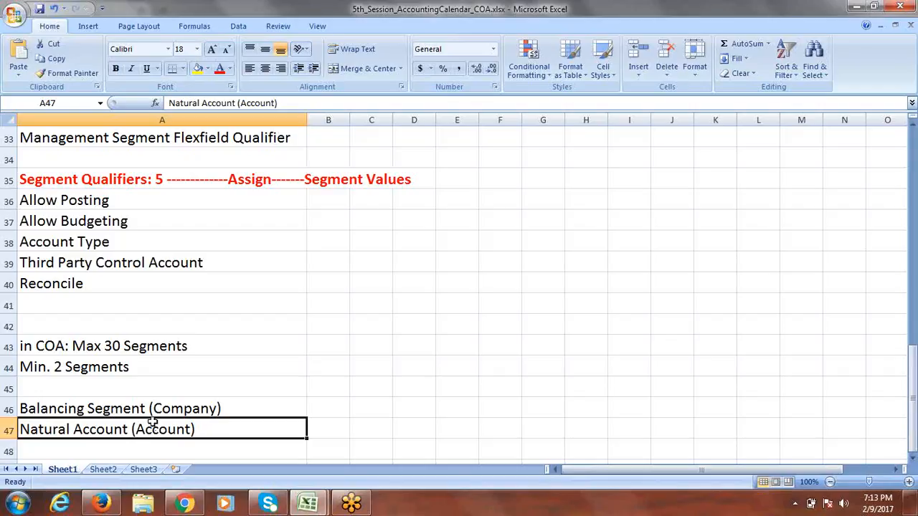
{"action": "left_click", "coordinate": [176, 411]}
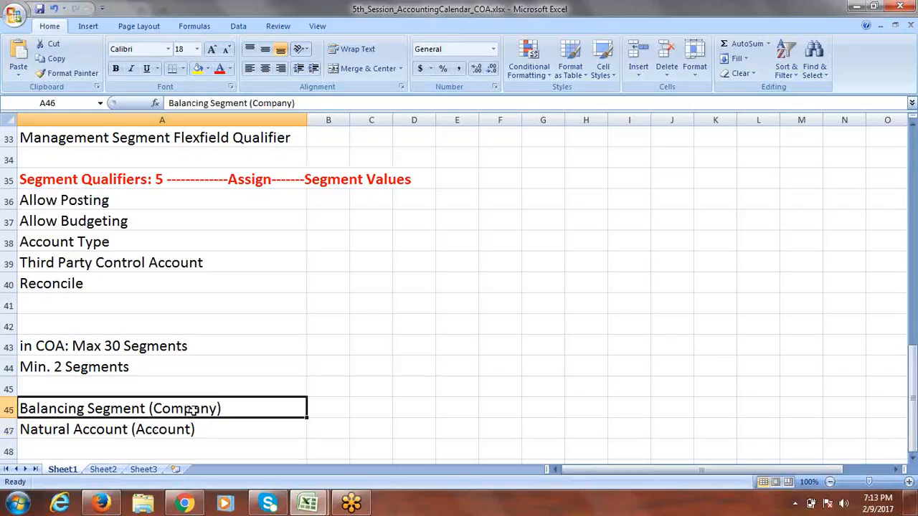
{"action": "left_click", "coordinate": [99, 431]}
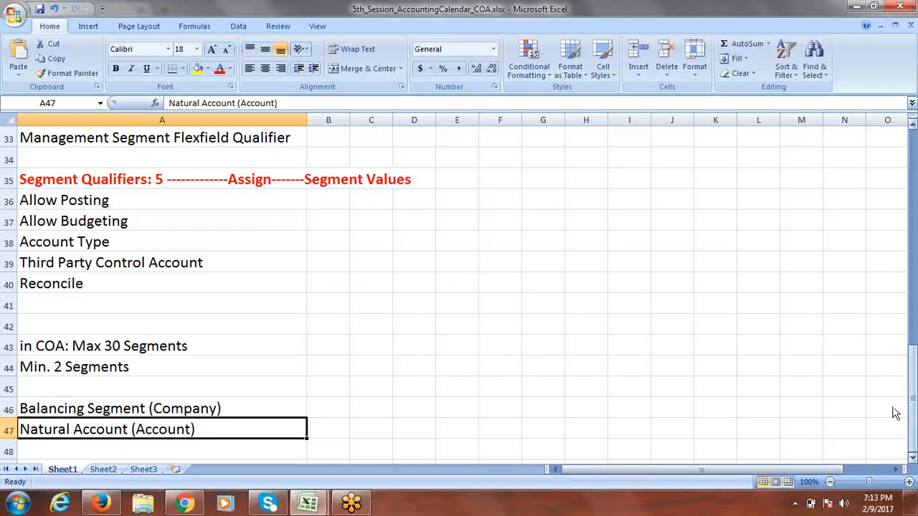
{"action": "left_click_drag", "start_coordinate": [914, 416], "coordinate": [914, 395]}
- In 6th_Session.xlsx, enter 'Create Primary Ledger' in A3 and fill row 3 yellow
{"action": "mouse_move", "coordinate": [309, 503]}
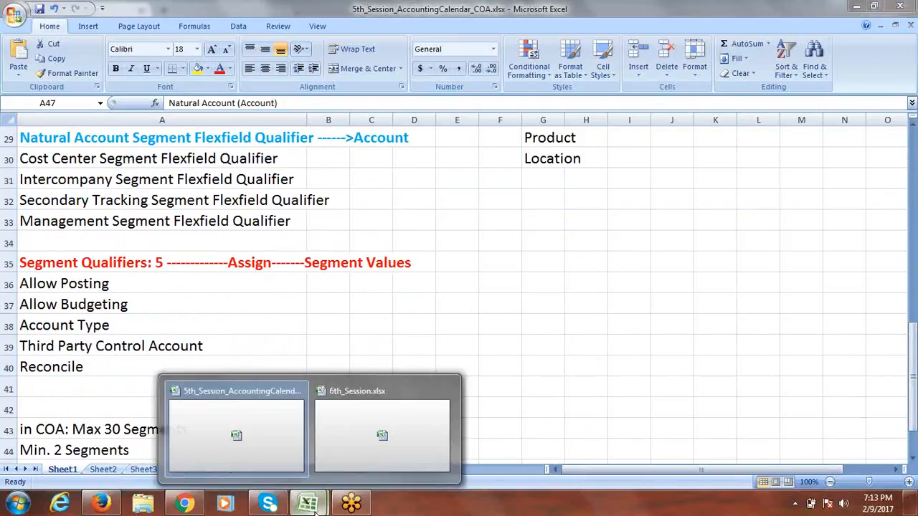
{"action": "left_click", "coordinate": [372, 437]}
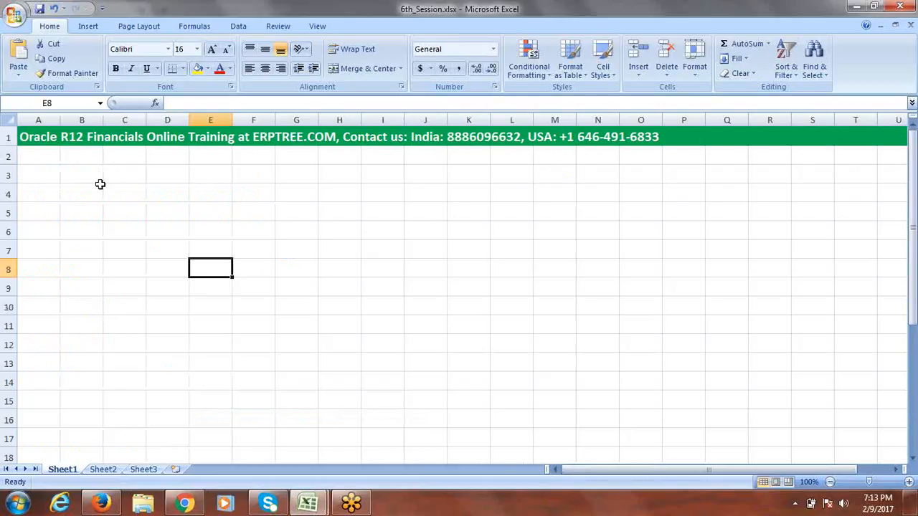
{"action": "left_click", "coordinate": [56, 180]}
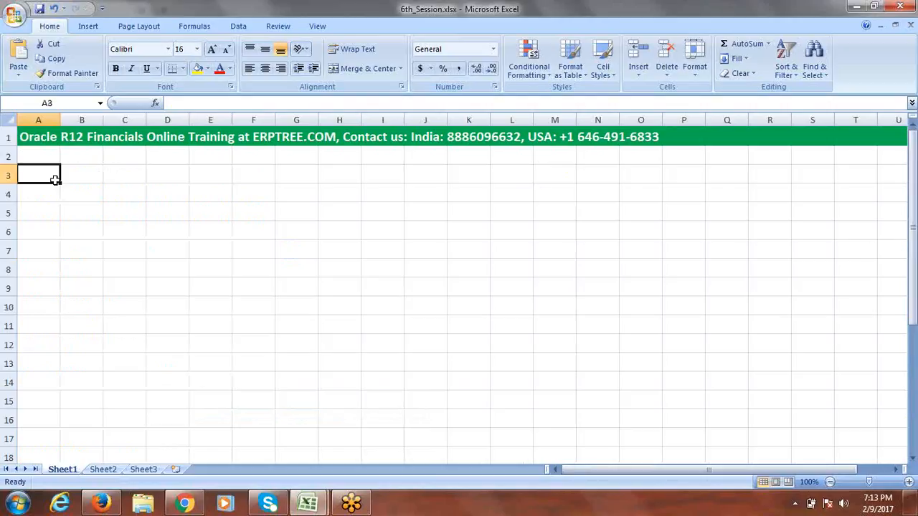
{"action": "type", "text": "C"}
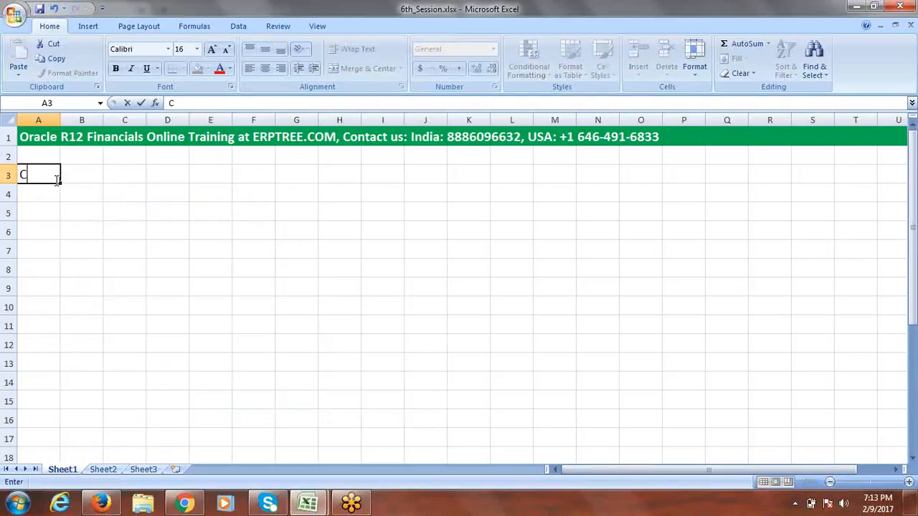
{"action": "type", "text": "reate Primary Ledger"}
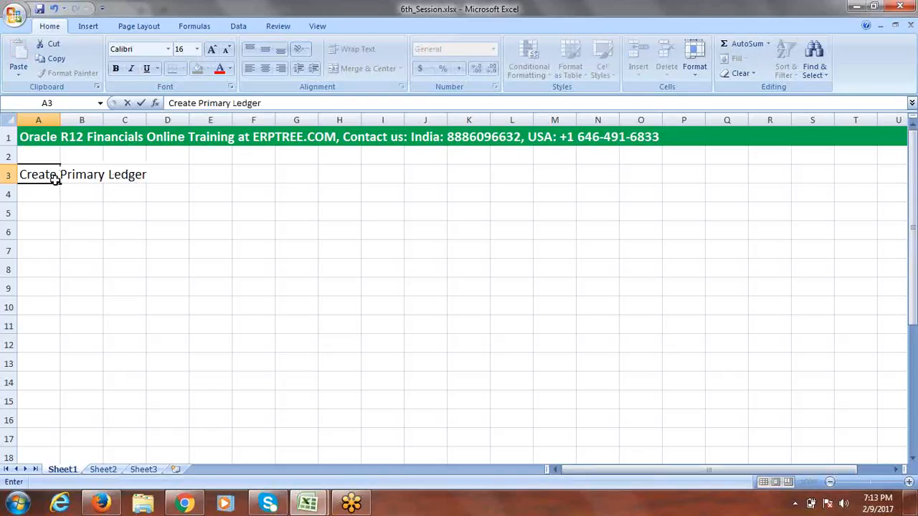
{"action": "left_click", "coordinate": [8, 176]}
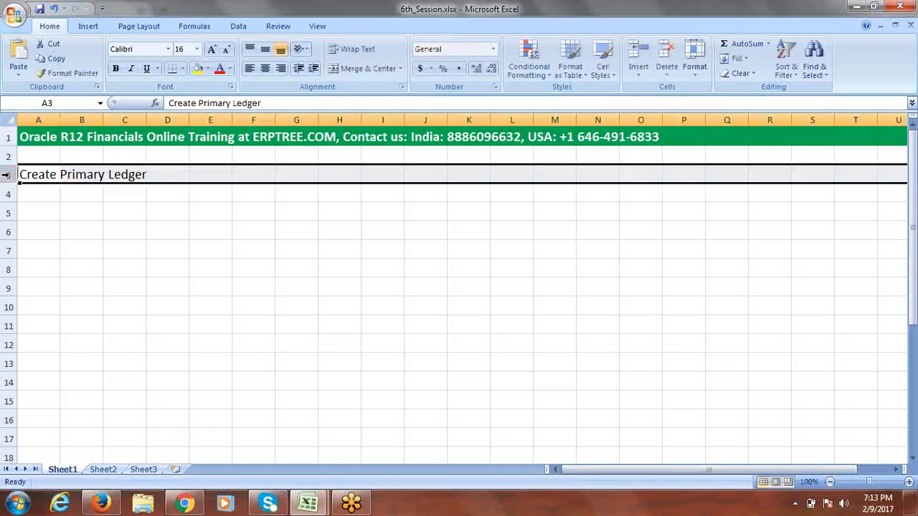
{"action": "left_click", "coordinate": [199, 71]}
{"action": "left_click", "coordinate": [47, 194]}
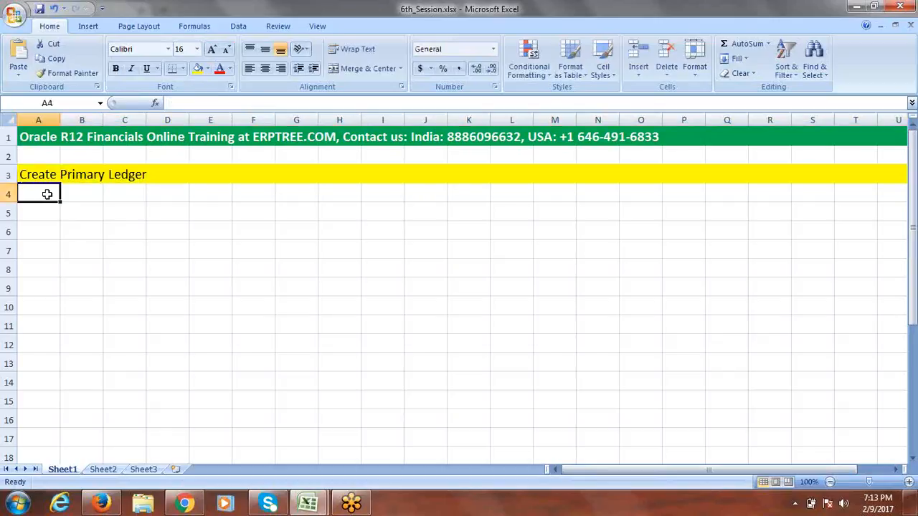
- Clear stray text in A4, then enter Accounting Calendar in A4 and Currency in A5
{"action": "type", "text": "C"}
{"action": "key", "text": "BackSpace"}
{"action": "key", "text": "BackSpace"}
{"action": "type", "text": "a"}
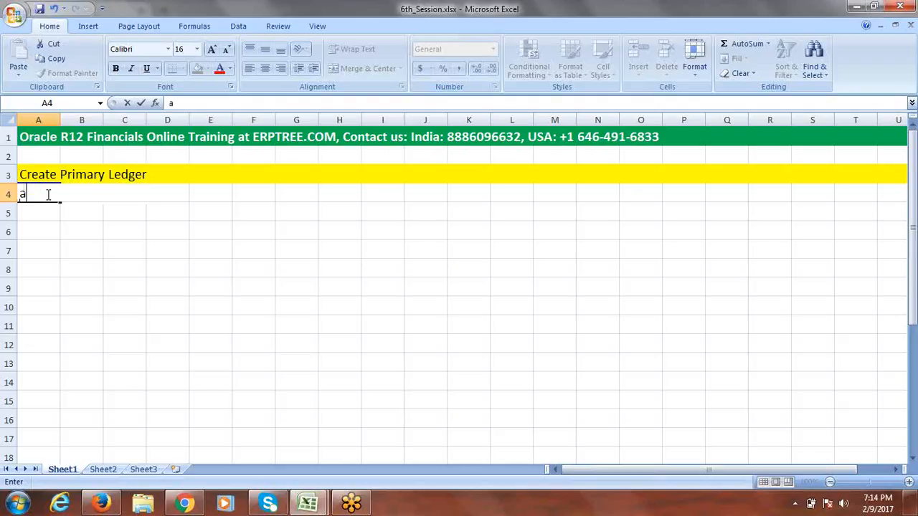
{"action": "key", "text": "BackSpace"}
{"action": "left_click", "coordinate": [115, 204]}
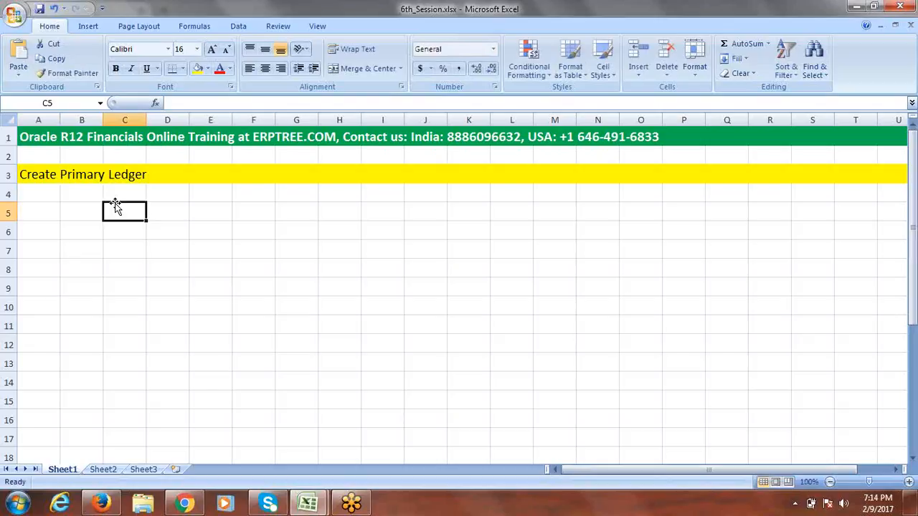
{"action": "left_click", "coordinate": [36, 193]}
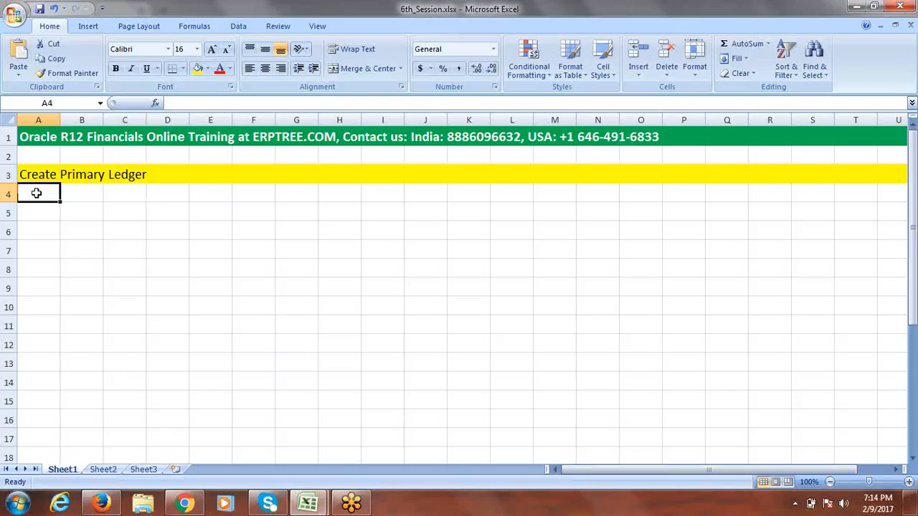
{"action": "type", "text": "Ac"}
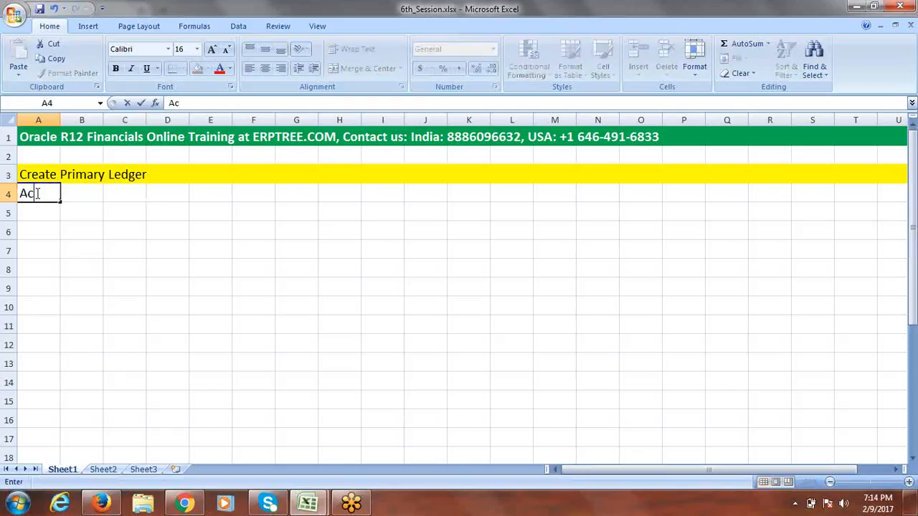
{"action": "type", "text": "counting C"}
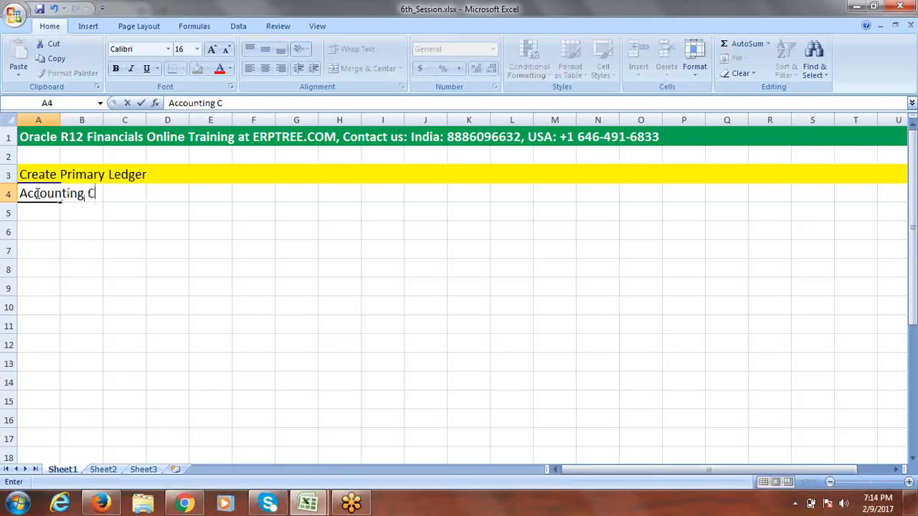
{"action": "type", "text": "alendar"}
{"action": "key", "text": "Tab"}
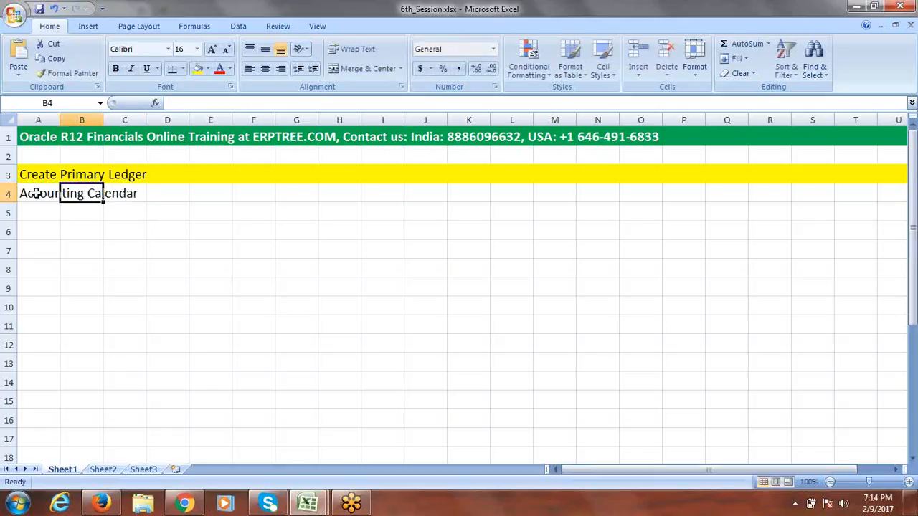
{"action": "left_click", "coordinate": [44, 209]}
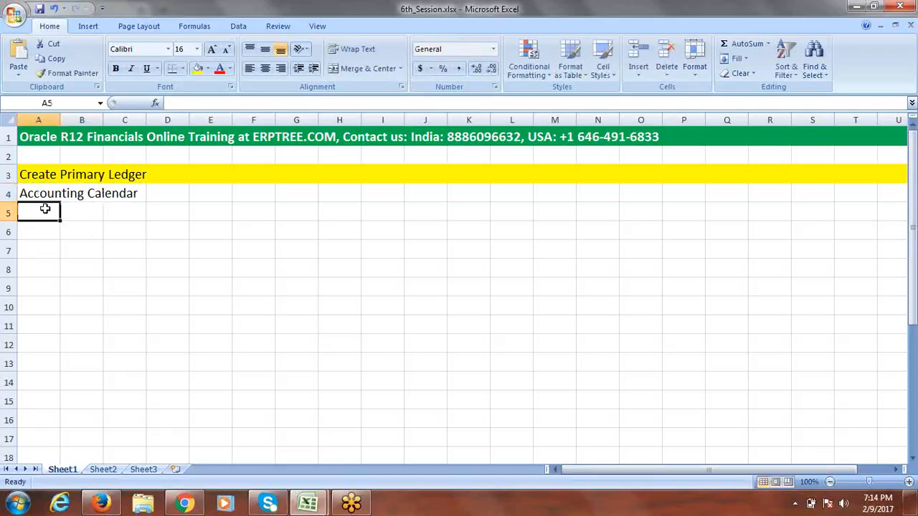
{"action": "type", "text": "Cur"}
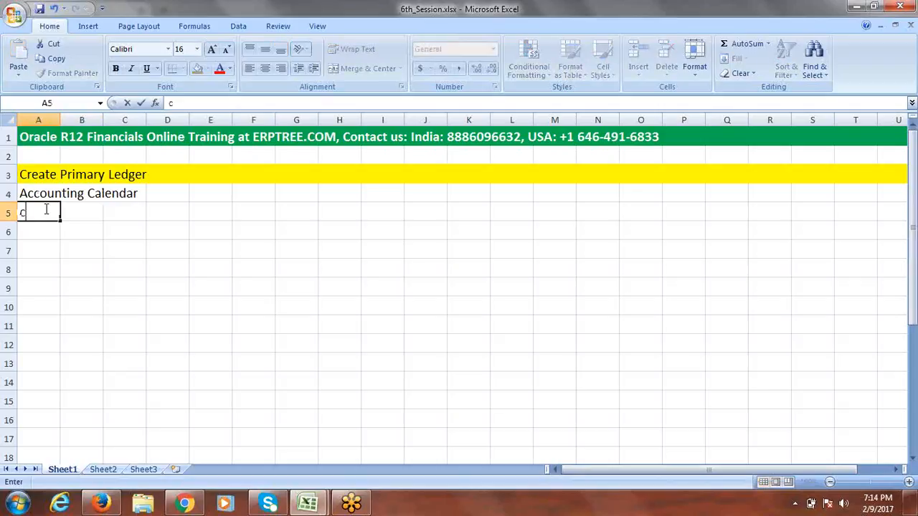
{"action": "type", "text": "rency"}
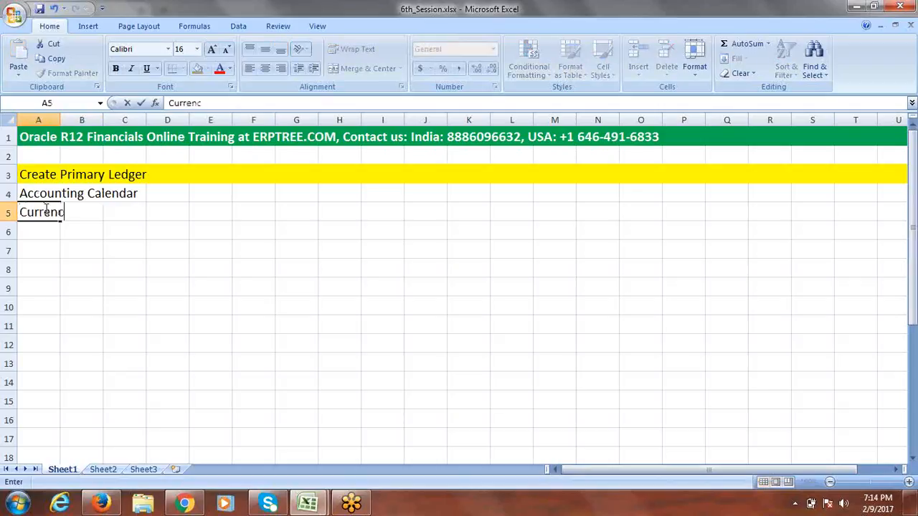
{"action": "left_click", "coordinate": [46, 230]}
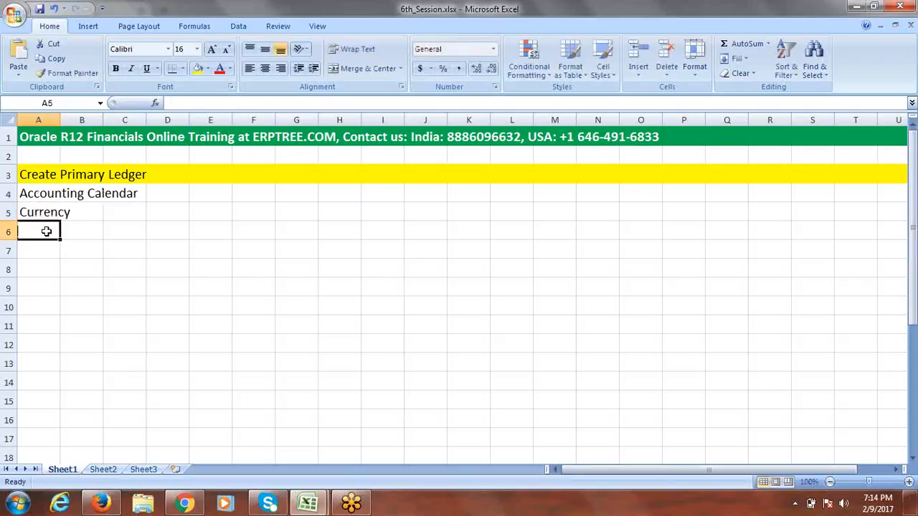
- Enter Accounting Method in A6 and widen column A to fit the list
{"action": "type", "text": "Acco"}
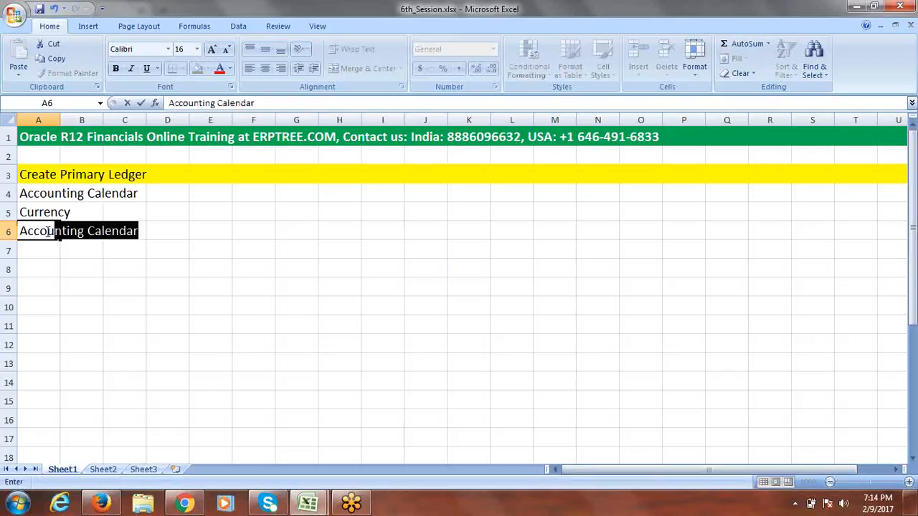
{"action": "type", "text": "unting Metho"}
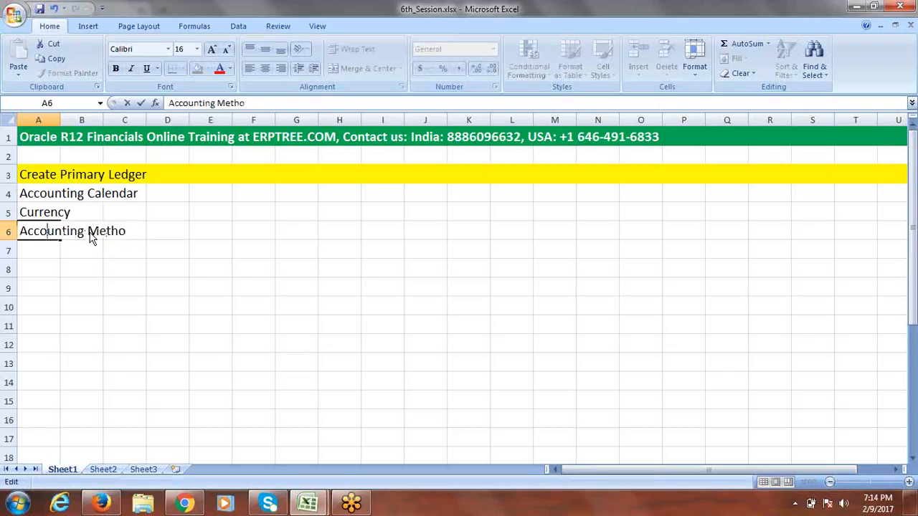
{"action": "left_click", "coordinate": [249, 103]}
{"action": "type", "text": "d"}
{"action": "key", "text": "Tab"}
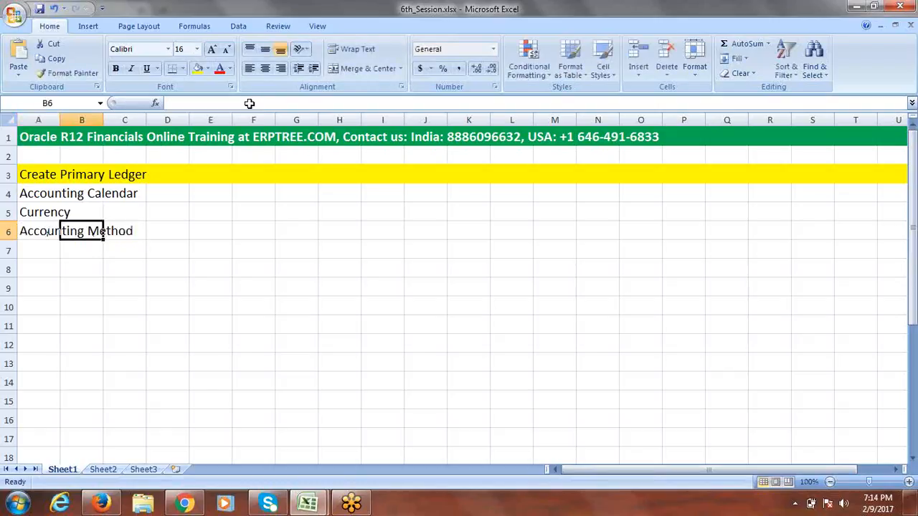
{"action": "left_click_drag", "start_coordinate": [60, 120], "coordinate": [152, 120]}
- Enter Chart of Accounts (COA) in A7 and widen column A to show it fully
{"action": "left_click", "coordinate": [84, 250]}
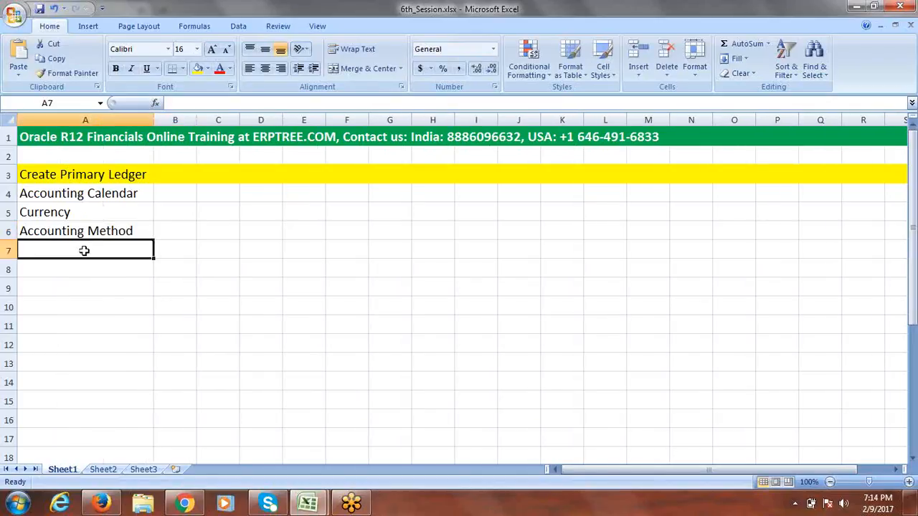
{"action": "type", "text": "C"}
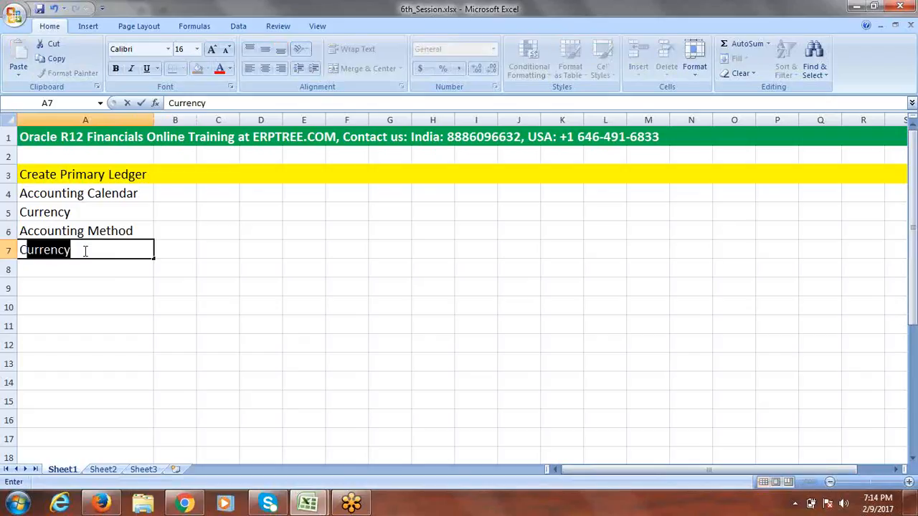
{"action": "type", "text": "hart A"}
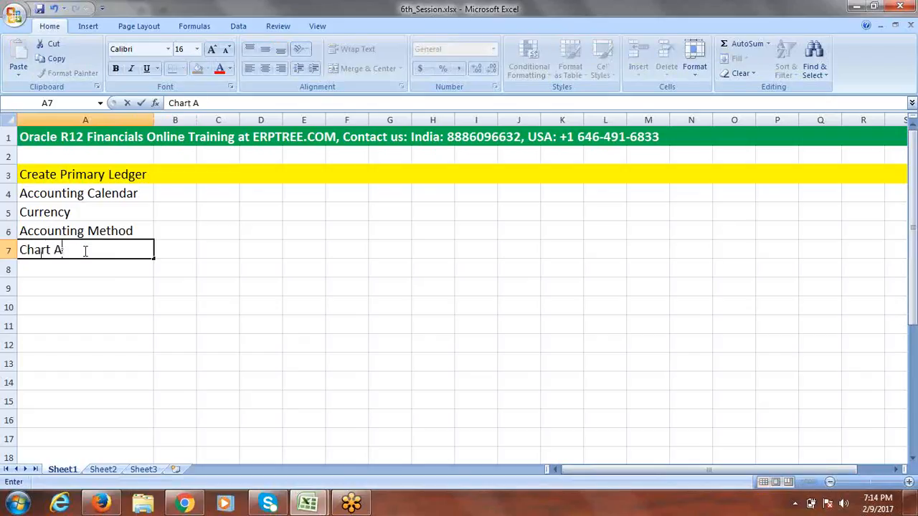
{"action": "key", "text": "BackSpace"}
{"action": "type", "text": "of Accounts "}
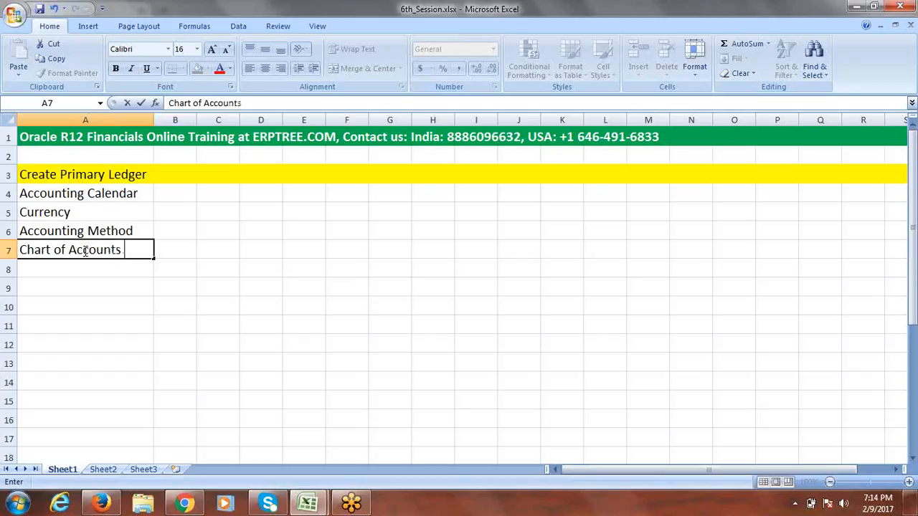
{"action": "type", "text": "(COA)"}
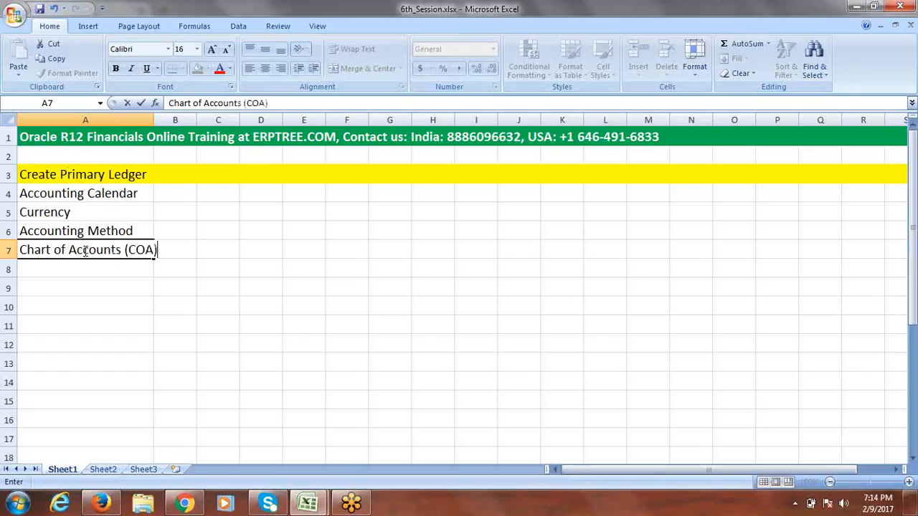
{"action": "left_click", "coordinate": [156, 281]}
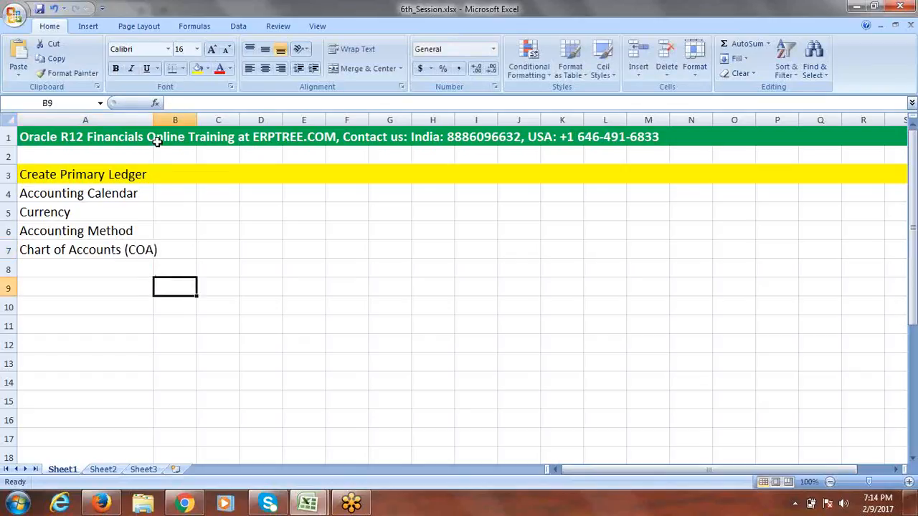
{"action": "left_click_drag", "start_coordinate": [153, 120], "coordinate": [185, 118]}
{"action": "left_click", "coordinate": [258, 256]}
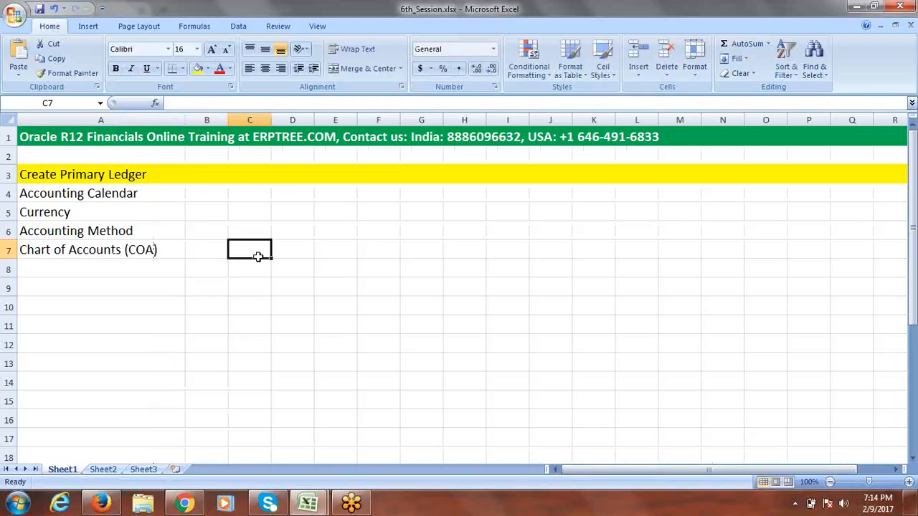
- Copy the Chart of Accounts (COA) entry from A7 into A9
{"action": "left_click", "coordinate": [142, 254]}
{"action": "key", "text": "ctrl+c"}
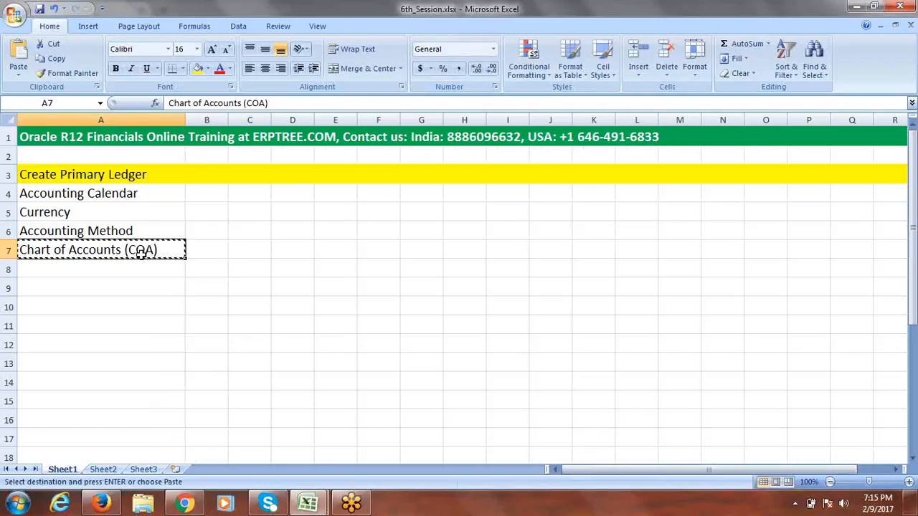
{"action": "left_click", "coordinate": [94, 289]}
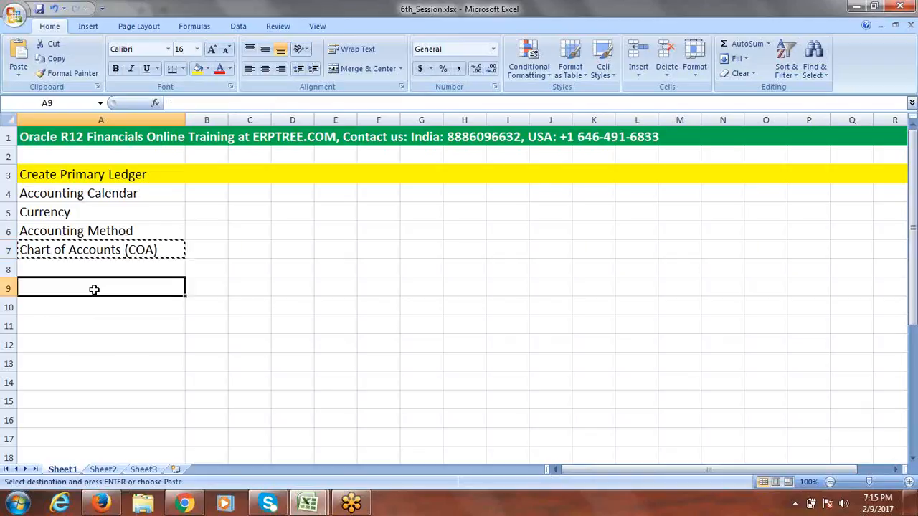
{"action": "key", "text": "ctrl+v"}
{"action": "left_click", "coordinate": [264, 295]}
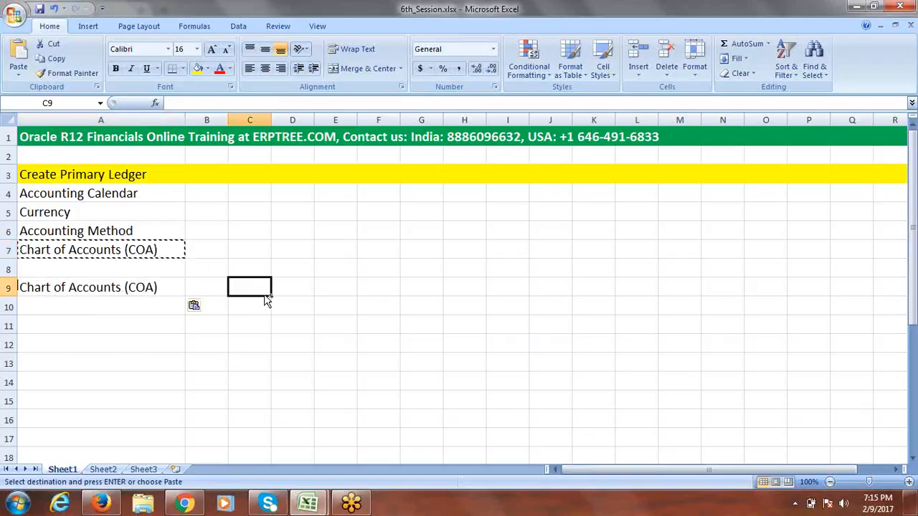
{"action": "key", "text": "Escape"}
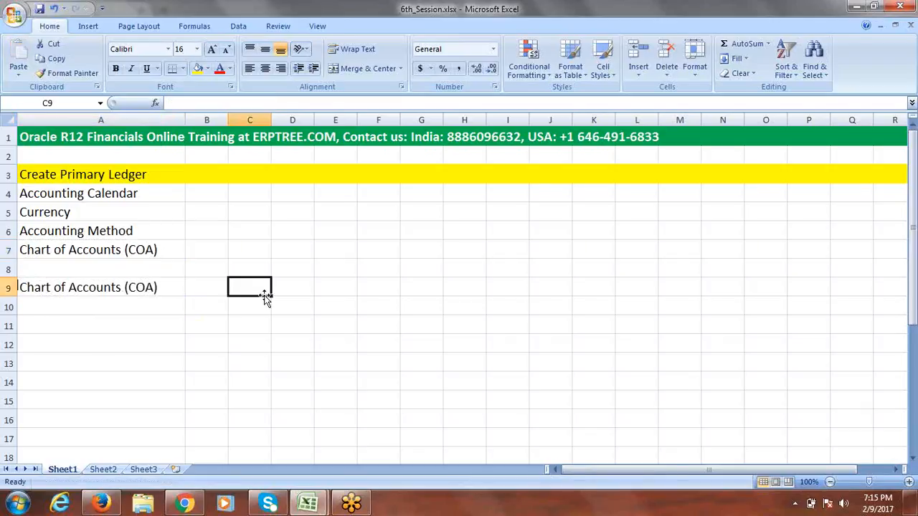
- Make the A9 text bold red, then switch to the 5th_Session_AccountingCalendar_COA workbook
{"action": "left_click", "coordinate": [162, 288]}
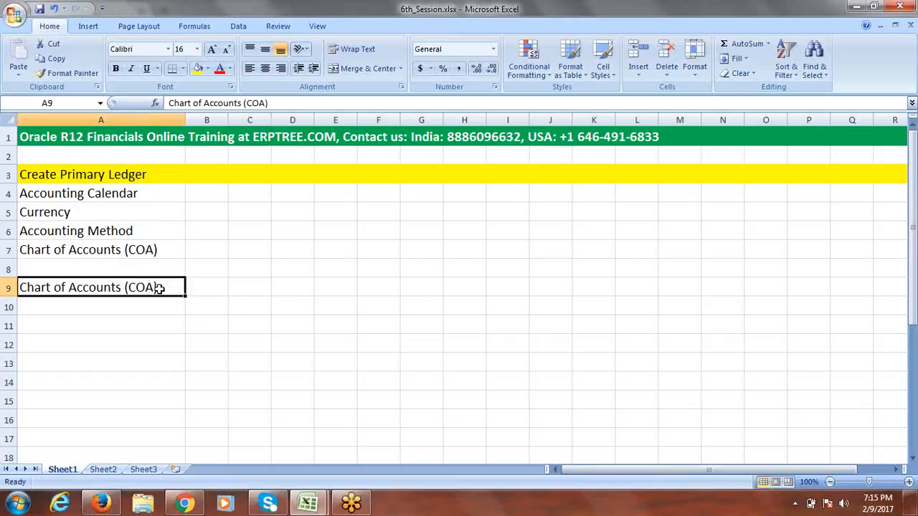
{"action": "left_click", "coordinate": [221, 69]}
{"action": "key", "text": "ctrl+b"}
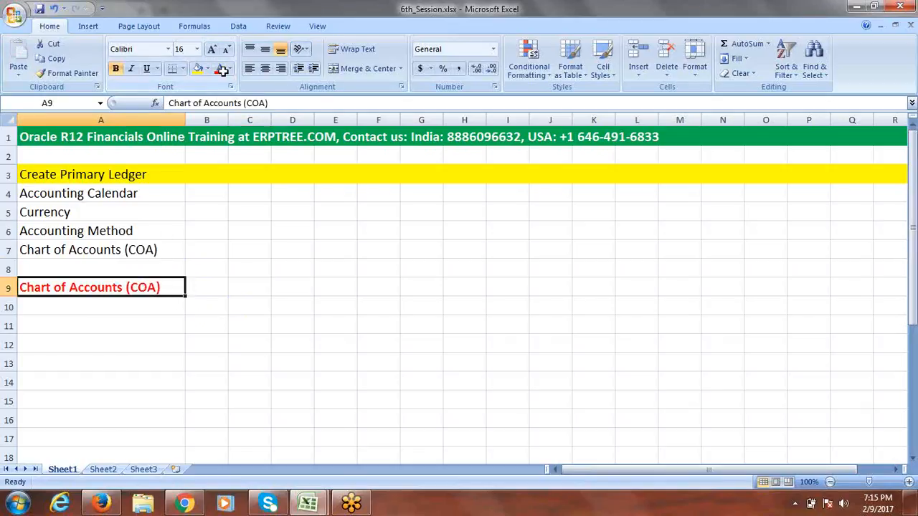
{"action": "left_click", "coordinate": [246, 290]}
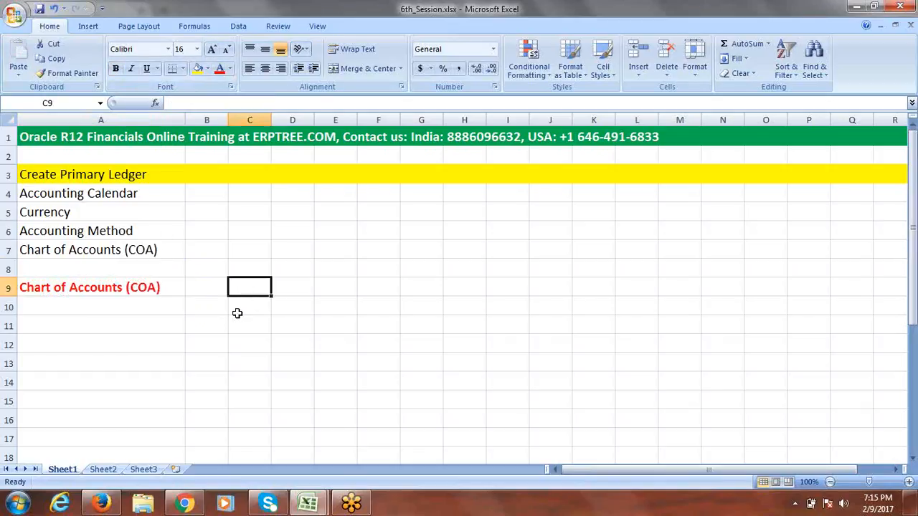
{"action": "key", "text": "ctrl+Tab"}
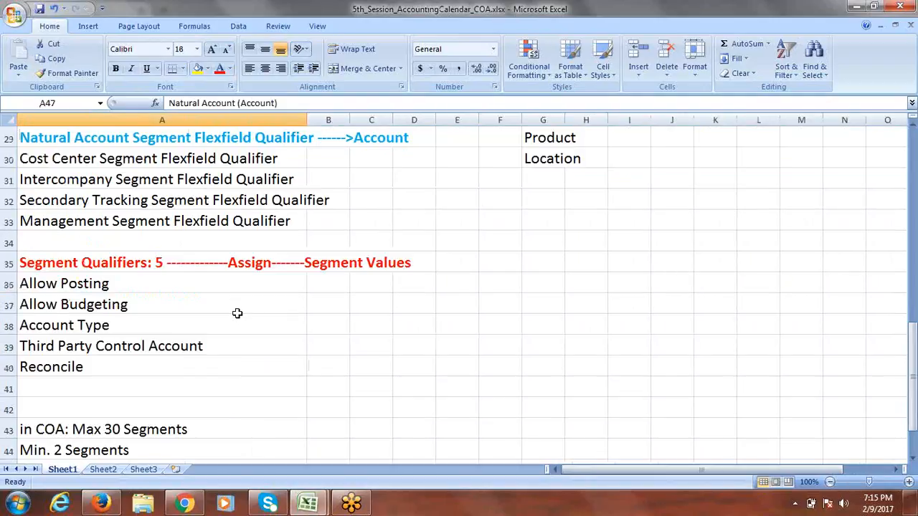
- Review the COA outline rows A16–A21 in the 5th session notes, then return to A10 in 6th_Session
{"action": "left_click_drag", "start_coordinate": [914, 348], "coordinate": [915, 135]}
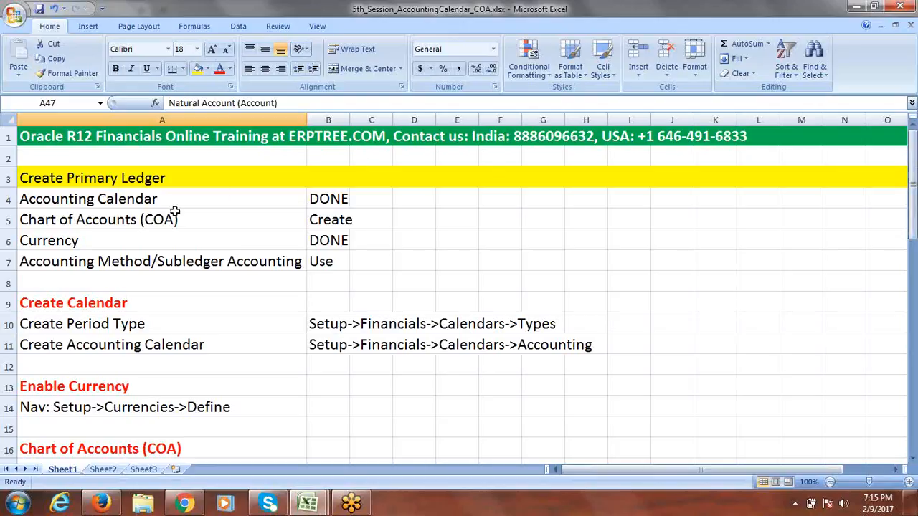
{"action": "left_click_drag", "start_coordinate": [915, 215], "coordinate": [915, 276]}
{"action": "left_click", "coordinate": [77, 270]}
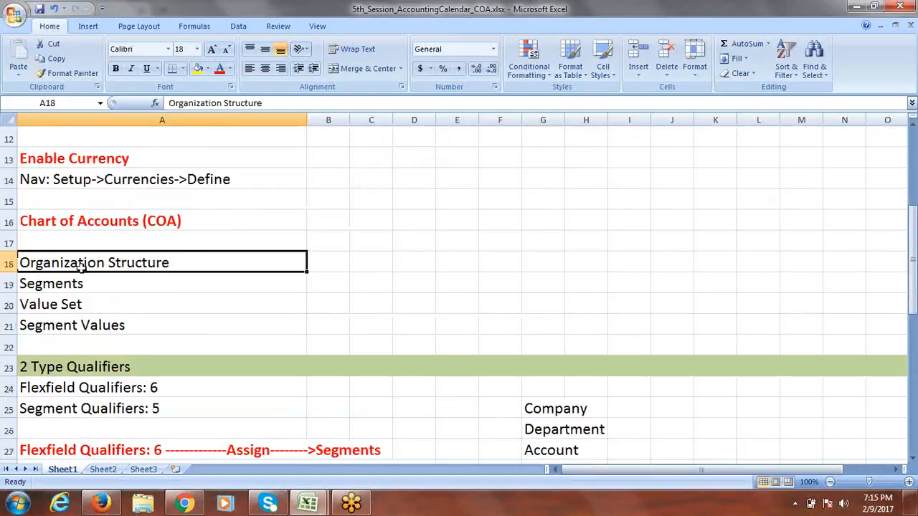
{"action": "left_click", "coordinate": [76, 285]}
{"action": "left_click", "coordinate": [69, 304]}
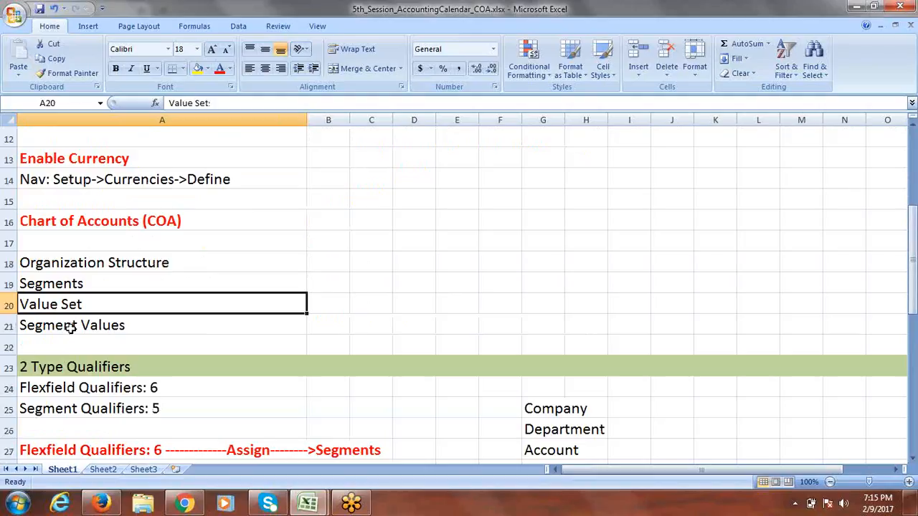
{"action": "left_click", "coordinate": [70, 326]}
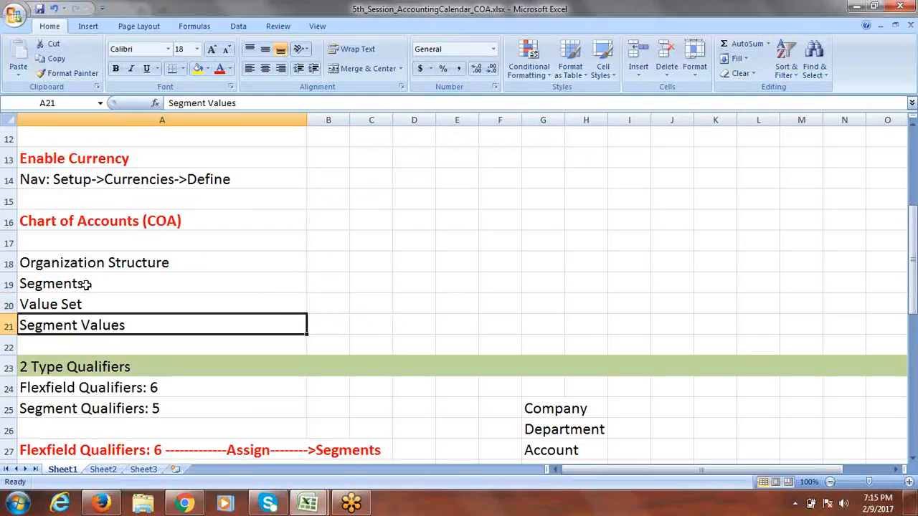
{"action": "left_click_drag", "start_coordinate": [84, 222], "coordinate": [95, 322]}
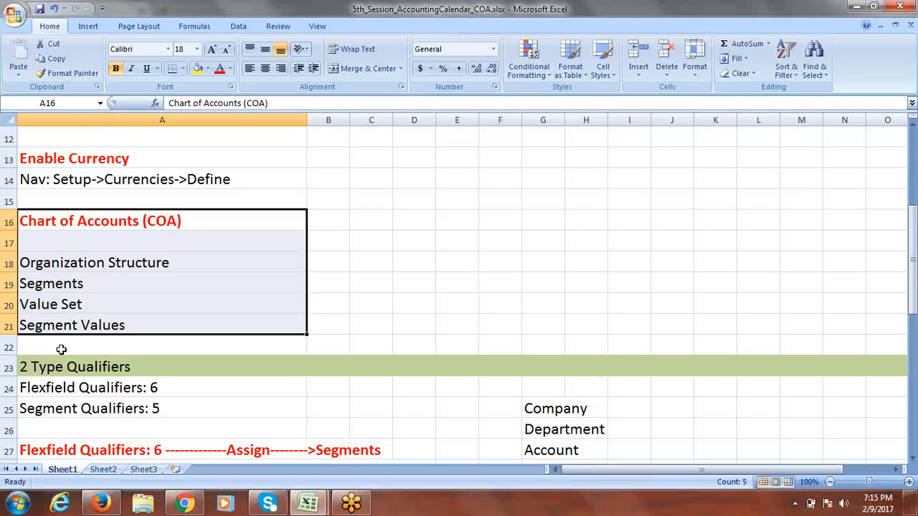
{"action": "key", "text": "ctrl+Tab"}
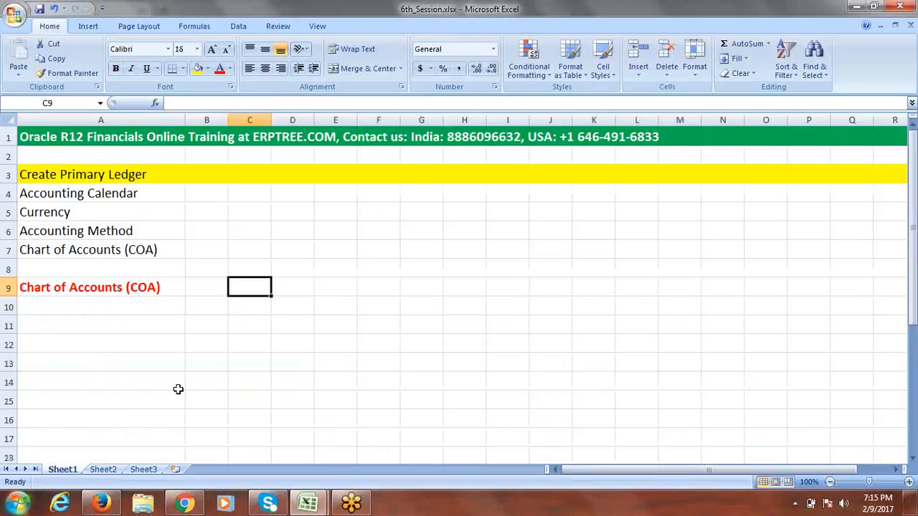
{"action": "left_click", "coordinate": [72, 307]}
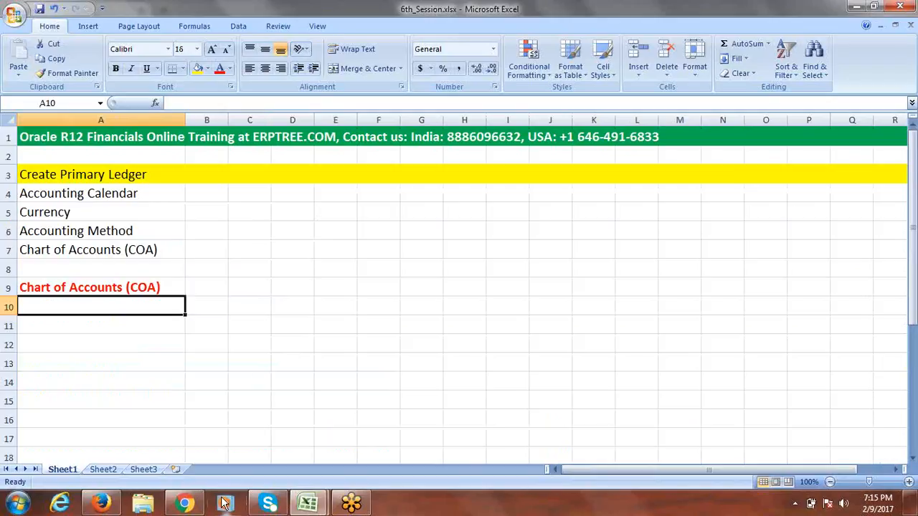
- Log in to EBS 12.2.4 as the OPERATIONS user and dismiss the save-login prompt
{"action": "left_click", "coordinate": [112, 506]}
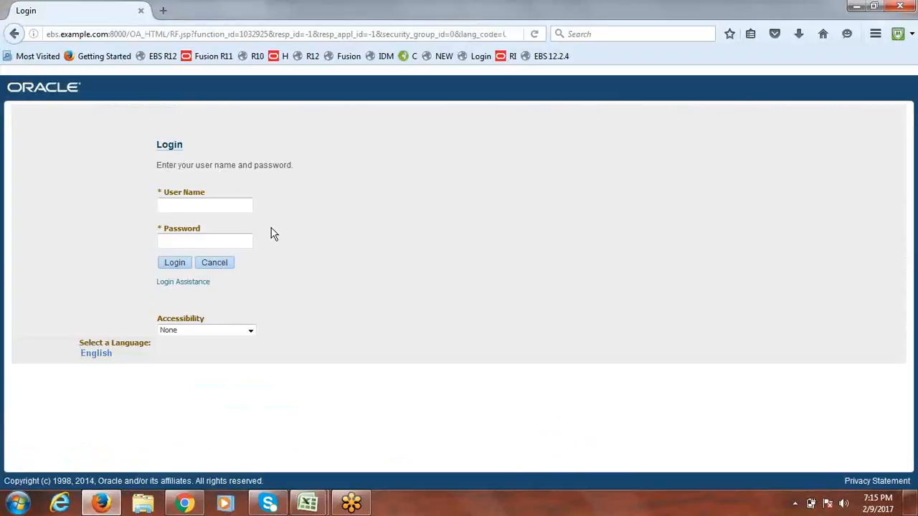
{"action": "left_click", "coordinate": [203, 209]}
{"action": "left_click", "coordinate": [555, 59]}
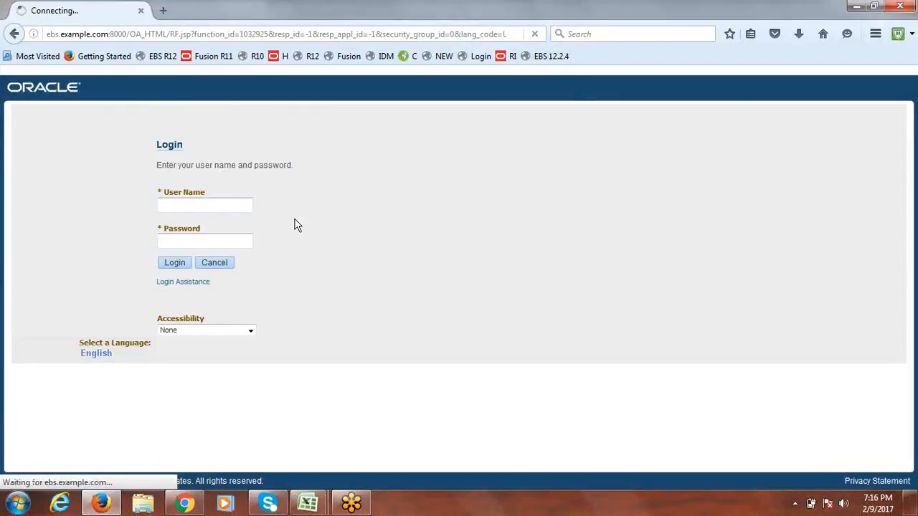
{"action": "left_click", "coordinate": [179, 206]}
{"action": "type", "text": "P"}
{"action": "key", "text": "BackSpace"}
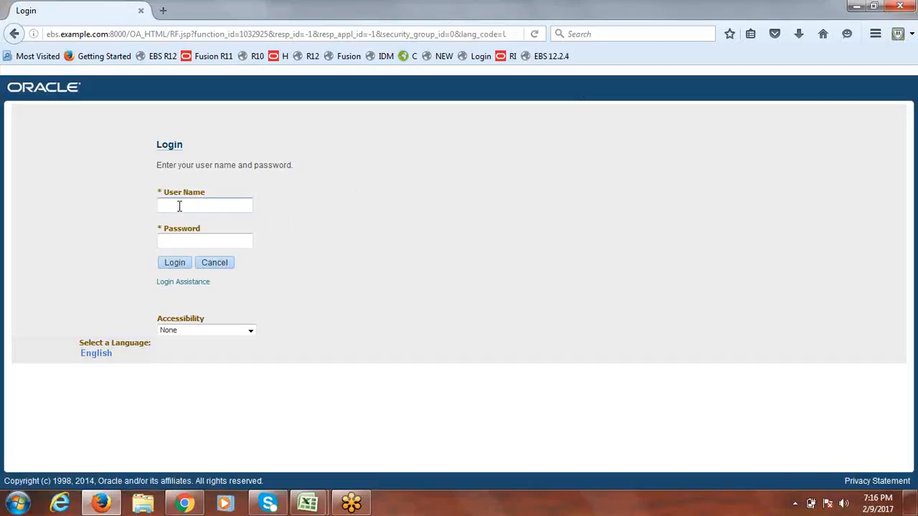
{"action": "type", "text": "operations"}
{"action": "key", "text": "Tab"}
{"action": "type", "text": "welcome"}
{"action": "left_click", "coordinate": [177, 262]}
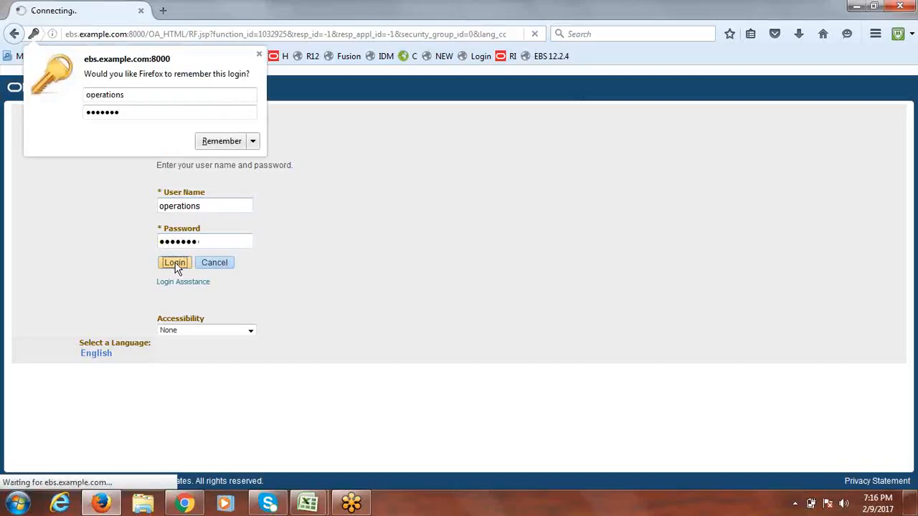
{"action": "left_click", "coordinate": [259, 55]}
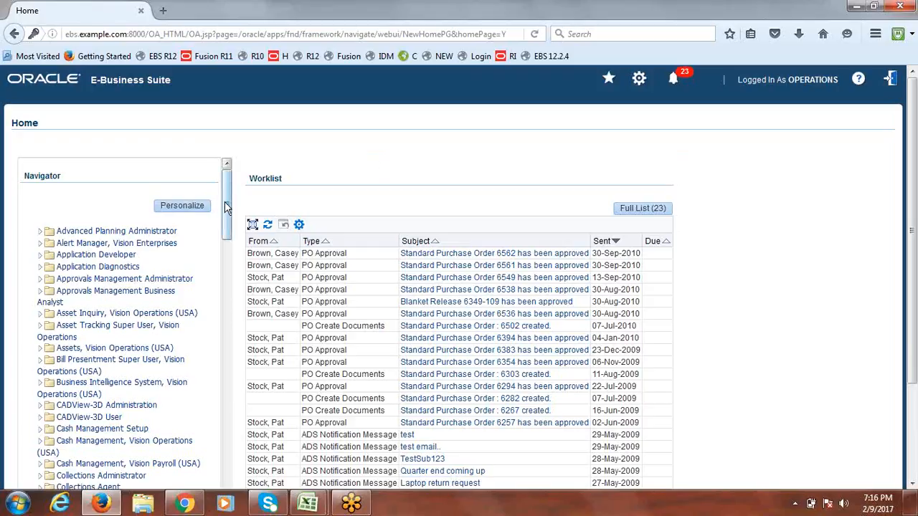
{"action": "left_click_drag", "start_coordinate": [225, 207], "coordinate": [228, 321]}
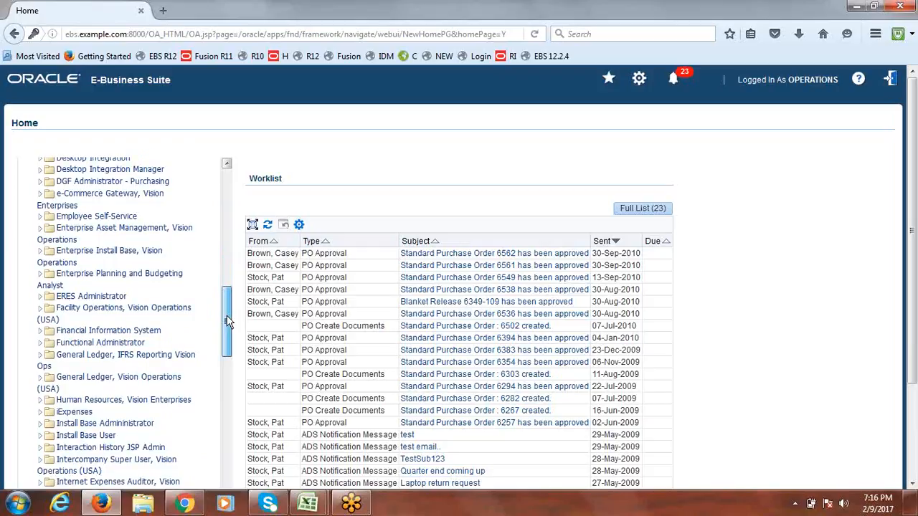
{"action": "left_click_drag", "start_coordinate": [227, 321], "coordinate": [227, 336]}
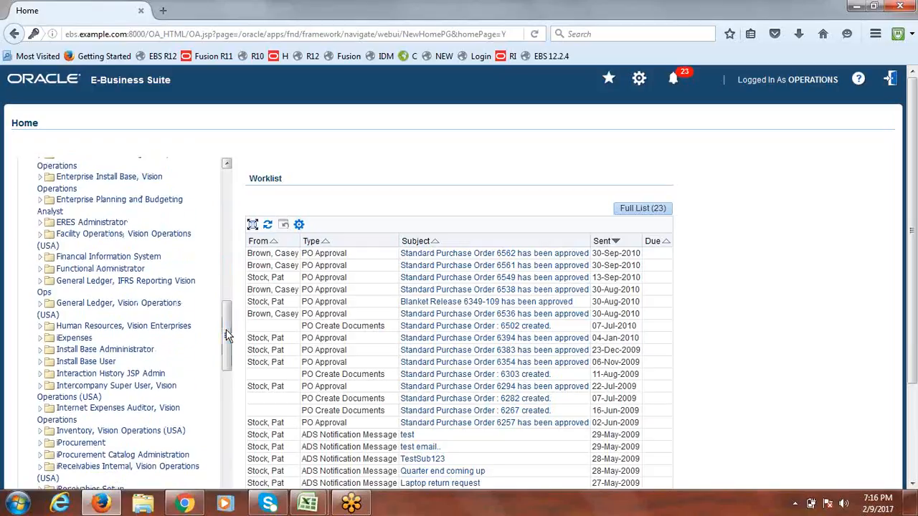
- Start a Notepad note listing versions 12.1.3 and 12.2.4, highlighting the 12.2.4 line
{"action": "left_click", "coordinate": [21, 505]}
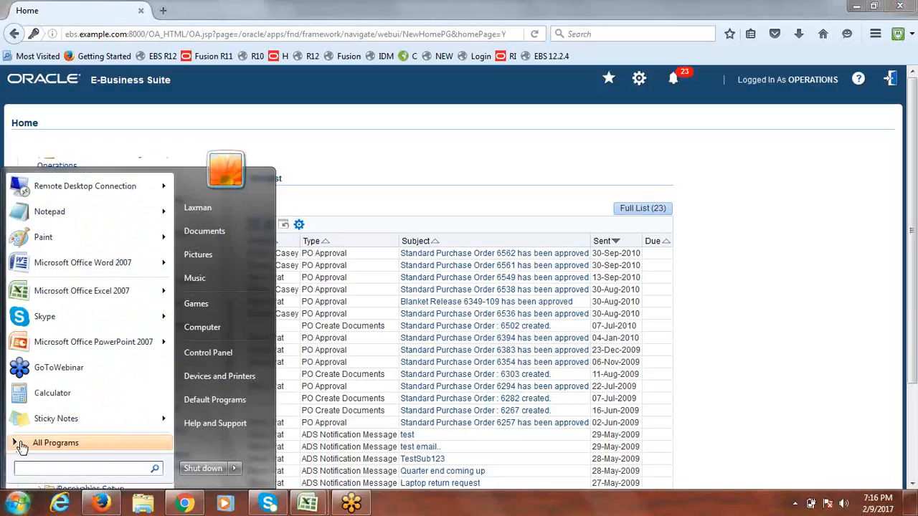
{"action": "left_click", "coordinate": [63, 209]}
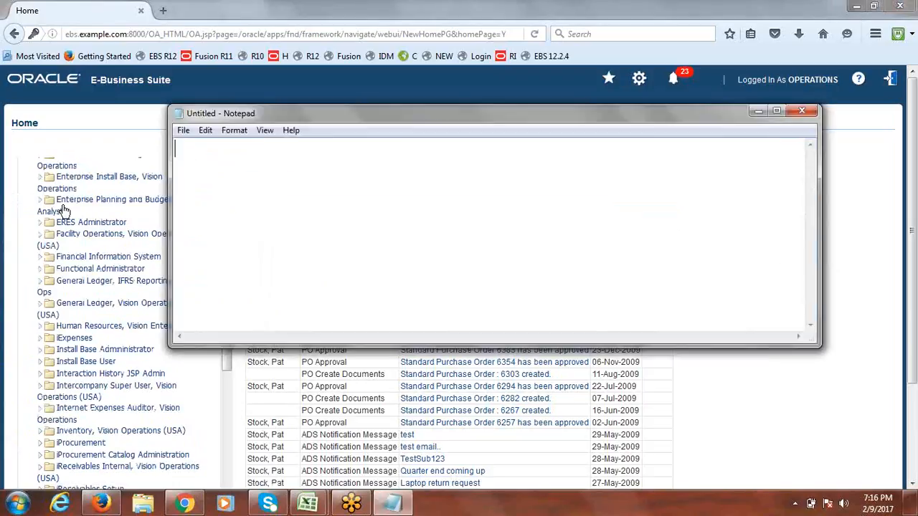
{"action": "type", "text": "12.1.3"}
{"action": "key", "text": "Return"}
{"action": "key", "text": "Return"}
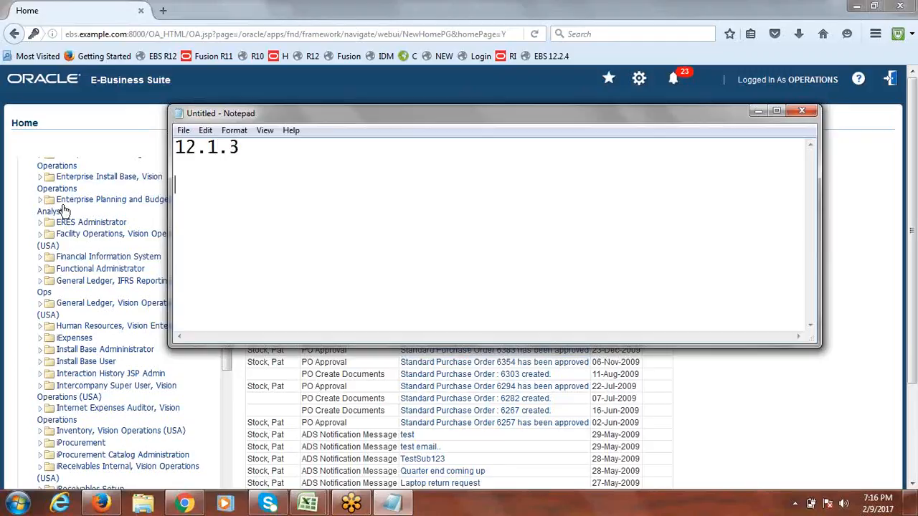
{"action": "type", "text": "12.2.4"}
{"action": "left_click_drag", "start_coordinate": [246, 183], "coordinate": [179, 184]}
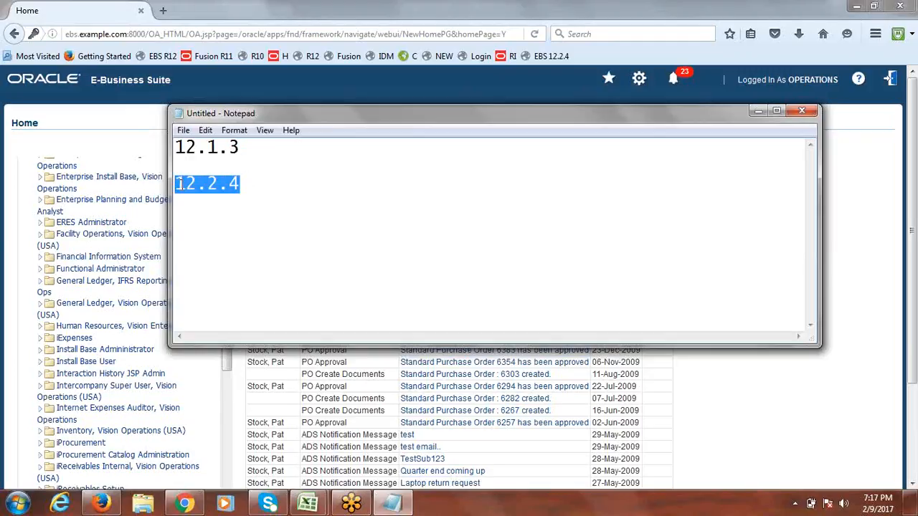
{"action": "left_click_drag", "start_coordinate": [254, 183], "coordinate": [179, 184]}
{"action": "left_click_drag", "start_coordinate": [263, 184], "coordinate": [178, 185]}
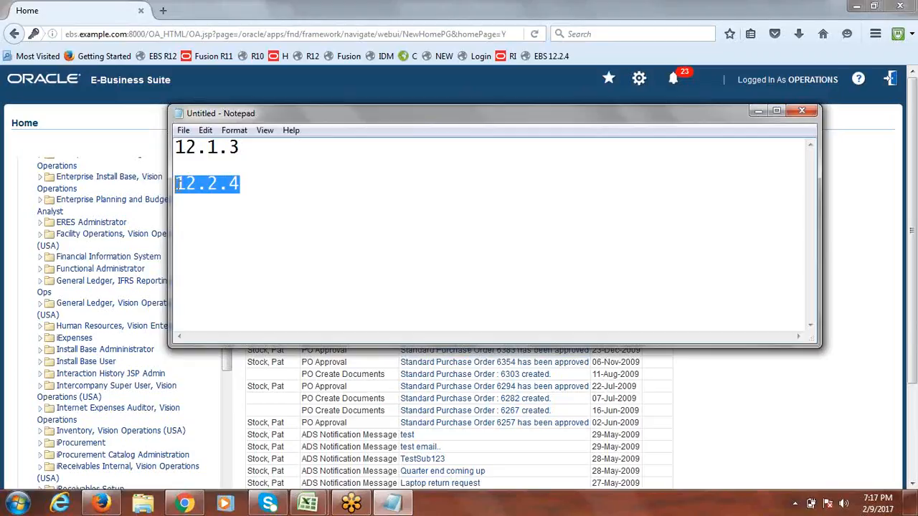
- From the Home page, expand General Ledger, Vision Operations > Journals and launch Post
{"action": "left_click", "coordinate": [758, 110]}
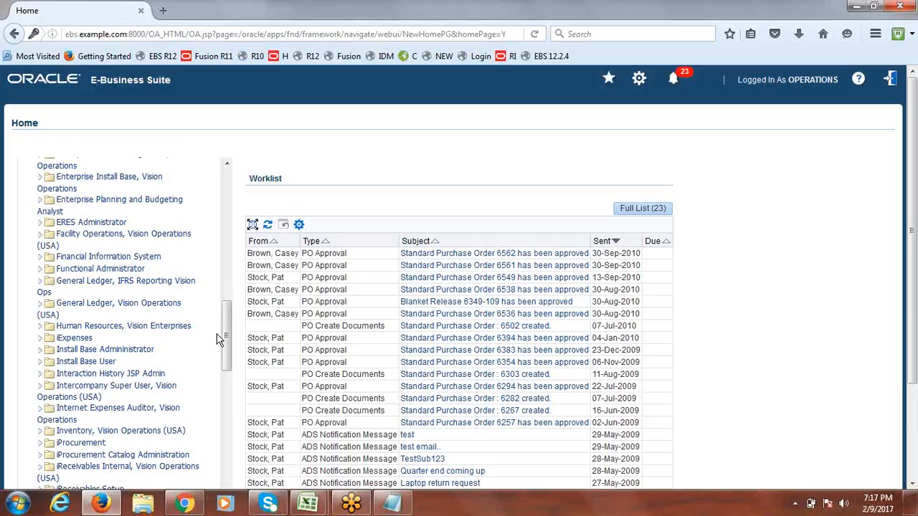
{"action": "left_click_drag", "start_coordinate": [227, 323], "coordinate": [227, 323]}
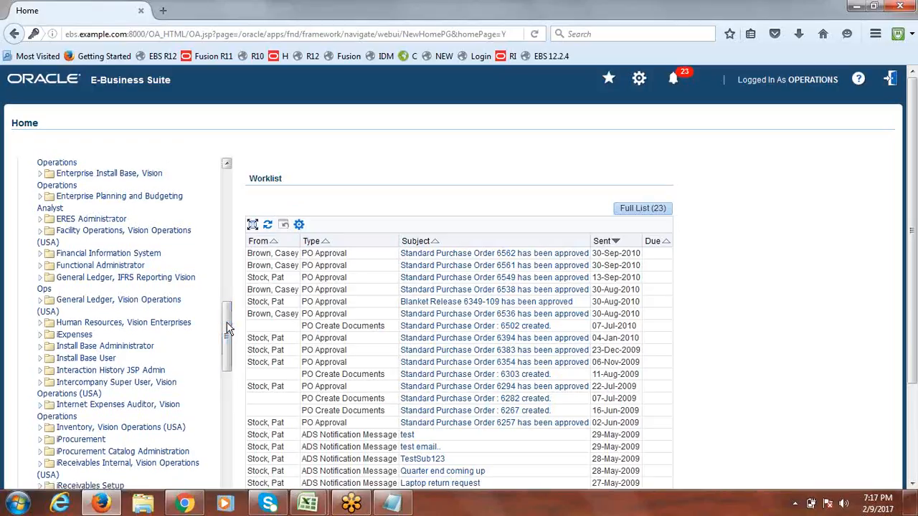
{"action": "left_click", "coordinate": [41, 305]}
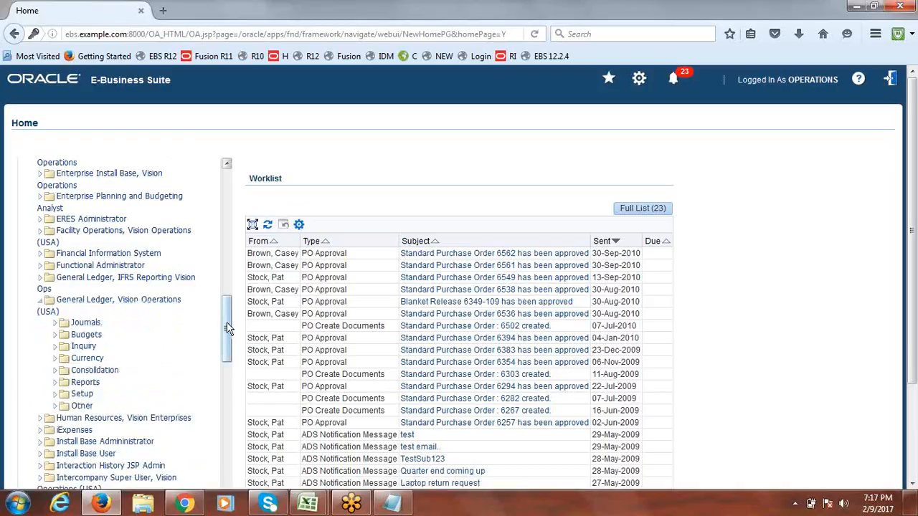
{"action": "left_click_drag", "start_coordinate": [227, 329], "coordinate": [227, 342]}
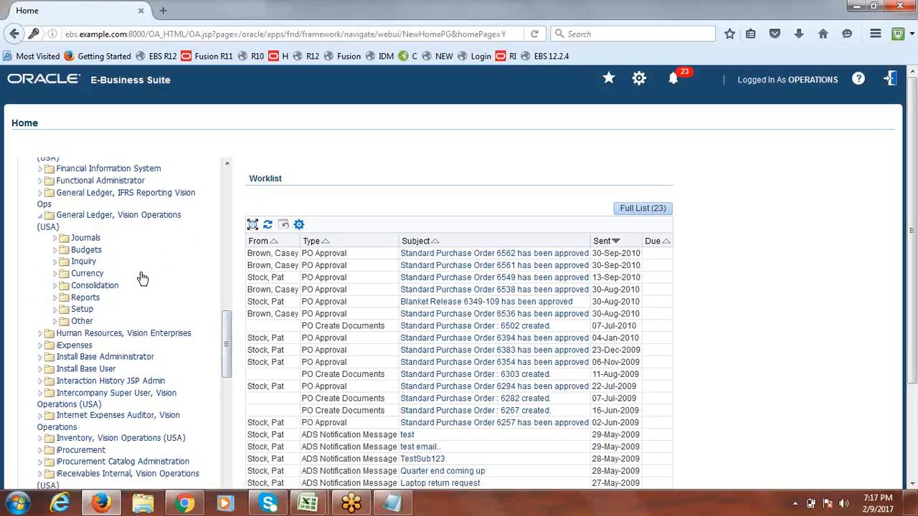
{"action": "left_click", "coordinate": [51, 241]}
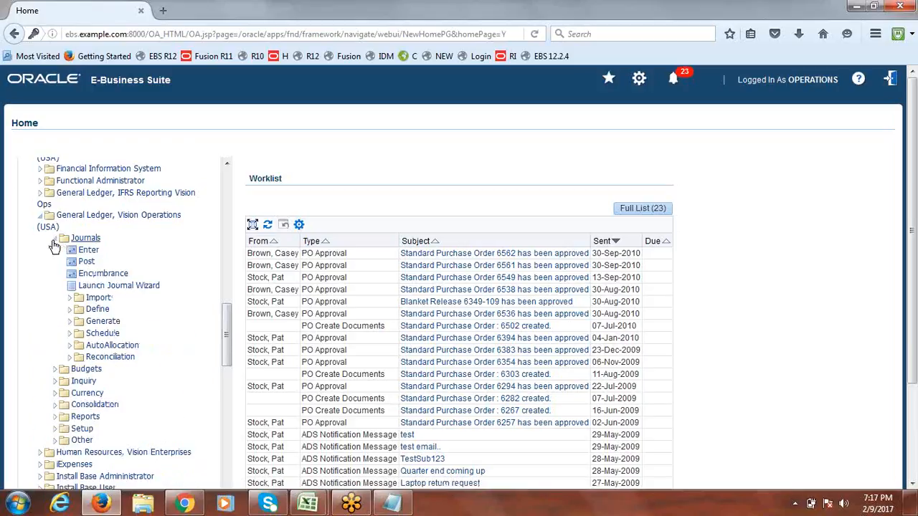
{"action": "left_click", "coordinate": [85, 262]}
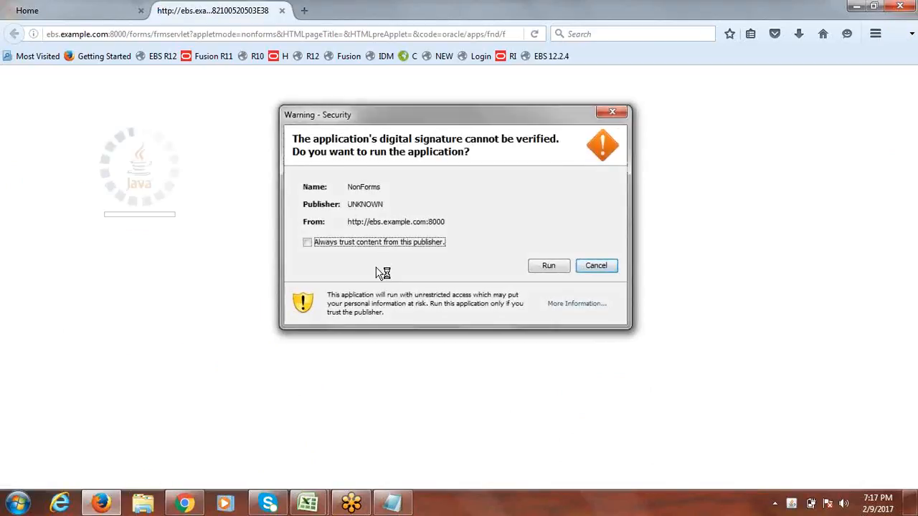
- Trust and run the Forms applet, close Find Journals and Enter Journals, and select Setup
{"action": "left_click", "coordinate": [308, 243]}
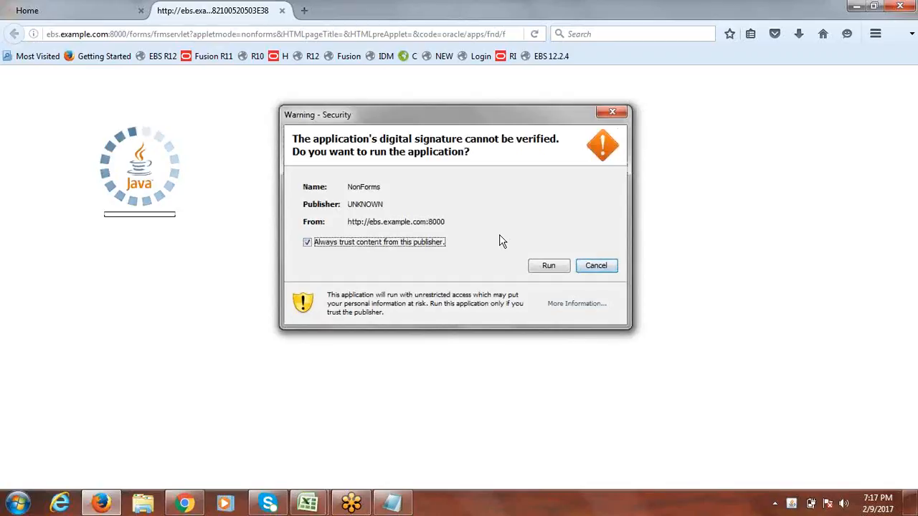
{"action": "left_click", "coordinate": [551, 265]}
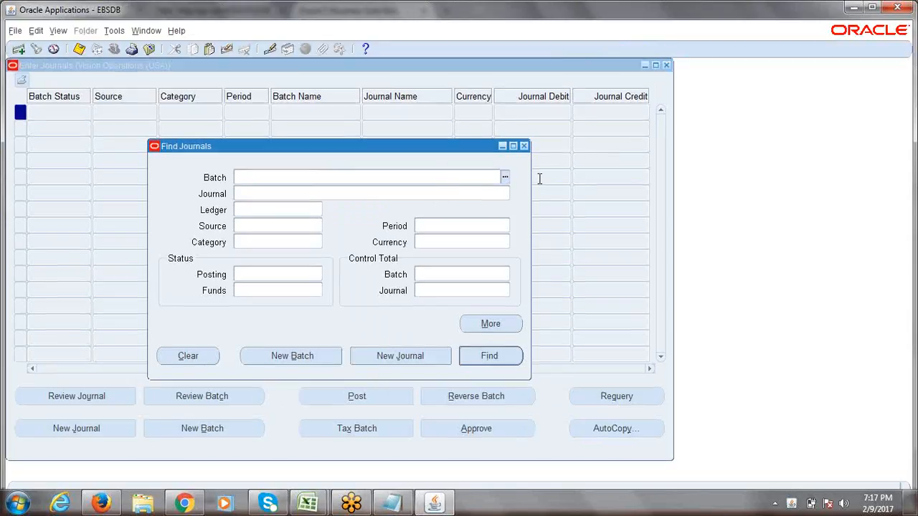
{"action": "left_click", "coordinate": [523, 146]}
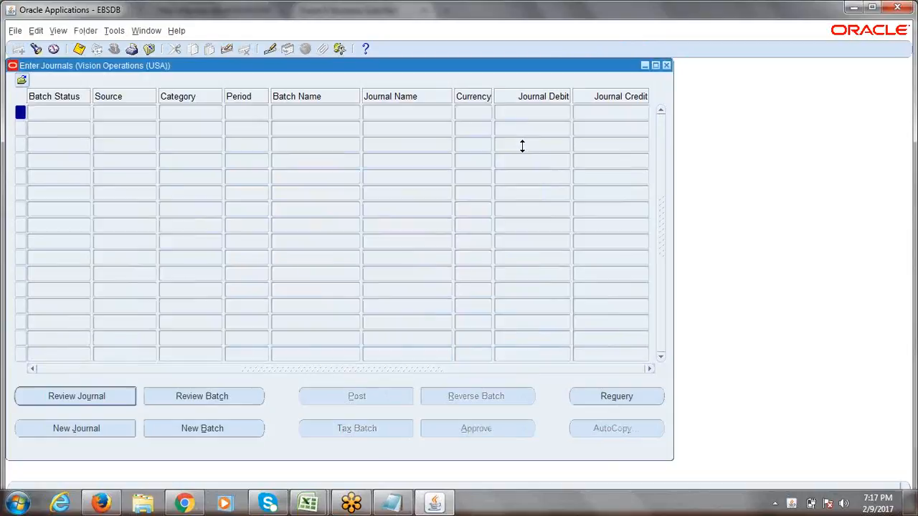
{"action": "left_click", "coordinate": [666, 65]}
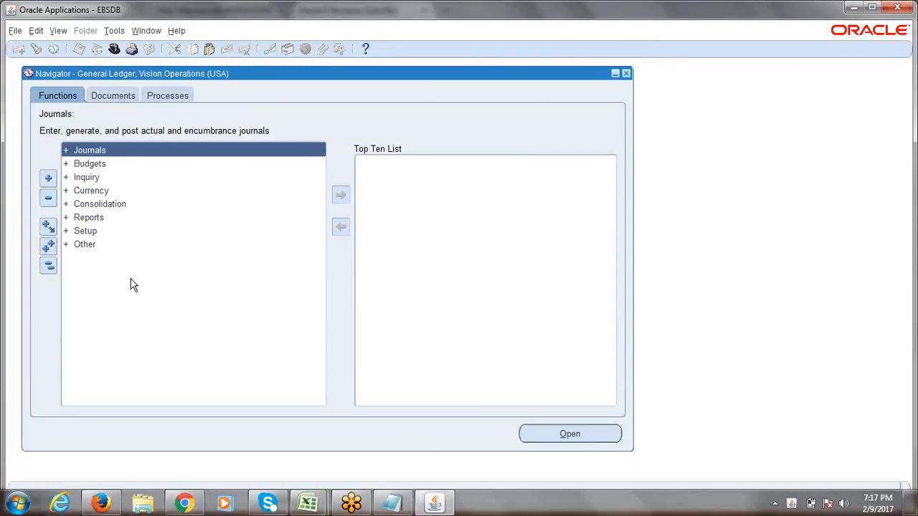
{"action": "left_click", "coordinate": [102, 234]}
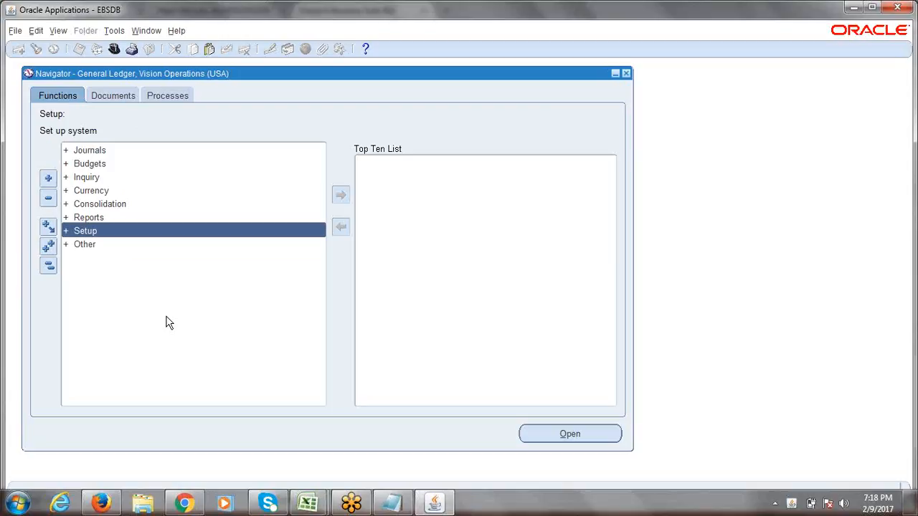
{"action": "left_click", "coordinate": [308, 502]}
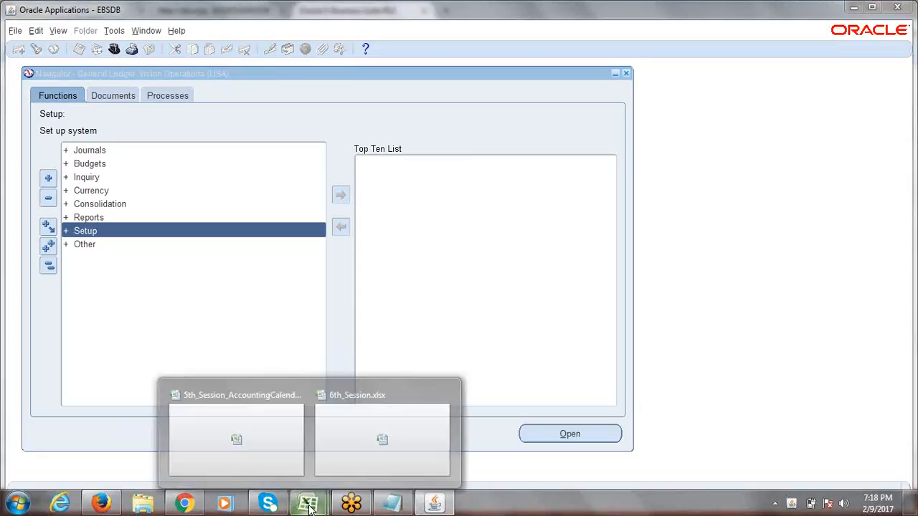
- Enter 'Nav:' in A10 of 6th_Session.xlsx, then expand Setup in the Oracle Navigator
{"action": "left_click", "coordinate": [348, 440]}
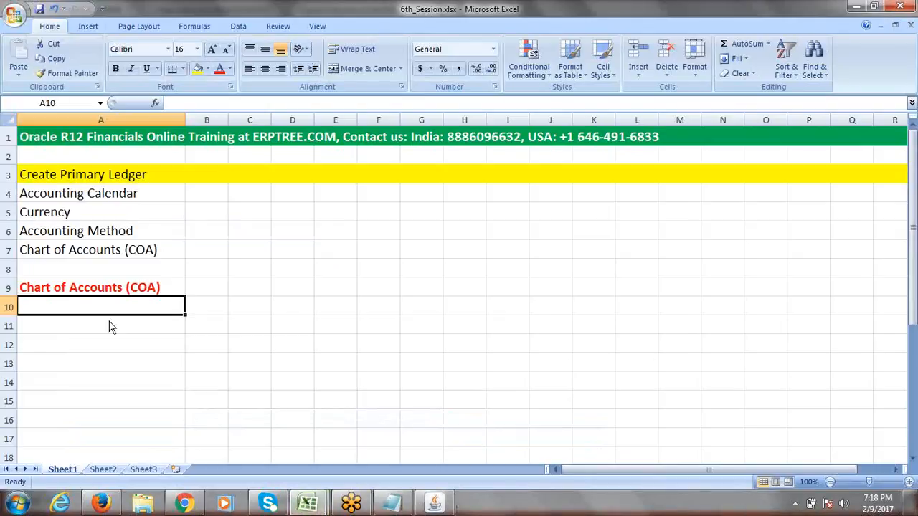
{"action": "mouse_move", "coordinate": [321, 507]}
{"action": "left_click", "coordinate": [241, 439]}
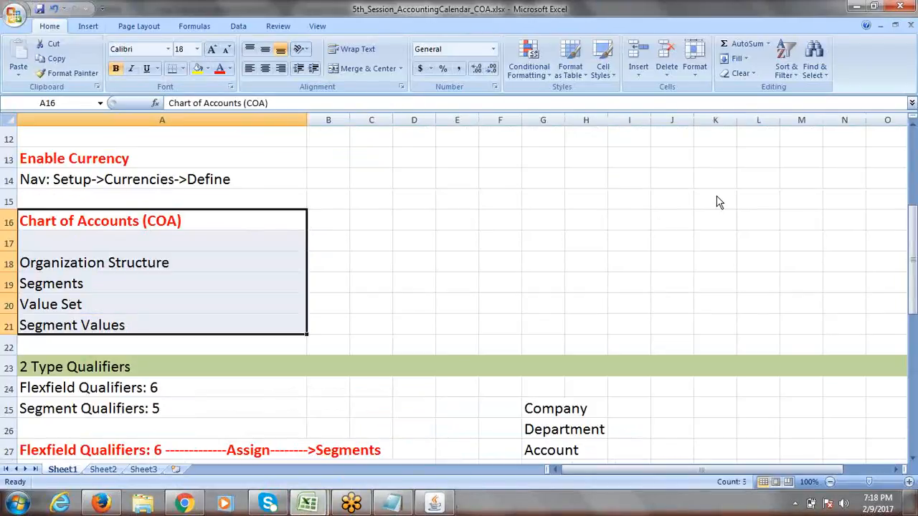
{"action": "left_click", "coordinate": [902, 6]}
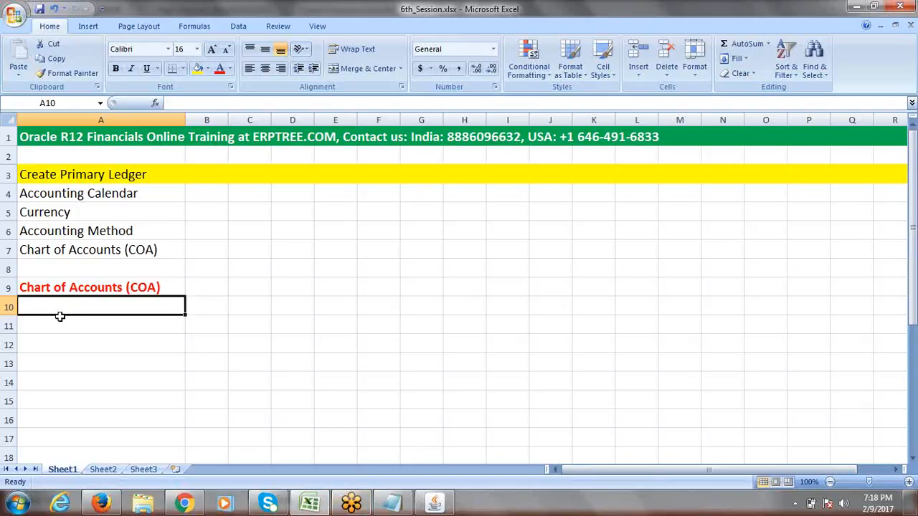
{"action": "type", "text": "Nav:"}
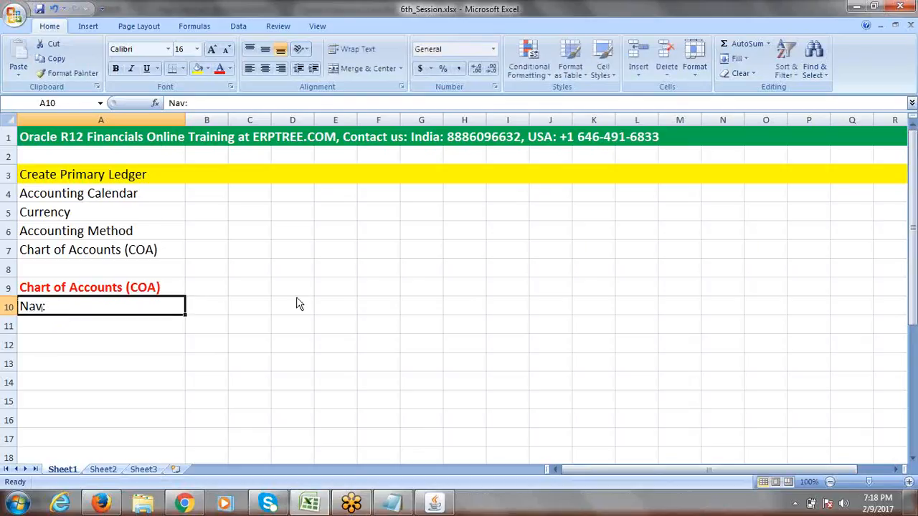
{"action": "key", "text": "alt+Tab"}
{"action": "double_click", "coordinate": [79, 232]}
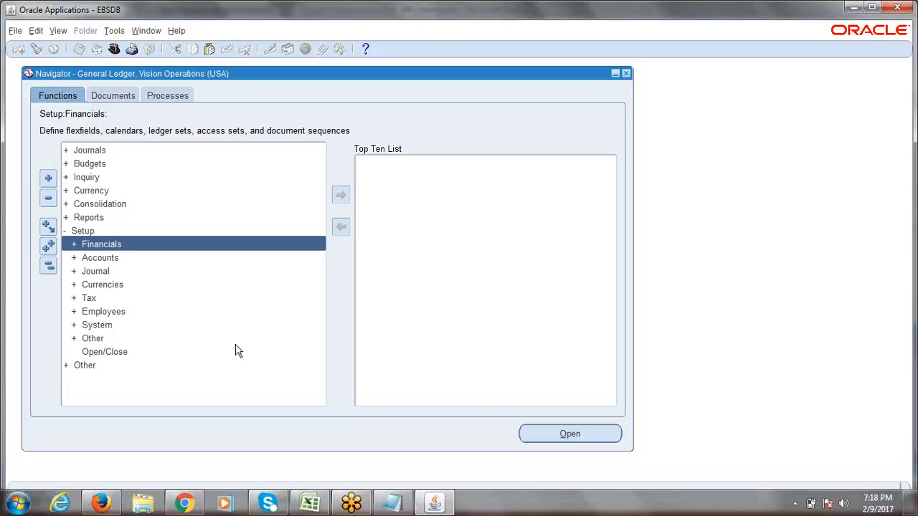
- Expand Financials and then Flexfields in the Navigator tree to reach Key
{"action": "key", "text": "Return"}
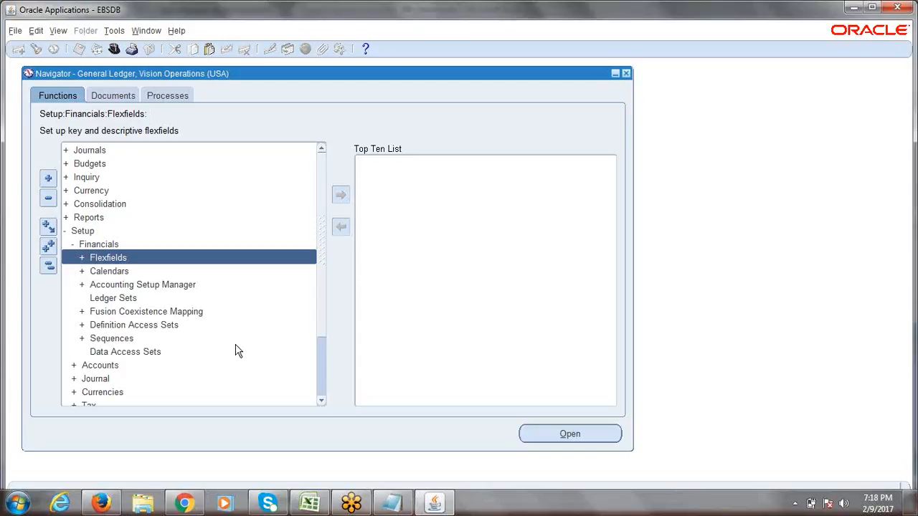
{"action": "key", "text": "Return"}
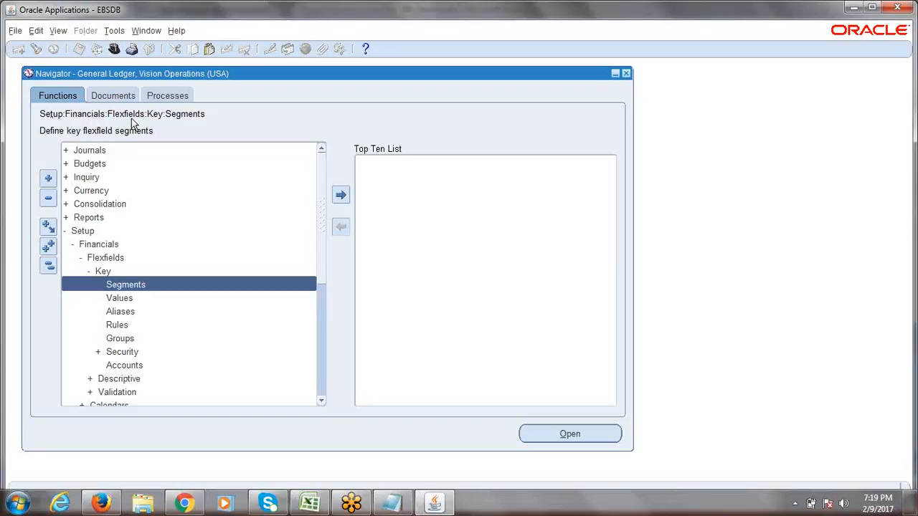
- Open the Key Flexfield Segments form from the Navigator and move its window into position
{"action": "double_click", "coordinate": [135, 285]}
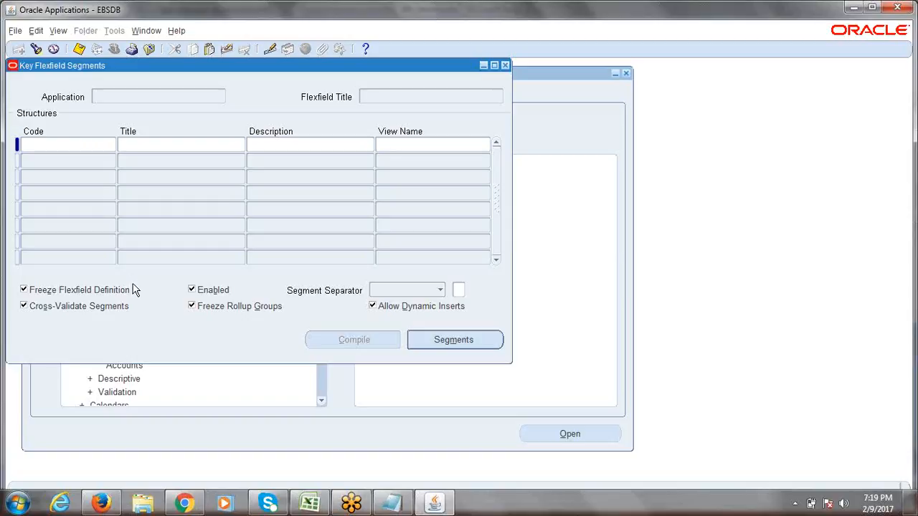
{"action": "left_click_drag", "start_coordinate": [172, 66], "coordinate": [277, 95]}
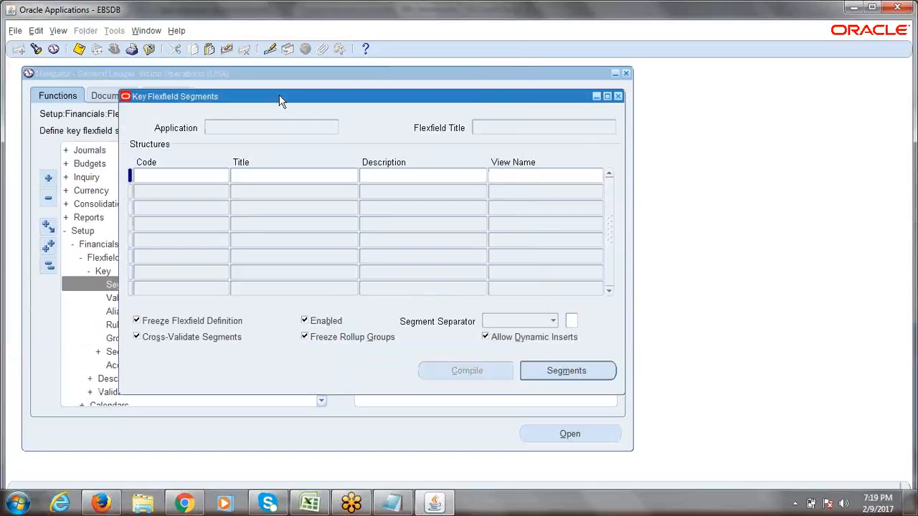
{"action": "left_click_drag", "start_coordinate": [283, 95], "coordinate": [262, 92]}
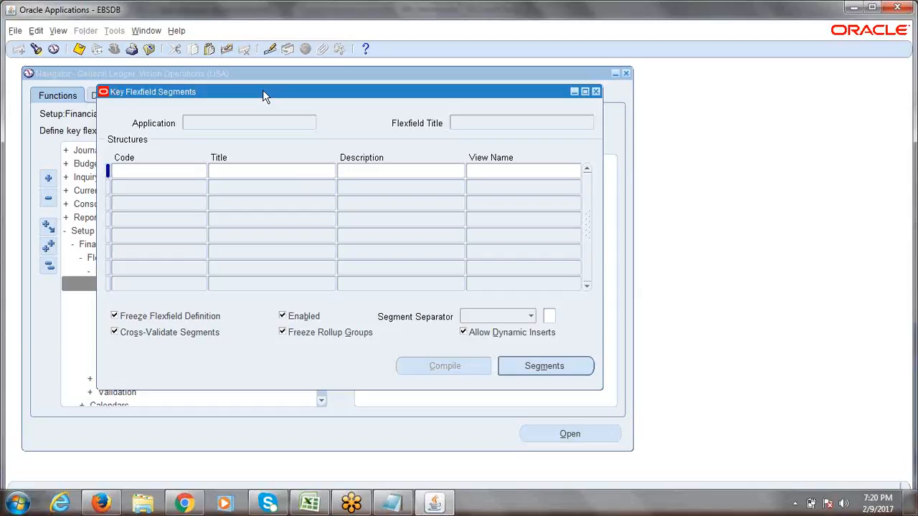
{"action": "left_click_drag", "start_coordinate": [220, 88], "coordinate": [219, 87]}
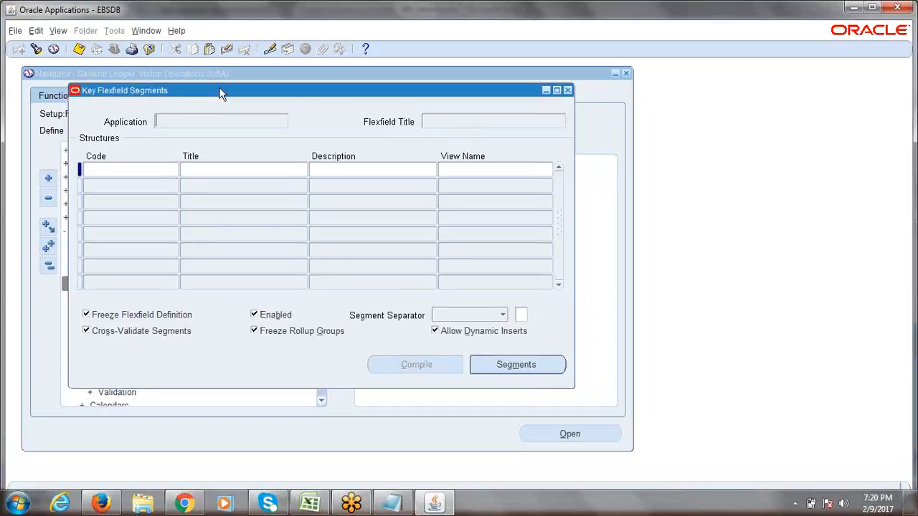
- Search for 'general Ledger' and load its Accounting Flexfield into the Key Flexfield Segments form
{"action": "left_click", "coordinate": [38, 50]}
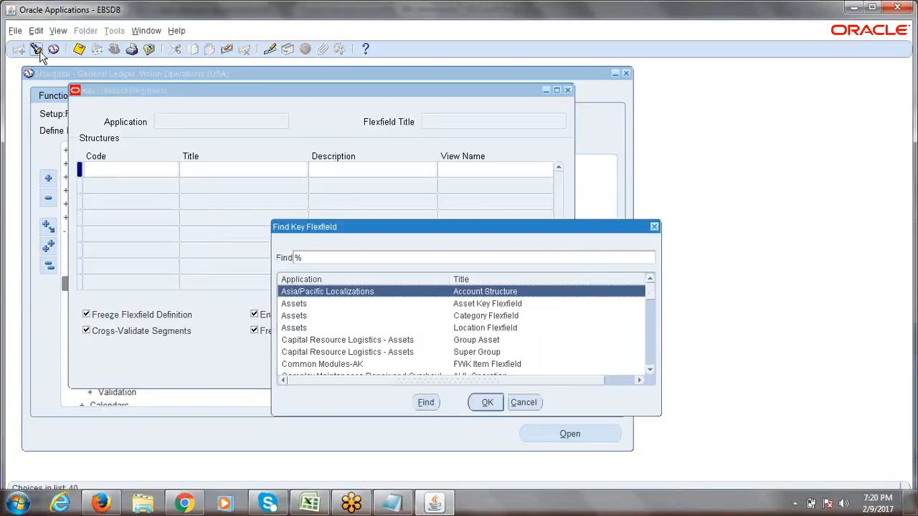
{"action": "left_click_drag", "start_coordinate": [471, 228], "coordinate": [449, 192]}
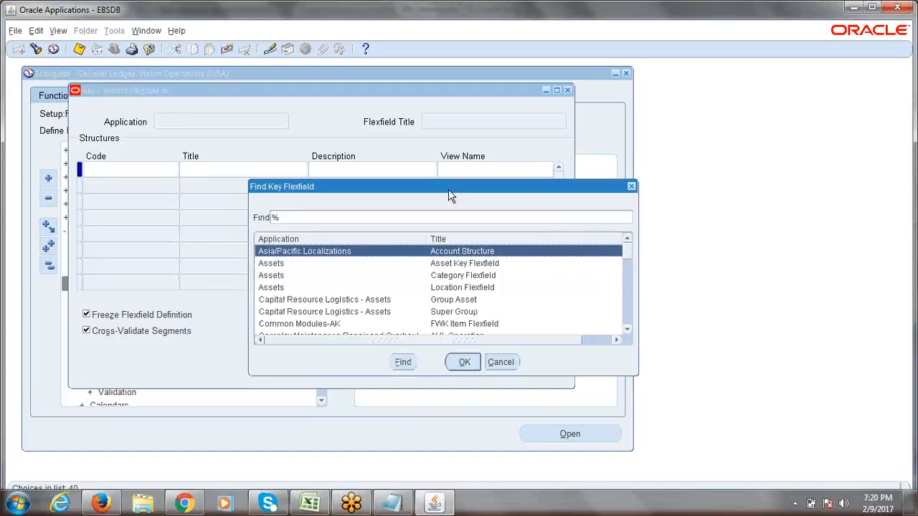
{"action": "type", "text": "general Ledger"}
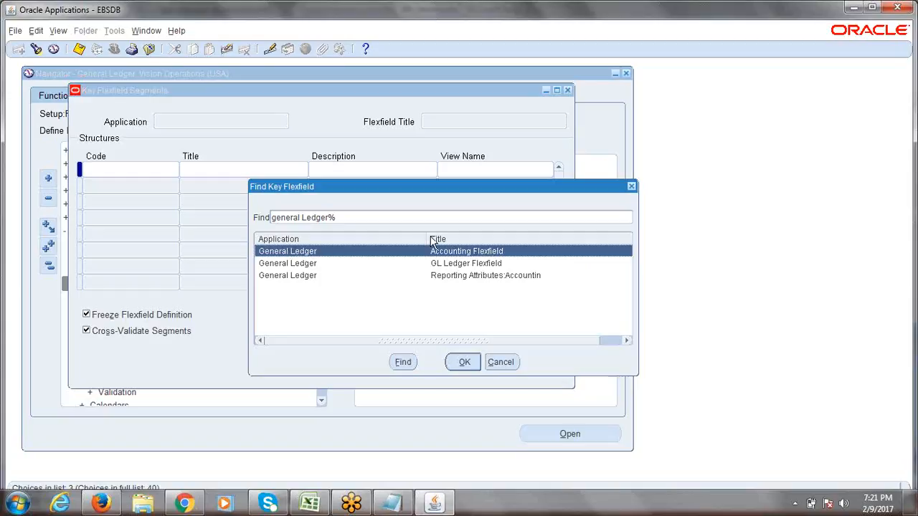
{"action": "left_click", "coordinate": [464, 364]}
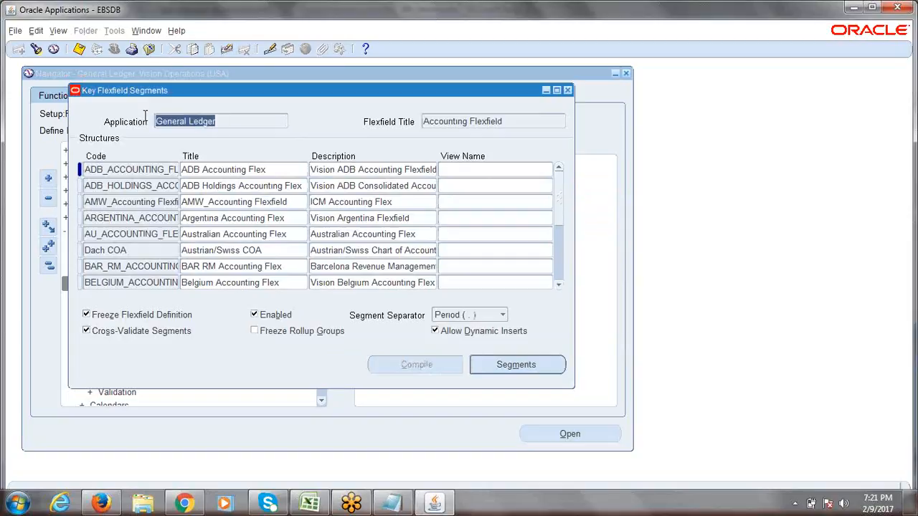
- Select the Accounting Flexfield title text in the form
{"action": "left_click", "coordinate": [511, 121]}
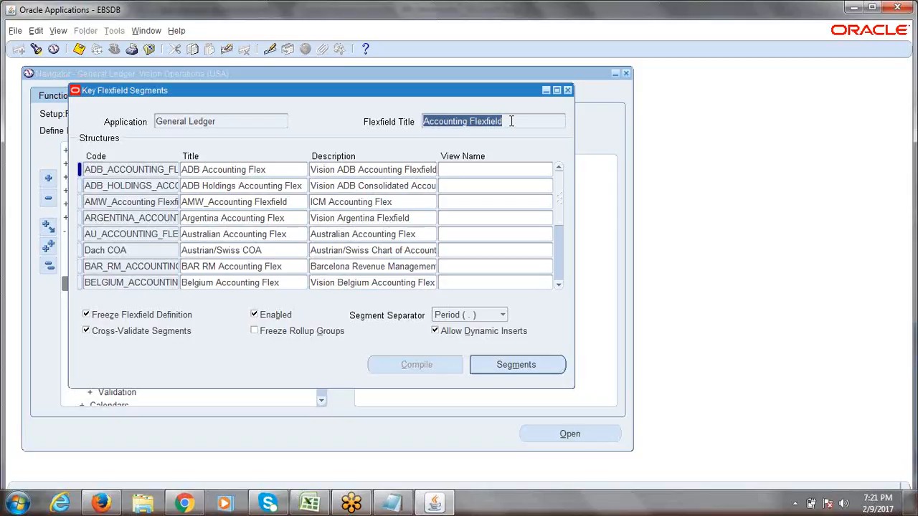
{"action": "left_click_drag", "start_coordinate": [511, 121], "coordinate": [422, 130]}
{"action": "left_click", "coordinate": [515, 121]}
{"action": "left_click_drag", "start_coordinate": [516, 121], "coordinate": [421, 125]}
- Browse the existing structures (Australian, Chile, Colombia, Brazil) and return to ADB Accounting Flex
{"action": "left_click", "coordinate": [151, 173]}
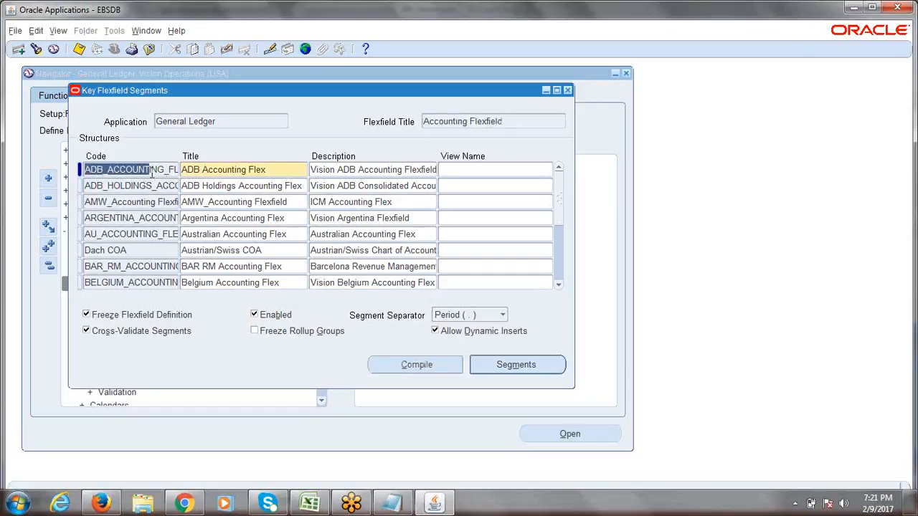
{"action": "key", "text": "Down"}
{"action": "key", "text": "Down"}
{"action": "key", "text": "Down"}
{"action": "key", "text": "Down"}
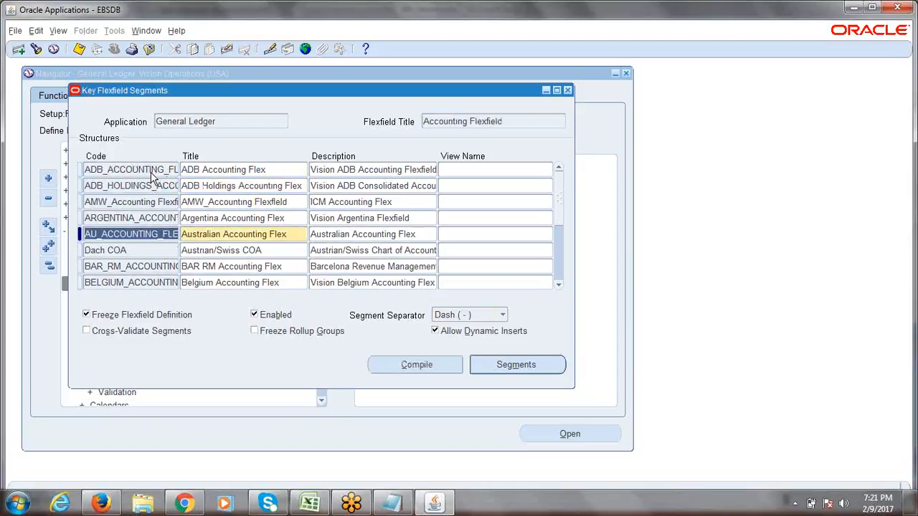
{"action": "key", "text": "Down"}
{"action": "key", "text": "Down"}
{"action": "key", "text": "Down"}
{"action": "key", "text": "Down"}
{"action": "key", "text": "Down"}
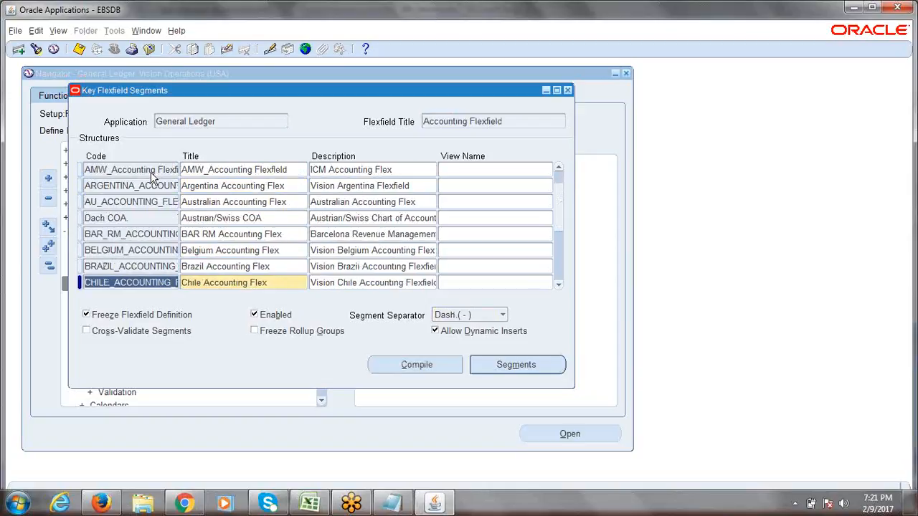
{"action": "key", "text": "Down"}
{"action": "key", "text": "Up"}
{"action": "key", "text": "Up"}
{"action": "key", "text": "Up"}
{"action": "key", "text": "Up"}
{"action": "key", "text": "Up"}
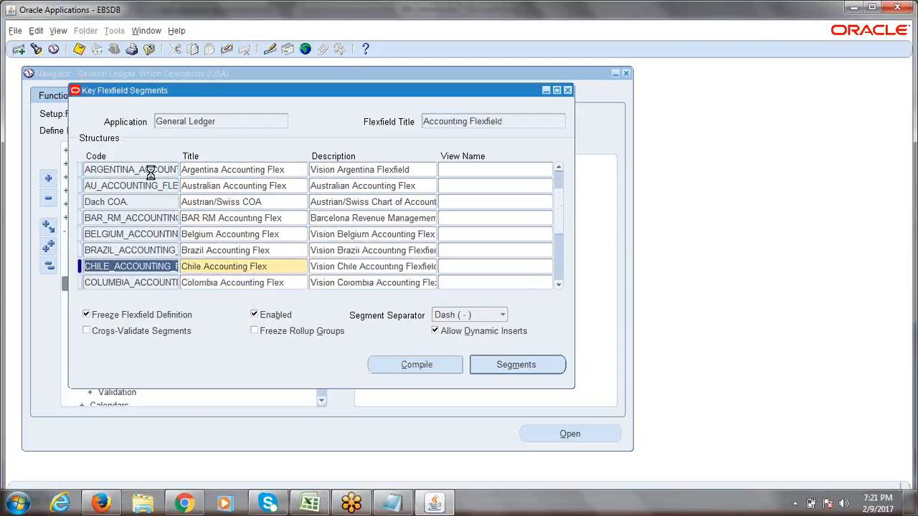
{"action": "key", "text": "Up"}
{"action": "key", "text": "Up"}
{"action": "key", "text": "Up"}
{"action": "key", "text": "Up"}
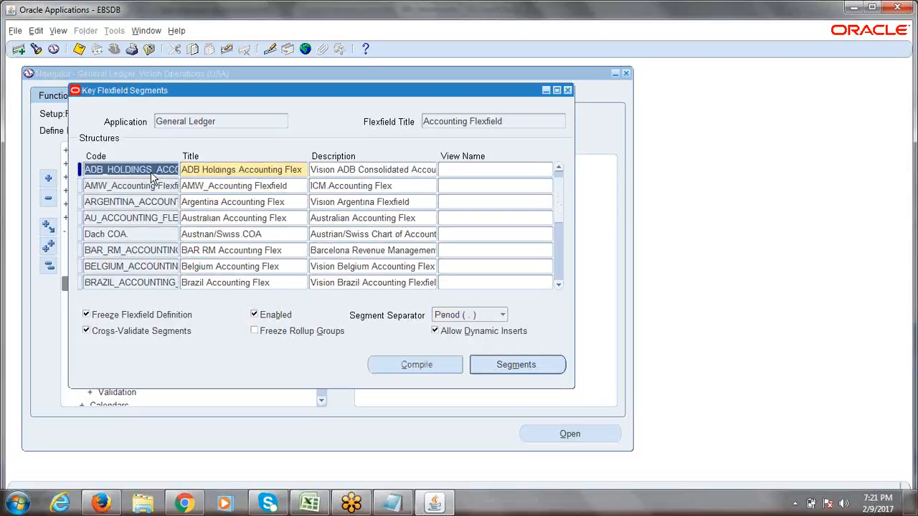
{"action": "key", "text": "Down"}
{"action": "key", "text": "Down"}
{"action": "key", "text": "Down"}
{"action": "key", "text": "Down"}
{"action": "key", "text": "Down"}
{"action": "key", "text": "Down"}
{"action": "key", "text": "Down"}
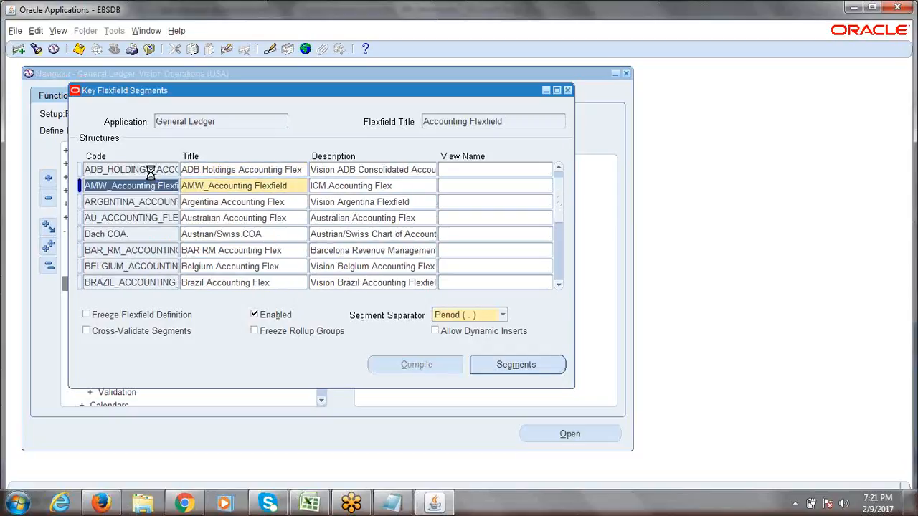
{"action": "key", "text": "Down"}
{"action": "key", "text": "Down"}
{"action": "key", "text": "Down"}
{"action": "key", "text": "Down"}
{"action": "key", "text": "Down"}
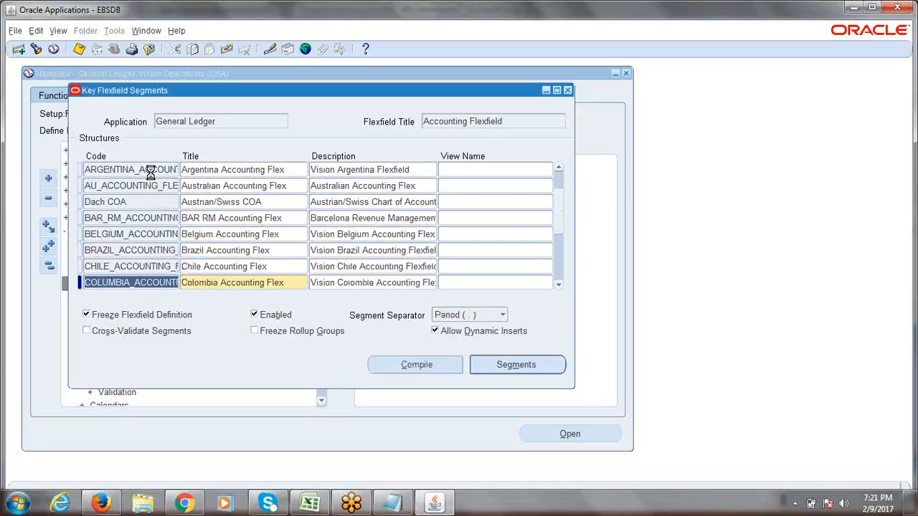
{"action": "key", "text": "Down"}
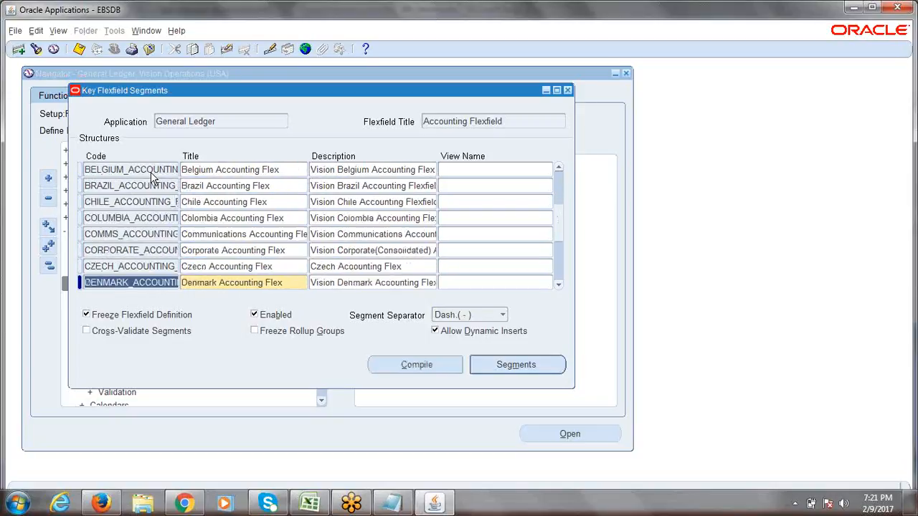
{"action": "key", "text": "Down"}
{"action": "key", "text": "Down"}
{"action": "key", "text": "Up"}
{"action": "key", "text": "Up"}
{"action": "key", "text": "Up"}
{"action": "key", "text": "Up"}
{"action": "key", "text": "Up"}
{"action": "key", "text": "Up"}
{"action": "key", "text": "Up"}
{"action": "key", "text": "Up"}
{"action": "key", "text": "Up"}
{"action": "key", "text": "Up"}
{"action": "key", "text": "Up"}
{"action": "key", "text": "Up"}
{"action": "key", "text": "Up"}
{"action": "key", "text": "Up"}
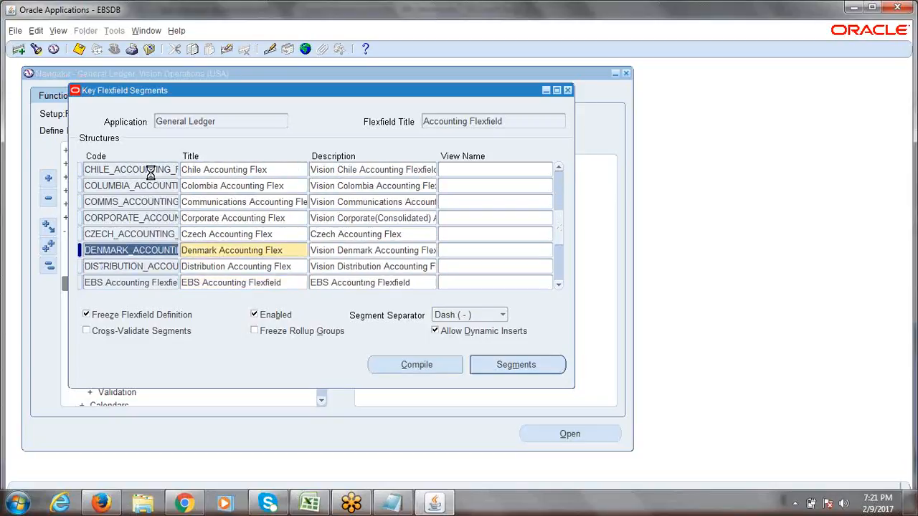
{"action": "key", "text": "Up"}
{"action": "key", "text": "Up"}
{"action": "key", "text": "Up"}
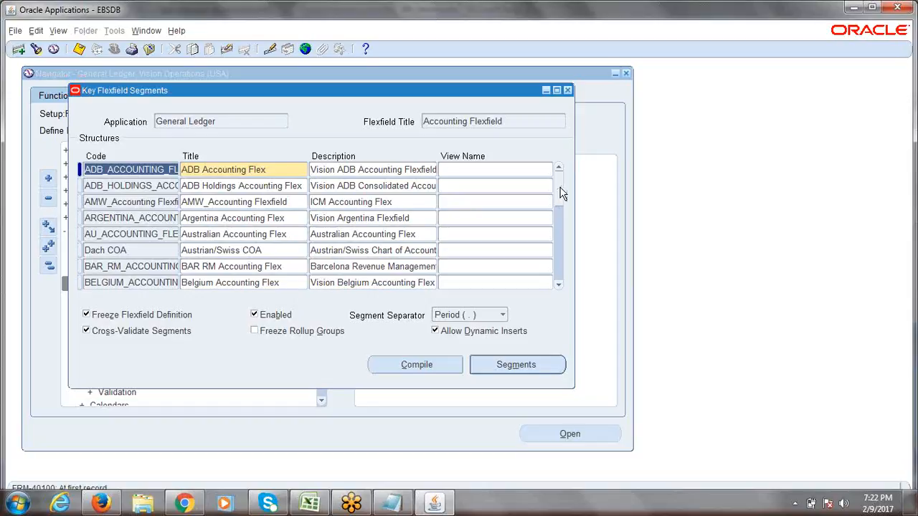
- Write 'Create Structure Name' in cell A10 of the Excel notes, then return to Oracle
{"action": "left_click", "coordinate": [308, 503]}
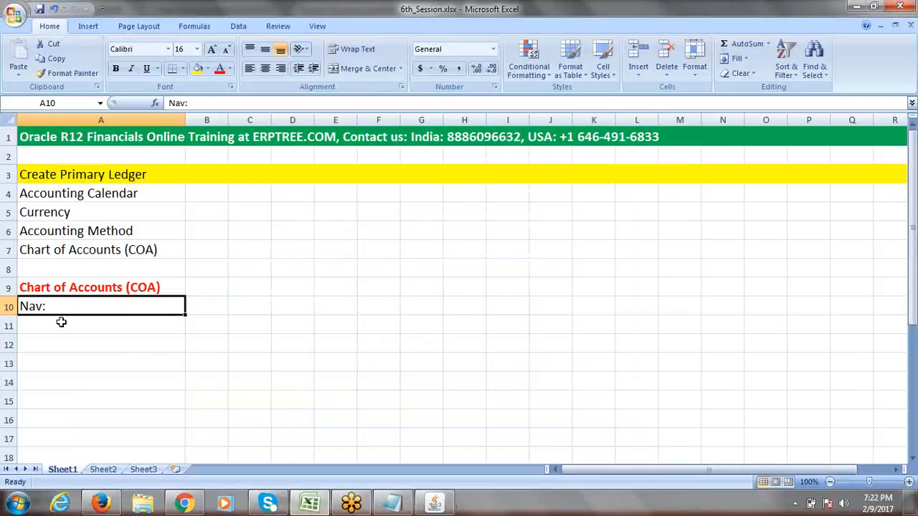
{"action": "type", "text": "Cre"}
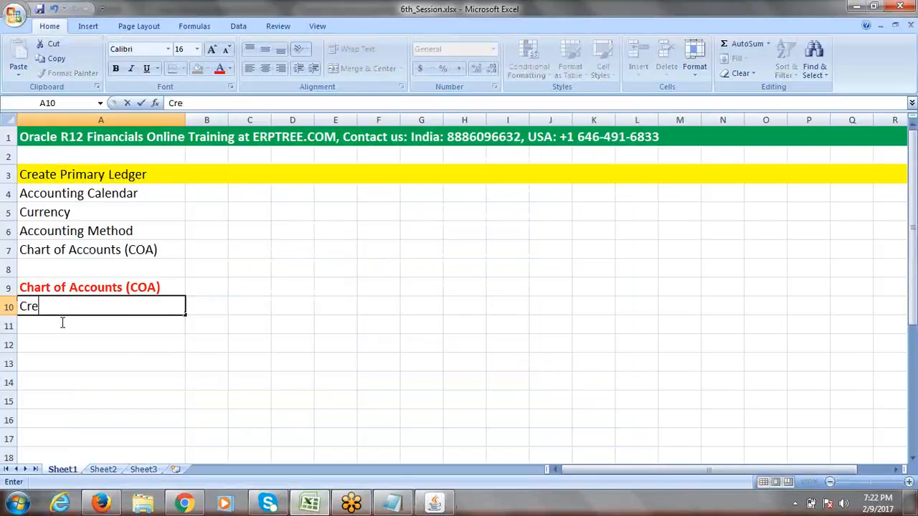
{"action": "type", "text": "ate Structure Name"}
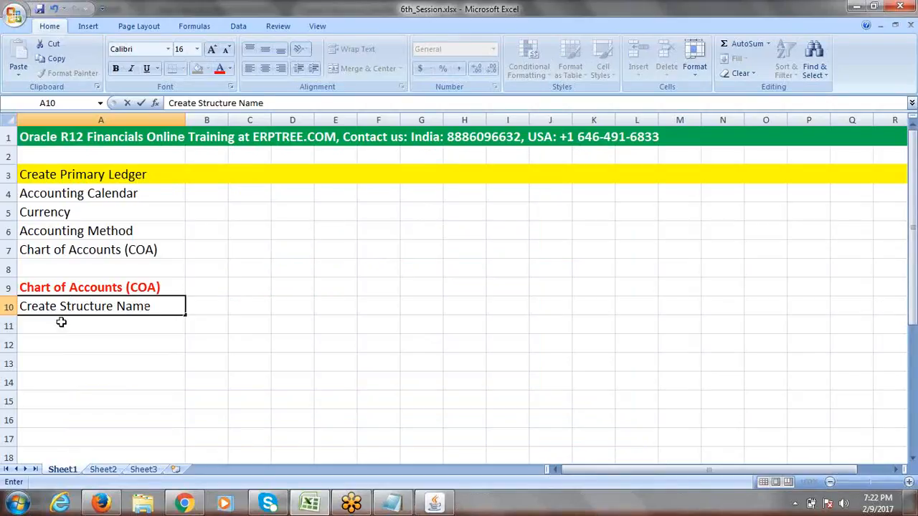
{"action": "key", "text": "Tab"}
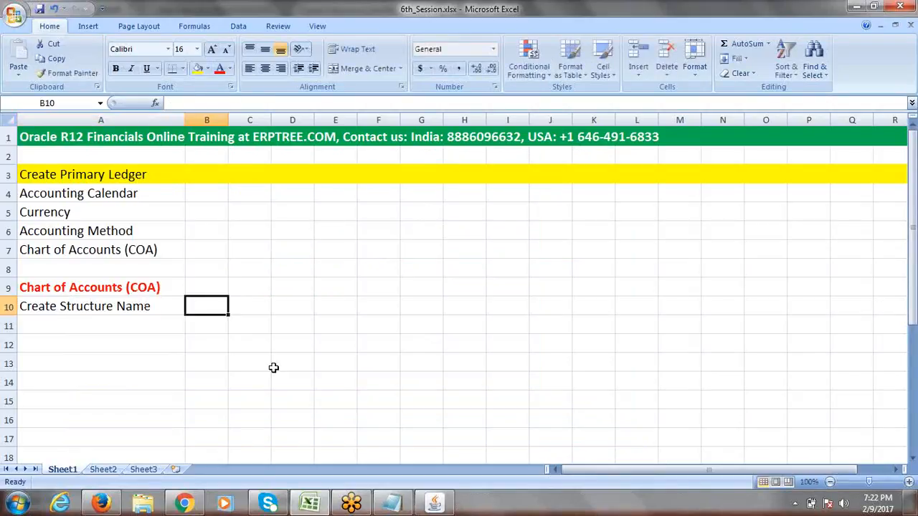
{"action": "left_click", "coordinate": [140, 306]}
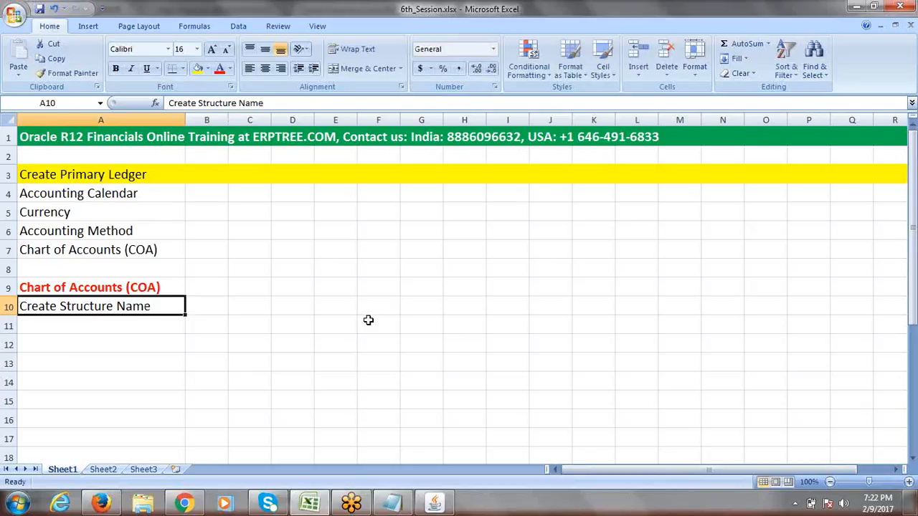
{"action": "key", "text": "alt+Tab"}
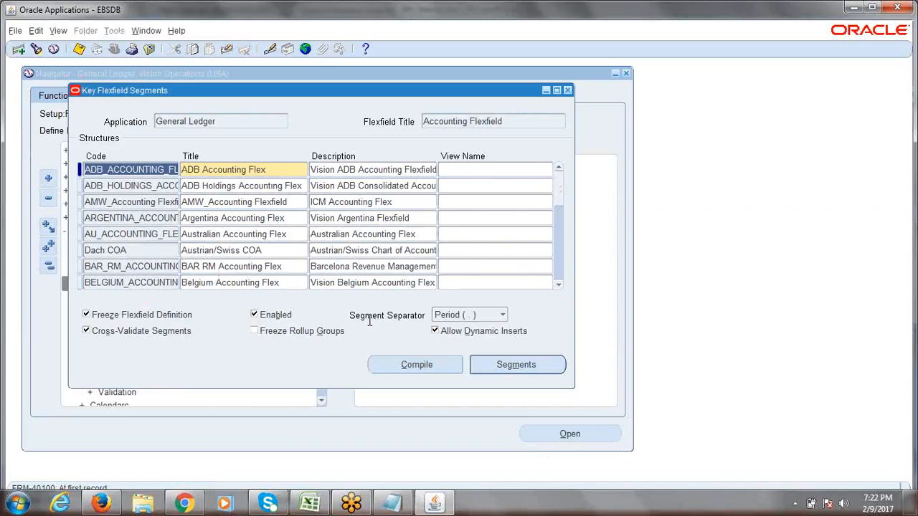
{"action": "left_click", "coordinate": [149, 186]}
{"action": "left_click", "coordinate": [143, 218]}
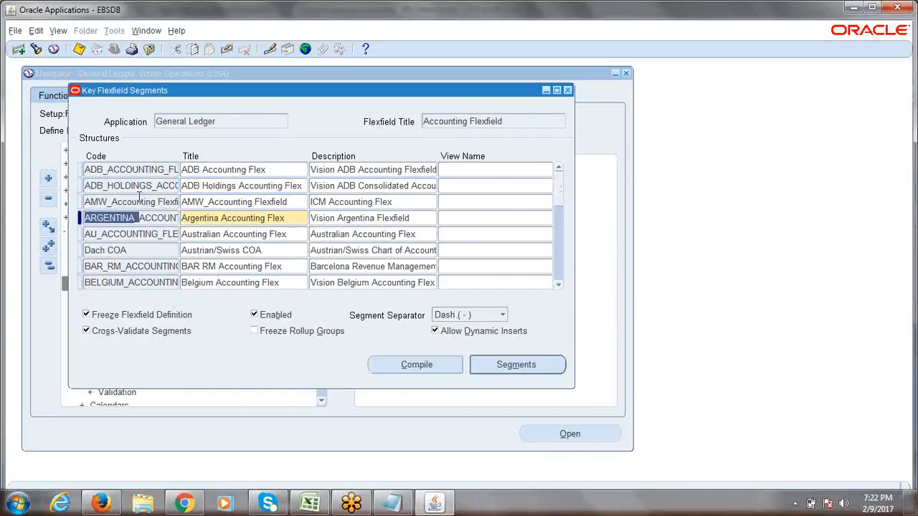
{"action": "left_click", "coordinate": [136, 202]}
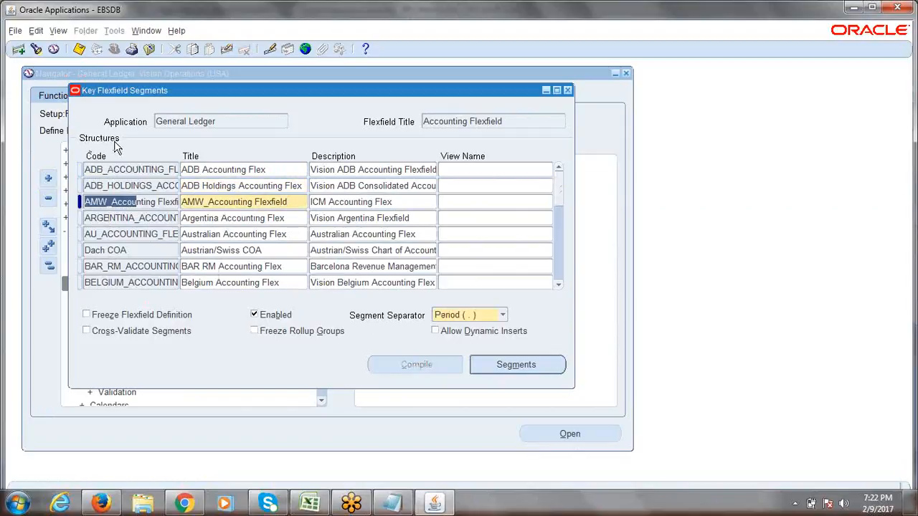
{"action": "left_click", "coordinate": [114, 219]}
{"action": "left_click", "coordinate": [120, 202]}
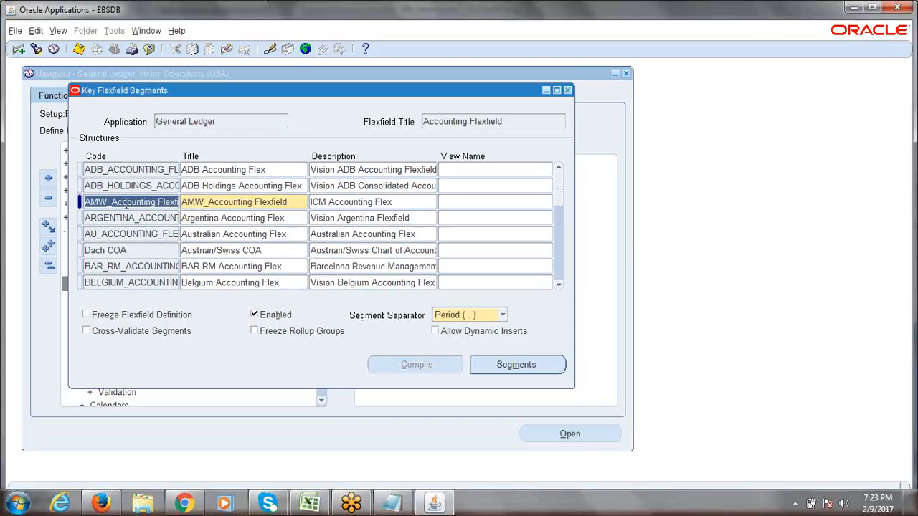
{"action": "left_click", "coordinate": [127, 203]}
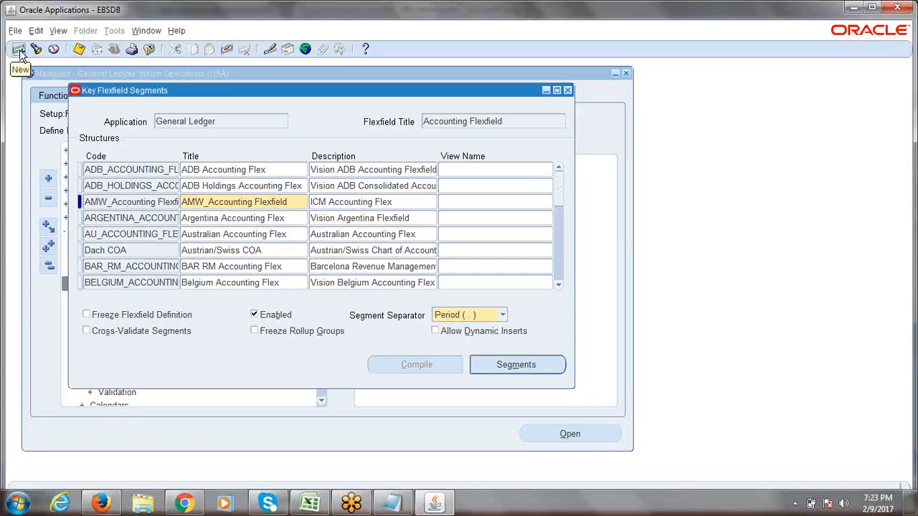
{"action": "left_click", "coordinate": [119, 235]}
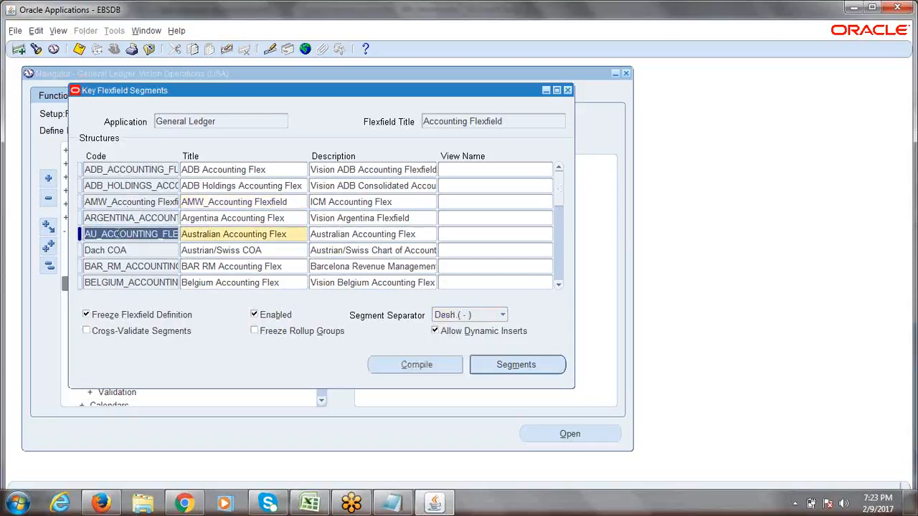
- Try adding a blank structure record, discard it, and browse the Argentina and Australian structures
{"action": "left_click", "coordinate": [19, 50]}
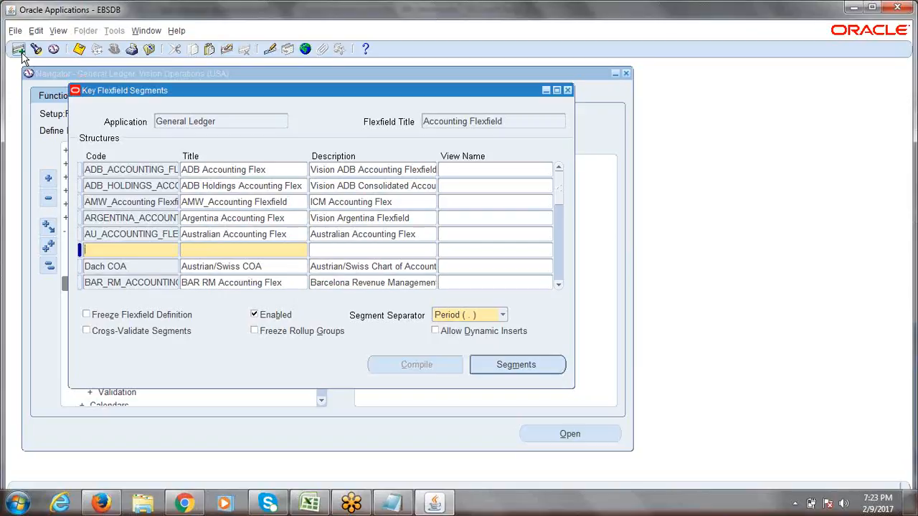
{"action": "key", "text": "Down"}
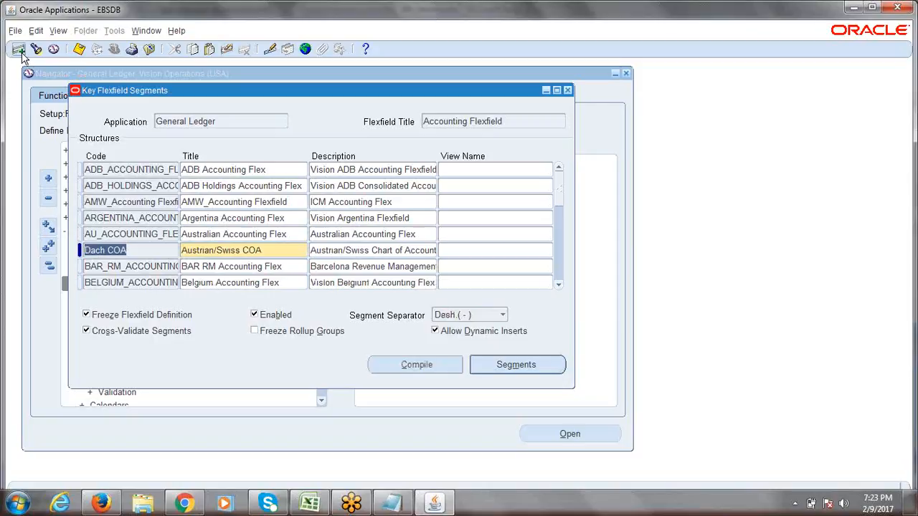
{"action": "left_click", "coordinate": [116, 218]}
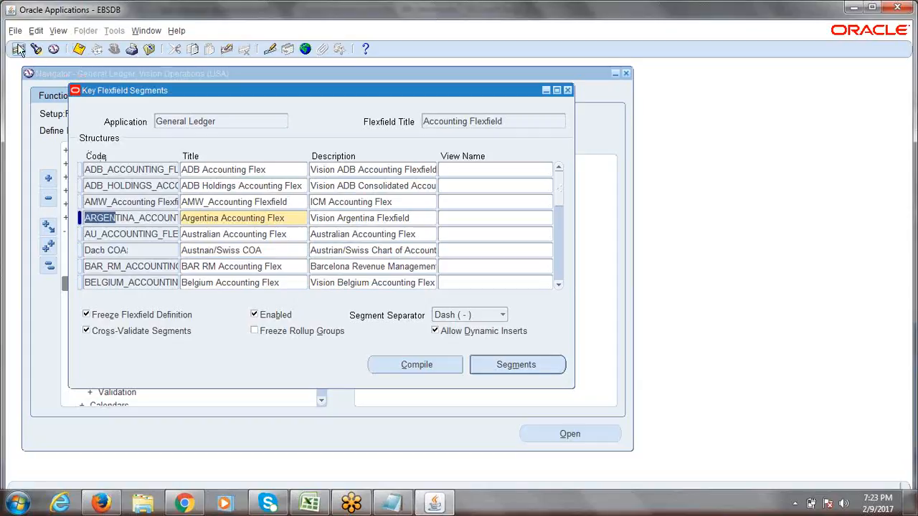
{"action": "left_click", "coordinate": [151, 231]}
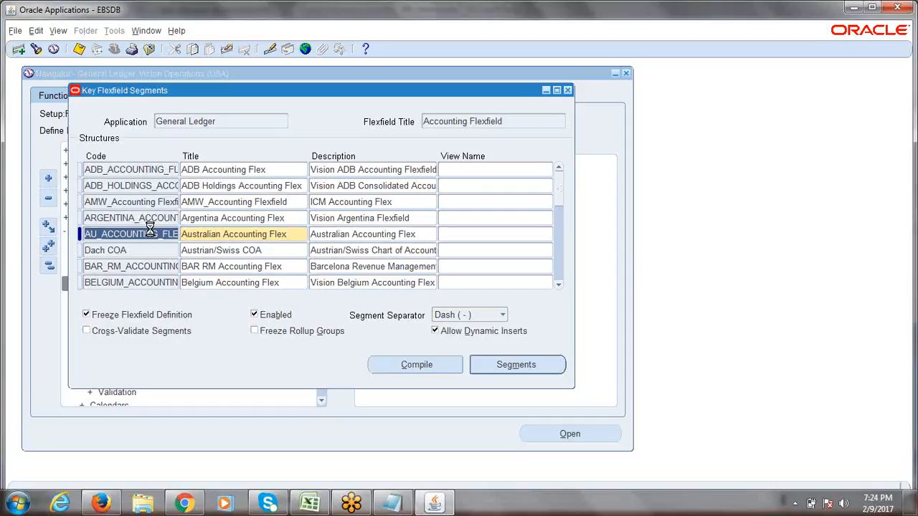
- Insert a blank new structure record in the Accounting Flexfield list and bring up the Excel notes
{"action": "key", "text": "ctrl+Down"}
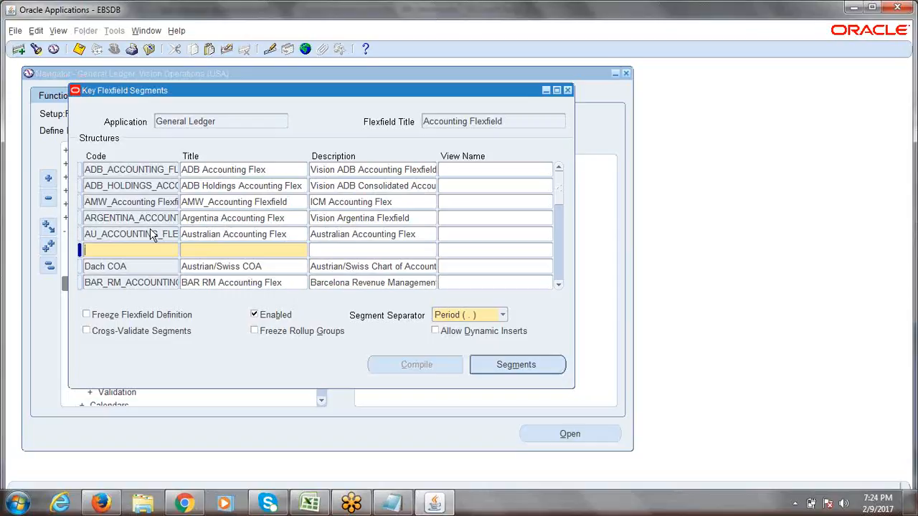
{"action": "key", "text": "Down"}
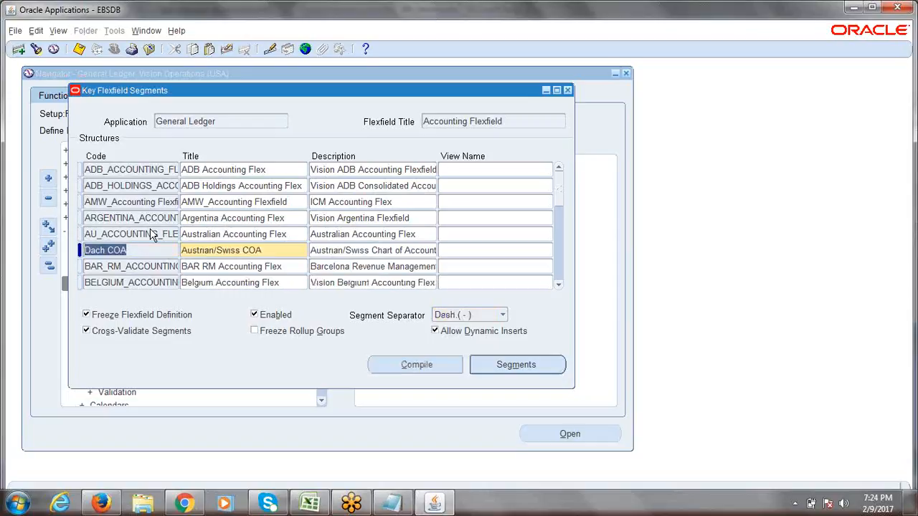
{"action": "left_click", "coordinate": [113, 215]}
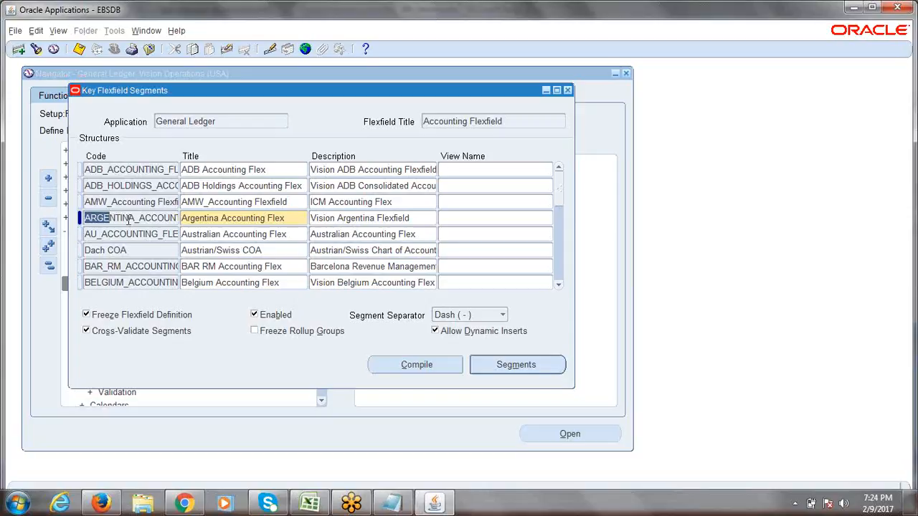
{"action": "left_click", "coordinate": [19, 50]}
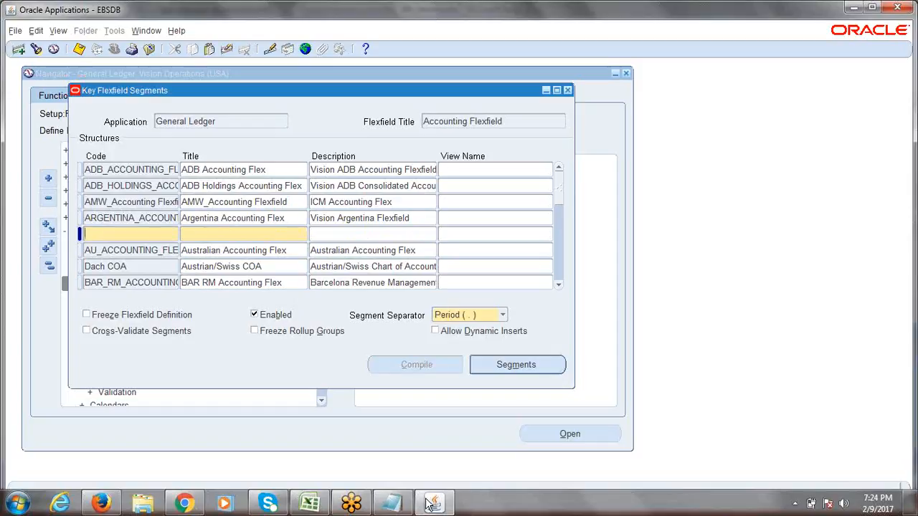
{"action": "left_click", "coordinate": [310, 503]}
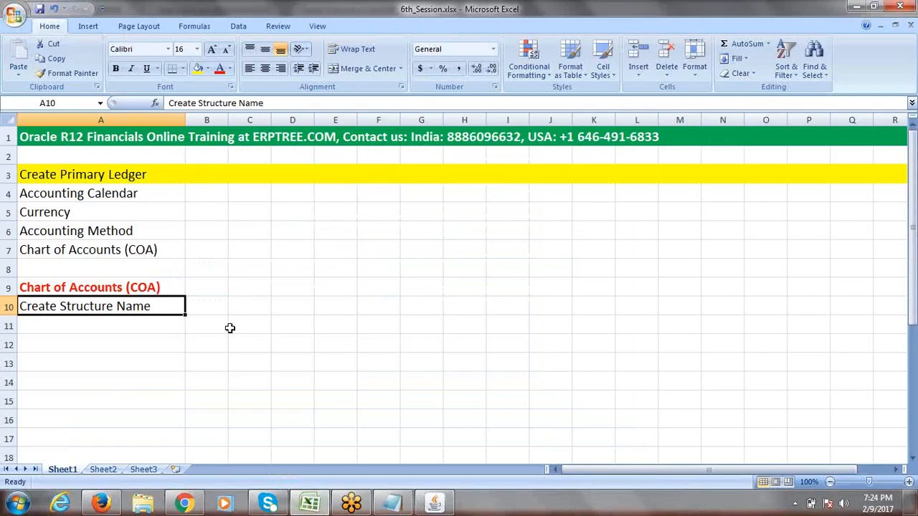
- Enter 'ERPTREE Accounting Flexfield' in cell C10
{"action": "left_click", "coordinate": [250, 309]}
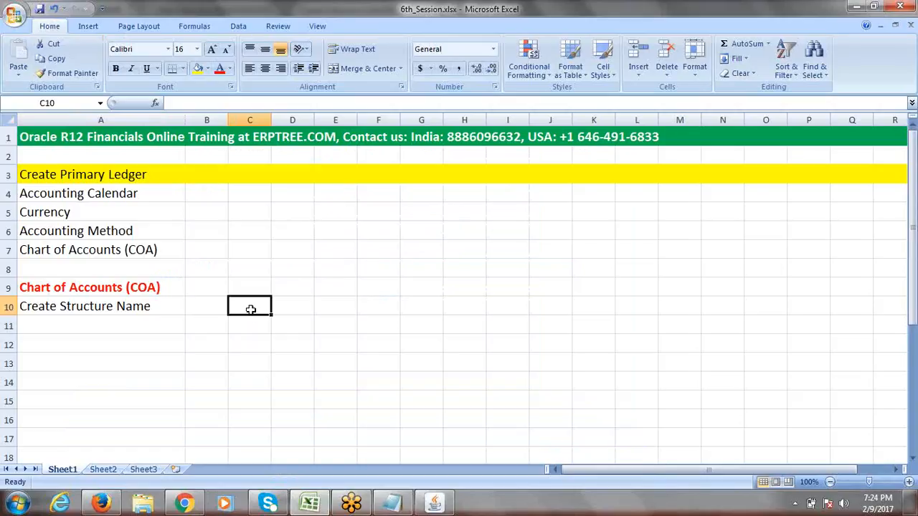
{"action": "type", "text": "E"}
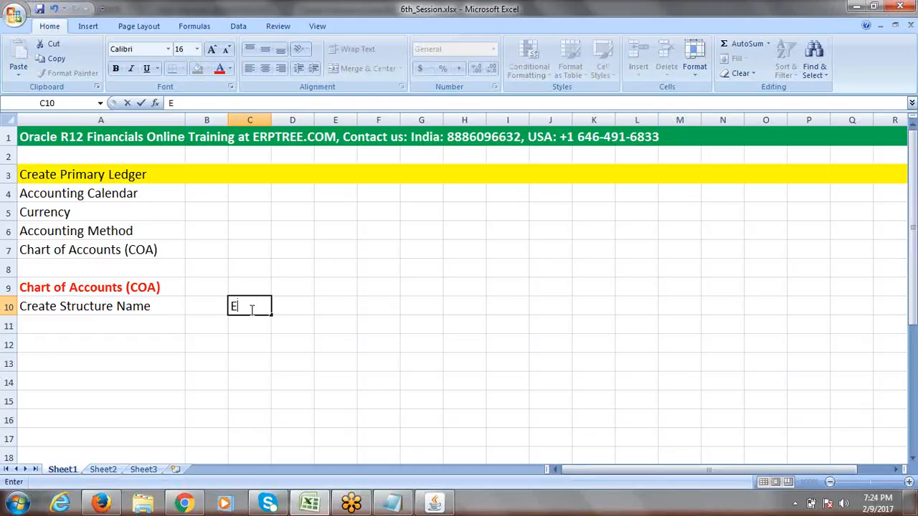
{"action": "type", "text": "RPTREE"}
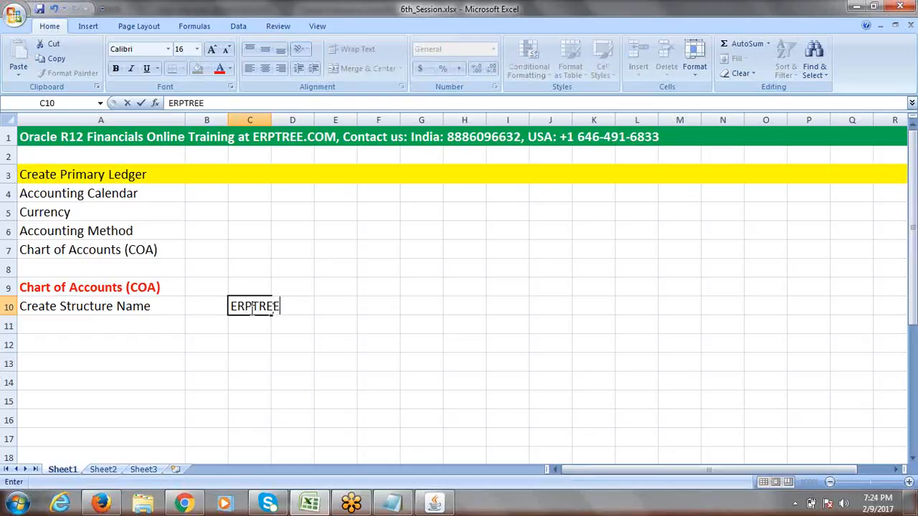
{"action": "type", "text": " Accounting Flex"}
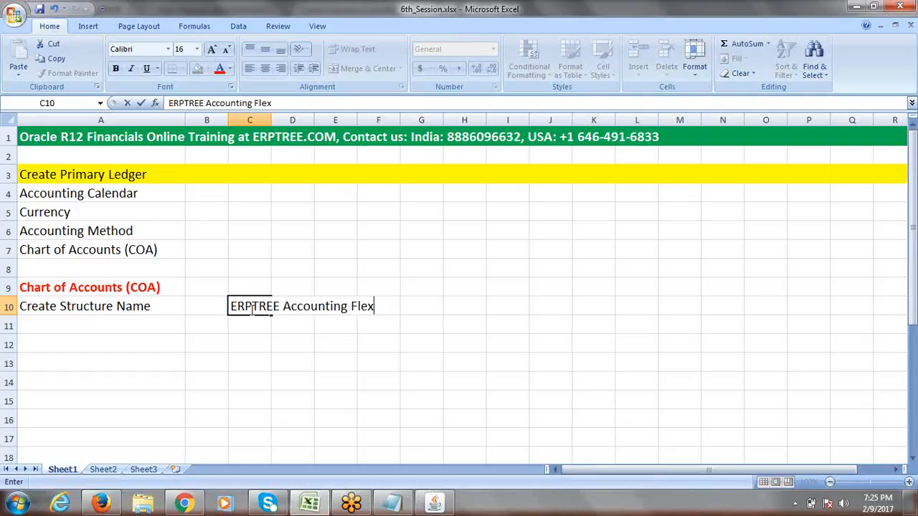
{"action": "type", "text": "field"}
{"action": "key", "text": "Tab"}
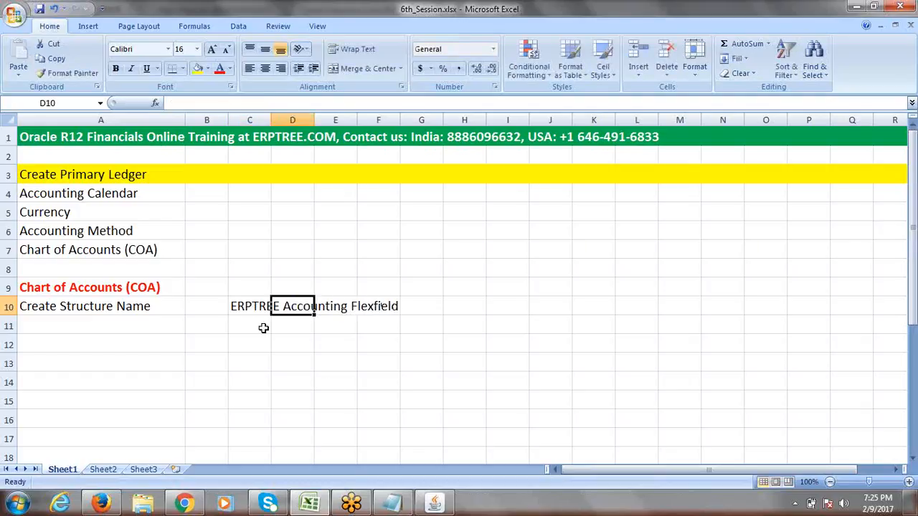
- Add 'ERPTREE Organization Structure' in C11 and 'ERPTREE Chart of Accounts Structure' in C12
{"action": "left_click", "coordinate": [251, 322]}
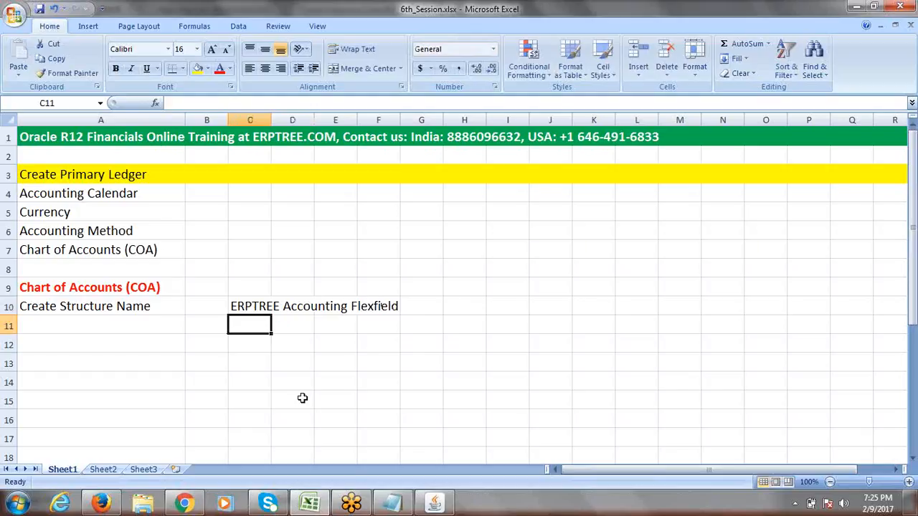
{"action": "left_click", "coordinate": [96, 305]}
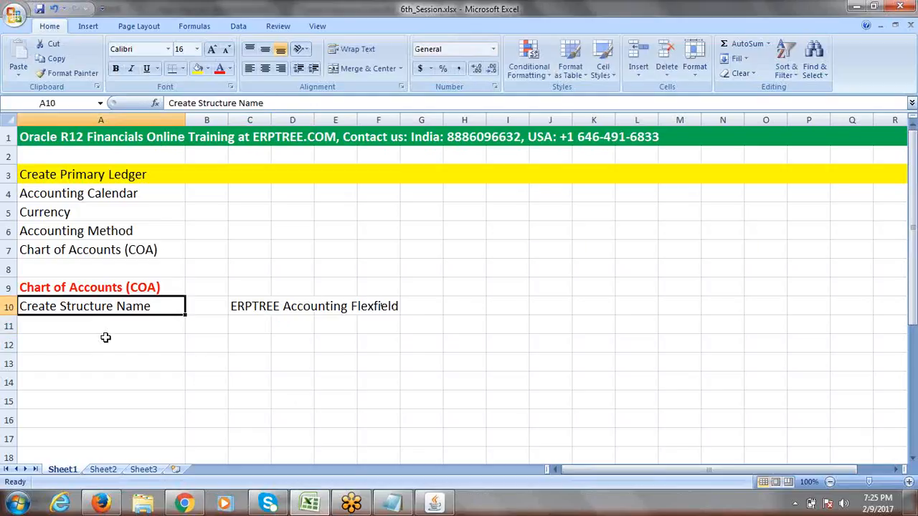
{"action": "left_click", "coordinate": [257, 323]}
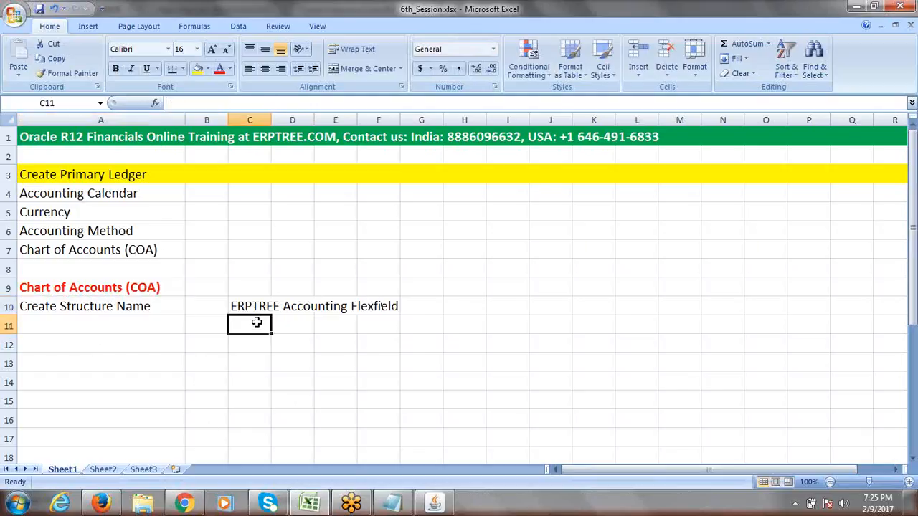
{"action": "type", "text": "ER"}
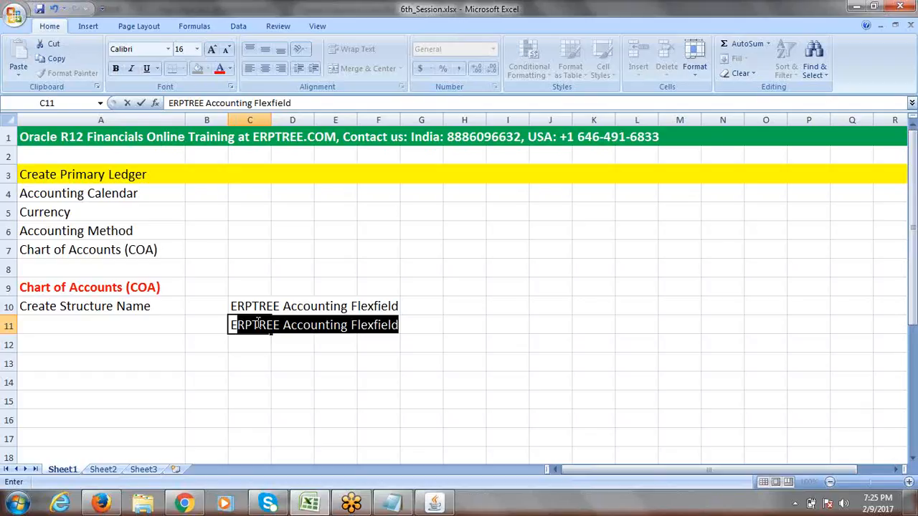
{"action": "type", "text": "PTREE "}
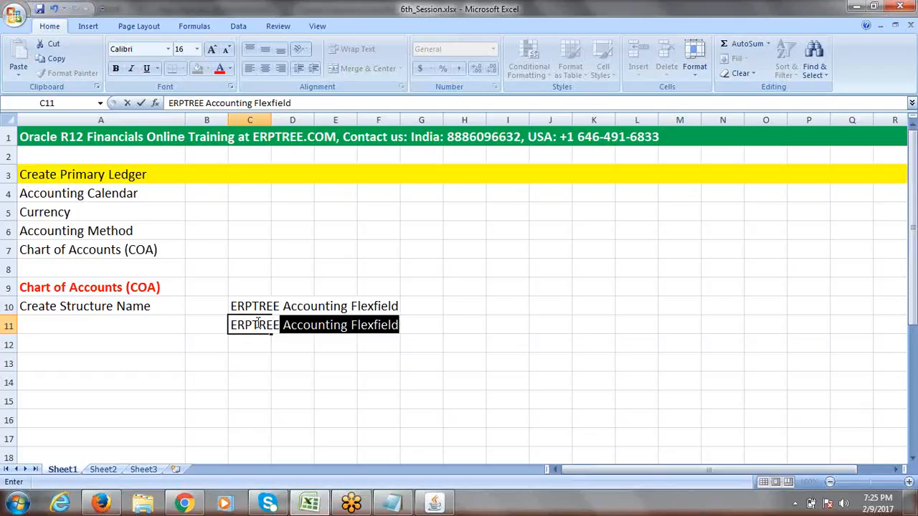
{"action": "type", "text": "Orga"}
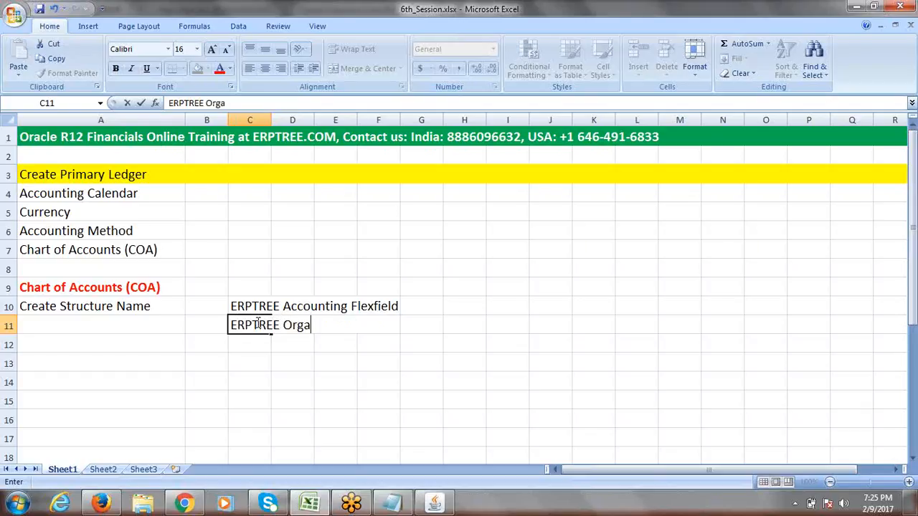
{"action": "type", "text": "nization S"}
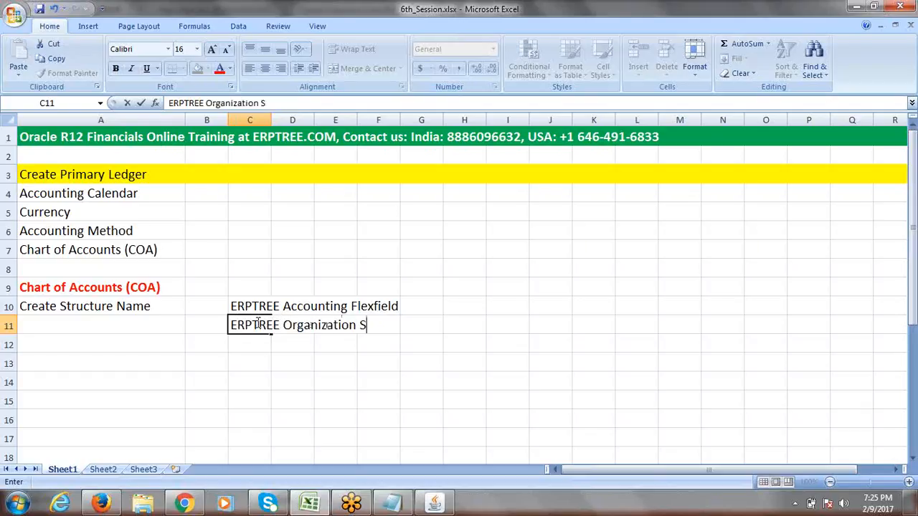
{"action": "type", "text": "tructure"}
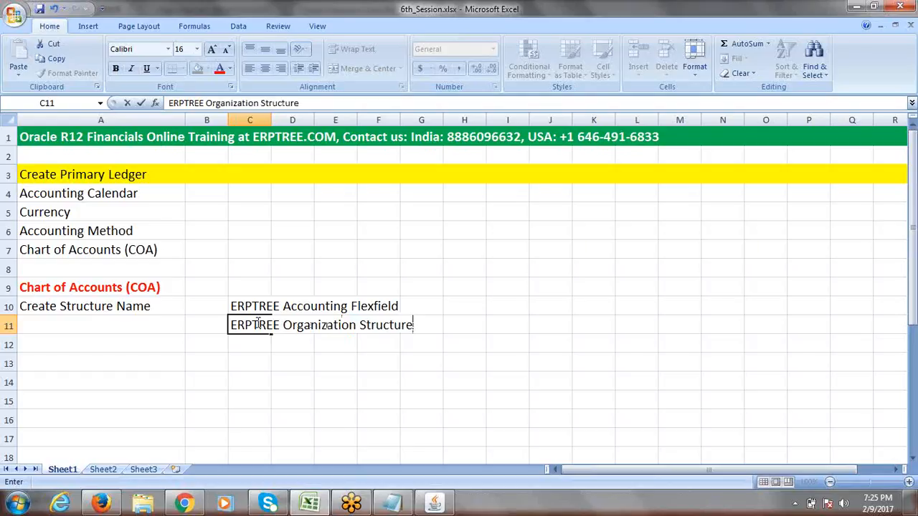
{"action": "left_click", "coordinate": [257, 345]}
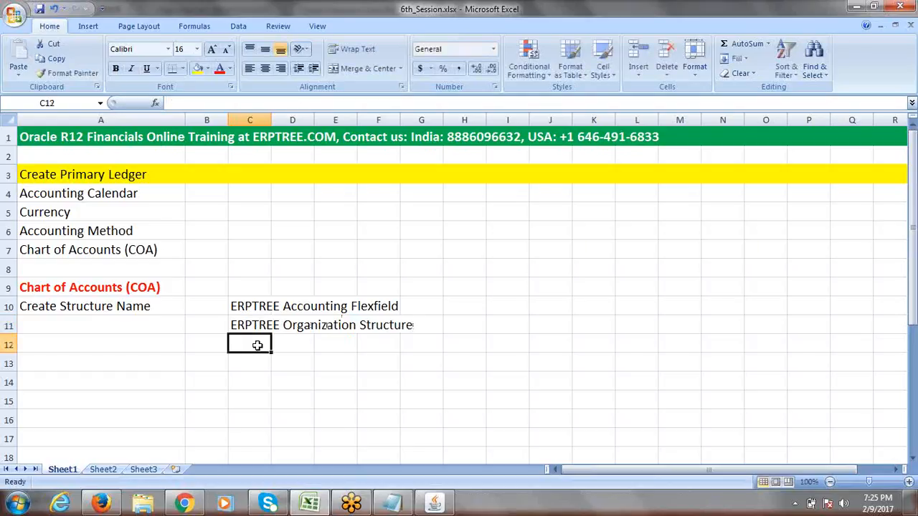
{"action": "type", "text": "ERP"}
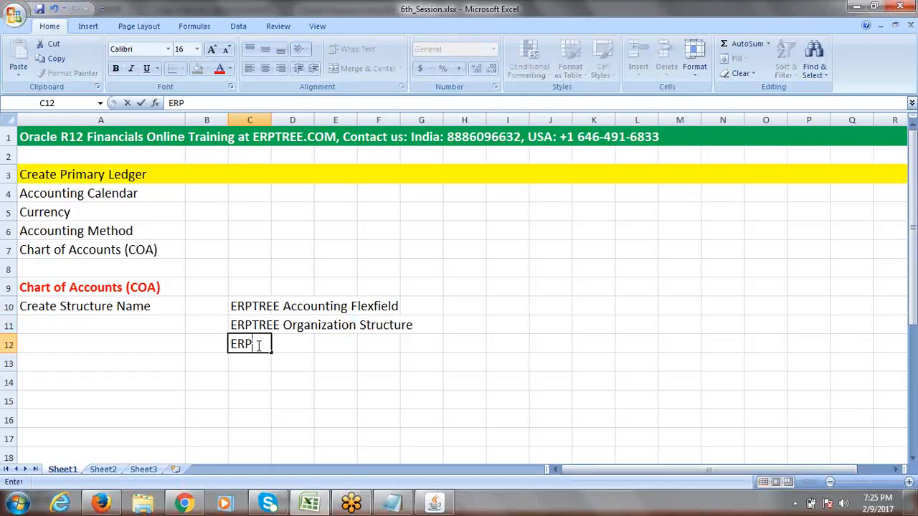
{"action": "type", "text": "TREE Chart of"}
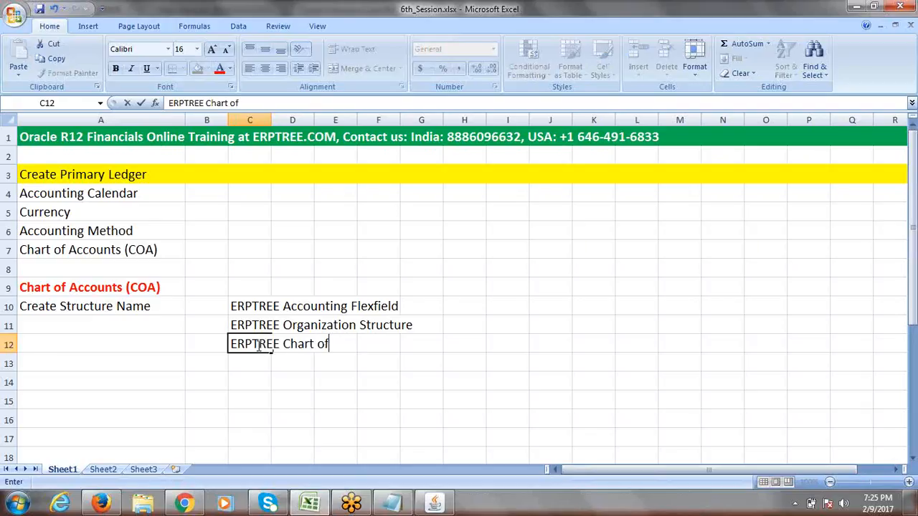
{"action": "type", "text": " Accounts Str"}
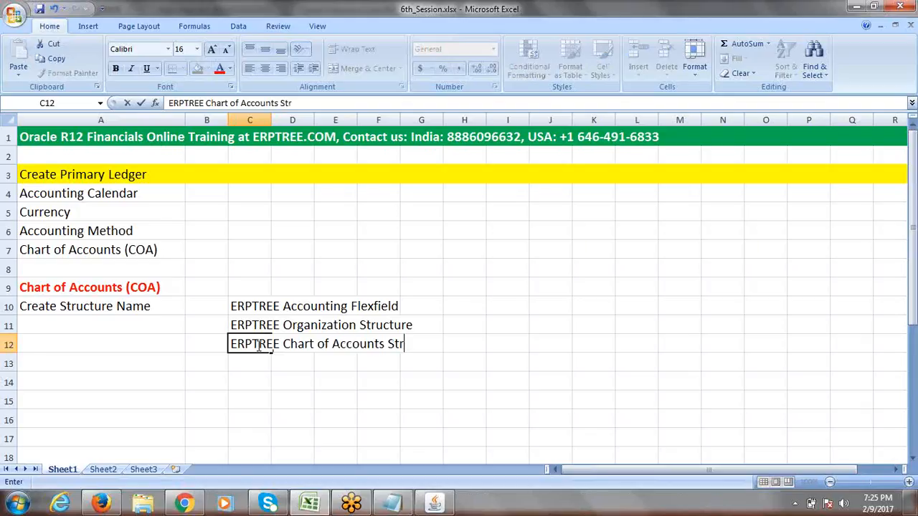
{"action": "type", "text": "ucture"}
{"action": "key", "text": "Tab"}
{"action": "left_click", "coordinate": [524, 360]}
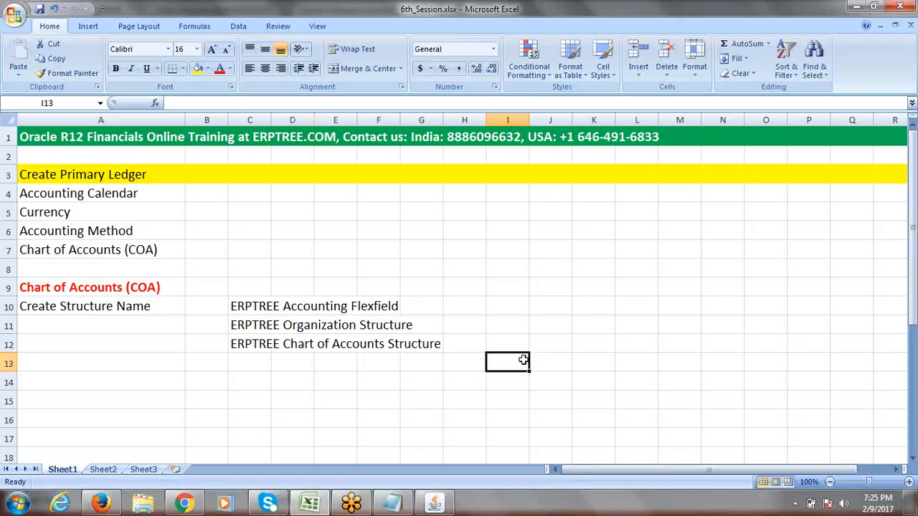
{"action": "left_click", "coordinate": [78, 308]}
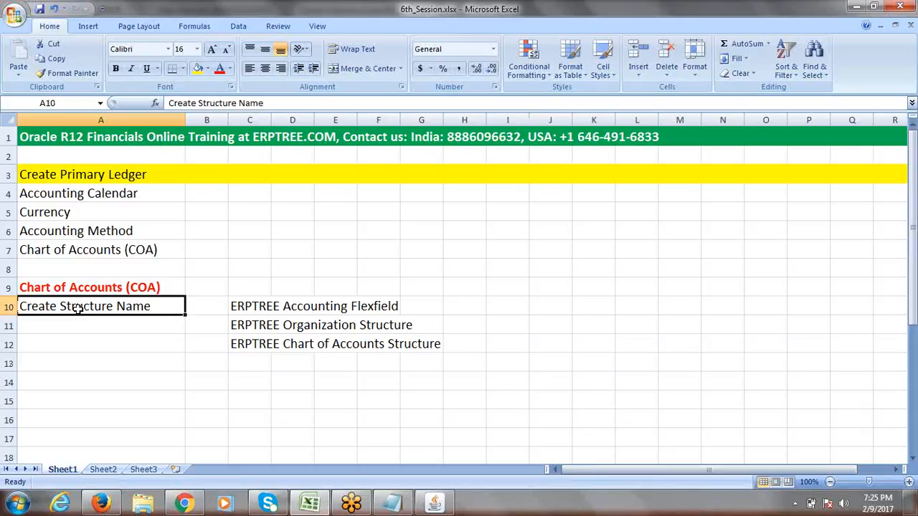
{"action": "left_click", "coordinate": [244, 309]}
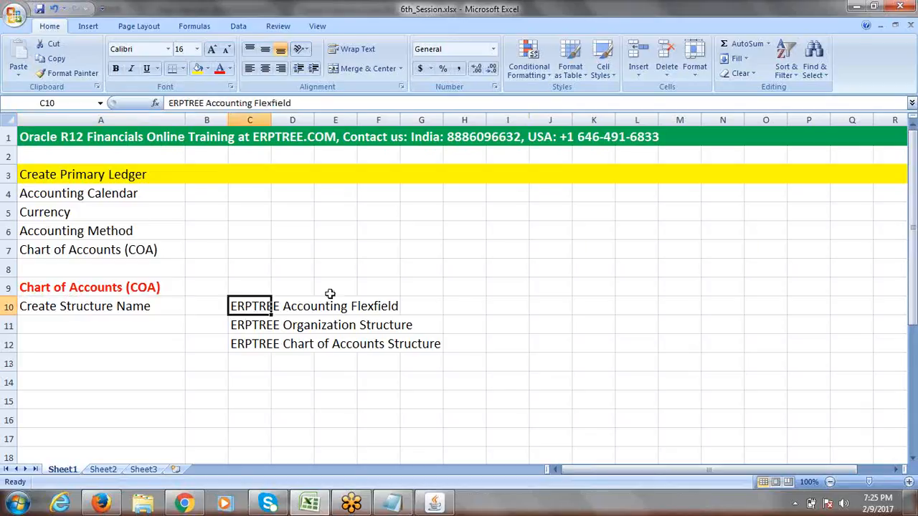
{"action": "left_click", "coordinate": [518, 293]}
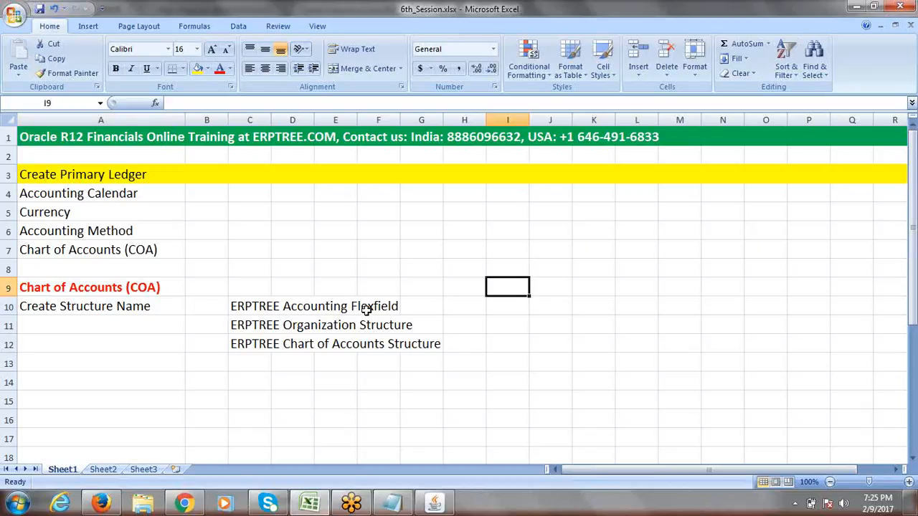
{"action": "left_click", "coordinate": [250, 308]}
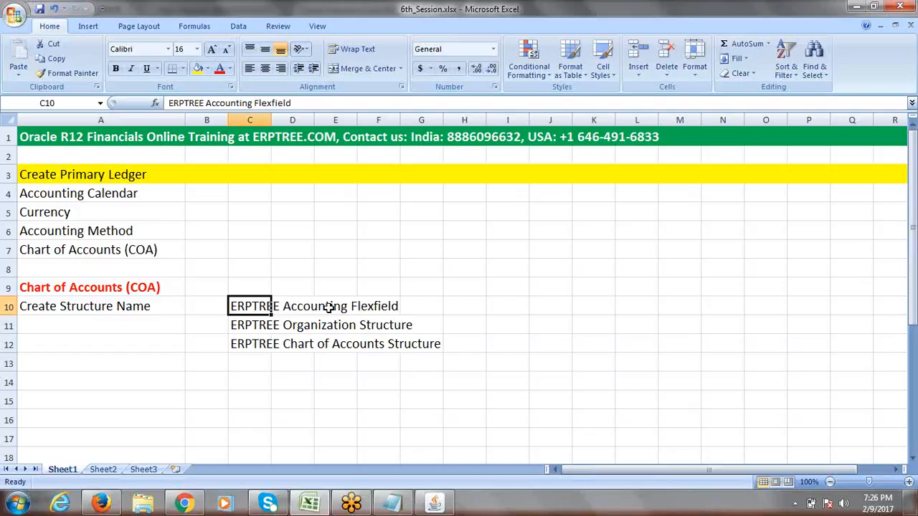
{"action": "left_click_drag", "start_coordinate": [256, 306], "coordinate": [374, 307]}
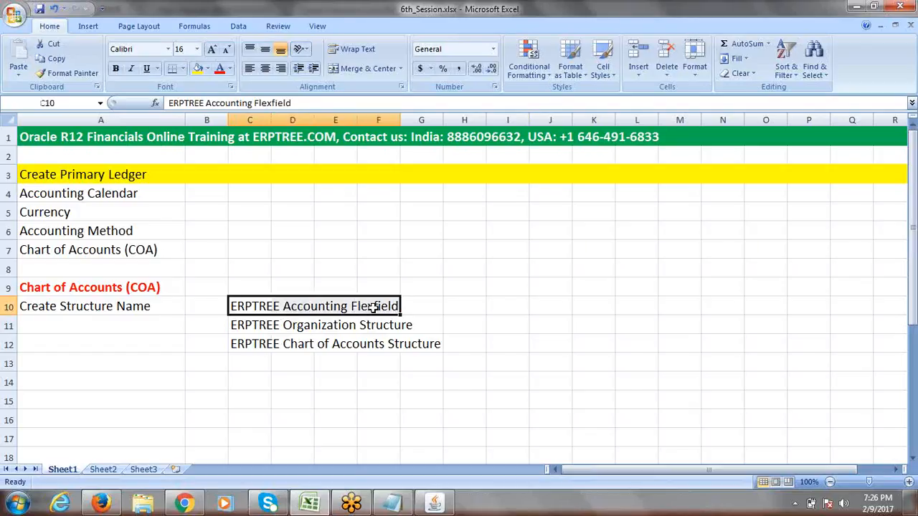
{"action": "left_click", "coordinate": [251, 326]}
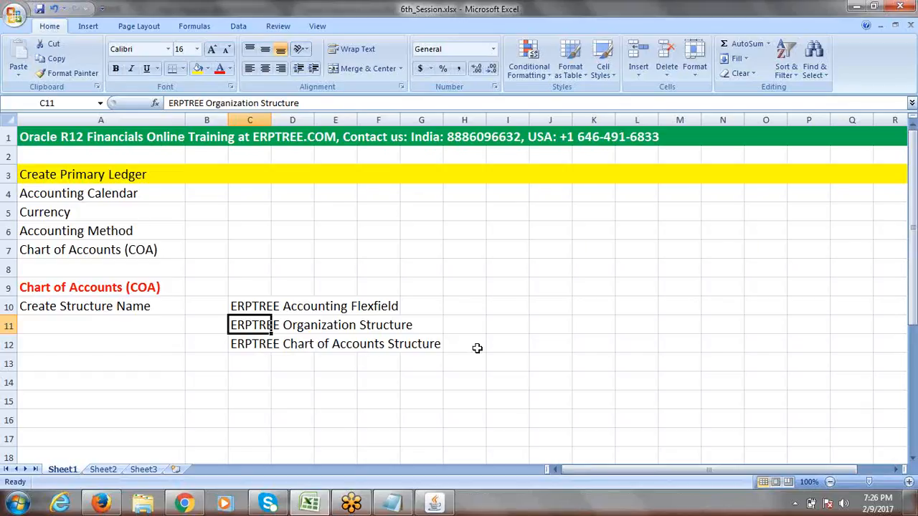
{"action": "left_click", "coordinate": [286, 307]}
{"action": "left_click_drag", "start_coordinate": [244, 307], "coordinate": [375, 305]}
{"action": "left_click", "coordinate": [506, 330]}
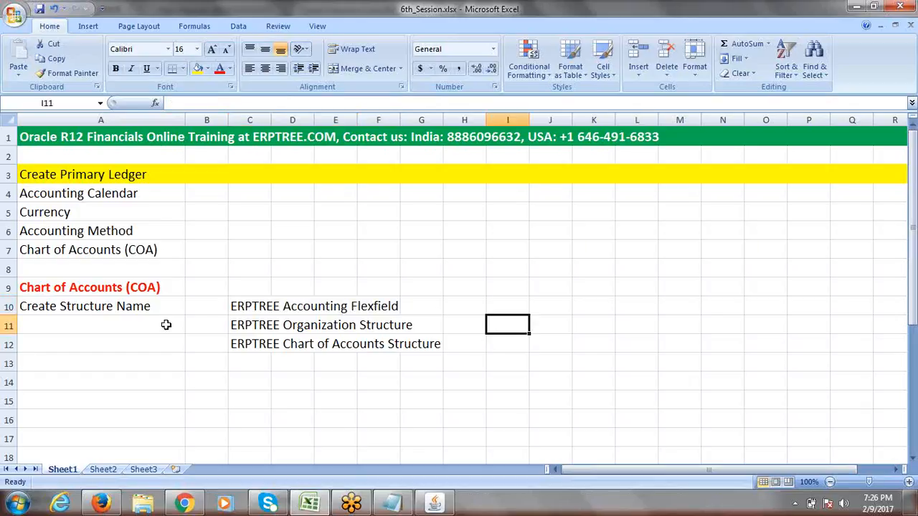
{"action": "left_click", "coordinate": [115, 312]}
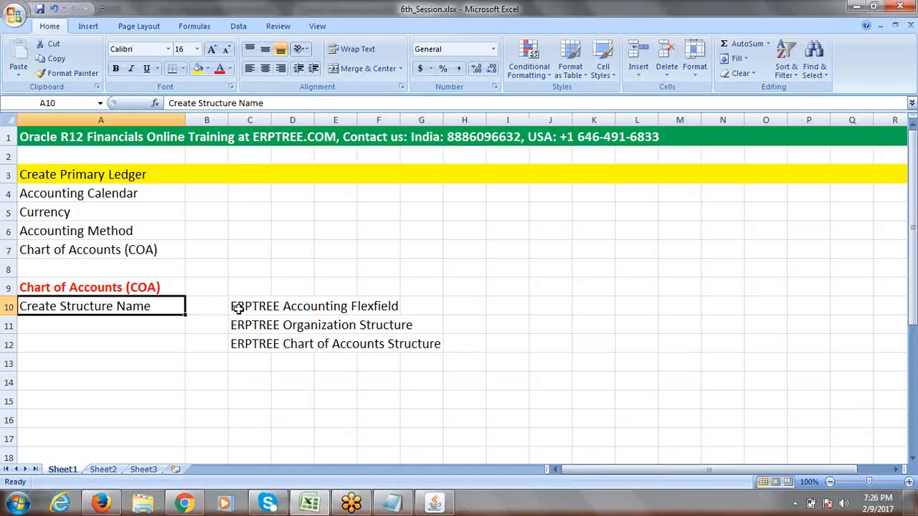
{"action": "key", "text": "alt+Tab"}
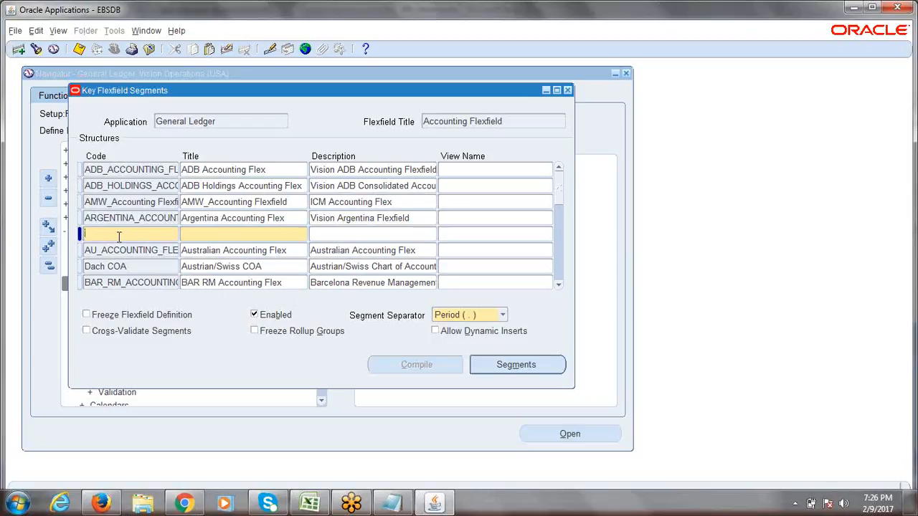
- Enter ERPTREE_ACCOUNTING_FLEXFIELD as the new structure's Code, fixing typos, so Title defaults to it
{"action": "type", "text": "ER"}
{"action": "key", "text": "BackSpace"}
{"action": "key", "text": "BackSpace"}
{"action": "type", "text": "ERPTREE_ACCOUNTI"}
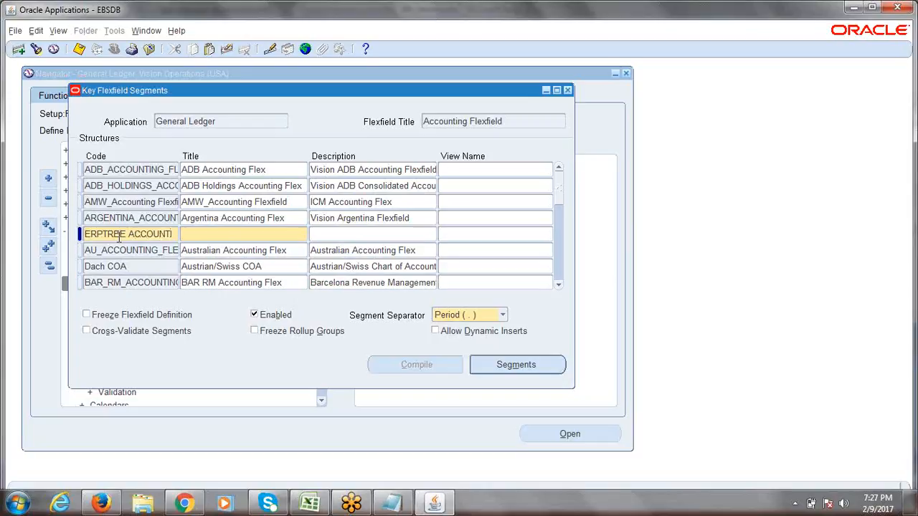
{"action": "type", "text": "NG_FLE"}
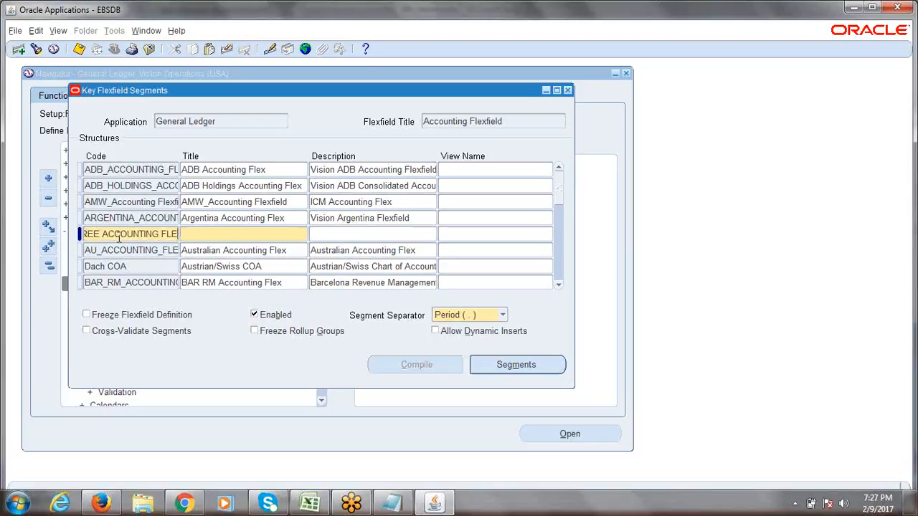
{"action": "type", "text": "XFIELD"}
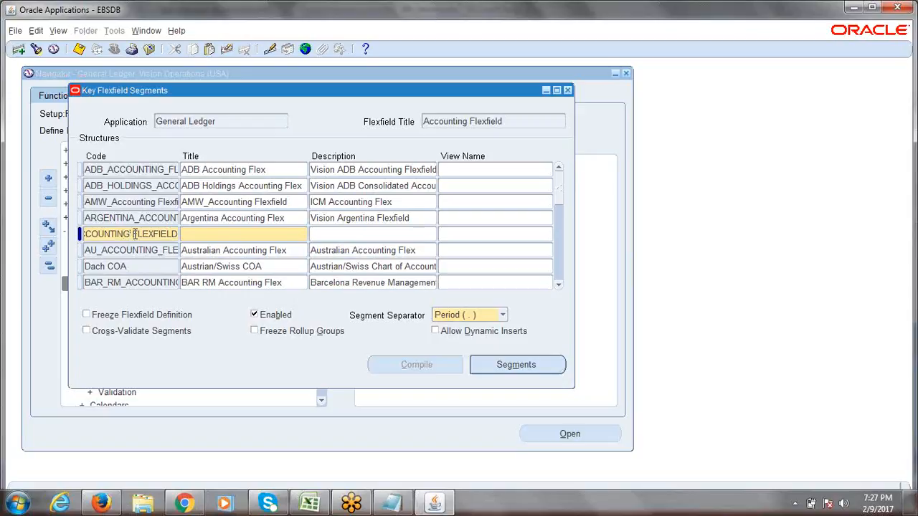
{"action": "key", "text": "Home"}
{"action": "type", "text": "RP"}
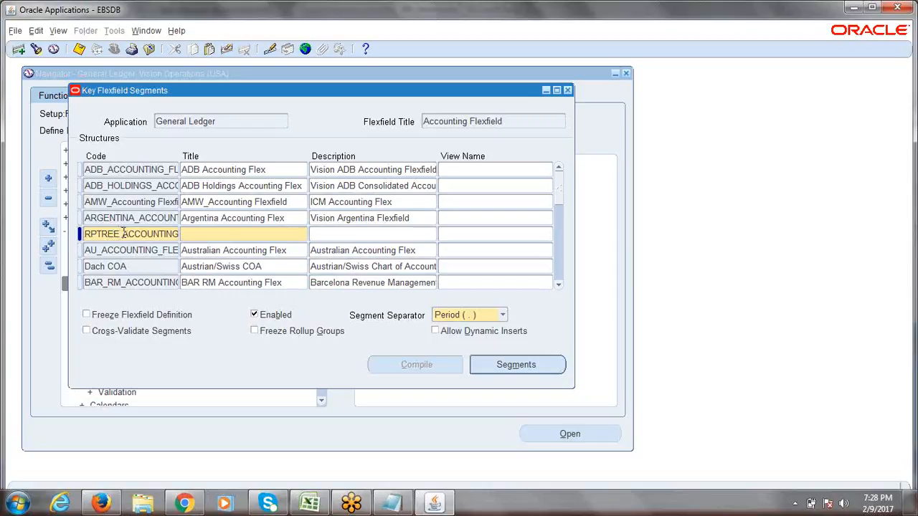
{"action": "left_click", "coordinate": [124, 234]}
{"action": "key", "text": "BackSpace"}
{"action": "type", "text": "_"}
{"action": "key", "text": "End"}
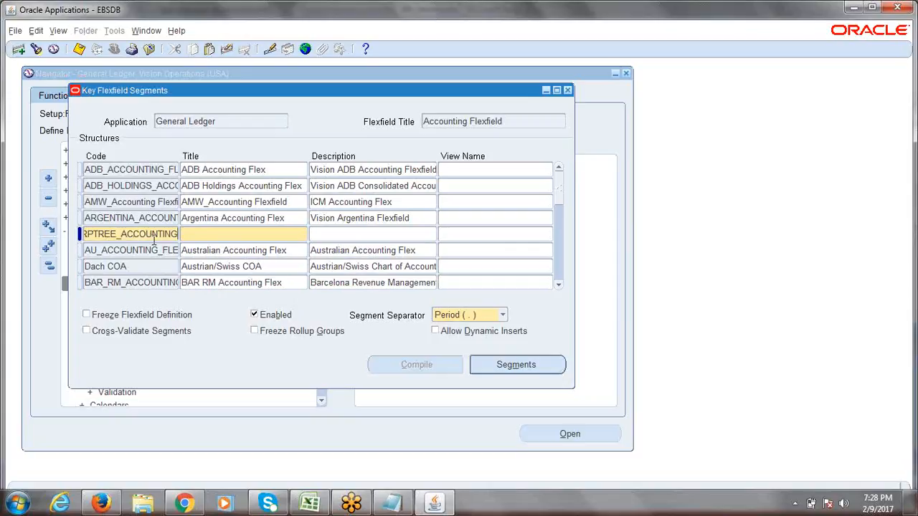
{"action": "type", "text": "_FLEXFI"}
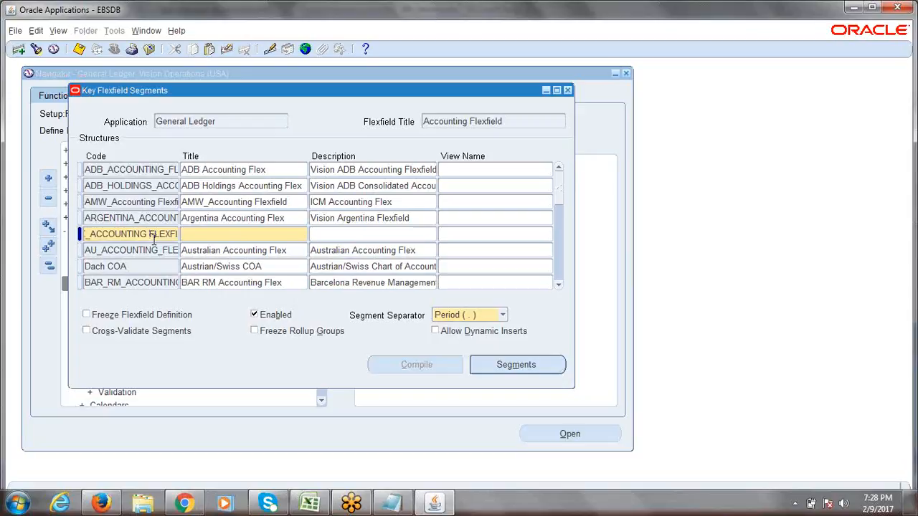
{"action": "type", "text": "E"}
{"action": "type", "text": "_"}
{"action": "key", "text": "Tab"}
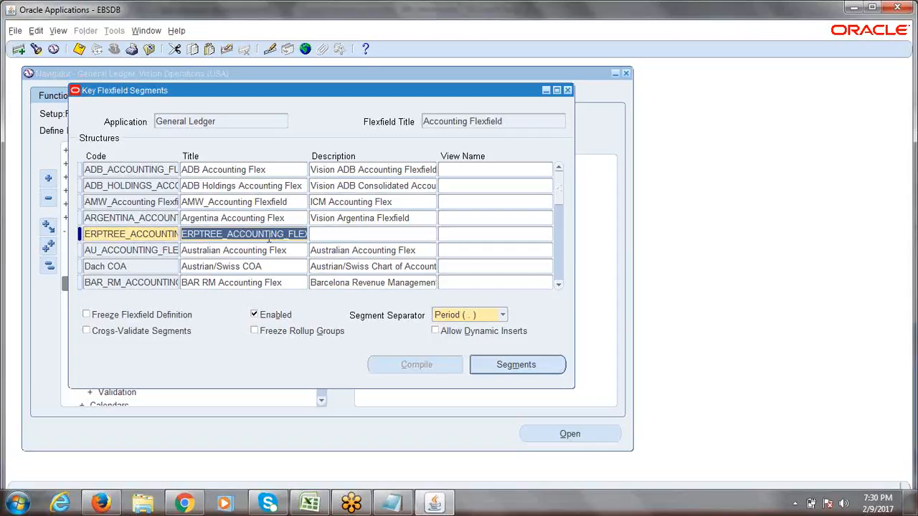
- Replace the defaulted Title with 'ERPTREE Accounting Flexfield', remove the extra space, and copy it
{"action": "left_click", "coordinate": [259, 234]}
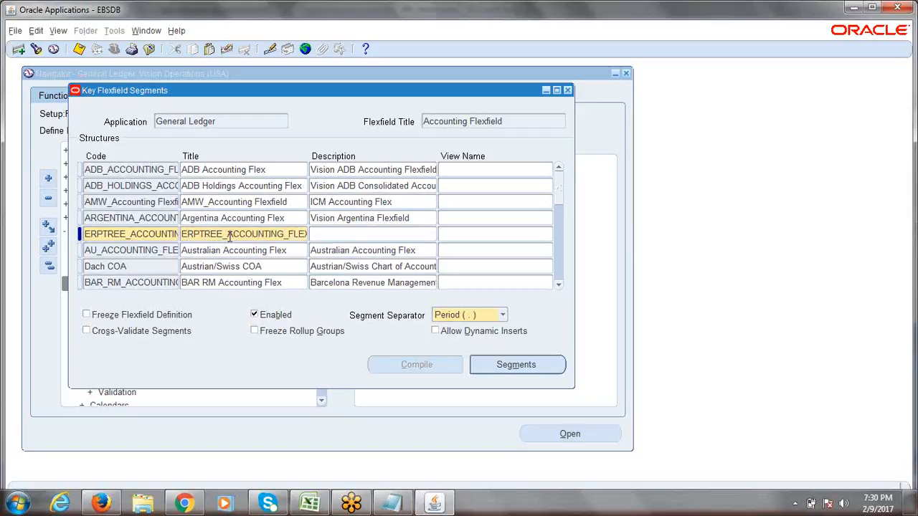
{"action": "double_click", "coordinate": [229, 237]}
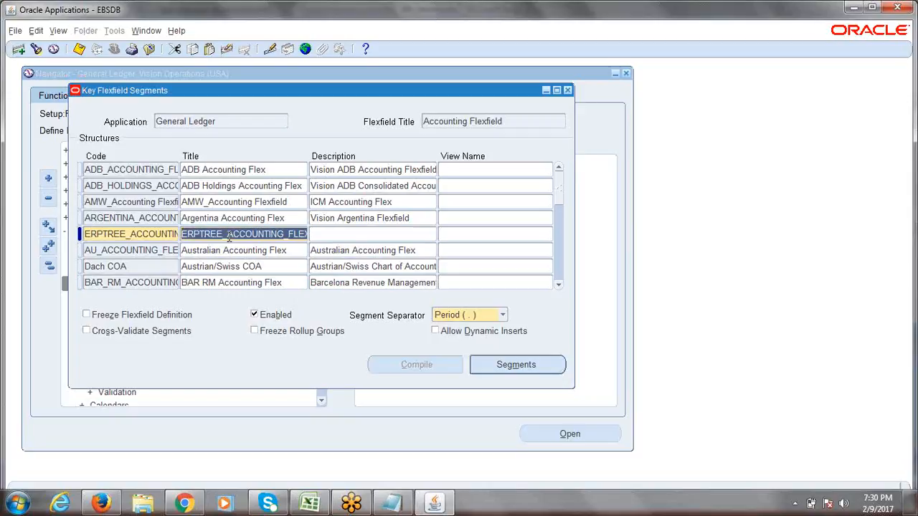
{"action": "key", "text": "Delete"}
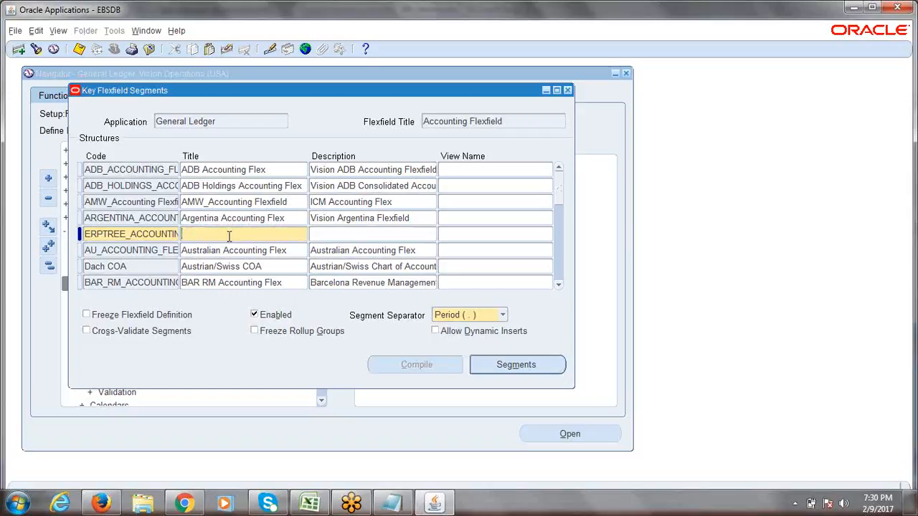
{"action": "type", "text": "ERPTREE"}
{"action": "type", "text": " Accounting"}
{"action": "type", "text": " Flexfiel"}
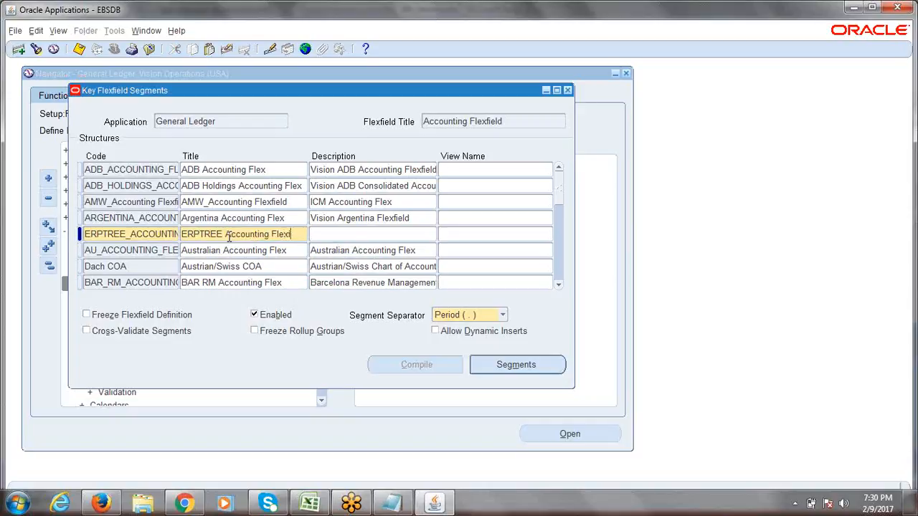
{"action": "type", "text": "d"}
{"action": "key", "text": "Tab"}
{"action": "left_click", "coordinate": [223, 239]}
{"action": "left_click", "coordinate": [223, 234]}
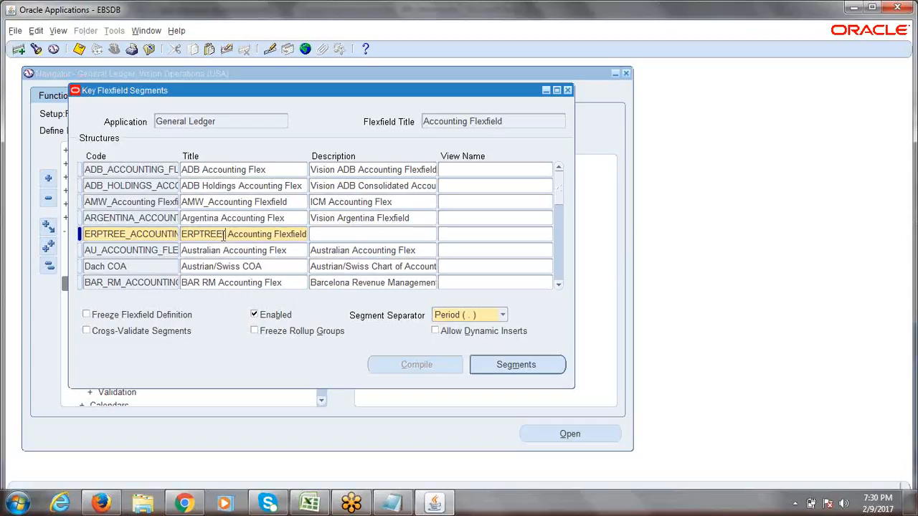
{"action": "key", "text": "BackSpace"}
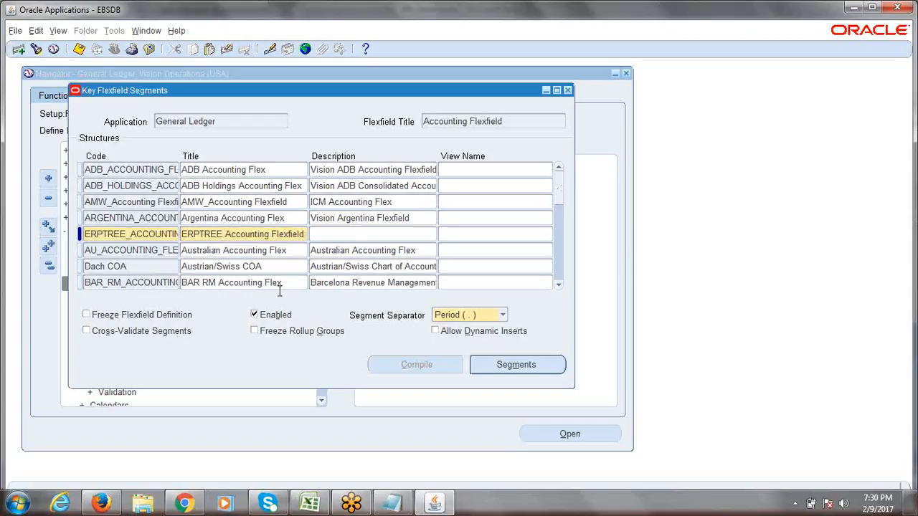
{"action": "triple_click", "coordinate": [261, 237]}
{"action": "key", "text": "ctrl+c"}
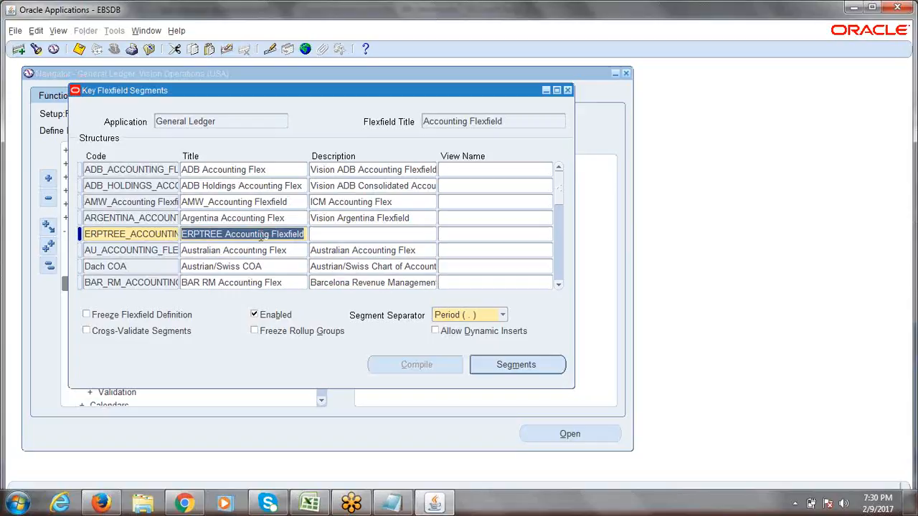
- Set the Description to 'ERPTREE.COM Accounting Flexfield' from the pasted title
{"action": "left_click", "coordinate": [343, 239]}
{"action": "key", "text": "ctrl+v"}
{"action": "left_click", "coordinate": [351, 235]}
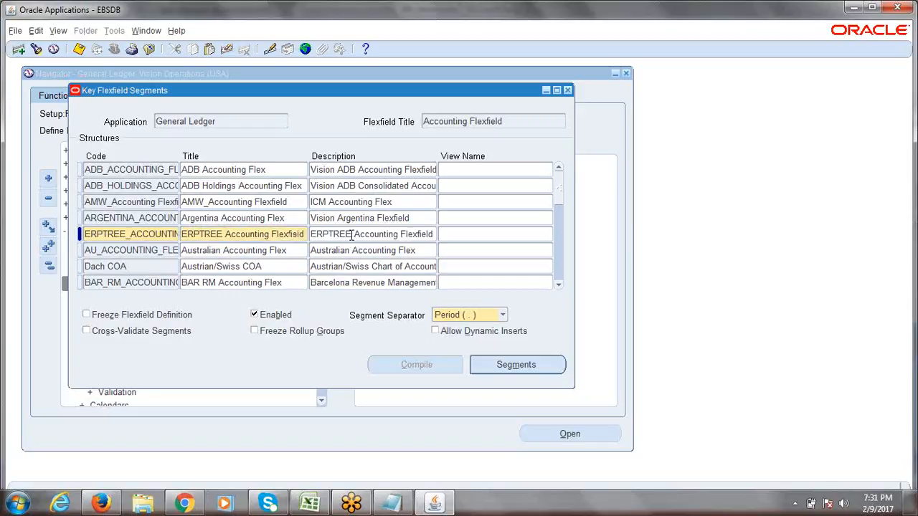
{"action": "type", "text": ".COM"}
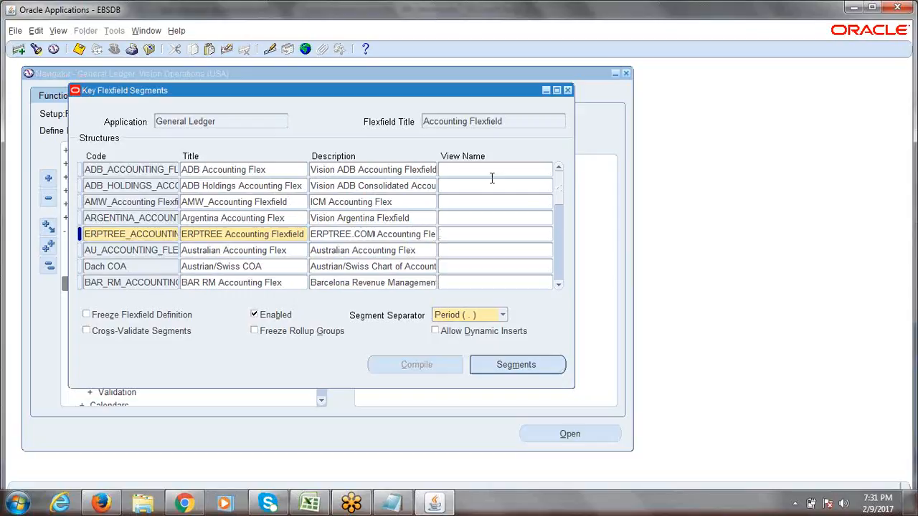
- Review the Code, Title and Description fields and save the new structure
{"action": "left_click", "coordinate": [464, 237]}
{"action": "left_click", "coordinate": [120, 239]}
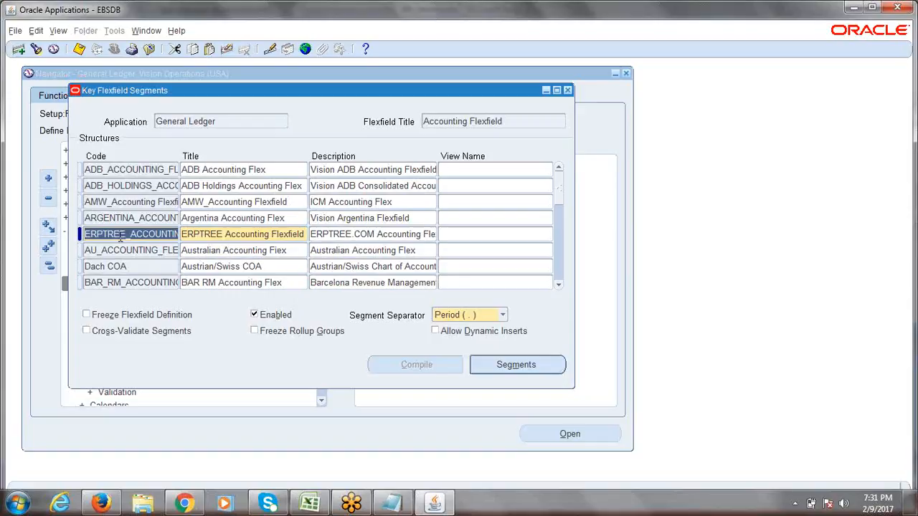
{"action": "left_click_drag", "start_coordinate": [106, 234], "coordinate": [189, 244]}
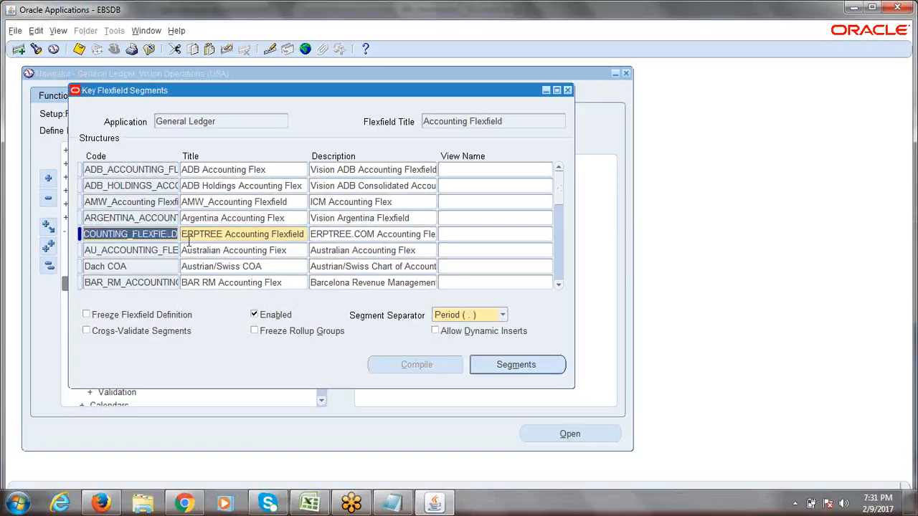
{"action": "left_click", "coordinate": [200, 236]}
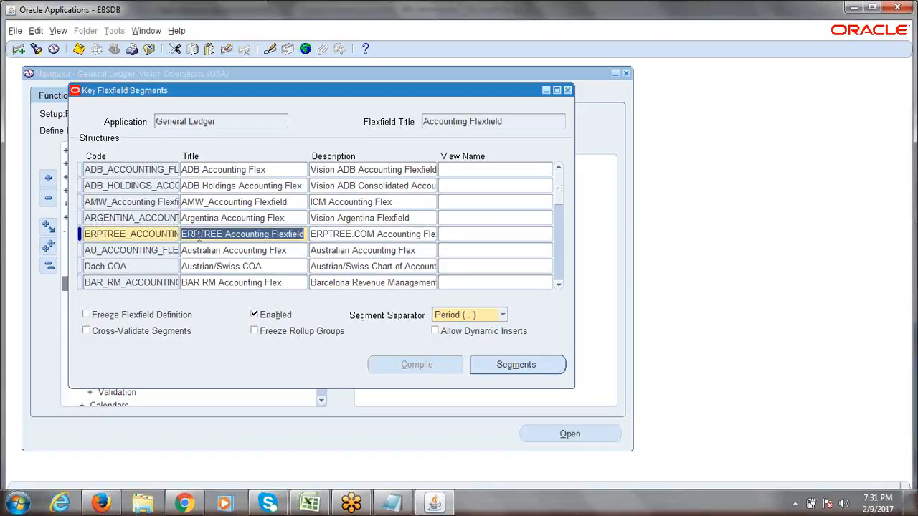
{"action": "left_click", "coordinate": [360, 236]}
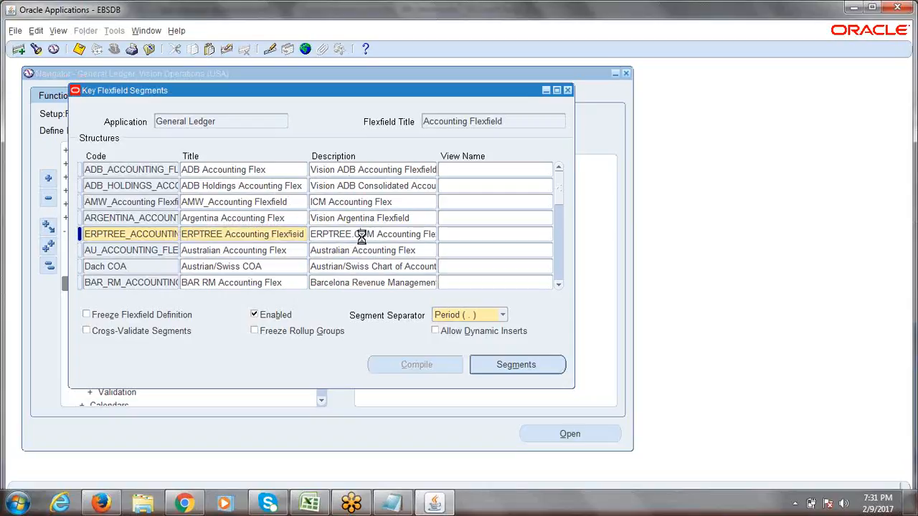
{"action": "left_click", "coordinate": [362, 238]}
{"action": "key", "text": "ctrl+s"}
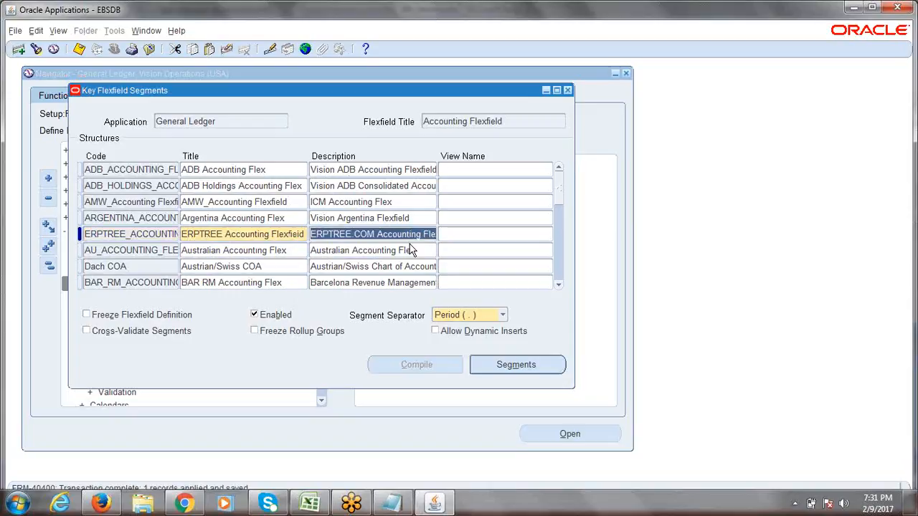
- Recheck the ERPTREE structure's Code, Title and Description, re-save with nothing pending, and return to Excel
{"action": "left_click", "coordinate": [162, 237]}
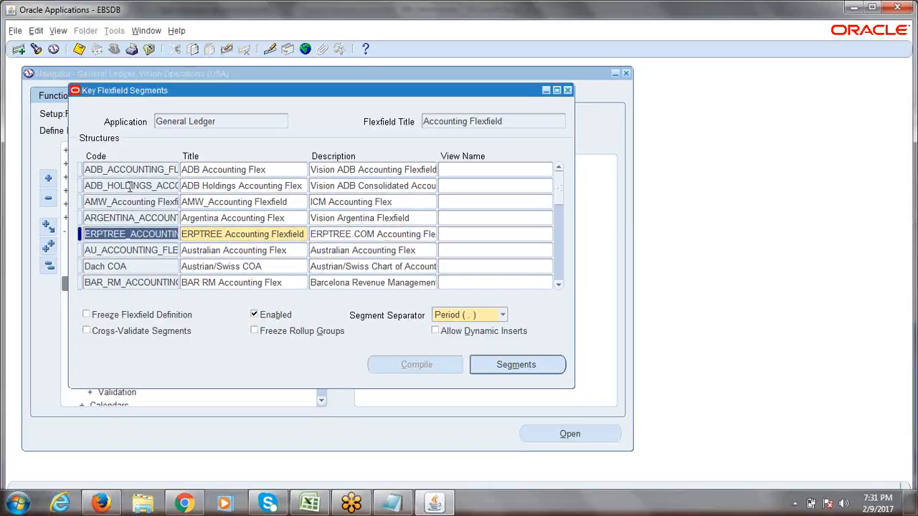
{"action": "left_click", "coordinate": [139, 239]}
{"action": "left_click_drag", "start_coordinate": [85, 237], "coordinate": [192, 231]}
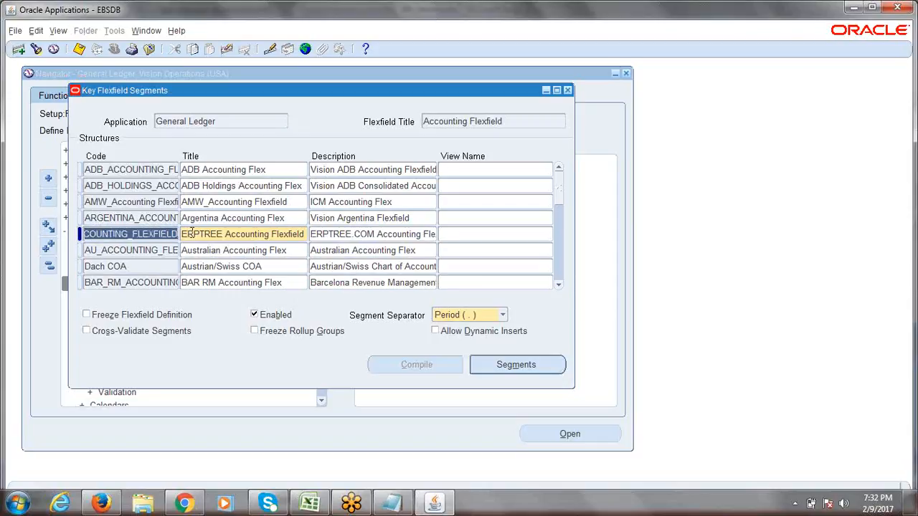
{"action": "left_click", "coordinate": [163, 234]}
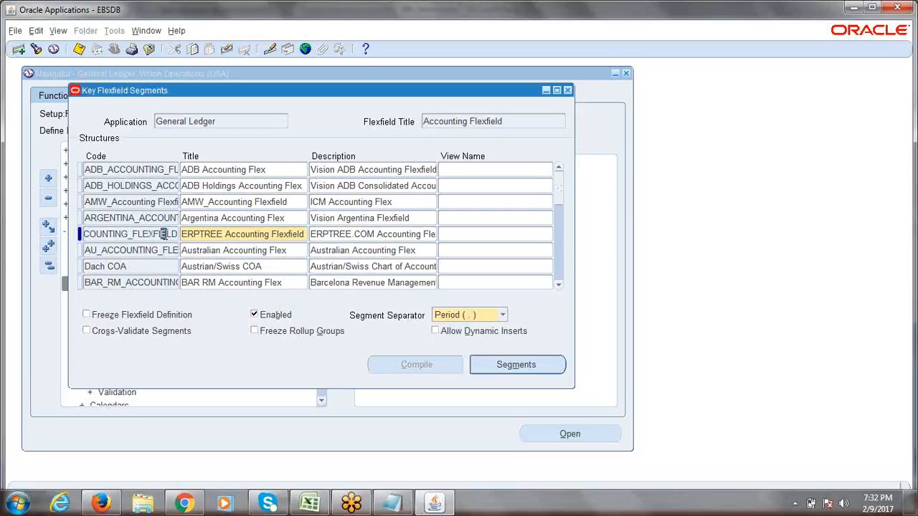
{"action": "left_click", "coordinate": [219, 234]}
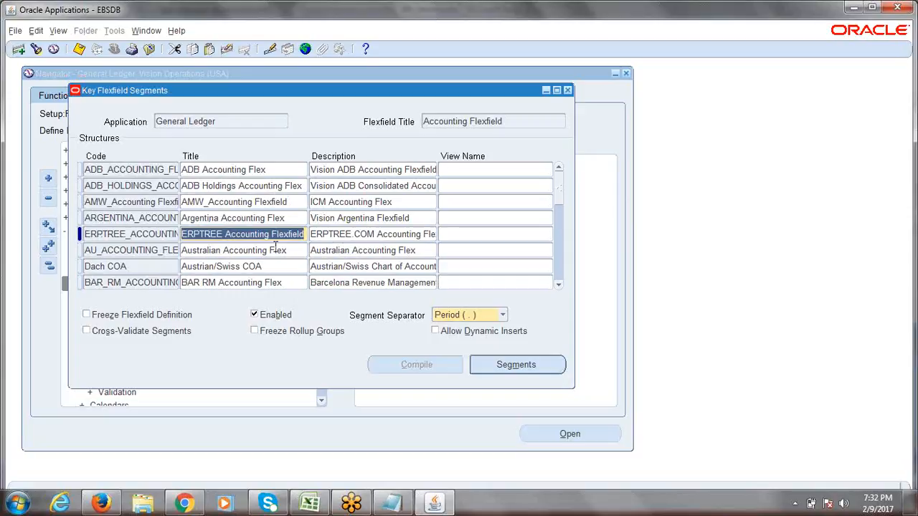
{"action": "left_click", "coordinate": [343, 235]}
{"action": "key", "text": "ctrl+s"}
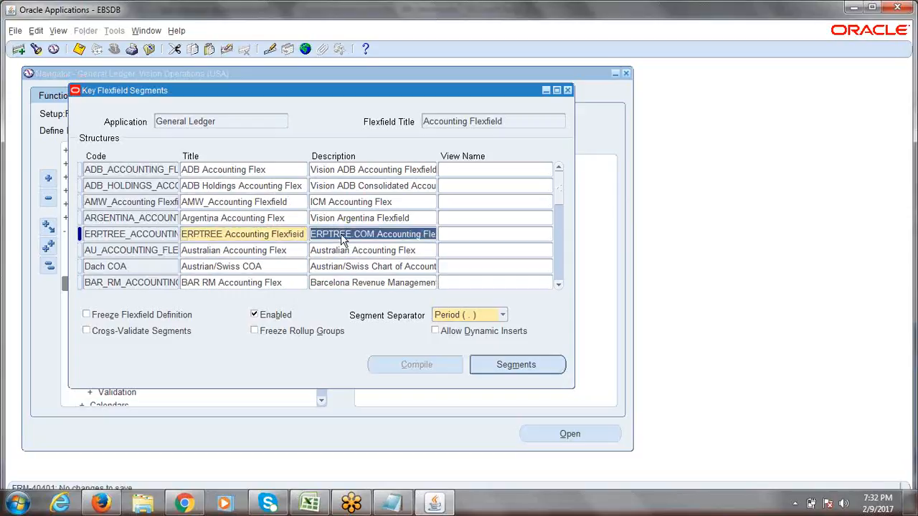
{"action": "left_click", "coordinate": [310, 504]}
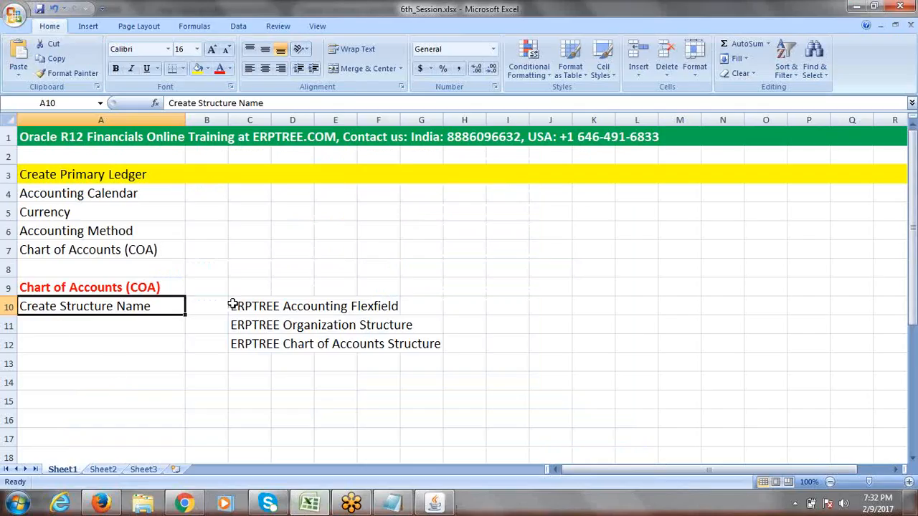
- Add the heading 'Create Segments' in cell A11, correcting the mistyped start
{"action": "left_click_drag", "start_coordinate": [231, 305], "coordinate": [375, 304]}
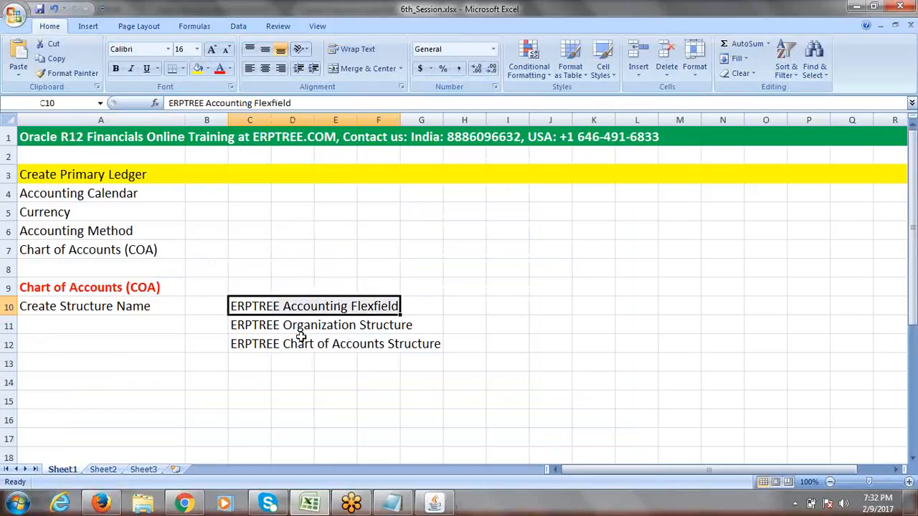
{"action": "left_click", "coordinate": [102, 321]}
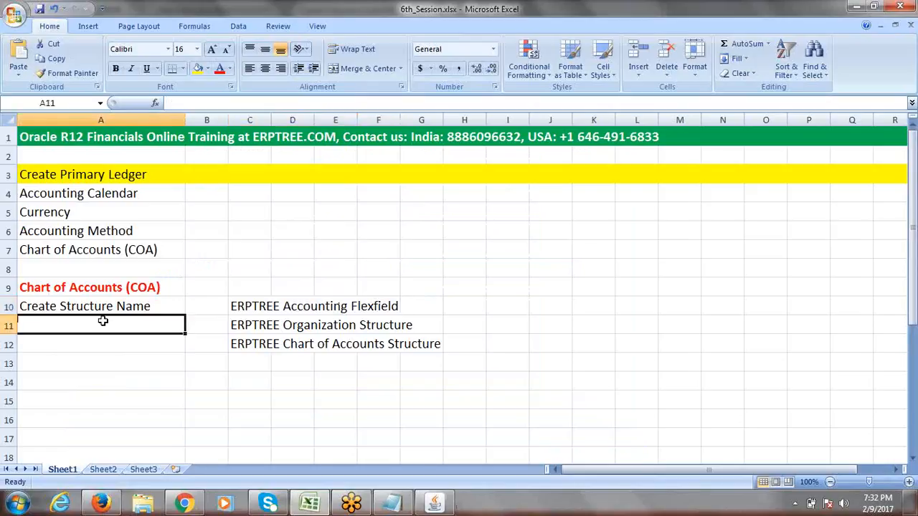
{"action": "type", "text": "c"}
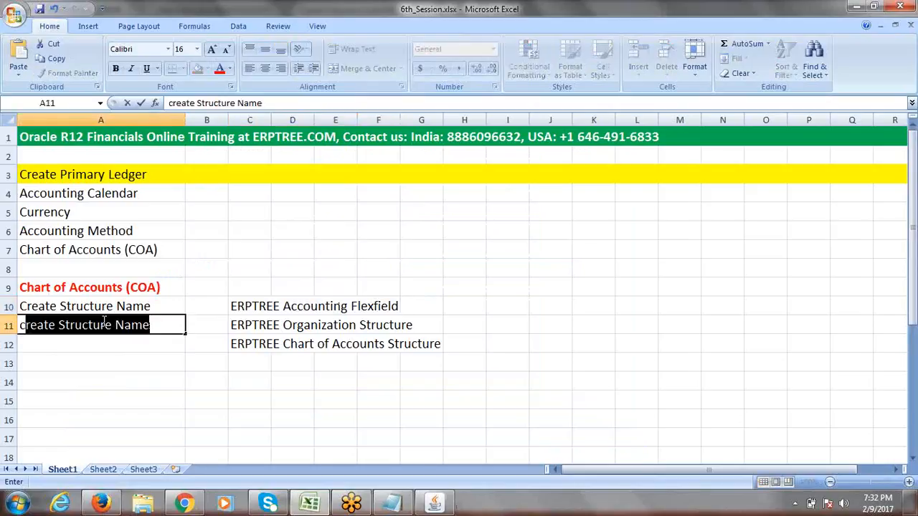
{"action": "type", "text": "REA"}
{"action": "key", "text": "BackSpace"}
{"action": "key", "text": "BackSpace"}
{"action": "key", "text": "BackSpace"}
{"action": "key", "text": "BackSpace"}
{"action": "key", "text": "BackSpace"}
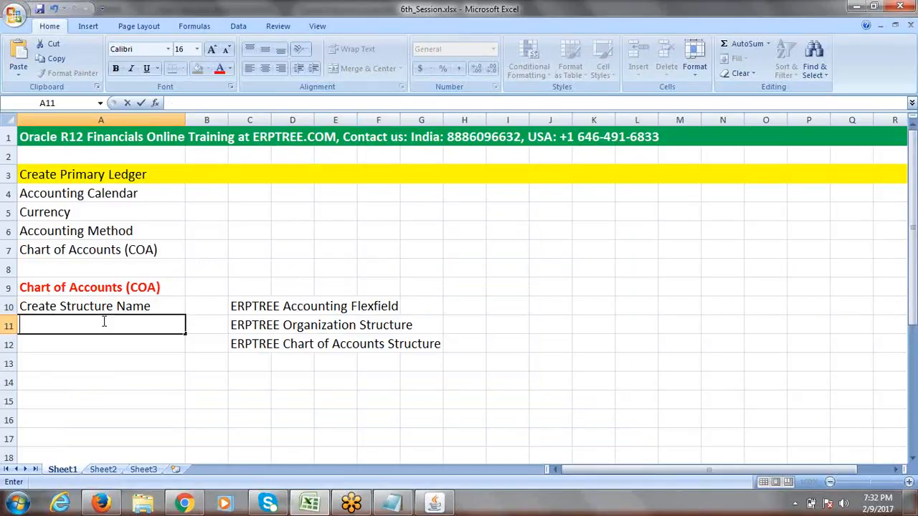
{"action": "type", "text": "C"}
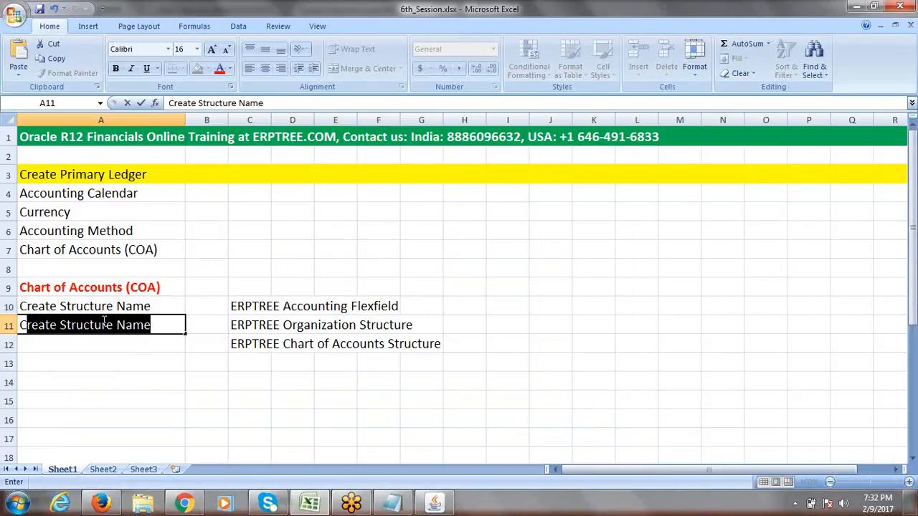
{"action": "type", "text": "reate"}
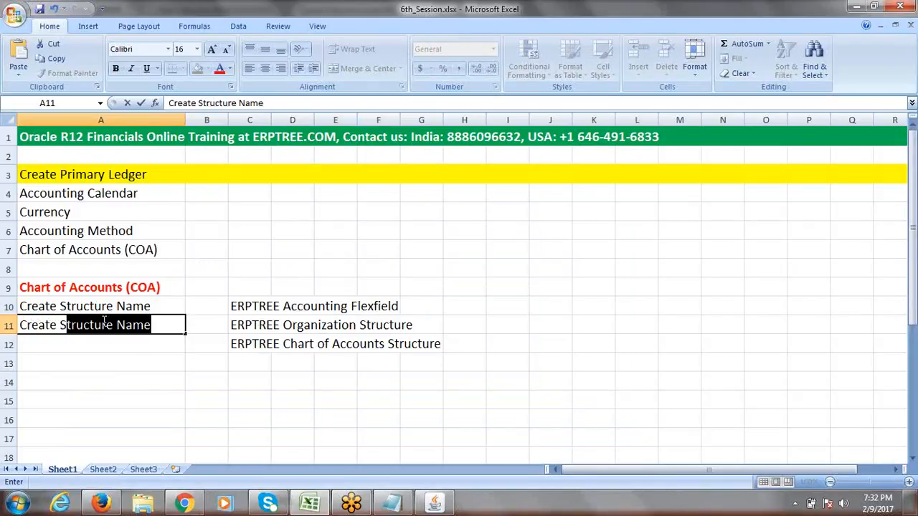
{"action": "type", "text": "Segments"}
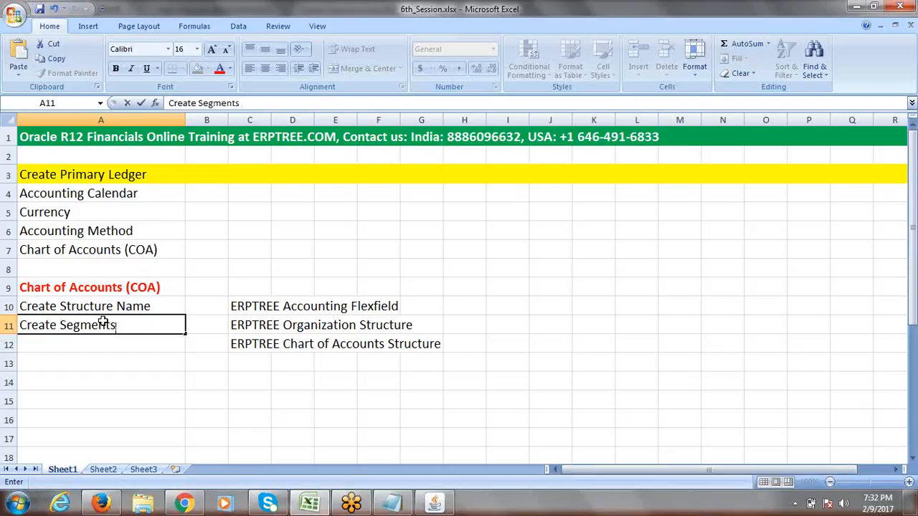
{"action": "left_click", "coordinate": [252, 395]}
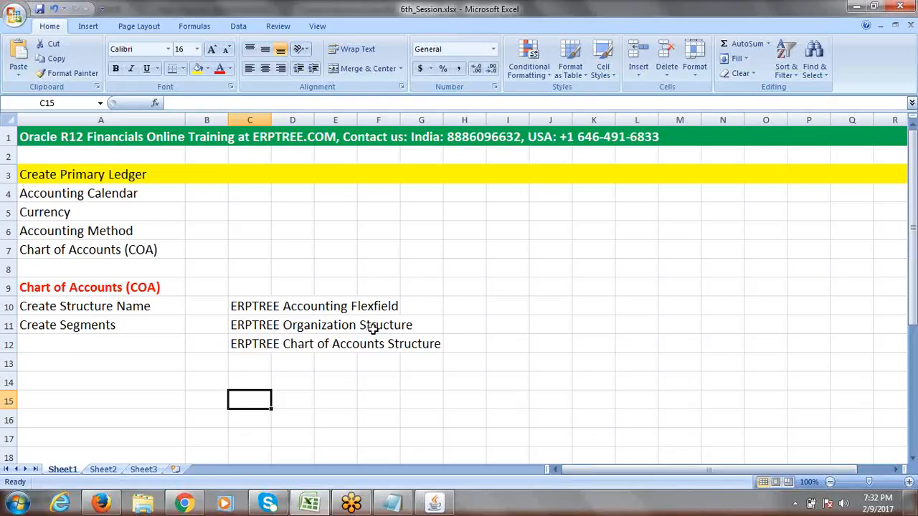
- Enter the segment names Company, Department and Account in cells C14, C15 and C16
{"action": "left_click", "coordinate": [912, 459]}
{"action": "left_click", "coordinate": [913, 459]}
{"action": "left_click", "coordinate": [913, 459]}
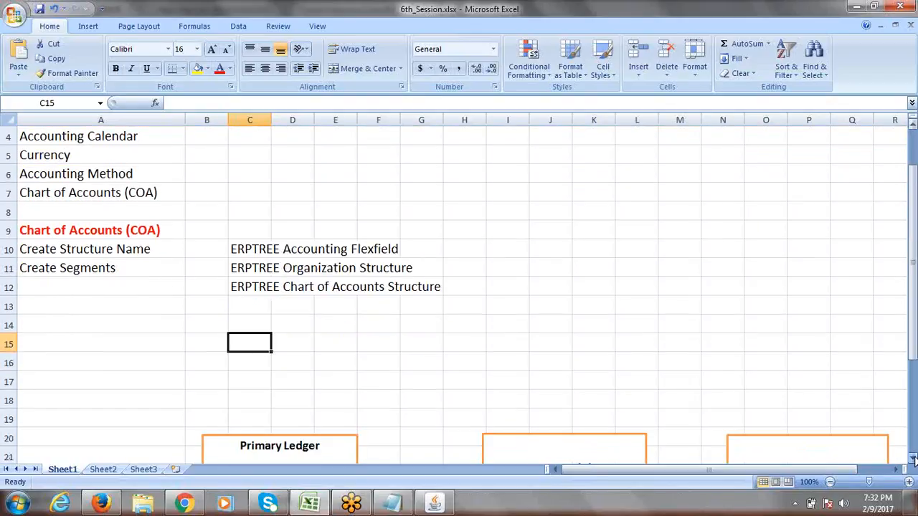
{"action": "left_click_drag", "start_coordinate": [915, 320], "coordinate": [916, 317]}
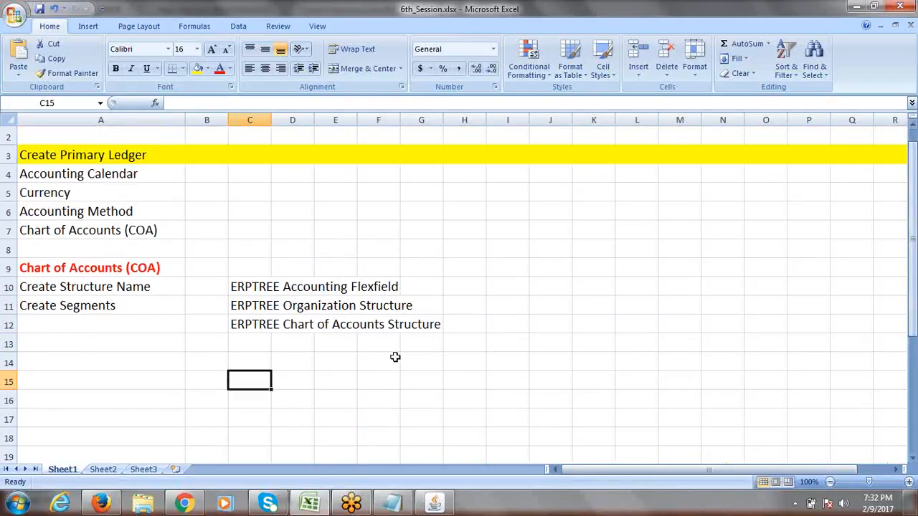
{"action": "left_click", "coordinate": [246, 357]}
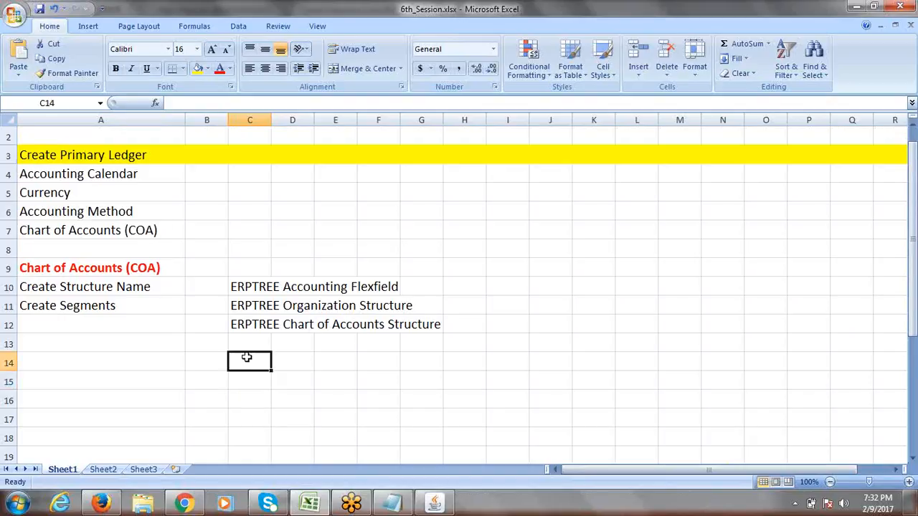
{"action": "type", "text": "Company"}
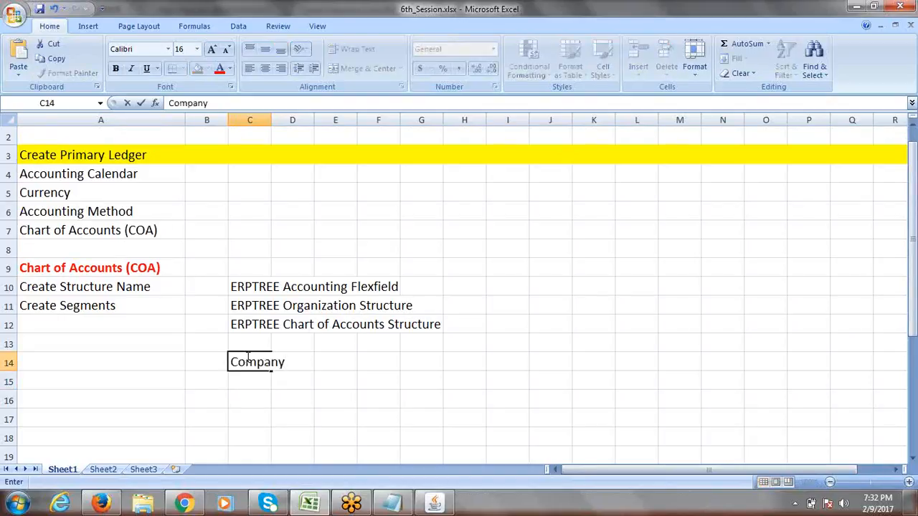
{"action": "left_click", "coordinate": [254, 377]}
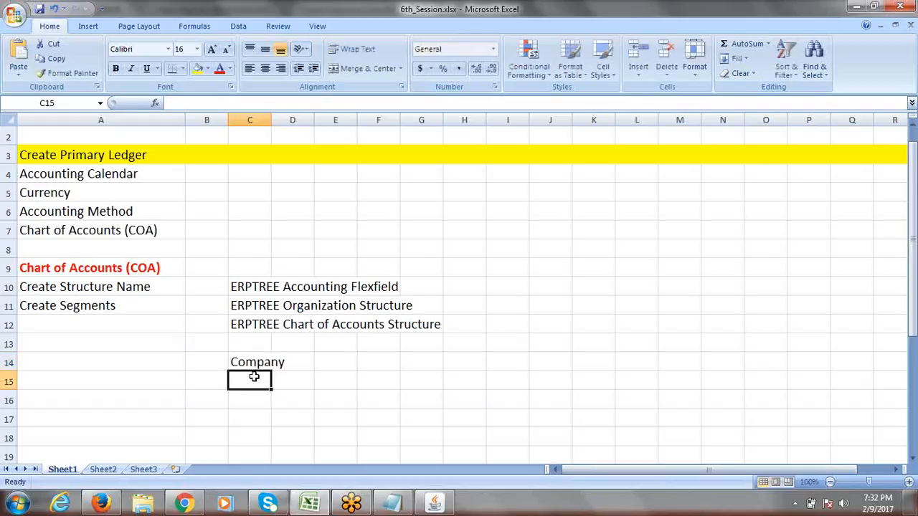
{"action": "type", "text": "Depa"}
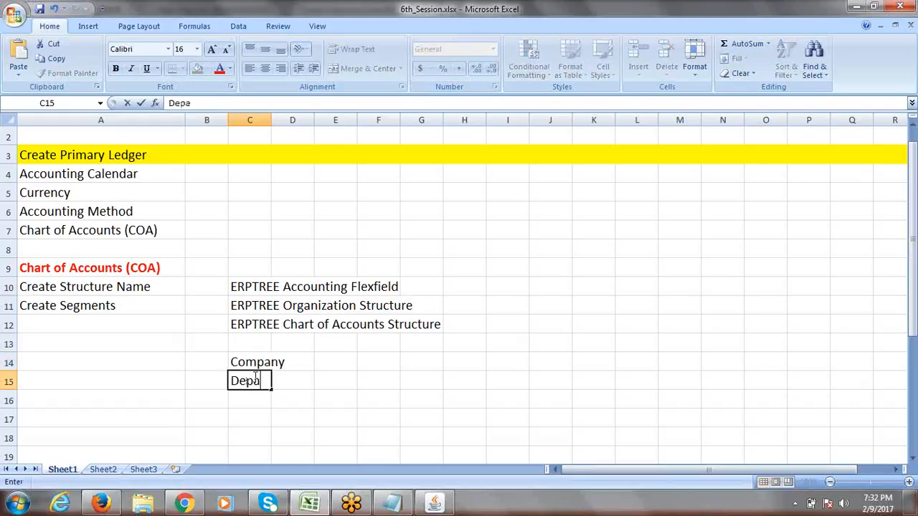
{"action": "type", "text": "rtment"}
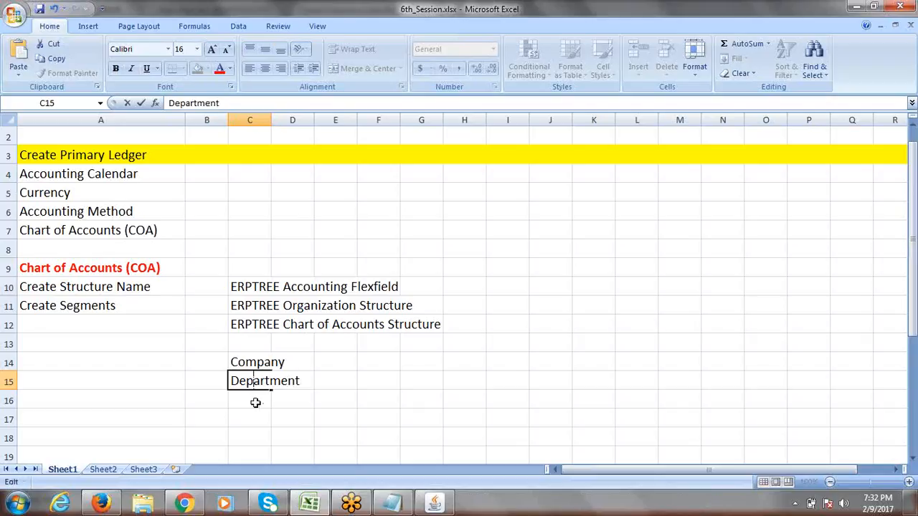
{"action": "left_click", "coordinate": [256, 401]}
{"action": "type", "text": "Account"}
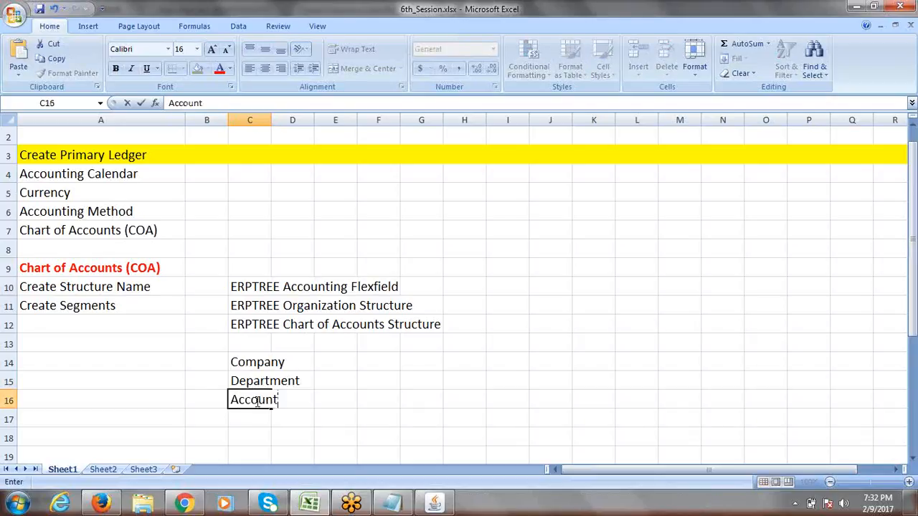
{"action": "left_click", "coordinate": [345, 398]}
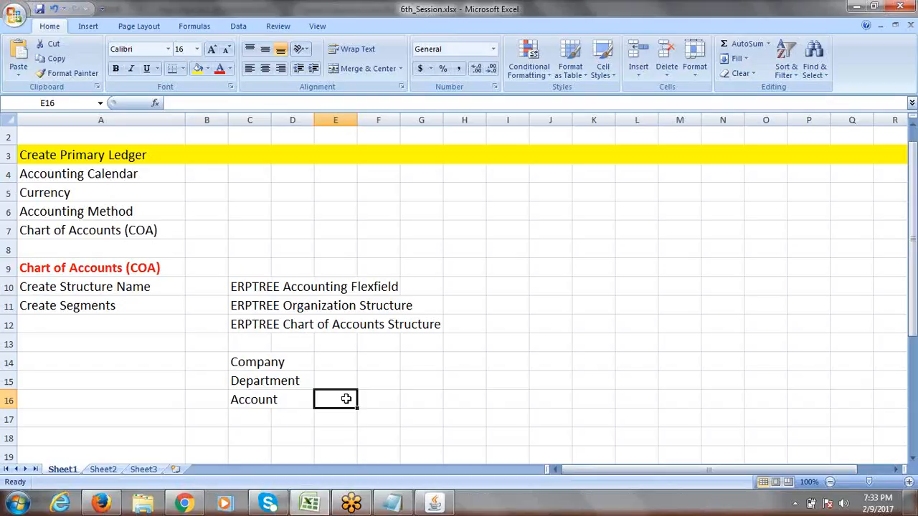
- Review the checklist's Create Structure Name and Create Segments steps and the Company, Department, Account names
{"action": "left_click", "coordinate": [249, 364]}
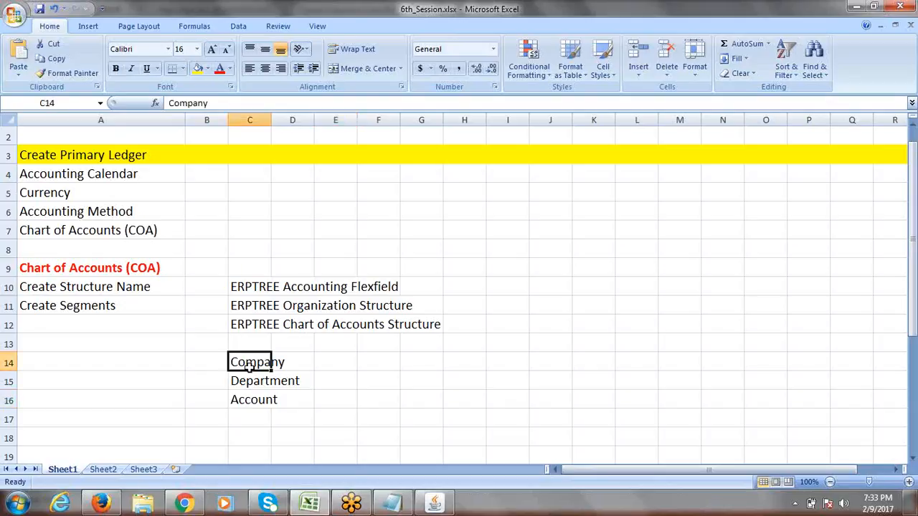
{"action": "left_click", "coordinate": [48, 287]}
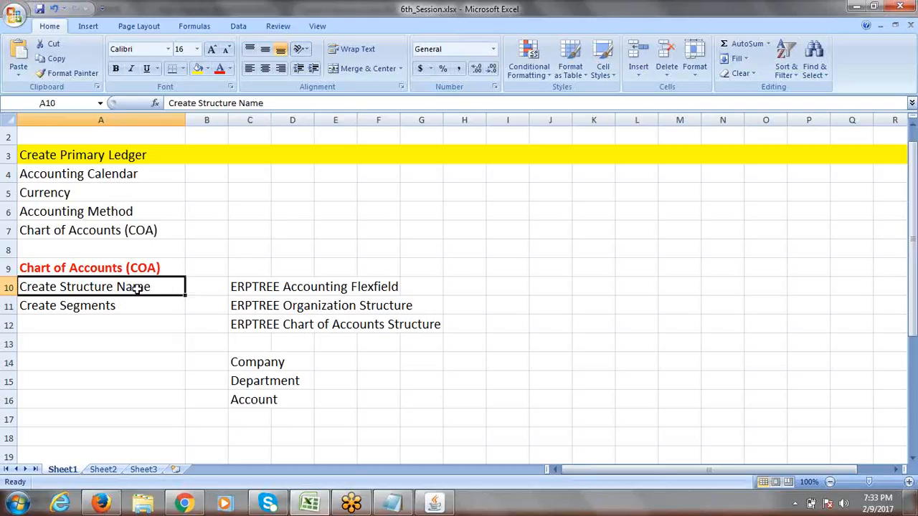
{"action": "left_click_drag", "start_coordinate": [261, 364], "coordinate": [262, 393]}
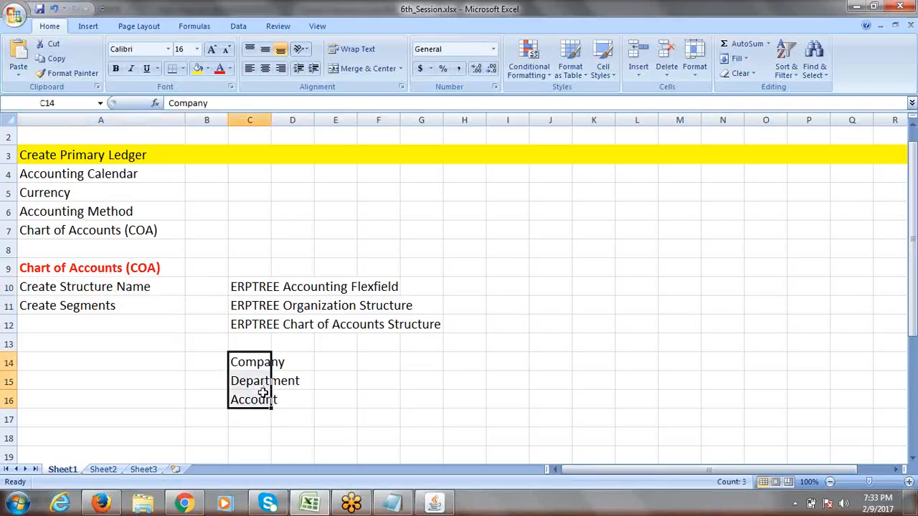
{"action": "left_click", "coordinate": [127, 309]}
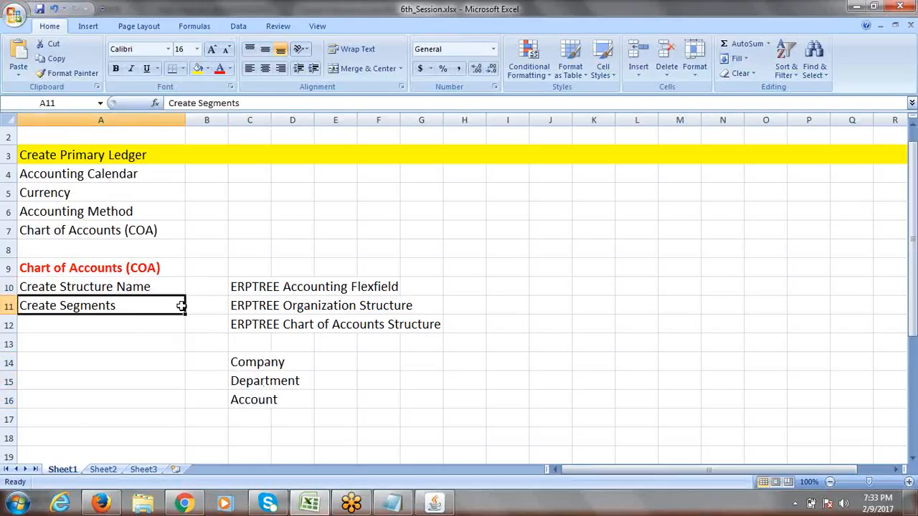
{"action": "key", "text": "alt+Tab"}
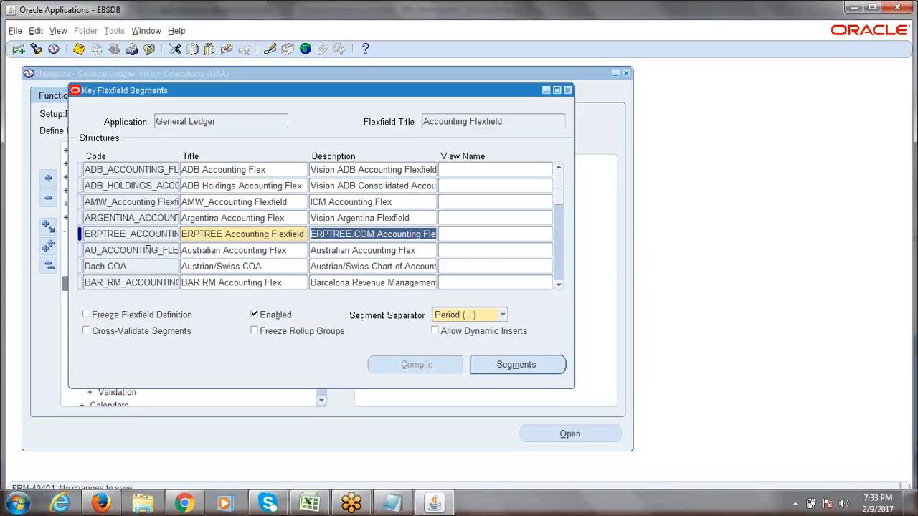
- Re-save the ERPTREE structure and open its Segments Summary, which has no segments yet
{"action": "left_click", "coordinate": [147, 240]}
{"action": "key", "text": "ctrl+s"}
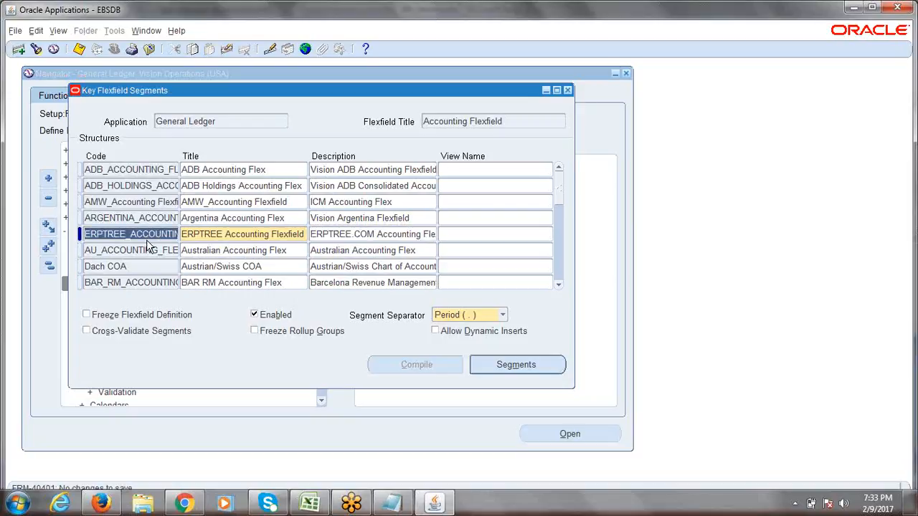
{"action": "left_click", "coordinate": [134, 235]}
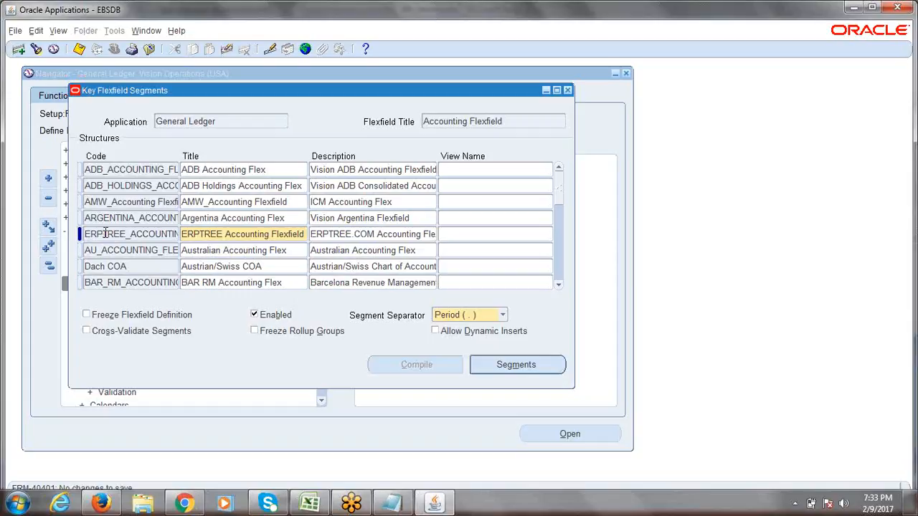
{"action": "left_click", "coordinate": [105, 234]}
{"action": "left_click", "coordinate": [521, 369]}
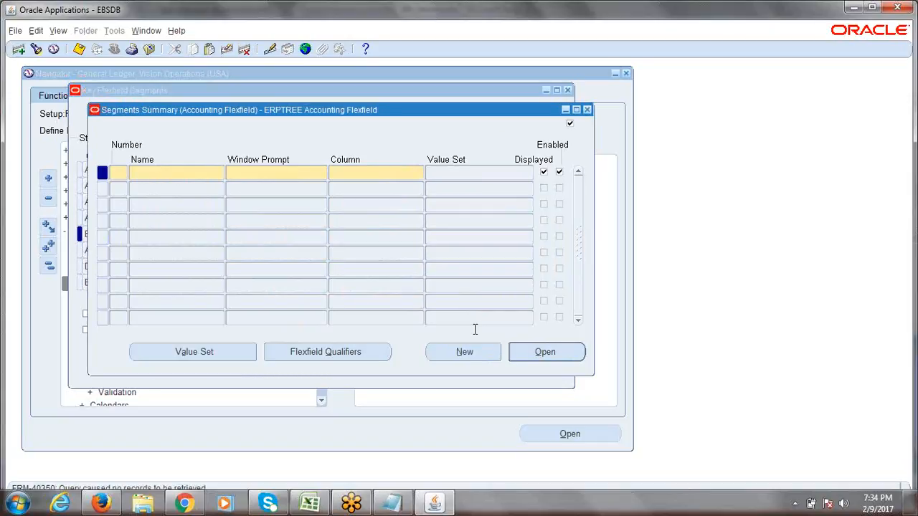
- Compare with the Company, Department and Account names in Excel, then close the Segments Summary
{"action": "key", "text": "alt+Tab"}
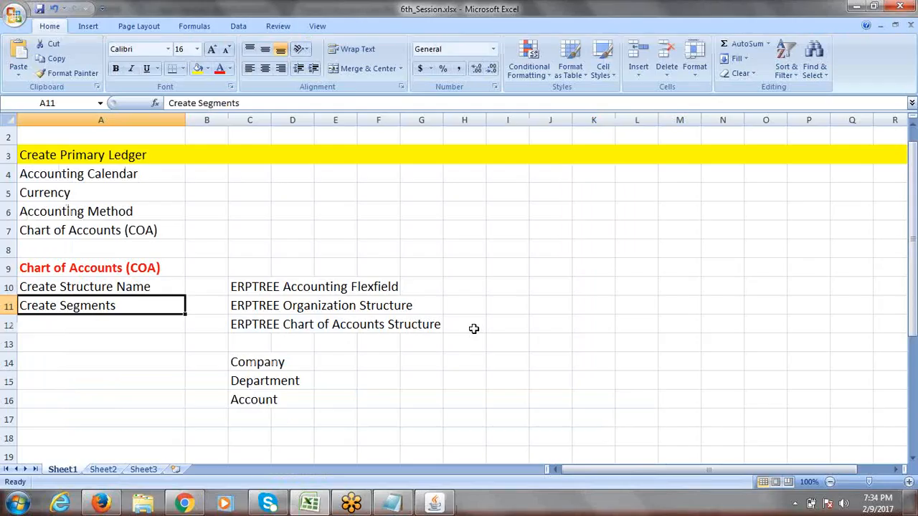
{"action": "left_click_drag", "start_coordinate": [242, 361], "coordinate": [242, 393]}
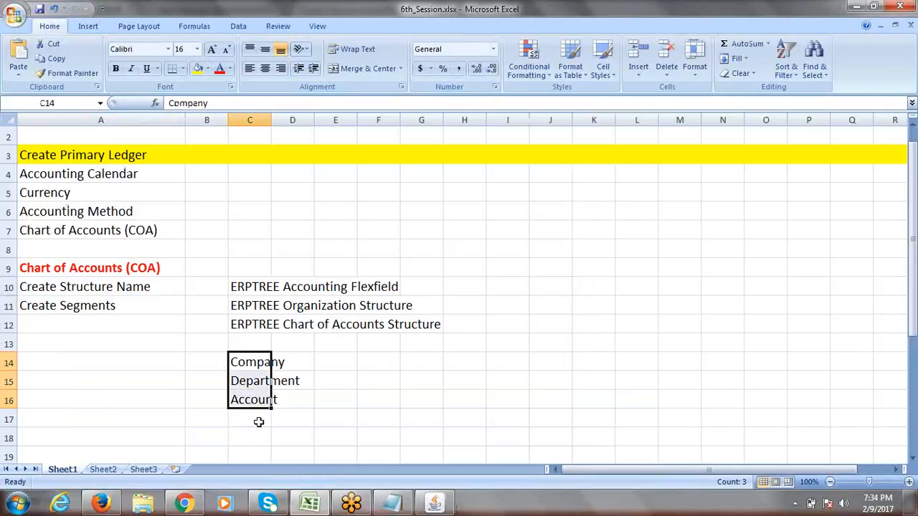
{"action": "key", "text": "alt+Tab"}
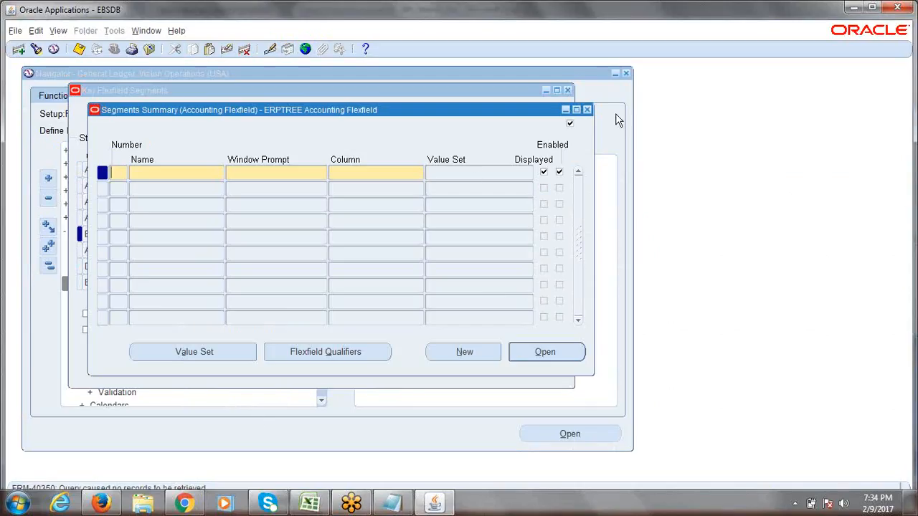
{"action": "left_click", "coordinate": [587, 110]}
- Close the Key Flexfield Segments form and navigate Setup > Financials > Flexfields > Key > Segments
{"action": "left_click", "coordinate": [567, 90]}
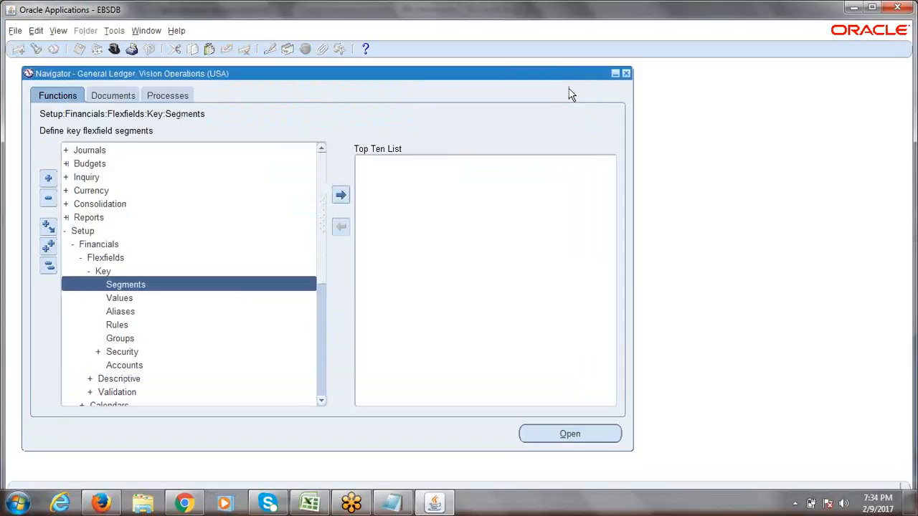
{"action": "left_click", "coordinate": [53, 267]}
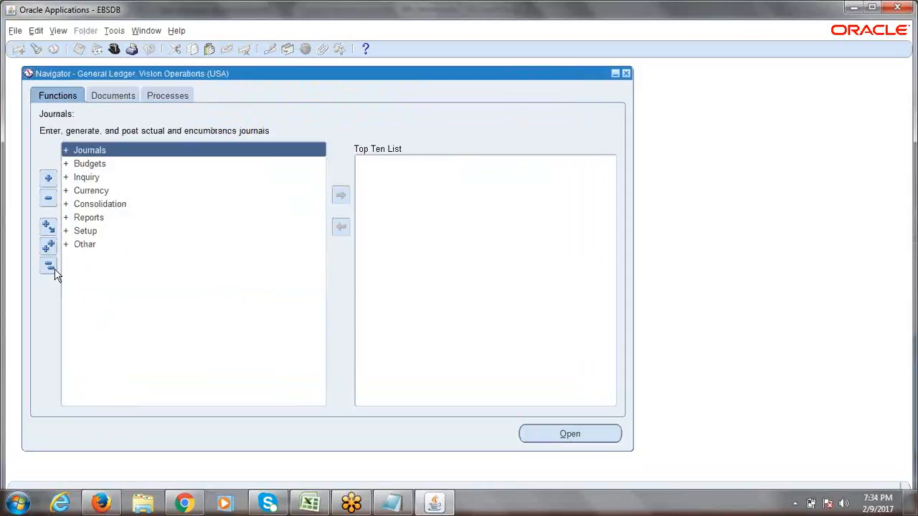
{"action": "left_click", "coordinate": [82, 233]}
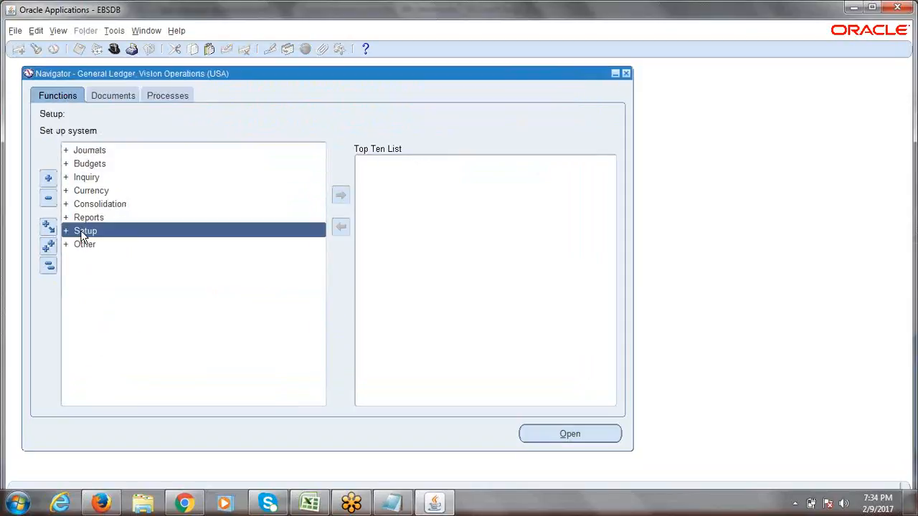
{"action": "key", "text": "Return"}
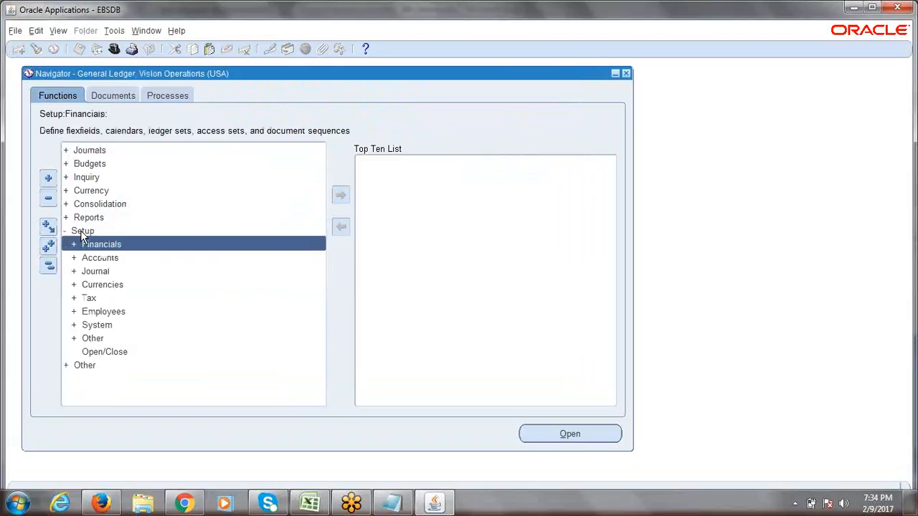
{"action": "key", "text": "Return"}
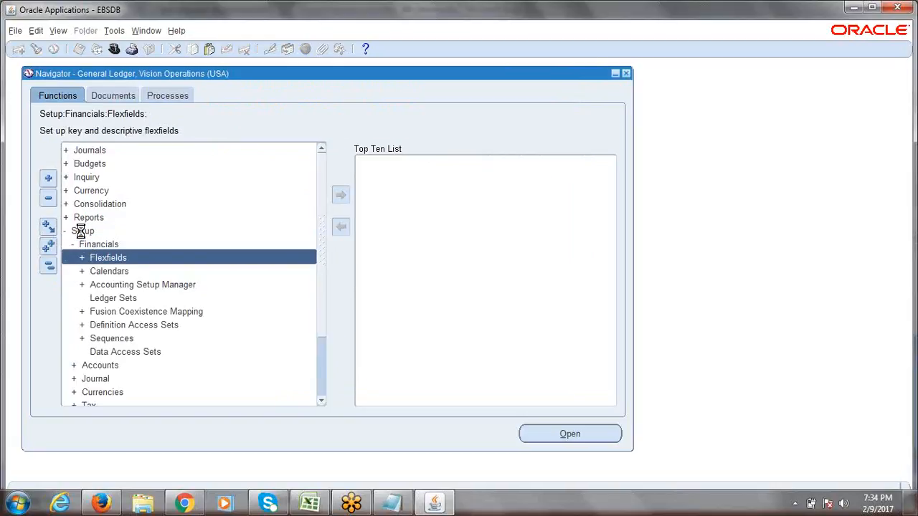
{"action": "key", "text": "Return"}
{"action": "key", "text": "Return"}
{"action": "key", "text": "Return"}
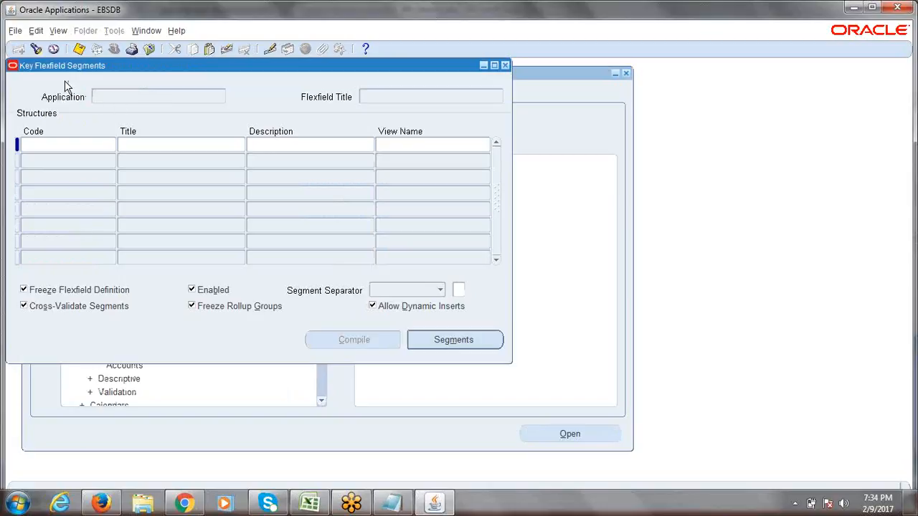
- Search 'general Ledger' and load the General Ledger Accounting Flexfield structures
{"action": "left_click", "coordinate": [36, 49]}
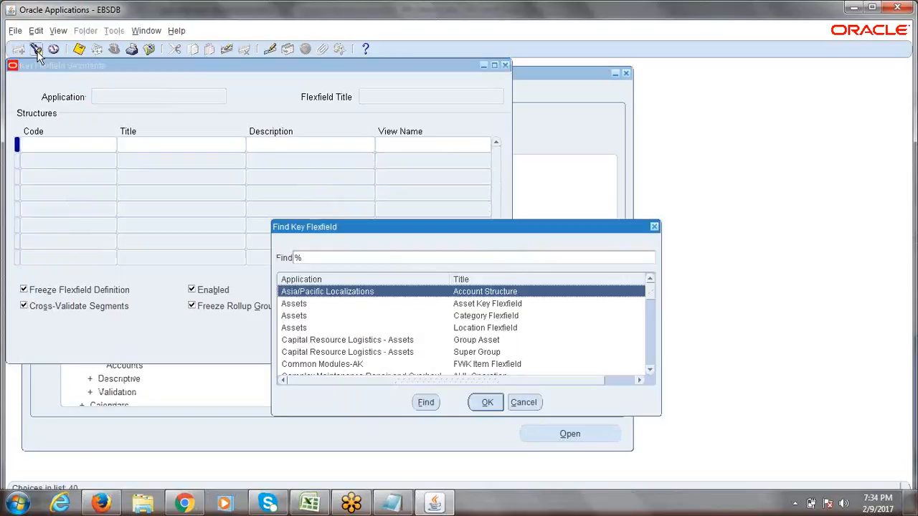
{"action": "type", "text": "general Ledger"}
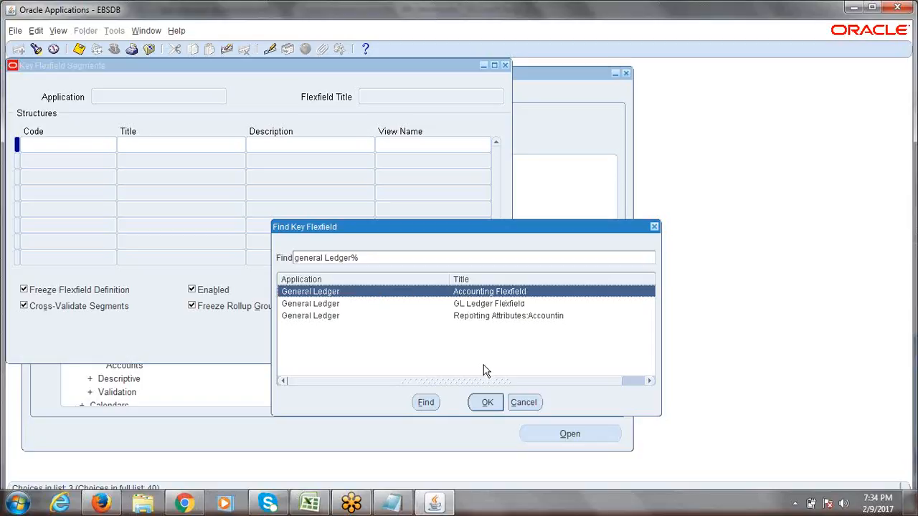
{"action": "left_click", "coordinate": [487, 403]}
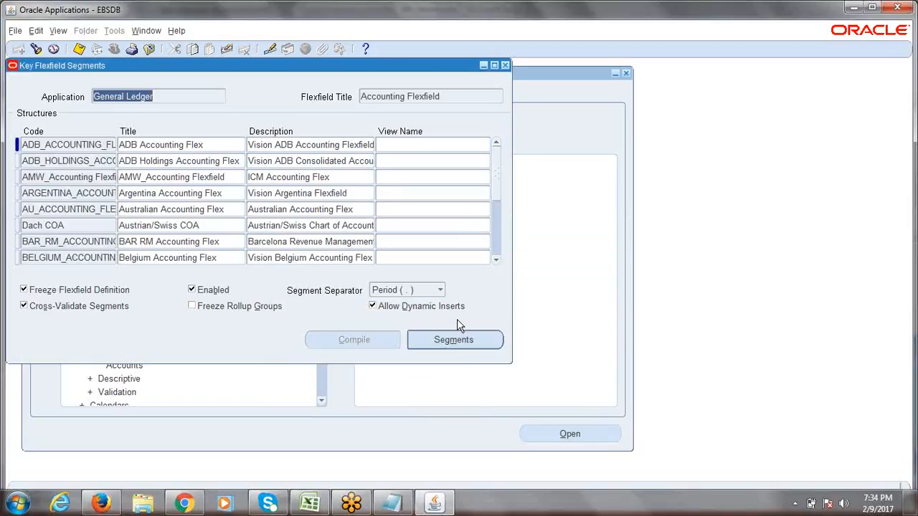
{"action": "left_click", "coordinate": [439, 96]}
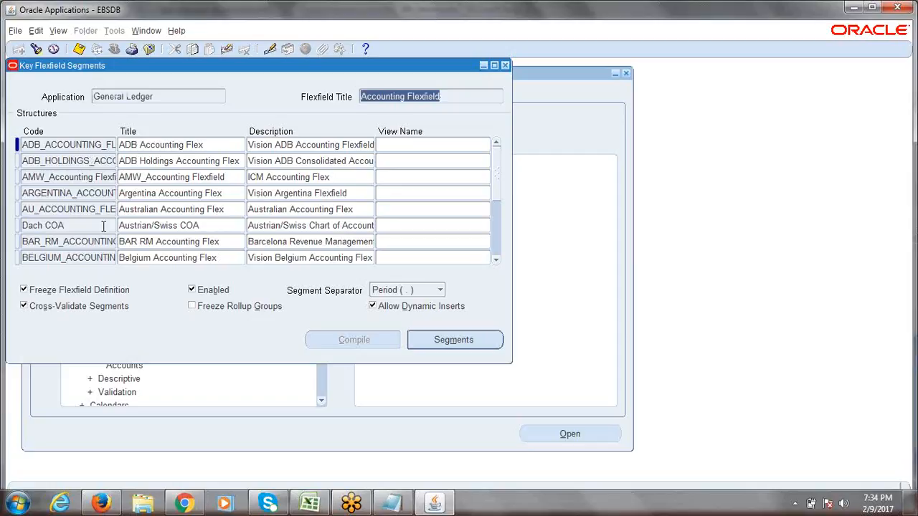
{"action": "left_click", "coordinate": [62, 190]}
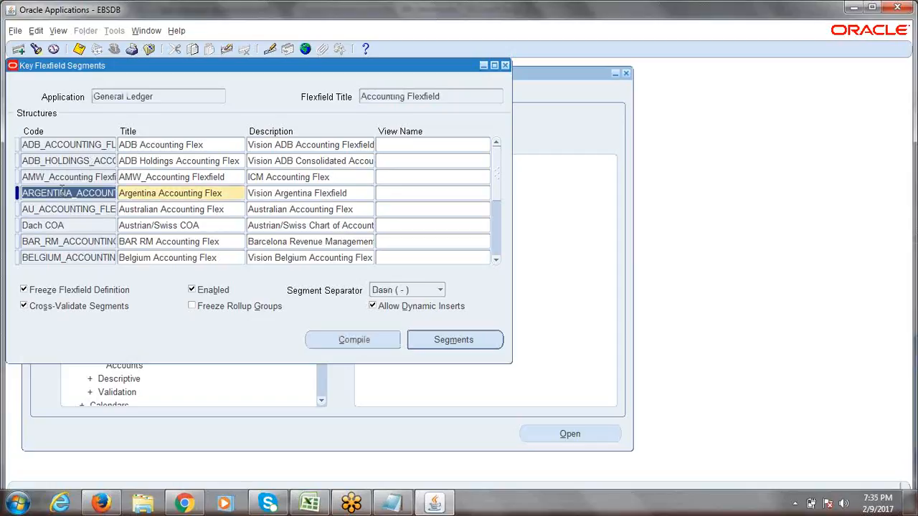
{"action": "key", "text": "ctrl+Down"}
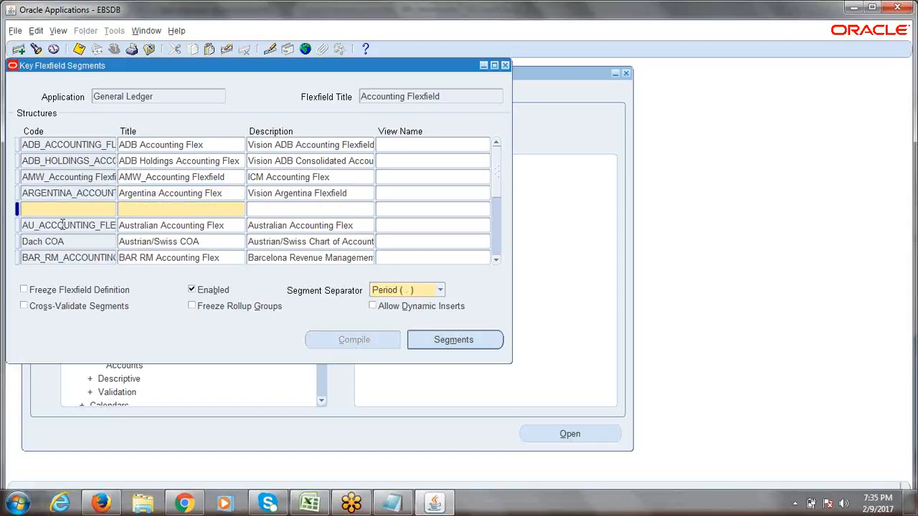
{"action": "type", "text": "ldfjlsjdflksj"}
{"action": "key", "text": "Tab"}
{"action": "type", "text": "ldkjflskdjlf"}
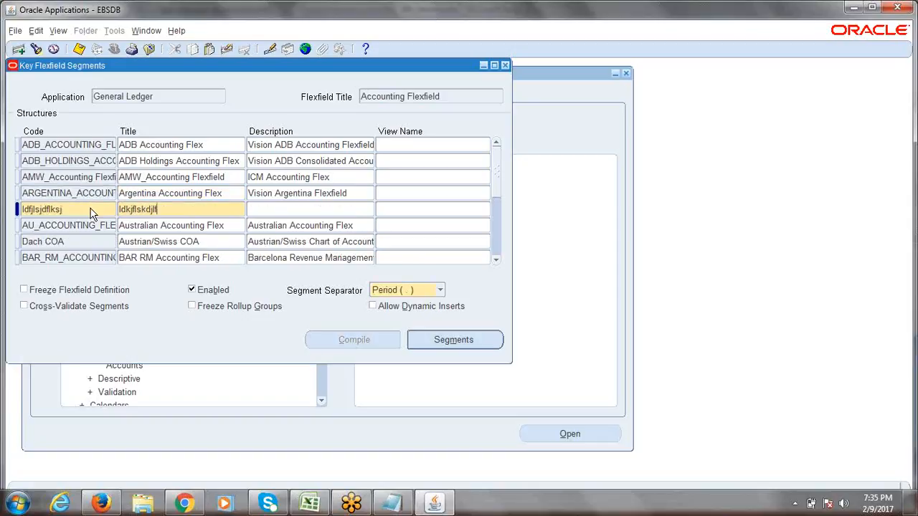
{"action": "key", "text": "Tab"}
{"action": "type", "text": "dlkfjsdl"}
{"action": "key", "text": "F6"}
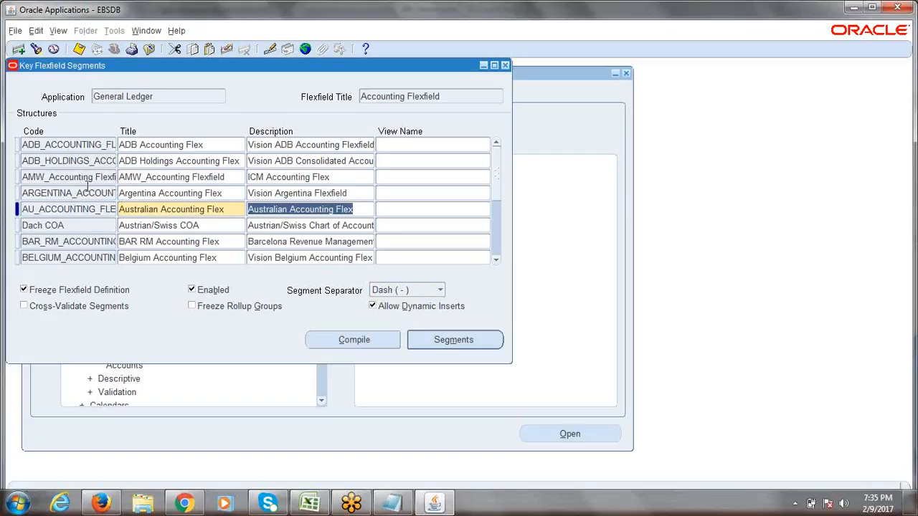
{"action": "left_click", "coordinate": [81, 178]}
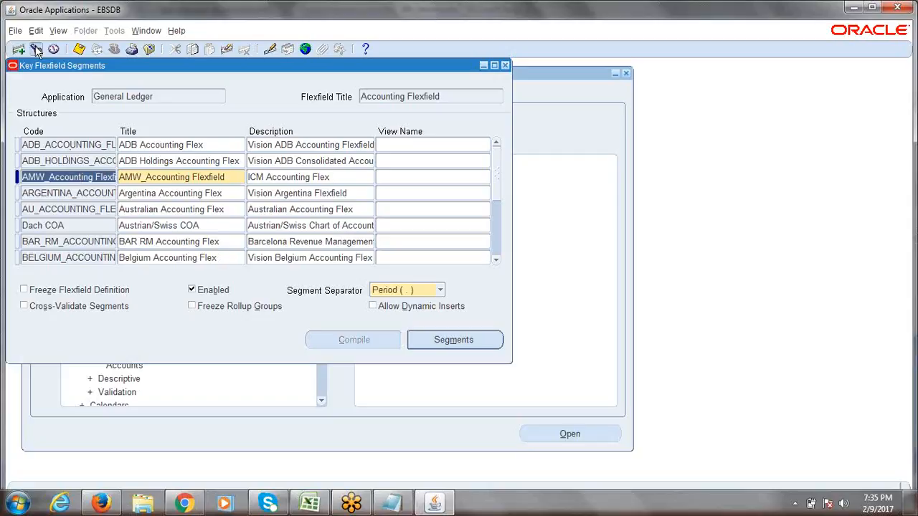
- Find the ERPTREE Accounting Flexfield structure and open its empty Segments window
{"action": "left_click", "coordinate": [36, 48]}
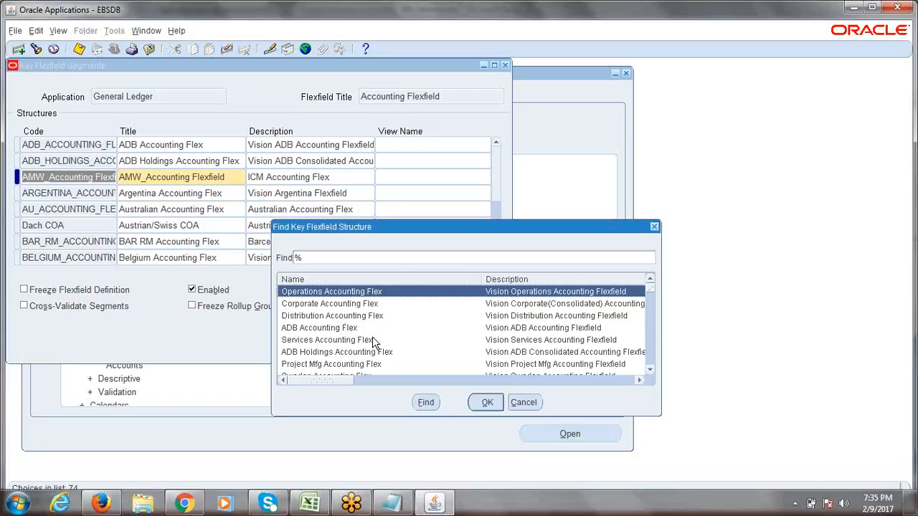
{"action": "type", "text": "e"}
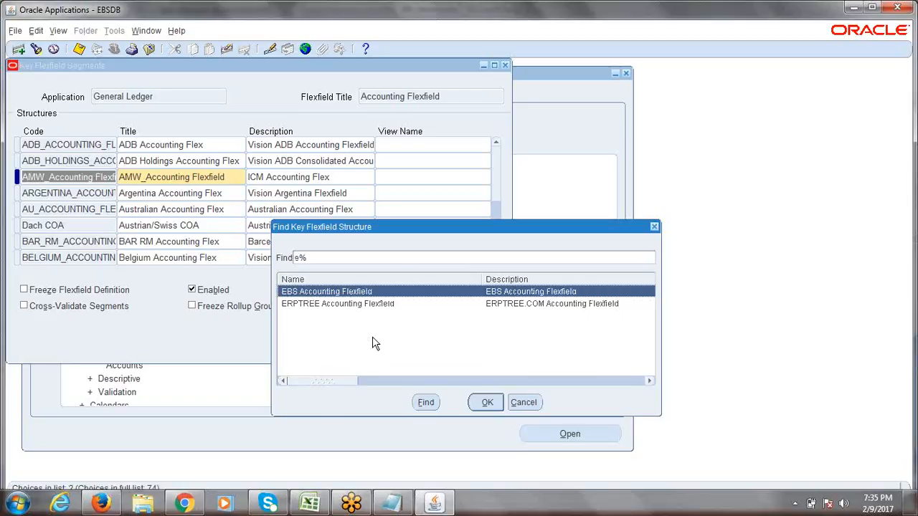
{"action": "left_click", "coordinate": [323, 304]}
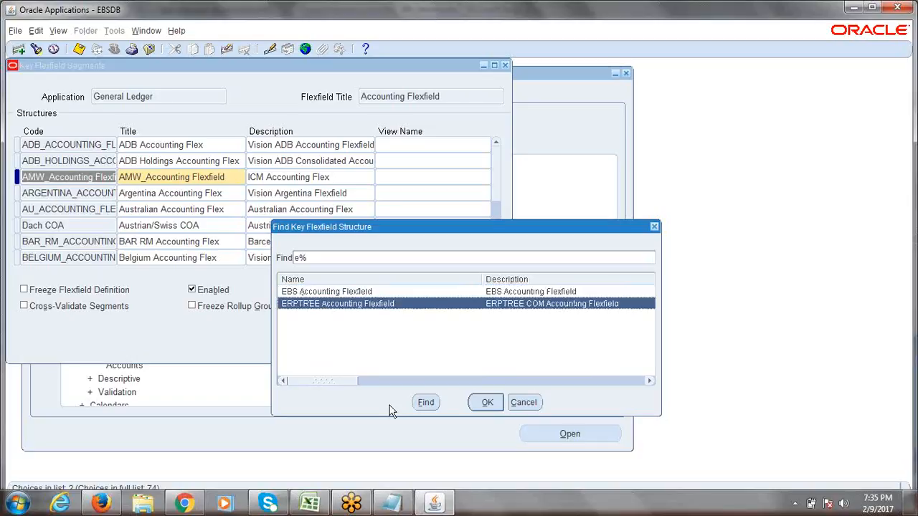
{"action": "left_click", "coordinate": [485, 403]}
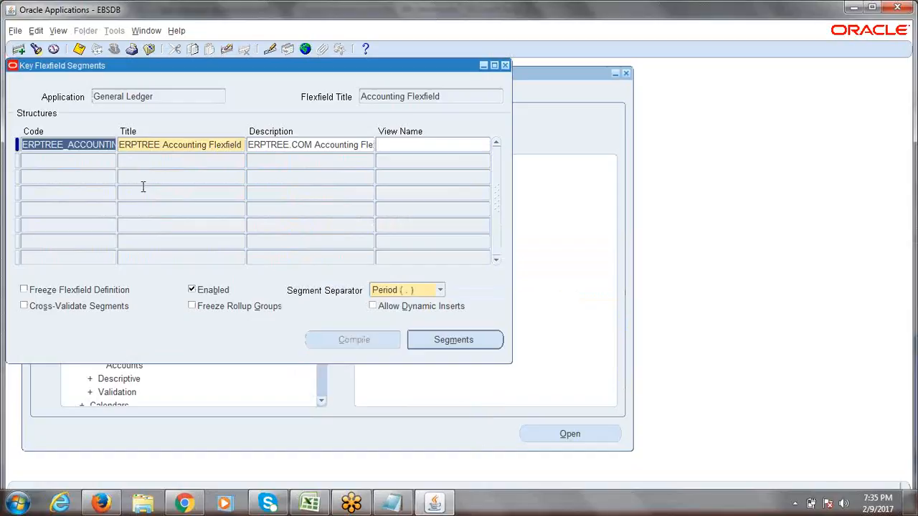
{"action": "left_click", "coordinate": [77, 145]}
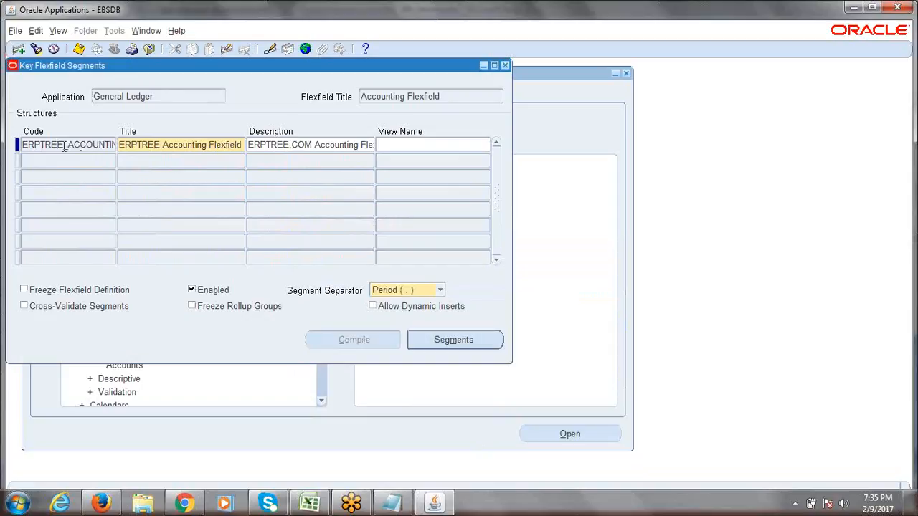
{"action": "left_click", "coordinate": [460, 339]}
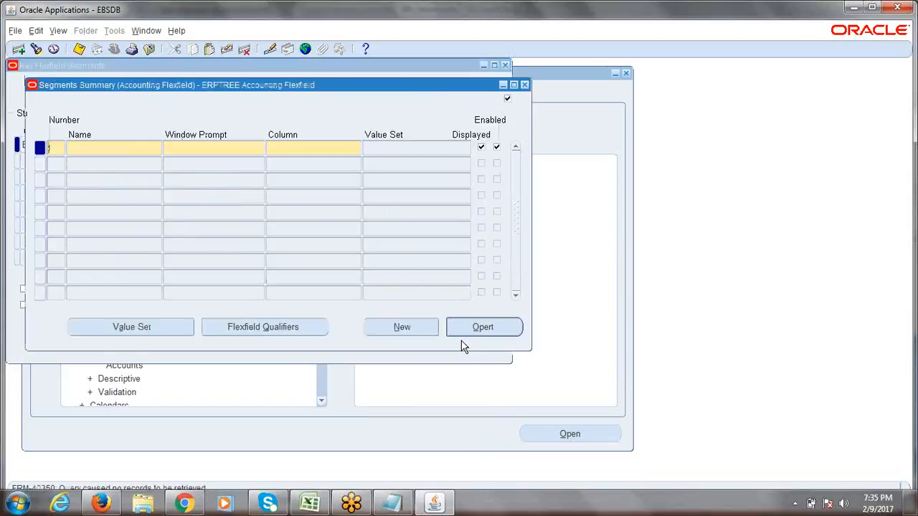
{"action": "left_click_drag", "start_coordinate": [289, 88], "coordinate": [313, 91]}
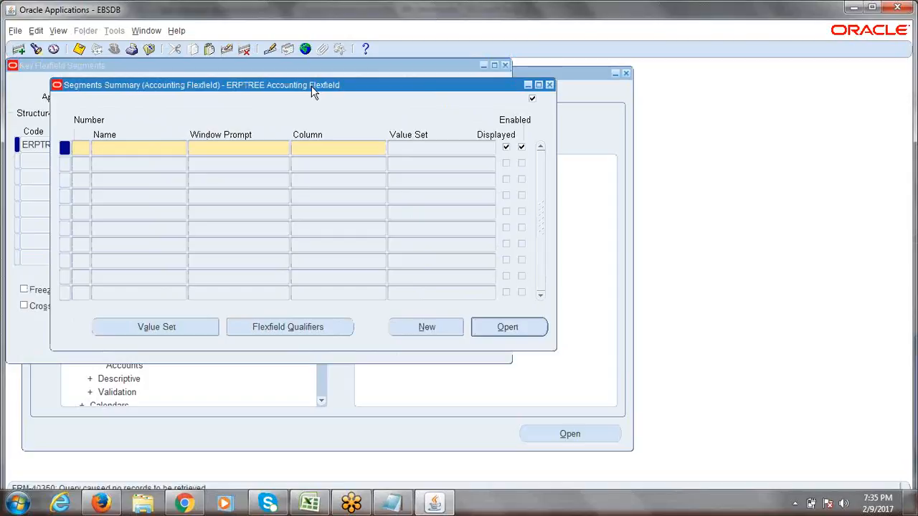
- Enter segment number 1 named Company, with window prompt Company, checking the name in Excel
{"action": "left_click", "coordinate": [310, 504]}
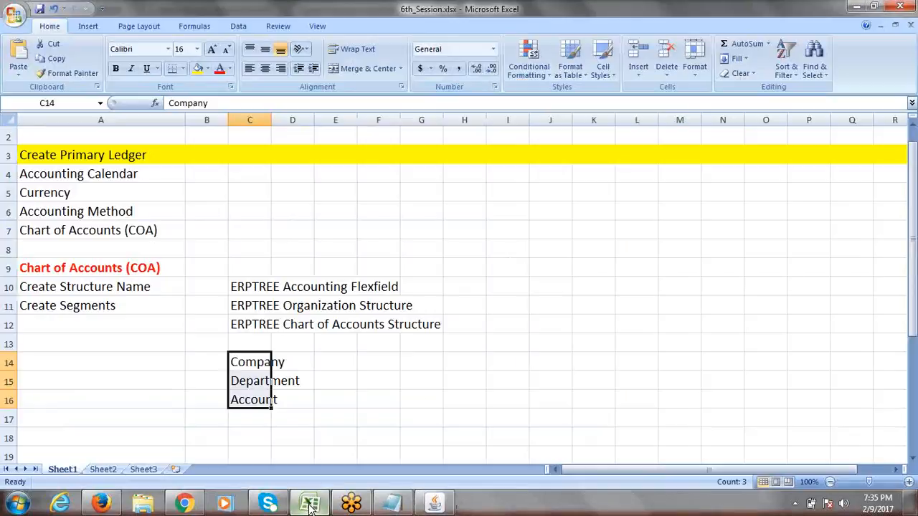
{"action": "left_click", "coordinate": [309, 504]}
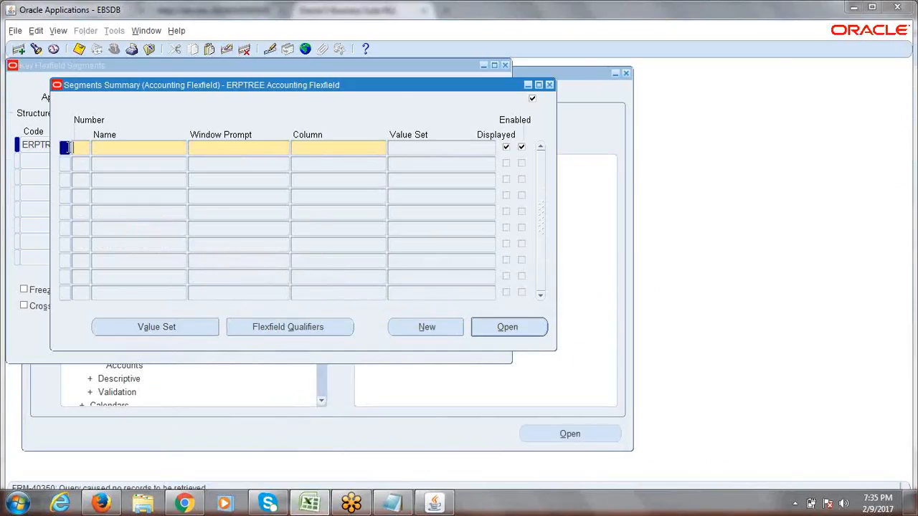
{"action": "type", "text": "1"}
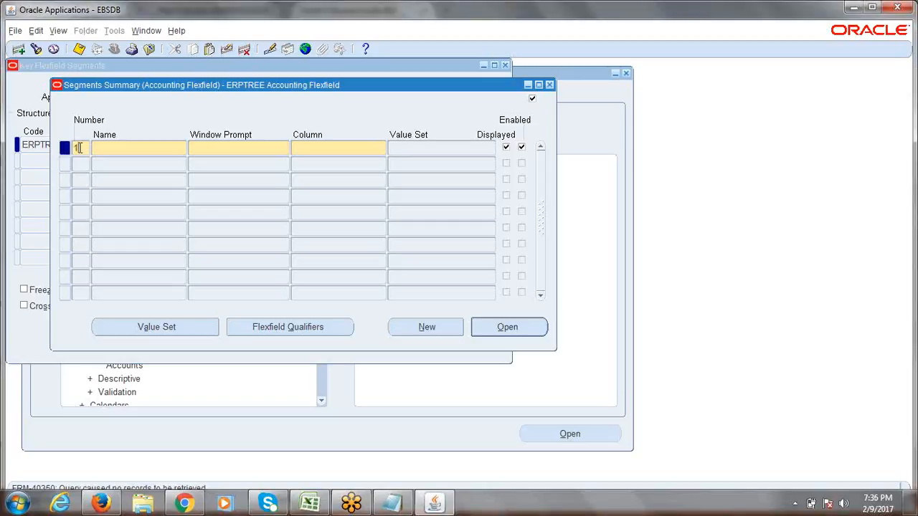
{"action": "key", "text": "Tab"}
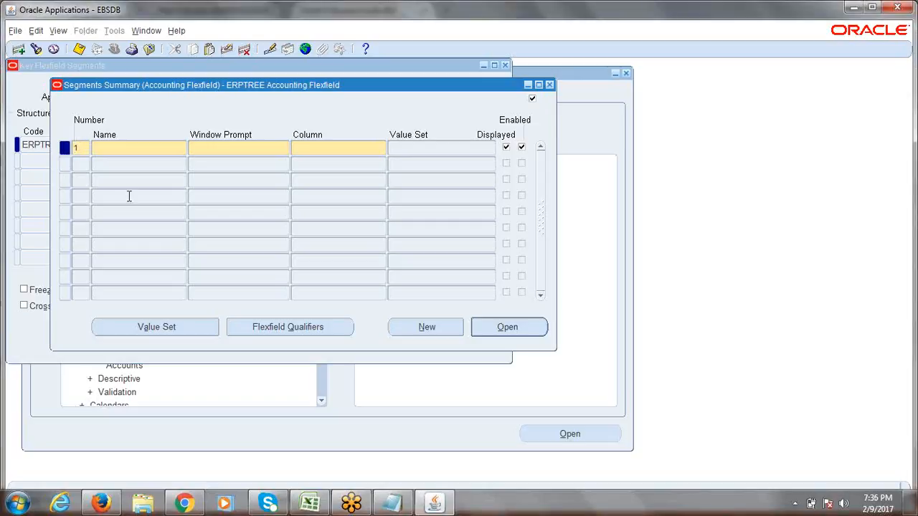
{"action": "key", "text": "alt+Tab"}
{"action": "left_click", "coordinate": [239, 363]}
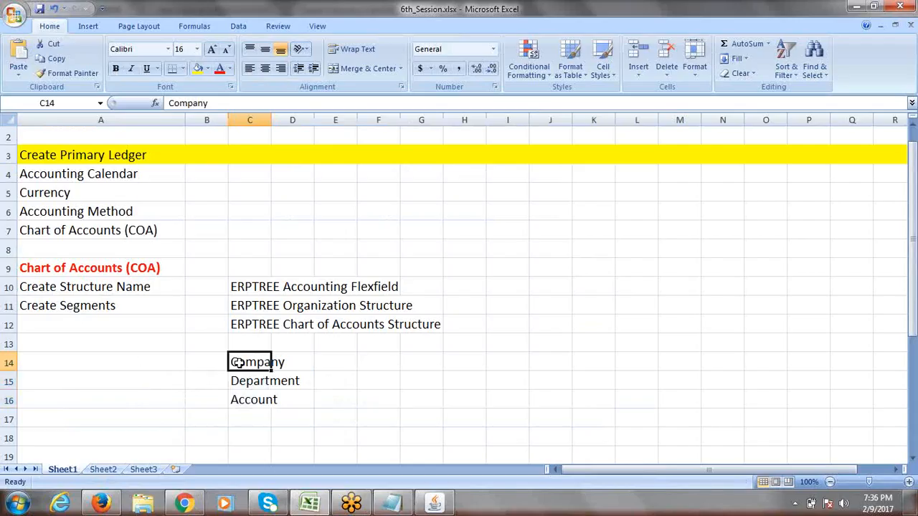
{"action": "key", "text": "alt+Tab"}
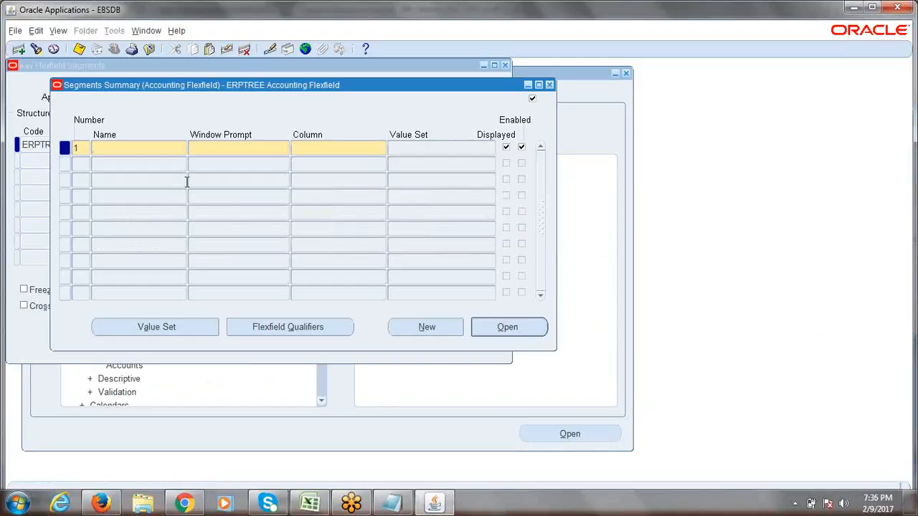
{"action": "type", "text": "Company"}
{"action": "left_click", "coordinate": [213, 151]}
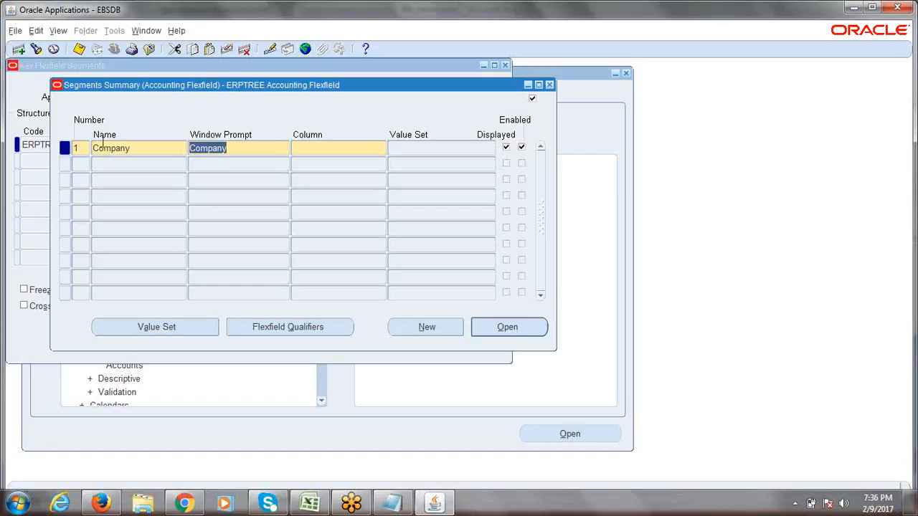
{"action": "left_click", "coordinate": [240, 153]}
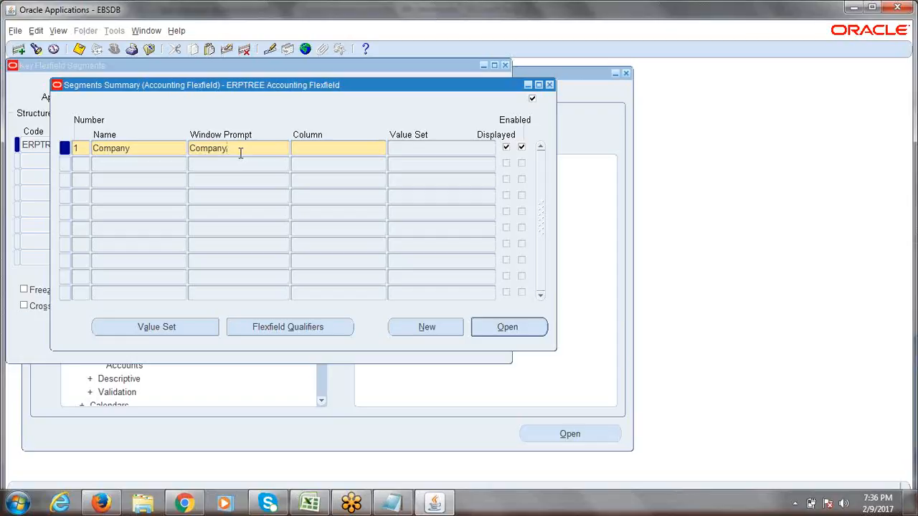
{"action": "key", "text": "Tab"}
- Assign column SEGMENT1 to the Company segment from the Columns list
{"action": "left_click", "coordinate": [382, 151]}
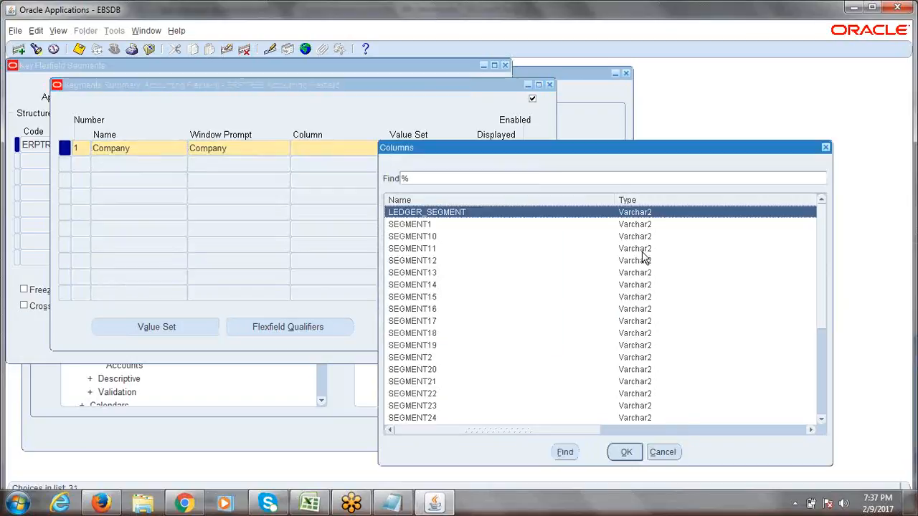
{"action": "left_click_drag", "start_coordinate": [824, 251], "coordinate": [839, 345]}
{"action": "left_click", "coordinate": [454, 346]}
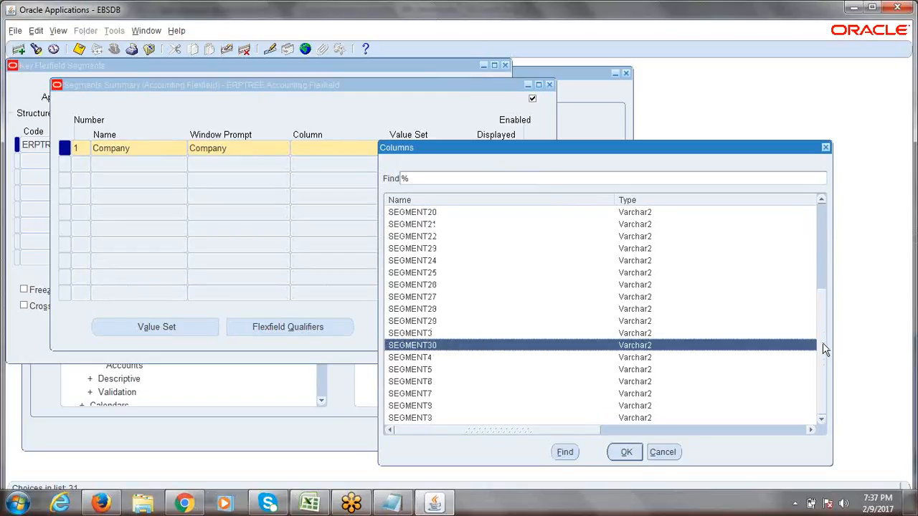
{"action": "left_click_drag", "start_coordinate": [824, 349], "coordinate": [823, 322]}
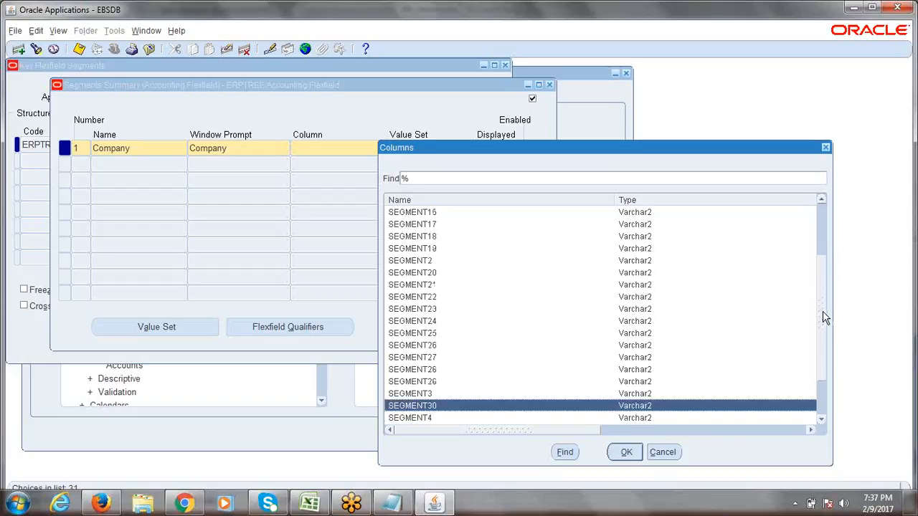
{"action": "left_click_drag", "start_coordinate": [825, 319], "coordinate": [822, 299]}
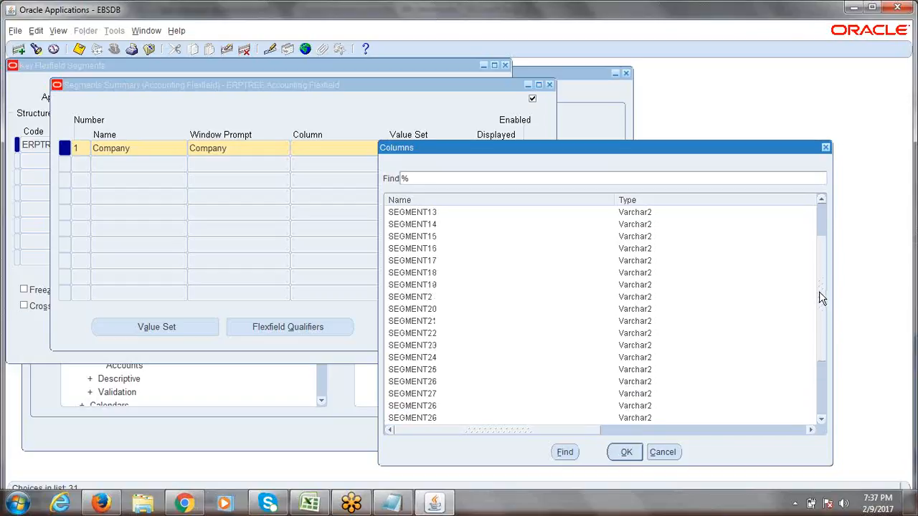
{"action": "left_click_drag", "start_coordinate": [822, 299], "coordinate": [816, 255]}
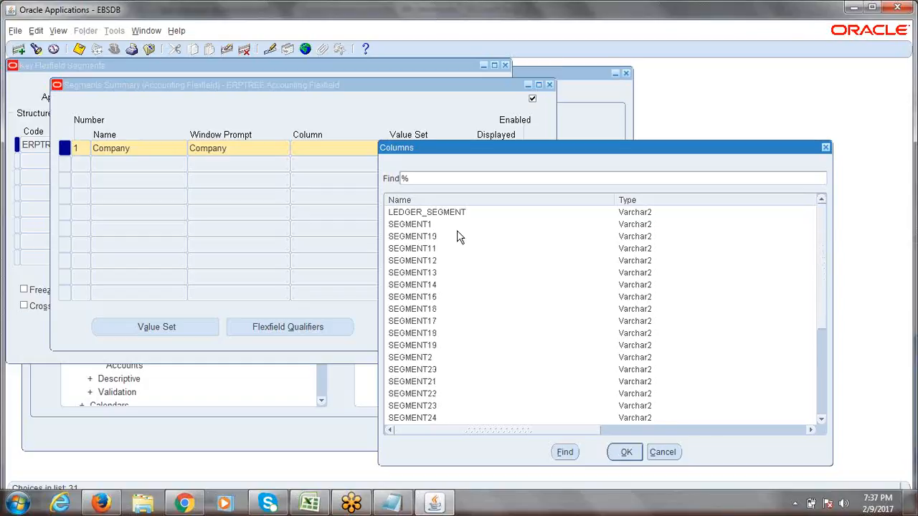
{"action": "left_click", "coordinate": [415, 226]}
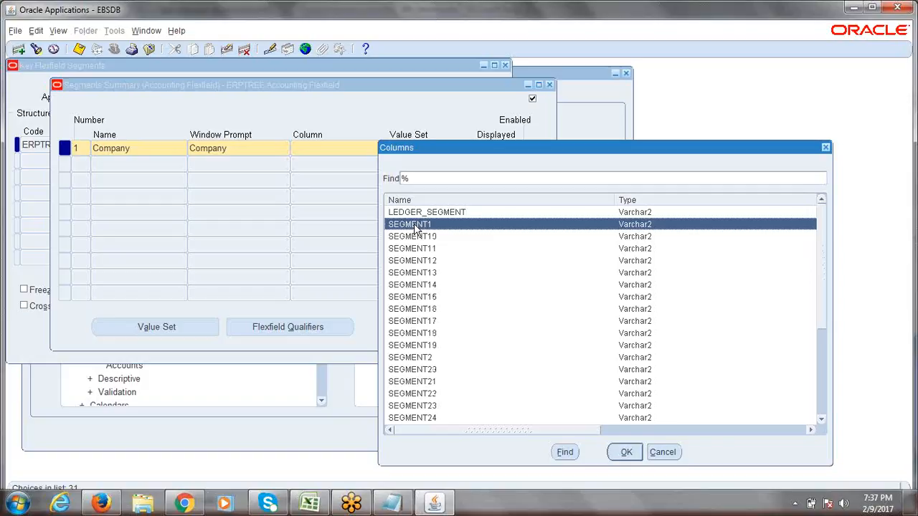
{"action": "left_click", "coordinate": [626, 452]}
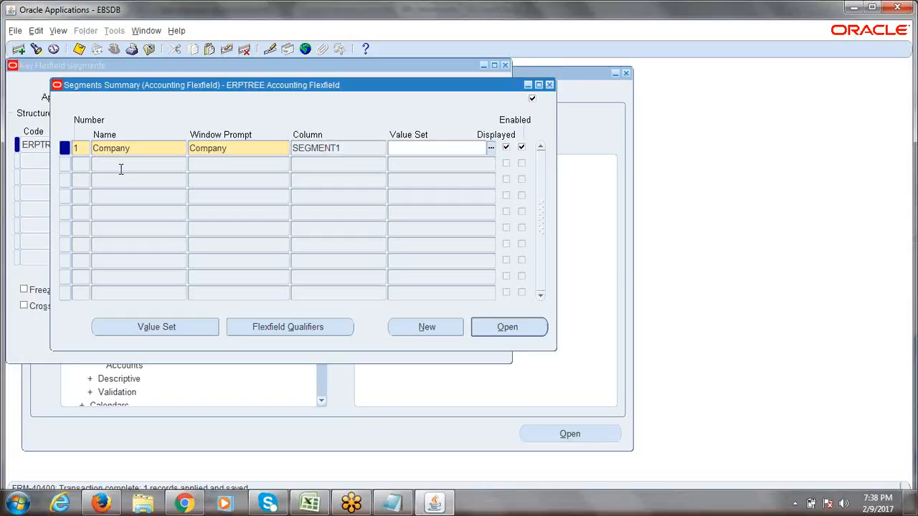
- Add segment number 2 named Department, with window prompt Department
{"action": "left_click", "coordinate": [87, 166]}
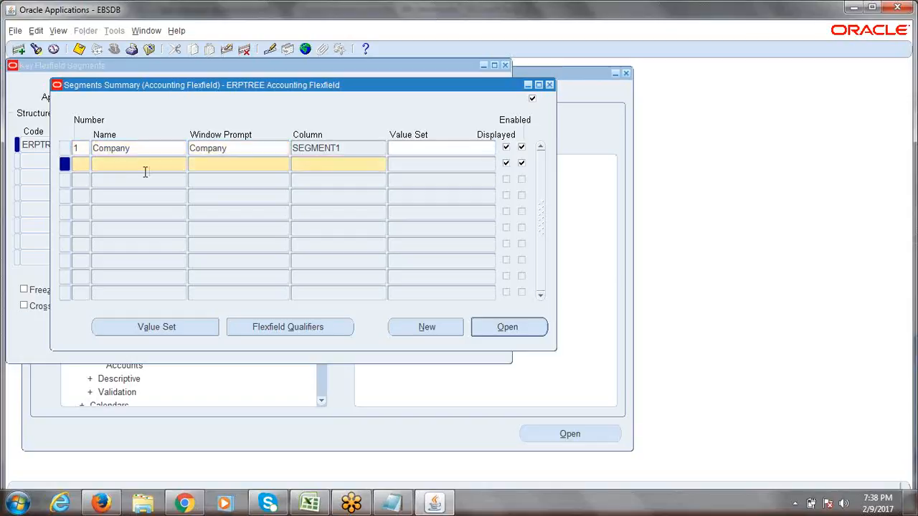
{"action": "type", "text": "2"}
{"action": "left_click", "coordinate": [318, 500]}
{"action": "left_click", "coordinate": [313, 511]}
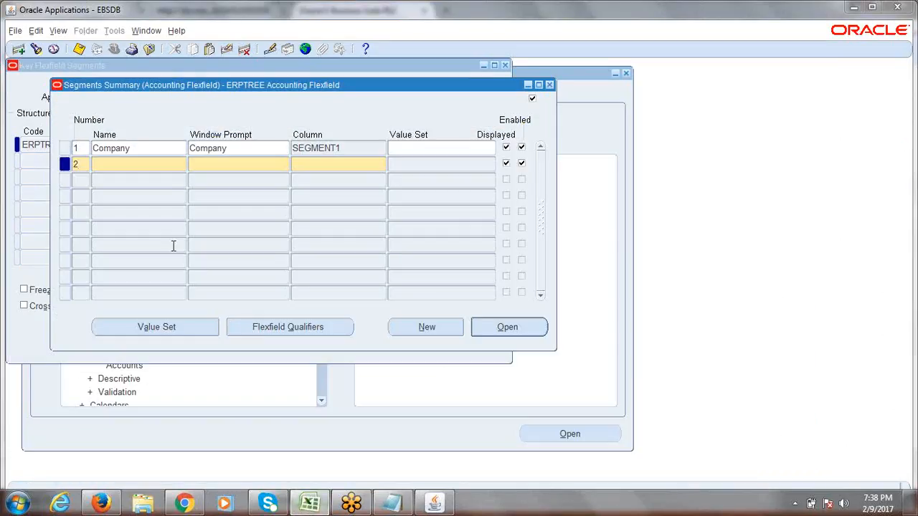
{"action": "left_click", "coordinate": [125, 167]}
{"action": "type", "text": "D"}
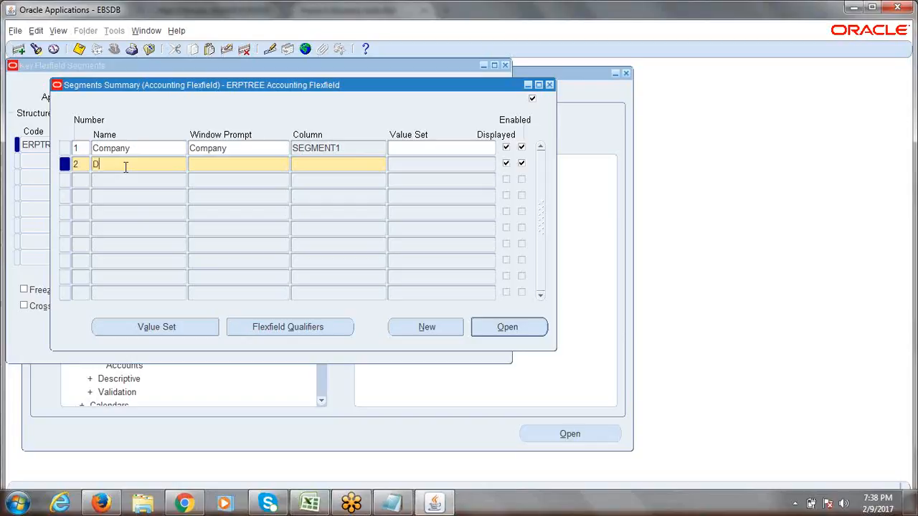
{"action": "type", "text": "epantment"}
{"action": "key", "text": "Tab"}
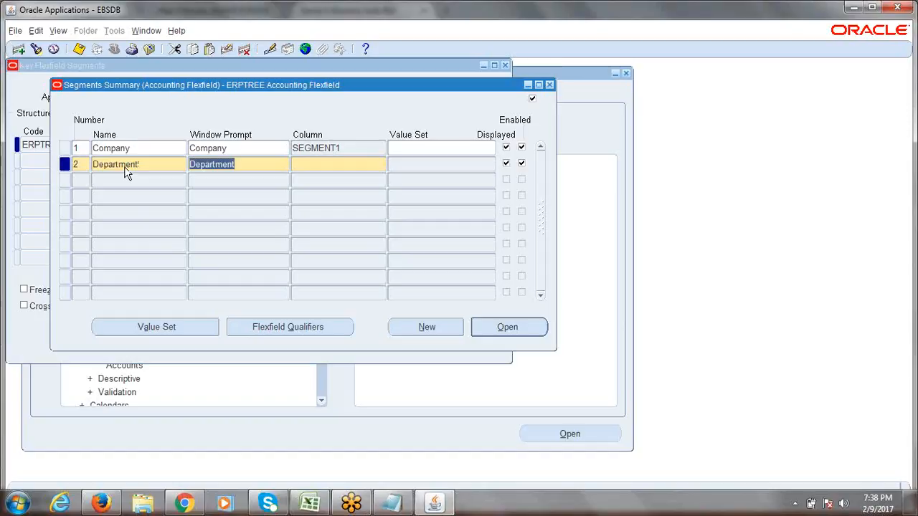
{"action": "key", "text": "Tab"}
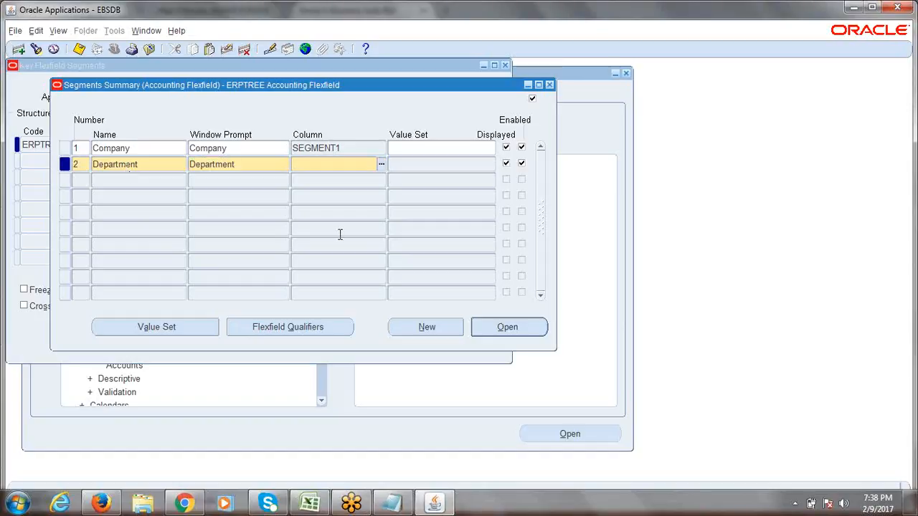
- Map the Department segment to column SEGMENT2 and save
{"action": "left_click", "coordinate": [381, 164]}
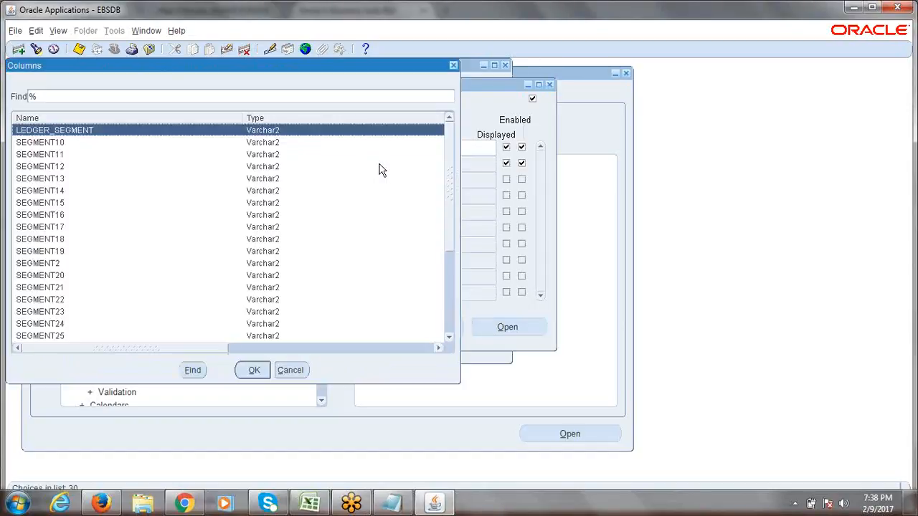
{"action": "left_click", "coordinate": [44, 265]}
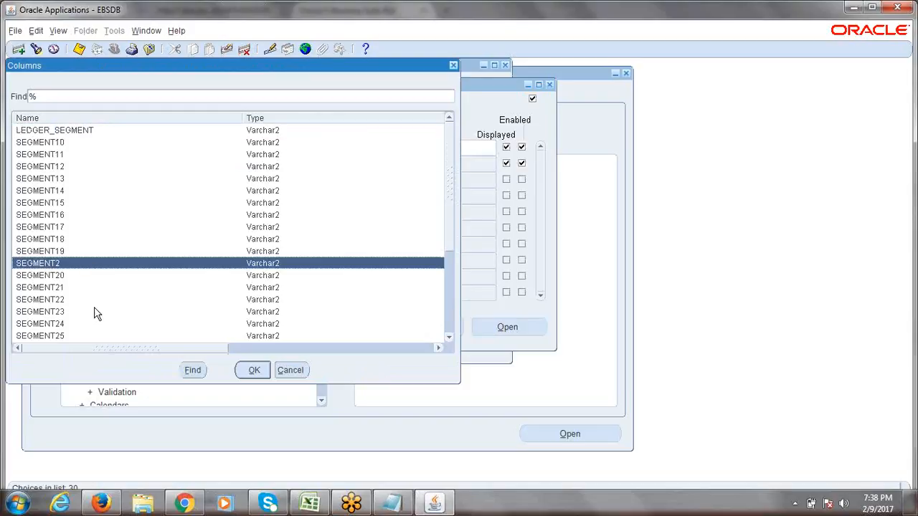
{"action": "left_click", "coordinate": [252, 371]}
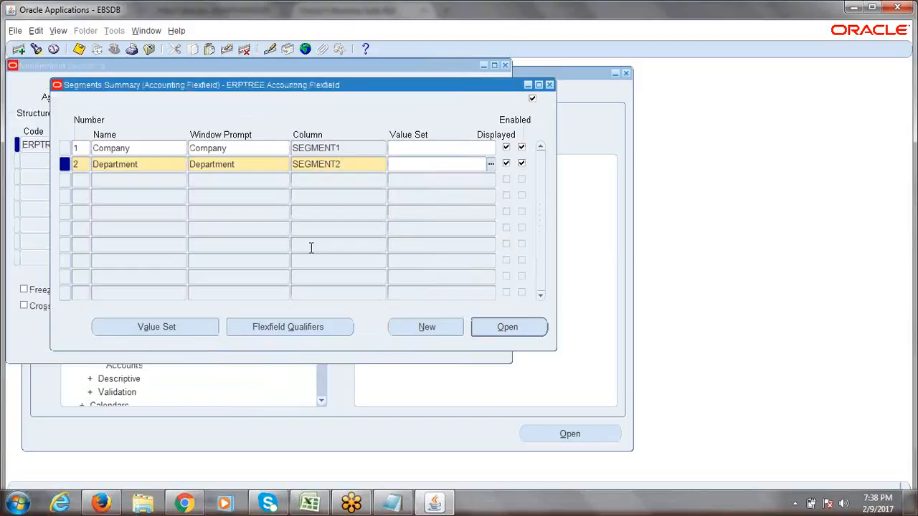
{"action": "key", "text": "ctrl+s"}
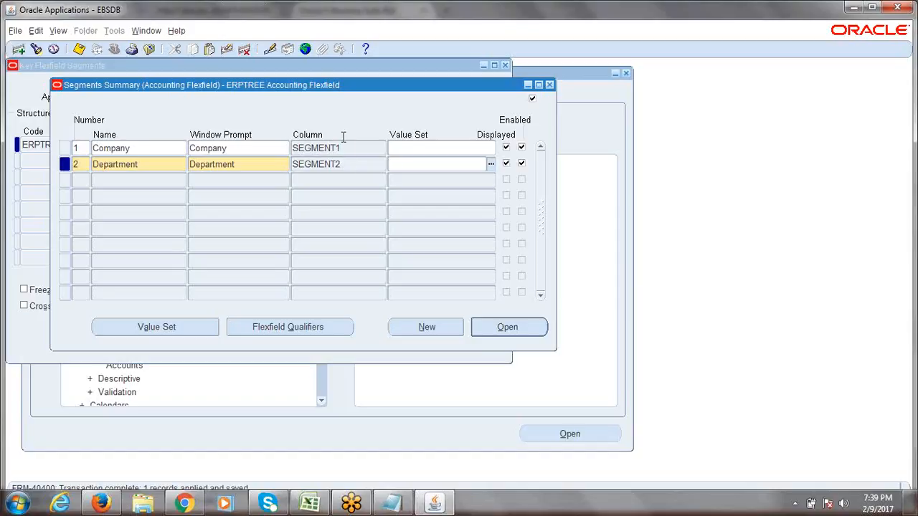
- Start segment number 3 and check the Account name in the Excel checklist
{"action": "left_click", "coordinate": [80, 180]}
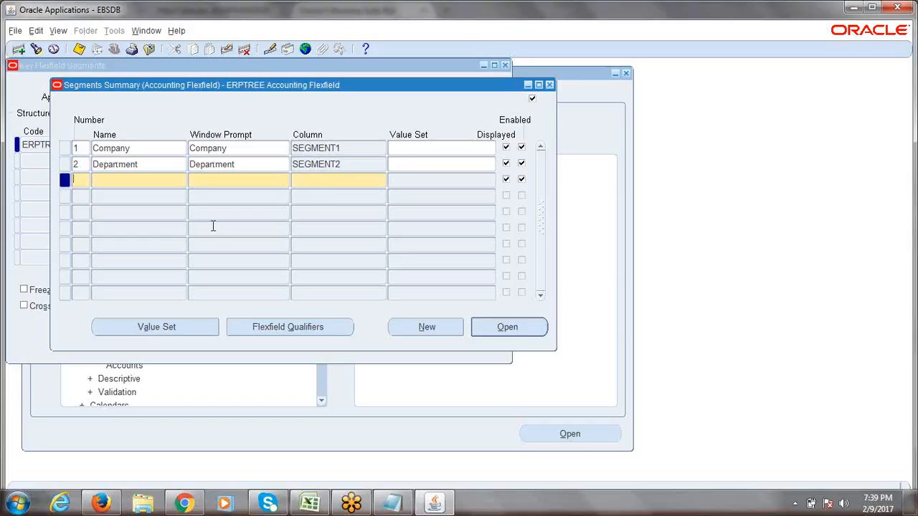
{"action": "type", "text": "3"}
{"action": "key", "text": "Tab"}
{"action": "key", "text": "alt+Tab"}
{"action": "left_click", "coordinate": [268, 401]}
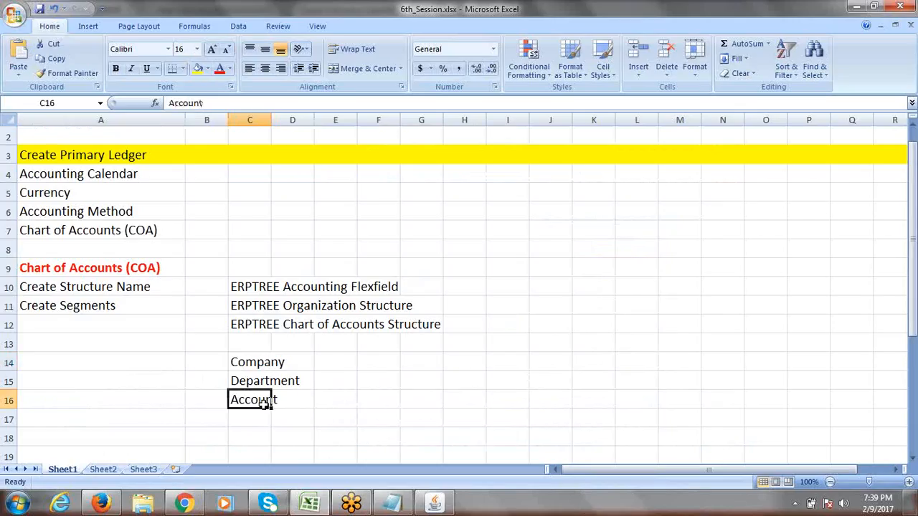
{"action": "key", "text": "alt+Tab"}
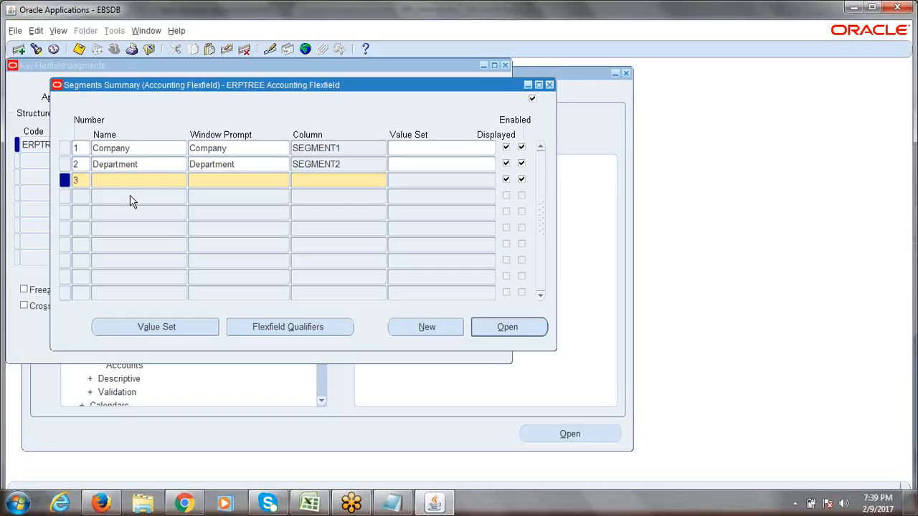
- Name the third segment Account, retyping it until it reads Account, so the prompt fills in
{"action": "type", "text": "A"}
{"action": "key", "text": "BackSpace"}
{"action": "type", "text": "Account"}
{"action": "key", "text": "BackSpace"}
{"action": "key", "text": "BackSpace"}
{"action": "key", "text": "BackSpace"}
{"action": "key", "text": "BackSpace"}
{"action": "key", "text": "BackSpace"}
{"action": "key", "text": "BackSpace"}
{"action": "key", "text": "BackSpace"}
{"action": "type", "text": "ACCOUNT"}
{"action": "key", "text": "BackSpace"}
{"action": "key", "text": "BackSpace"}
{"action": "key", "text": "BackSpace"}
{"action": "key", "text": "BackSpace"}
{"action": "key", "text": "BackSpace"}
{"action": "key", "text": "BackSpace"}
{"action": "key", "text": "BackSpace"}
{"action": "type", "text": "account"}
{"action": "key", "text": "BackSpace"}
{"action": "key", "text": "BackSpace"}
{"action": "key", "text": "BackSpace"}
{"action": "key", "text": "BackSpace"}
{"action": "key", "text": "BackSpace"}
{"action": "key", "text": "BackSpace"}
{"action": "key", "text": "BackSpace"}
{"action": "type", "text": "Account"}
{"action": "key", "text": "Tab"}
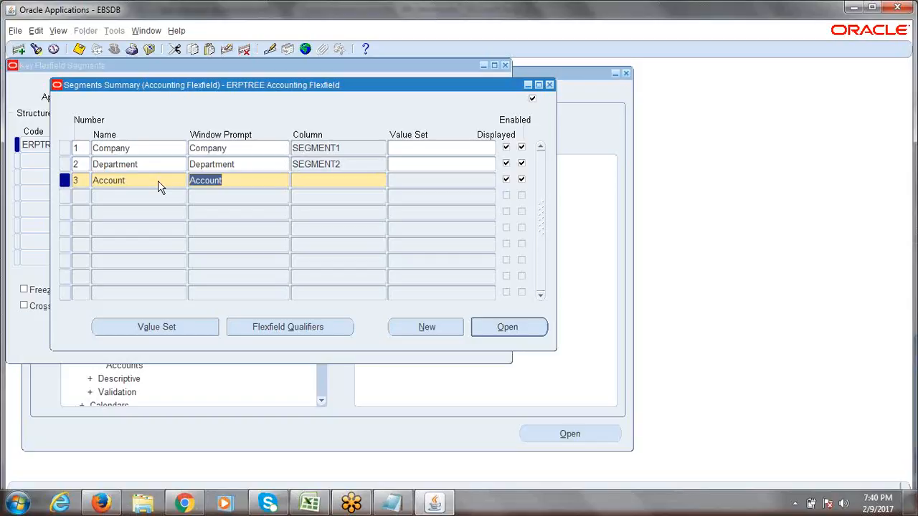
- Map the Account segment to column SEGMENT3 and save
{"action": "key", "text": "Tab"}
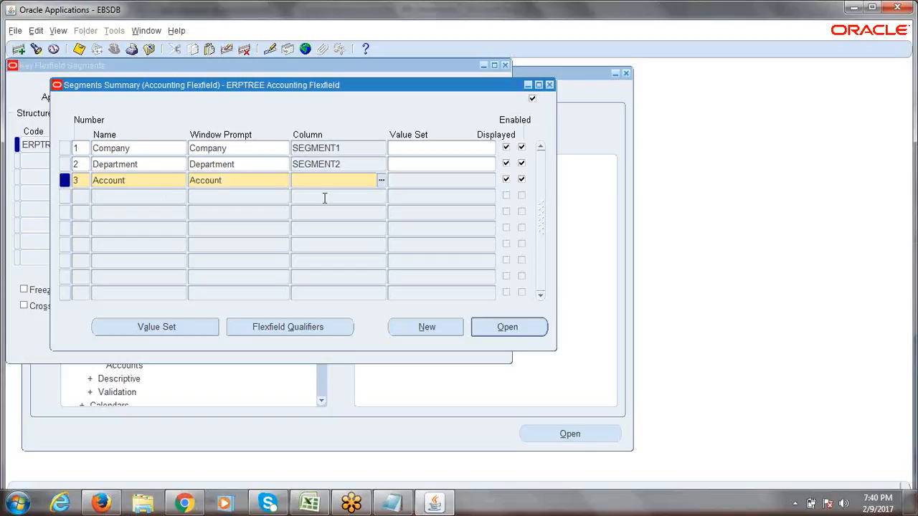
{"action": "left_click", "coordinate": [381, 182]}
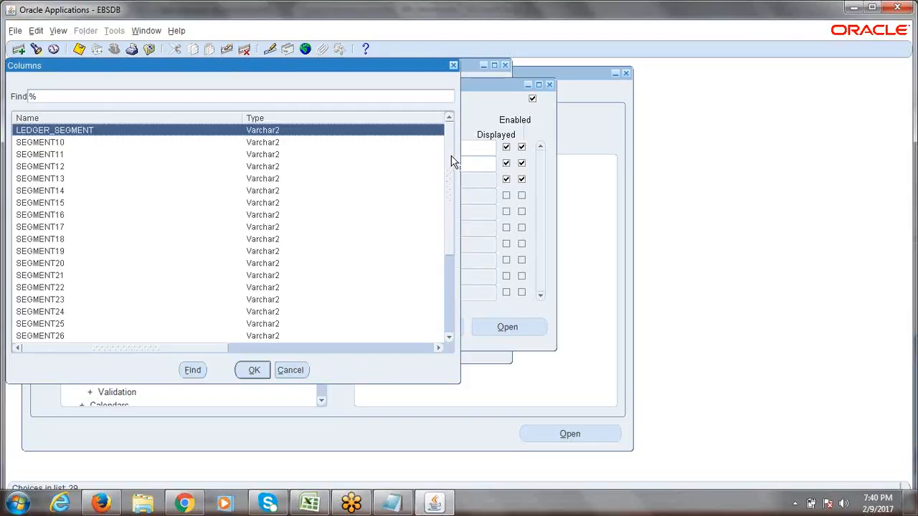
{"action": "left_click_drag", "start_coordinate": [451, 161], "coordinate": [458, 233]}
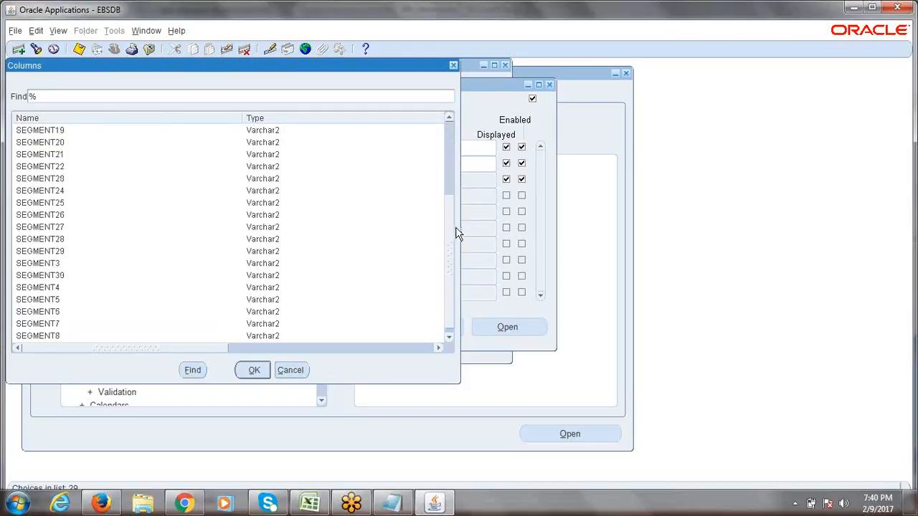
{"action": "left_click", "coordinate": [51, 265]}
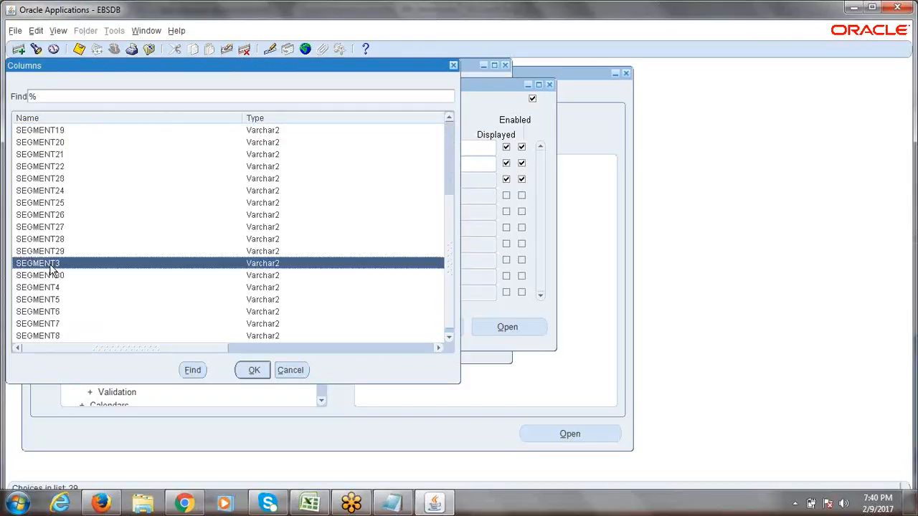
{"action": "left_click", "coordinate": [254, 370]}
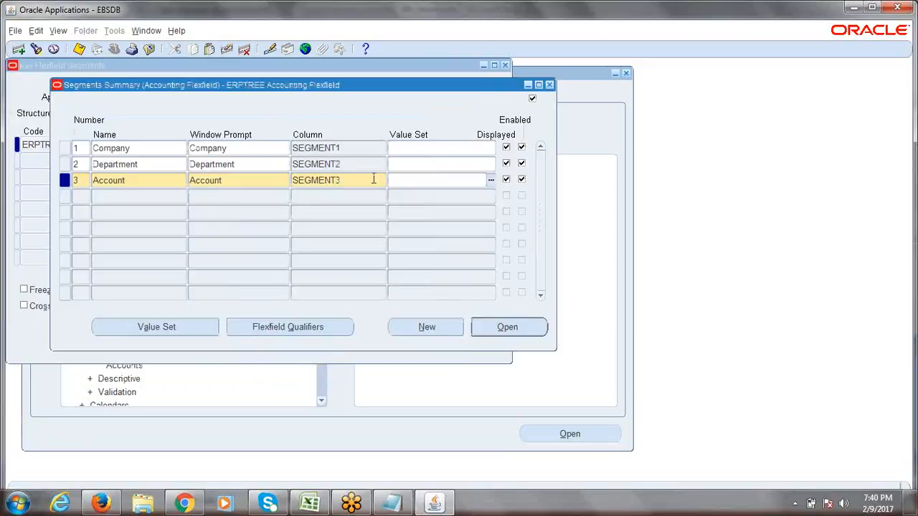
{"action": "key", "text": "ctrl+s"}
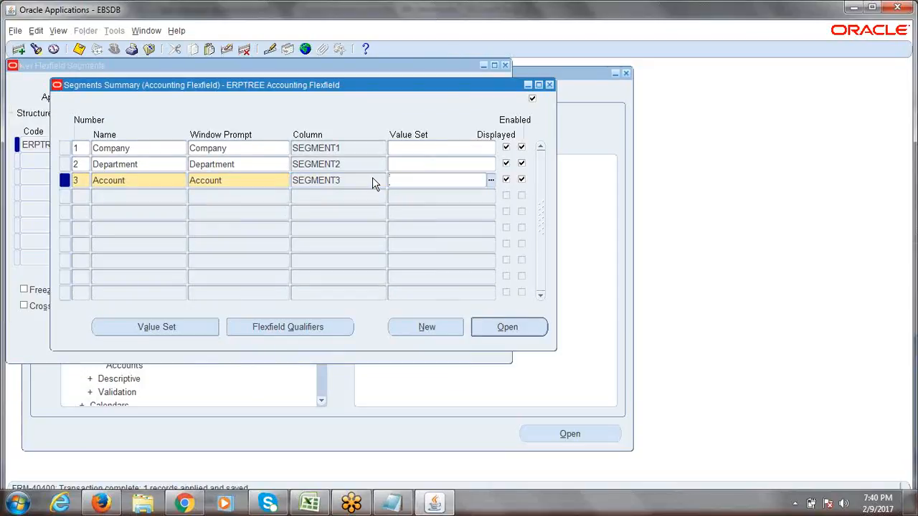
- Re-save from the Company row, then select cell A12 in the Excel checklist
{"action": "left_click", "coordinate": [155, 149]}
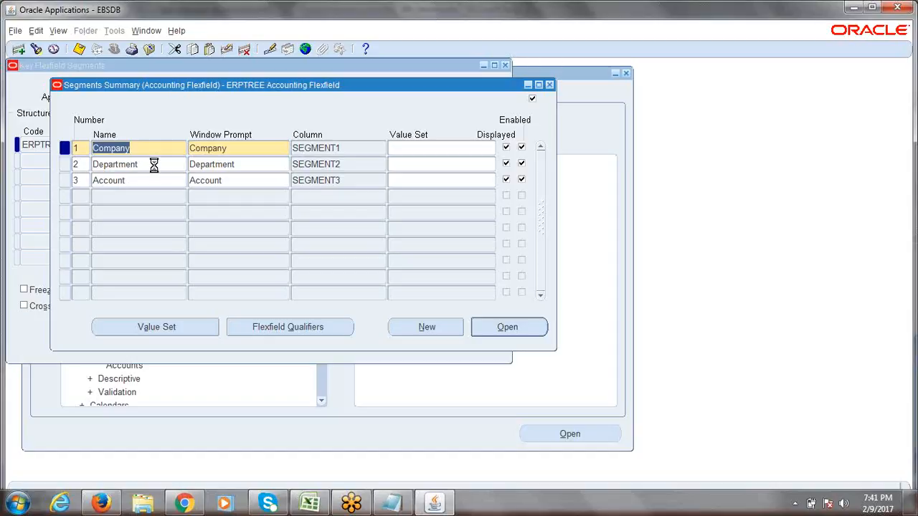
{"action": "key", "text": "ctrl+s"}
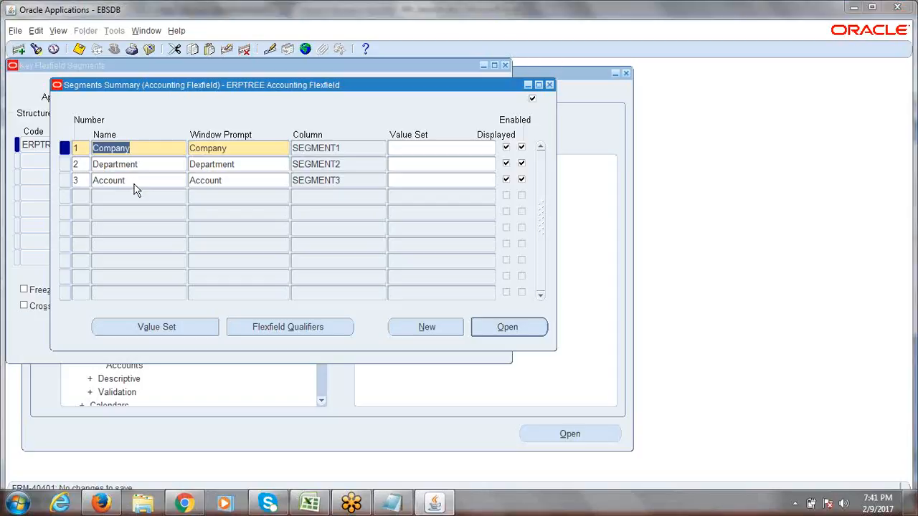
{"action": "key", "text": "alt+Tab"}
{"action": "left_click", "coordinate": [52, 326]}
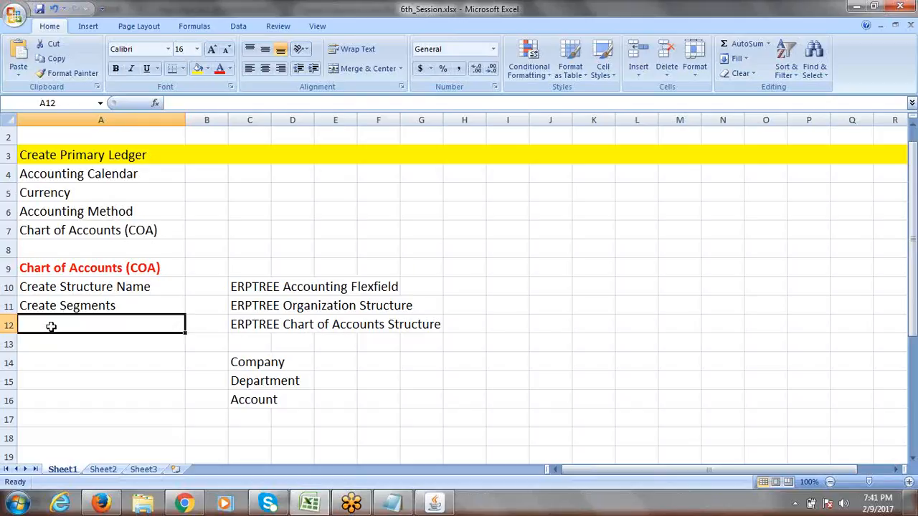
- Enter 'Create Value Set' in cell A12 and return to Oracle's Segments Summary
{"action": "type", "text": "Creat"}
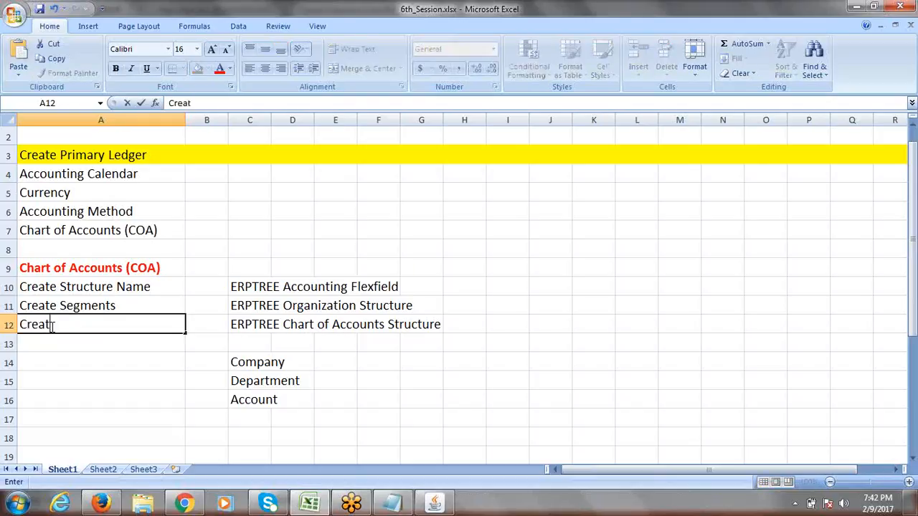
{"action": "type", "text": "e Value Set"}
{"action": "key", "text": "ctrl+Return"}
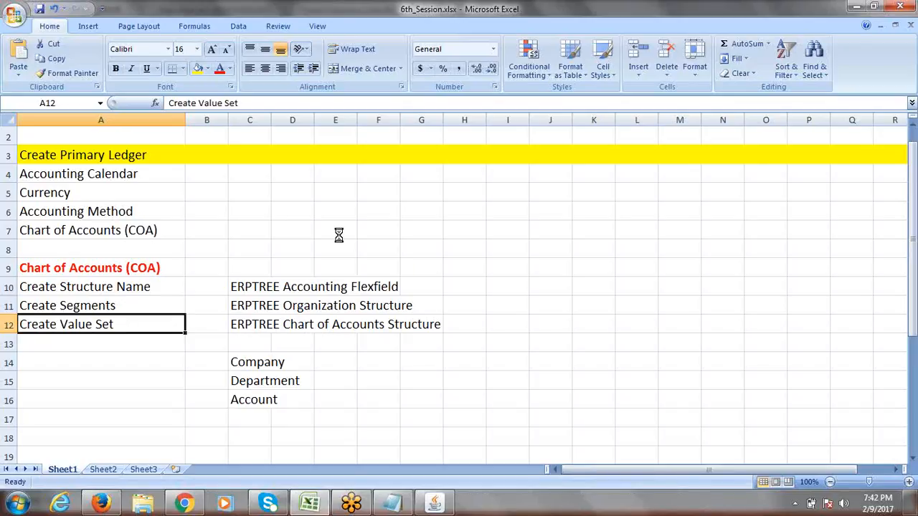
{"action": "key", "text": "alt+Tab"}
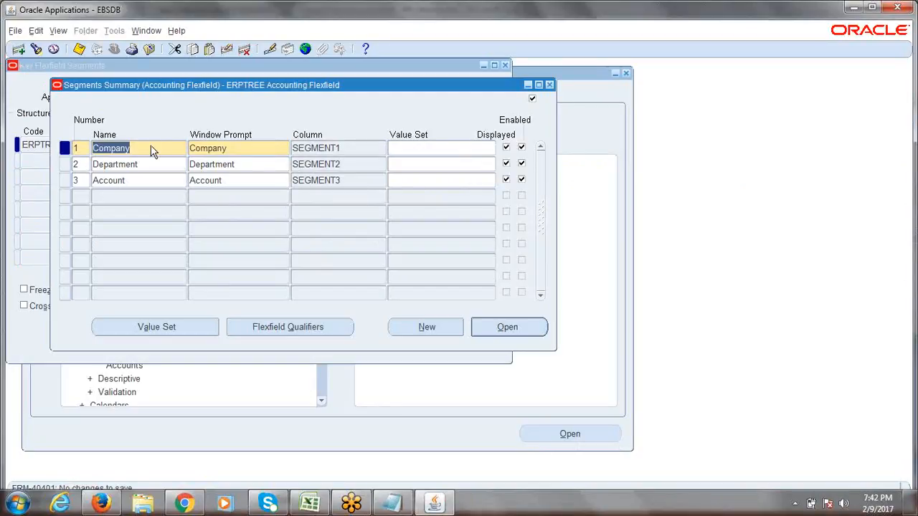
- Review the Company, Department and Account segment rows, then open a blank Value Sets definition
{"action": "left_click_drag", "start_coordinate": [146, 97], "coordinate": [161, 107]}
{"action": "left_click", "coordinate": [163, 161]}
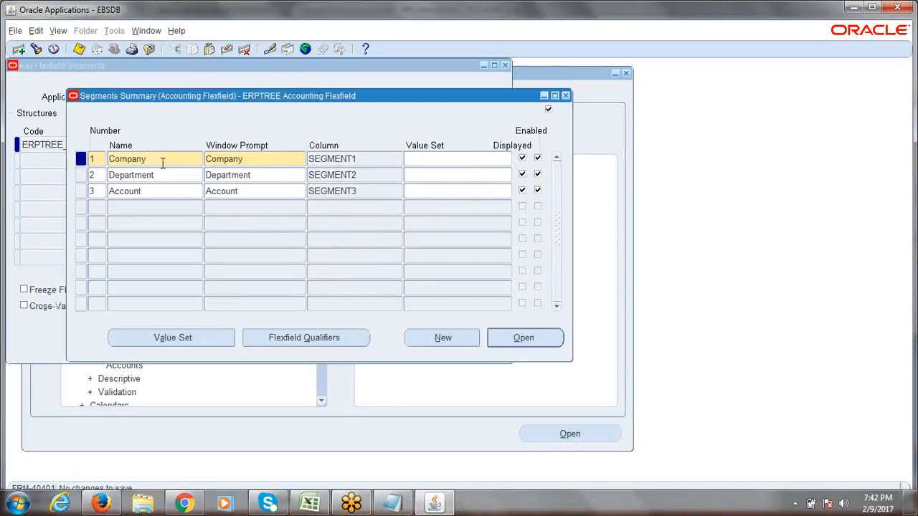
{"action": "left_click_drag", "start_coordinate": [161, 160], "coordinate": [107, 161]}
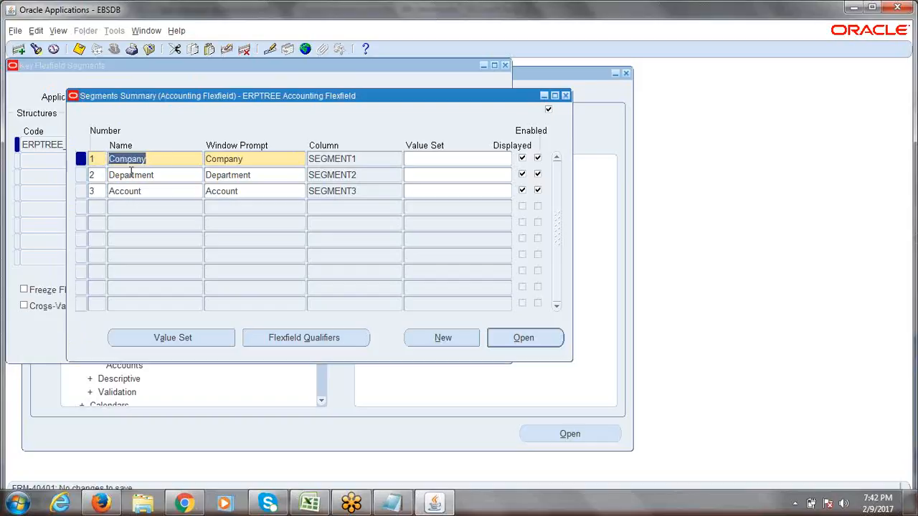
{"action": "left_click", "coordinate": [161, 177]}
{"action": "left_click", "coordinate": [149, 190]}
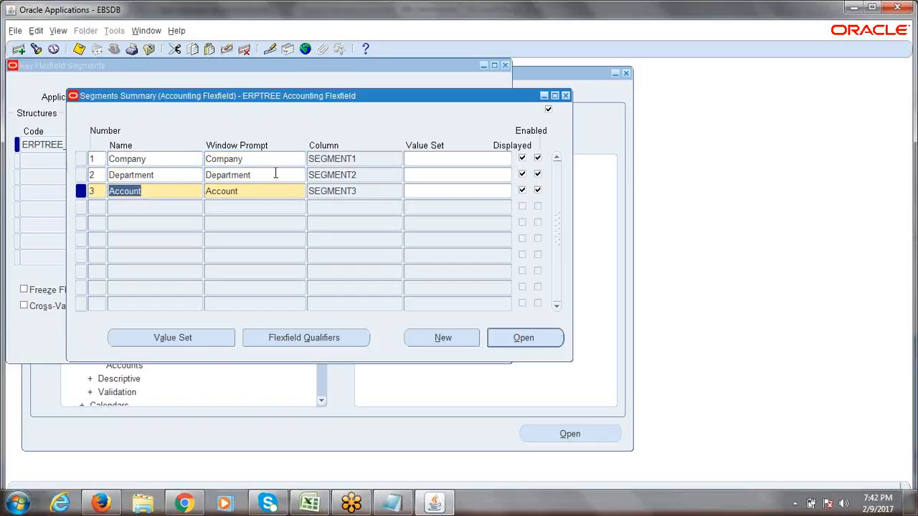
{"action": "left_click", "coordinate": [166, 341]}
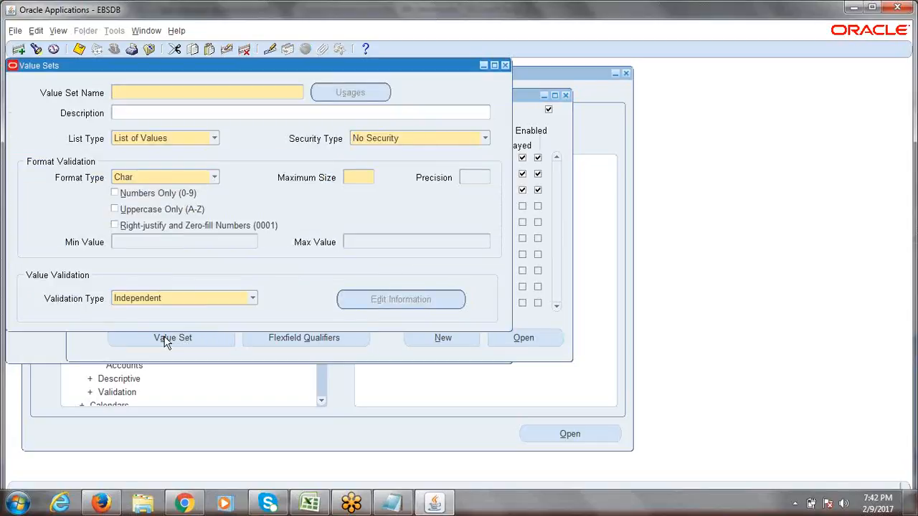
- Name the new value set 'ERPTREE Company', leaving its description blank
{"action": "left_click_drag", "start_coordinate": [152, 62], "coordinate": [285, 79]}
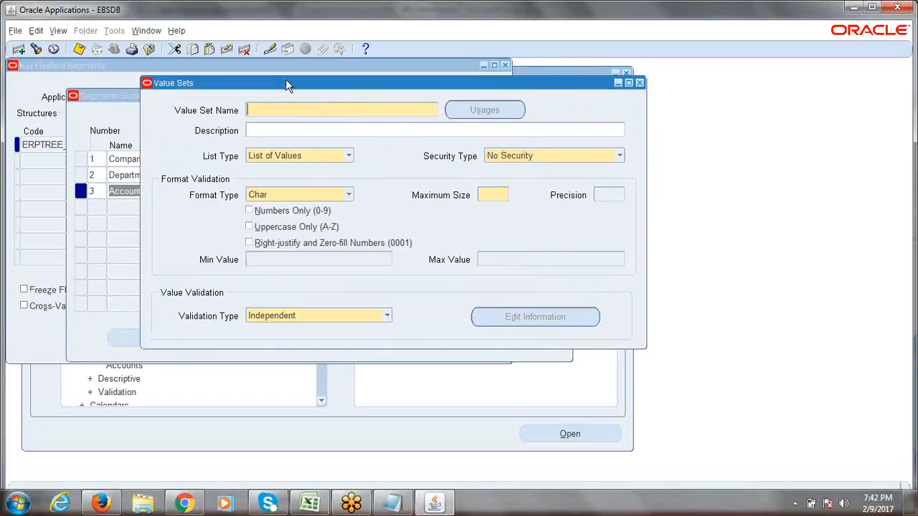
{"action": "left_click_drag", "start_coordinate": [184, 84], "coordinate": [241, 93]}
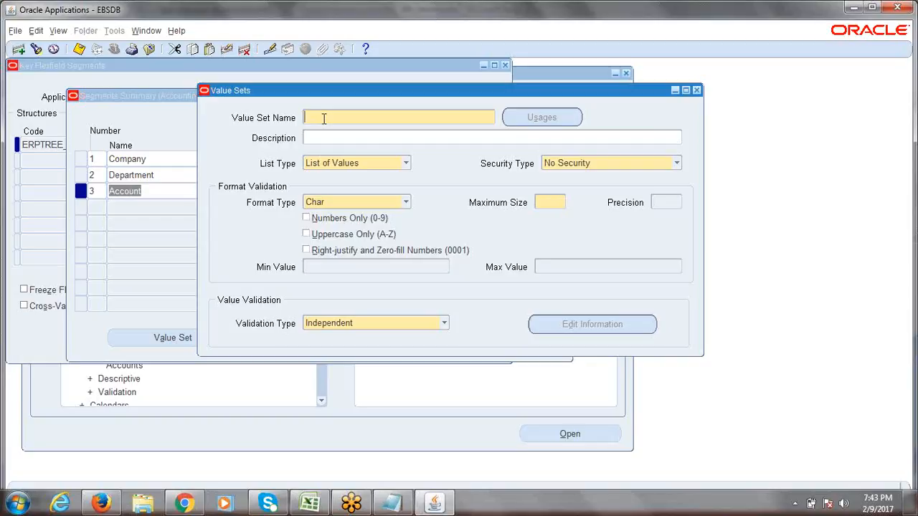
{"action": "type", "text": "ERPTREE C"}
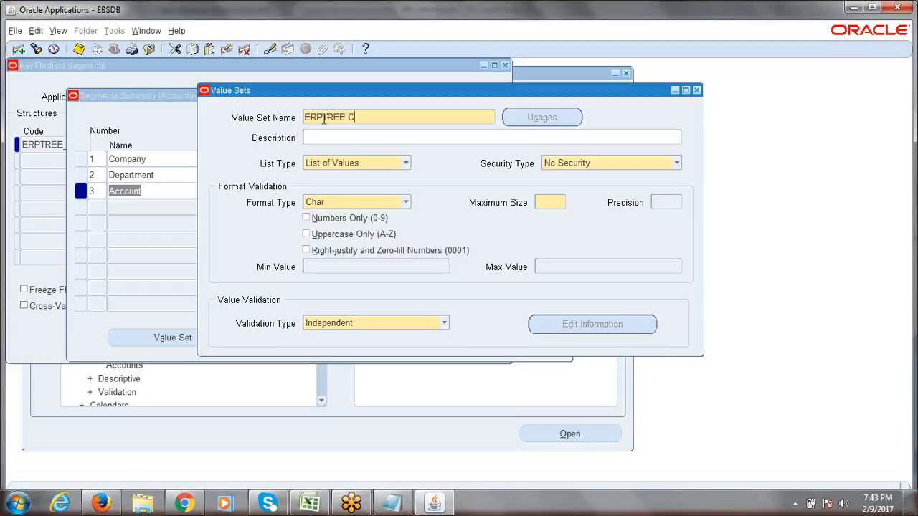
{"action": "type", "text": "ompany"}
{"action": "key", "text": "Left"}
{"action": "key", "text": "Left"}
{"action": "key", "text": "Left"}
{"action": "key", "text": "Left"}
{"action": "key", "text": "Left"}
{"action": "key", "text": "Left"}
{"action": "key", "text": "Left"}
{"action": "key", "text": "Left"}
{"action": "left_click", "coordinate": [335, 136]}
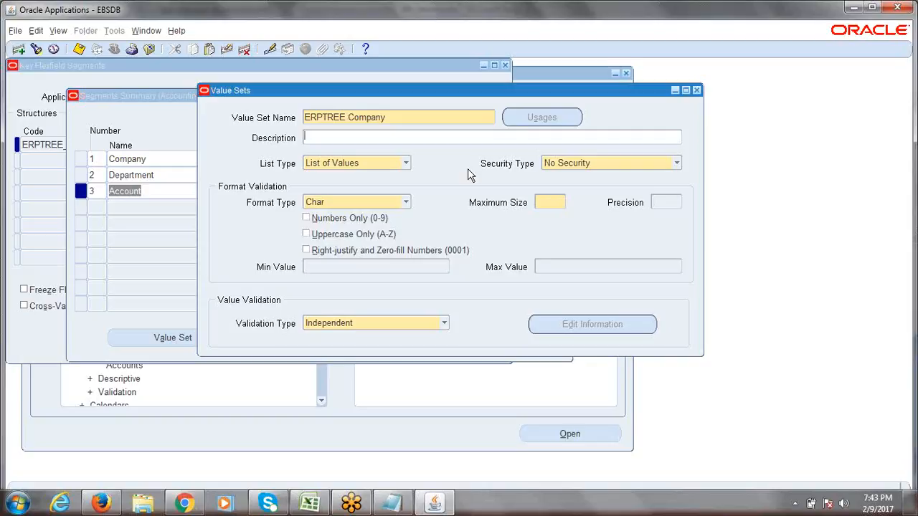
- Set the ERPTREE Company value set's Maximum Size to 4
{"action": "left_click", "coordinate": [407, 121]}
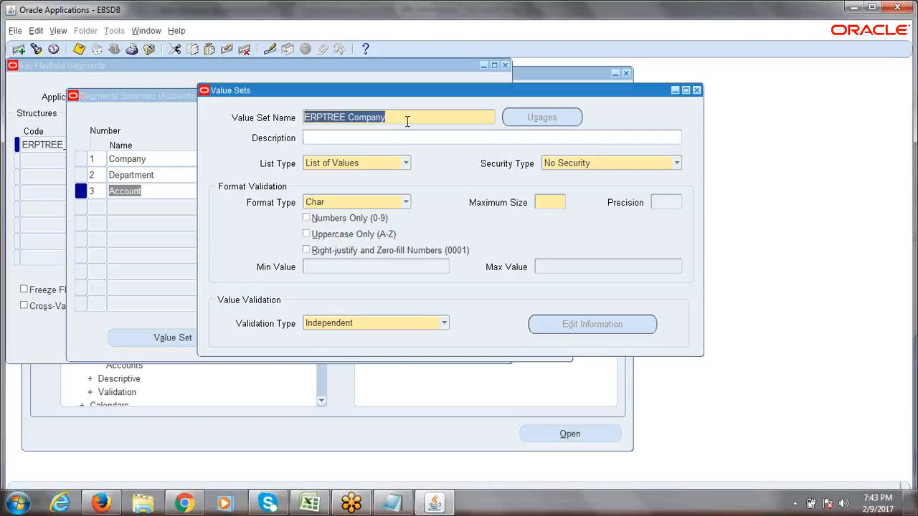
{"action": "left_click", "coordinate": [406, 121]}
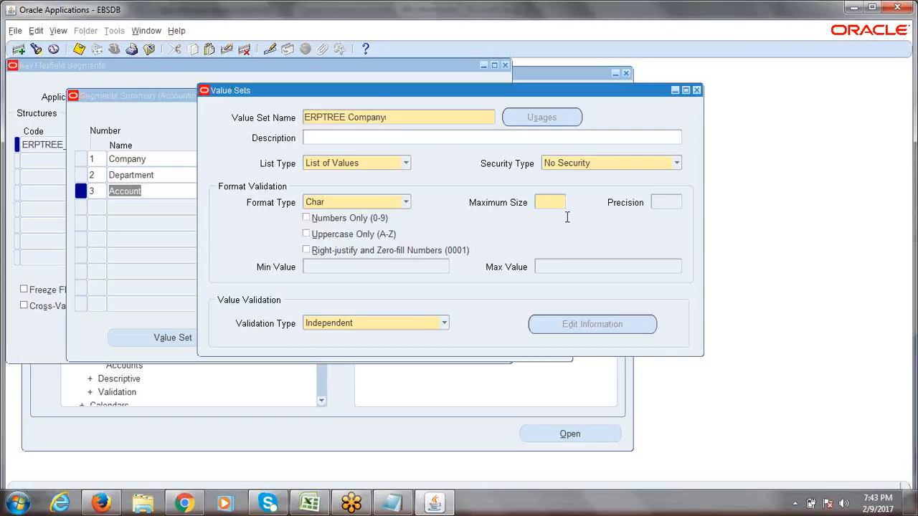
{"action": "left_click", "coordinate": [550, 202]}
{"action": "type", "text": "1"}
{"action": "left_click", "coordinate": [393, 119]}
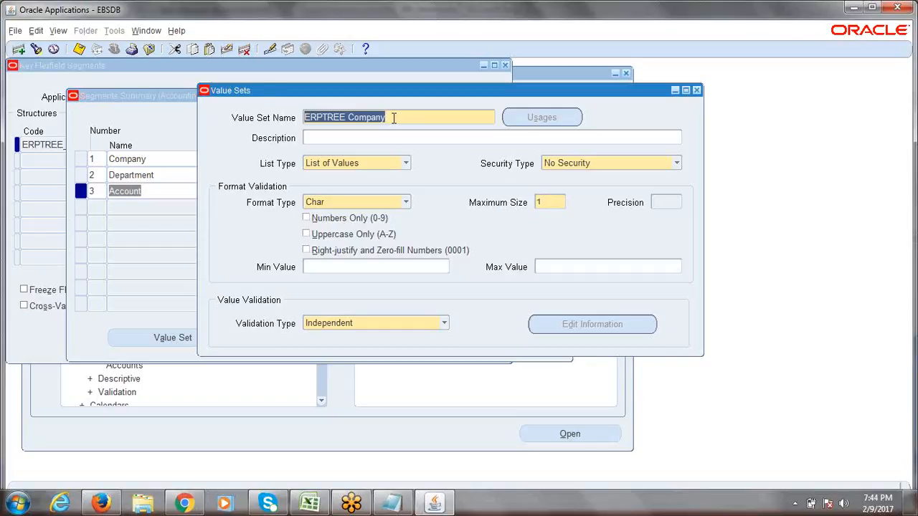
{"action": "left_click", "coordinate": [550, 204]}
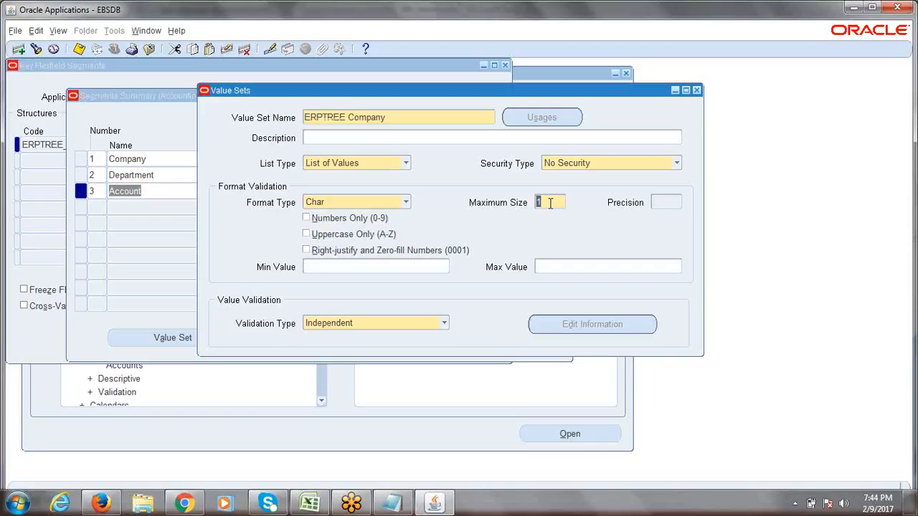
{"action": "type", "text": "2"}
{"action": "key", "text": "BackSpace"}
{"action": "key", "text": "BackSpace"}
{"action": "type", "text": "3"}
{"action": "key", "text": "BackSpace"}
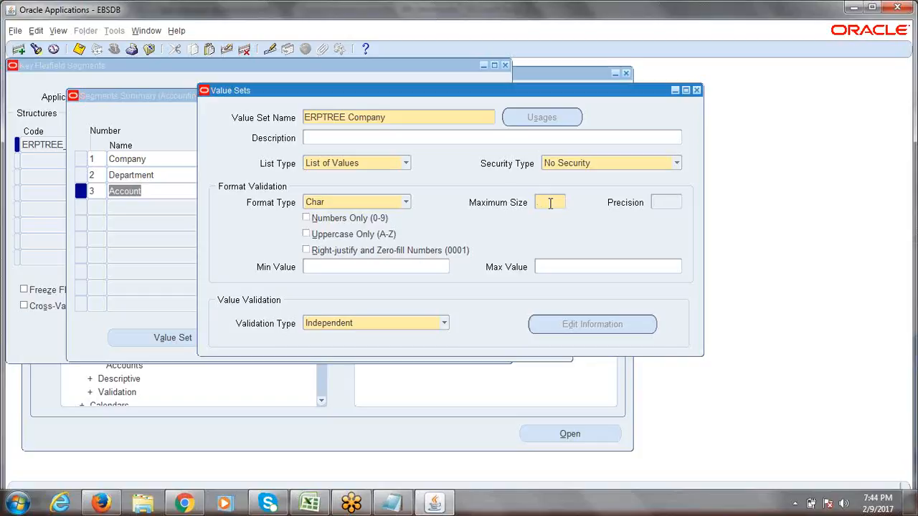
{"action": "type", "text": "4"}
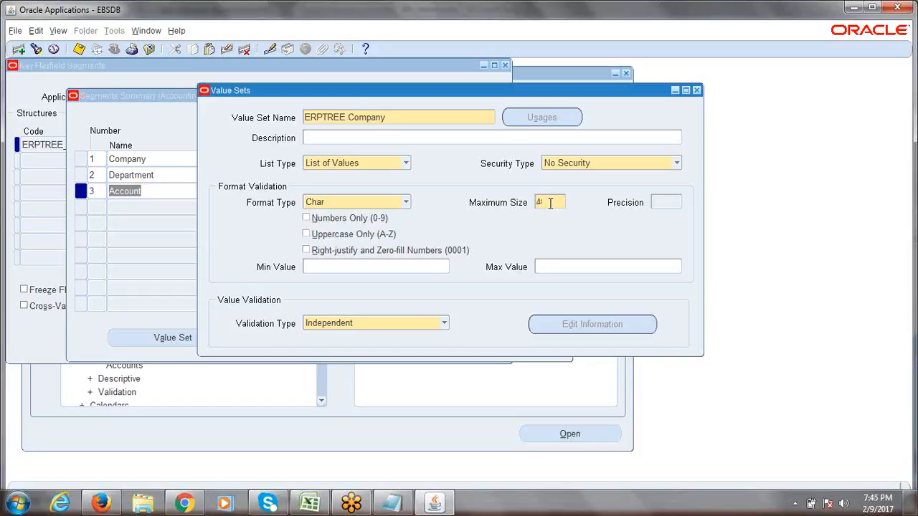
- Open a blank Notepad document from the Windows Start menu
{"action": "left_click_drag", "start_coordinate": [550, 203], "coordinate": [531, 206]}
{"action": "left_click", "coordinate": [21, 506]}
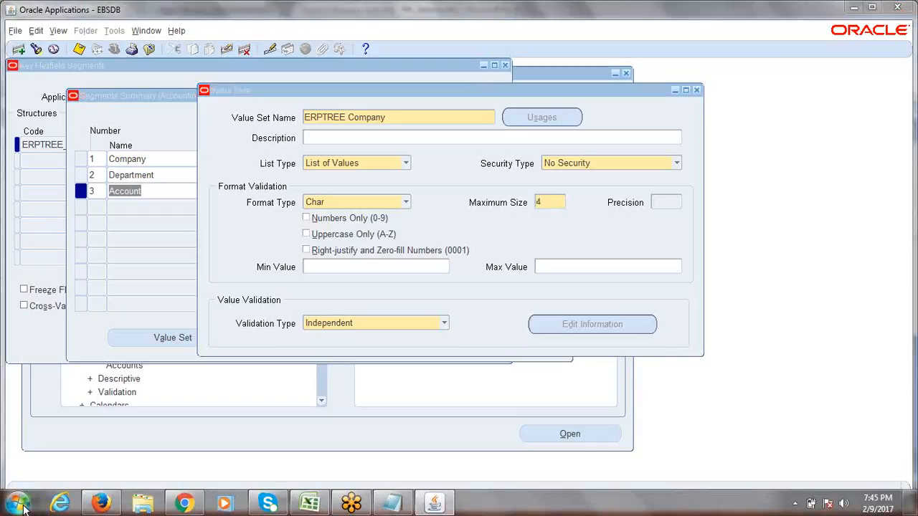
{"action": "left_click", "coordinate": [54, 213]}
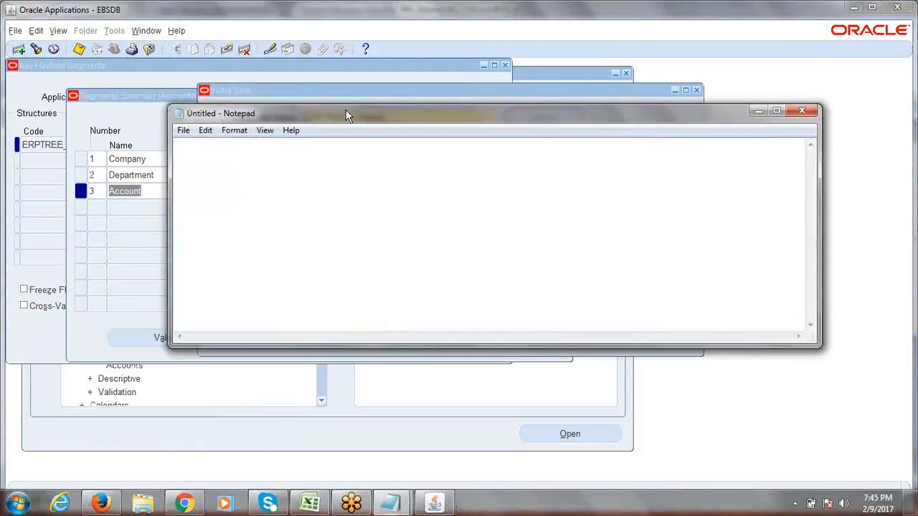
- Write the sample codes 1, 2000, 150 and 10 on separate lines in Notepad
{"action": "left_click_drag", "start_coordinate": [343, 112], "coordinate": [350, 239]}
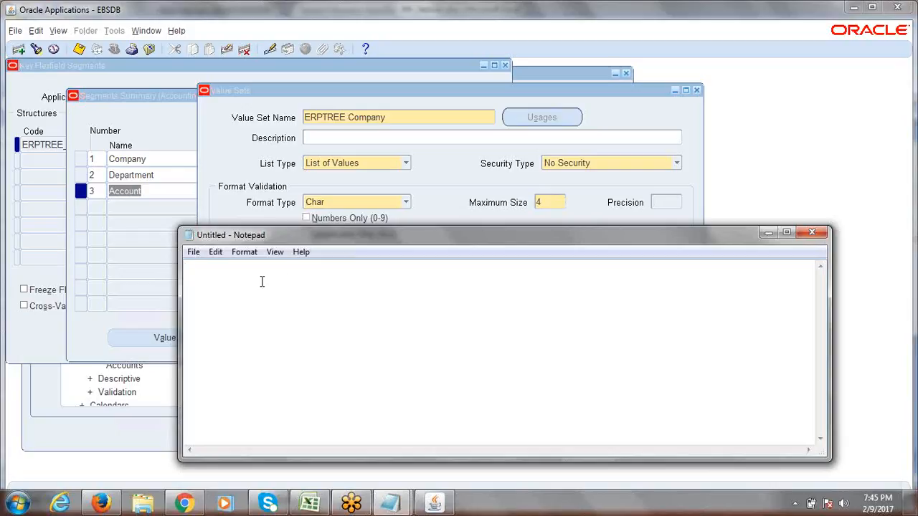
{"action": "type", "text": "1"}
{"action": "key", "text": "Return"}
{"action": "type", "text": "2000"}
{"action": "key", "text": "Return"}
{"action": "type", "text": "150"}
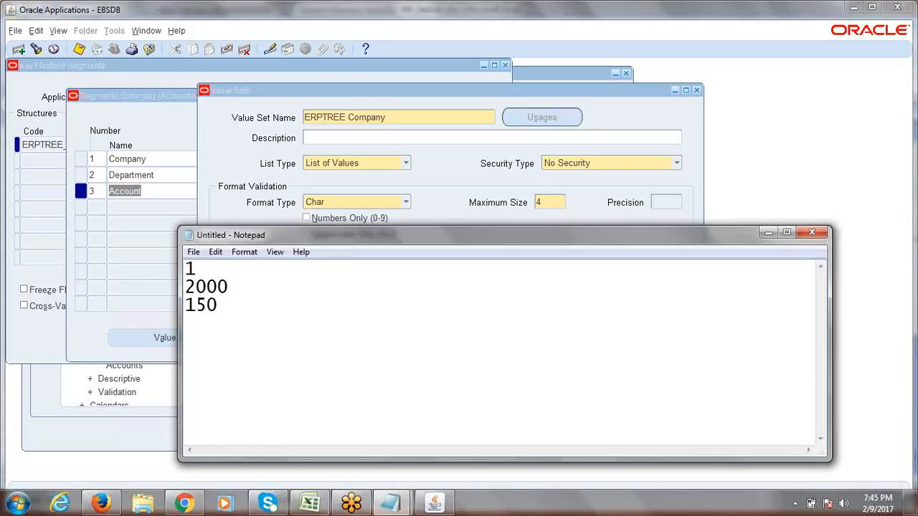
{"action": "key", "text": "Return"}
{"action": "type", "text": "10"}
- Zero-pad the codes to four digits: 0001, 2000, 0150, 0010
{"action": "type", "text": "000"}
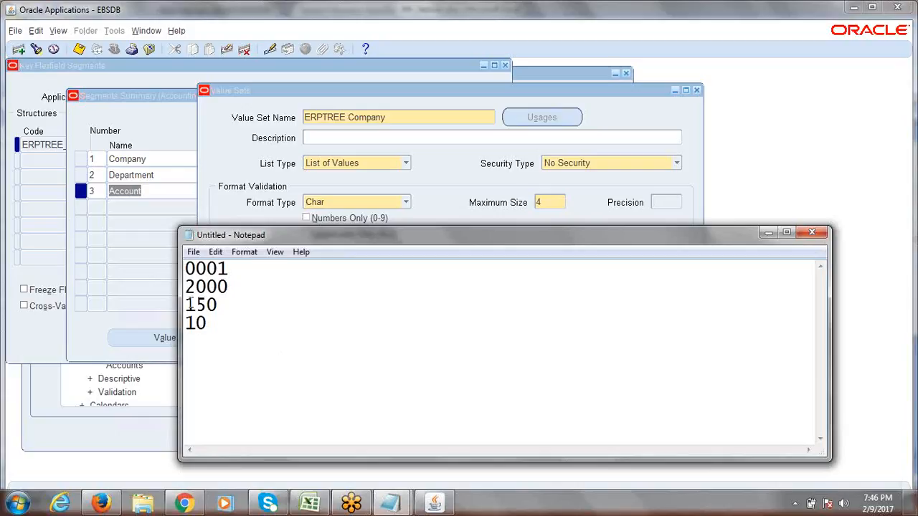
{"action": "left_click_drag", "start_coordinate": [185, 286], "coordinate": [186, 307]}
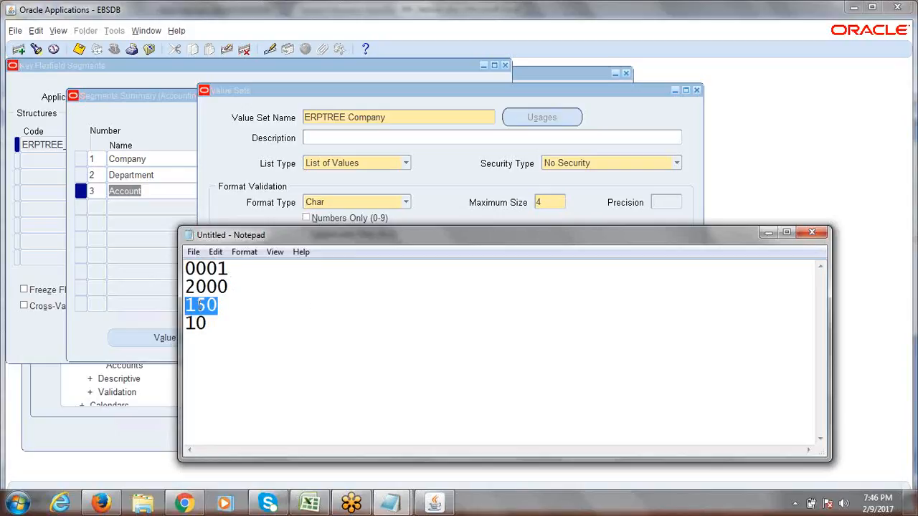
{"action": "left_click", "coordinate": [188, 306]}
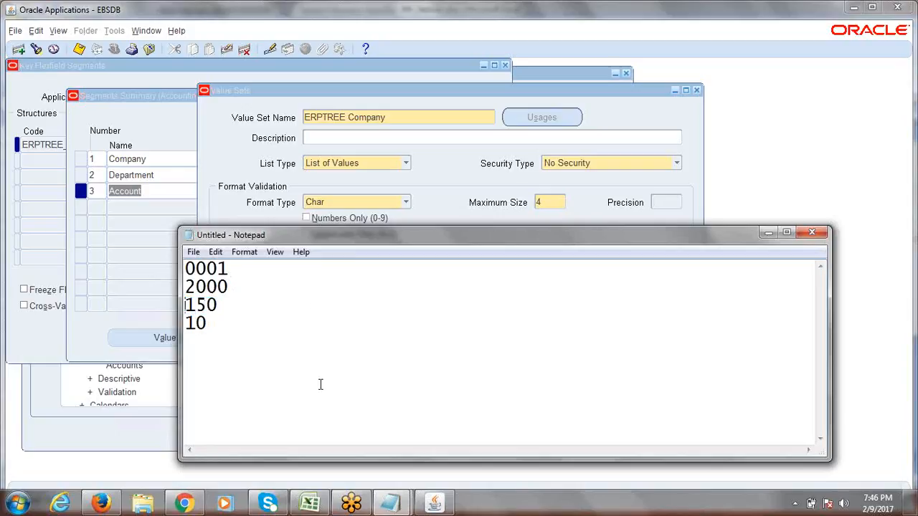
{"action": "type", "text": "0"}
{"action": "type", "text": "00"}
{"action": "left_click_drag", "start_coordinate": [231, 324], "coordinate": [189, 268]}
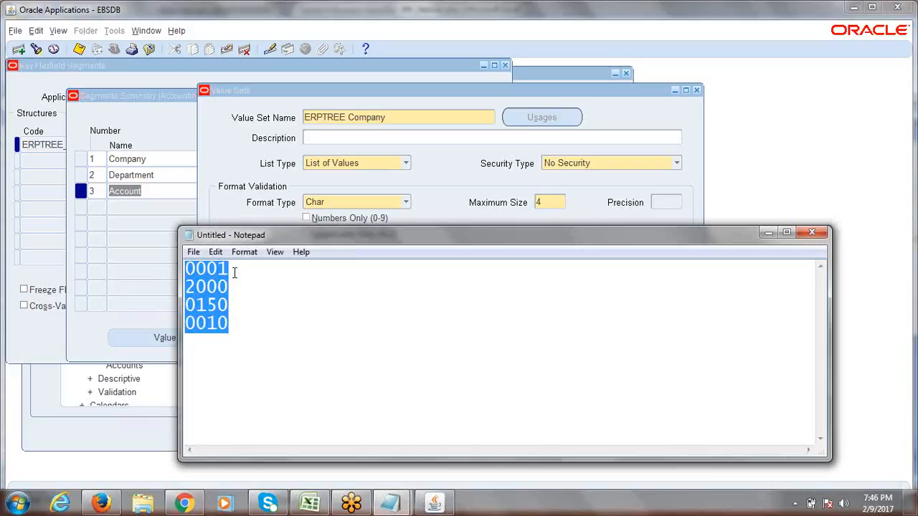
{"action": "left_click", "coordinate": [234, 273]}
{"action": "left_click_drag", "start_coordinate": [217, 268], "coordinate": [181, 269]}
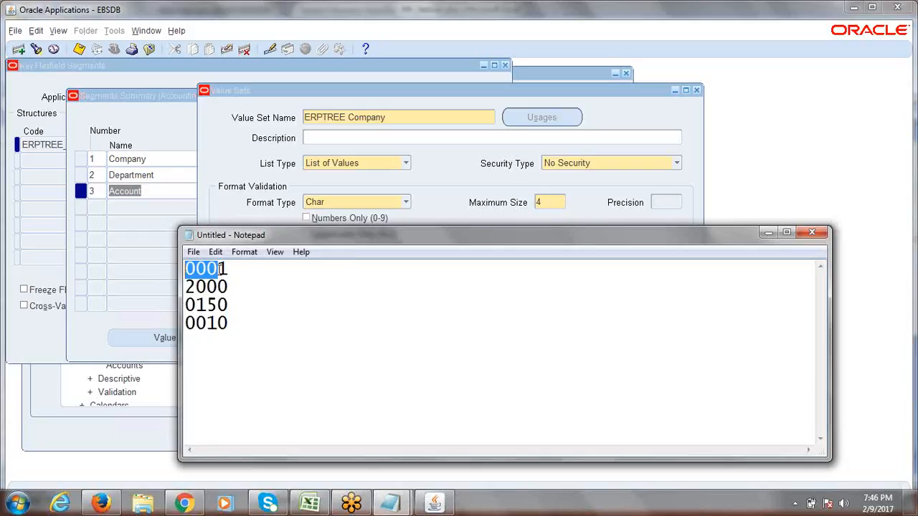
{"action": "left_click", "coordinate": [219, 323]}
{"action": "left_click_drag", "start_coordinate": [218, 322], "coordinate": [181, 323]}
{"action": "left_click", "coordinate": [207, 323]}
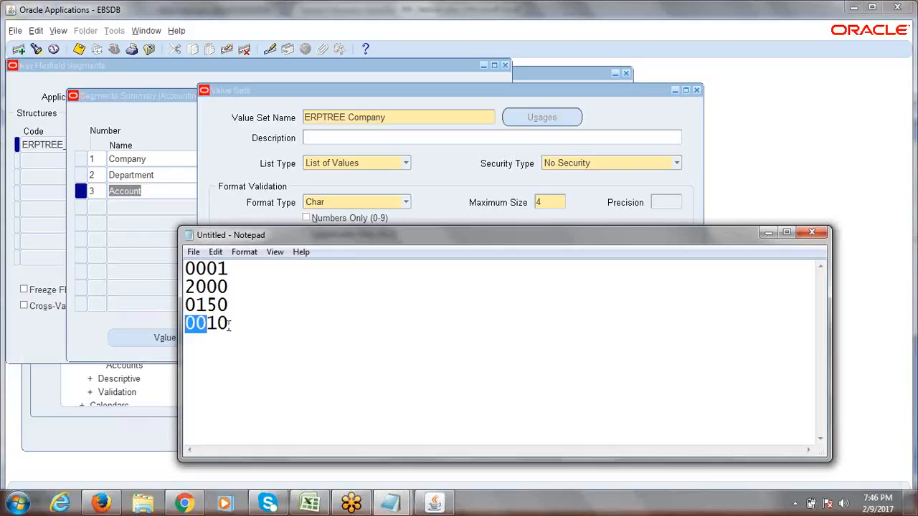
{"action": "left_click", "coordinate": [459, 190]}
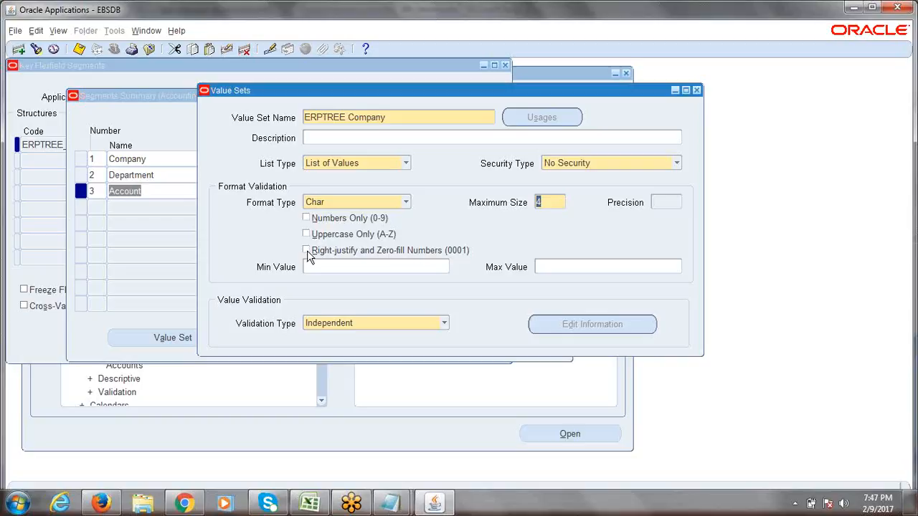
- Turn on Right-justify and Zero-fill Numbers for the ERPTREE Company value set
{"action": "left_click", "coordinate": [307, 252]}
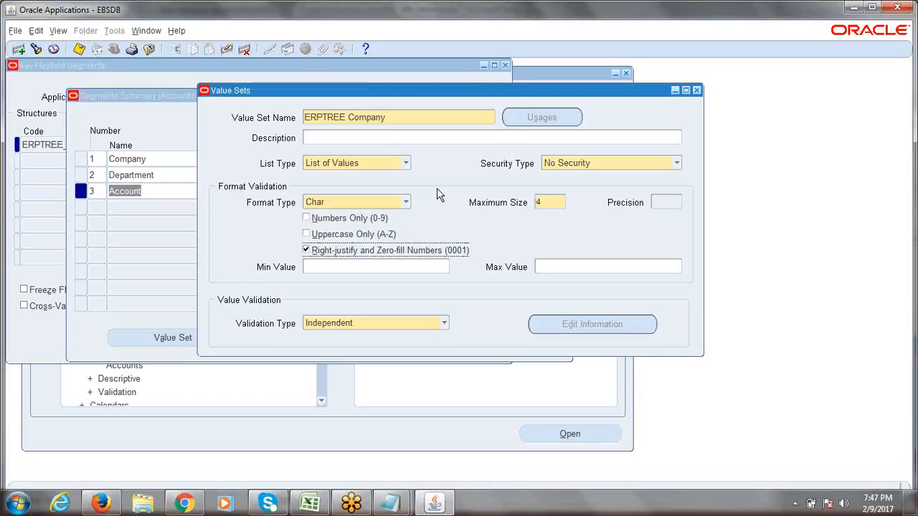
{"action": "key", "text": "alt+Tab"}
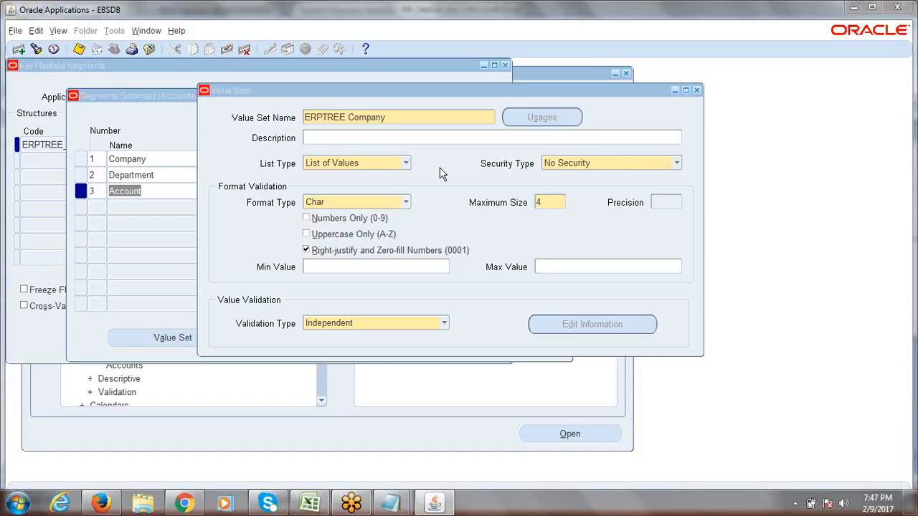
{"action": "left_click", "coordinate": [401, 115]}
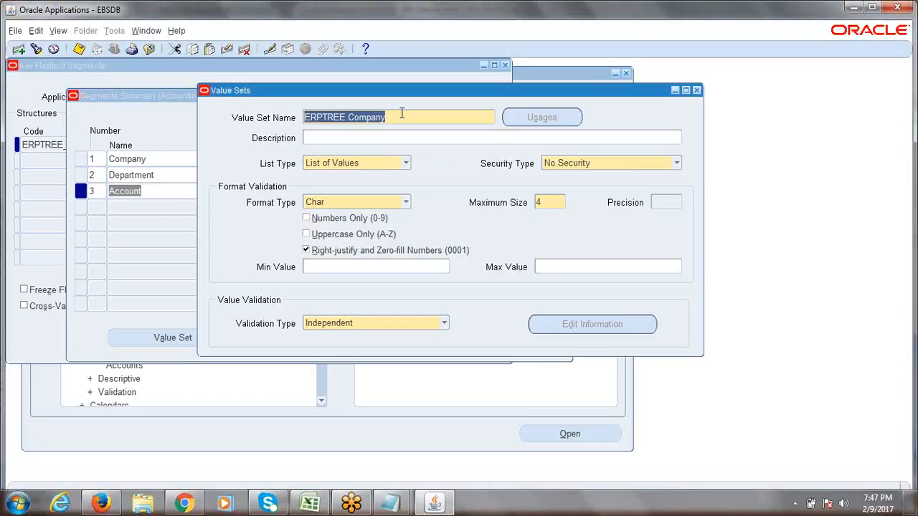
{"action": "left_click", "coordinate": [402, 115]}
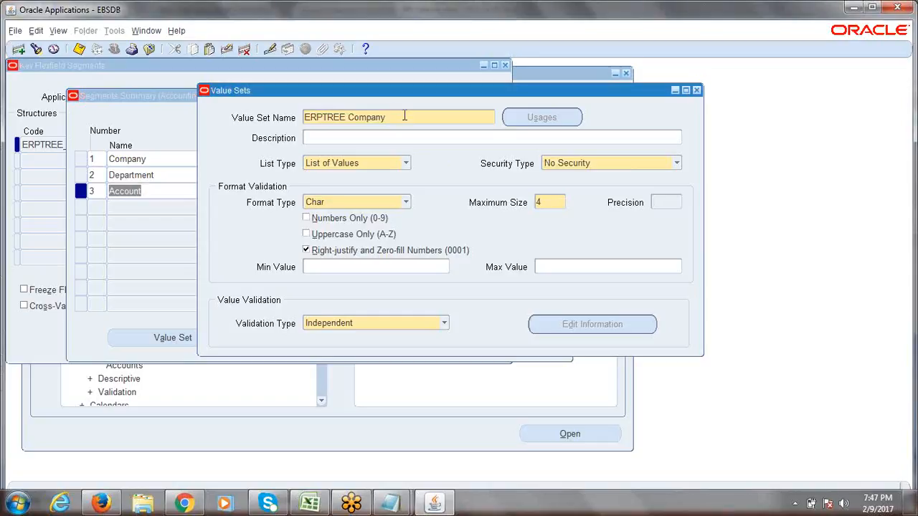
{"action": "left_click_drag", "start_coordinate": [393, 117], "coordinate": [305, 119]}
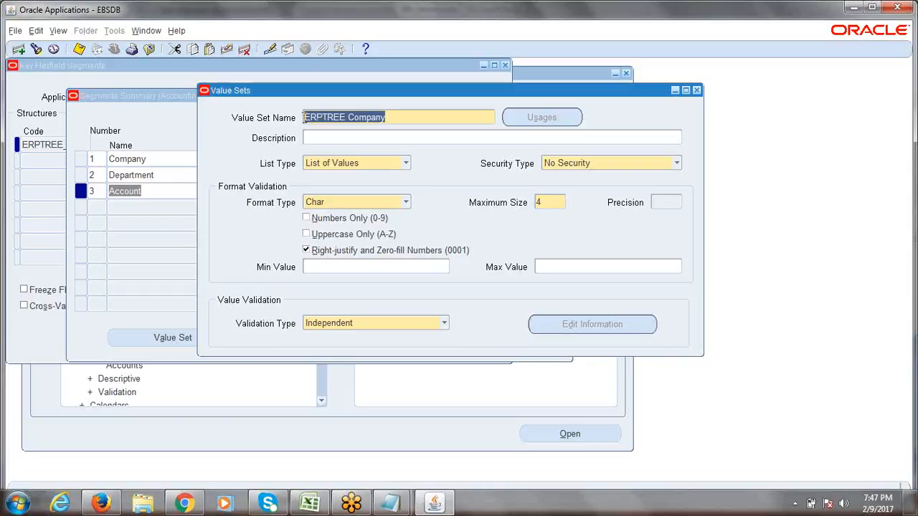
- Keep Maximum Size at 4 and save the ERPTREE Company value set
{"action": "left_click", "coordinate": [550, 208]}
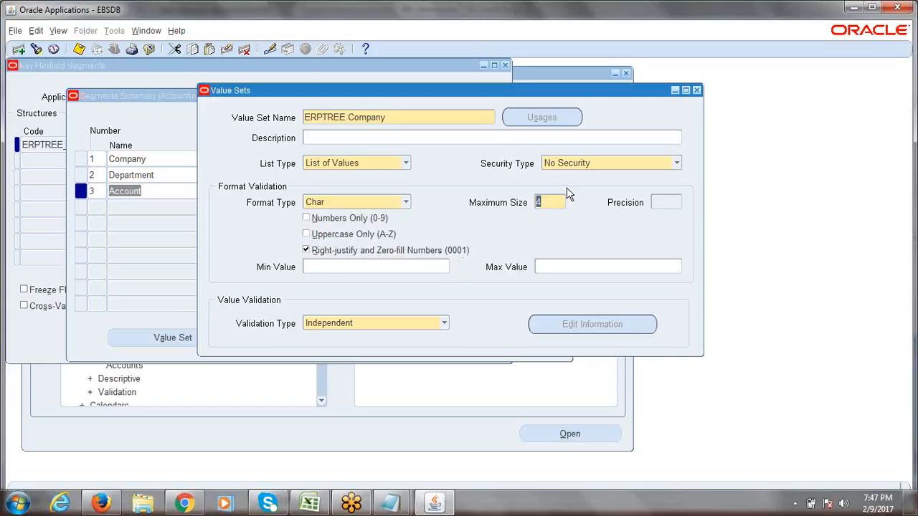
{"action": "left_click", "coordinate": [550, 200]}
{"action": "left_click_drag", "start_coordinate": [550, 202], "coordinate": [532, 206]}
{"action": "type", "text": "6"}
{"action": "key", "text": "BackSpace"}
{"action": "type", "text": "4"}
{"action": "left_click", "coordinate": [394, 123]}
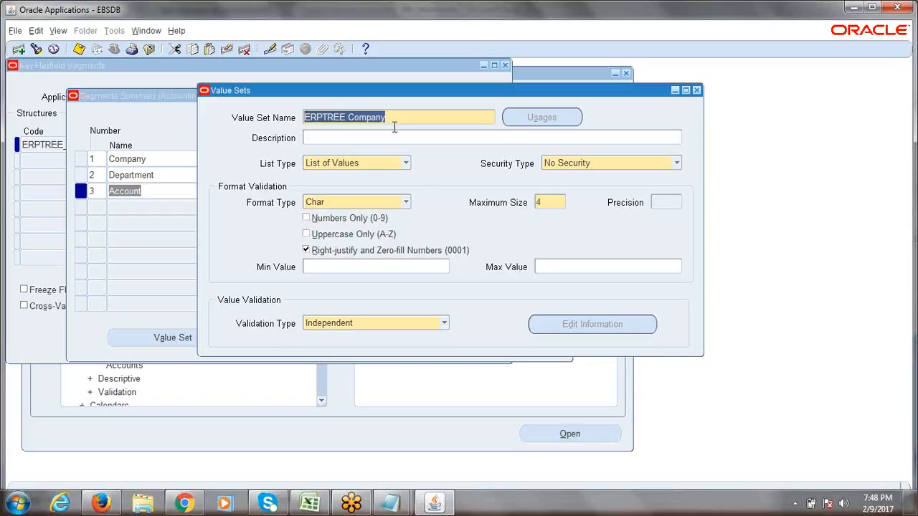
{"action": "left_click", "coordinate": [550, 205]}
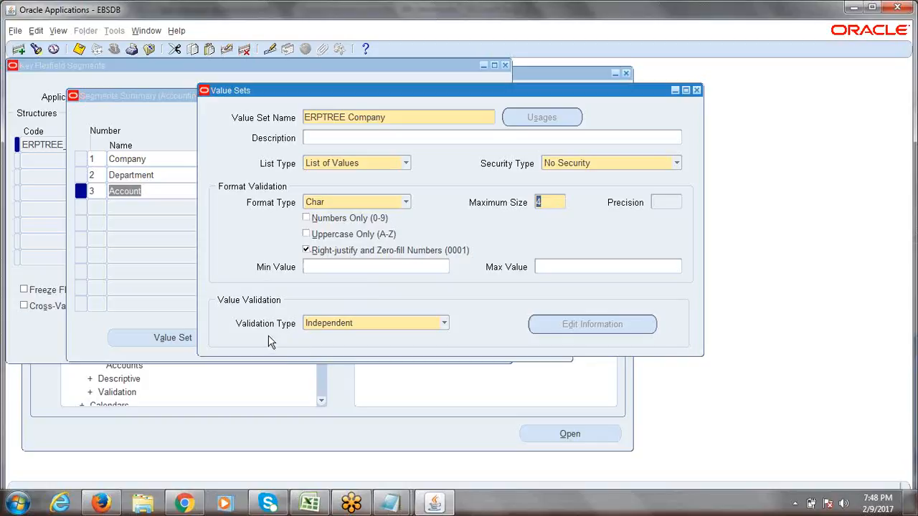
{"action": "left_click", "coordinate": [389, 119]}
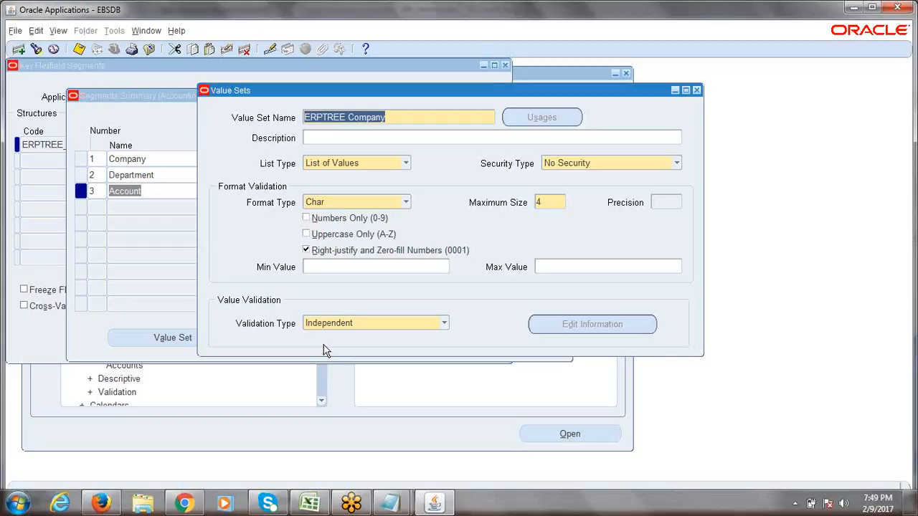
{"action": "left_click", "coordinate": [396, 118]}
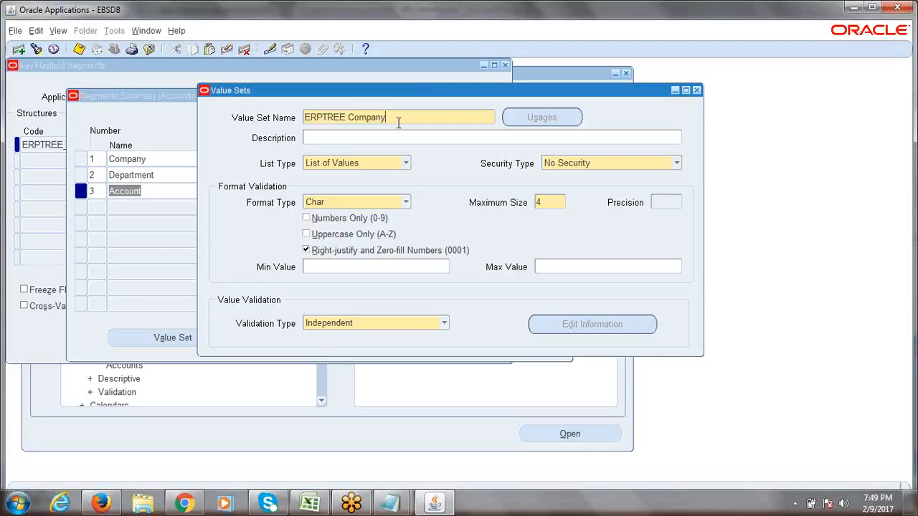
{"action": "left_click_drag", "start_coordinate": [362, 91], "coordinate": [317, 93]}
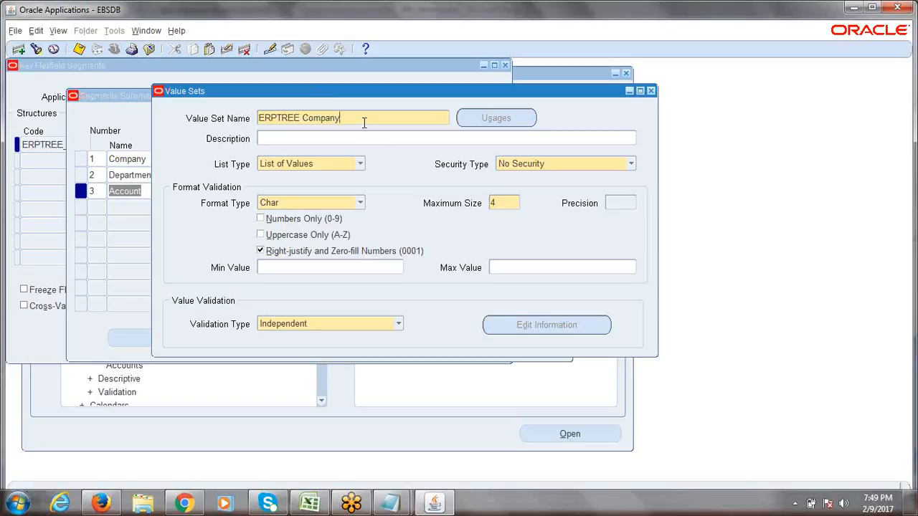
{"action": "key", "text": "ctrl+s"}
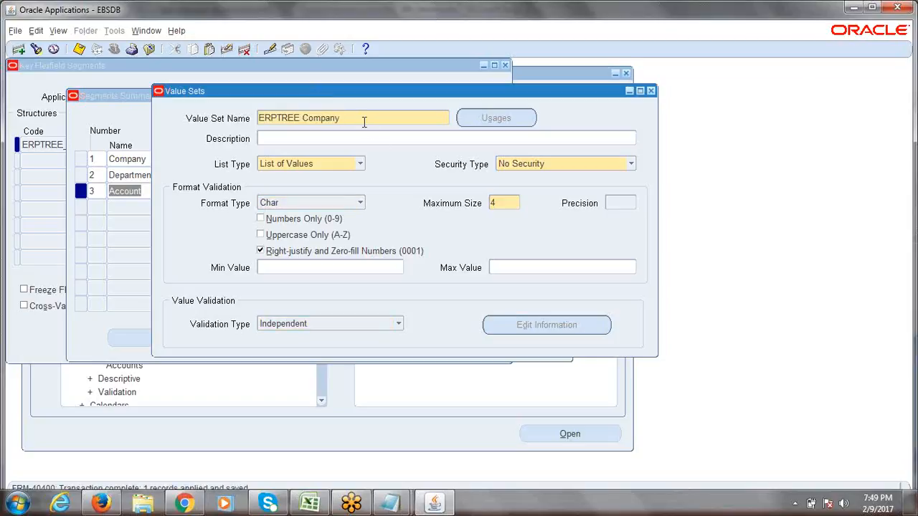
{"action": "key", "text": "ctrl+s"}
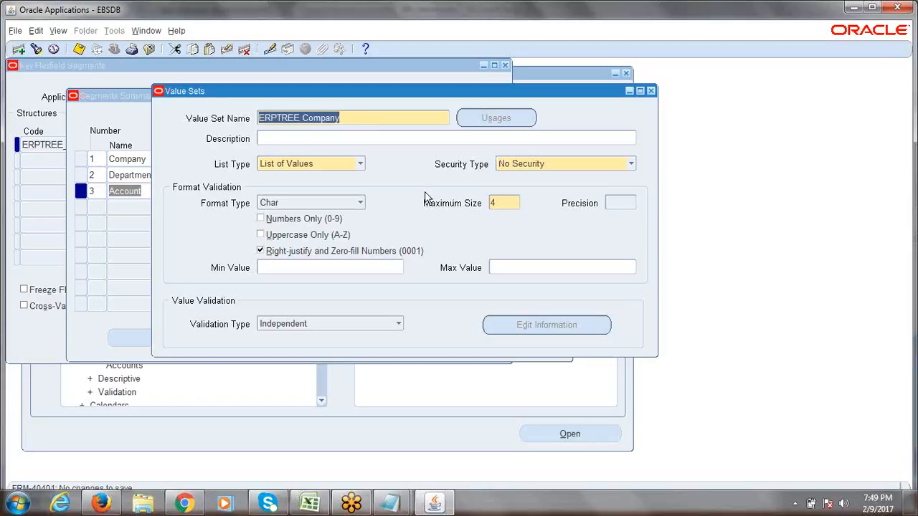
{"action": "left_click", "coordinate": [385, 120]}
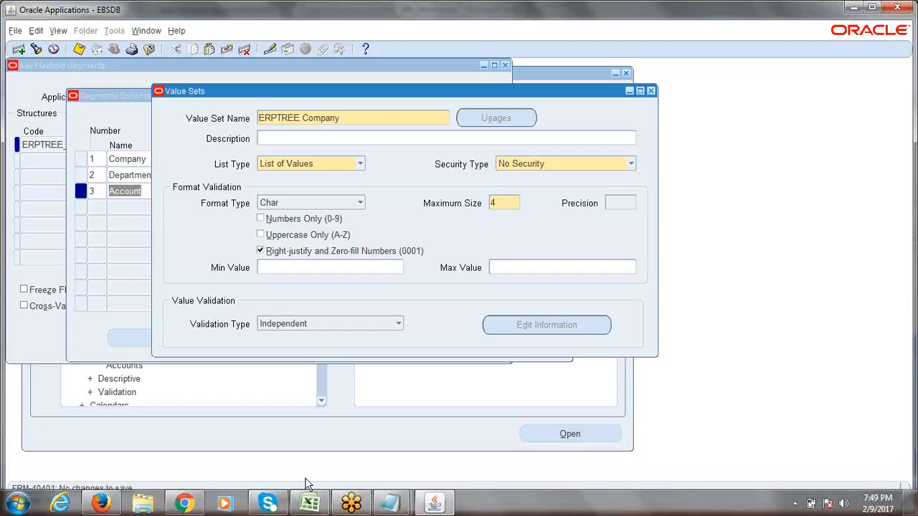
{"action": "left_click", "coordinate": [309, 503]}
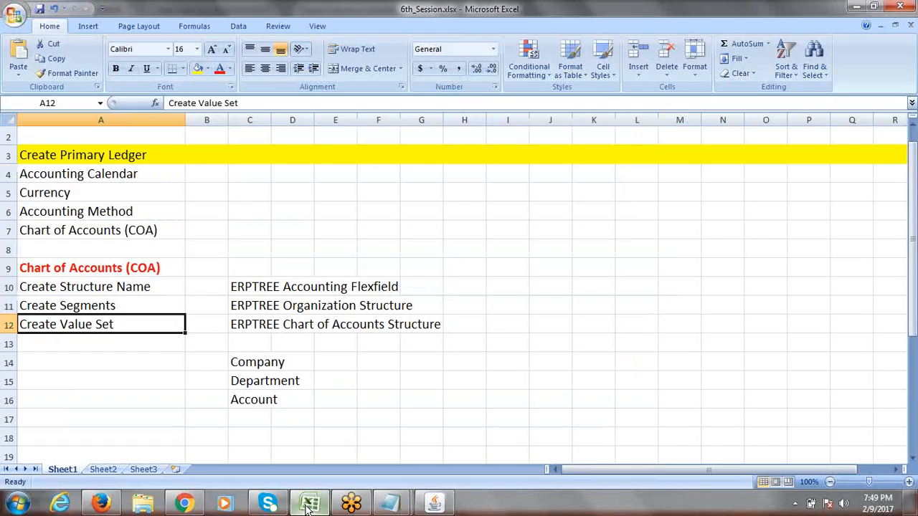
{"action": "left_click", "coordinate": [257, 382]}
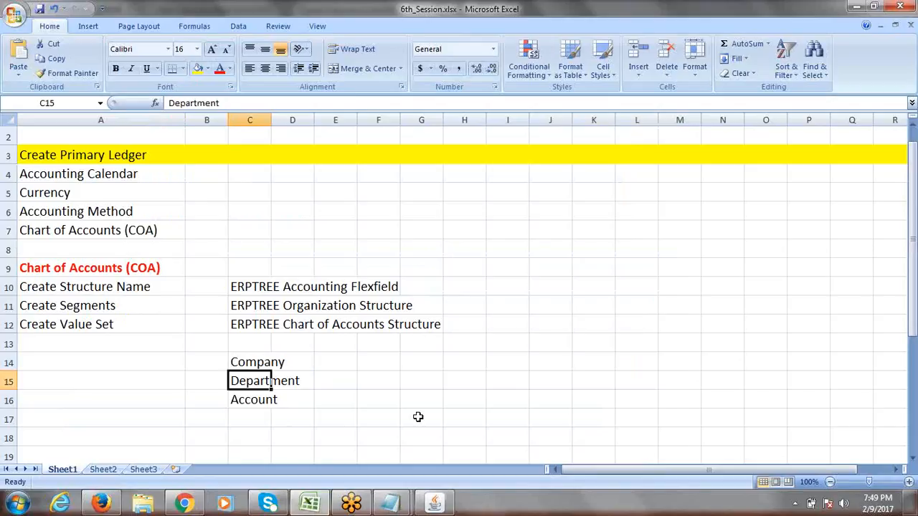
{"action": "key", "text": "alt+Tab"}
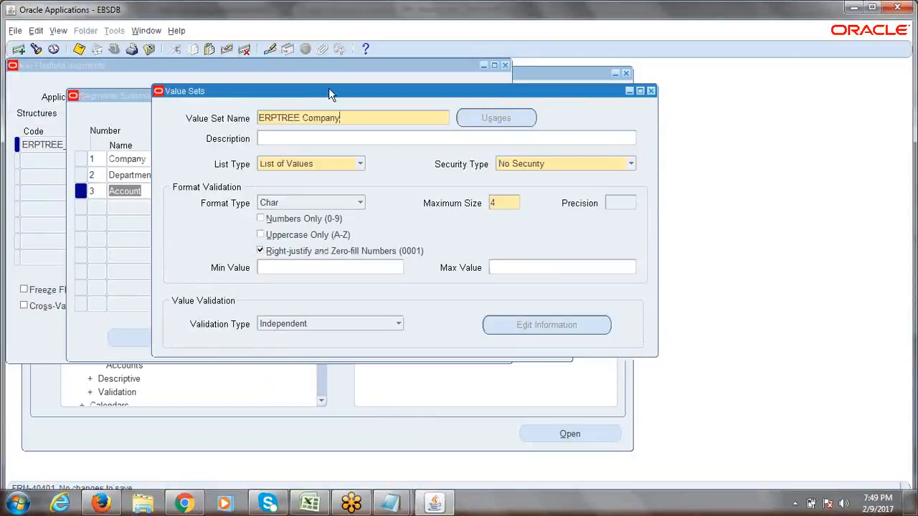
{"action": "left_click_drag", "start_coordinate": [328, 91], "coordinate": [258, 93]}
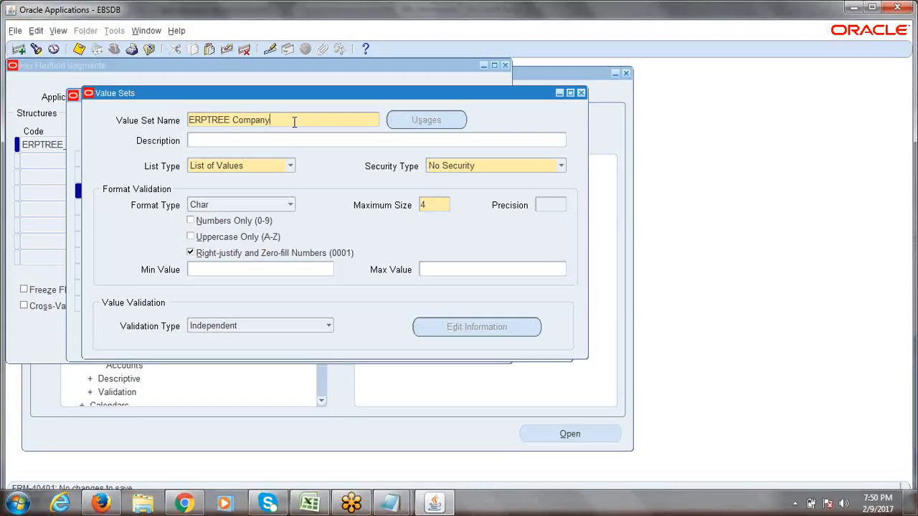
{"action": "left_click", "coordinate": [20, 50]}
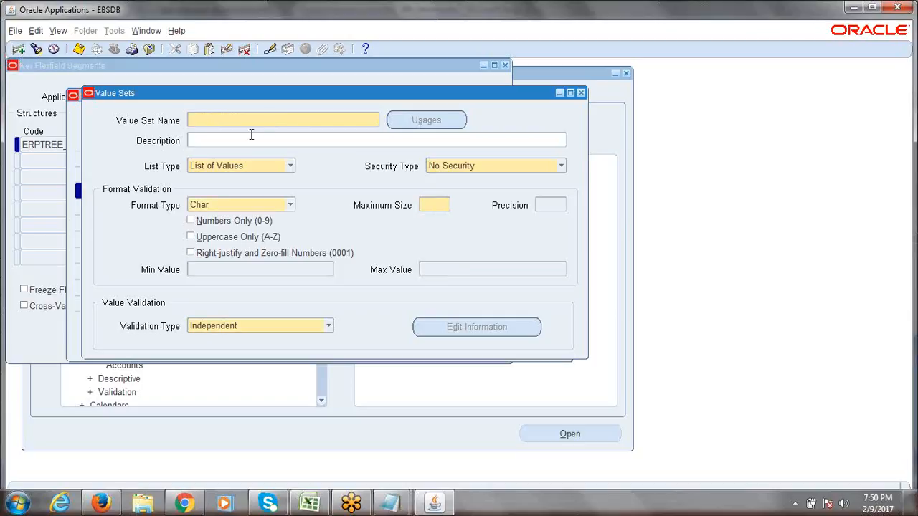
- Name the new value set 'ERPTREE Department'
{"action": "type", "text": "ERPTREE Department"}
{"action": "left_click", "coordinate": [251, 139]}
{"action": "left_click", "coordinate": [288, 122]}
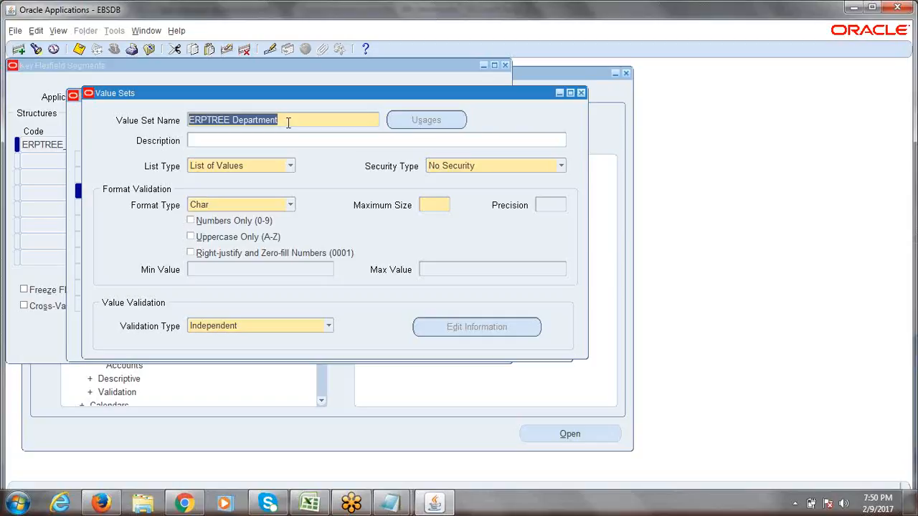
- Give it Maximum Size 4, Right-justify and Zero-fill, Independent validation, and save
{"action": "left_click", "coordinate": [438, 205]}
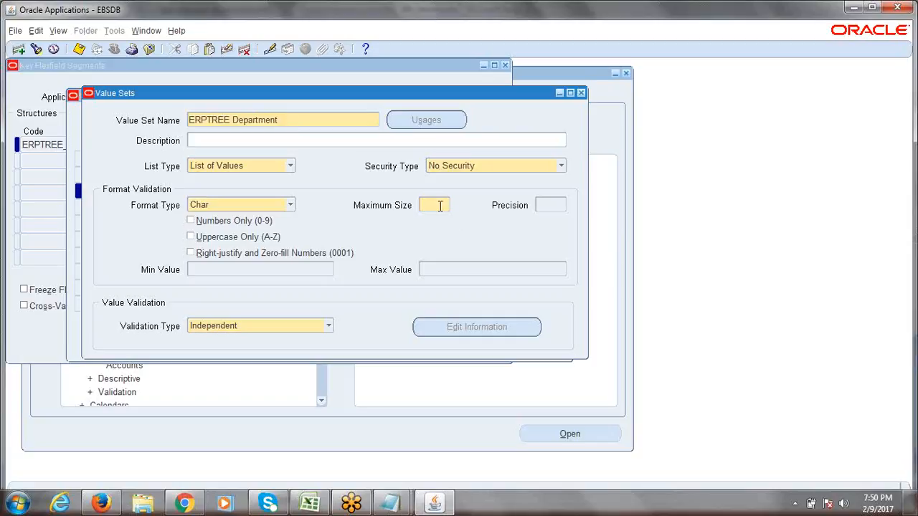
{"action": "type", "text": "2"}
{"action": "key", "text": "BackSpace"}
{"action": "type", "text": "4"}
{"action": "left_click", "coordinate": [190, 255]}
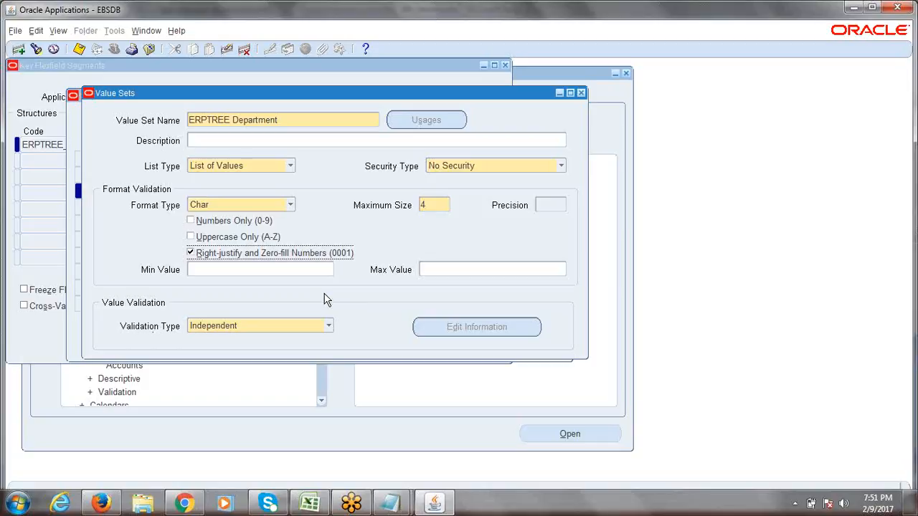
{"action": "left_click", "coordinate": [328, 327]}
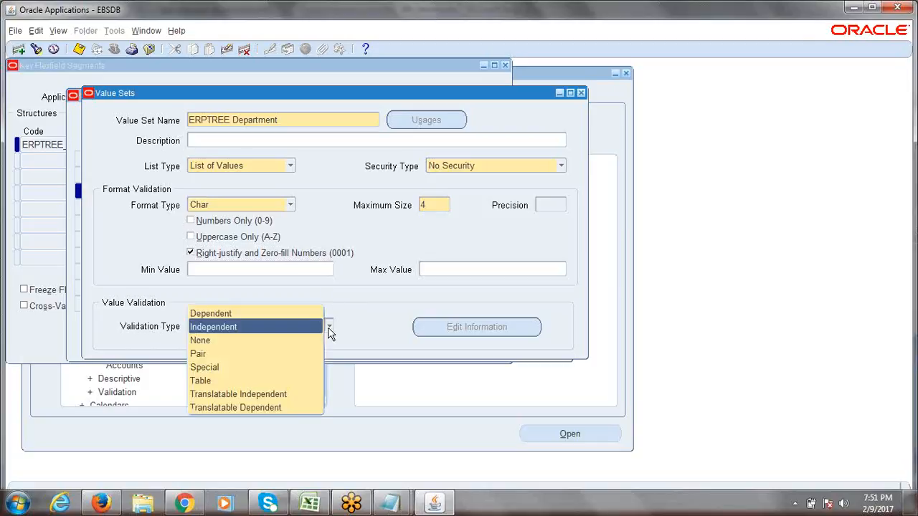
{"action": "left_click", "coordinate": [351, 317]}
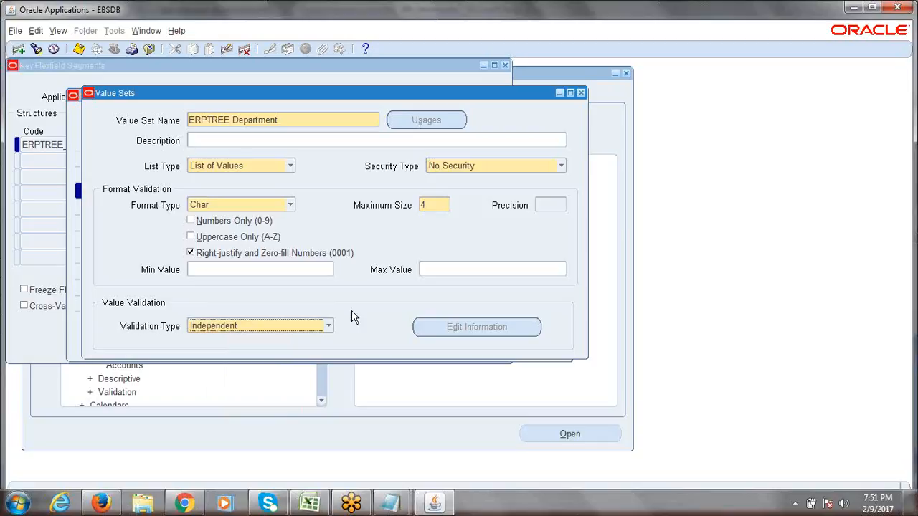
{"action": "key", "text": "ctrl+s"}
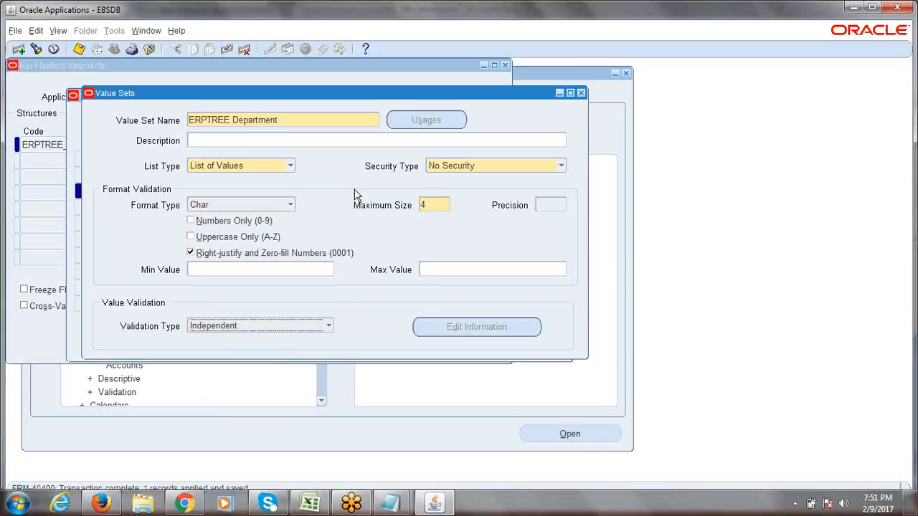
- Check the next segment name, Account, in the Excel checklist
{"action": "triple_click", "coordinate": [303, 119]}
{"action": "left_click", "coordinate": [310, 504]}
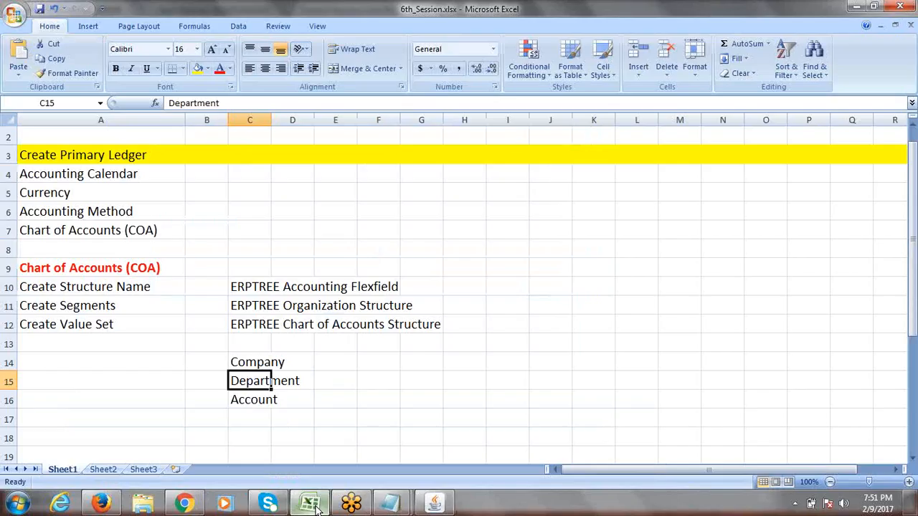
{"action": "left_click", "coordinate": [256, 405]}
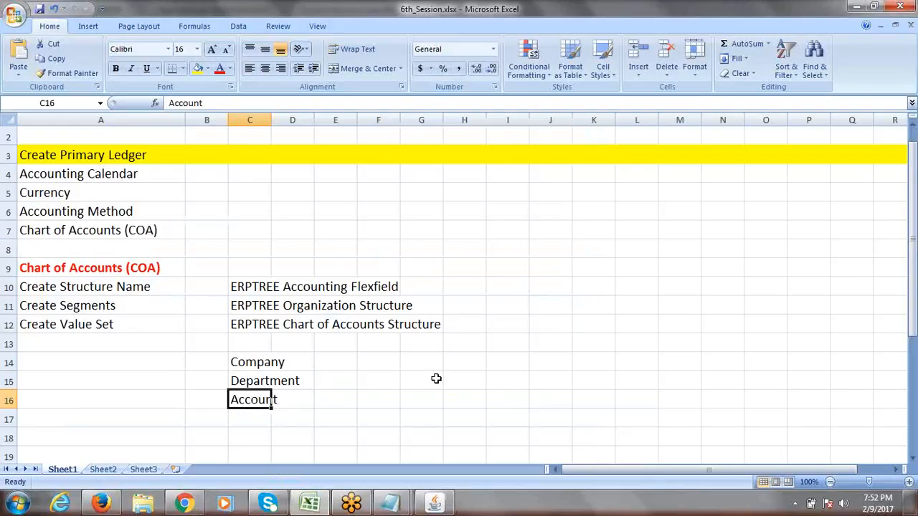
{"action": "key", "text": "alt+Tab"}
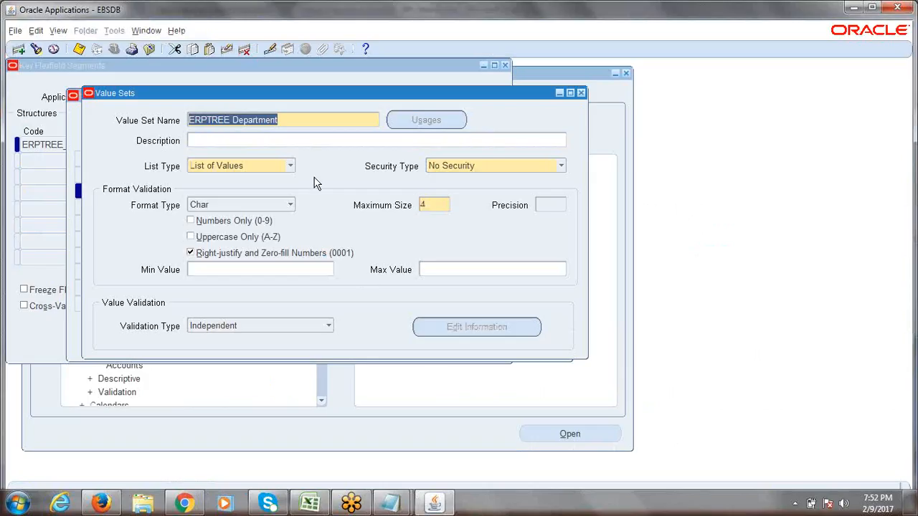
{"action": "left_click", "coordinate": [292, 120]}
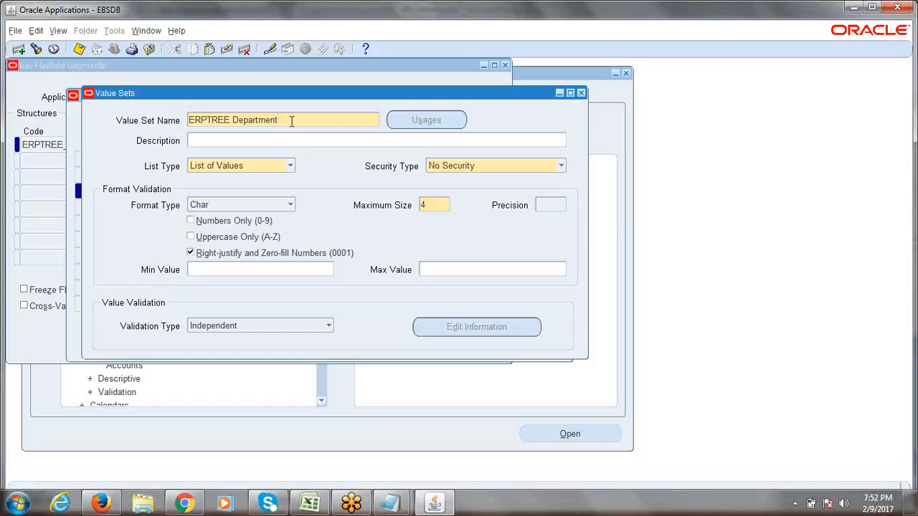
- Create and save an ERPTREE Account value set with Maximum Size 4 and zero-fill
{"action": "left_click", "coordinate": [19, 49]}
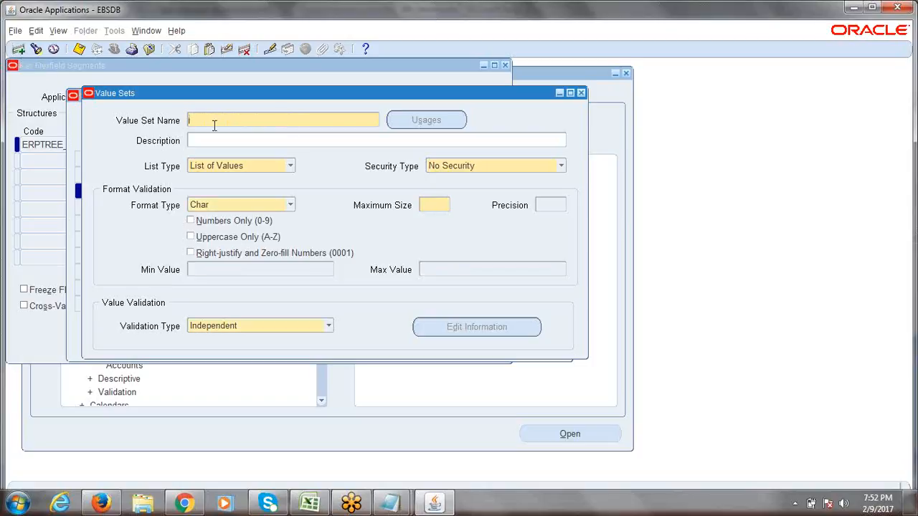
{"action": "type", "text": "ERPTREE Acccunt"}
{"action": "left_click", "coordinate": [437, 205]}
{"action": "type", "text": "4"}
{"action": "left_click", "coordinate": [191, 255]}
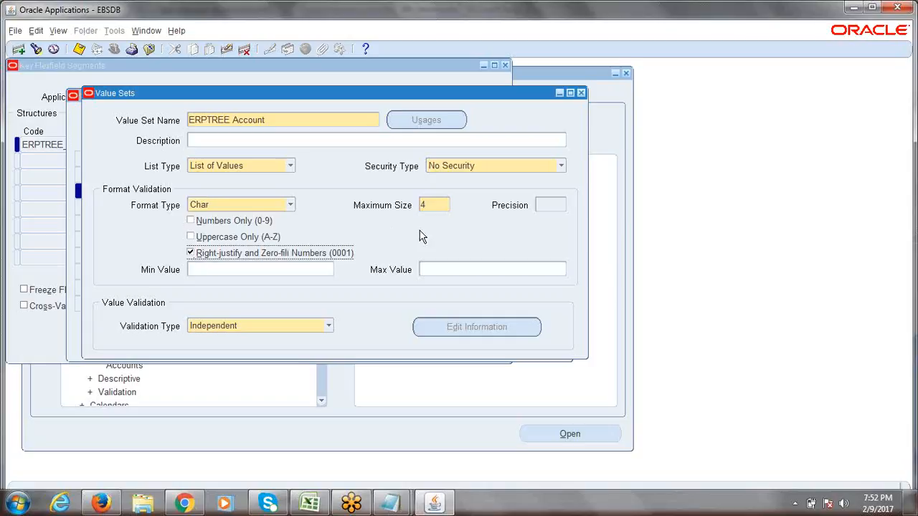
{"action": "key", "text": "ctrl+s"}
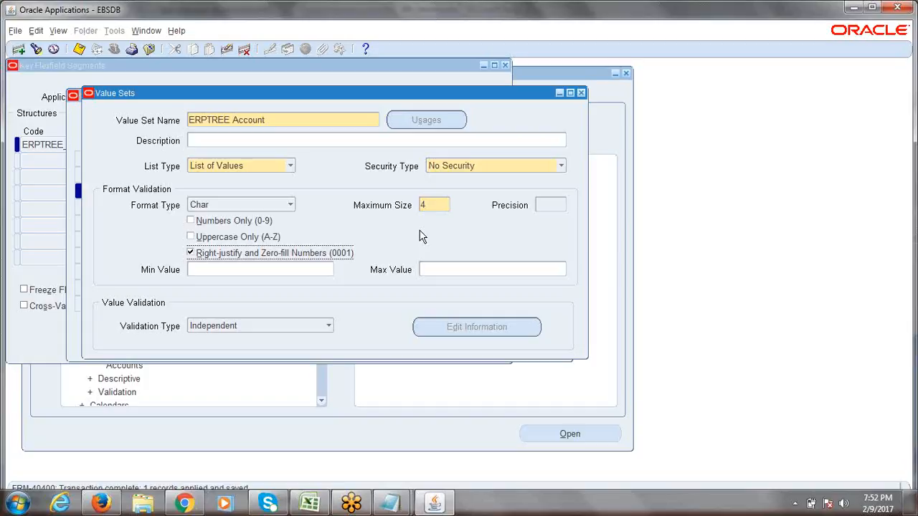
{"action": "left_click", "coordinate": [310, 503]}
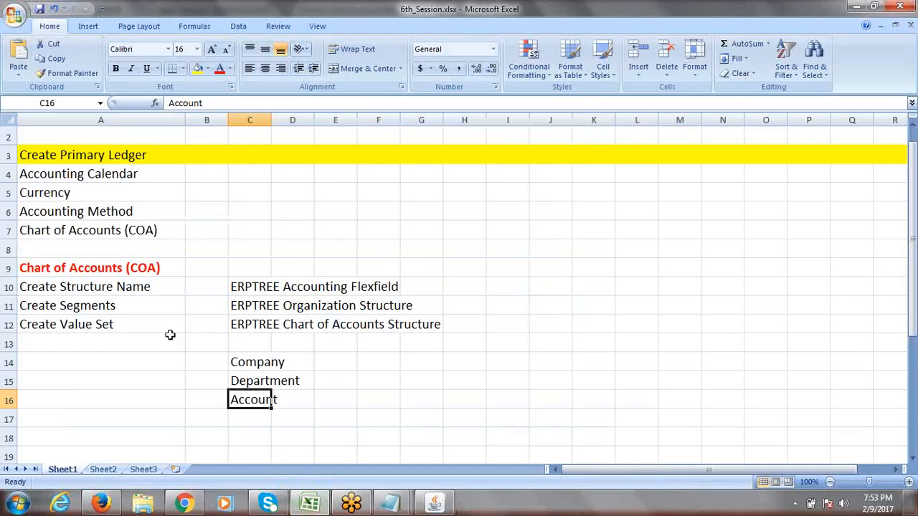
- Add 'Assign Value Sets to Segments' in checklist cell A13 below Create Value Set
{"action": "left_click", "coordinate": [86, 324]}
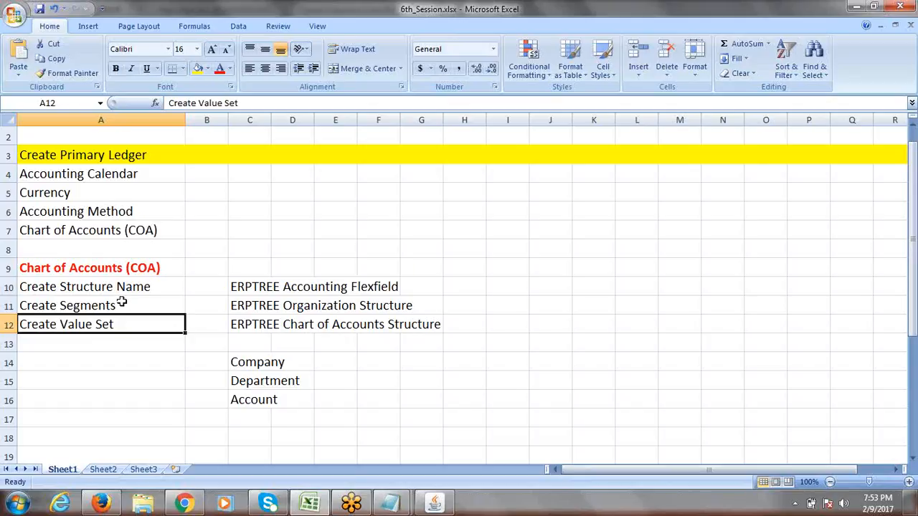
{"action": "left_click", "coordinate": [79, 336]}
{"action": "type", "text": "Assign "}
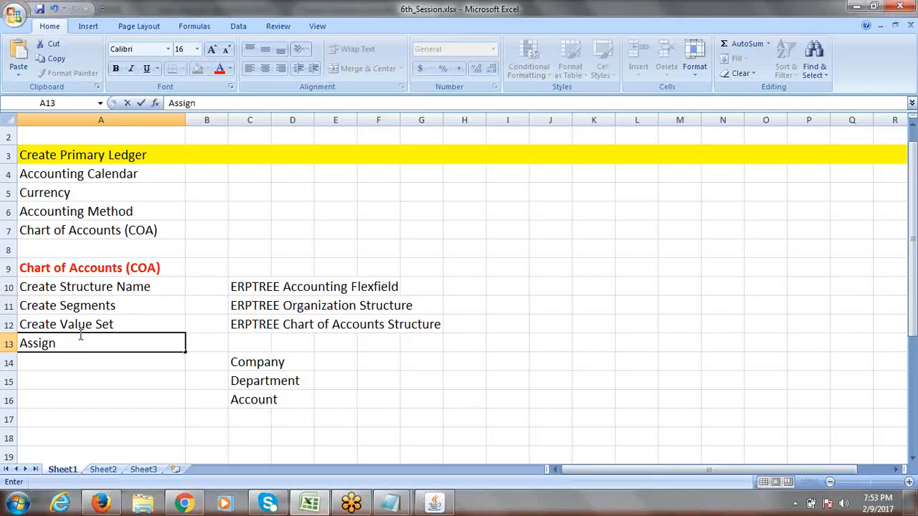
{"action": "type", "text": "Value Sets to S"}
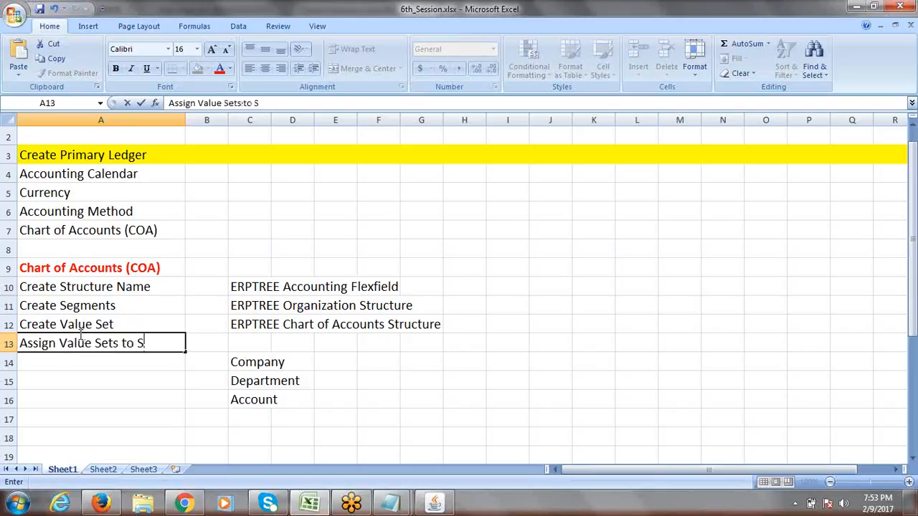
{"action": "type", "text": "egments"}
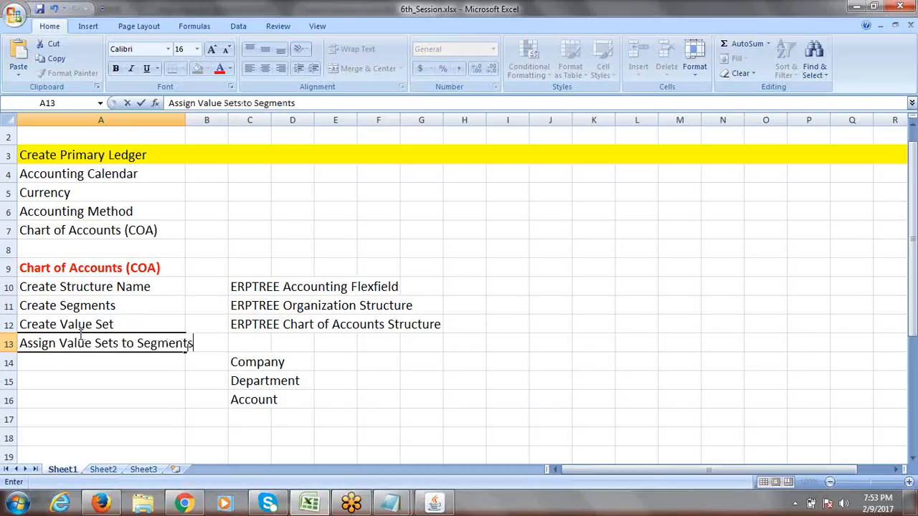
{"action": "left_click", "coordinate": [254, 347]}
{"action": "left_click", "coordinate": [312, 345]}
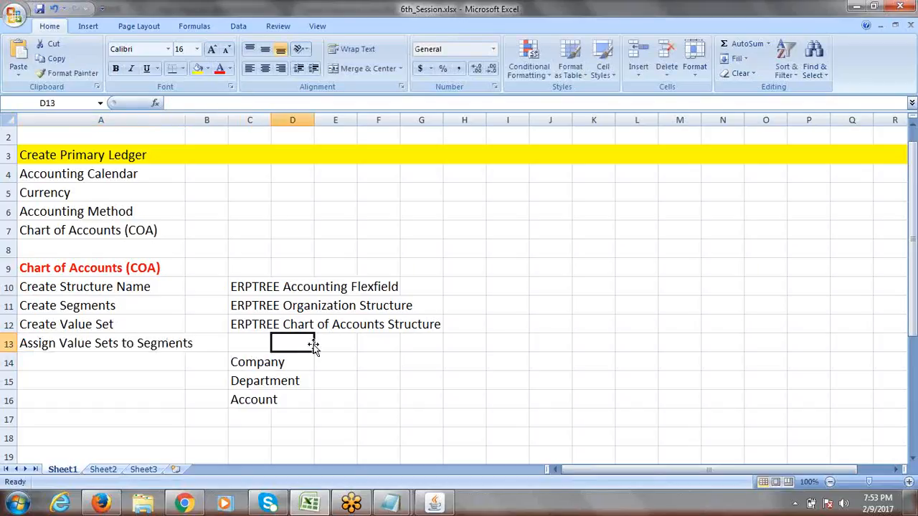
{"action": "left_click", "coordinate": [58, 346]}
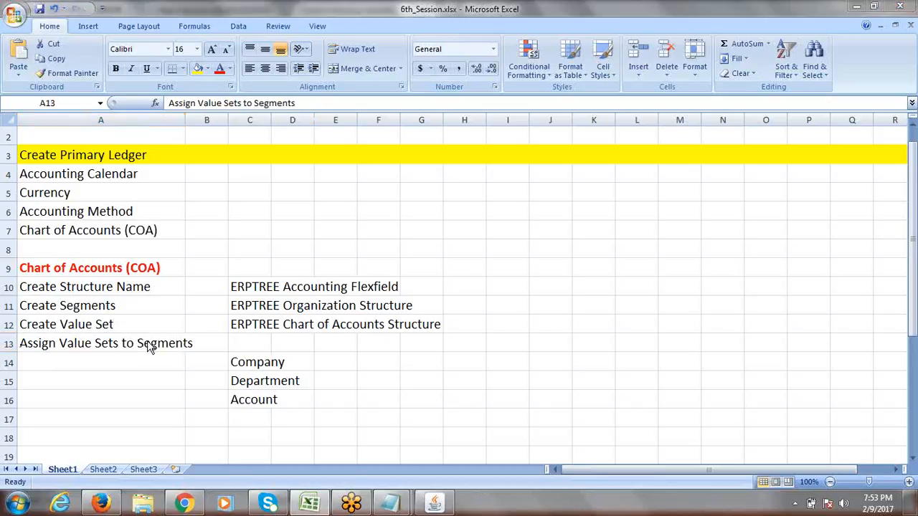
{"action": "key", "text": "alt+Tab"}
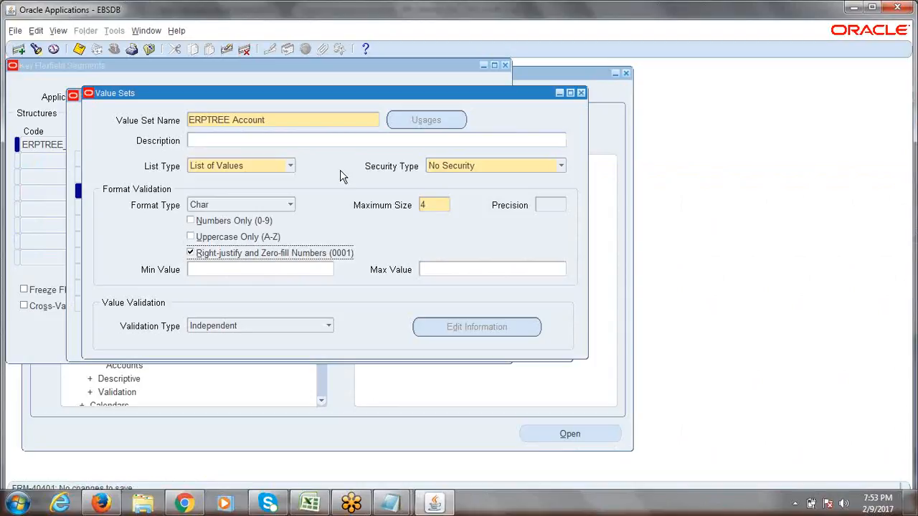
- Close the Value Sets form and review the Company, Department and Account segment rows
{"action": "left_click", "coordinate": [581, 93]}
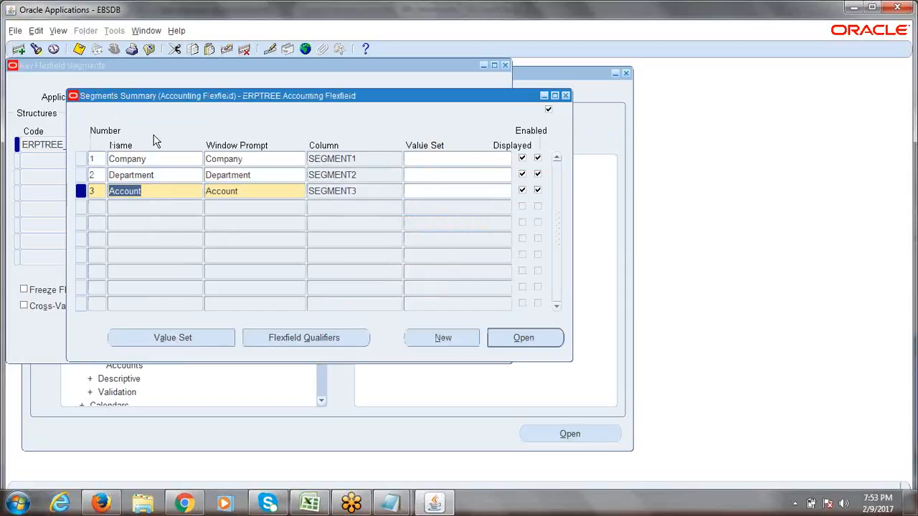
{"action": "left_click", "coordinate": [156, 162]}
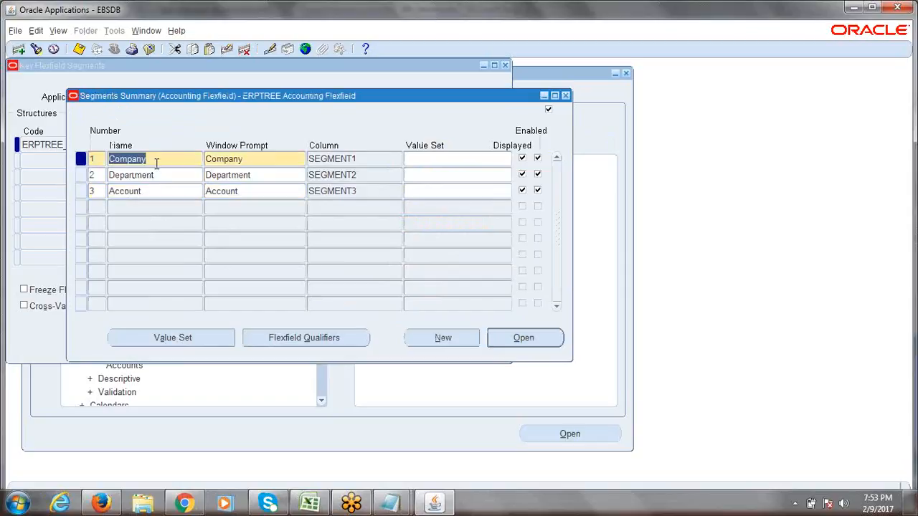
{"action": "left_click", "coordinate": [153, 174]}
{"action": "left_click", "coordinate": [159, 190]}
{"action": "left_click", "coordinate": [169, 160]}
{"action": "left_click", "coordinate": [165, 175]}
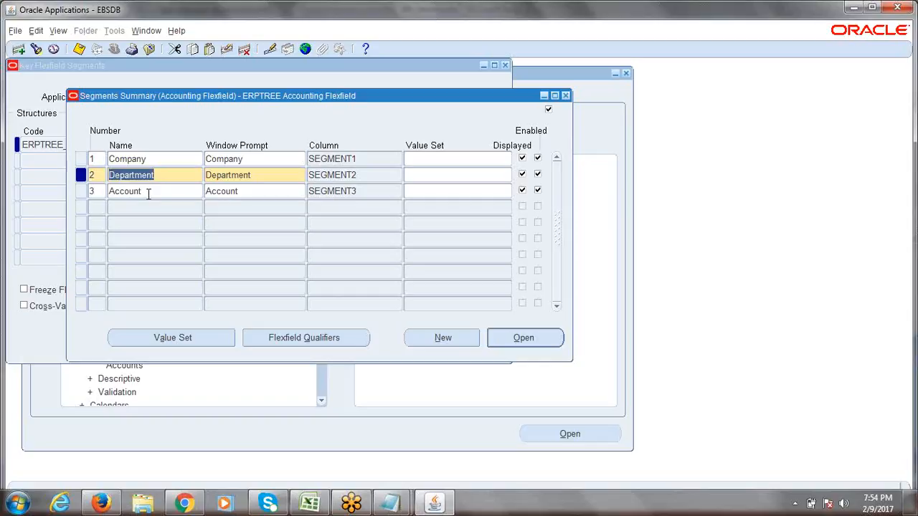
{"action": "left_click", "coordinate": [148, 193]}
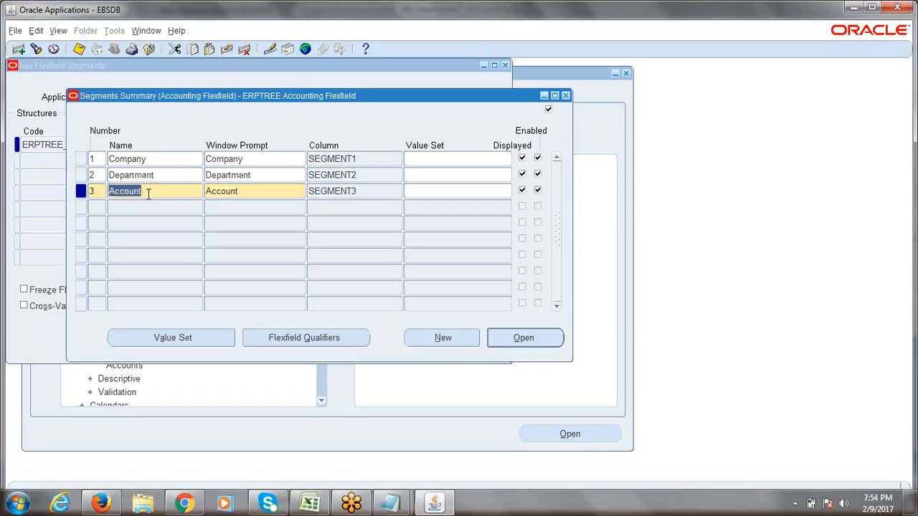
{"action": "left_click", "coordinate": [158, 160]}
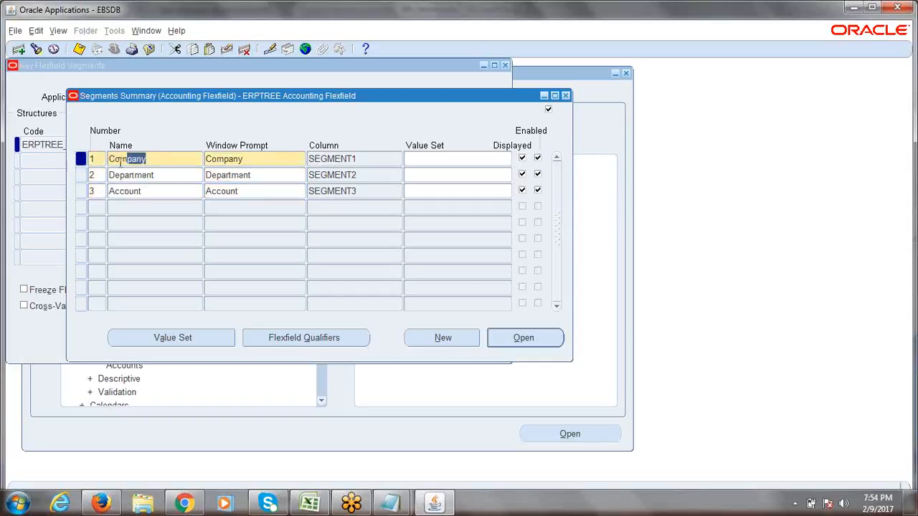
{"action": "left_click_drag", "start_coordinate": [152, 161], "coordinate": [95, 164]}
{"action": "left_click", "coordinate": [153, 159]}
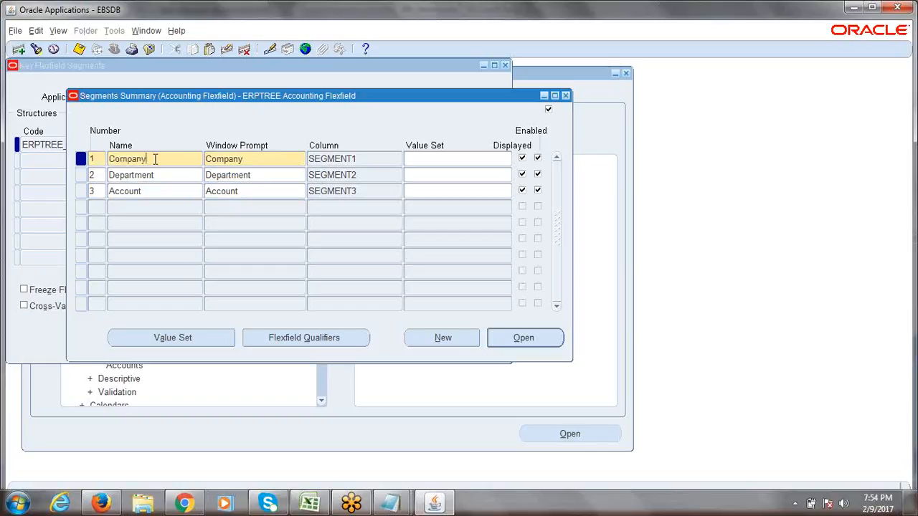
{"action": "left_click_drag", "start_coordinate": [153, 159], "coordinate": [110, 162]}
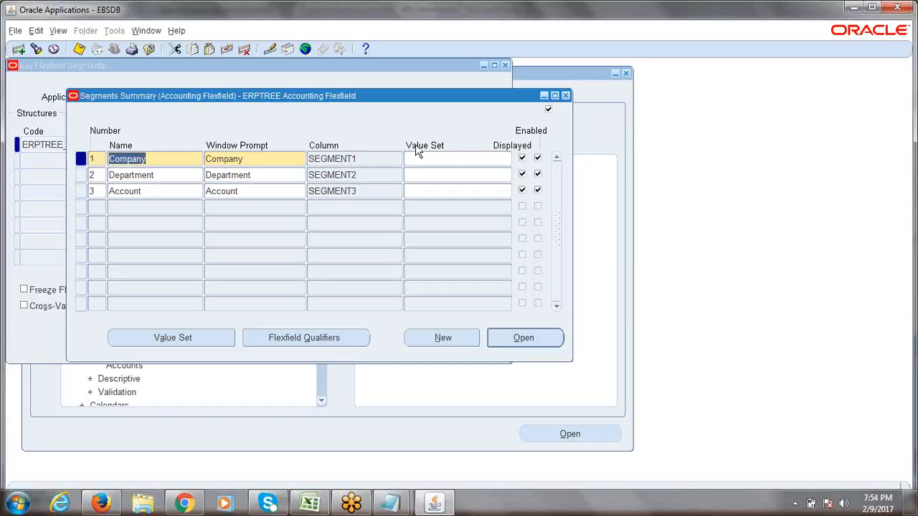
{"action": "left_click", "coordinate": [439, 159]}
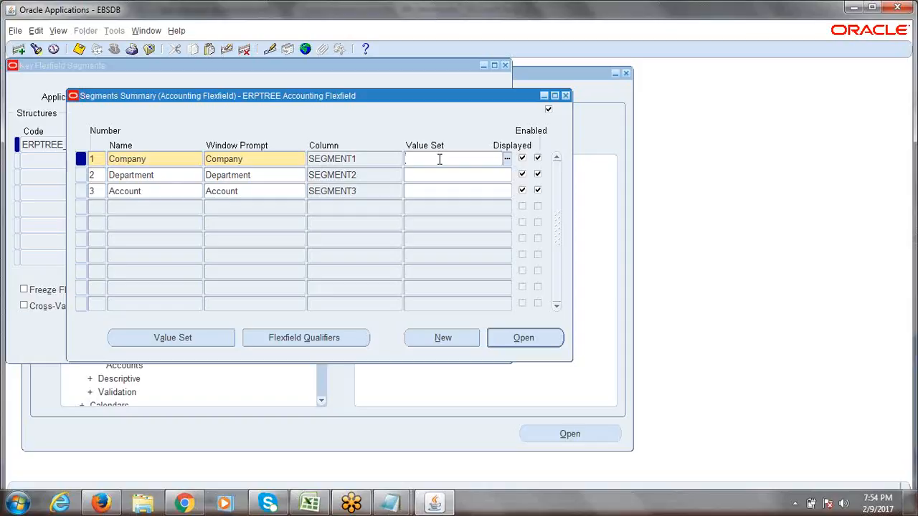
- Assign the ERPTREE Company value set to the Company segment via an 'ERPTREE %' search
{"action": "type", "text": "erptree"}
{"action": "key", "text": "Tab"}
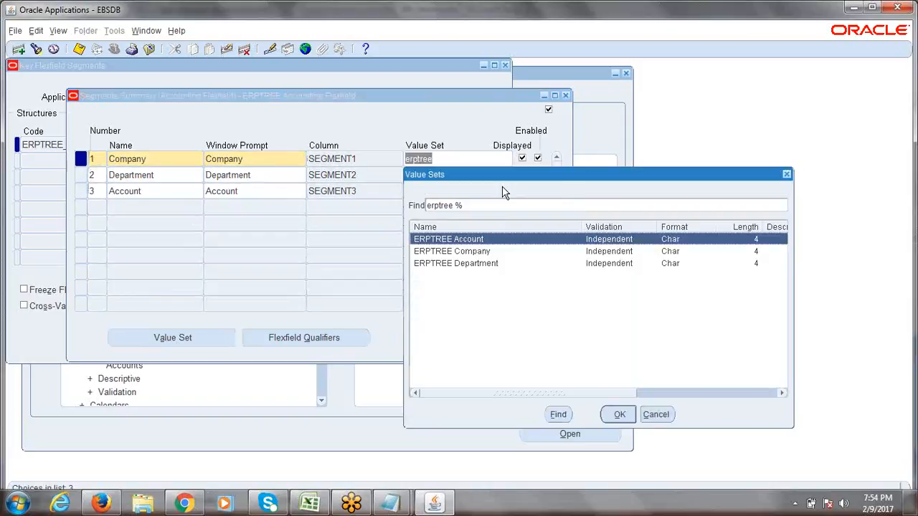
{"action": "left_click", "coordinate": [789, 175]}
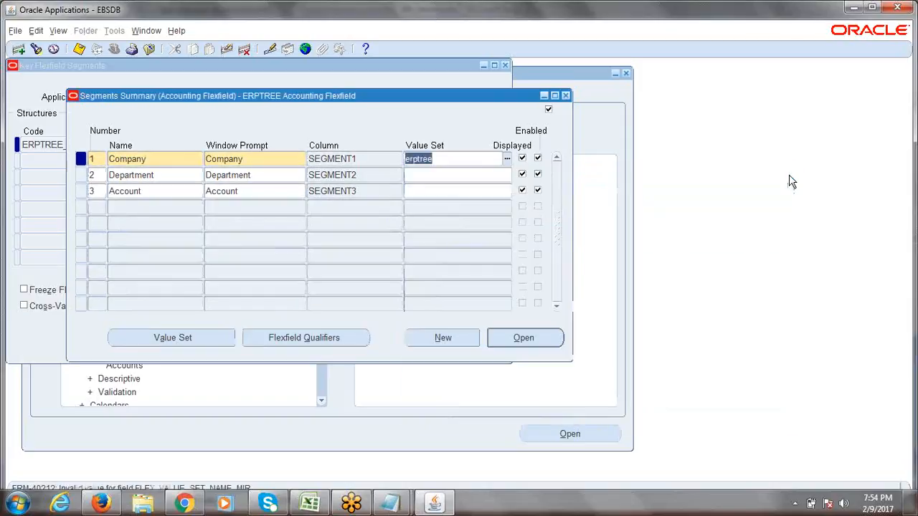
{"action": "key", "text": "Delete"}
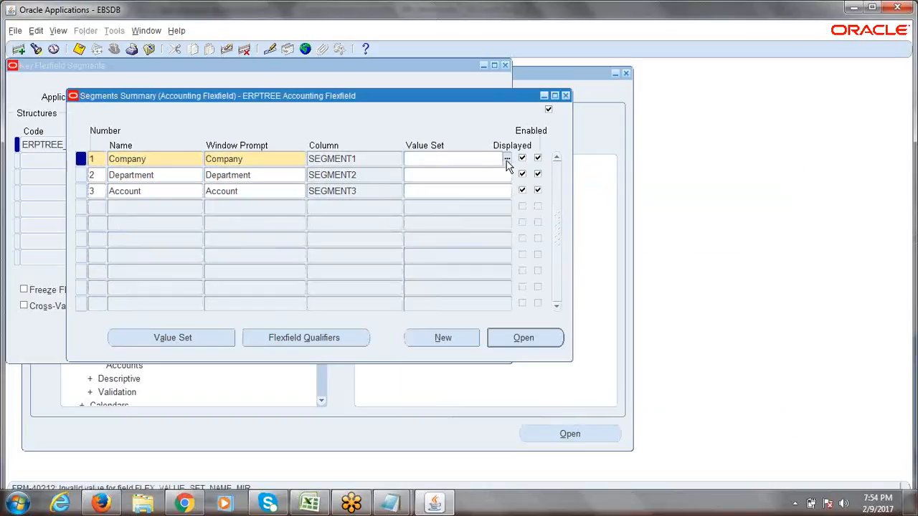
{"action": "left_click", "coordinate": [506, 161]}
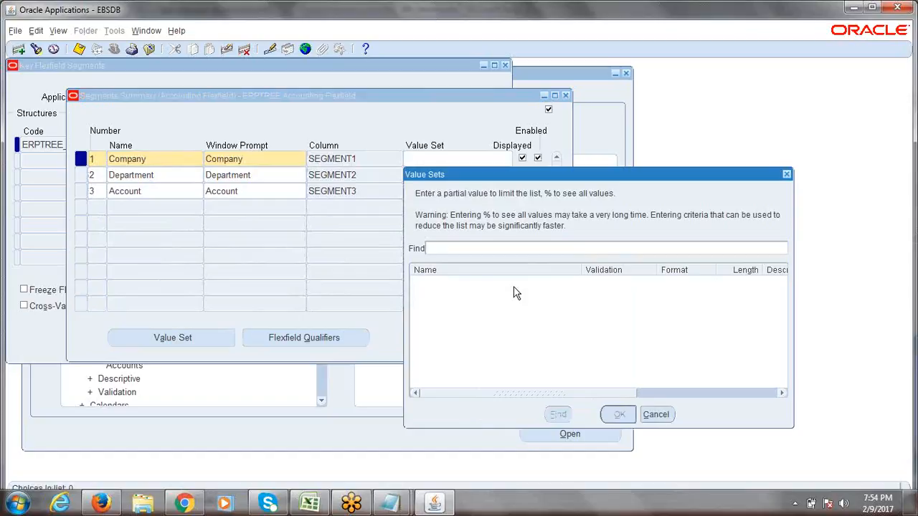
{"action": "type", "text": "ERPTREE %"}
{"action": "key", "text": "Return"}
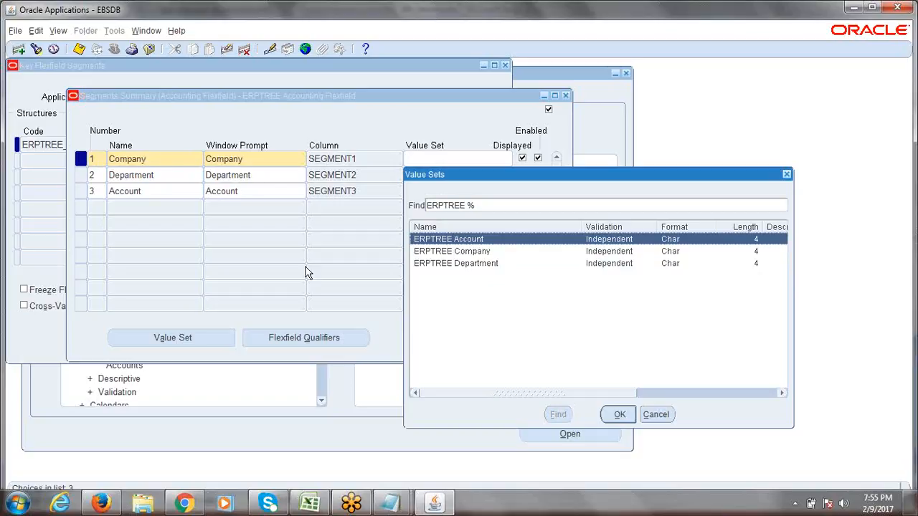
{"action": "left_click", "coordinate": [435, 254]}
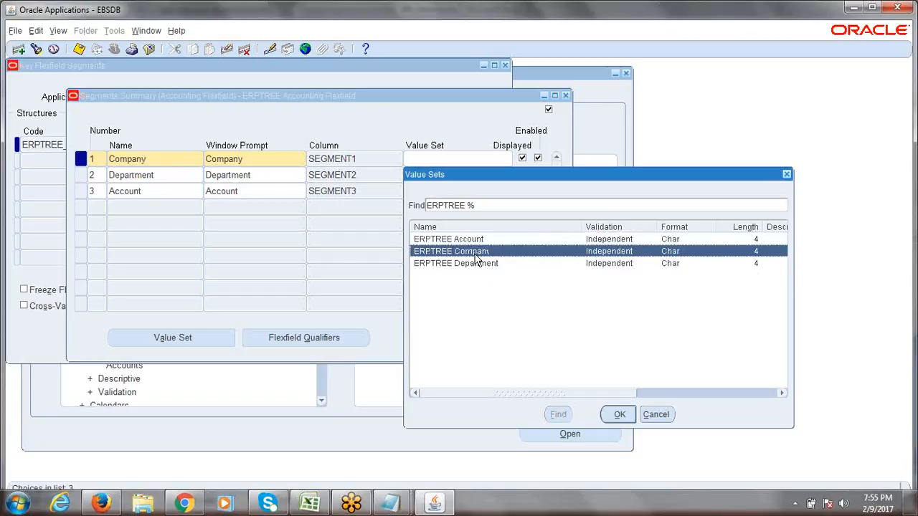
{"action": "left_click", "coordinate": [618, 415]}
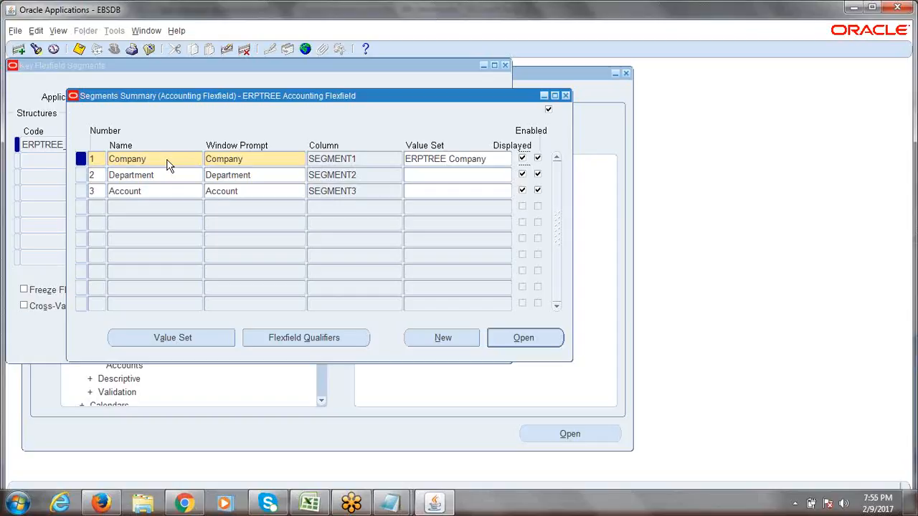
{"action": "left_click", "coordinate": [498, 158]}
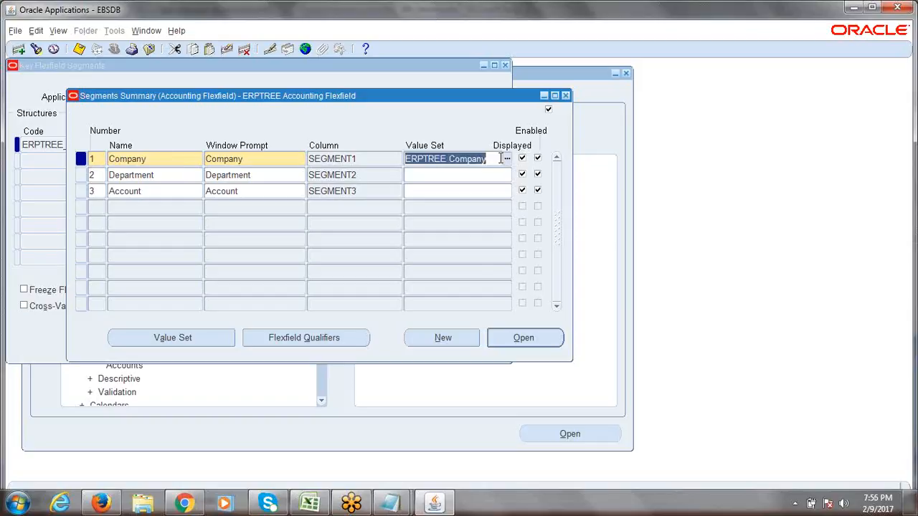
- Assign value sets ERPTREE Department to the Department segment and ERPTREE Account to the Account segment
{"action": "left_click", "coordinate": [156, 160]}
{"action": "left_click", "coordinate": [423, 173]}
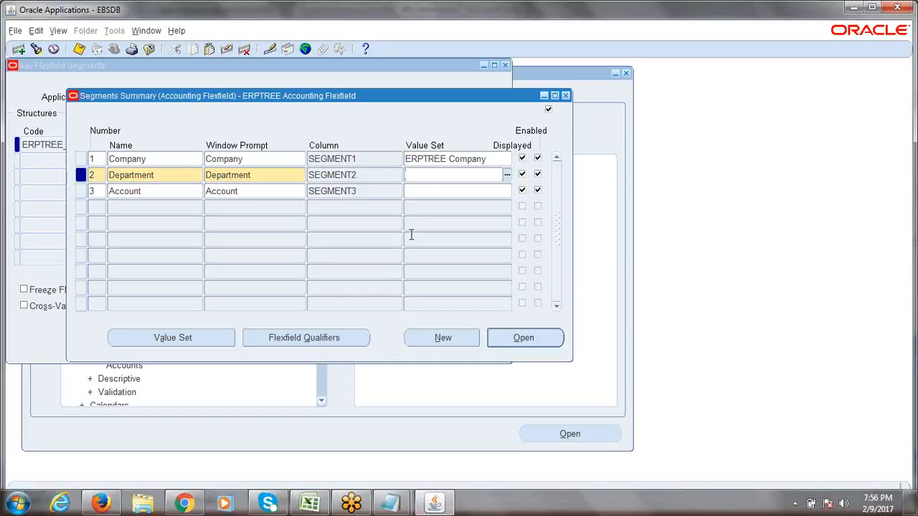
{"action": "type", "text": "ERPTREE Department"}
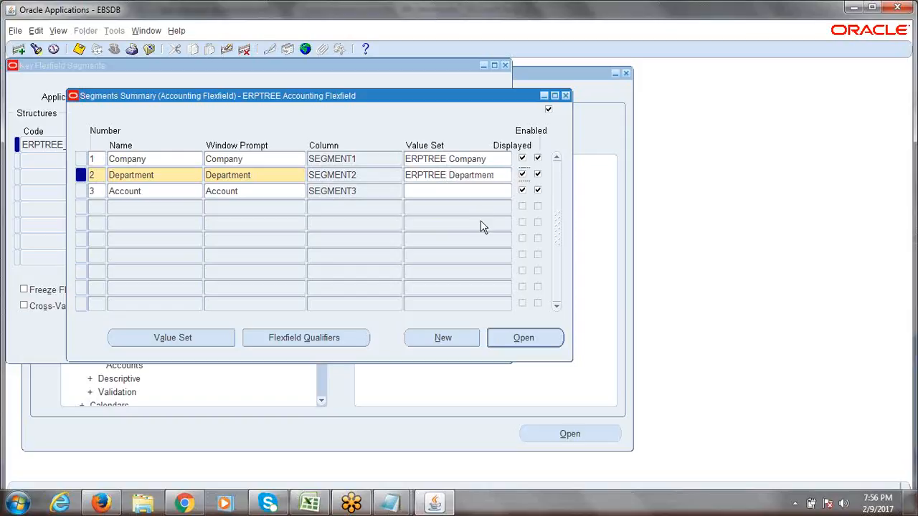
{"action": "left_click", "coordinate": [442, 191]}
{"action": "type", "text": "erpt"}
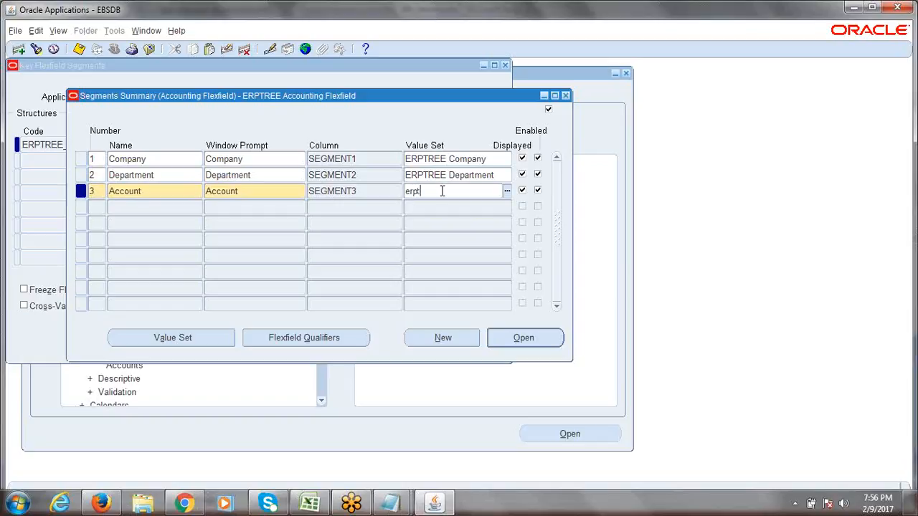
{"action": "type", "text": "ree scc"}
{"action": "key", "text": "Tab"}
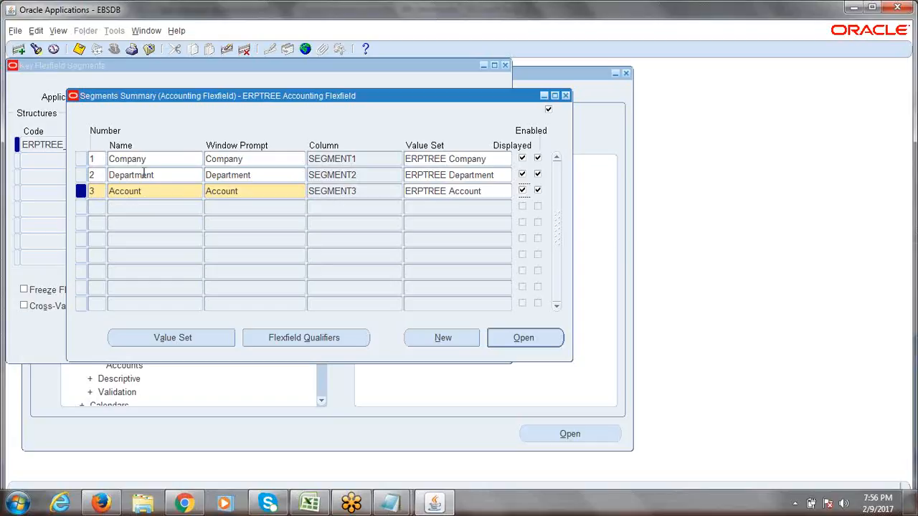
- Save the three segment value set assignments
{"action": "key", "text": "ctrl+s"}
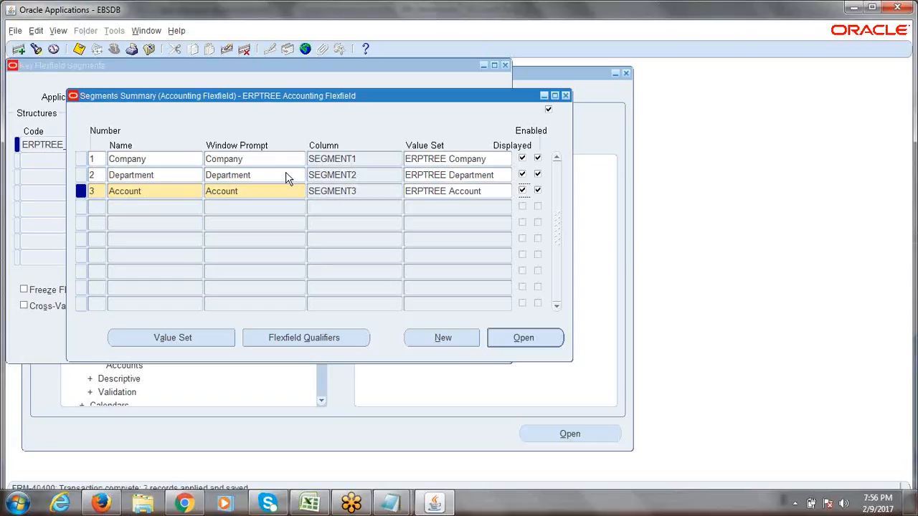
{"action": "key", "text": "ctrl+s"}
{"action": "key", "text": "alt+Tab"}
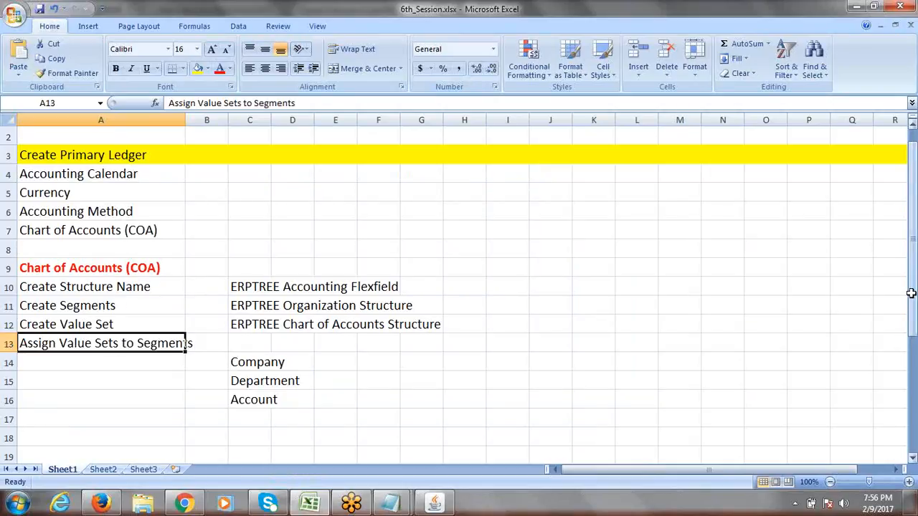
- Review the four checklist steps in A10:A13 and widen column A so they fit
{"action": "left_click", "coordinate": [104, 289]}
{"action": "left_click", "coordinate": [100, 309]}
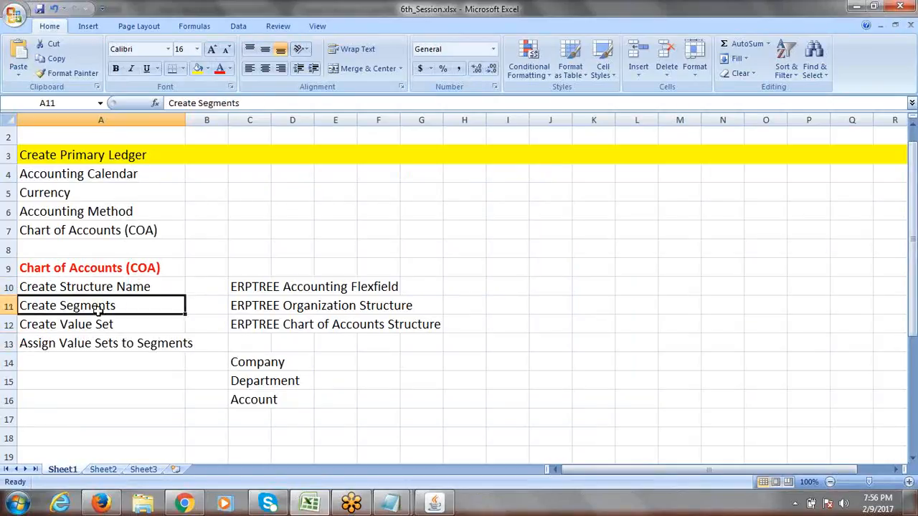
{"action": "left_click", "coordinate": [104, 325]}
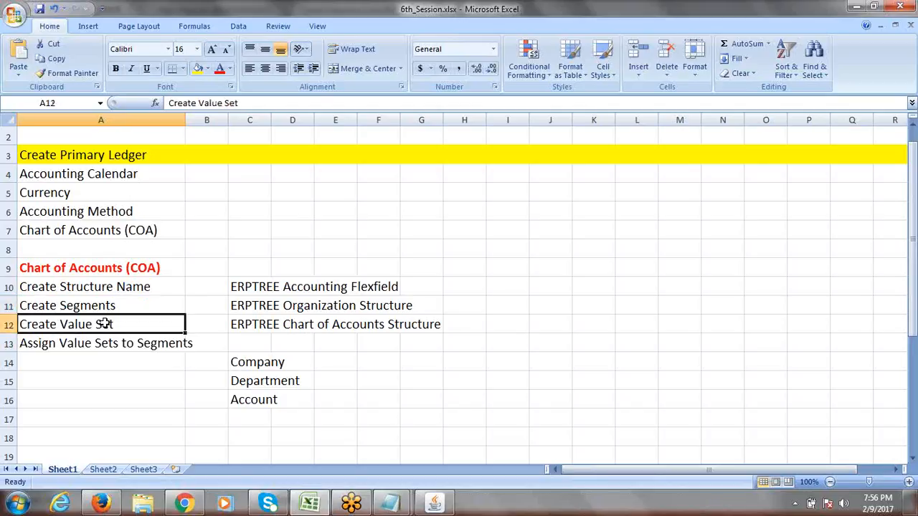
{"action": "left_click", "coordinate": [92, 345]}
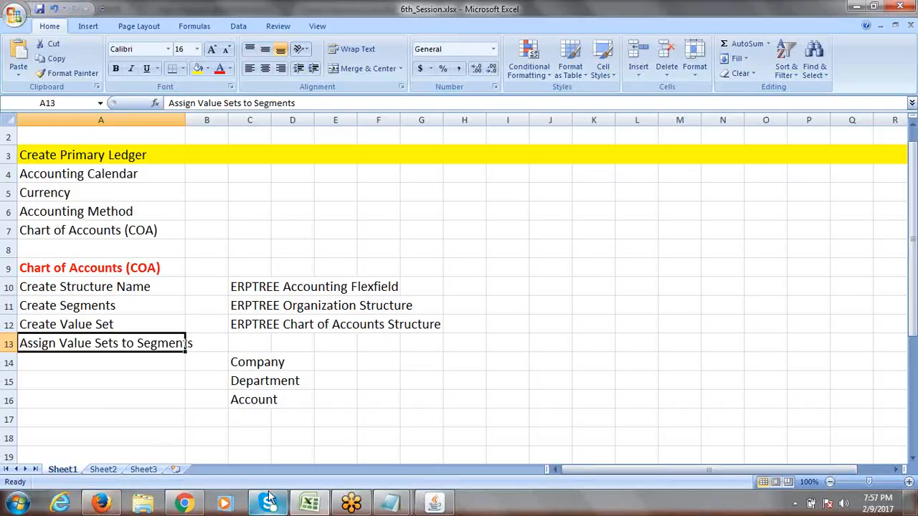
{"action": "mouse_move", "coordinate": [106, 505]}
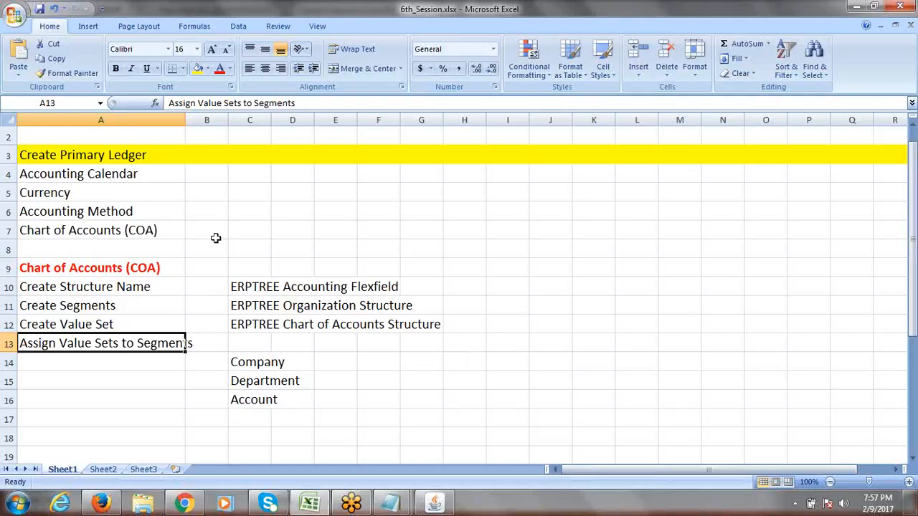
{"action": "left_click_drag", "start_coordinate": [185, 119], "coordinate": [219, 120]}
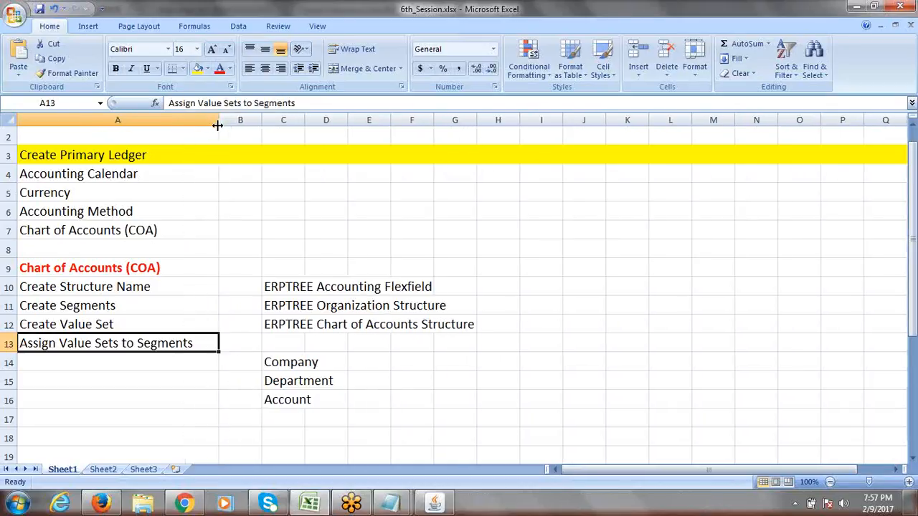
{"action": "left_click", "coordinate": [75, 362]}
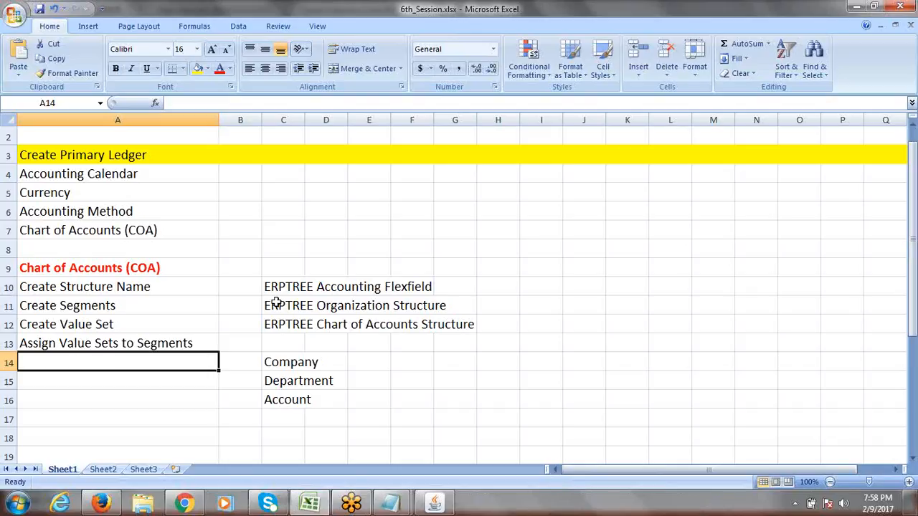
- Clear C10:G16 and enter 'Assign Balancing Segment Flexfield Qualifier to Company Segment' in A14
{"action": "left_click_drag", "start_coordinate": [271, 286], "coordinate": [471, 402]}
{"action": "key", "text": "Delete"}
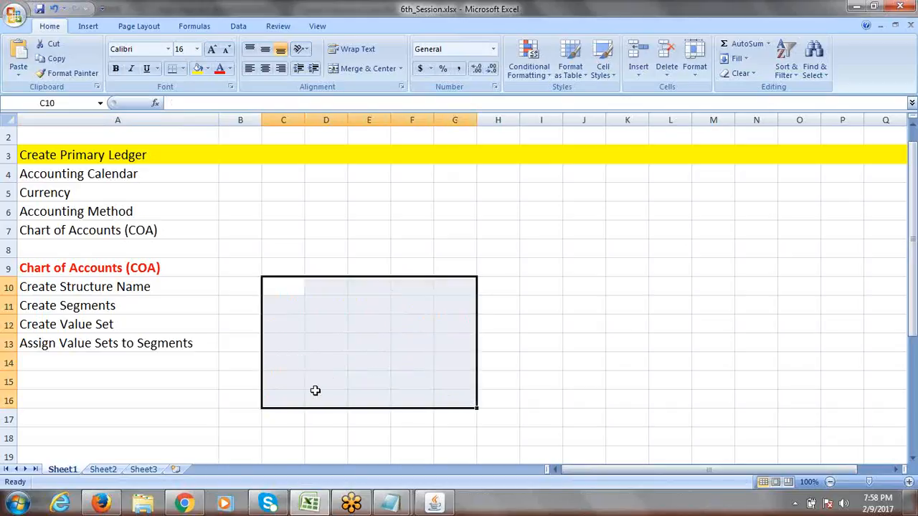
{"action": "left_click", "coordinate": [111, 363]}
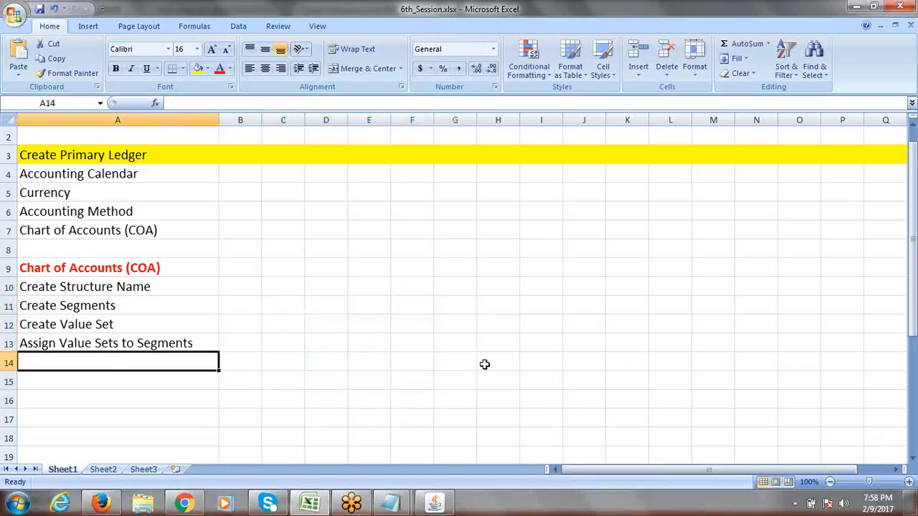
{"action": "type", "text": "Assign"}
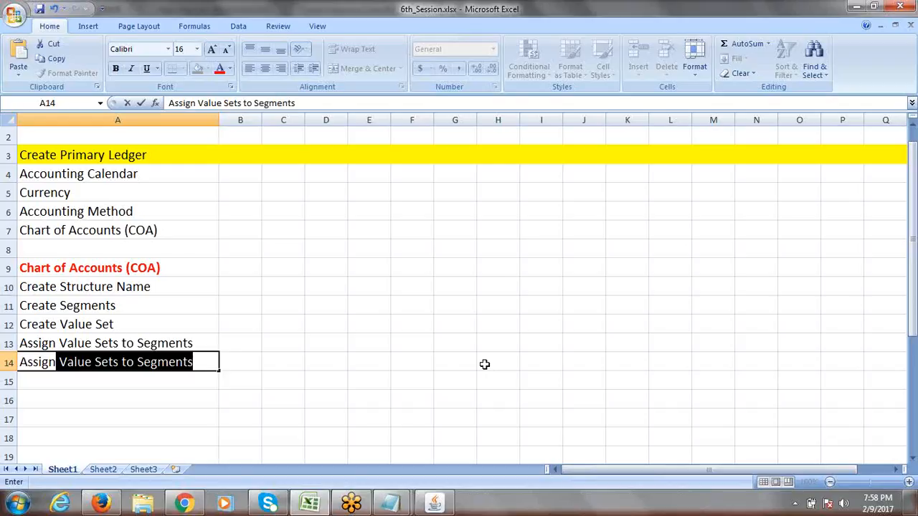
{"action": "type", "text": "B"}
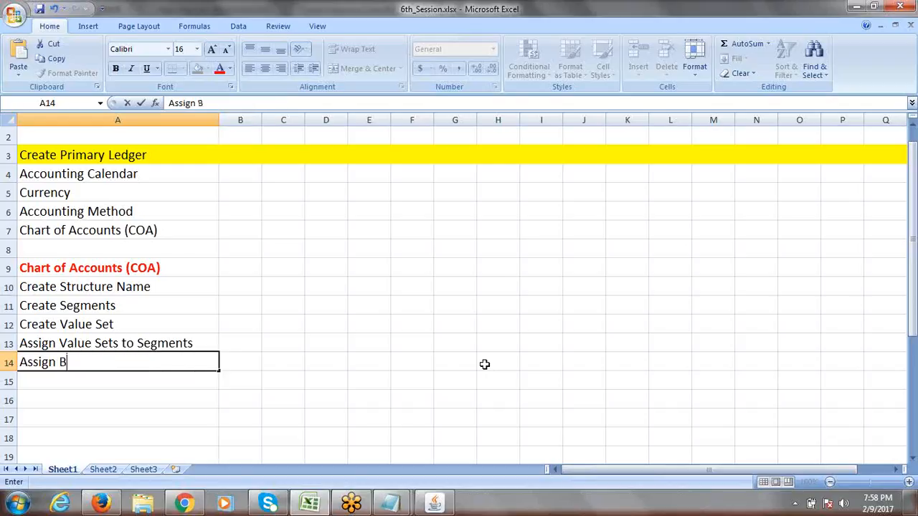
{"action": "type", "text": "alancing S"}
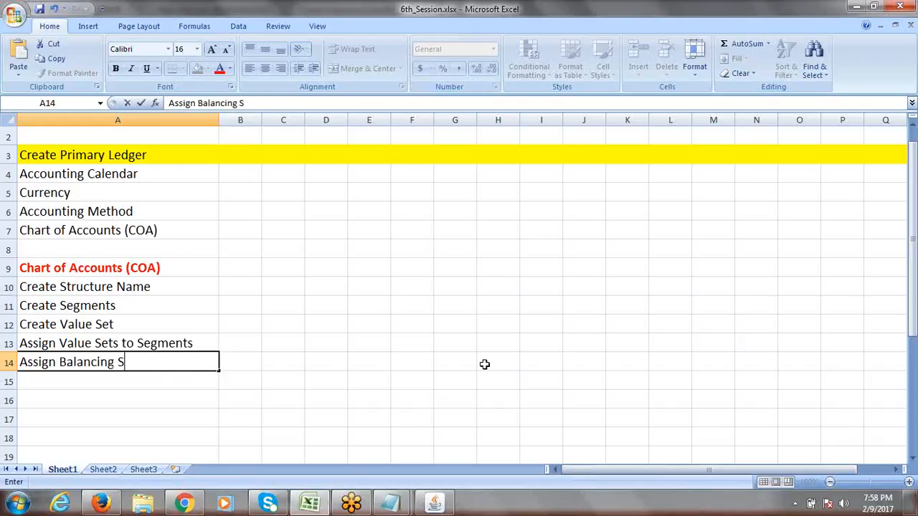
{"action": "type", "text": "egment F"}
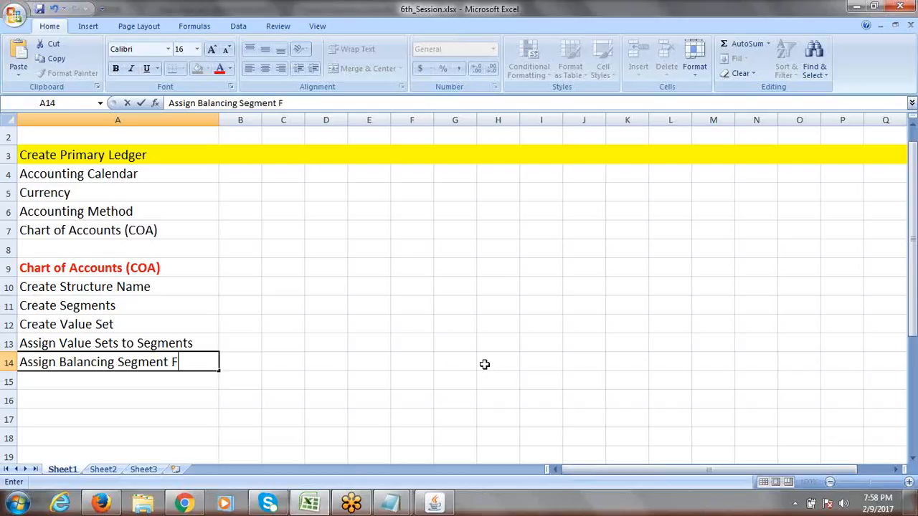
{"action": "type", "text": "lexfield Q"}
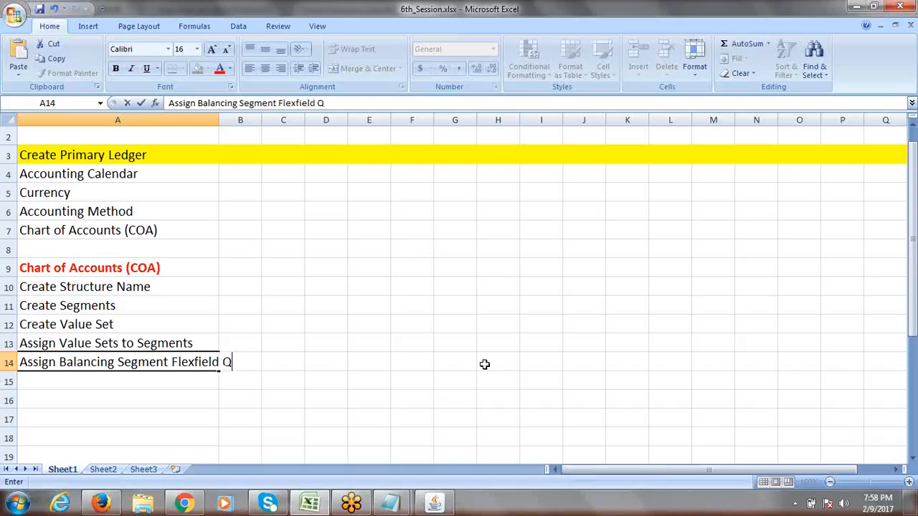
{"action": "type", "text": "ualifier"}
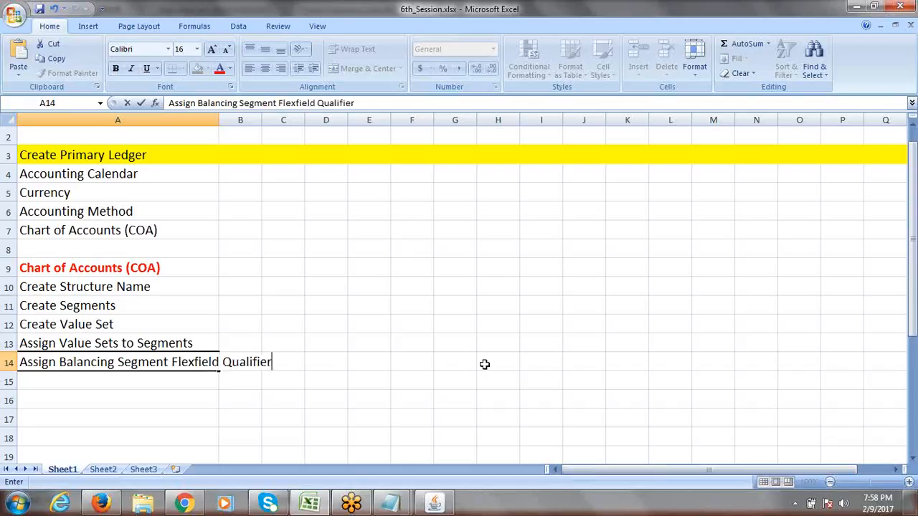
{"action": "type", "text": " to Comp"}
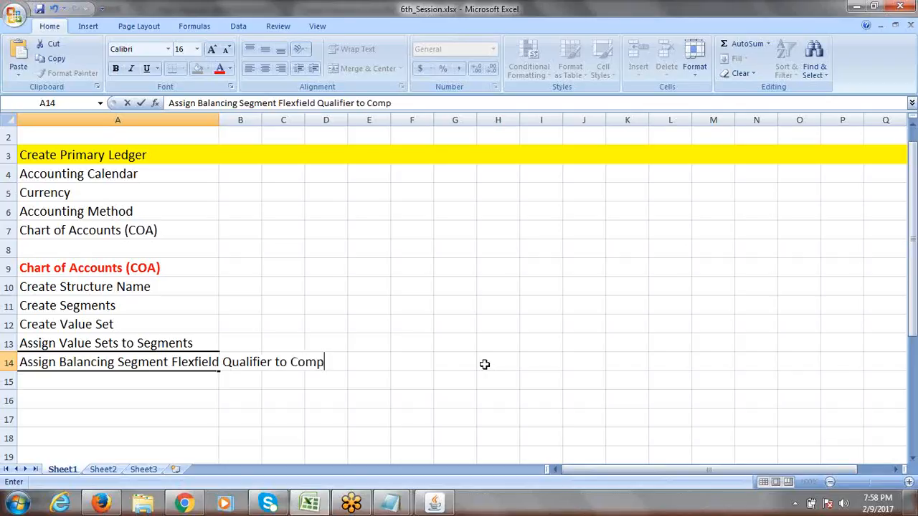
{"action": "type", "text": "any Segment"}
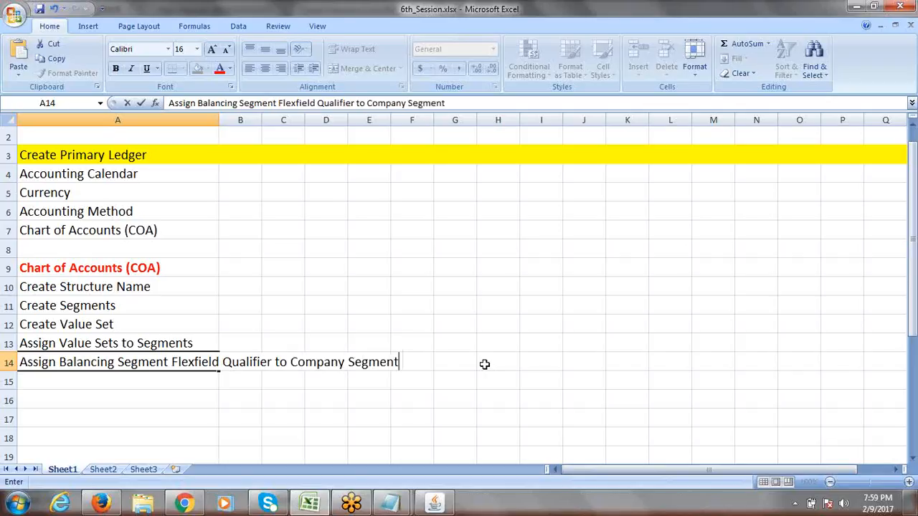
{"action": "left_click", "coordinate": [484, 364]}
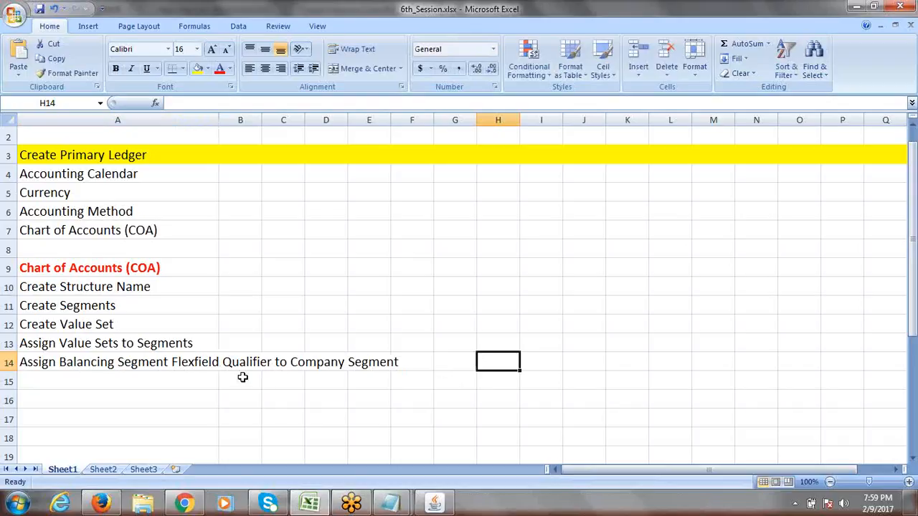
- Reselect A14 to check the new checklist entry against the steps above
{"action": "left_click", "coordinate": [102, 361]}
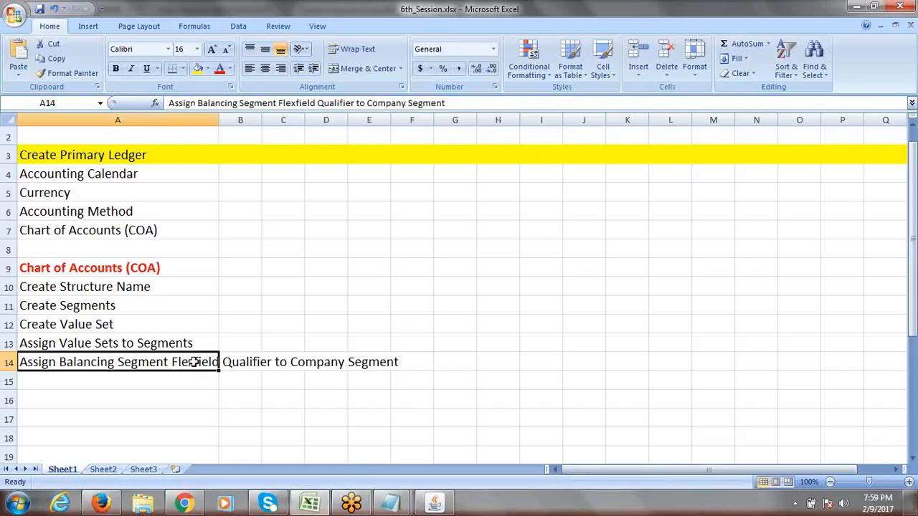
{"action": "left_click_drag", "start_coordinate": [91, 285], "coordinate": [93, 340]}
{"action": "left_click", "coordinate": [55, 363]}
- Dismiss the antivirus popup and open Flexfield Qualifiers for the ERPTREE Account segment
{"action": "left_click", "coordinate": [435, 505]}
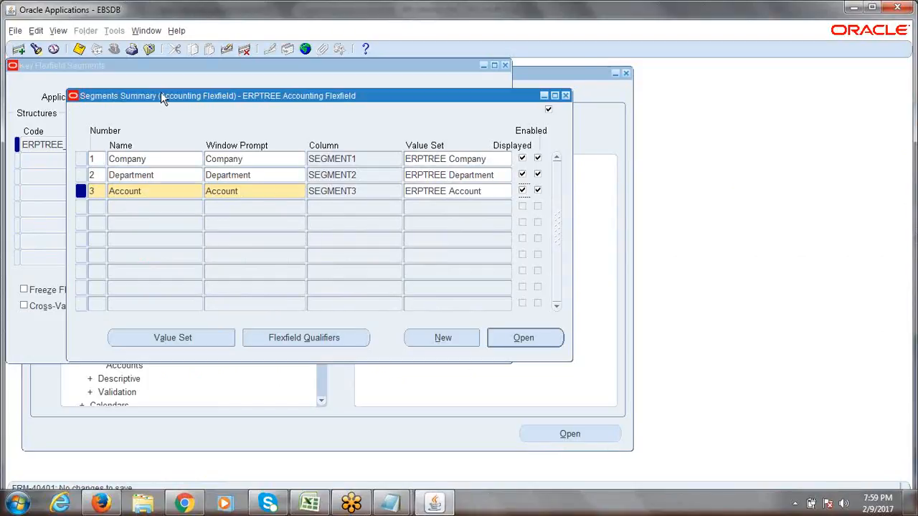
{"action": "left_click_drag", "start_coordinate": [161, 93], "coordinate": [146, 89]}
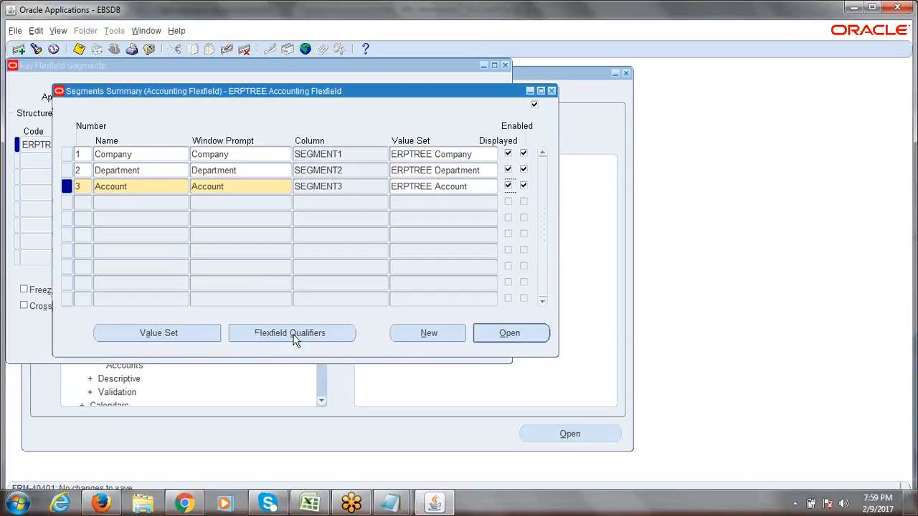
{"action": "left_click", "coordinate": [322, 333]}
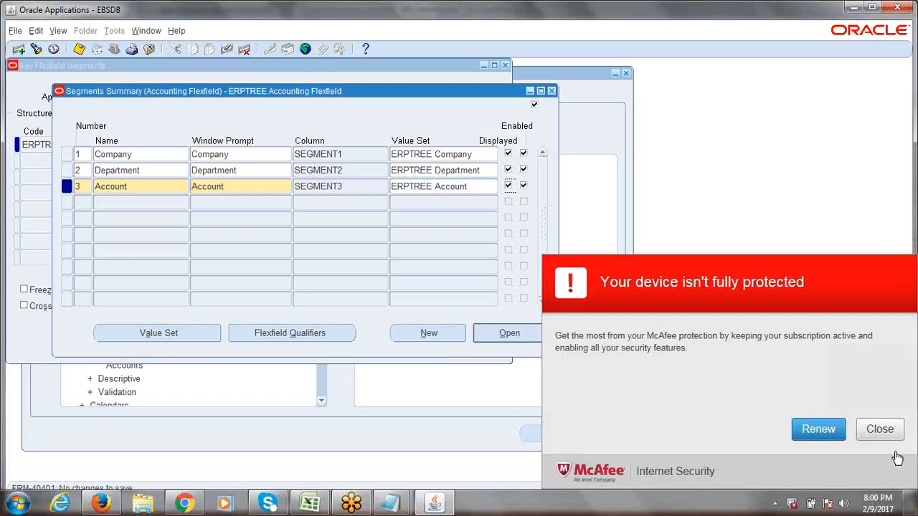
{"action": "left_click", "coordinate": [883, 431]}
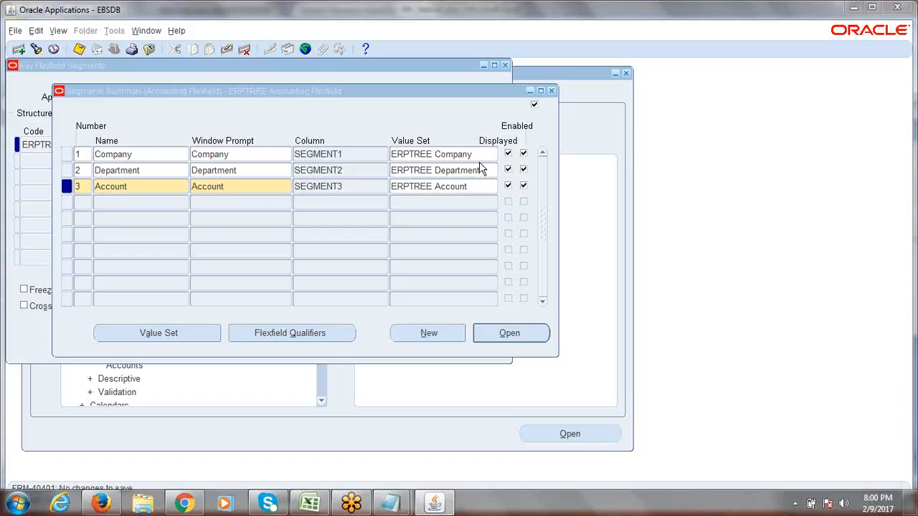
{"action": "left_click", "coordinate": [466, 14]}
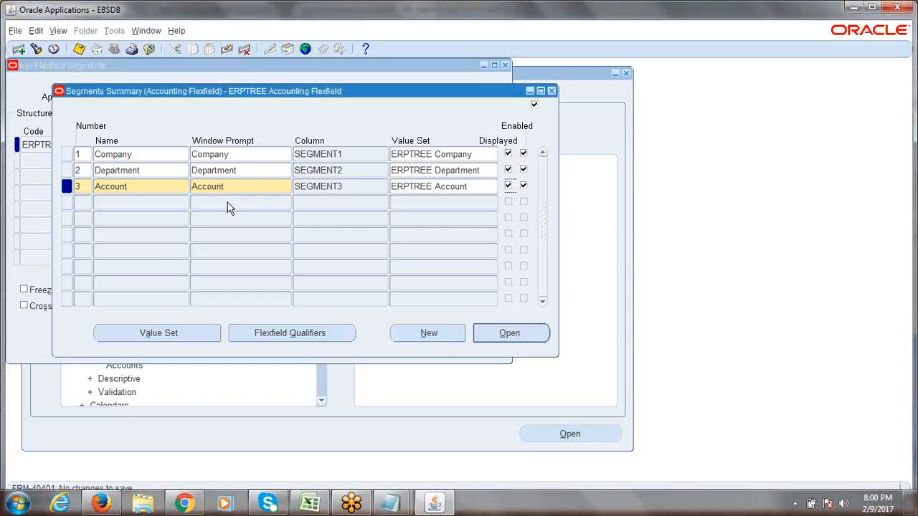
{"action": "left_click", "coordinate": [275, 339]}
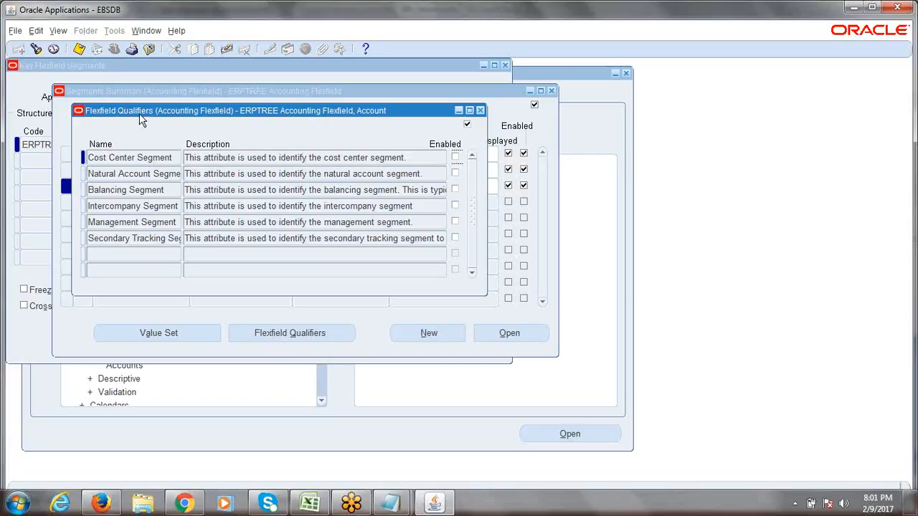
- Move the Account segment's Flexfield Qualifiers window aside and close it
{"action": "left_click_drag", "start_coordinate": [88, 158], "coordinate": [136, 242]}
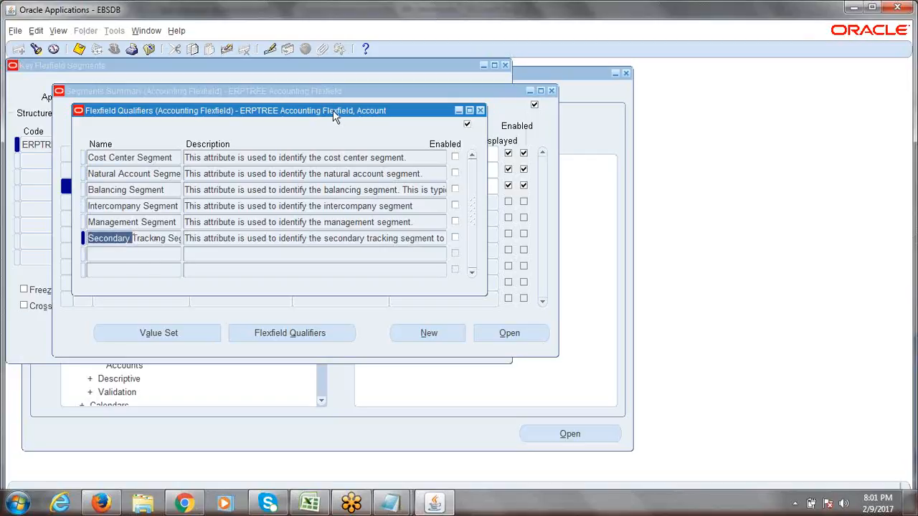
{"action": "left_click_drag", "start_coordinate": [333, 109], "coordinate": [458, 146]}
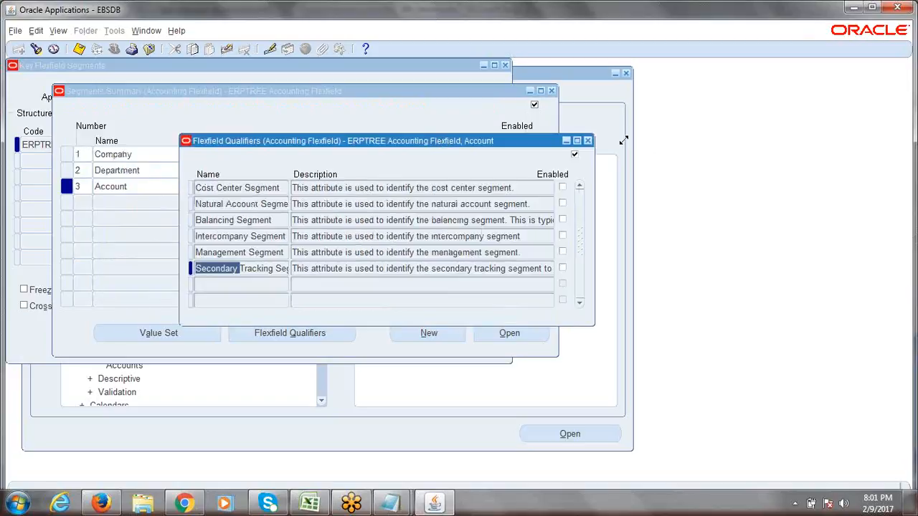
{"action": "left_click", "coordinate": [589, 143]}
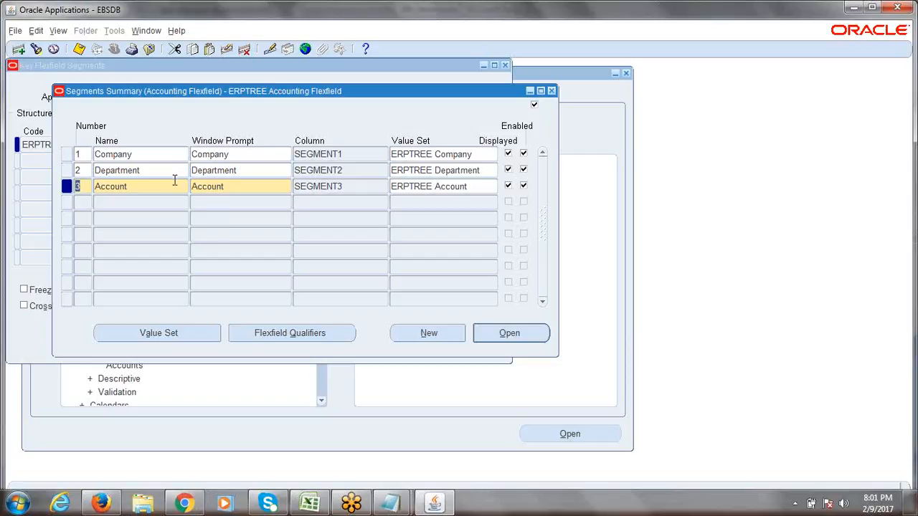
{"action": "left_click", "coordinate": [151, 155]}
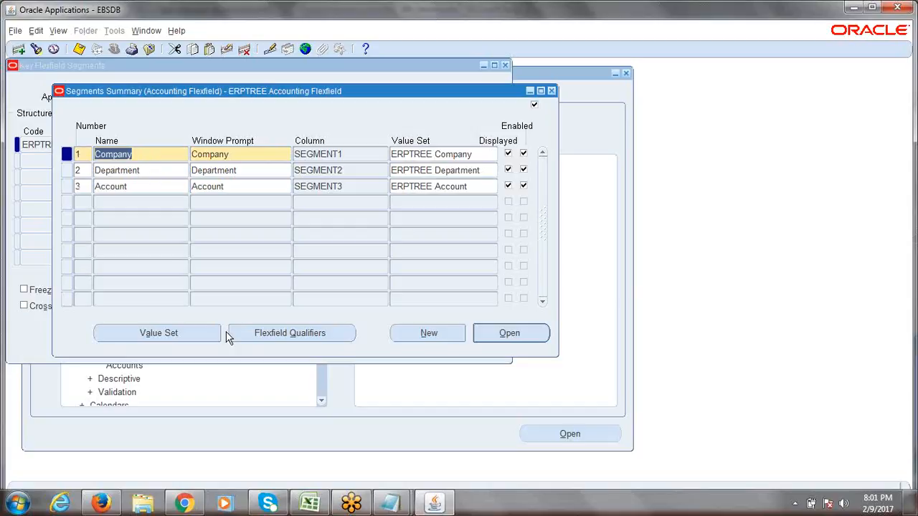
{"action": "left_click", "coordinate": [273, 339]}
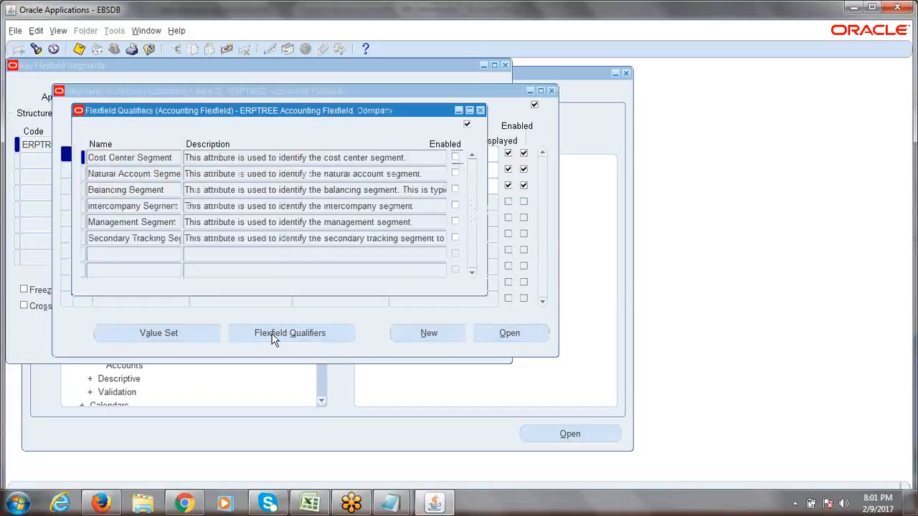
{"action": "left_click_drag", "start_coordinate": [293, 110], "coordinate": [473, 131]}
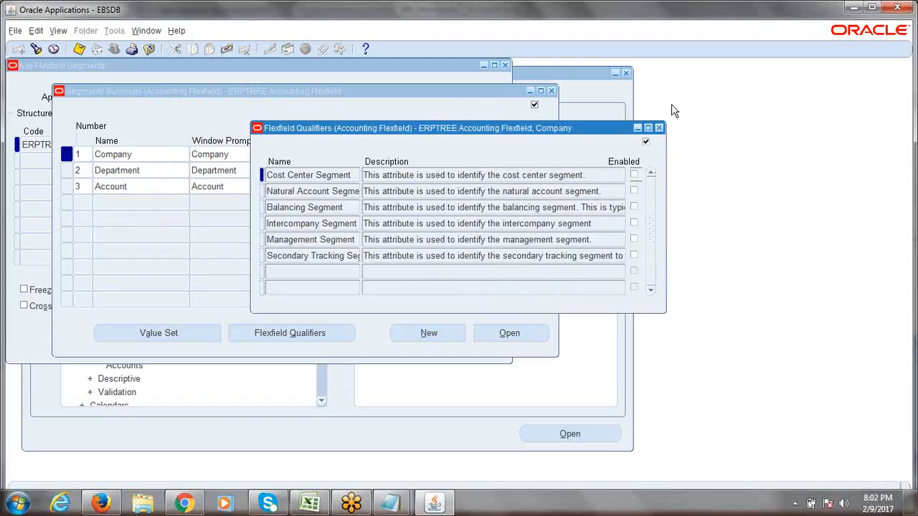
{"action": "left_click", "coordinate": [659, 127]}
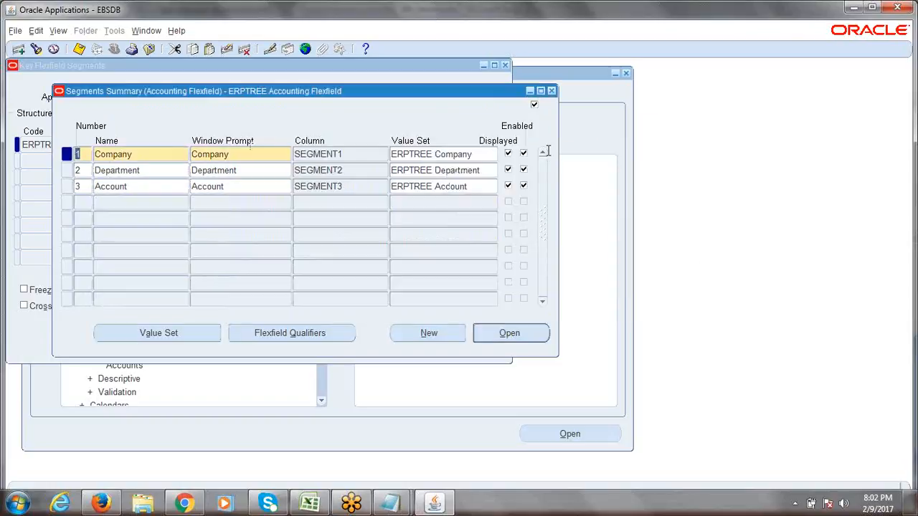
{"action": "left_click", "coordinate": [141, 154]}
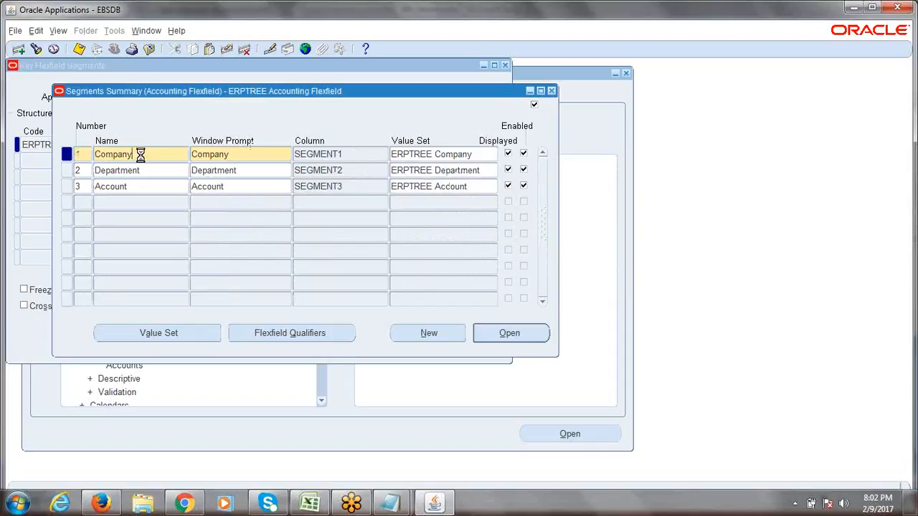
{"action": "left_click", "coordinate": [285, 337]}
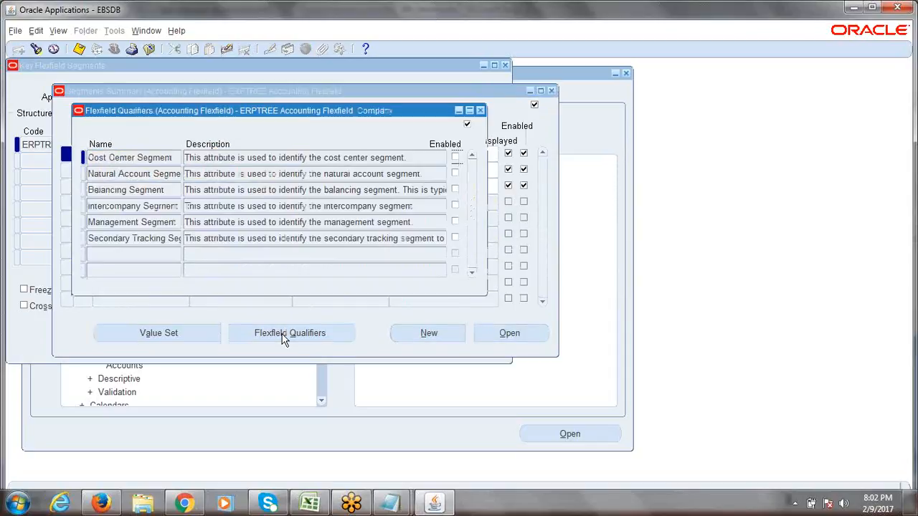
{"action": "left_click_drag", "start_coordinate": [287, 111], "coordinate": [456, 124]}
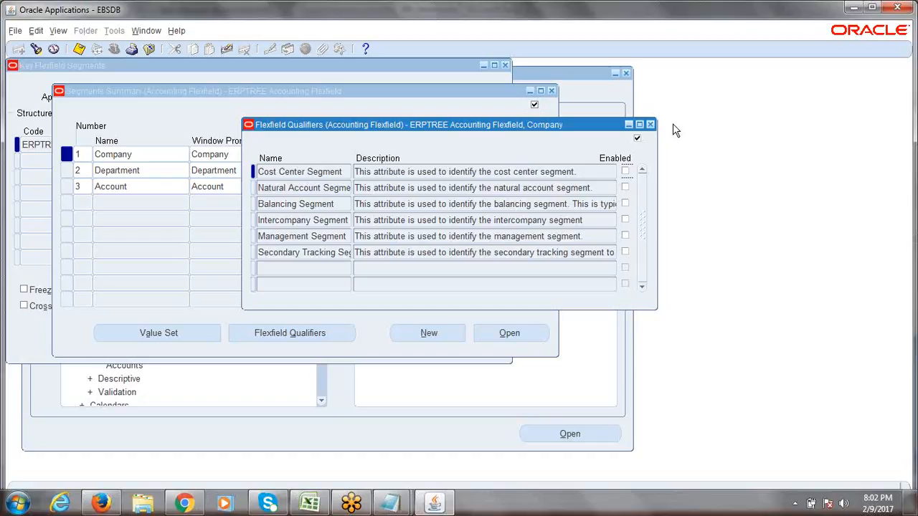
{"action": "left_click", "coordinate": [651, 126]}
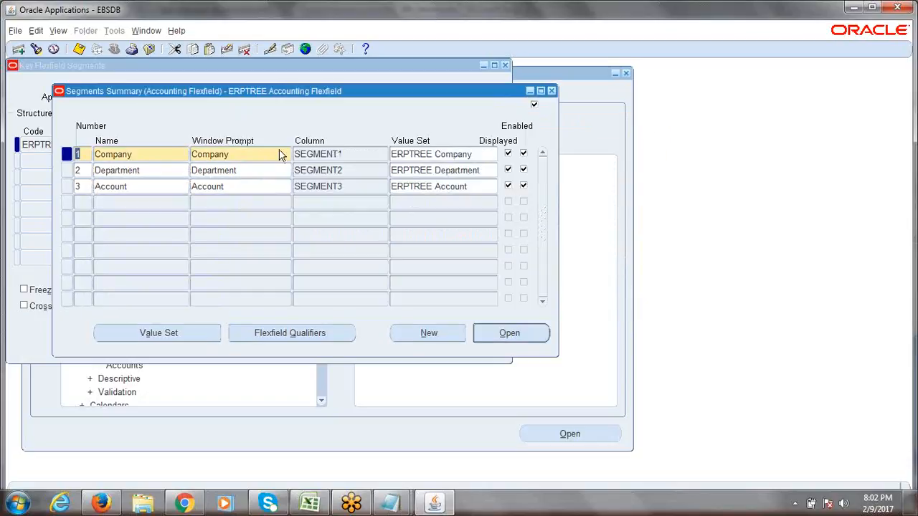
- Select the Company segment and tick Enabled on its Balancing Segment flexfield qualifier
{"action": "left_click", "coordinate": [310, 503]}
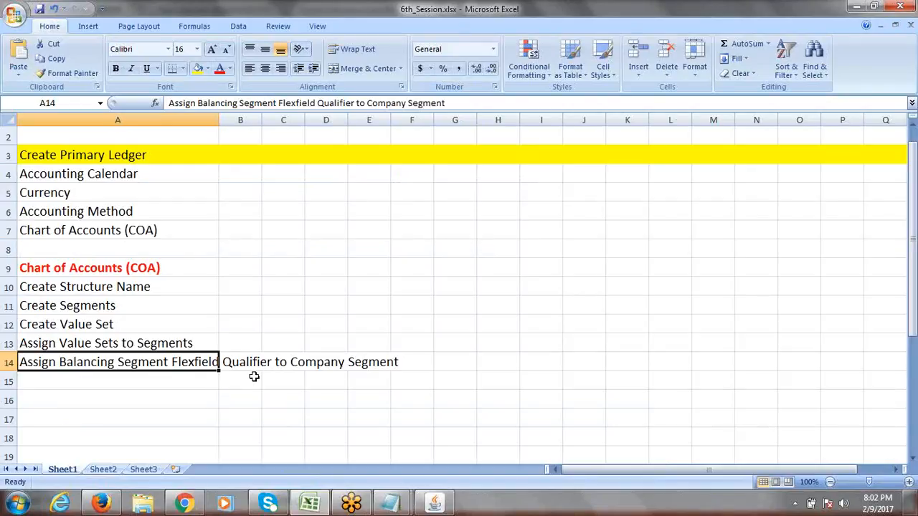
{"action": "key", "text": "alt+Tab"}
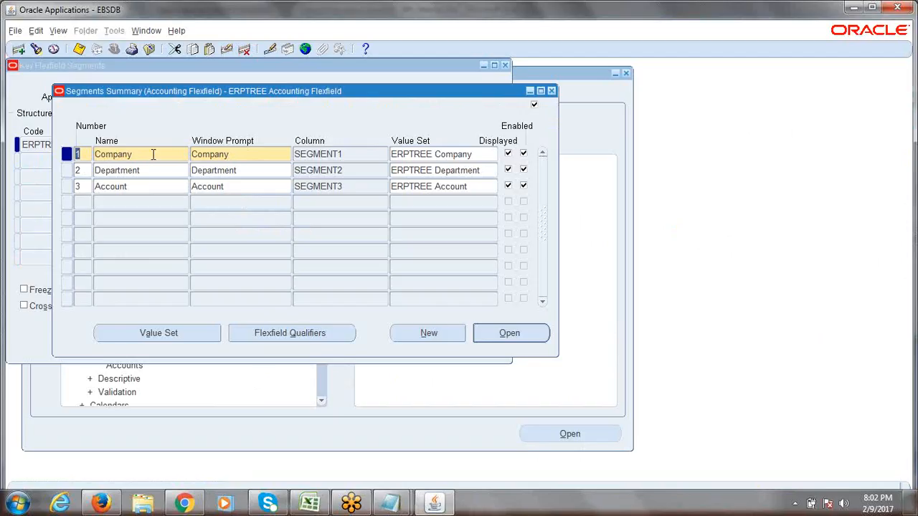
{"action": "left_click", "coordinate": [152, 155]}
{"action": "left_click", "coordinate": [152, 154]}
{"action": "left_click", "coordinate": [274, 334]}
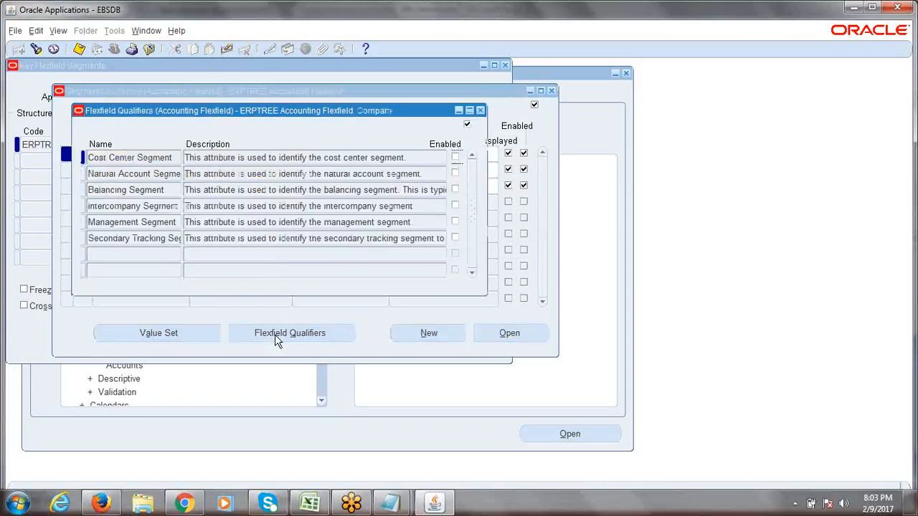
{"action": "left_click_drag", "start_coordinate": [265, 112], "coordinate": [396, 165]}
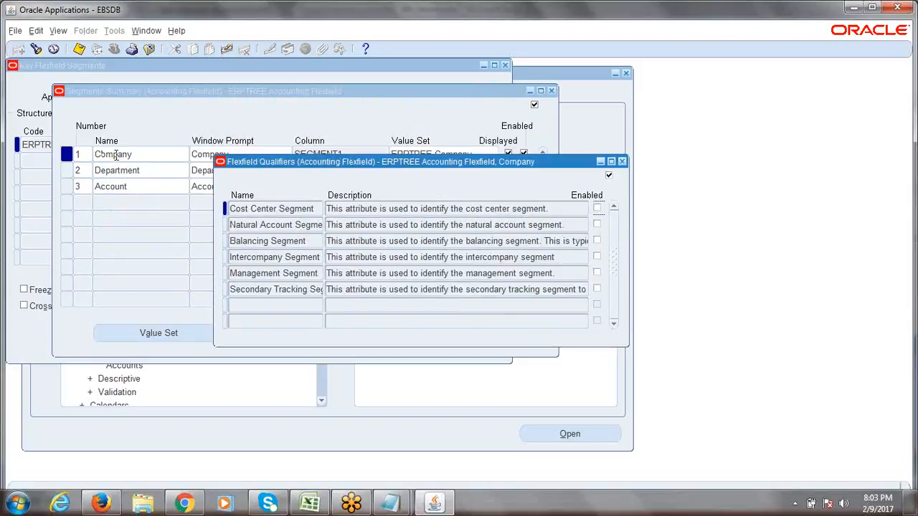
{"action": "double_click", "coordinate": [271, 241]}
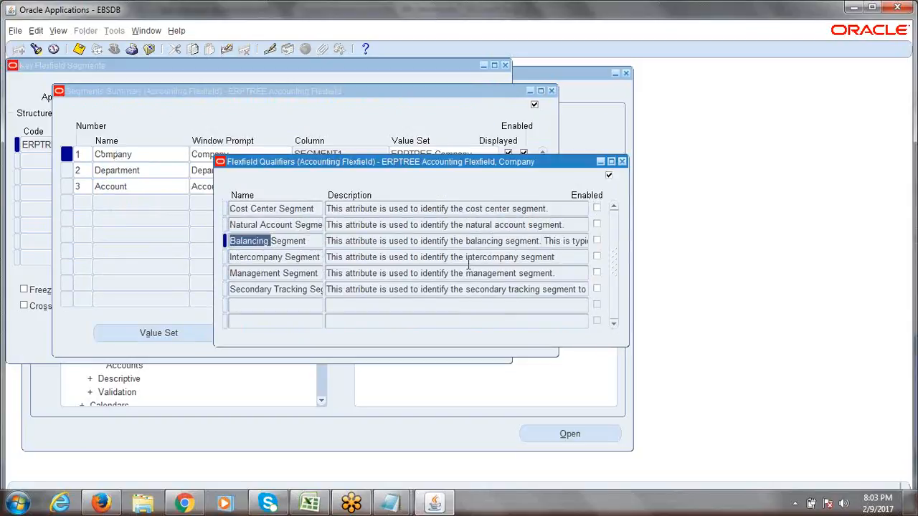
{"action": "left_click", "coordinate": [596, 241]}
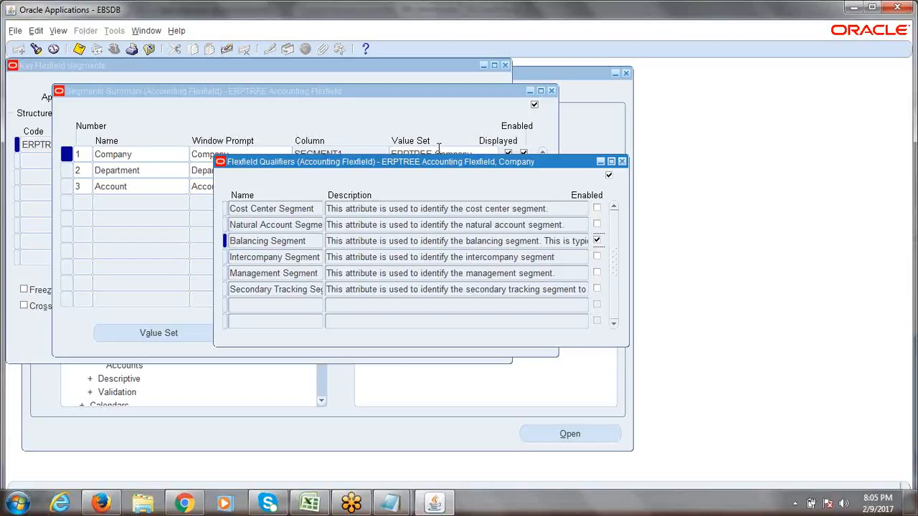
- Save the Company segment's Balancing Segment qualifier and close the Flexfield Qualifiers window
{"action": "left_click", "coordinate": [314, 244]}
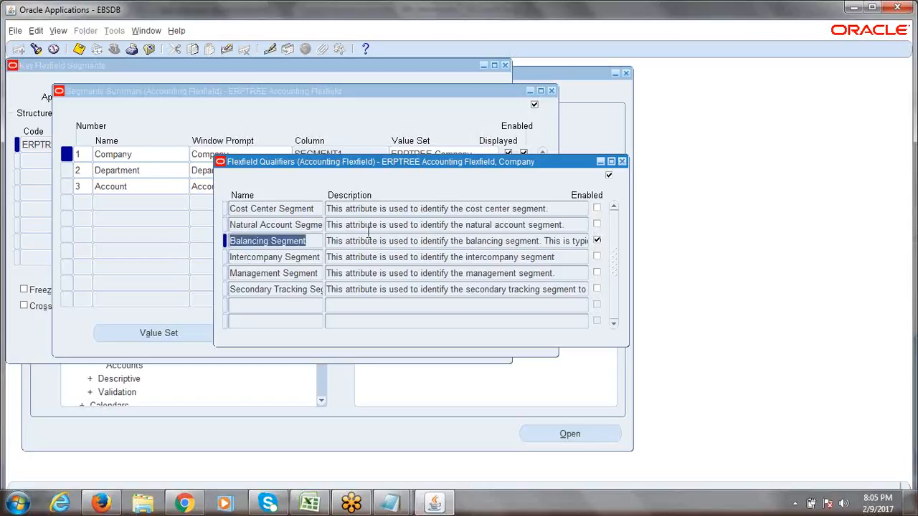
{"action": "left_click", "coordinate": [80, 48]}
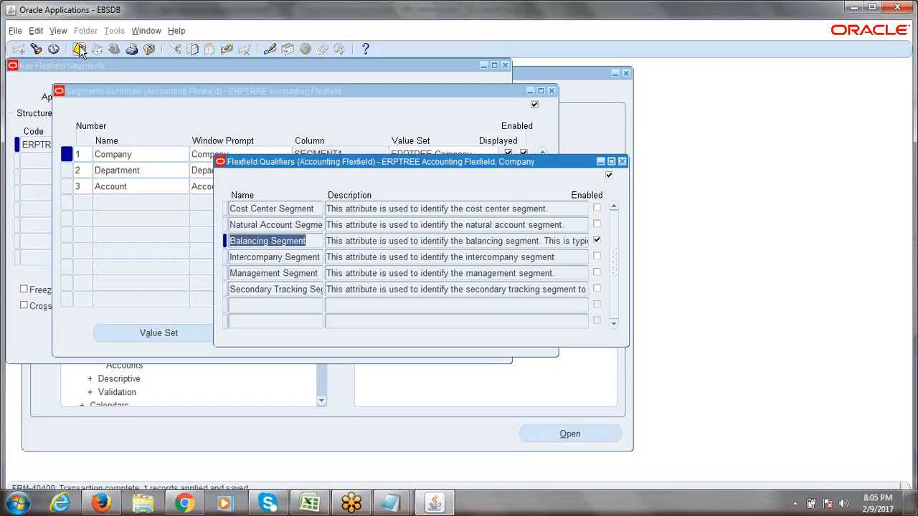
{"action": "left_click", "coordinate": [623, 161]}
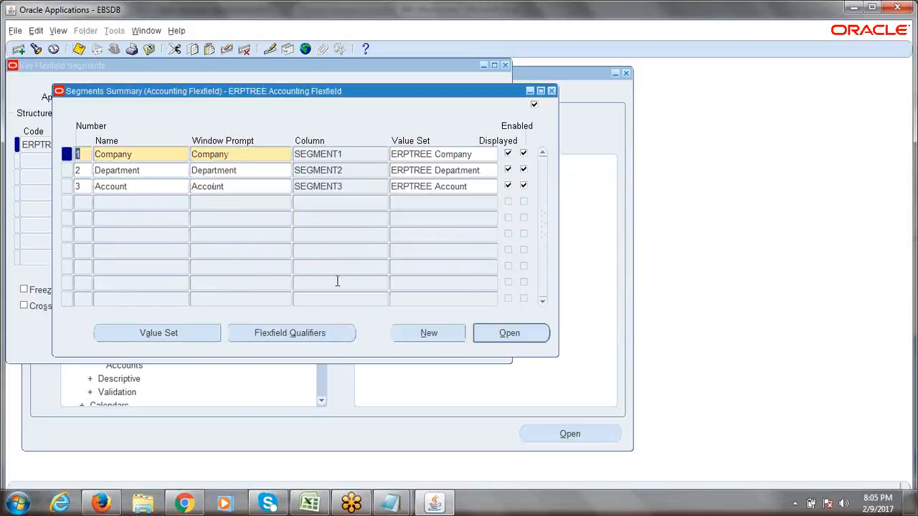
- Enter 'Assign Natural Account Segment Flexfield Qualifier to Account Segment' in checklist cell A15
{"action": "left_click", "coordinate": [310, 503]}
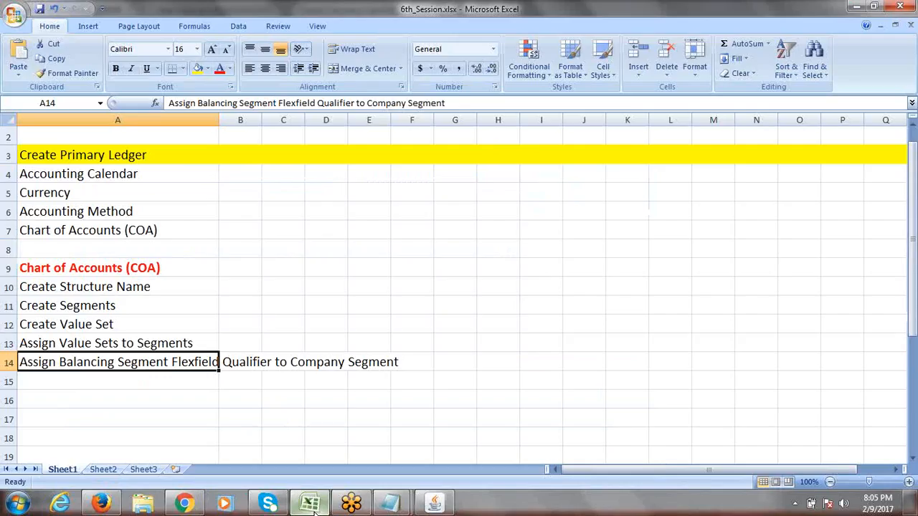
{"action": "left_click", "coordinate": [104, 380]}
{"action": "type", "text": "Assig"}
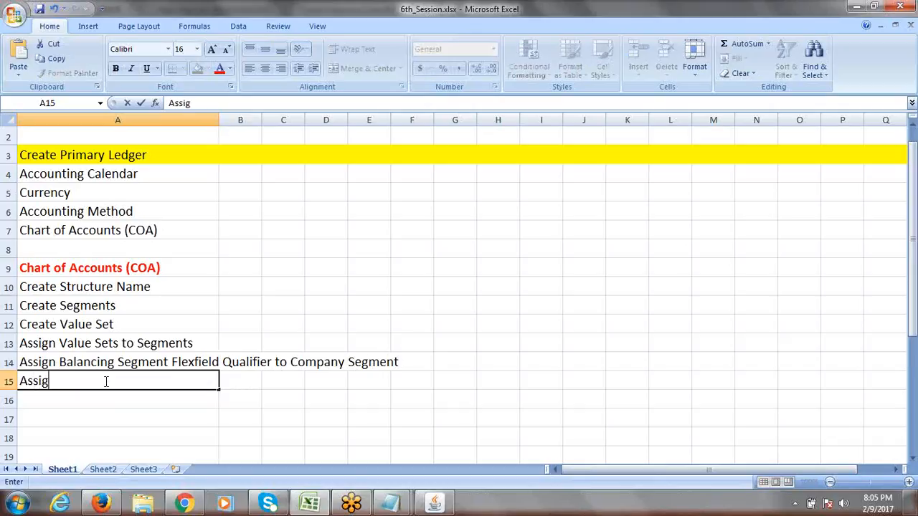
{"action": "type", "text": "n Natural Ac"}
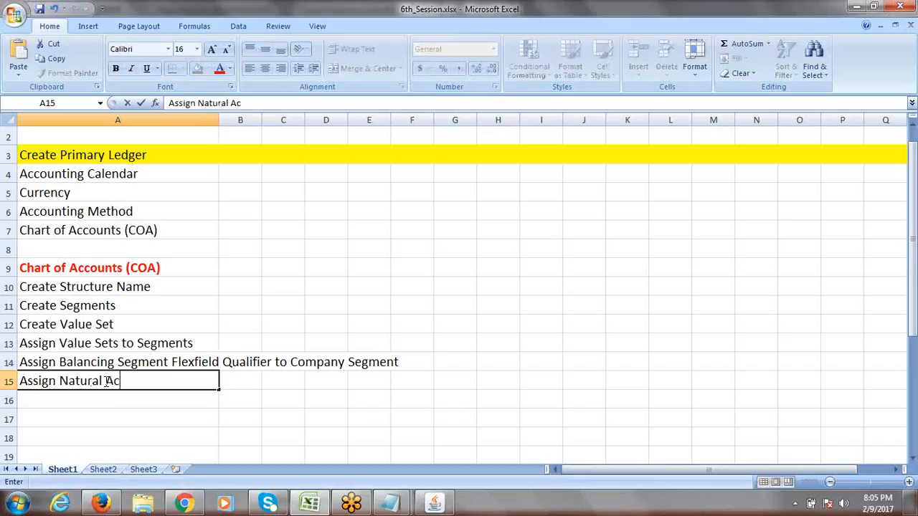
{"action": "type", "text": "count Segment"}
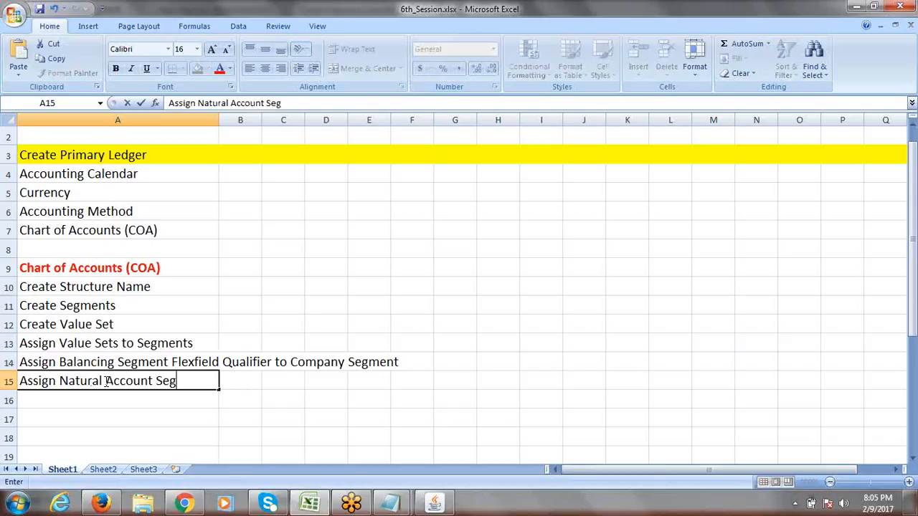
{"action": "type", "text": "le"}
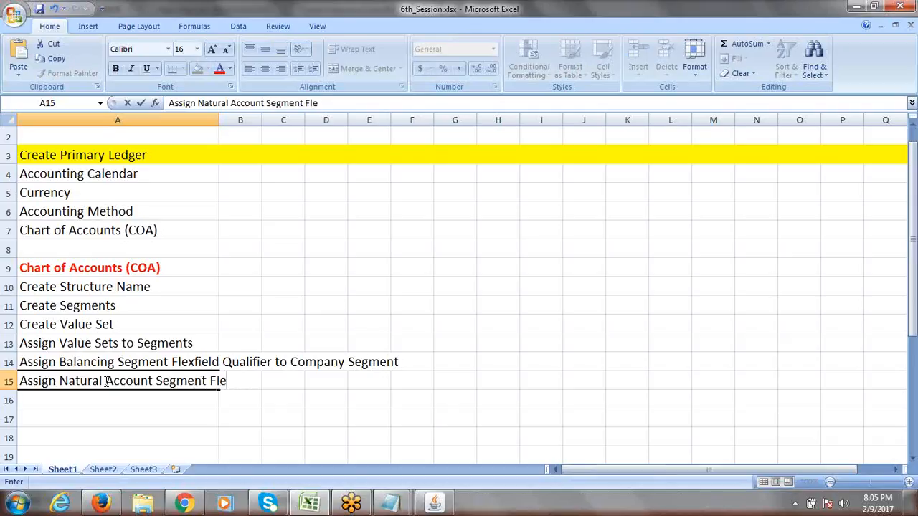
{"action": "type", "text": "xfield "}
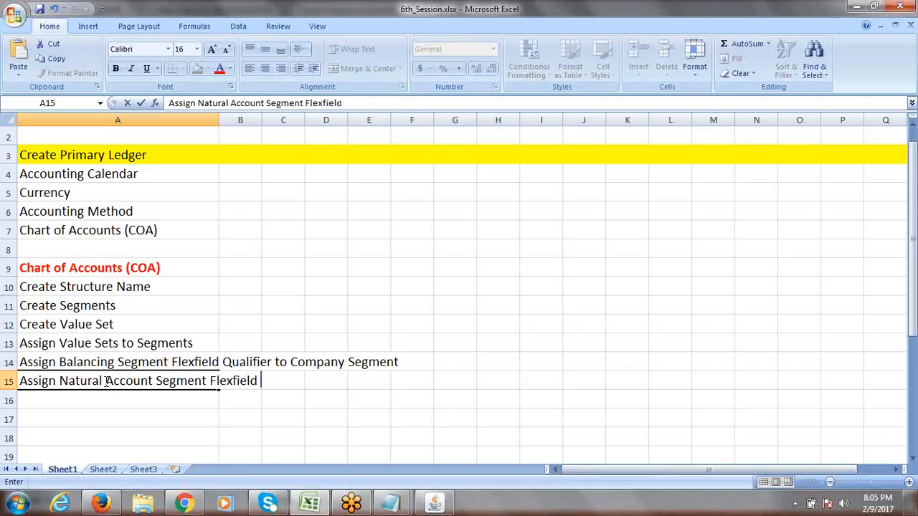
{"action": "type", "text": "Qualifier "}
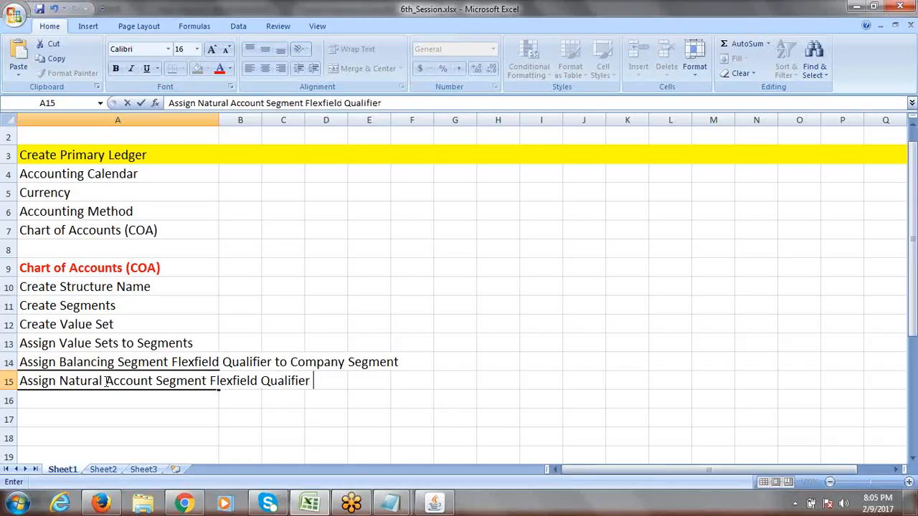
{"action": "type", "text": "to ACCOU"}
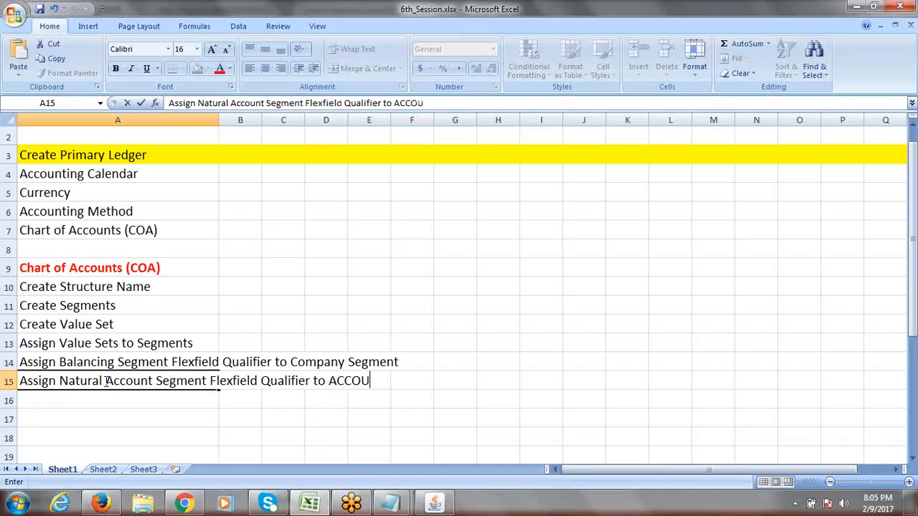
{"action": "key", "text": "BackSpace"}
{"action": "key", "text": "BackSpace"}
{"action": "key", "text": "BackSpace"}
{"action": "key", "text": "BackSpace"}
{"action": "type", "text": "ccount Segment"}
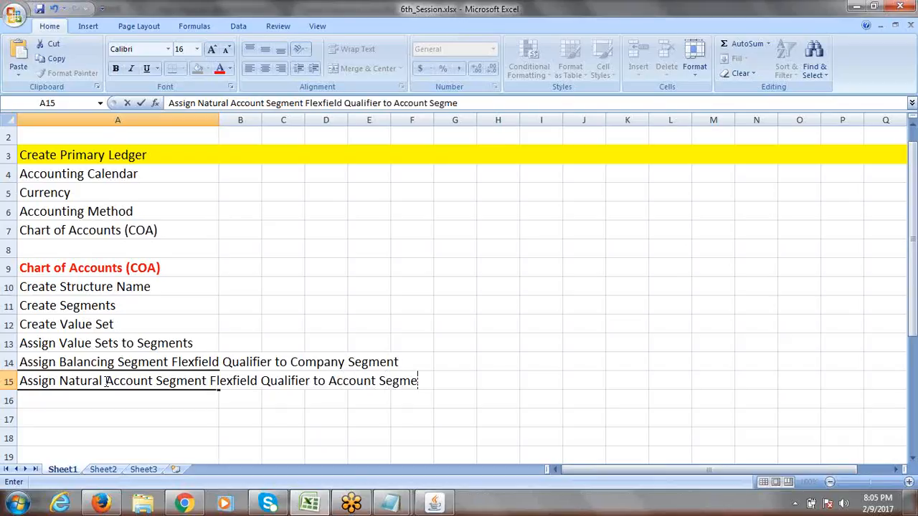
{"action": "left_click", "coordinate": [492, 377]}
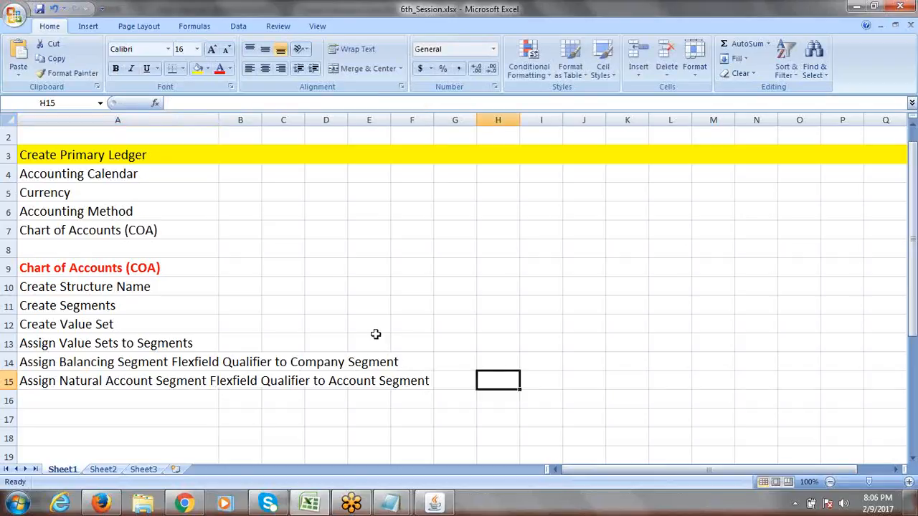
{"action": "left_click", "coordinate": [104, 269]}
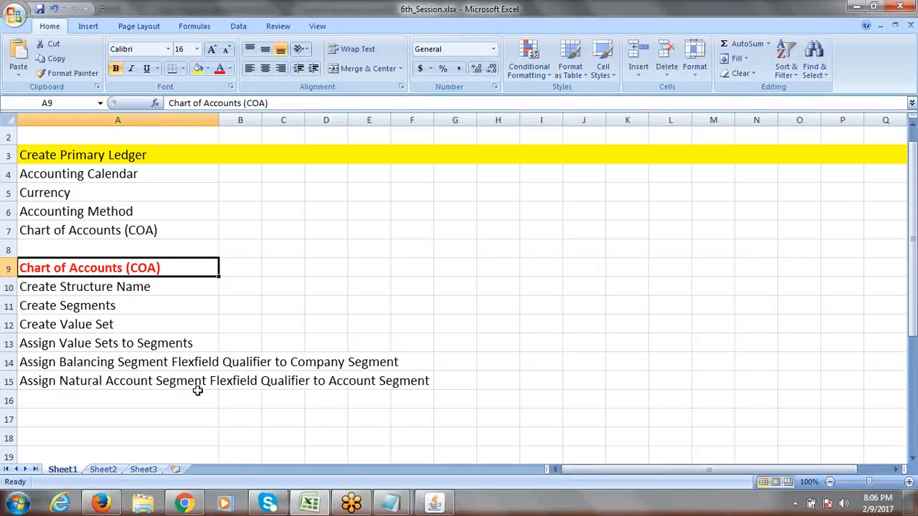
{"action": "left_click", "coordinate": [153, 382]}
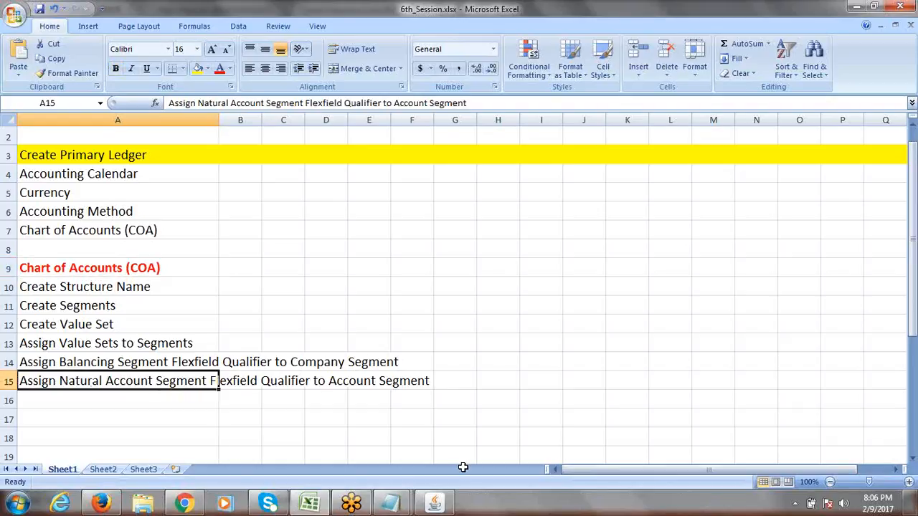
{"action": "left_click", "coordinate": [435, 504]}
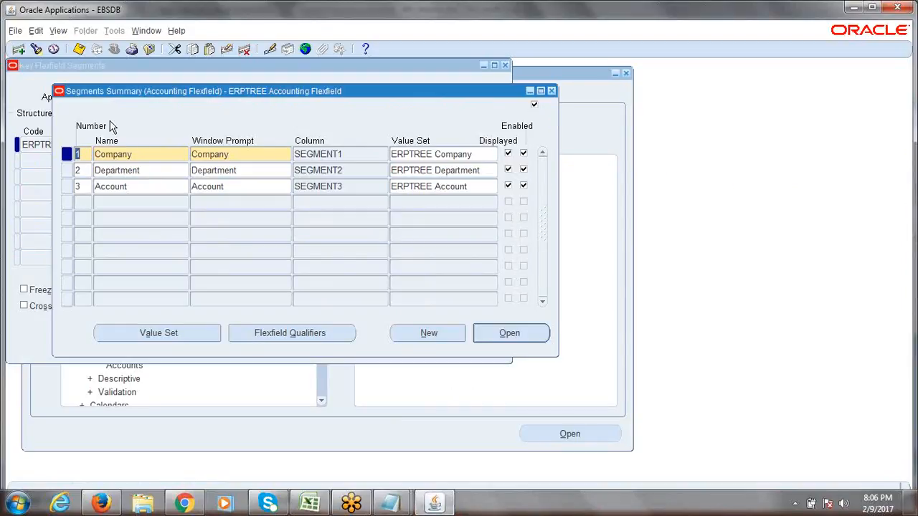
- Enable and save the Natural Account Segment qualifier on the Account segment, then close the qualifiers
{"action": "double_click", "coordinate": [140, 186]}
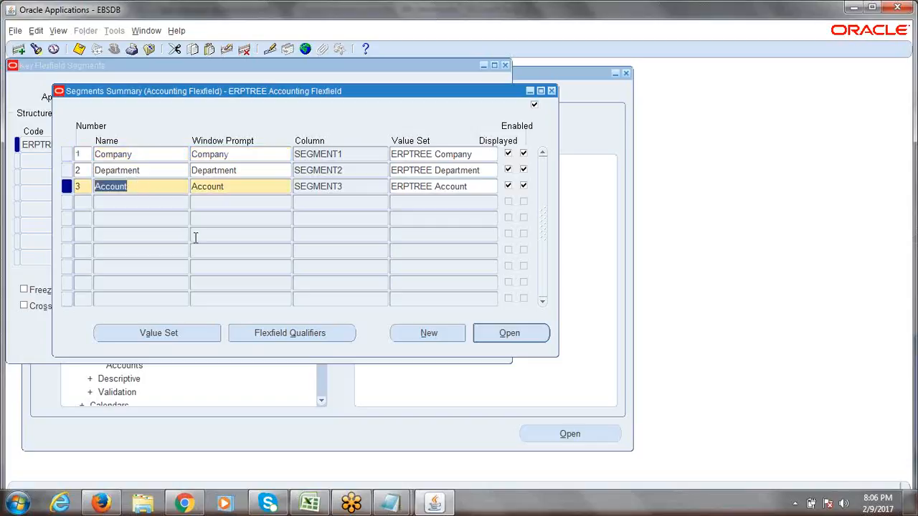
{"action": "left_click", "coordinate": [298, 334]}
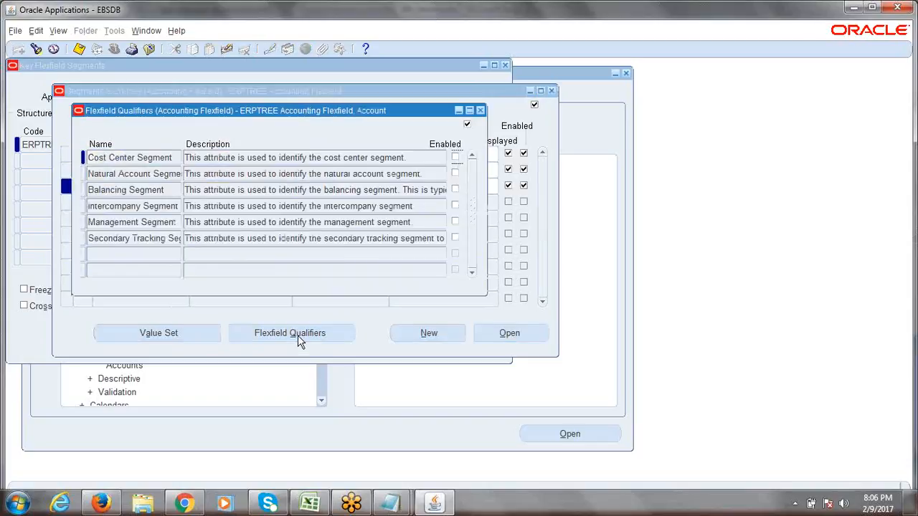
{"action": "left_click_drag", "start_coordinate": [271, 115], "coordinate": [417, 132]}
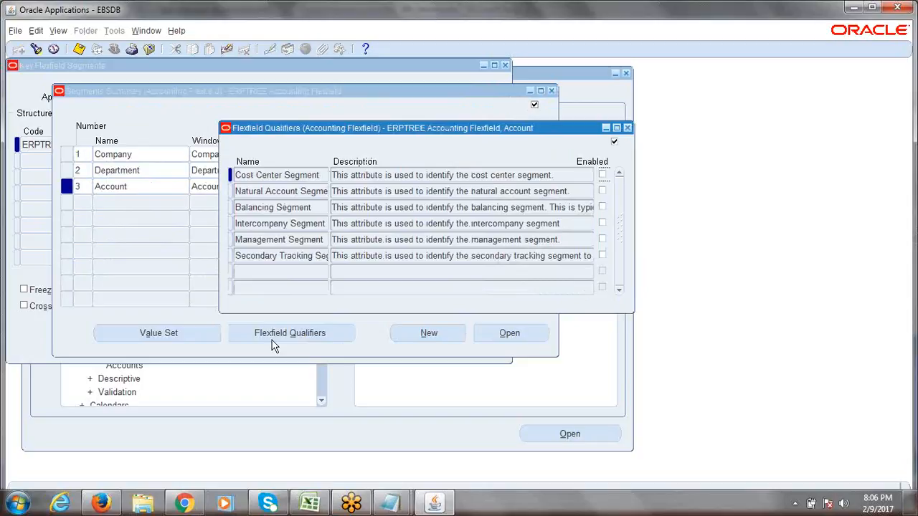
{"action": "left_click", "coordinate": [304, 192]}
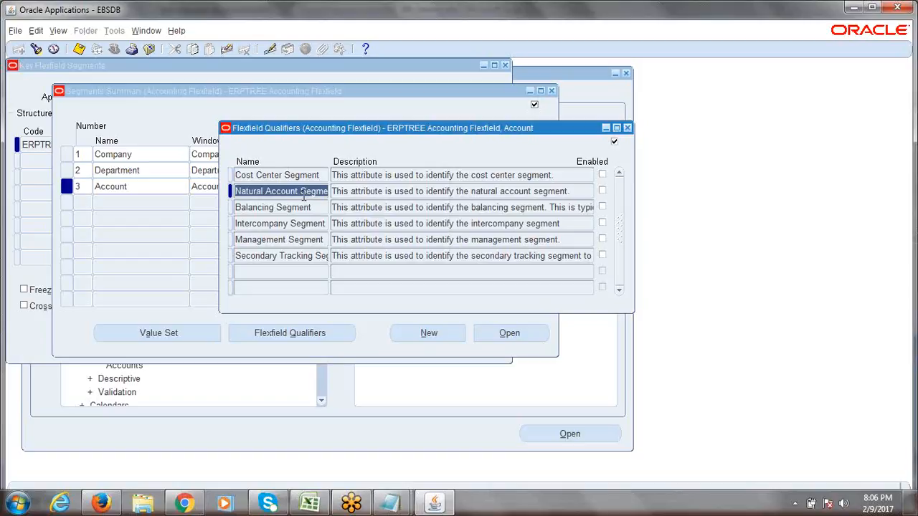
{"action": "left_click", "coordinate": [366, 192]}
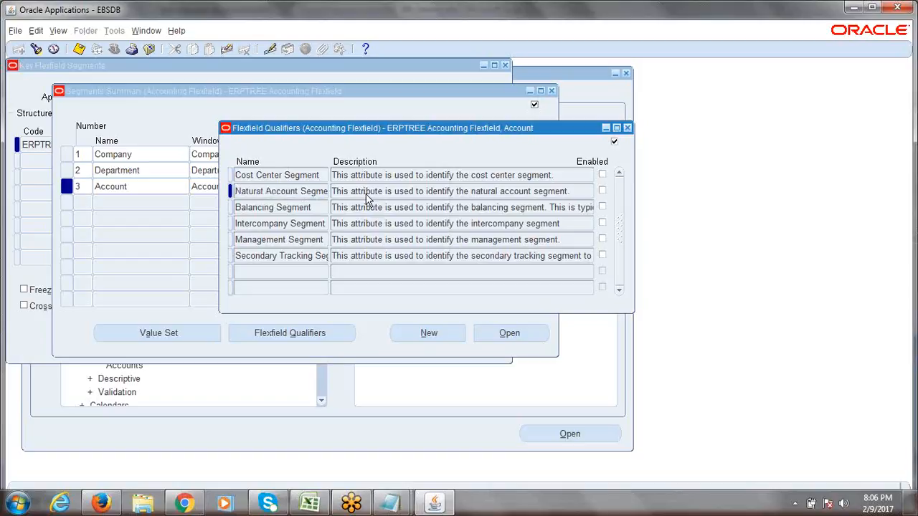
{"action": "left_click", "coordinate": [277, 195]}
{"action": "left_click", "coordinate": [277, 194]}
{"action": "left_click", "coordinate": [603, 192]}
{"action": "left_click", "coordinate": [79, 48]}
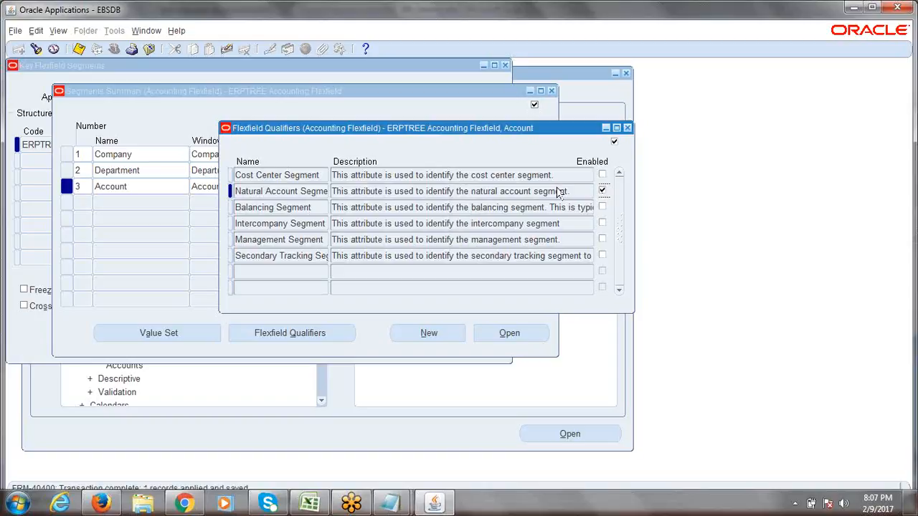
{"action": "left_click", "coordinate": [628, 128]}
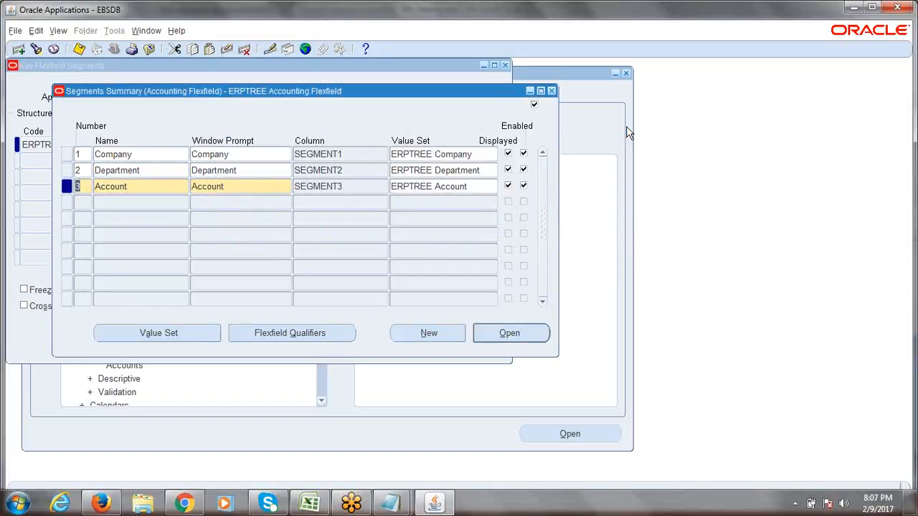
{"action": "key", "text": "ctrl+s"}
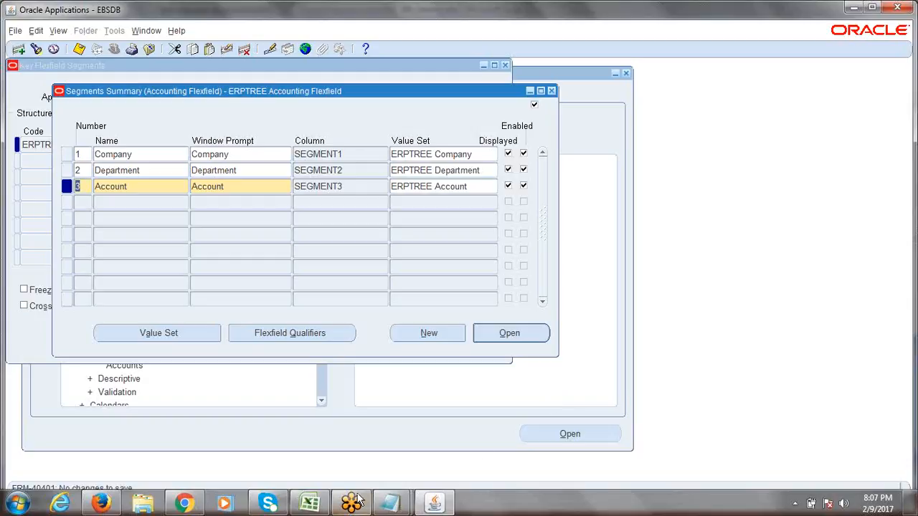
- Review checklist entries A14 and A15 in Excel, then return to Oracle's segments summary
{"action": "left_click", "coordinate": [310, 504]}
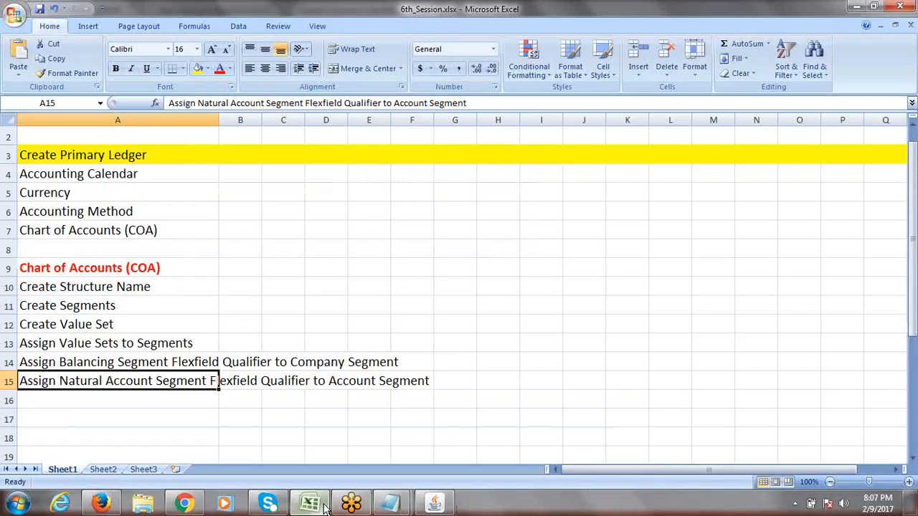
{"action": "left_click", "coordinate": [56, 364]}
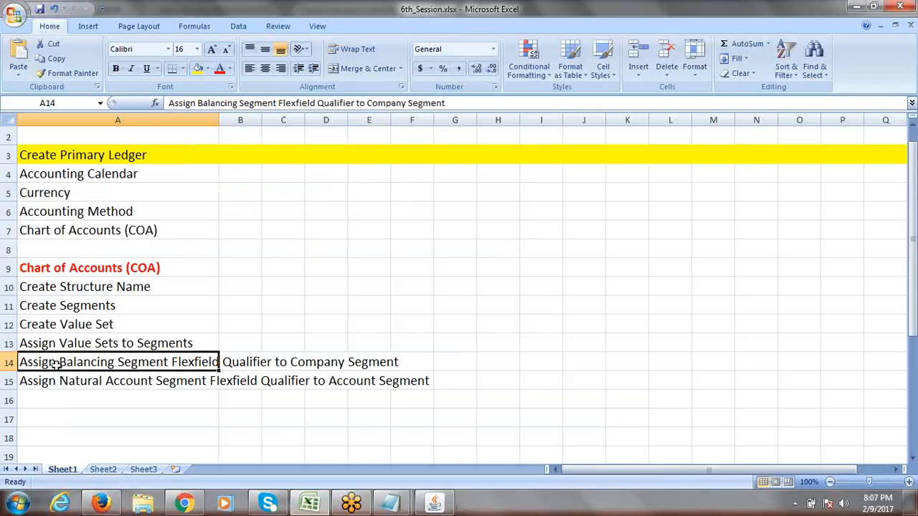
{"action": "left_click", "coordinate": [64, 383]}
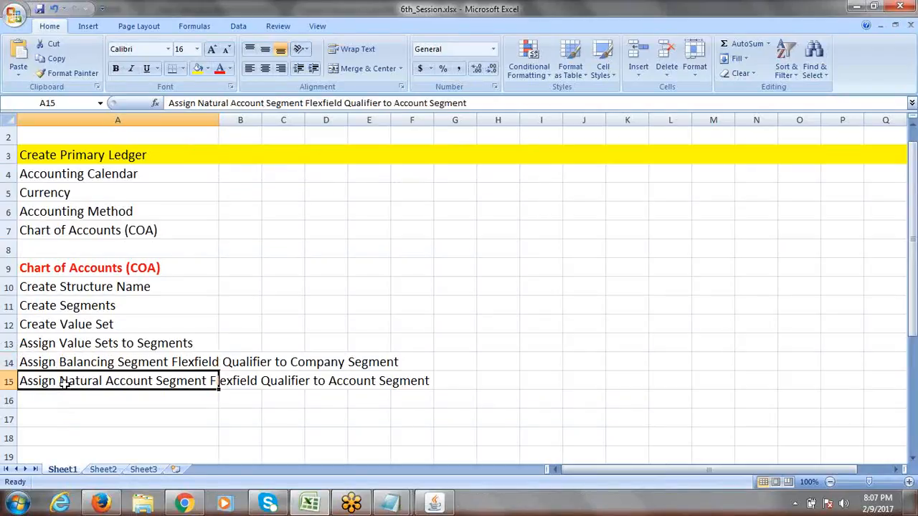
{"action": "key", "text": "alt+Tab"}
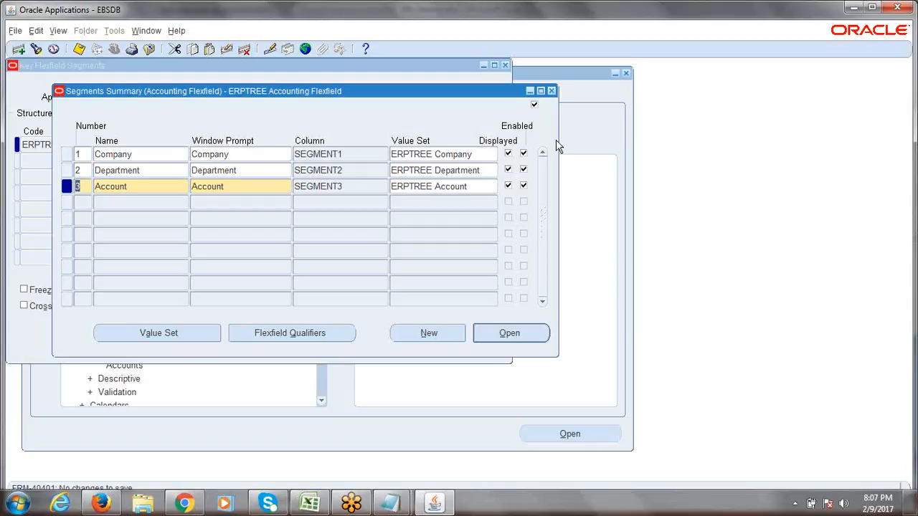
{"action": "left_click", "coordinate": [552, 92]}
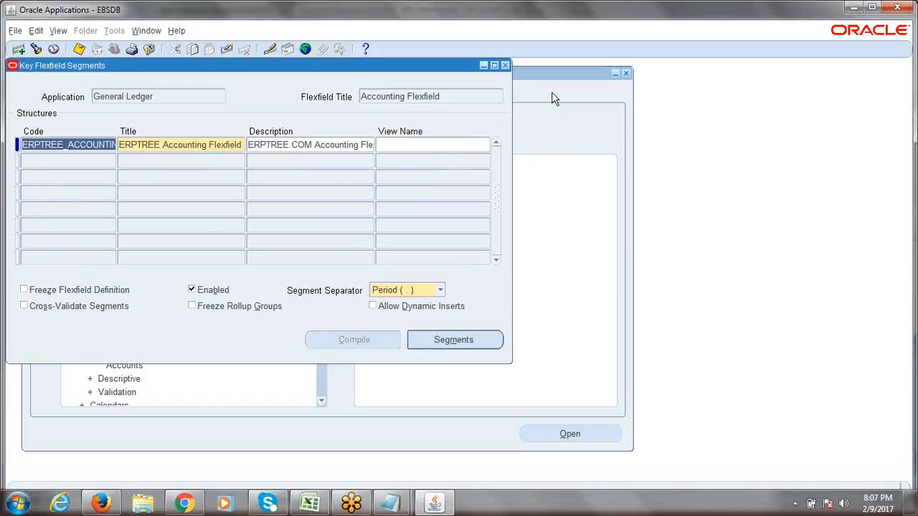
{"action": "left_click", "coordinate": [160, 142]}
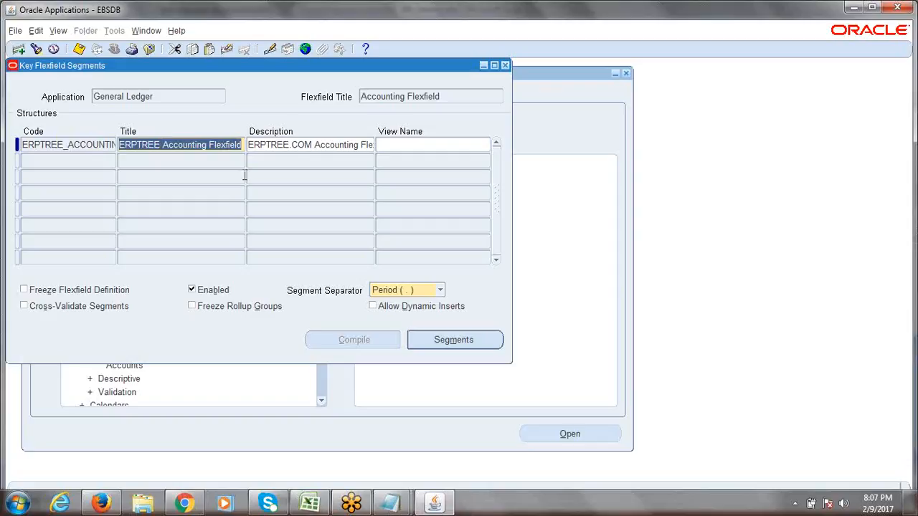
{"action": "left_click", "coordinate": [75, 146]}
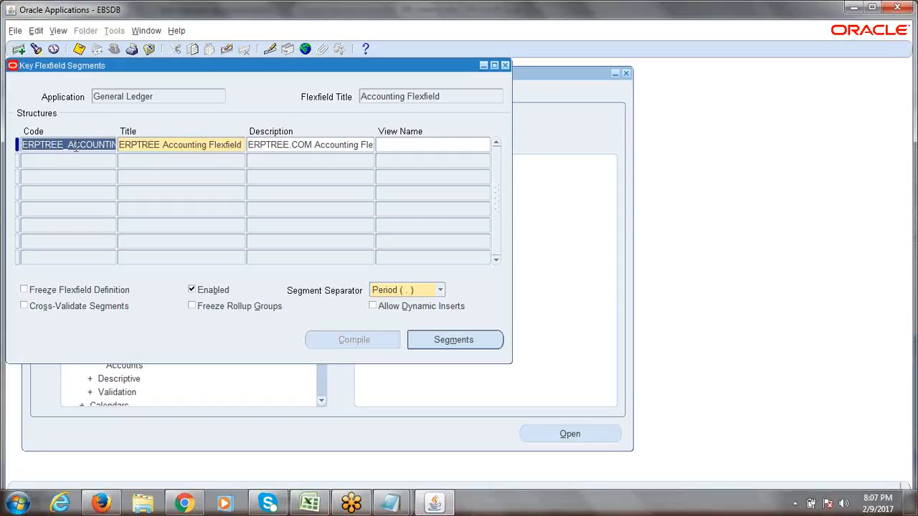
{"action": "left_click", "coordinate": [433, 340]}
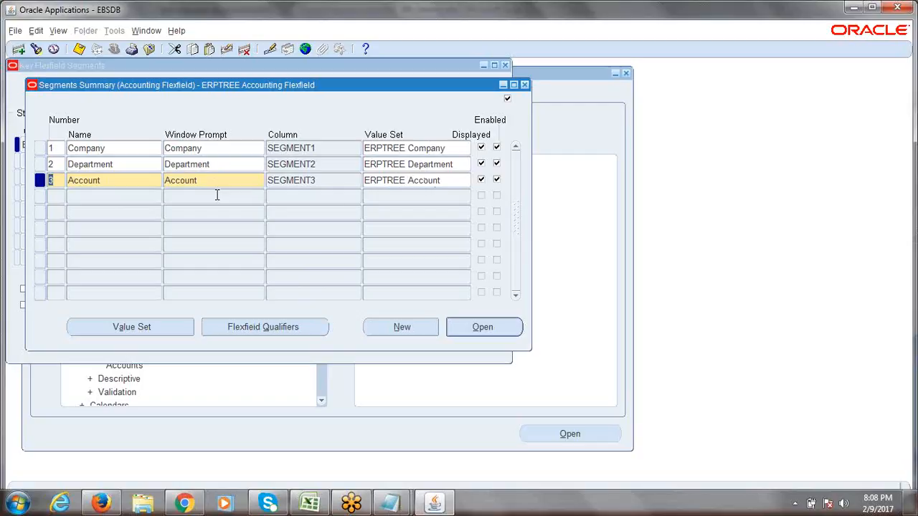
{"action": "key", "text": "ctrl+s"}
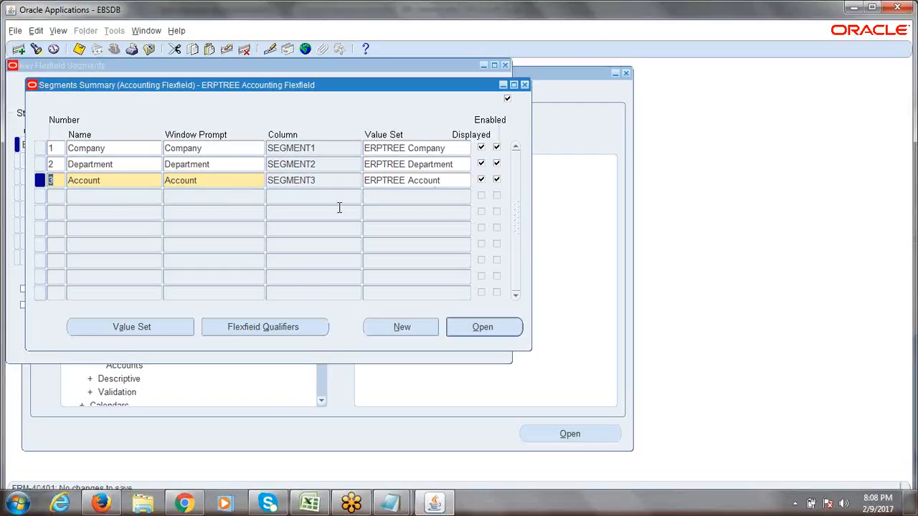
- Close the Segments Summary and inspect the ERPTREE structure's Code and Title values
{"action": "left_click", "coordinate": [525, 86]}
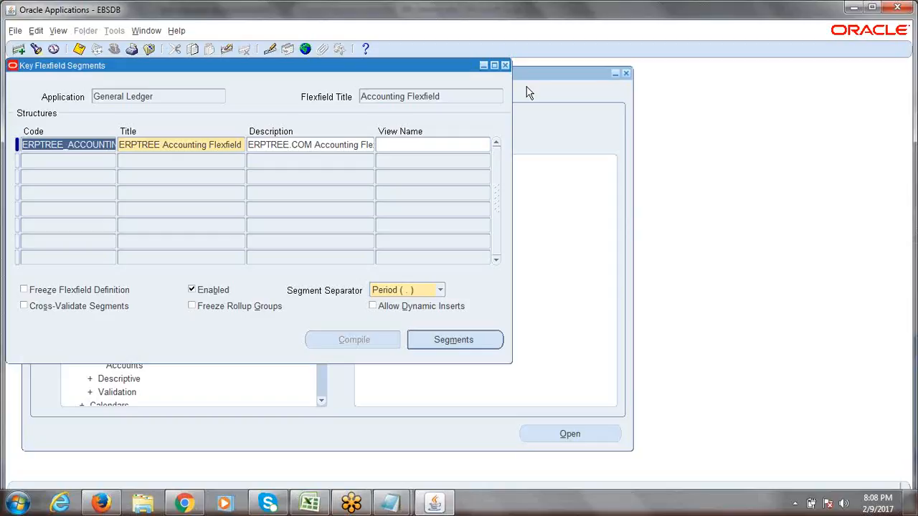
{"action": "left_click", "coordinate": [178, 145]}
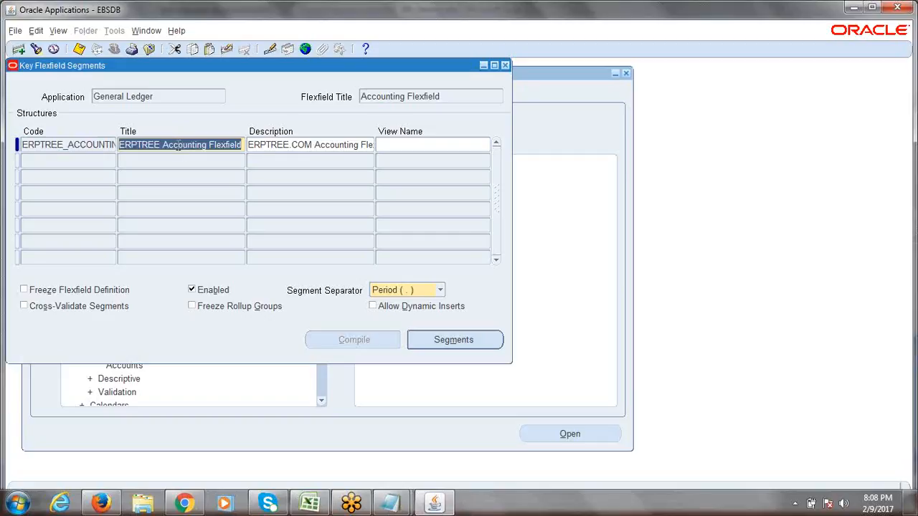
{"action": "left_click", "coordinate": [220, 146]}
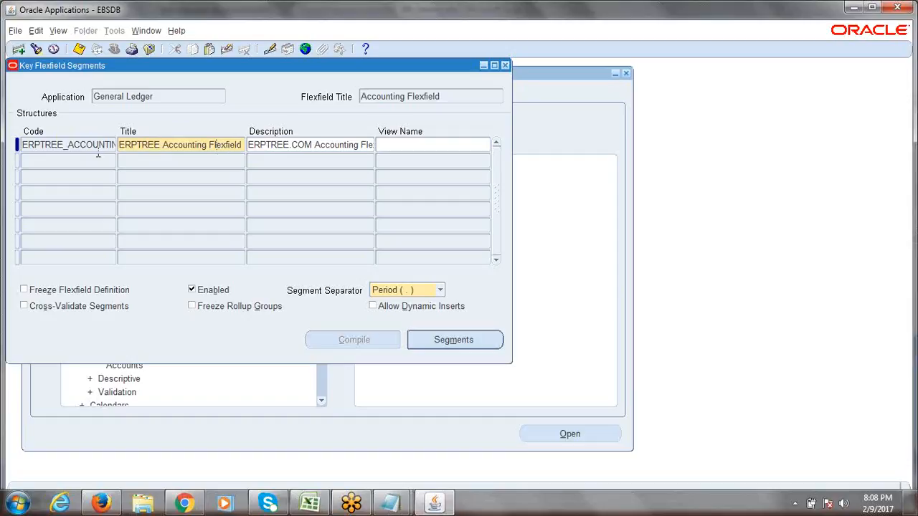
{"action": "double_click", "coordinate": [72, 146]}
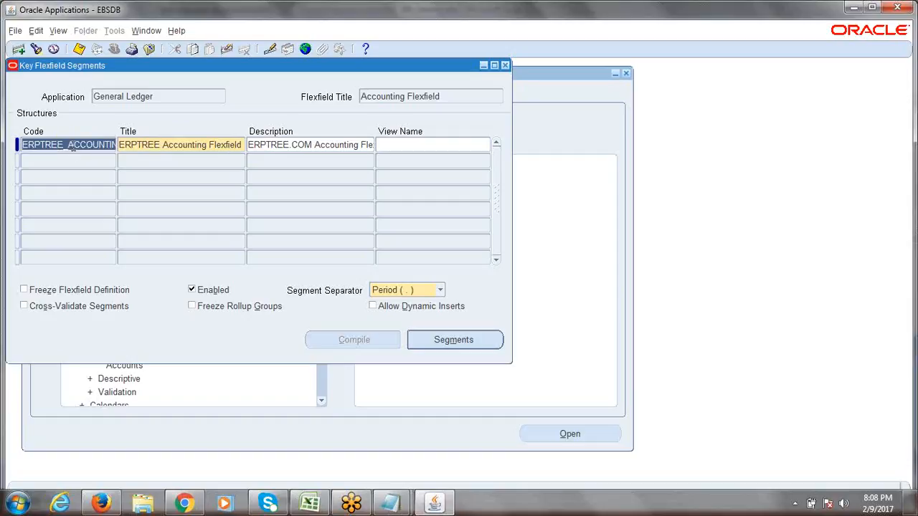
{"action": "double_click", "coordinate": [161, 147]}
{"action": "left_click", "coordinate": [100, 149]}
{"action": "left_click", "coordinate": [442, 343]}
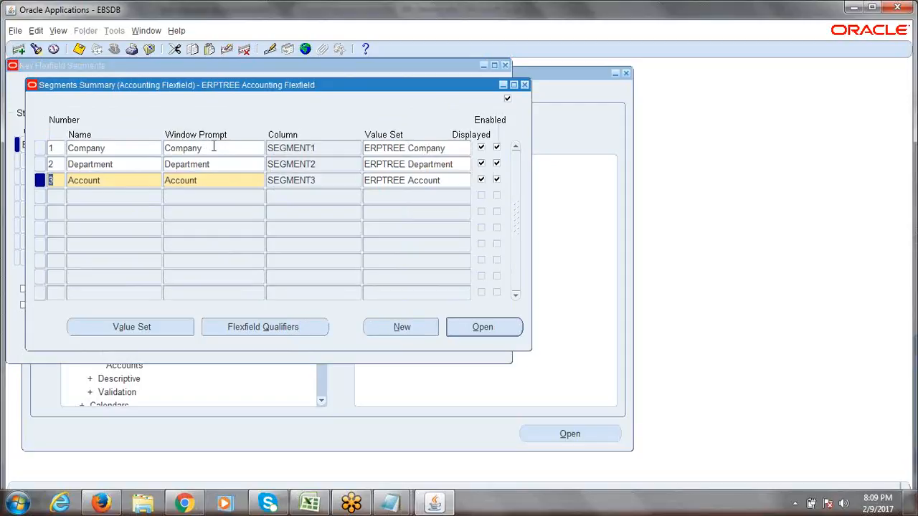
{"action": "left_click", "coordinate": [524, 85]}
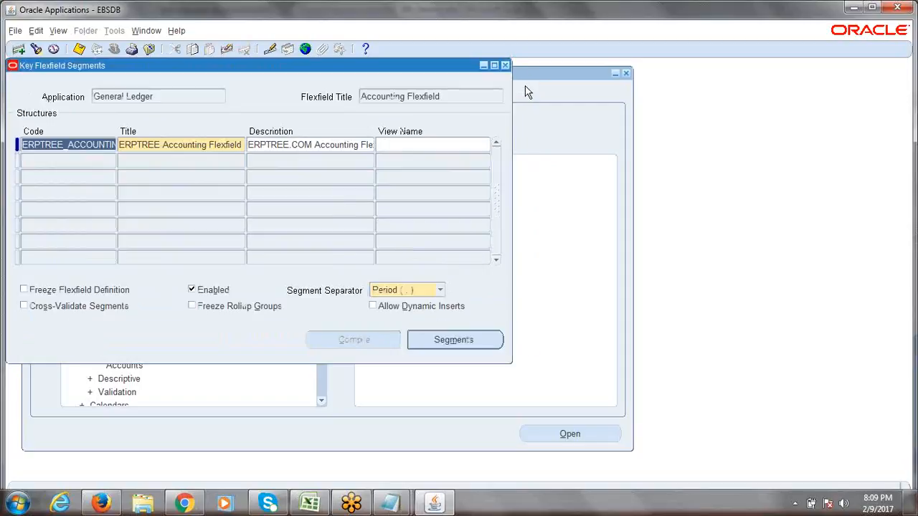
{"action": "left_click", "coordinate": [450, 97]}
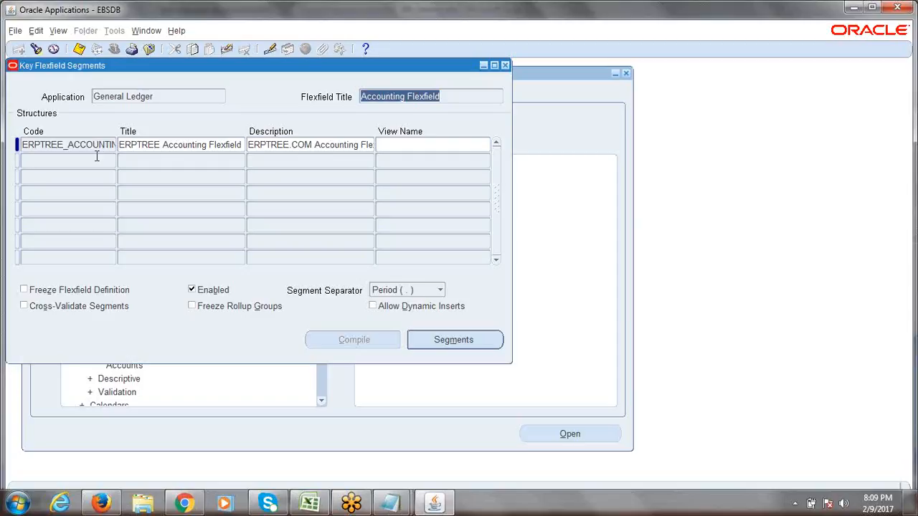
- Tick Freeze Flexfield Definition and accept the freezing caution
{"action": "left_click", "coordinate": [23, 291]}
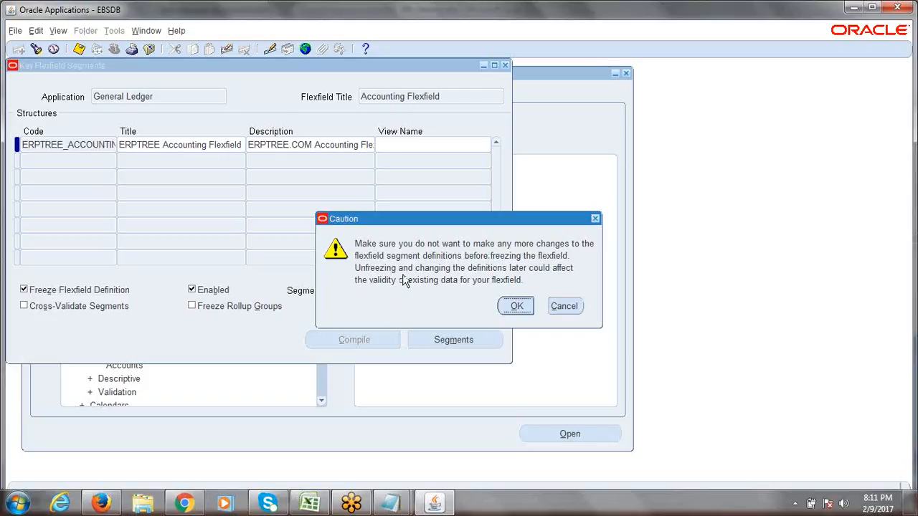
{"action": "left_click", "coordinate": [509, 307]}
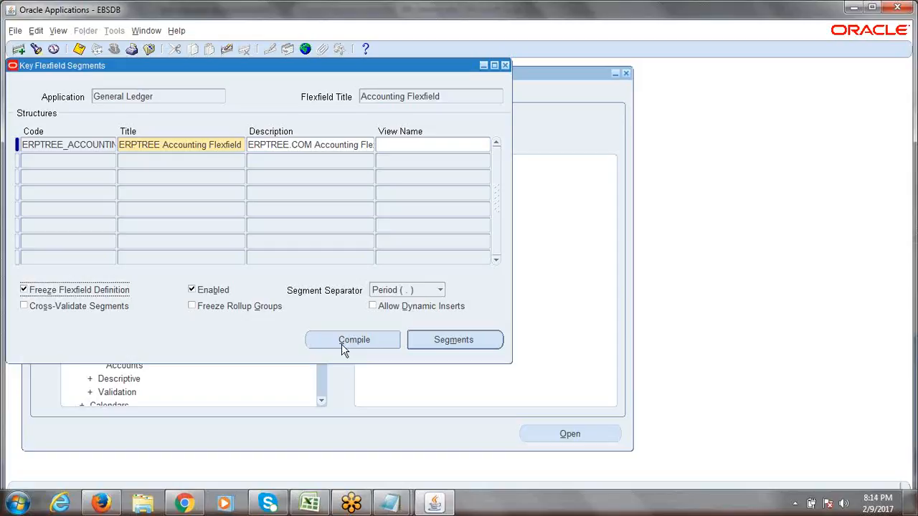
- Unfreeze the flexfield, review its Company and Account segment rows, and close the summary
{"action": "left_click", "coordinate": [25, 289]}
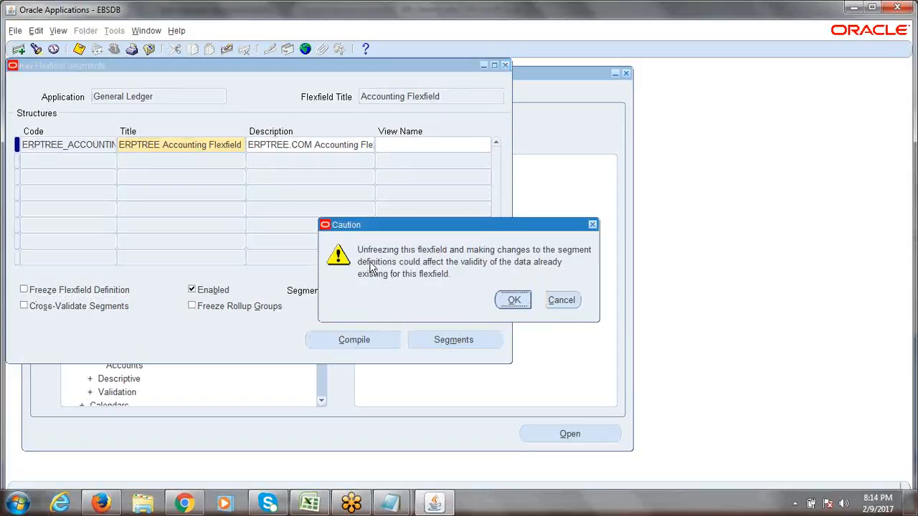
{"action": "left_click", "coordinate": [514, 301]}
{"action": "left_click", "coordinate": [455, 340]}
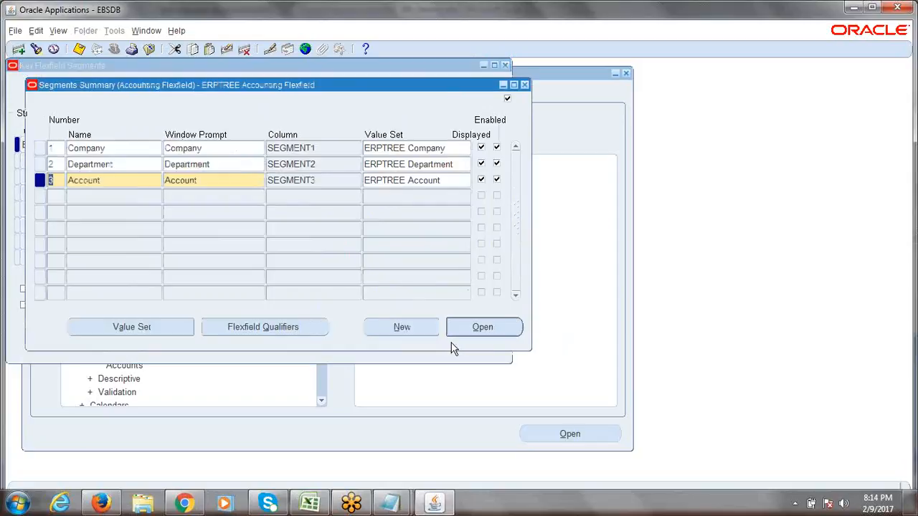
{"action": "left_click", "coordinate": [124, 148]}
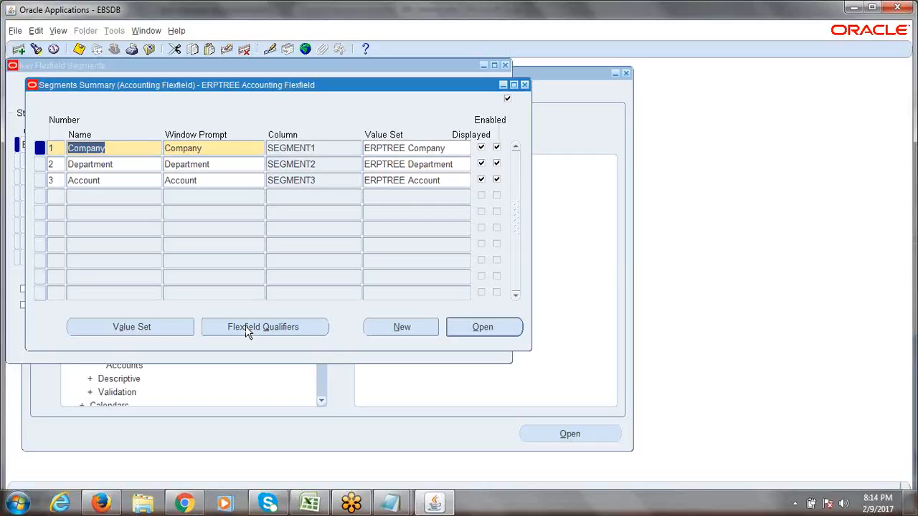
{"action": "left_click", "coordinate": [123, 148]}
{"action": "left_click", "coordinate": [125, 180]}
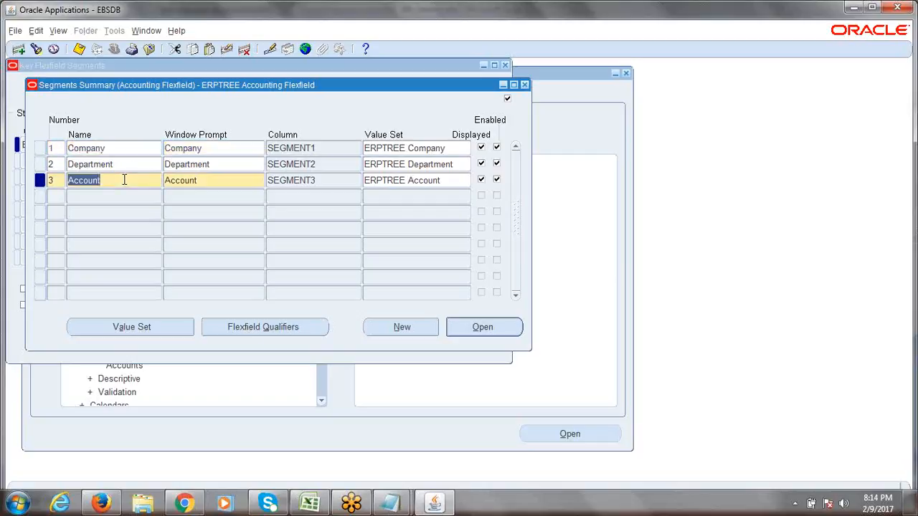
{"action": "left_click", "coordinate": [523, 83]}
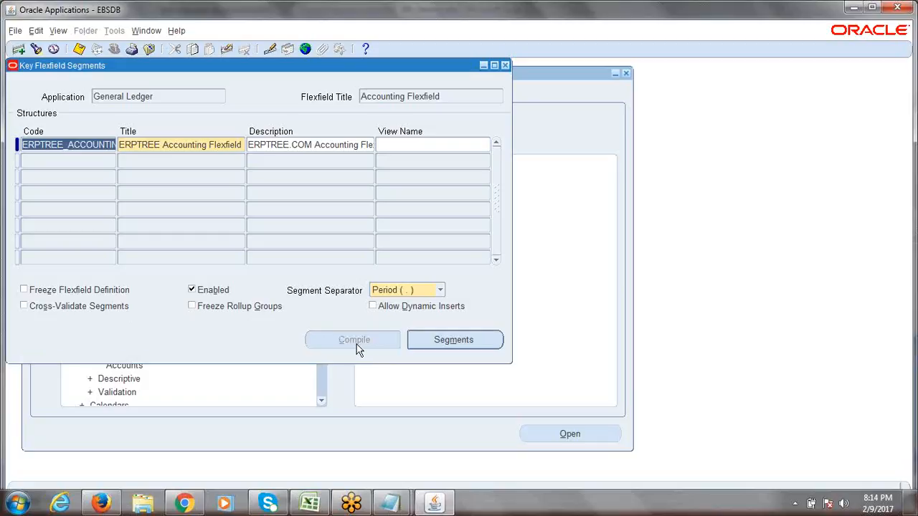
- Refreeze the ERPTREE Accounting Flexfield and compile it, acknowledging both notes
{"action": "left_click", "coordinate": [23, 291]}
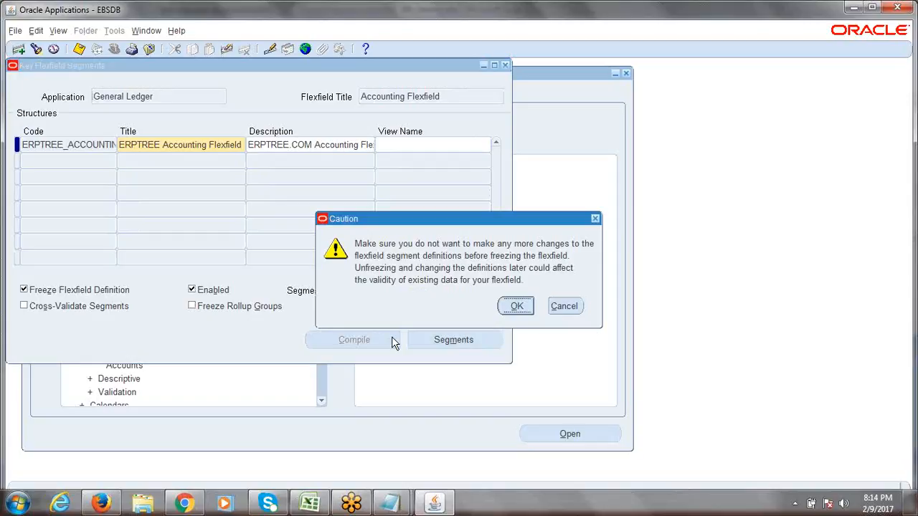
{"action": "left_click", "coordinate": [517, 307]}
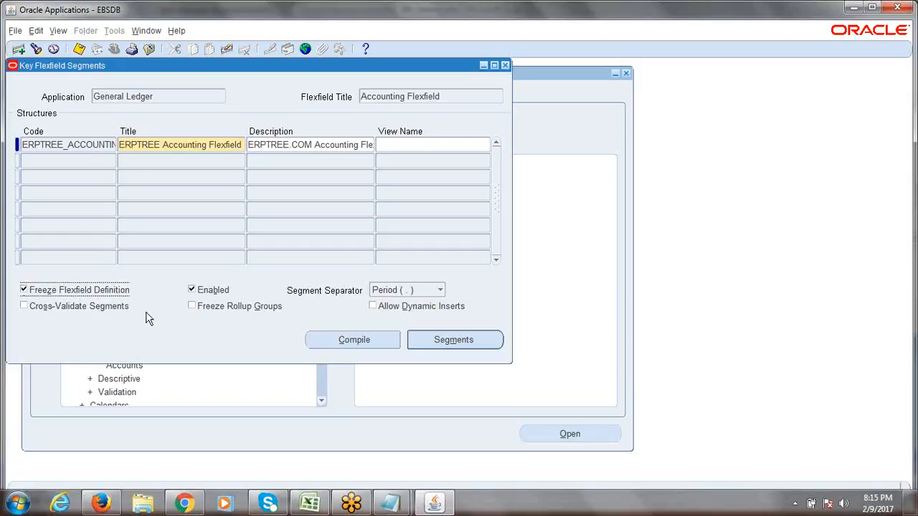
{"action": "left_click", "coordinate": [346, 343]}
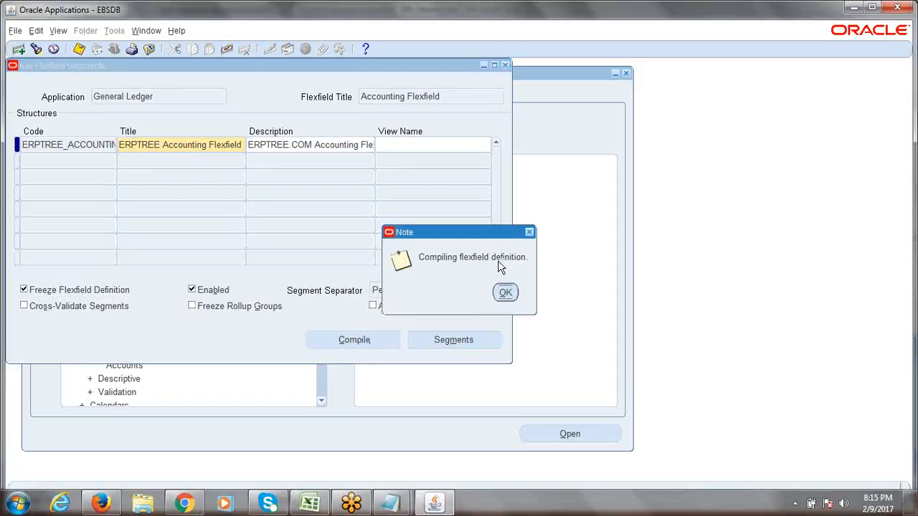
{"action": "left_click", "coordinate": [505, 292]}
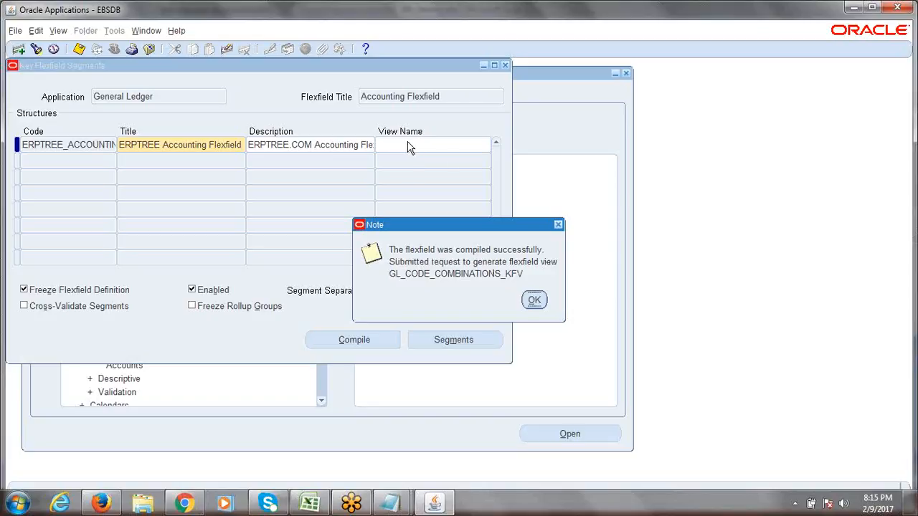
{"action": "left_click", "coordinate": [532, 302]}
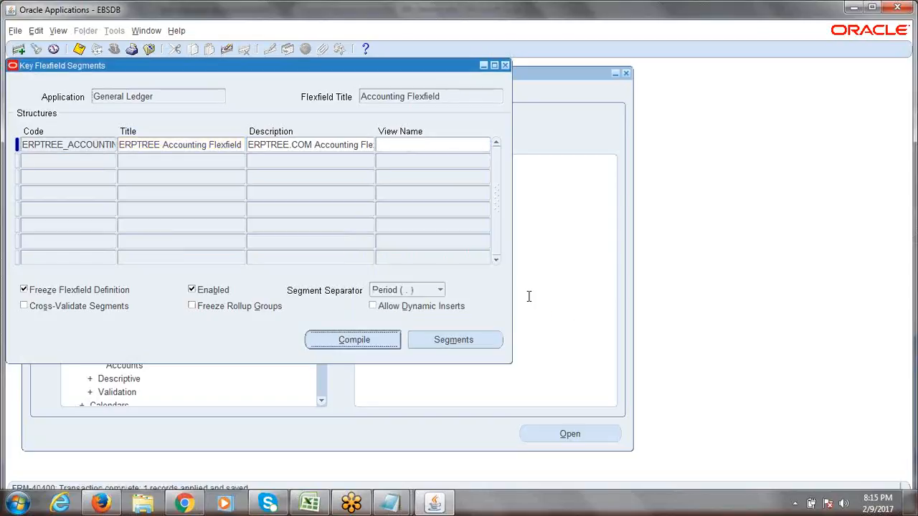
- List submitted requests and inspect the Flexfield View Generator and Generate Ledger requests
{"action": "key", "text": "r"}
{"action": "key", "text": "alt+i"}
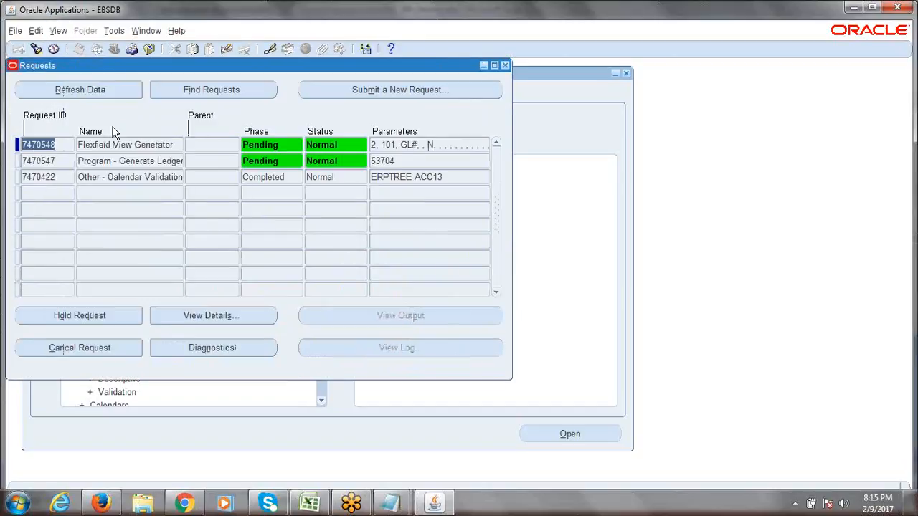
{"action": "left_click", "coordinate": [83, 161]}
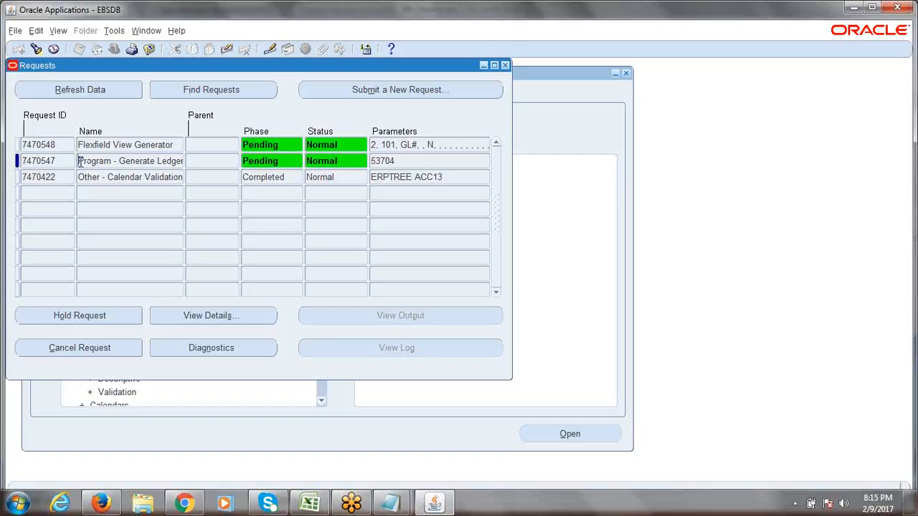
{"action": "left_click_drag", "start_coordinate": [80, 162], "coordinate": [184, 163]}
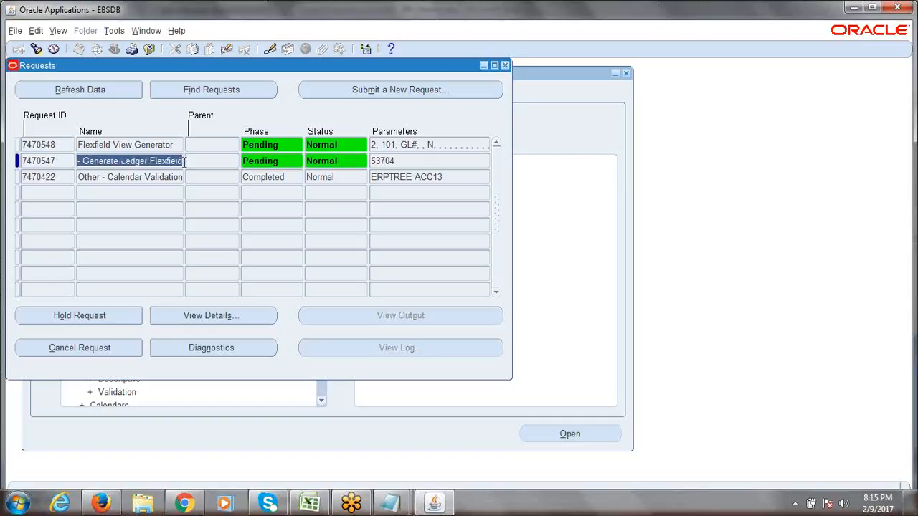
{"action": "left_click", "coordinate": [87, 147]}
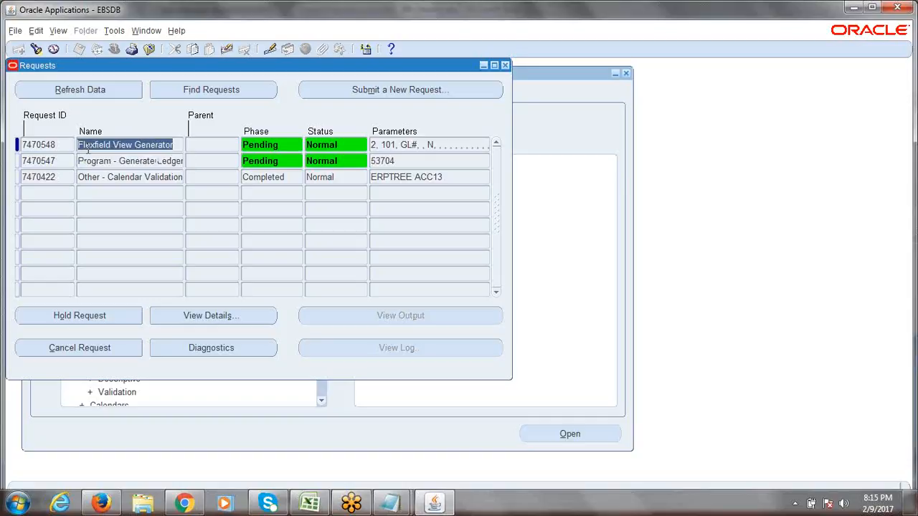
{"action": "left_click_drag", "start_coordinate": [78, 147], "coordinate": [186, 148]}
{"action": "left_click", "coordinate": [185, 148]}
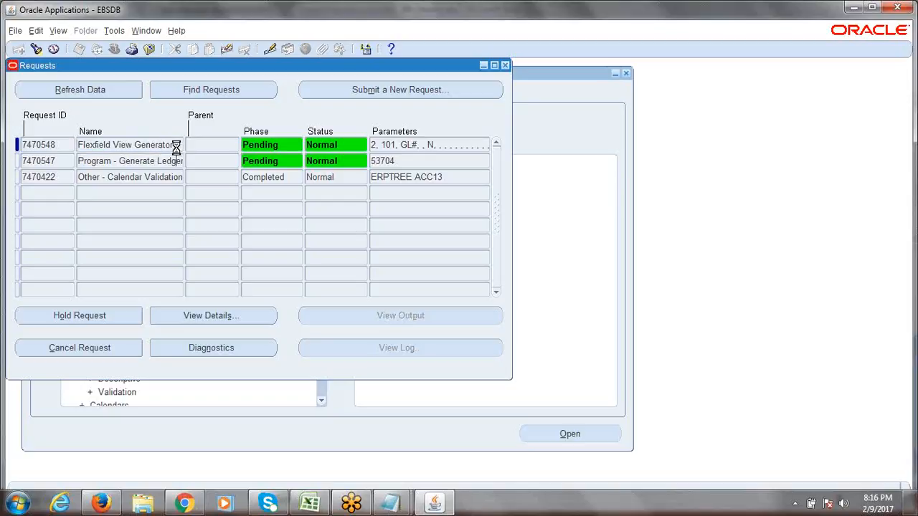
{"action": "key", "text": "Down"}
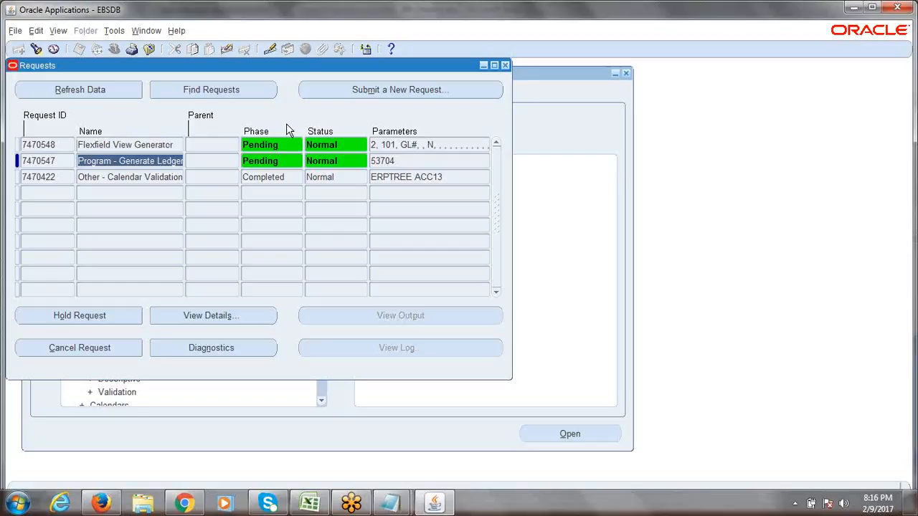
- Refresh the request list and check both requests now show Completed Normal
{"action": "left_click", "coordinate": [73, 93]}
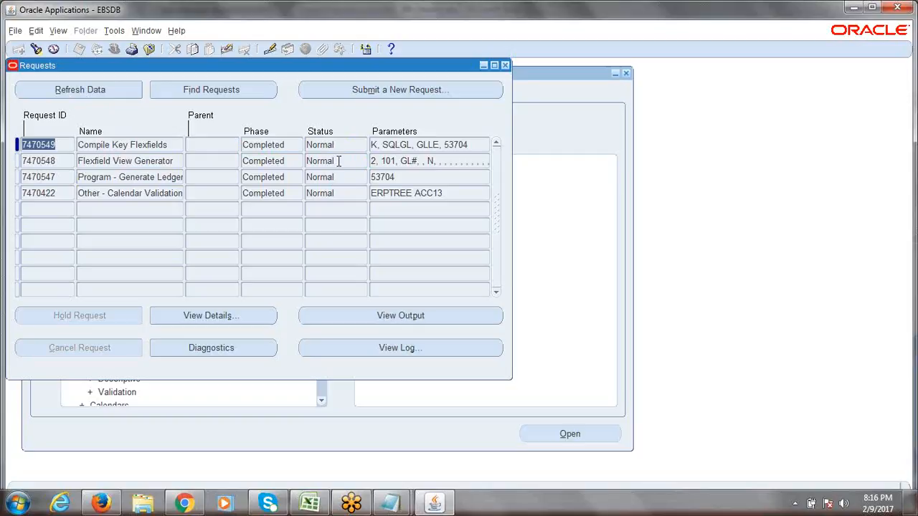
{"action": "left_click", "coordinate": [339, 161]}
{"action": "left_click", "coordinate": [342, 171]}
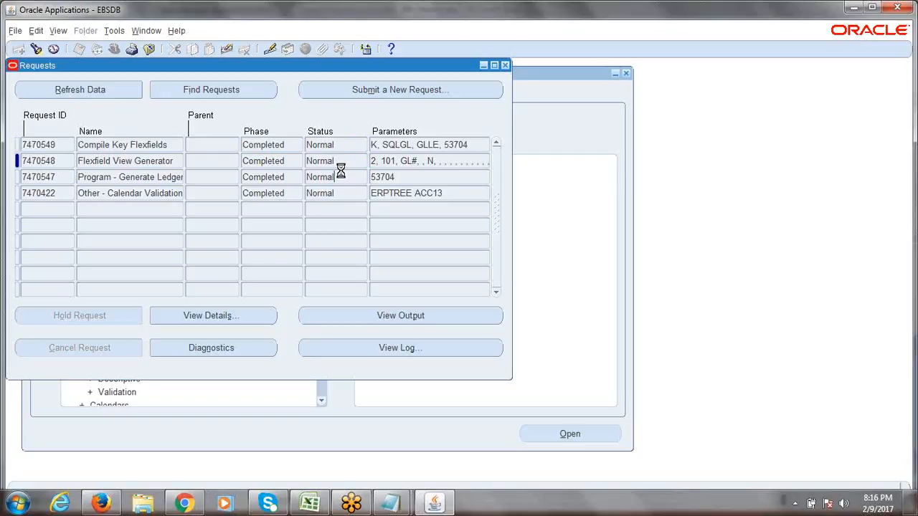
{"action": "left_click", "coordinate": [342, 162]}
- Reopen the request list through View > Requests and find all requests
{"action": "left_click", "coordinate": [505, 65]}
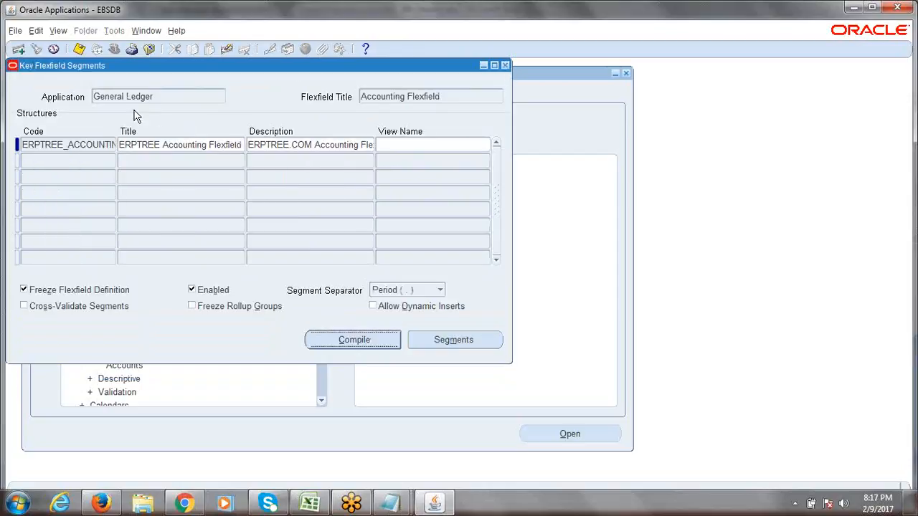
{"action": "left_click", "coordinate": [57, 31]}
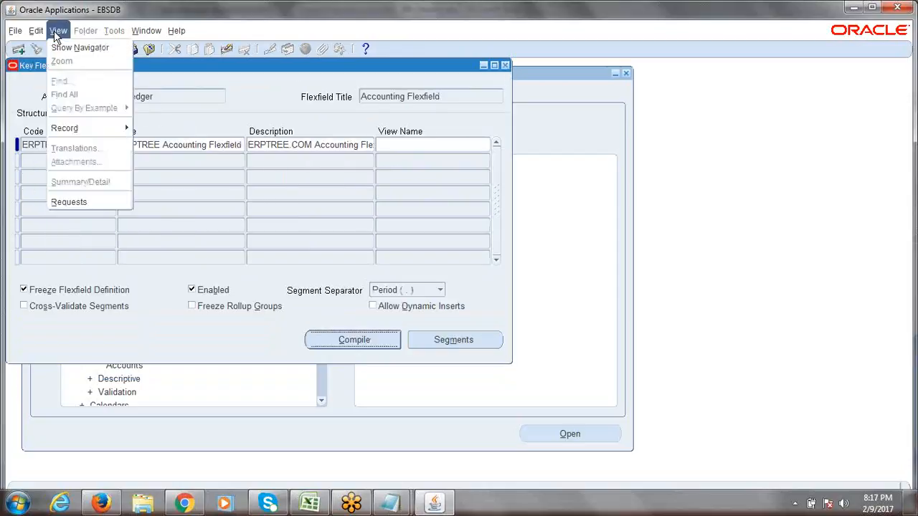
{"action": "left_click", "coordinate": [66, 201]}
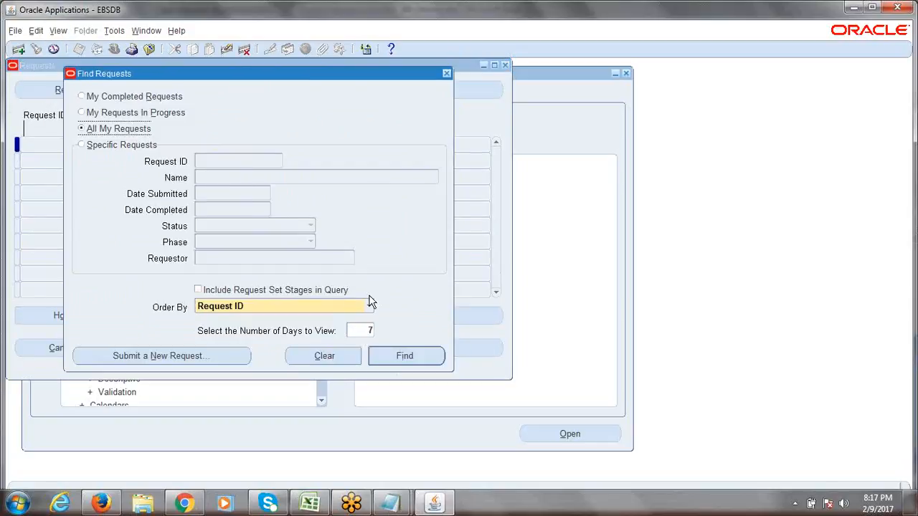
{"action": "left_click", "coordinate": [421, 361]}
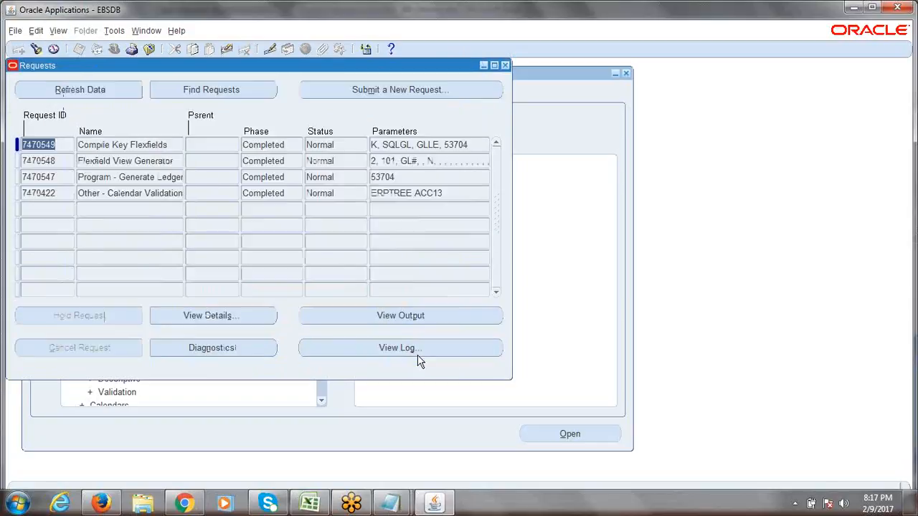
- Open a second Requests window and offset it down-right over the first
{"action": "left_click", "coordinate": [59, 32]}
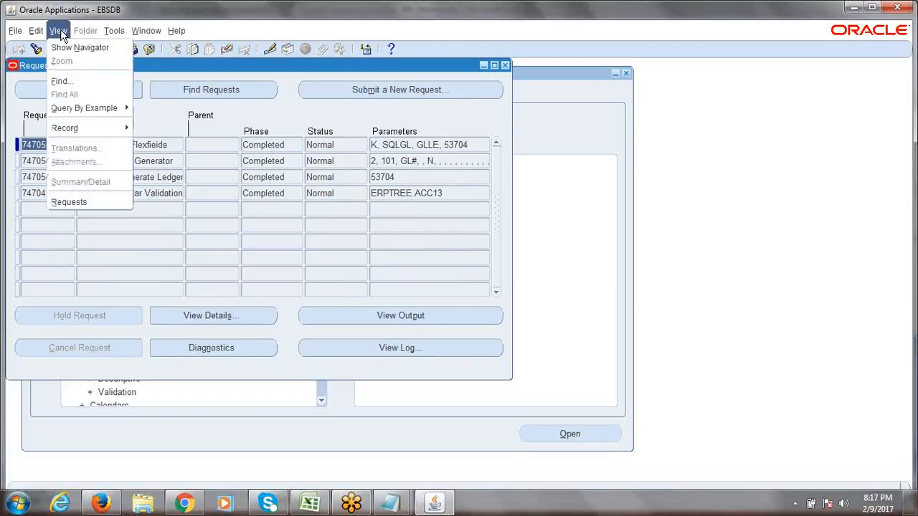
{"action": "left_click", "coordinate": [86, 204]}
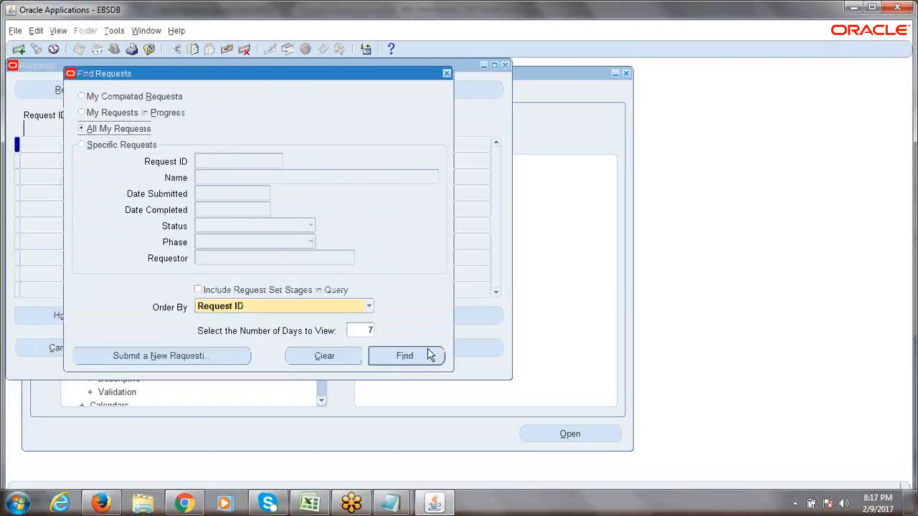
{"action": "left_click", "coordinate": [427, 359]}
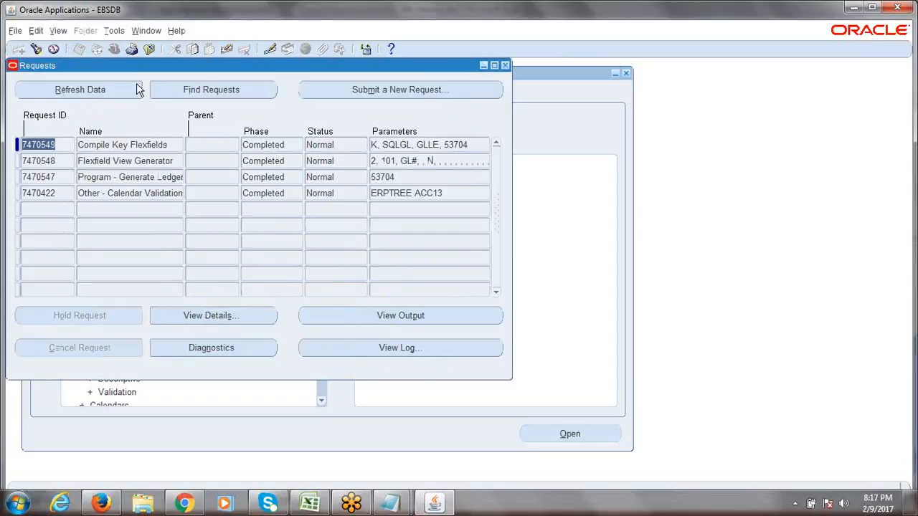
{"action": "left_click_drag", "start_coordinate": [134, 65], "coordinate": [197, 79]}
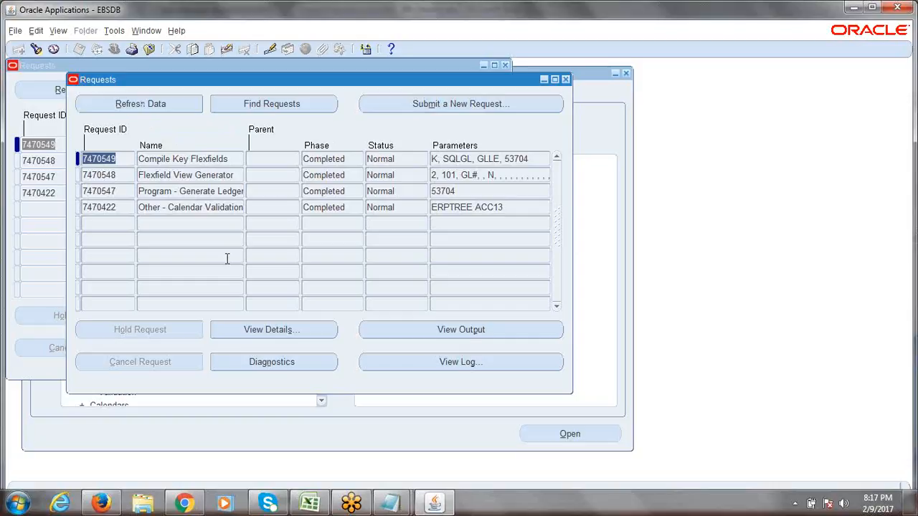
{"action": "left_click_drag", "start_coordinate": [223, 83], "coordinate": [260, 121]}
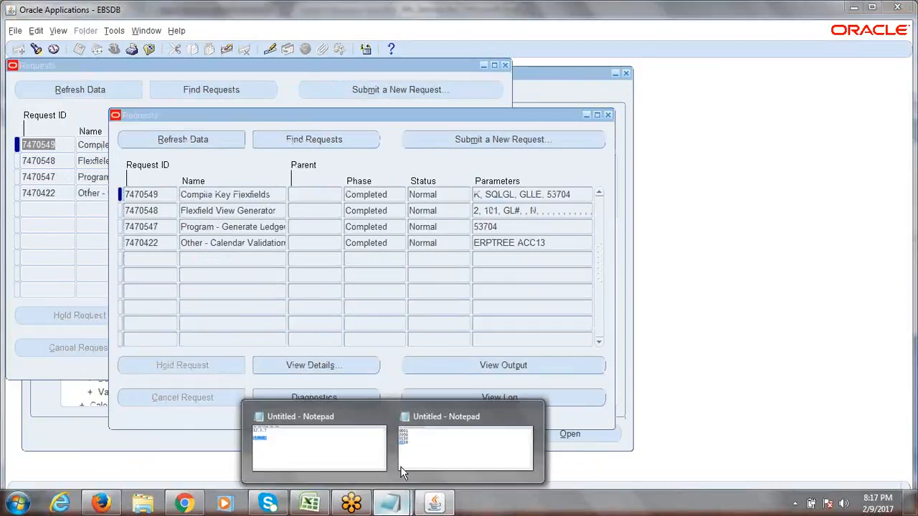
{"action": "left_click", "coordinate": [434, 449]}
- Replace the four segment value lines in Notepad with 'SRS Window = Standard Request Submition'
{"action": "left_click_drag", "start_coordinate": [228, 323], "coordinate": [185, 268]}
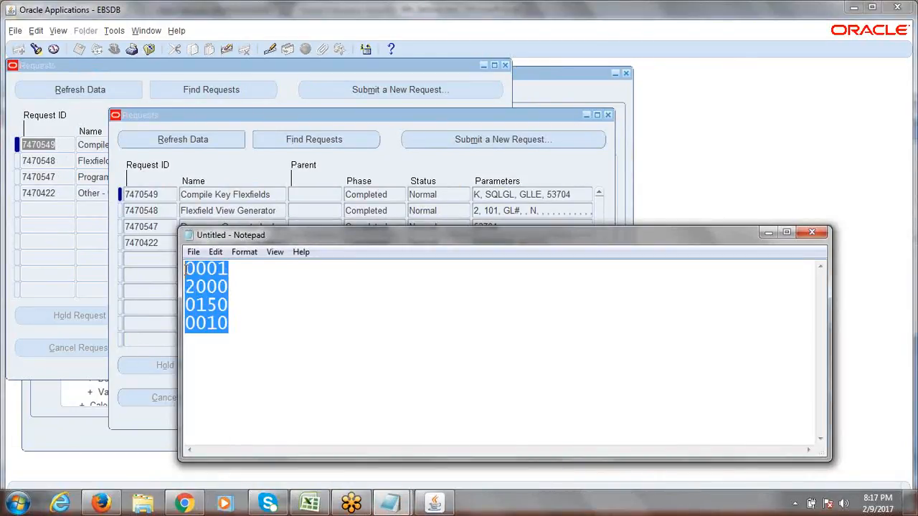
{"action": "type", "text": "SR"}
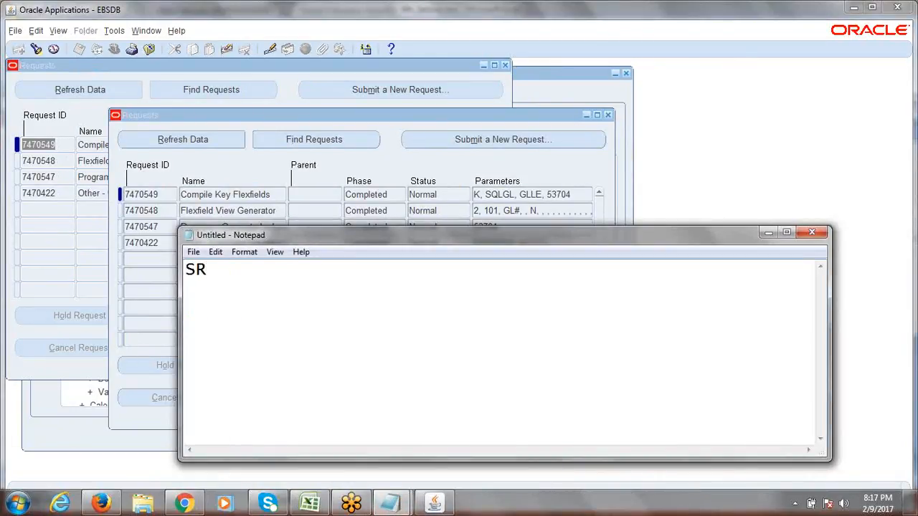
{"action": "type", "text": "S Wind"}
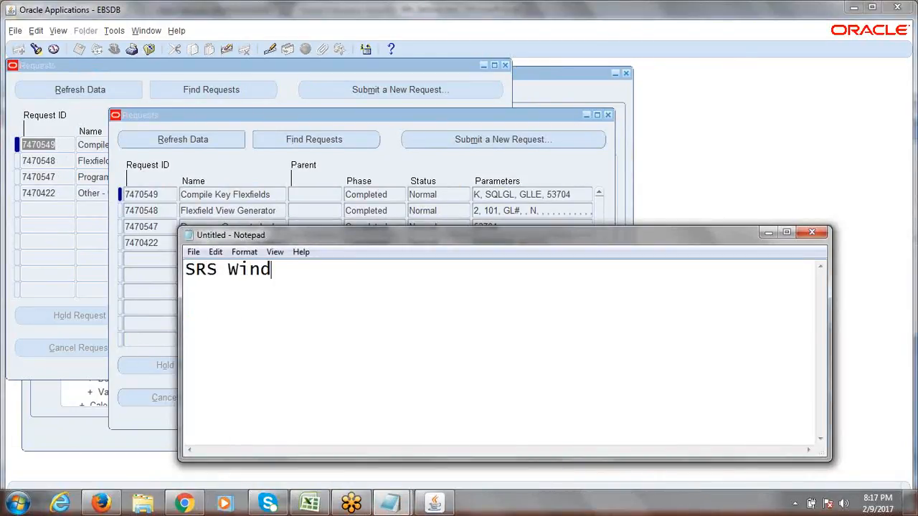
{"action": "type", "text": "ow = Sta"}
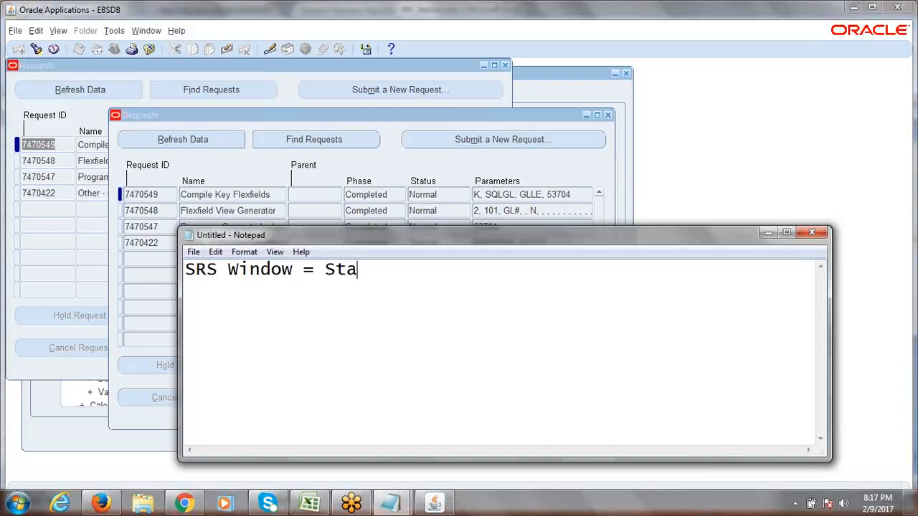
{"action": "type", "text": "ndard Reque"}
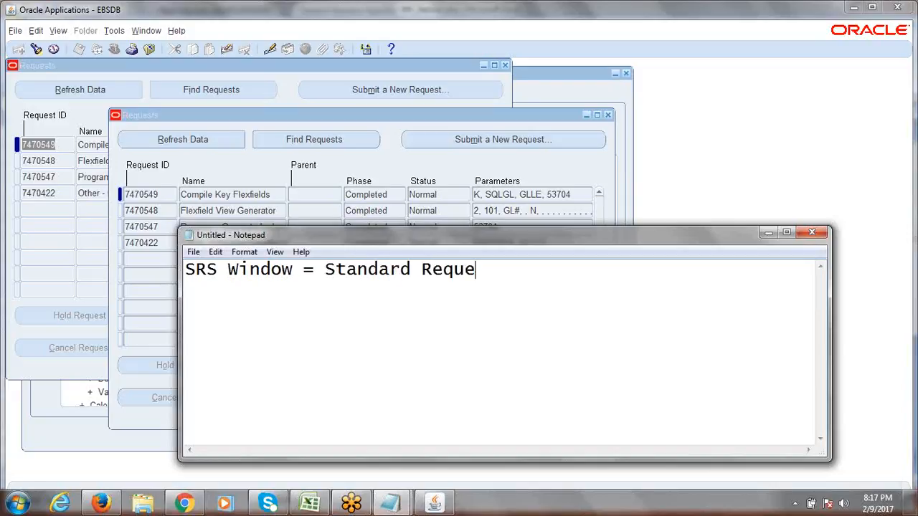
{"action": "type", "text": "st Submition"}
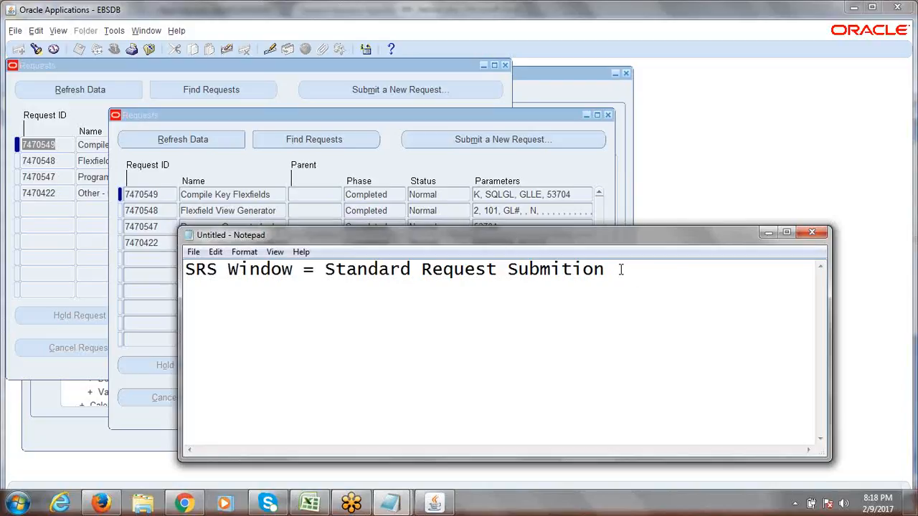
{"action": "left_click", "coordinate": [768, 232]}
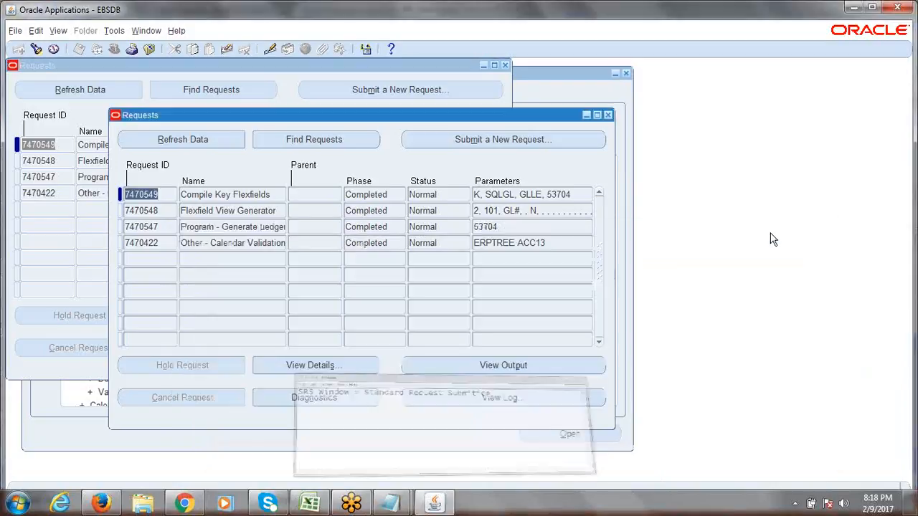
- Close both Oracle request lists and select the Accounting Flexfield structure record
{"action": "left_click", "coordinate": [607, 115]}
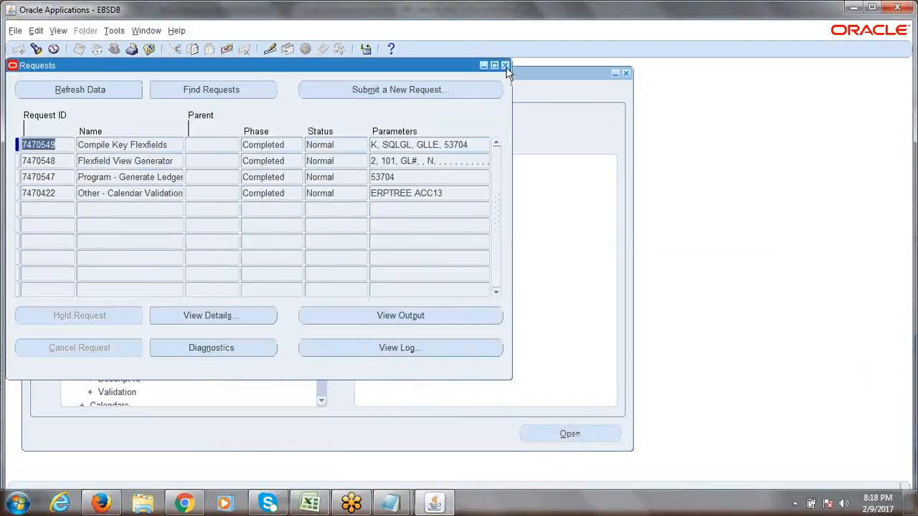
{"action": "left_click", "coordinate": [506, 66]}
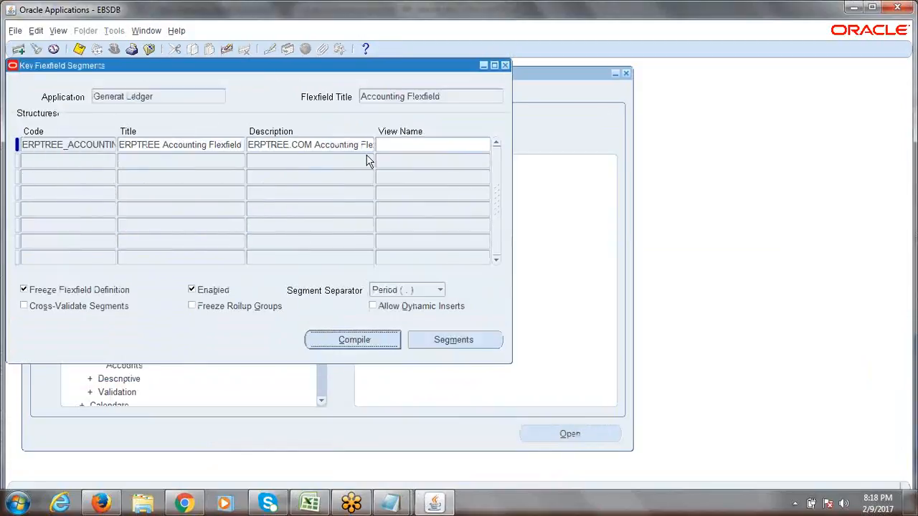
{"action": "left_click", "coordinate": [99, 145]}
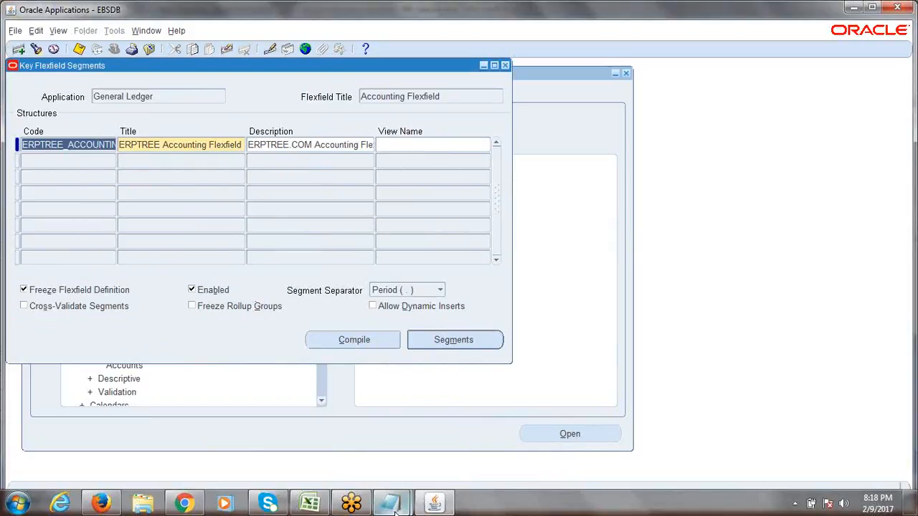
{"action": "left_click", "coordinate": [439, 506]}
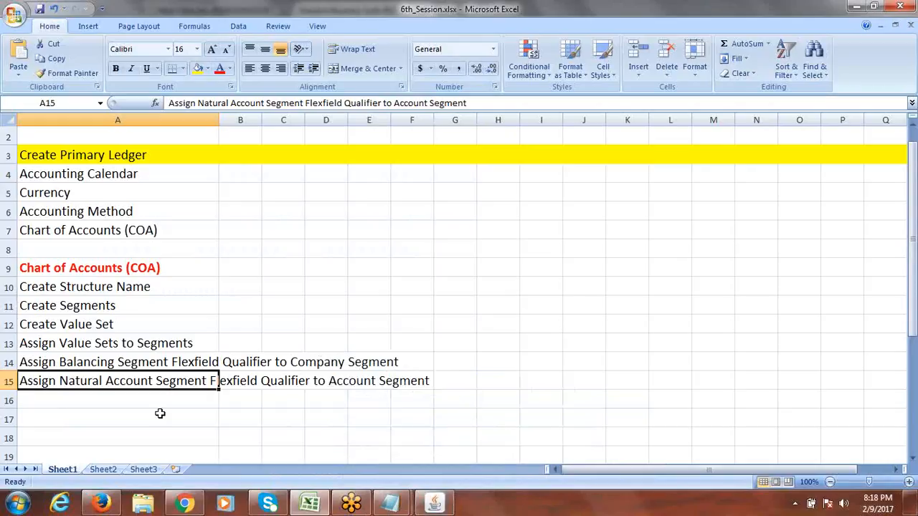
- Review the Chart of Accounts checklist steps in A10:A15, ending on cell A16
{"action": "left_click", "coordinate": [108, 287]}
{"action": "left_click_drag", "start_coordinate": [107, 287], "coordinate": [111, 373]}
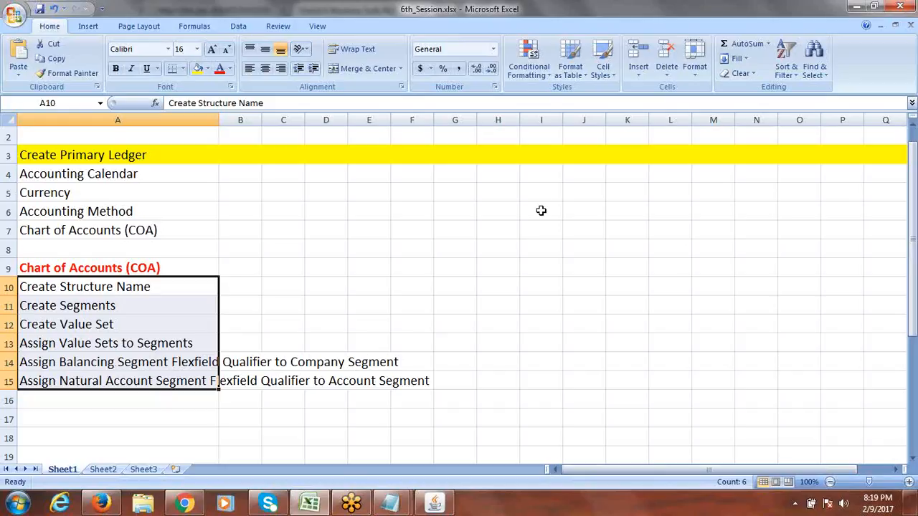
{"action": "key", "text": "alt+Tab"}
{"action": "left_click", "coordinate": [652, 14]}
{"action": "key", "text": "alt+Tab"}
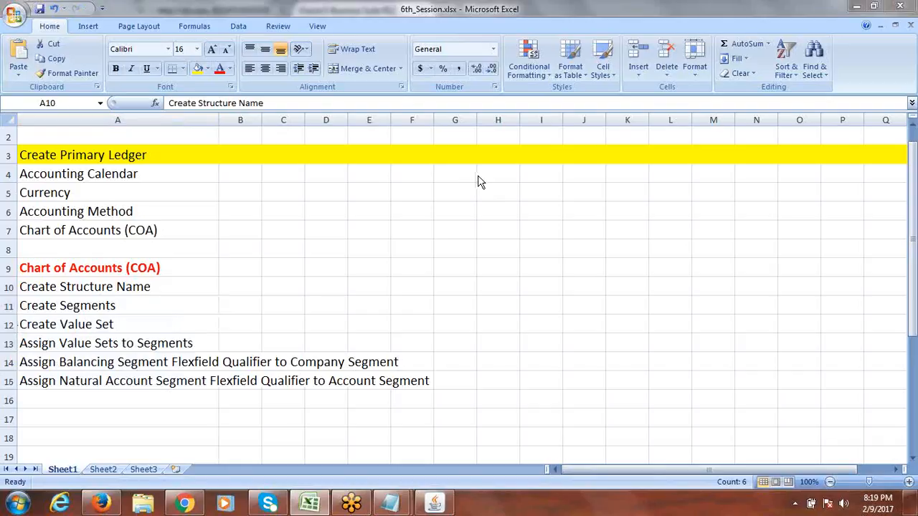
{"action": "left_click", "coordinate": [466, 15]}
{"action": "left_click", "coordinate": [79, 398]}
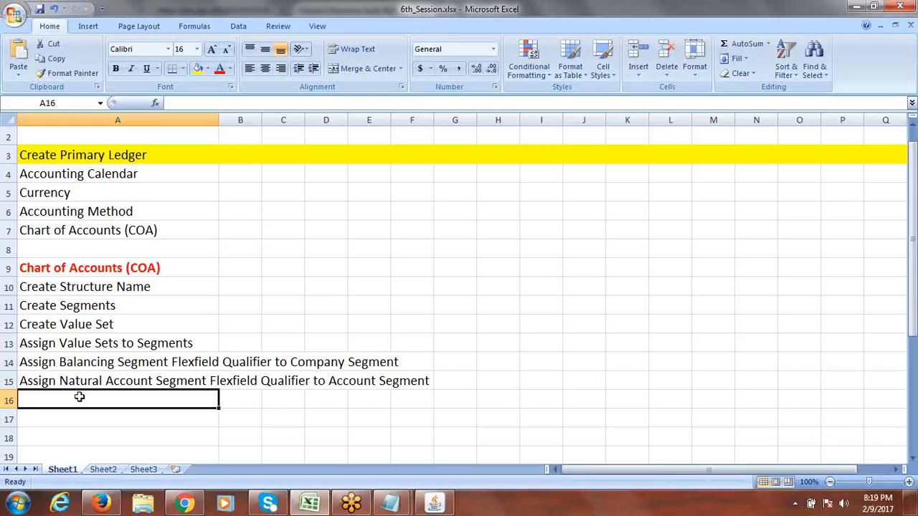
- Note R12 in cell G8 and Release 12 in cell G9
{"action": "left_click", "coordinate": [448, 249]}
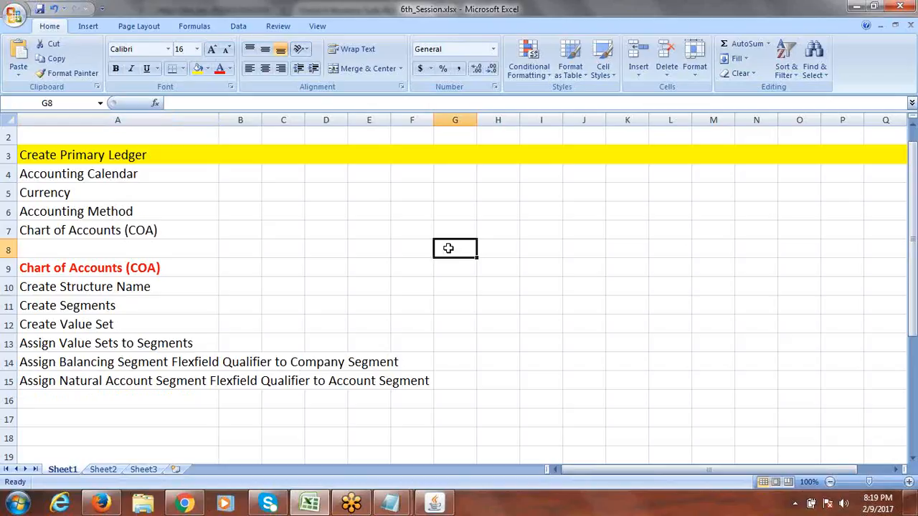
{"action": "type", "text": "12"}
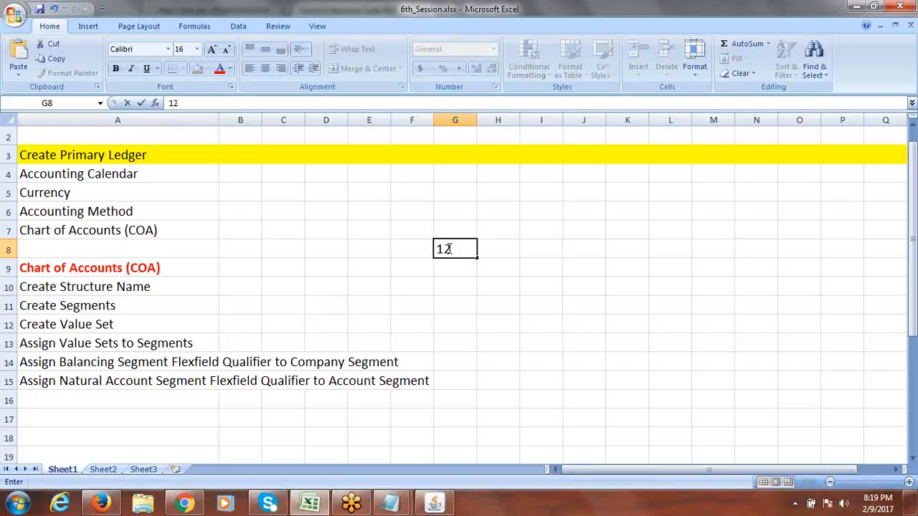
{"action": "key", "text": "BackSpace"}
{"action": "key", "text": "BackSpace"}
{"action": "type", "text": "R12"}
{"action": "left_click", "coordinate": [457, 268]}
{"action": "type", "text": "R"}
{"action": "key", "text": "BackSpace"}
{"action": "key", "text": "BackSpace"}
{"action": "type", "text": "R"}
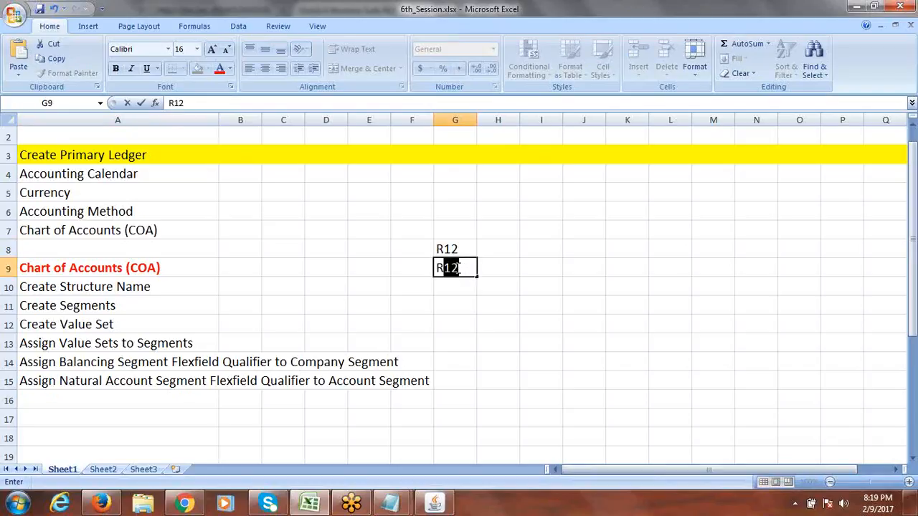
{"action": "type", "text": "elease"}
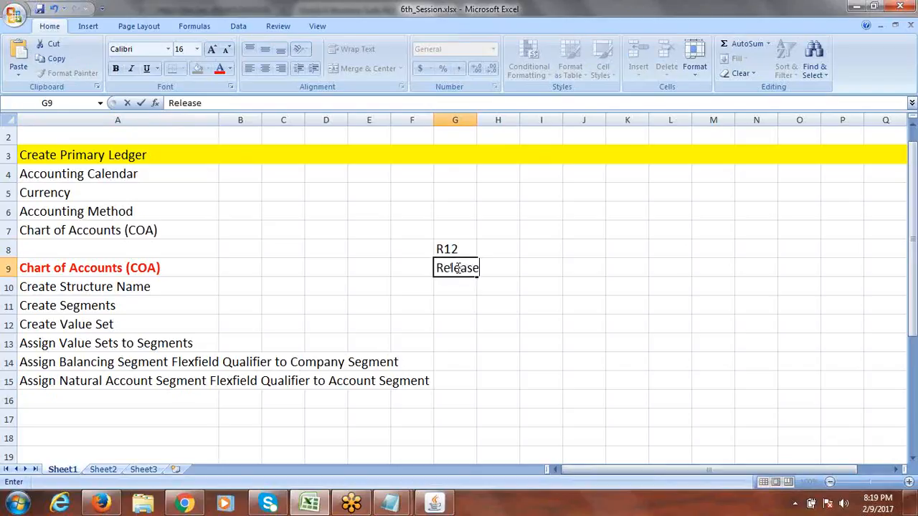
{"action": "type", "text": " 12"}
{"action": "left_click", "coordinate": [459, 287]}
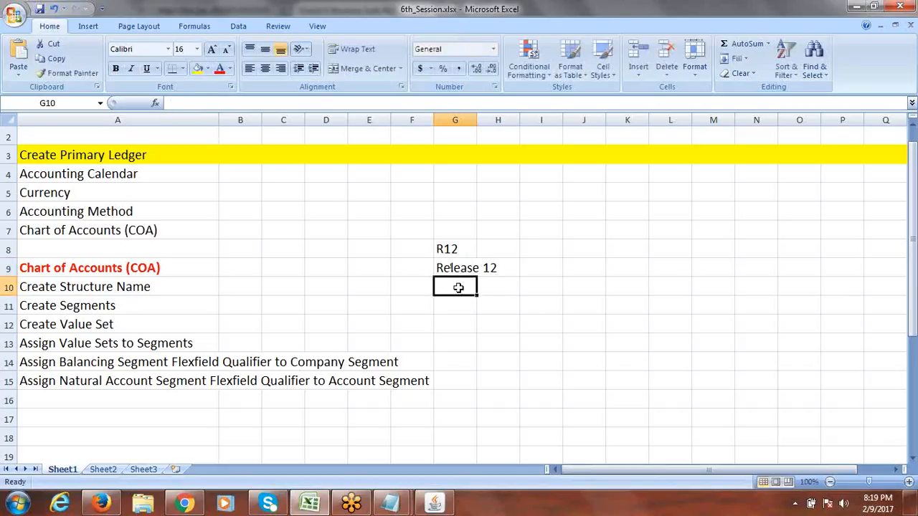
{"action": "left_click", "coordinate": [466, 267]}
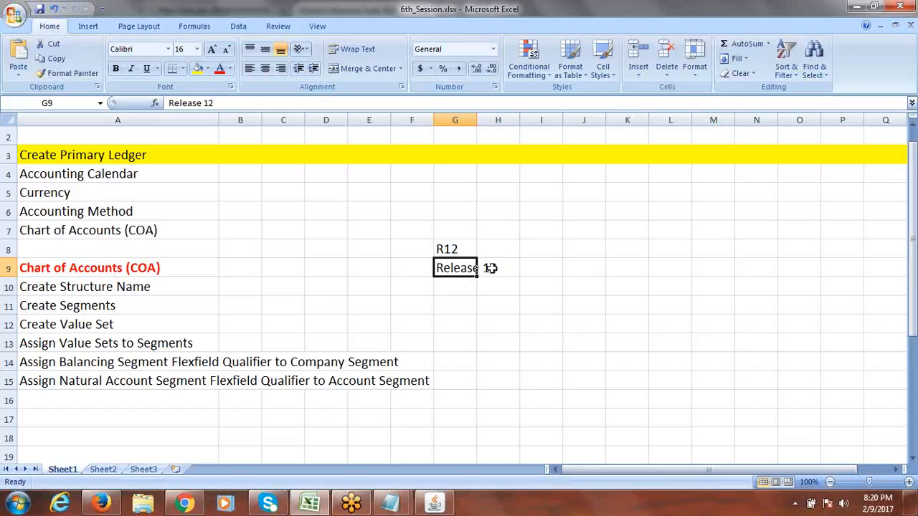
- Enter the version number 12.2.4 in cell G11
{"action": "left_click", "coordinate": [456, 305]}
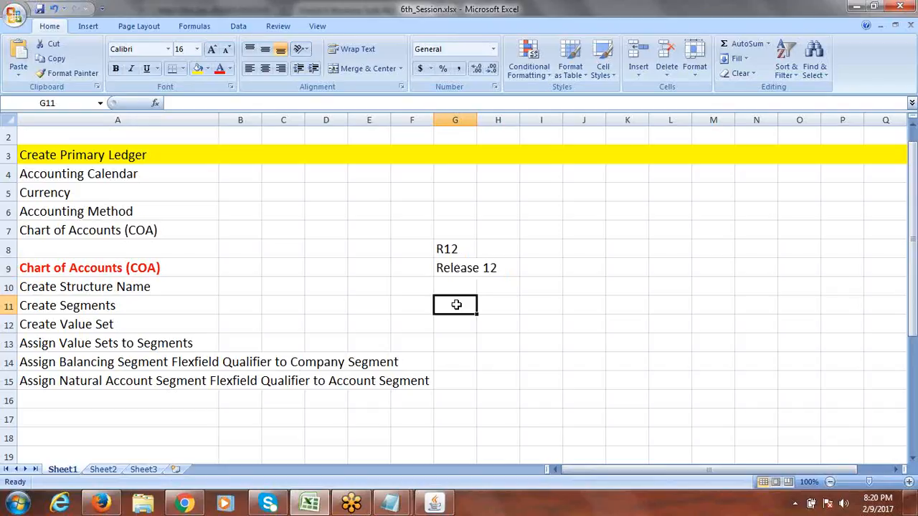
{"action": "type", "text": "R"}
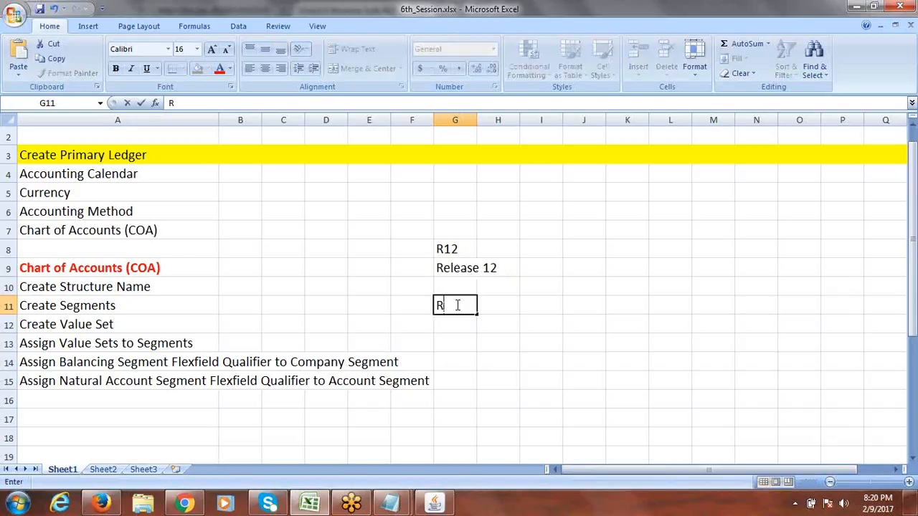
{"action": "key", "text": "BackSpace"}
{"action": "type", "text": "12.2.4"}
{"action": "key", "text": "Return"}
{"action": "key", "text": "Right"}
{"action": "key", "text": "Right"}
{"action": "key", "text": "Right"}
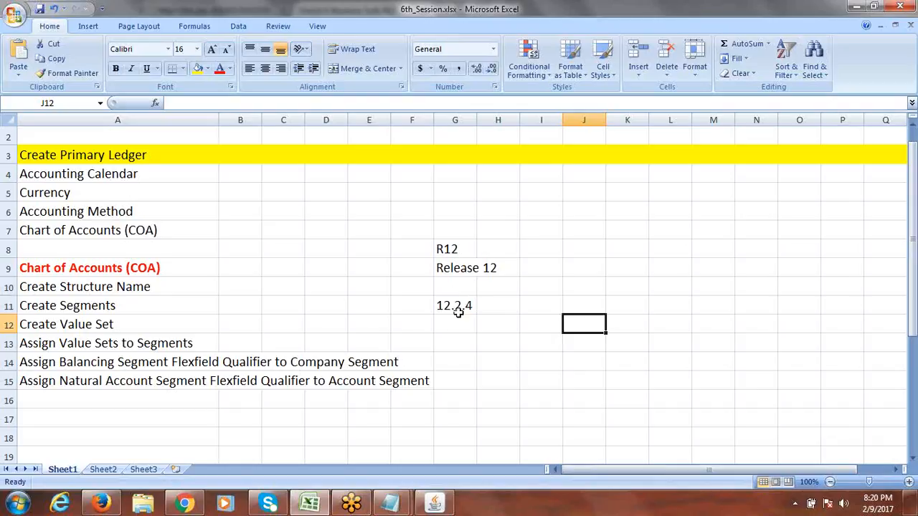
{"action": "left_click", "coordinate": [446, 293]}
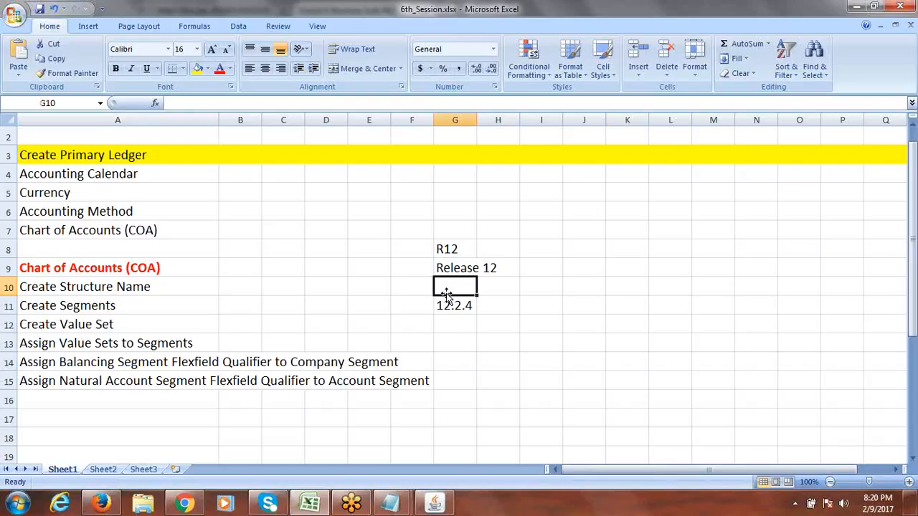
- Enter version 12.1.3 in cell E11 on the Create Segments row
{"action": "left_click", "coordinate": [379, 306]}
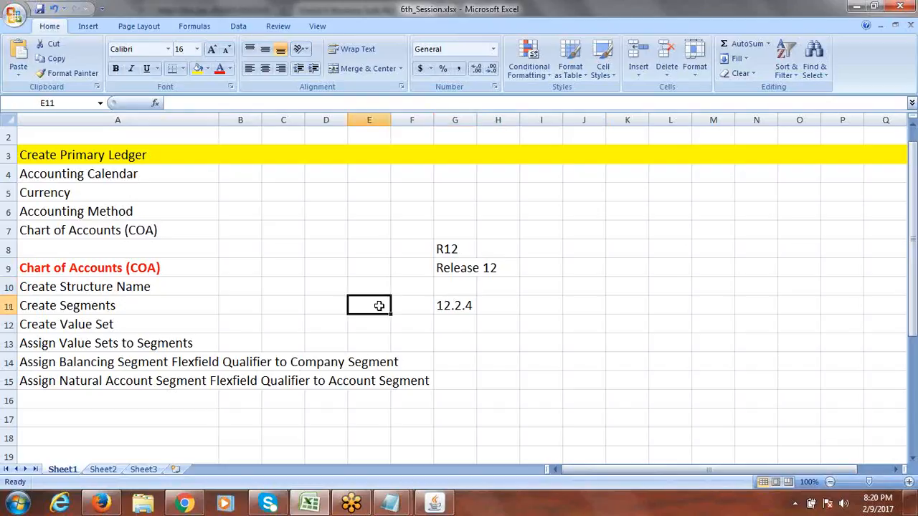
{"action": "type", "text": "12."}
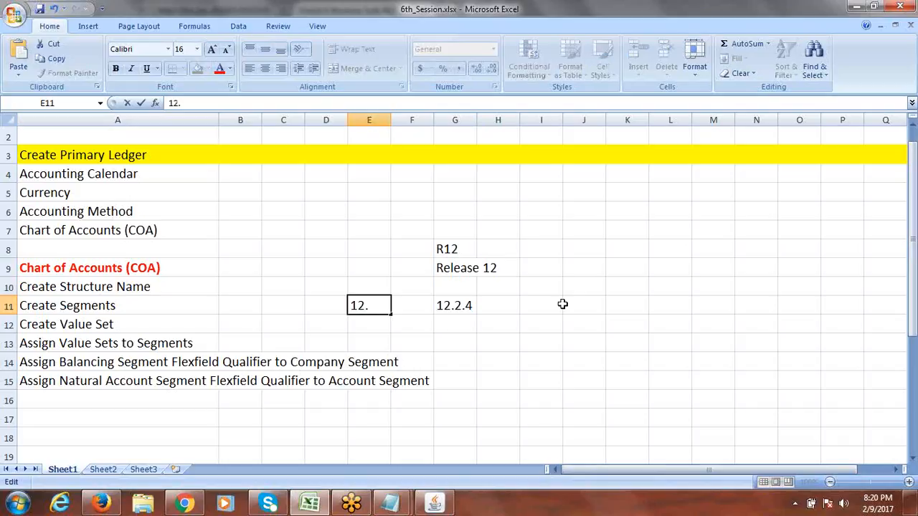
{"action": "left_click", "coordinate": [377, 307]}
{"action": "type", "text": "1.3"}
{"action": "key", "text": "Tab"}
{"action": "left_click", "coordinate": [371, 306]}
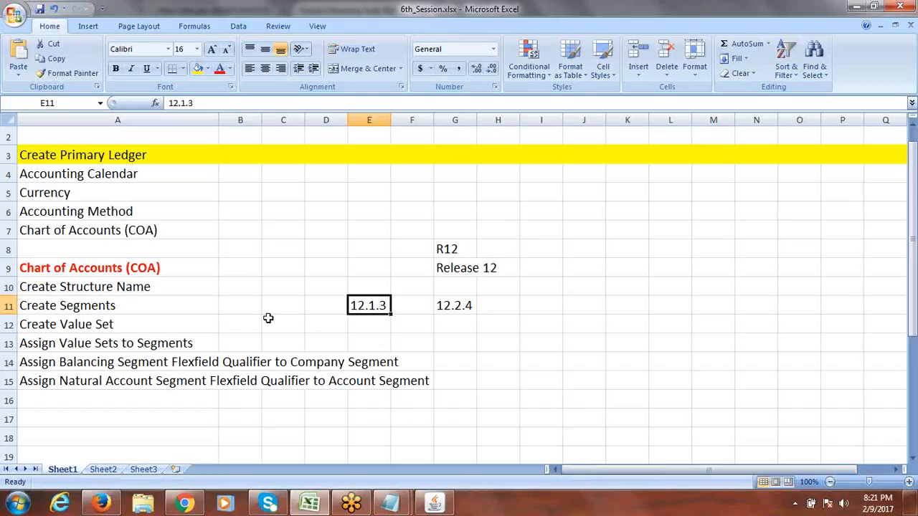
{"action": "left_click", "coordinate": [92, 344]}
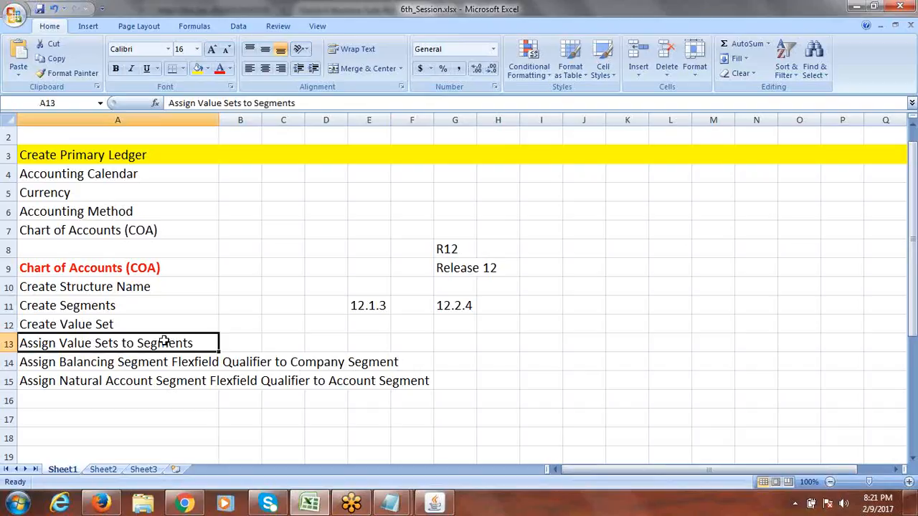
{"action": "left_click", "coordinate": [103, 324]}
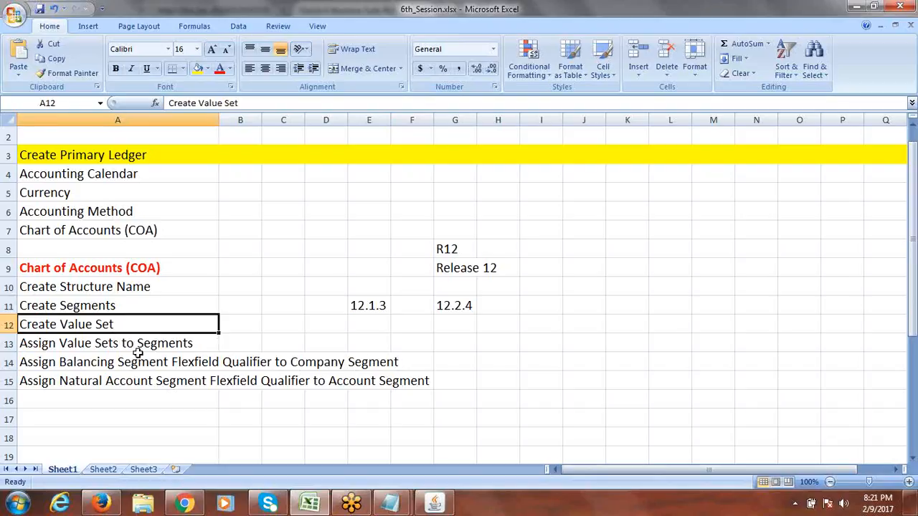
{"action": "left_click", "coordinate": [247, 324]}
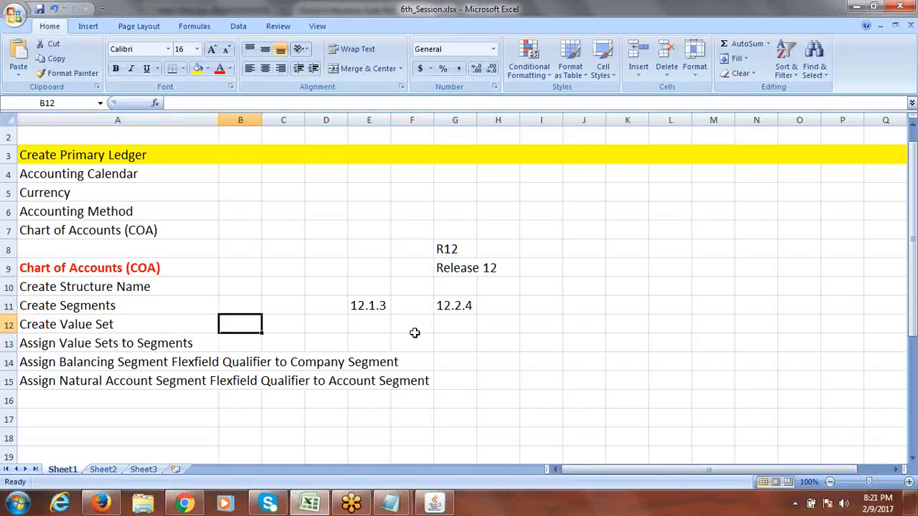
{"action": "left_click", "coordinate": [372, 306]}
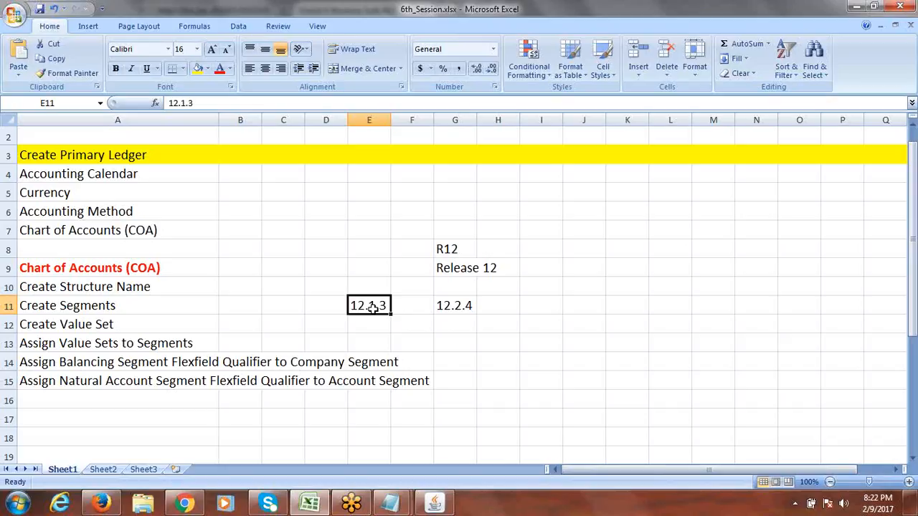
{"action": "left_click", "coordinate": [455, 307]}
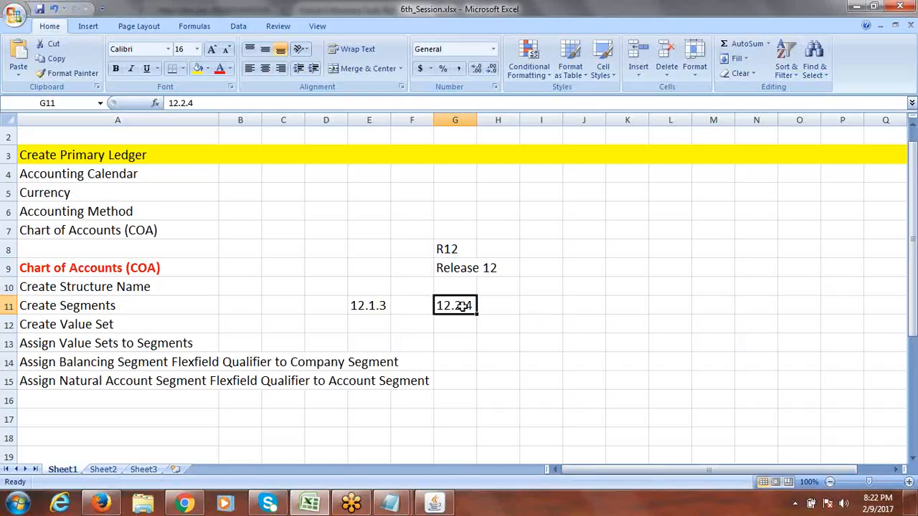
{"action": "left_click", "coordinate": [435, 504]}
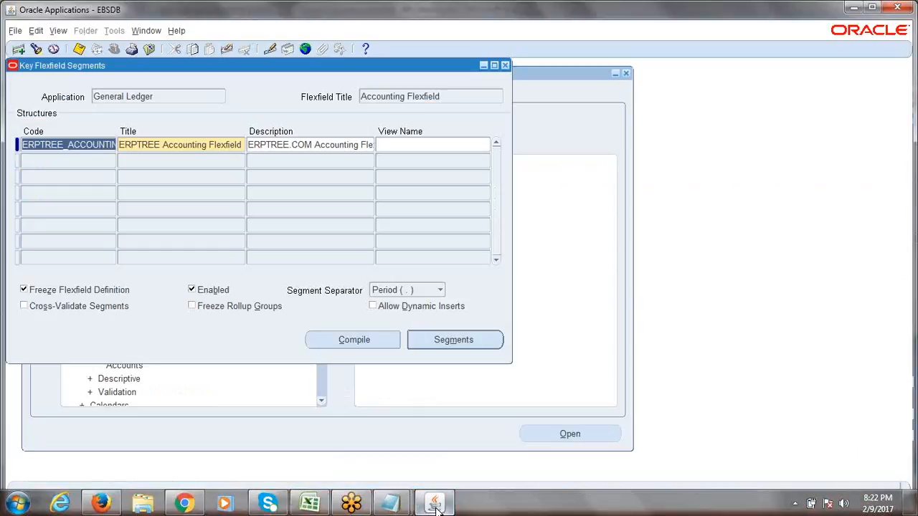
{"action": "left_click", "coordinate": [435, 504]}
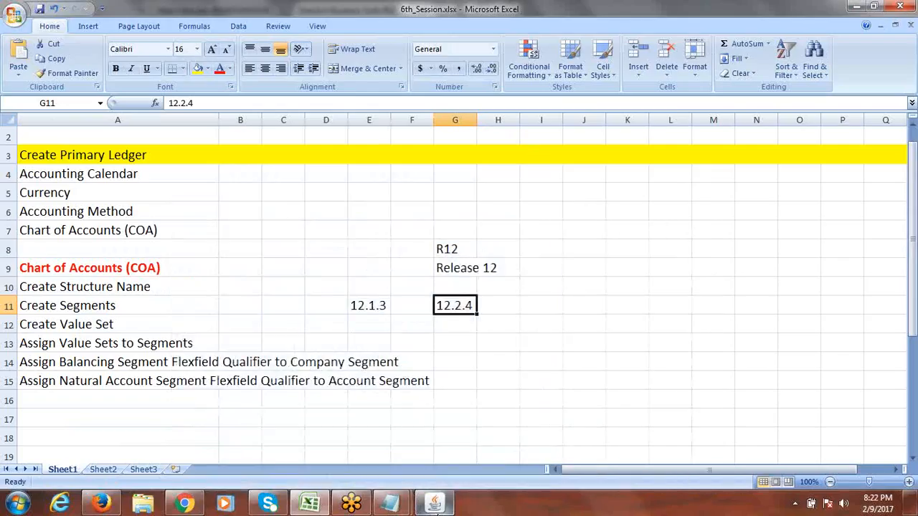
{"action": "left_click", "coordinate": [436, 505]}
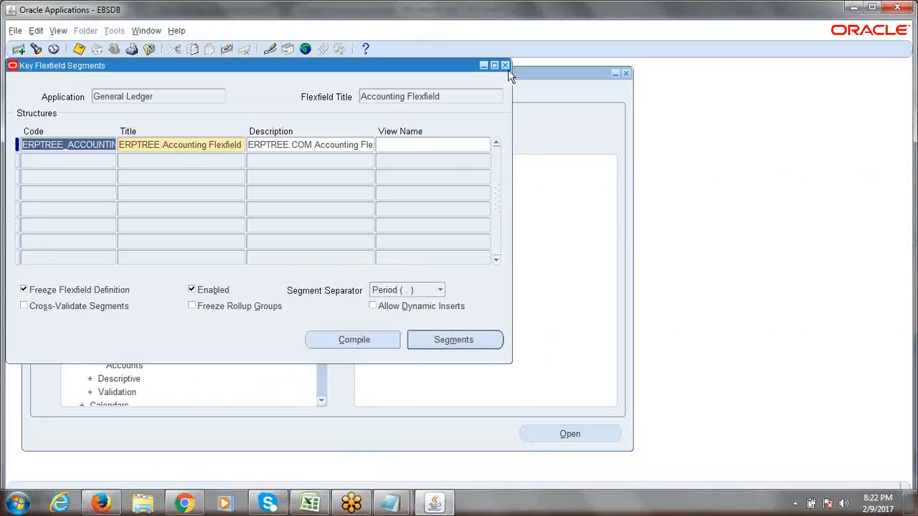
{"action": "key", "text": "alt+Tab"}
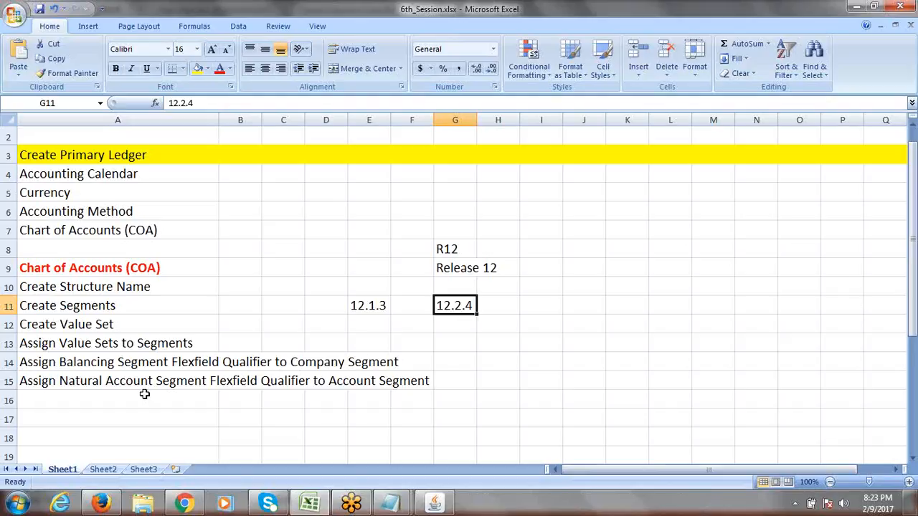
- Type 'Create Segment Values' into cell A16 below the checklist
{"action": "left_click", "coordinate": [114, 401]}
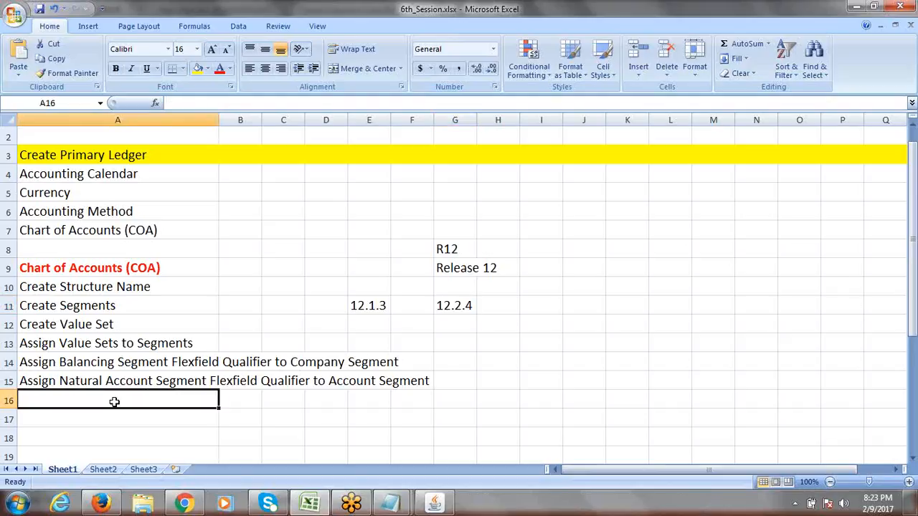
{"action": "type", "text": "Crea"}
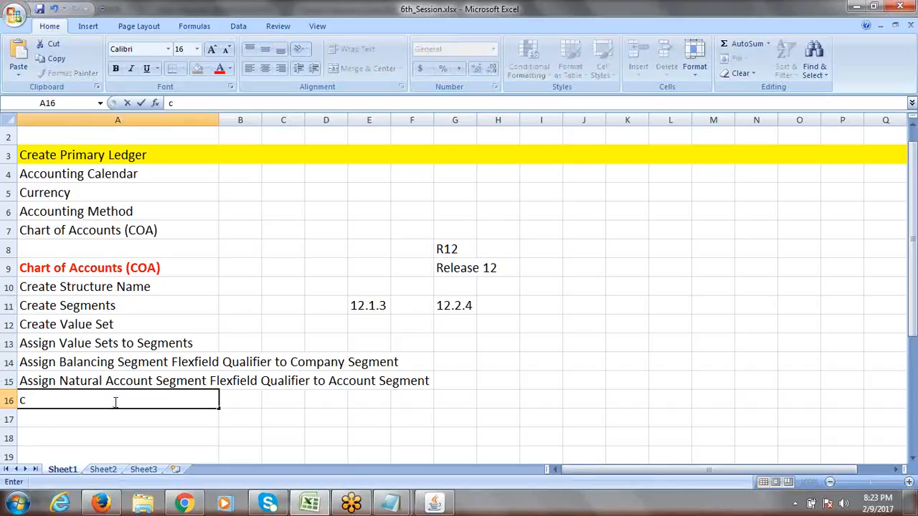
{"action": "type", "text": "te Segmen"}
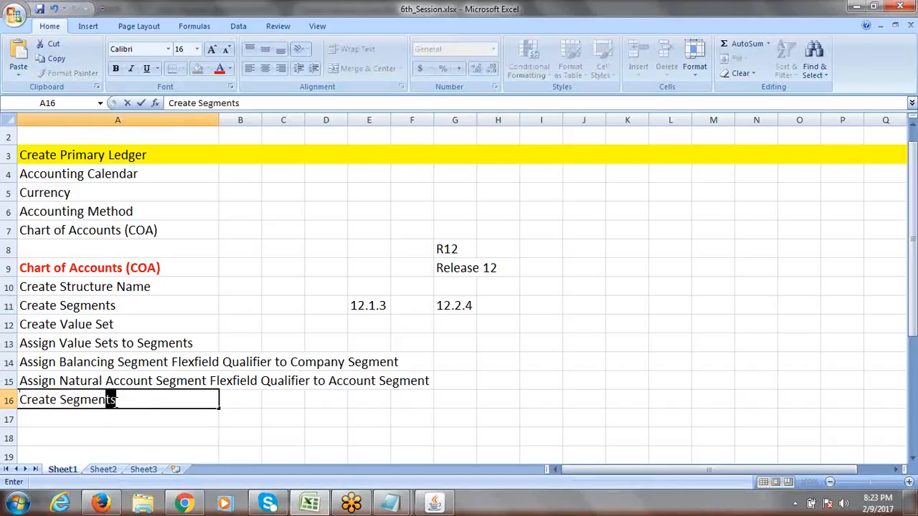
{"action": "type", "text": "t Values"}
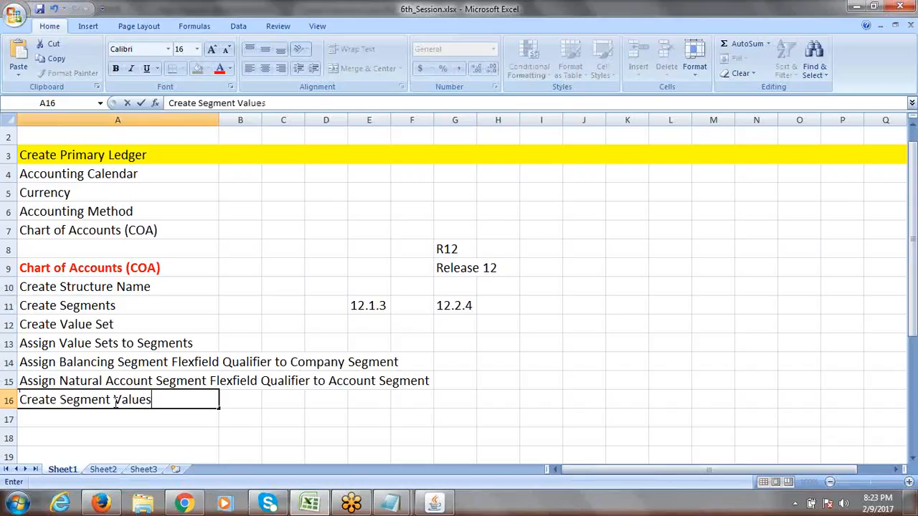
{"action": "key", "text": "ctrl+Return"}
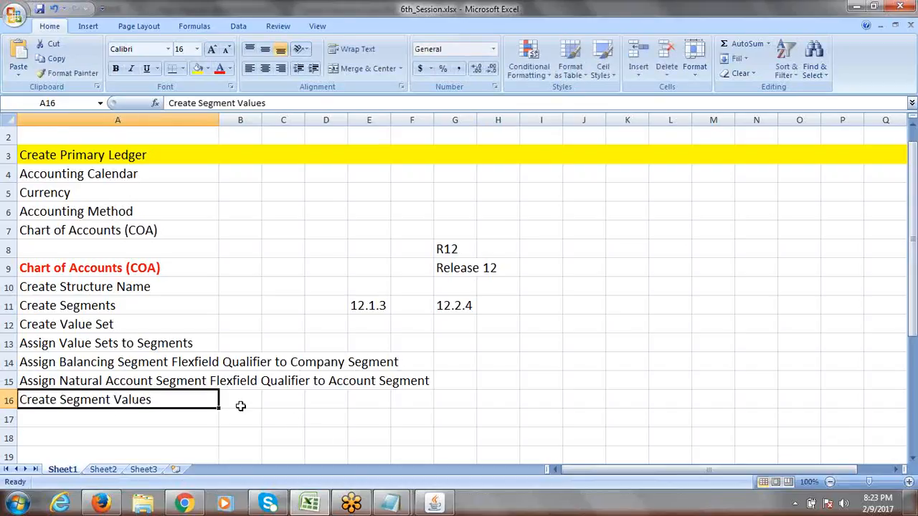
{"action": "mouse_move", "coordinate": [435, 502]}
- Insert four blank rows at row 18 below the checklist
{"action": "left_click", "coordinate": [103, 417]}
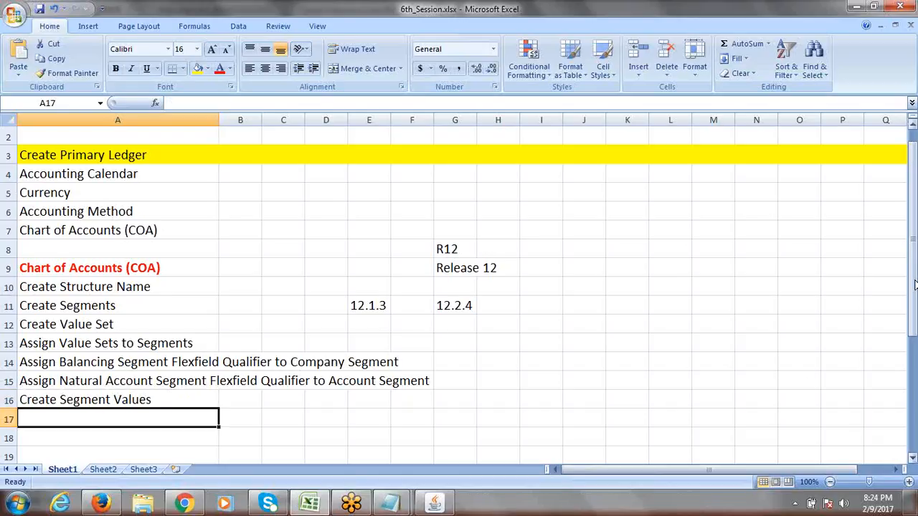
{"action": "mouse_move", "coordinate": [913, 282]}
{"action": "left_mouse_down"}
{"action": "mouse_move", "coordinate": [916, 352]}
{"action": "mouse_move", "coordinate": [909, 294]}
{"action": "left_mouse_up"}
{"action": "left_click", "coordinate": [8, 438]}
{"action": "right_click", "coordinate": [9, 438]}
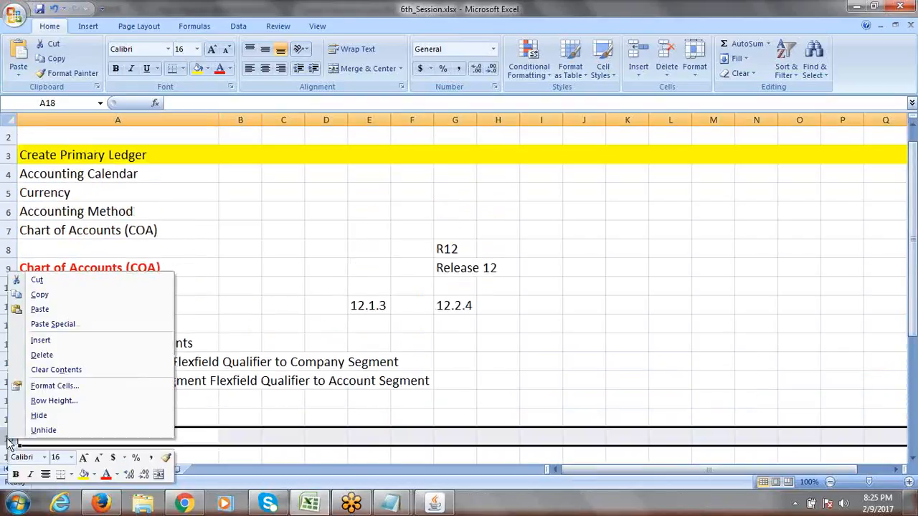
{"action": "left_click", "coordinate": [57, 342]}
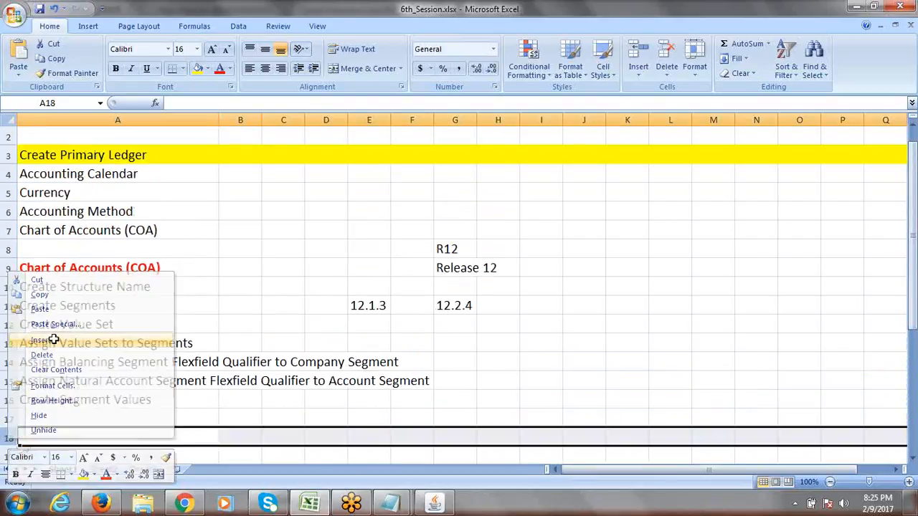
{"action": "right_click", "coordinate": [13, 440]}
{"action": "left_click", "coordinate": [51, 340]}
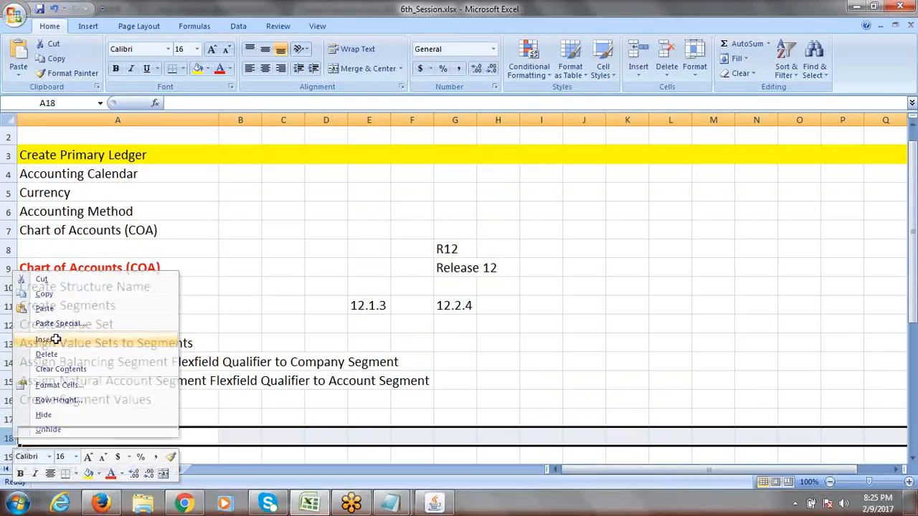
{"action": "right_click", "coordinate": [12, 439]}
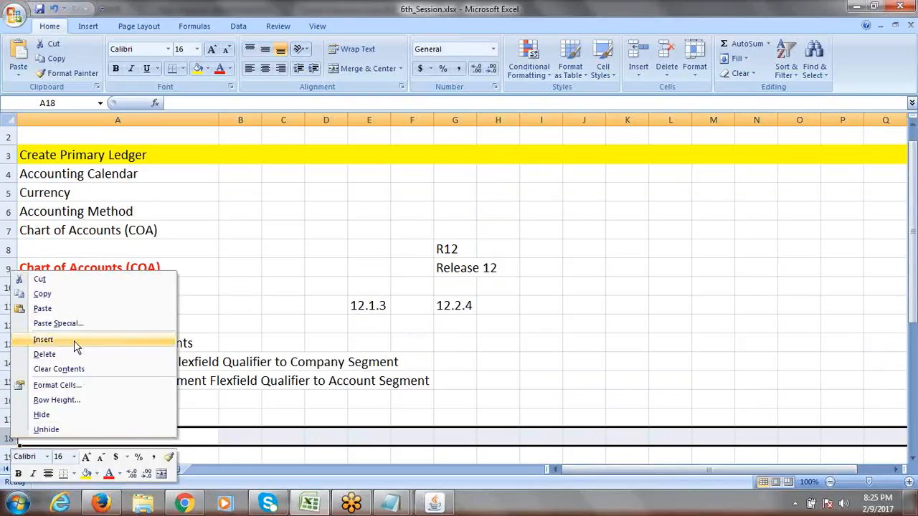
{"action": "left_click", "coordinate": [74, 340]}
{"action": "right_click", "coordinate": [20, 439]}
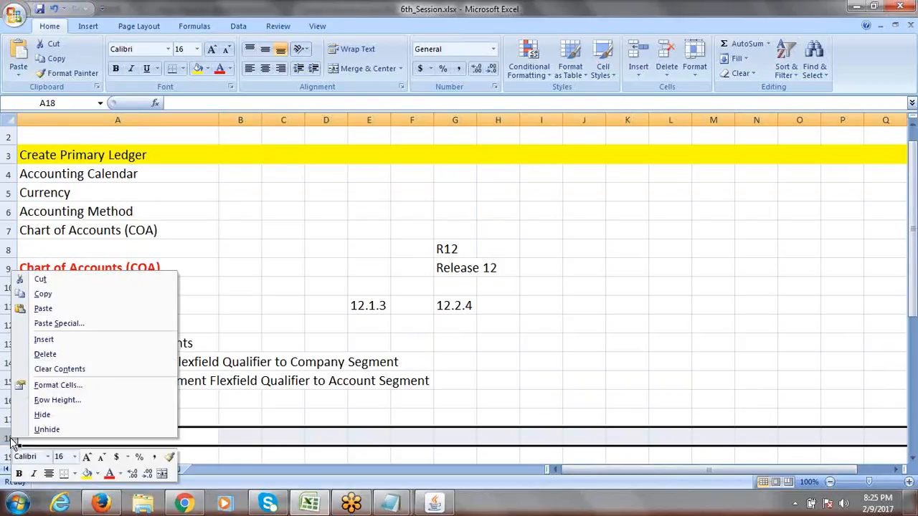
{"action": "left_click", "coordinate": [58, 341]}
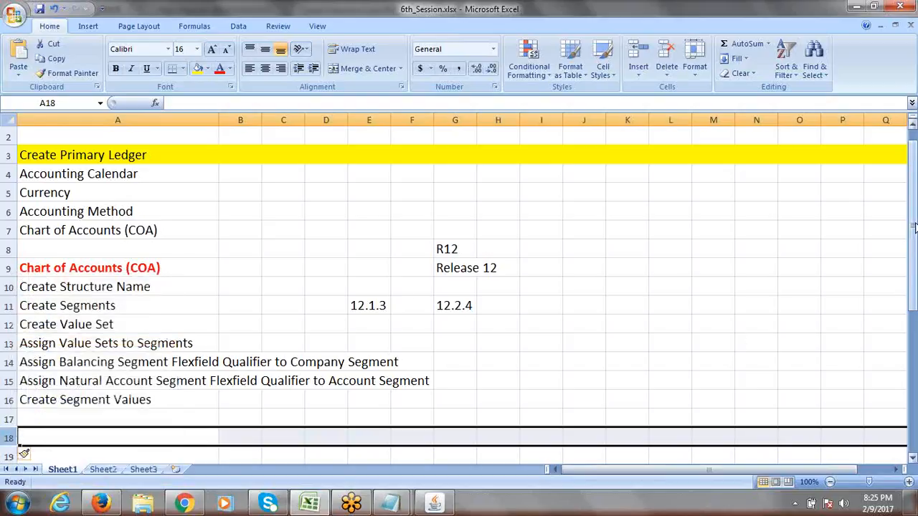
{"action": "left_click_drag", "start_coordinate": [913, 237], "coordinate": [913, 267]}
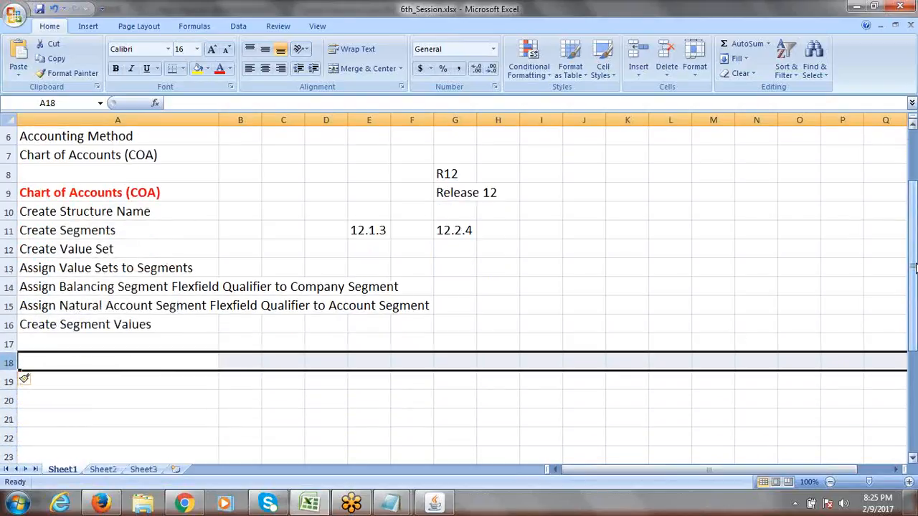
- Write 'Nav:' in cell H16 beside Create Segment Values
{"action": "left_click", "coordinate": [63, 326]}
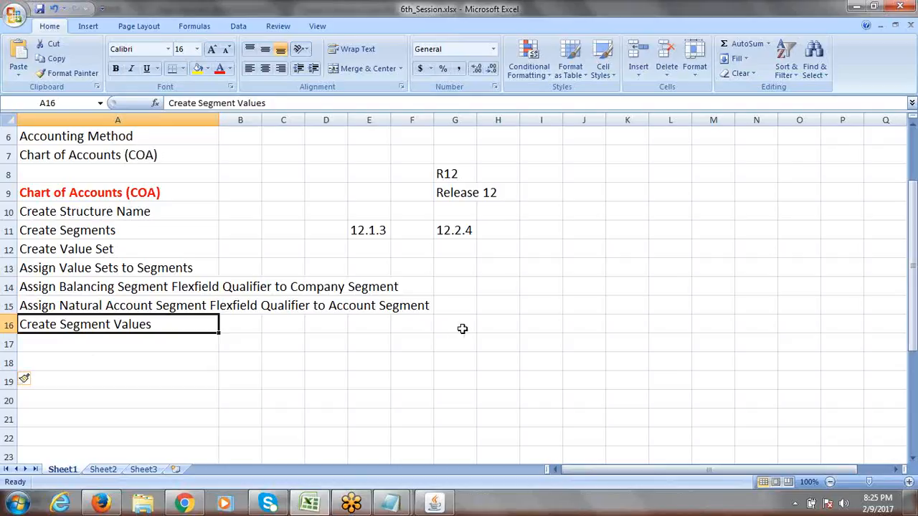
{"action": "left_click", "coordinate": [492, 325]}
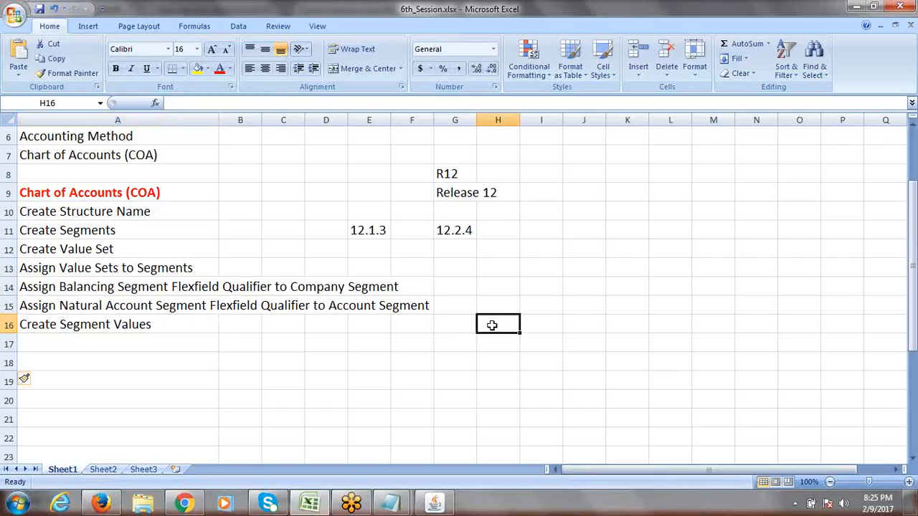
{"action": "type", "text": "Nav:"}
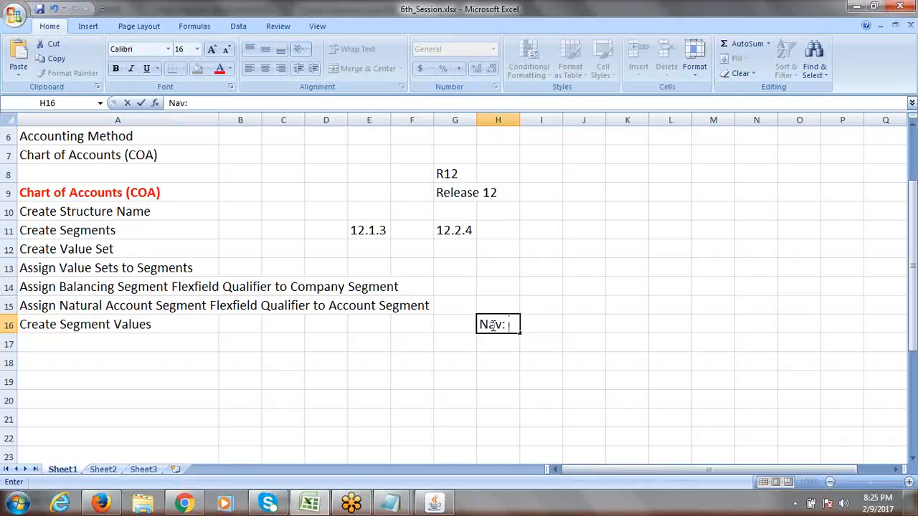
{"action": "key", "text": "ctrl+Return"}
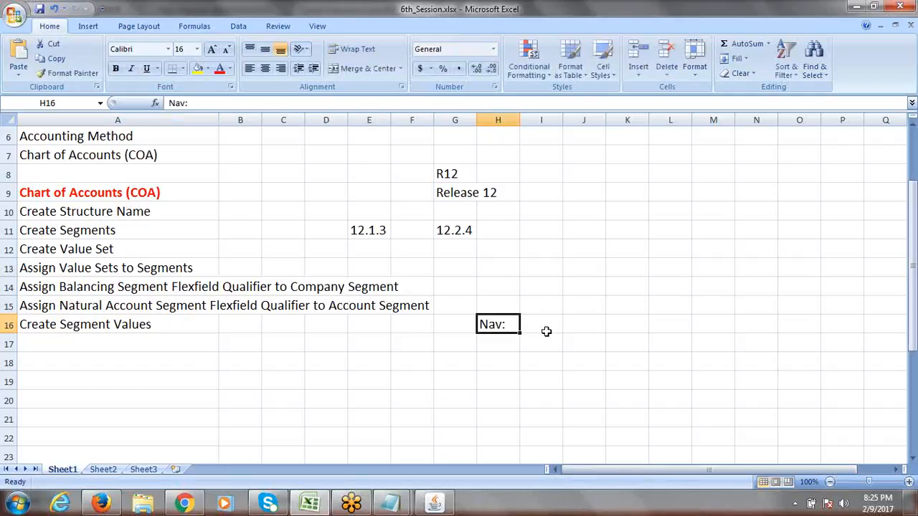
{"action": "key", "text": "alt+Tab"}
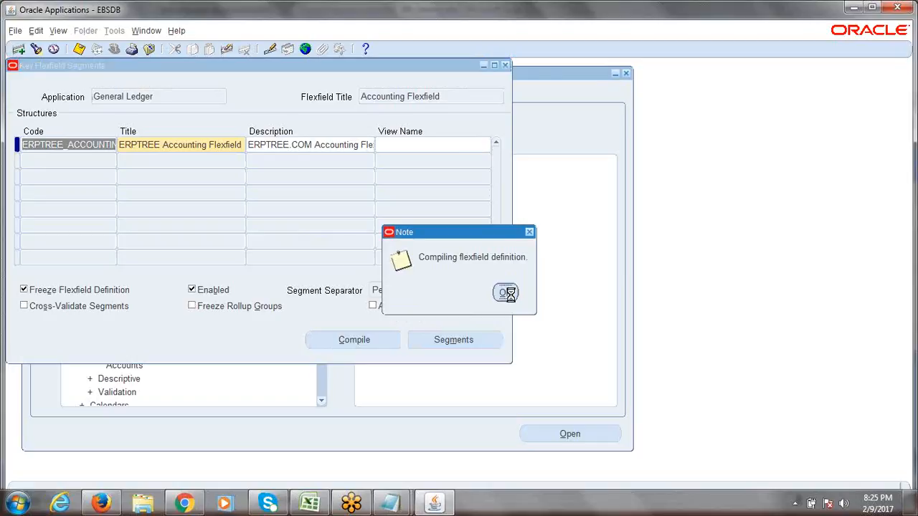
- Dismiss the compiling note, close Key Flexfield Segments, and collapse the Navigator tree
{"action": "left_click", "coordinate": [535, 302]}
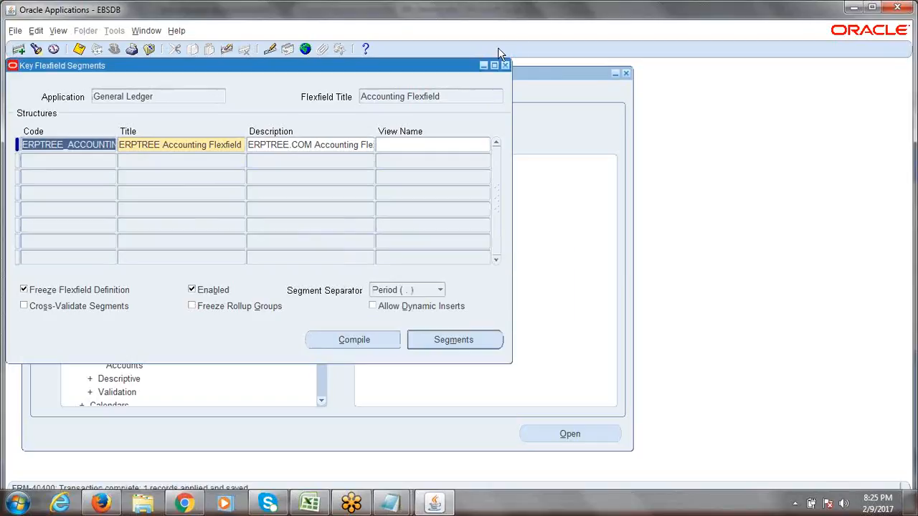
{"action": "left_click", "coordinate": [505, 67]}
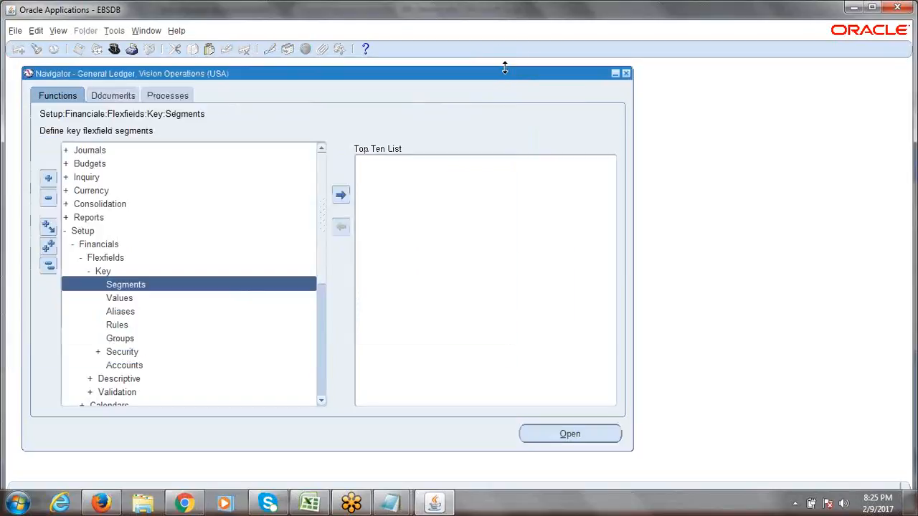
{"action": "left_click", "coordinate": [49, 267]}
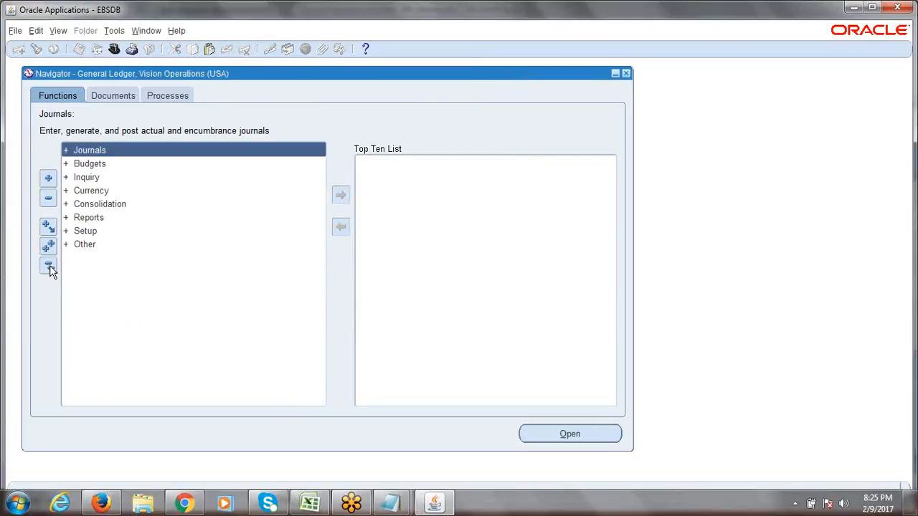
{"action": "key", "text": "alt+Tab"}
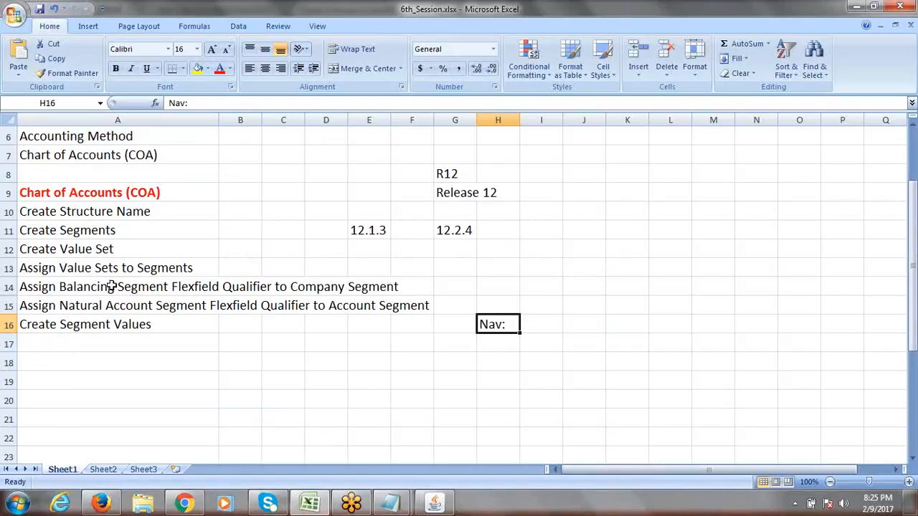
- Move the 'Nav:' note from H16 to A17 under Create Segment Values
{"action": "left_click", "coordinate": [98, 325]}
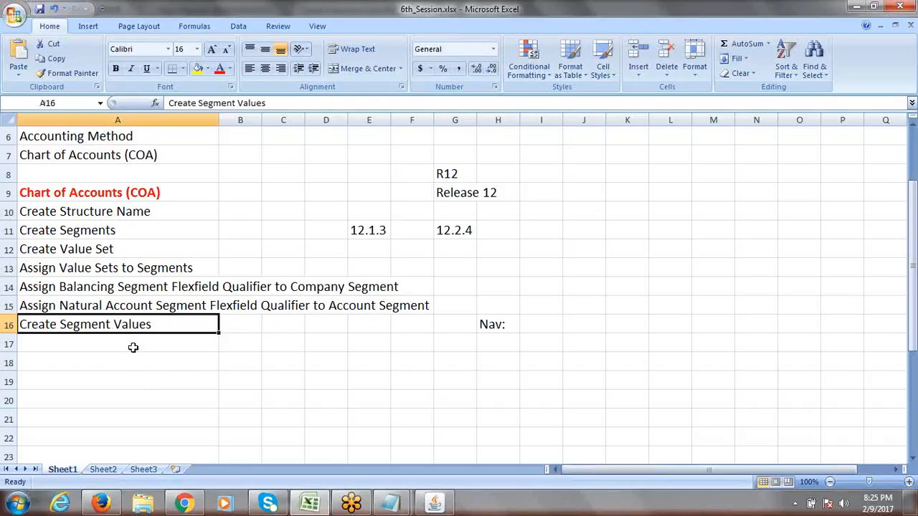
{"action": "left_click", "coordinate": [486, 324]}
{"action": "key", "text": "Delete"}
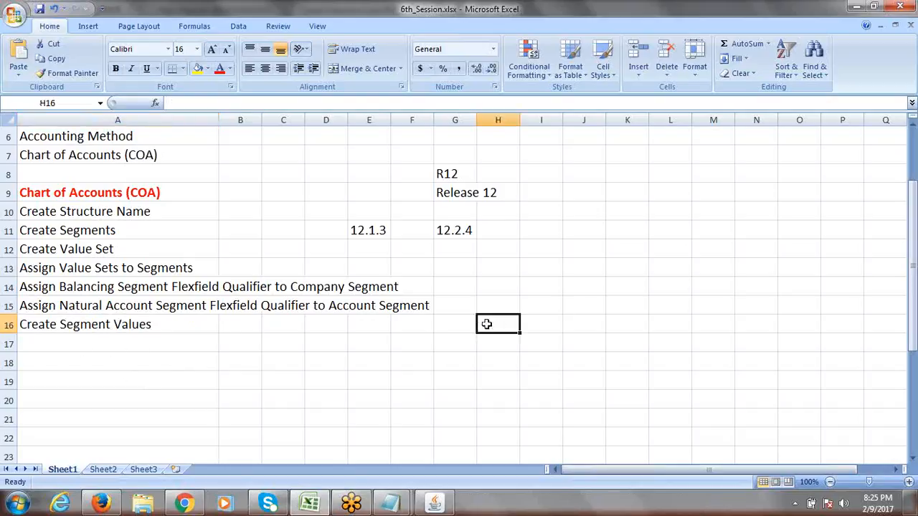
{"action": "left_click", "coordinate": [114, 342]}
{"action": "type", "text": "N"}
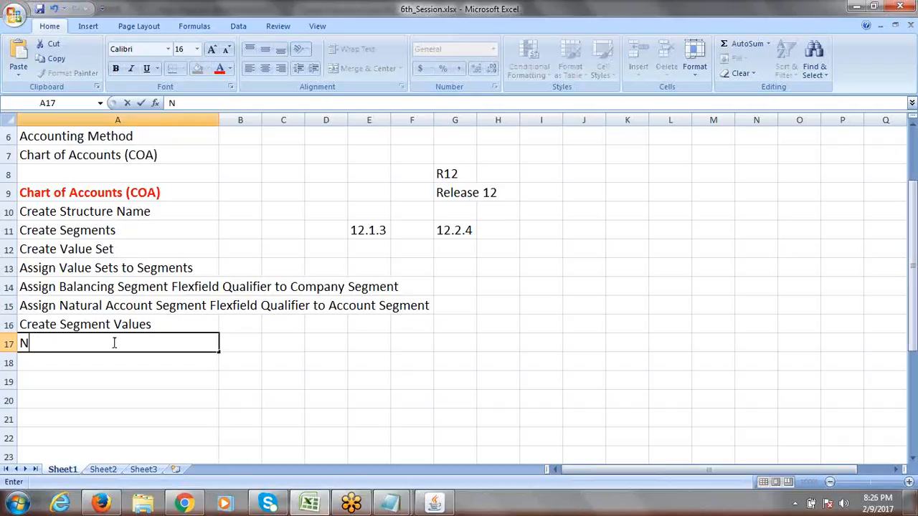
{"action": "type", "text": "av:"}
{"action": "key", "text": "ctrl+s"}
{"action": "key", "text": "alt+Tab"}
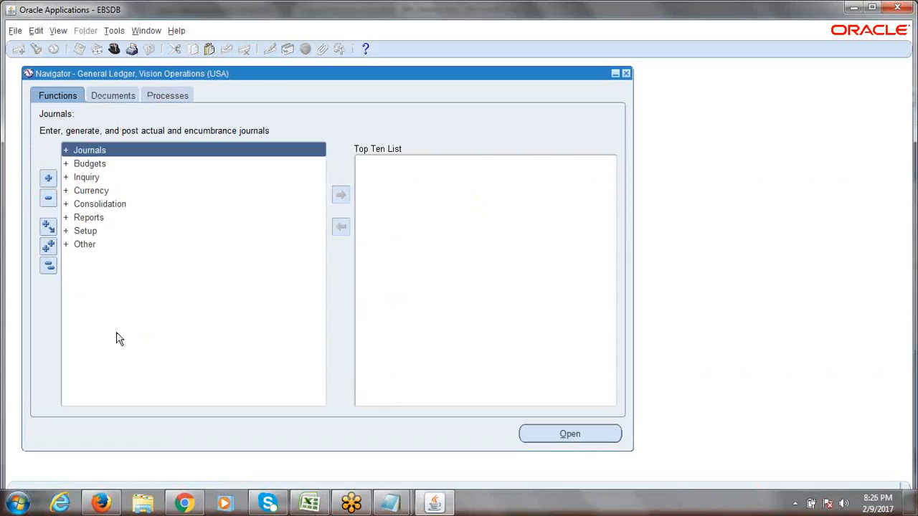
- Expand the Navigator's Setup and Financials branches to reveal Flexfields
{"action": "left_click", "coordinate": [91, 232]}
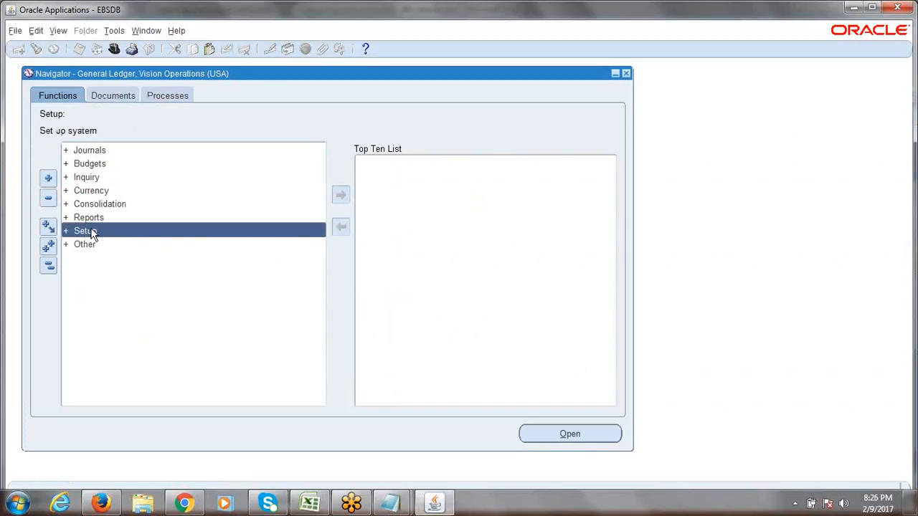
{"action": "double_click", "coordinate": [90, 231]}
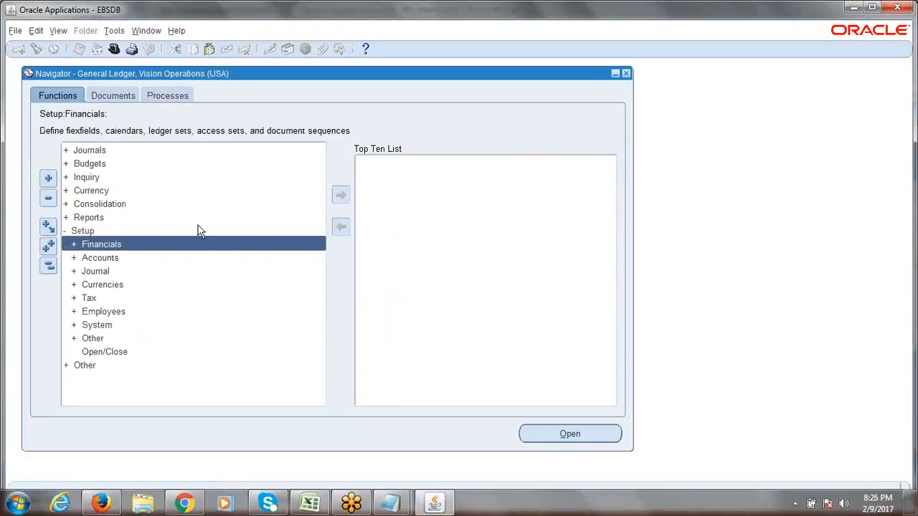
{"action": "key", "text": "Return"}
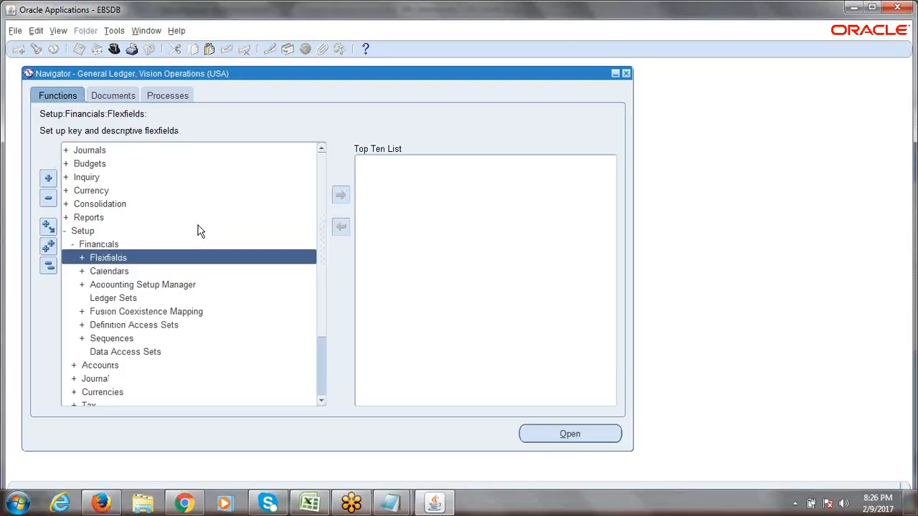
{"action": "key", "text": "alt+Tab"}
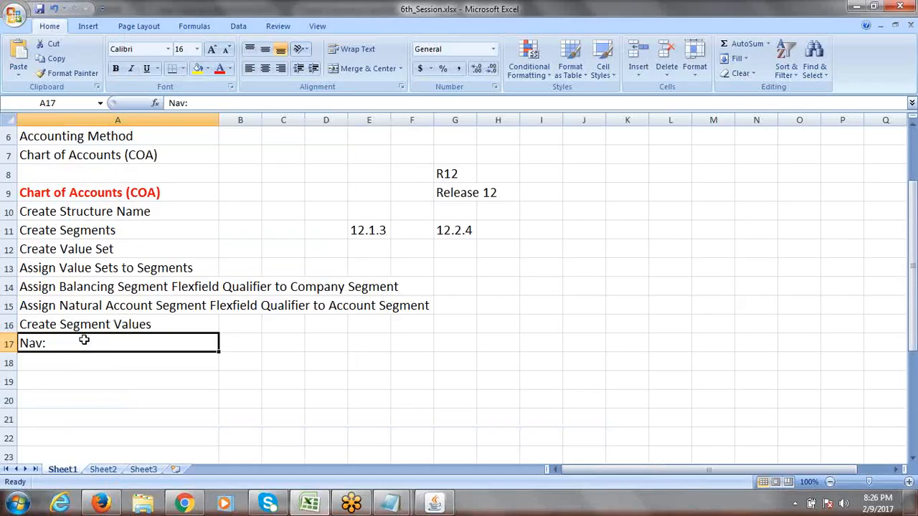
- Enter 'Nav: Setup->Financials->Flexfield' in A17 and save the workbook
{"action": "double_click", "coordinate": [86, 344]}
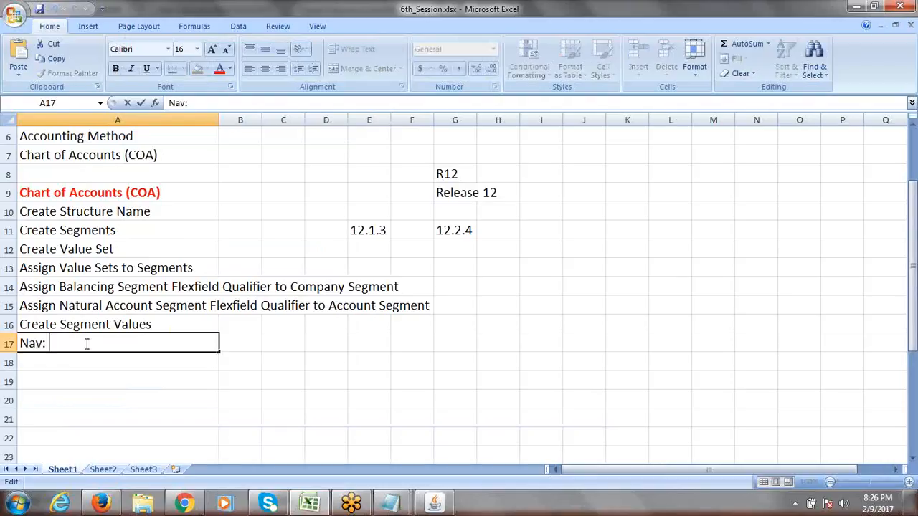
{"action": "type", "text": "Setup->Financials"}
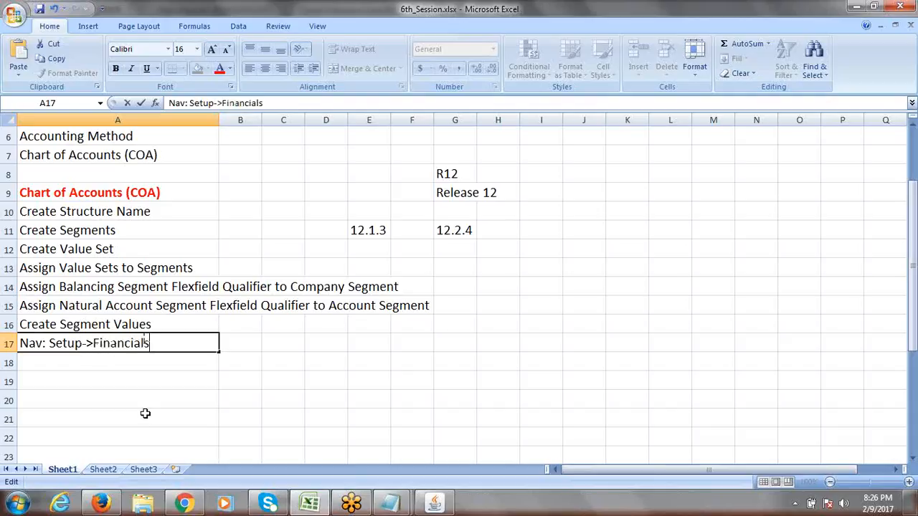
{"action": "type", "text": "->Flexfield"}
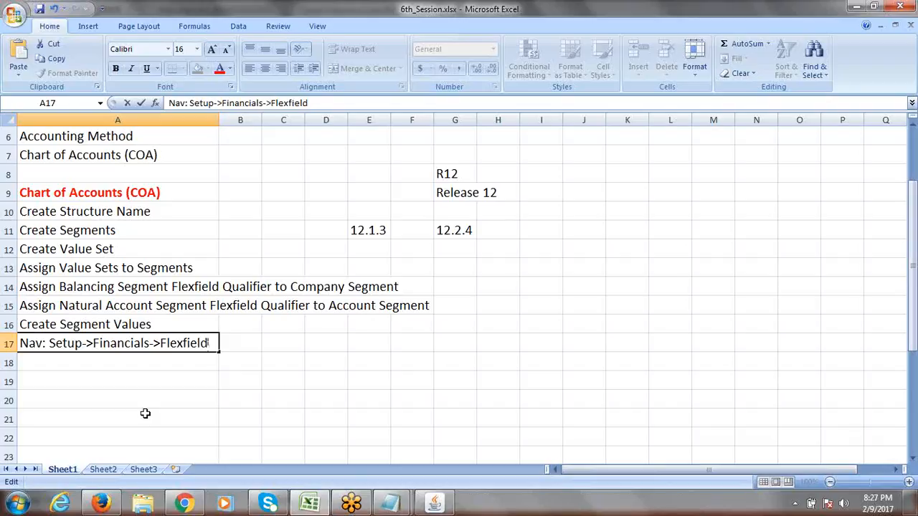
{"action": "key", "text": "ctrl+s"}
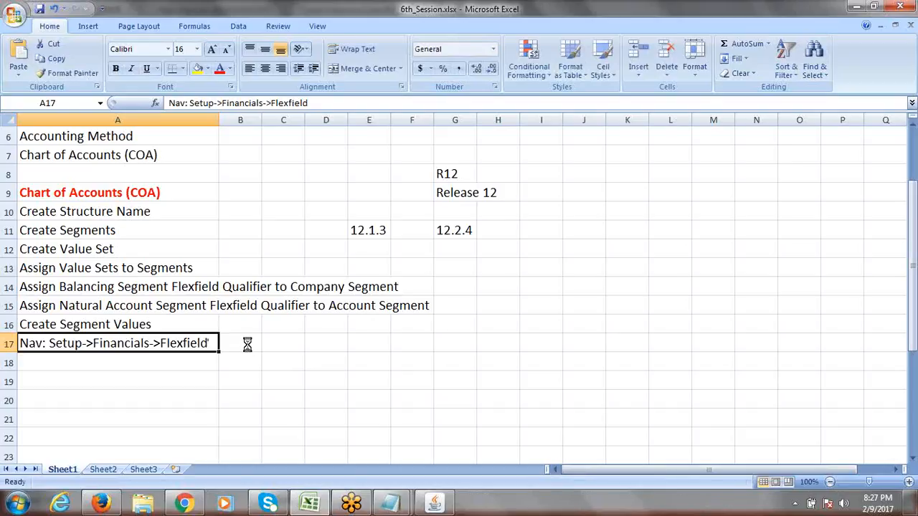
- Reselect A17's path text in the formula bar, then return to the Oracle Navigator
{"action": "left_click", "coordinate": [247, 345]}
{"action": "left_click", "coordinate": [188, 344]}
{"action": "left_click", "coordinate": [330, 101]}
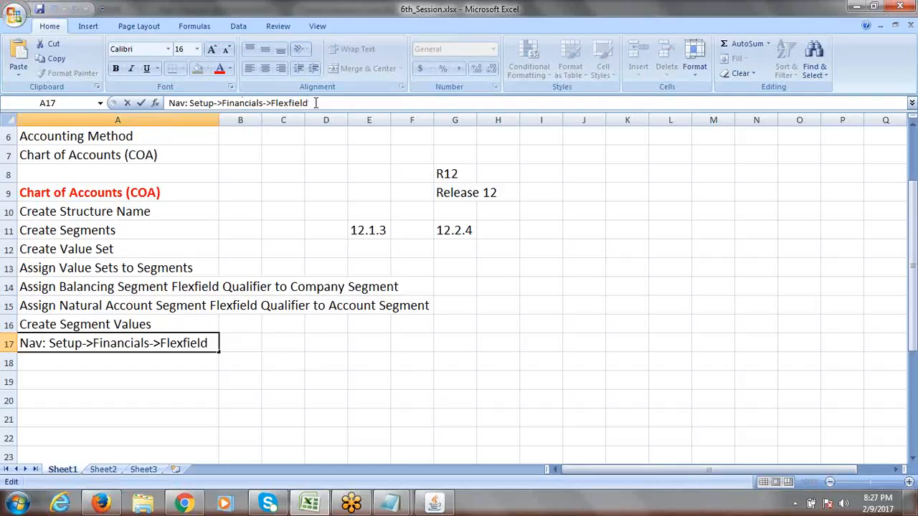
{"action": "key", "text": "alt+Tab"}
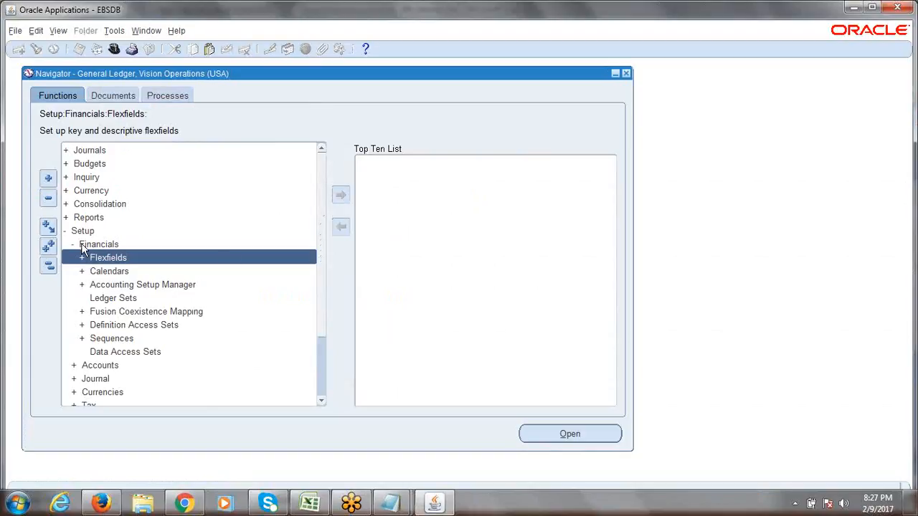
- Expand Flexfields > Key in the Navigator down to Values, then return to Excel
{"action": "double_click", "coordinate": [118, 260]}
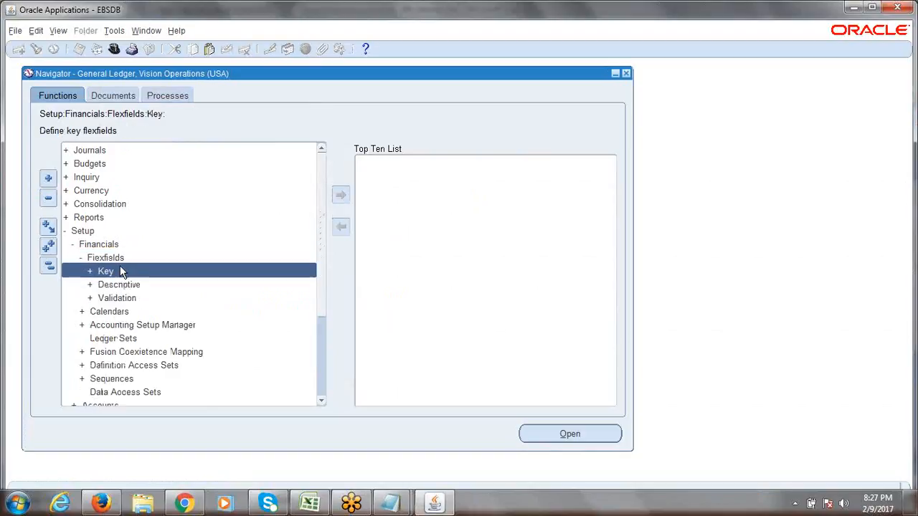
{"action": "double_click", "coordinate": [121, 272]}
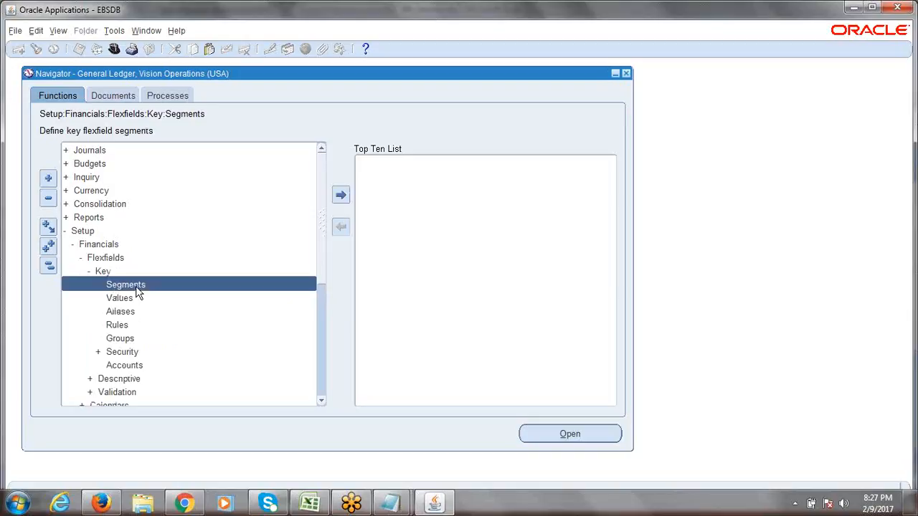
{"action": "double_click", "coordinate": [128, 297]}
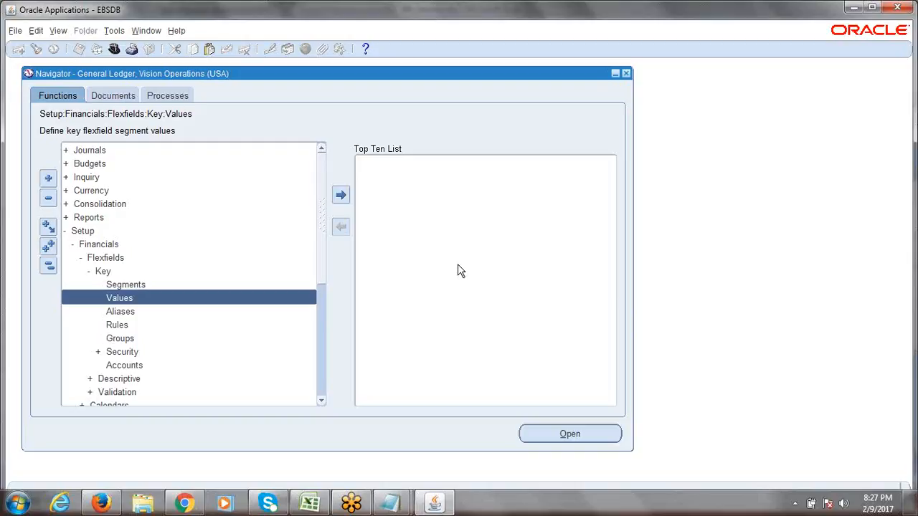
{"action": "key", "text": "alt+Tab"}
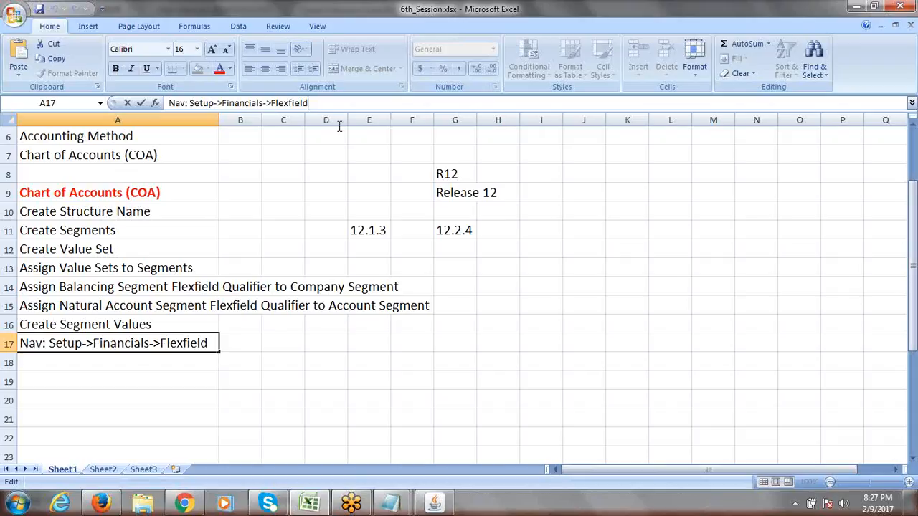
- Complete A17 as 'Nav: Setup->Financials->Flexfield->Key->Values' and save the workbook
{"action": "type", "text": "->Ke"}
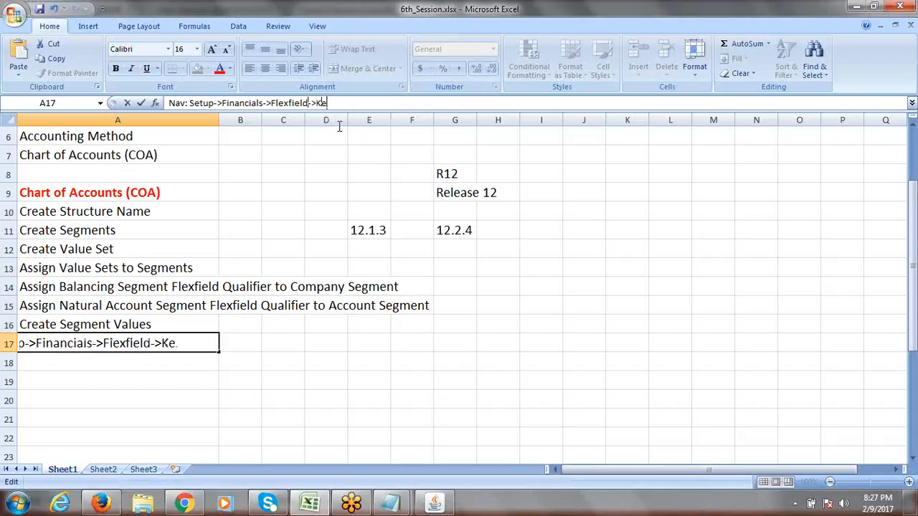
{"action": "type", "text": "y->vA"}
{"action": "key", "text": "BackSpace"}
{"action": "key", "text": "BackSpace"}
{"action": "type", "text": "Values"}
{"action": "key", "text": "Tab"}
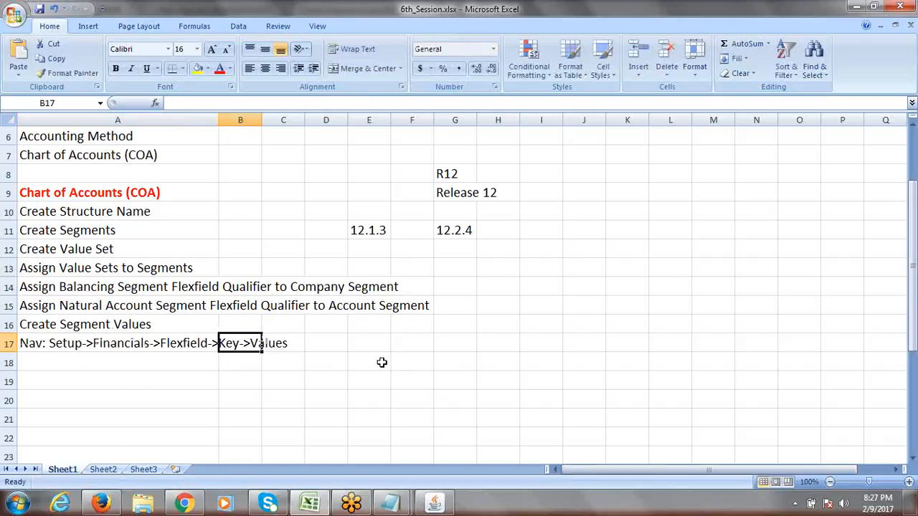
{"action": "left_click", "coordinate": [186, 355]}
{"action": "left_click", "coordinate": [128, 325]}
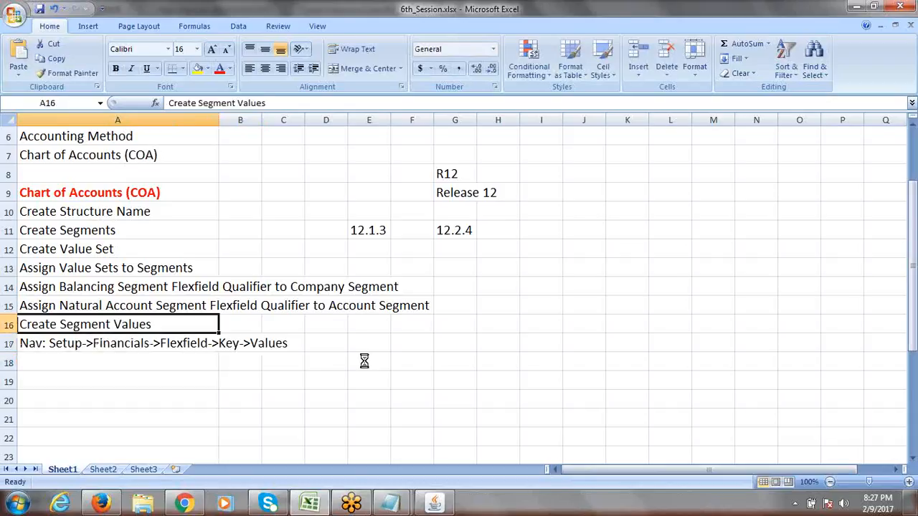
{"action": "key", "text": "ctrl+s"}
{"action": "key", "text": "alt+Tab"}
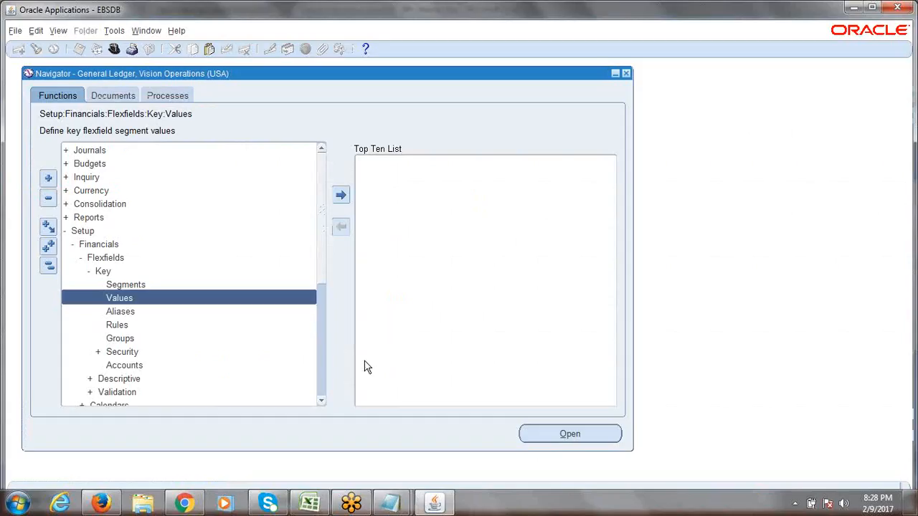
- Launch Values under Key to open the Segment Values form, then return to Excel
{"action": "double_click", "coordinate": [113, 300]}
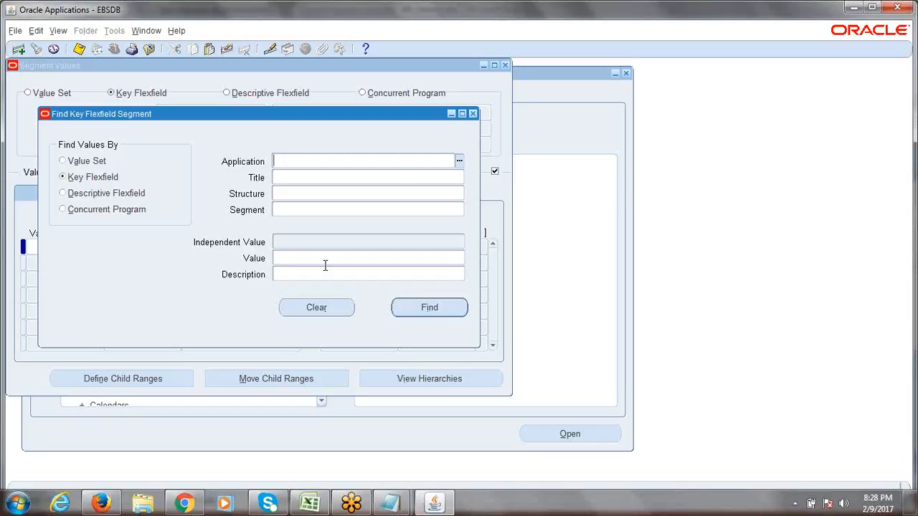
{"action": "left_click", "coordinate": [391, 503]}
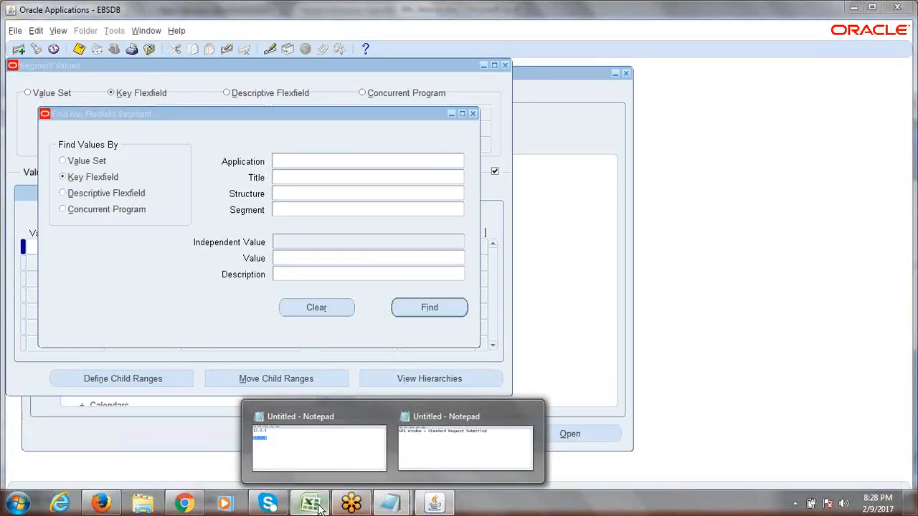
{"action": "left_click", "coordinate": [316, 504]}
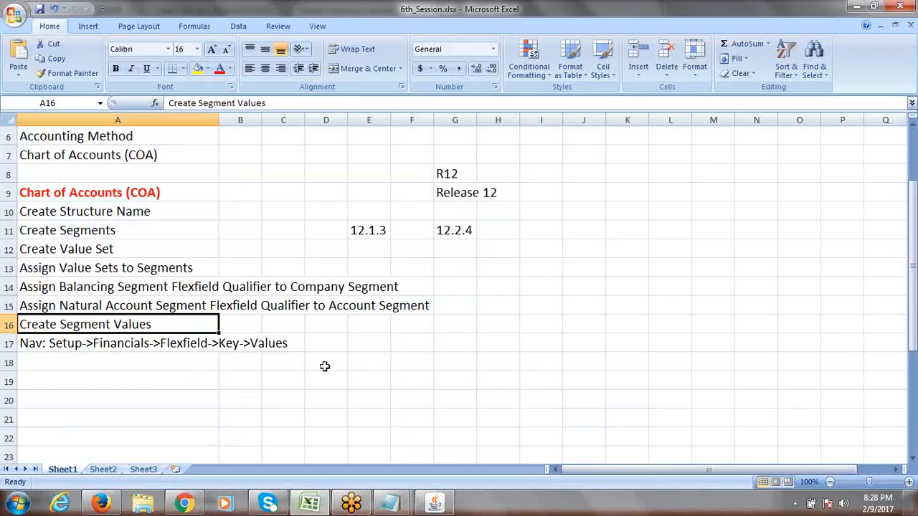
- Enter 'Directly Enter Segment Values into Value Set' in E18 and 'Enter Segment Values under Segment' in E19
{"action": "left_click", "coordinate": [388, 363]}
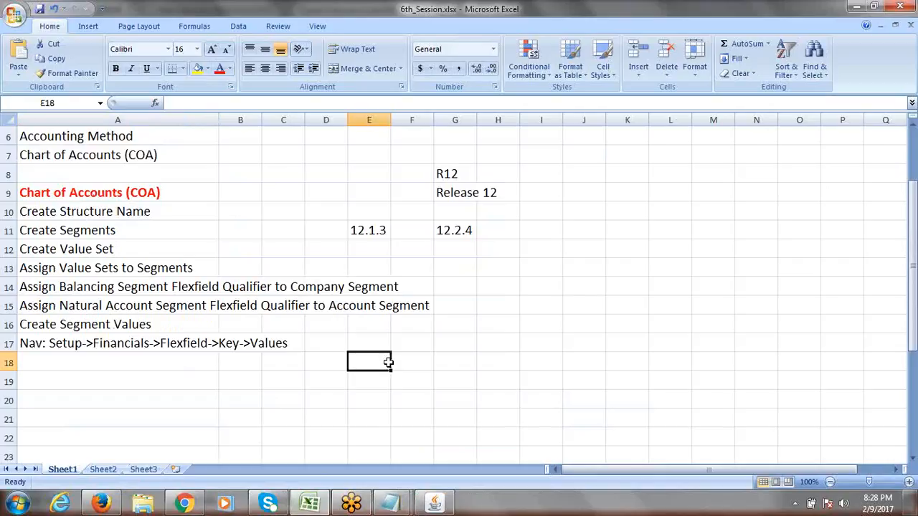
{"action": "type", "text": "Dire"}
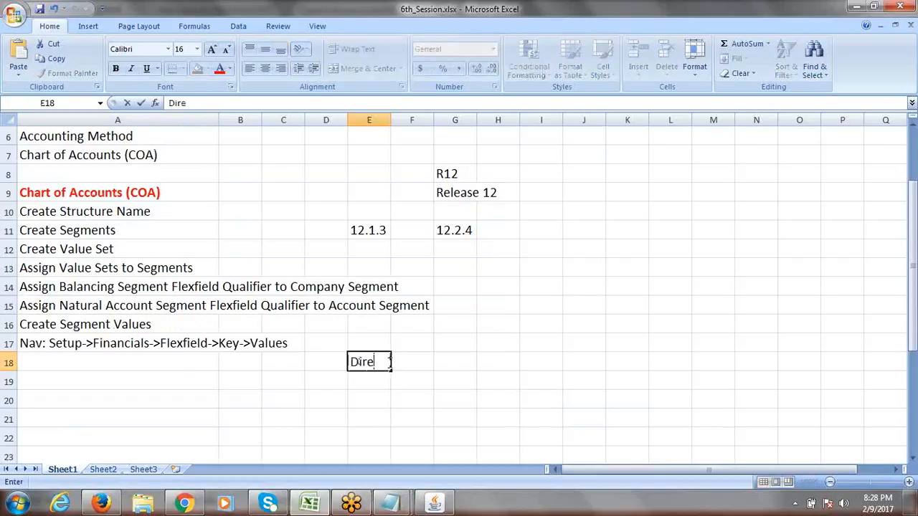
{"action": "type", "text": "ct ly E"}
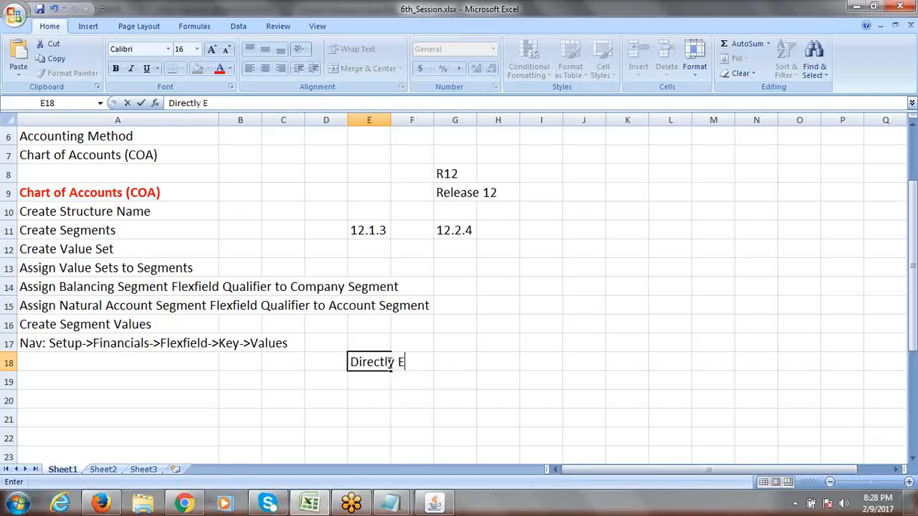
{"action": "type", "text": "nter Seg"}
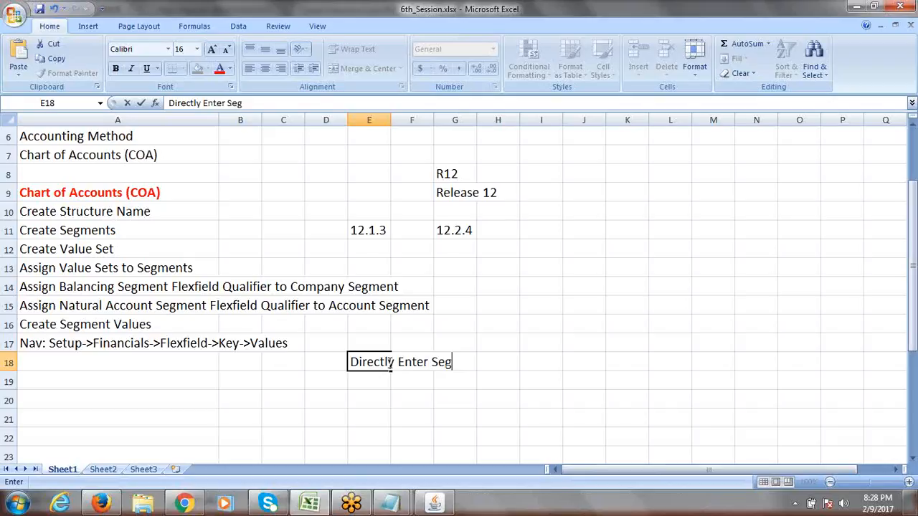
{"action": "type", "text": "ment Value"}
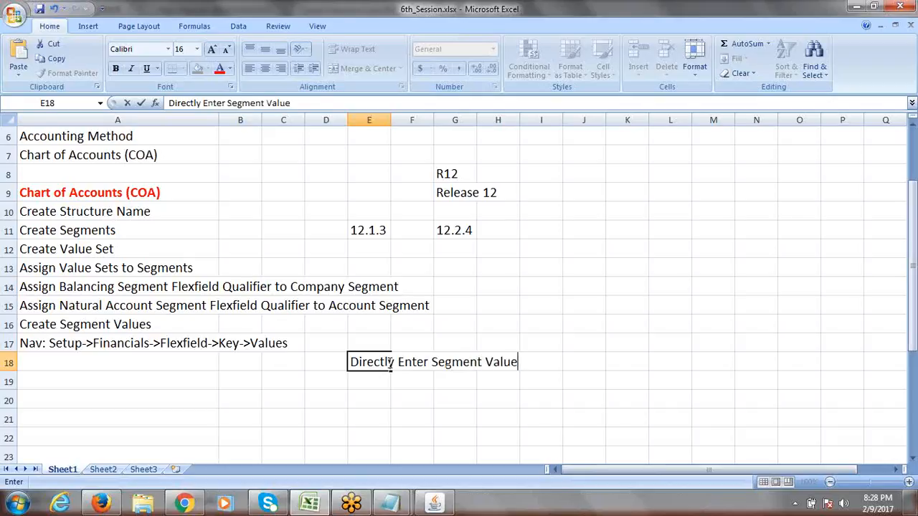
{"action": "type", "text": "s into V"}
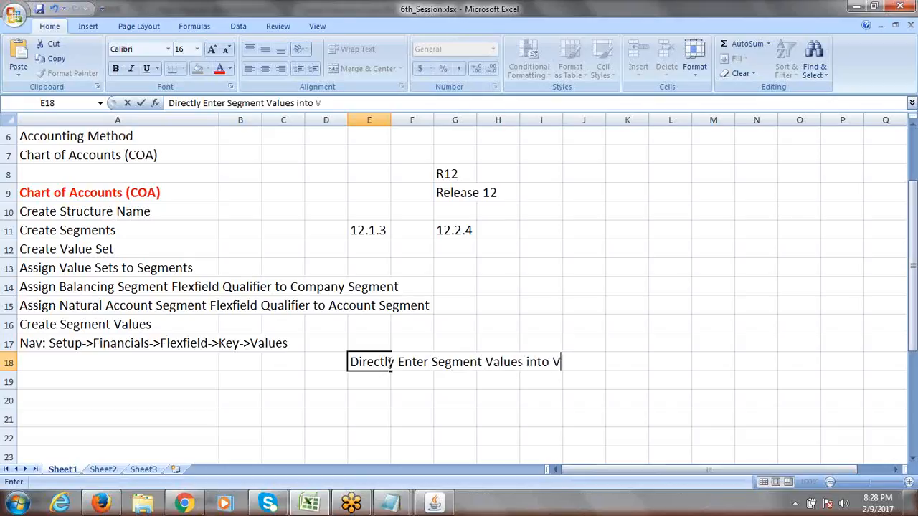
{"action": "type", "text": "A"}
{"action": "key", "text": "BackSpace"}
{"action": "type", "text": "alue Set"}
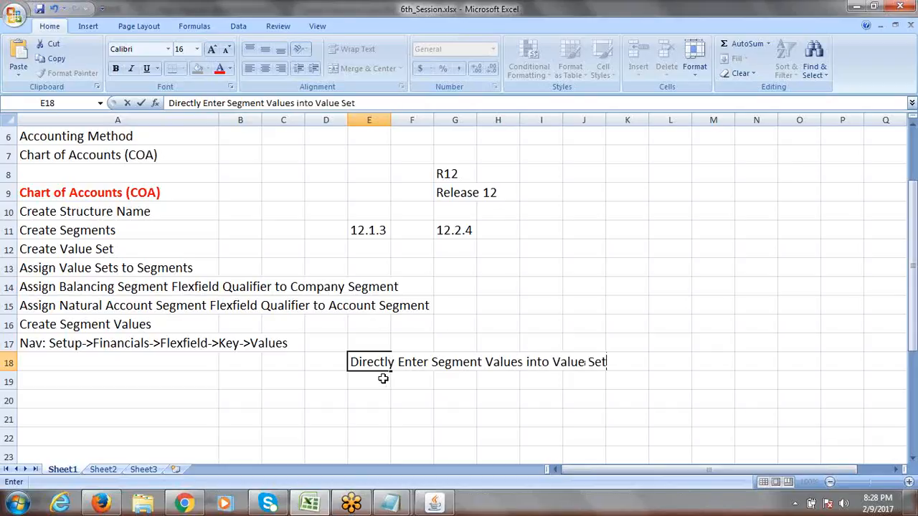
{"action": "left_click", "coordinate": [384, 379]}
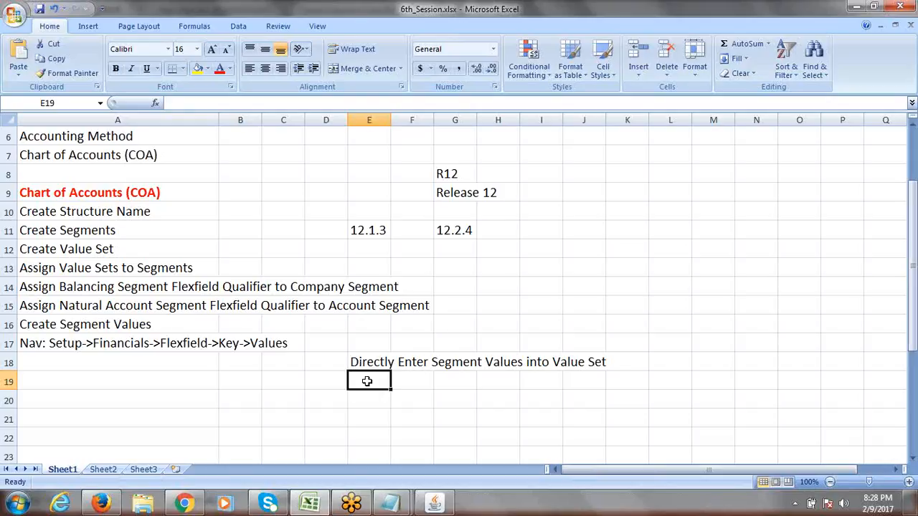
{"action": "type", "text": "Enter"}
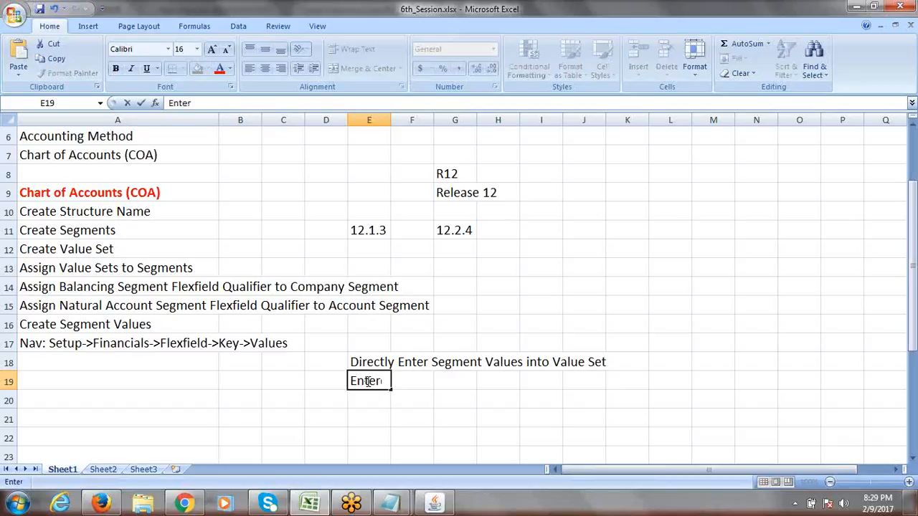
{"action": "type", "text": " Segment"}
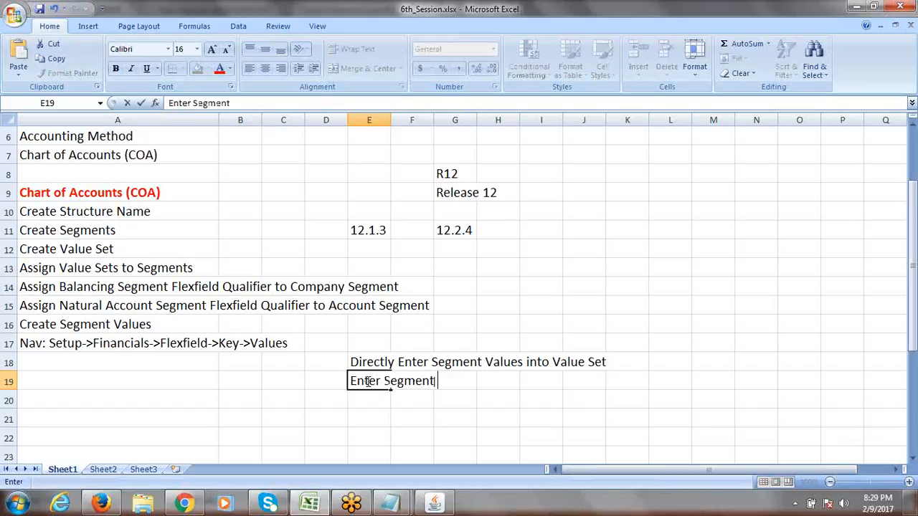
{"action": "type", "text": " Values"}
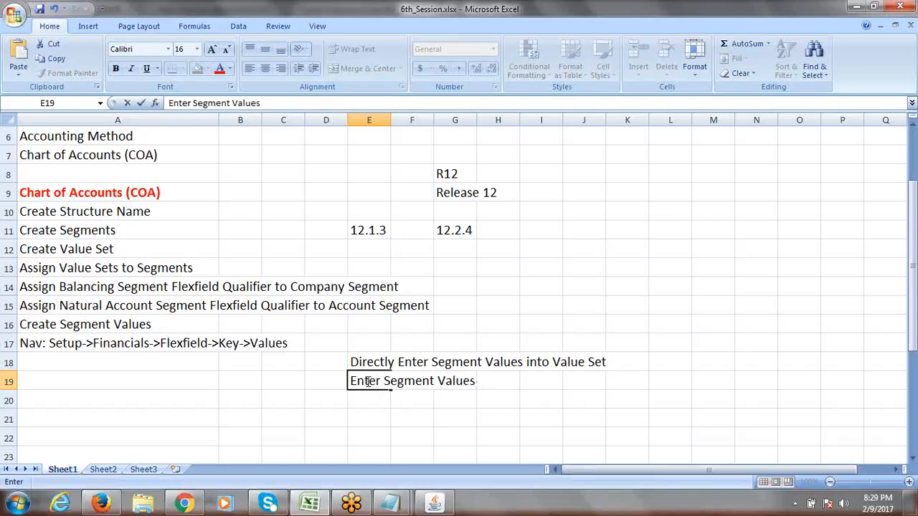
{"action": "type", "text": "nder S"}
{"action": "type", "text": "egment"}
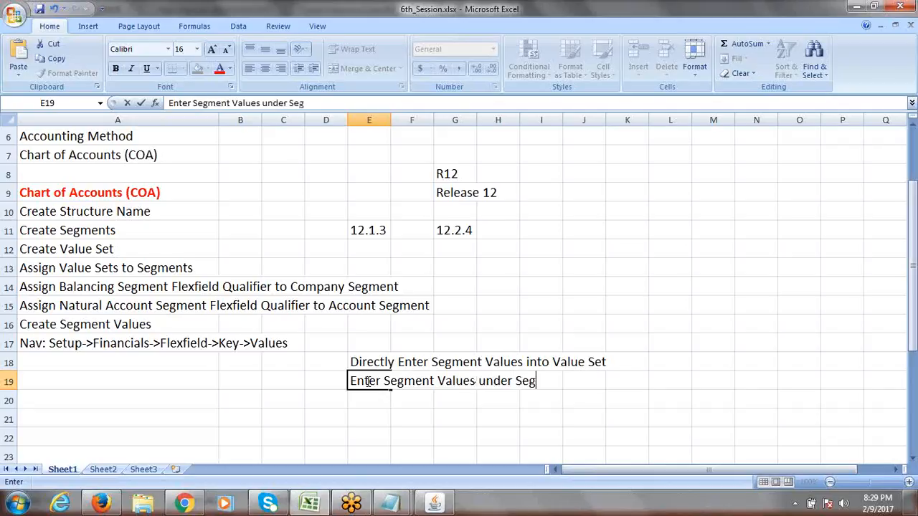
{"action": "left_click", "coordinate": [617, 385]}
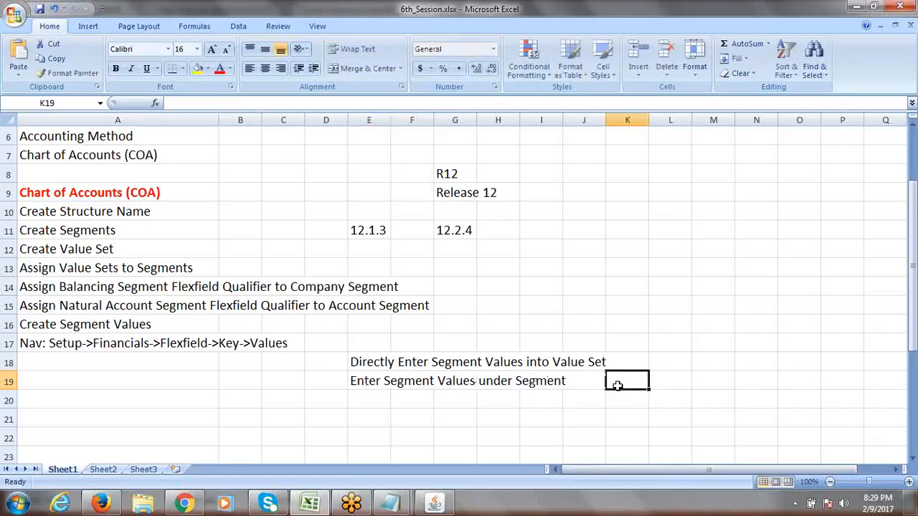
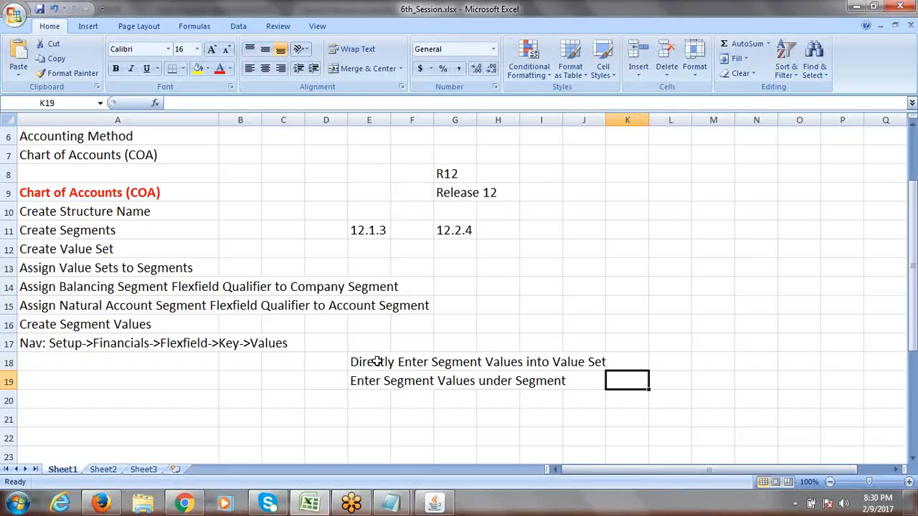
- Review the segment-value notes in E18 and E19, then return to Oracle's Find Key Flexfield Segment form
{"action": "left_click", "coordinate": [376, 362]}
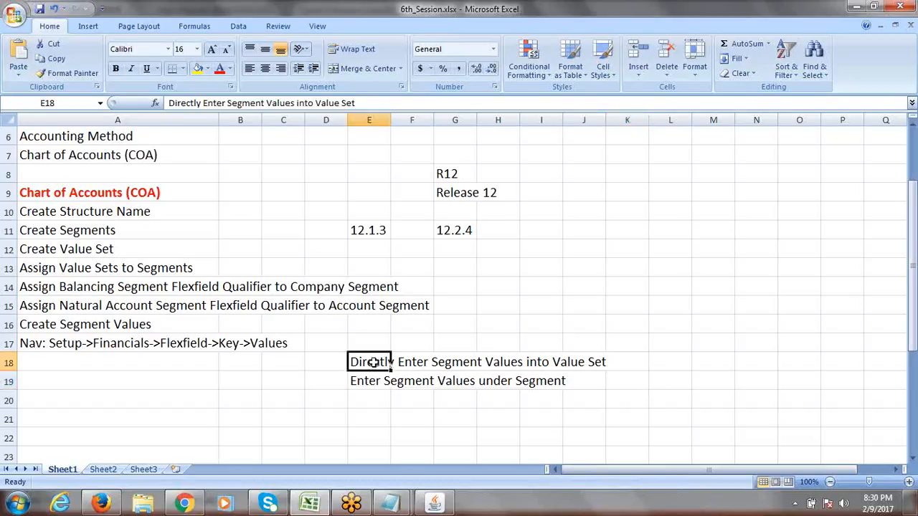
{"action": "left_click", "coordinate": [371, 379]}
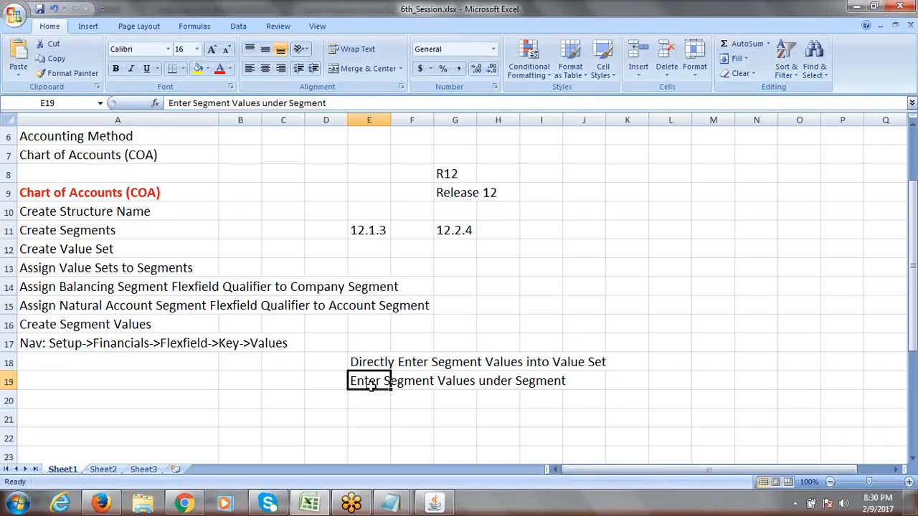
{"action": "key", "text": "alt+Tab"}
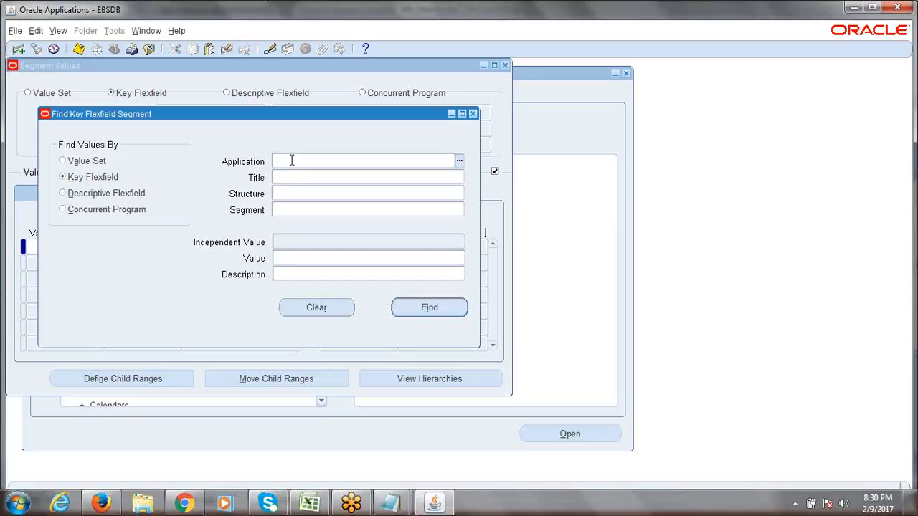
- Try 'genera' and then 'gene' as the Application name, clearing each rejected entry
{"action": "type", "text": "genera"}
{"action": "key", "text": "Tab"}
{"action": "key", "text": "BackSpace"}
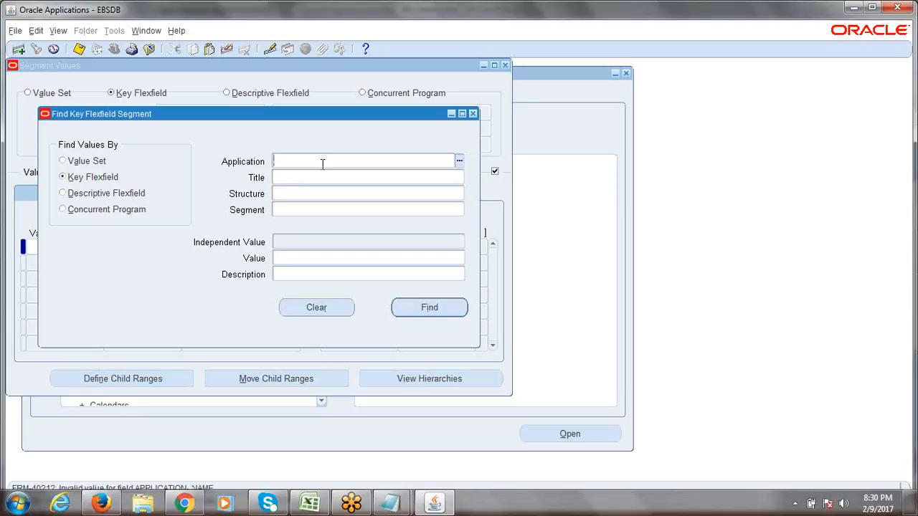
{"action": "type", "text": "gene"}
{"action": "key", "text": "Tab"}
{"action": "key", "text": "BackSpace"}
- Close the Find form and the Segment Values window, and collapse the Navigator to top-level menus
{"action": "left_click", "coordinate": [473, 113]}
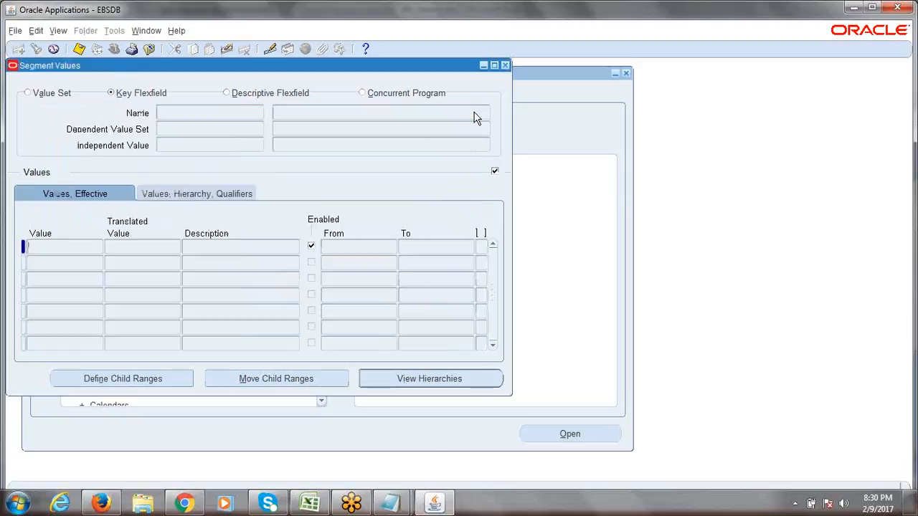
{"action": "left_click", "coordinate": [505, 66]}
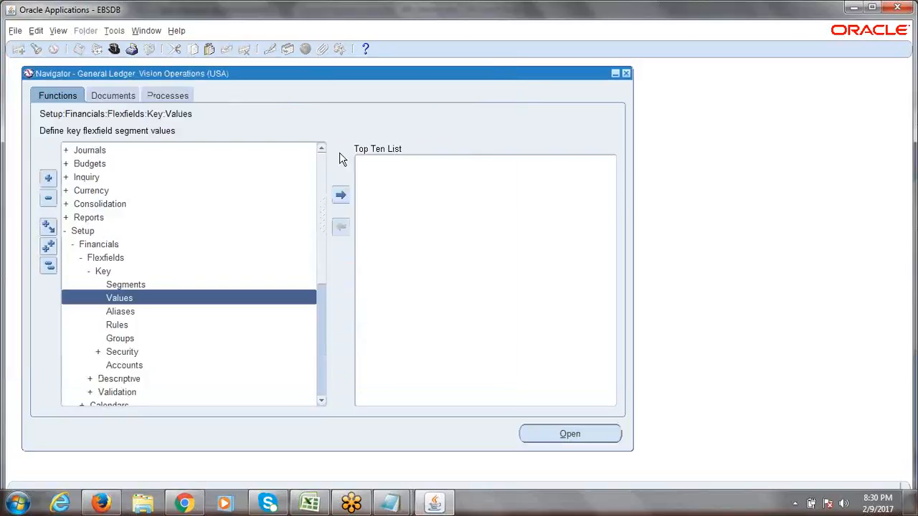
{"action": "left_click", "coordinate": [48, 266]}
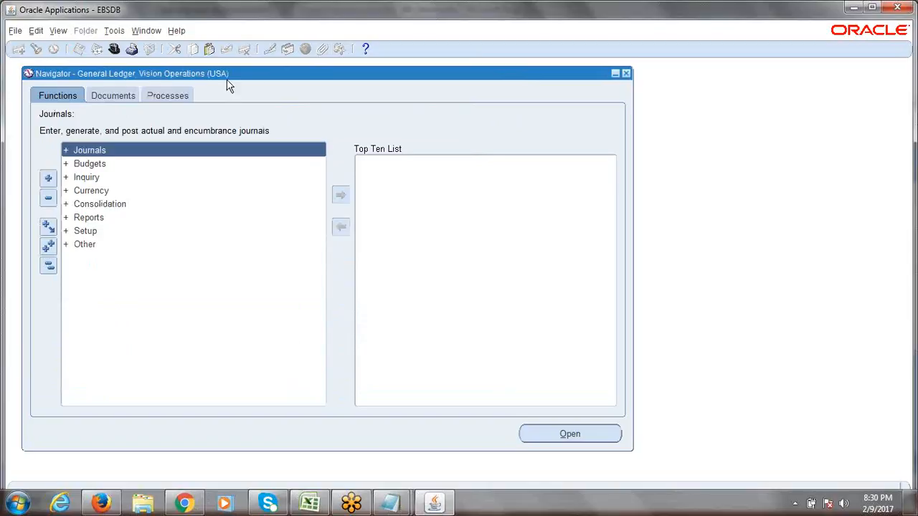
{"action": "left_click", "coordinate": [48, 266]}
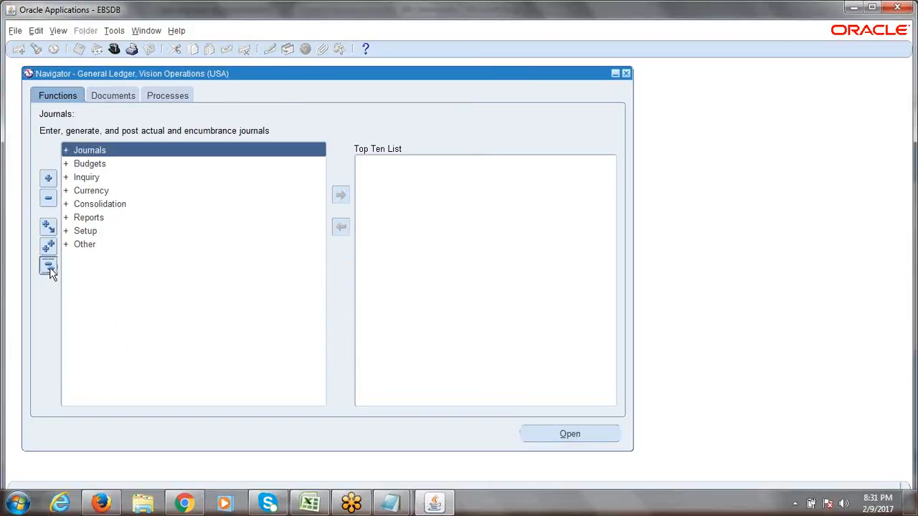
- Back in the Excel notes, select the segment-value notes and the navigation path
{"action": "left_click", "coordinate": [309, 503]}
{"action": "left_click_drag", "start_coordinate": [372, 364], "coordinate": [588, 373]}
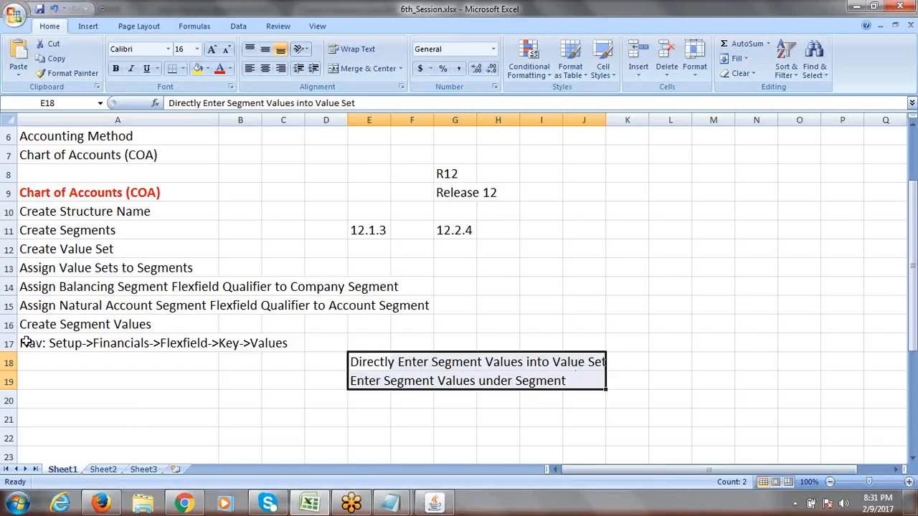
{"action": "left_click_drag", "start_coordinate": [25, 343], "coordinate": [600, 387]}
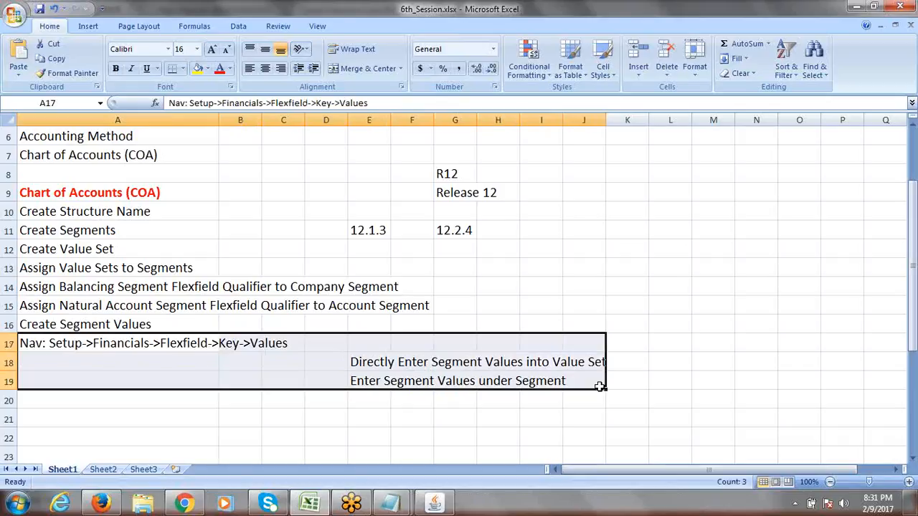
- Insert two blank rows above the Create Segment Values row
{"action": "left_click", "coordinate": [10, 324]}
{"action": "right_click", "coordinate": [11, 326]}
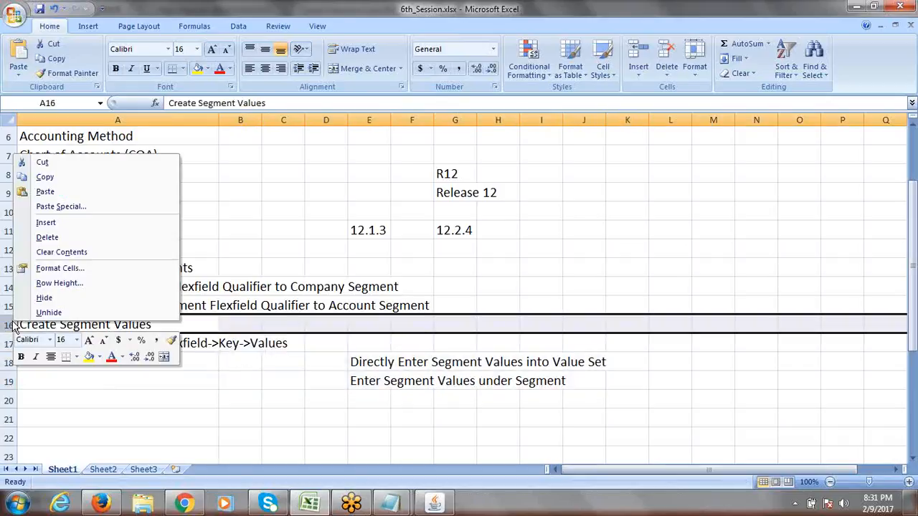
{"action": "left_click", "coordinate": [46, 223]}
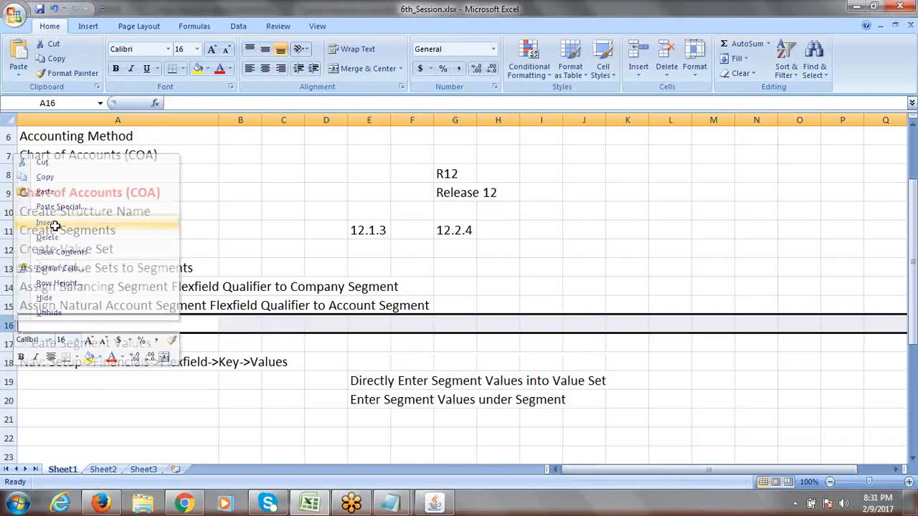
{"action": "right_click", "coordinate": [7, 325]}
{"action": "left_click", "coordinate": [70, 227]}
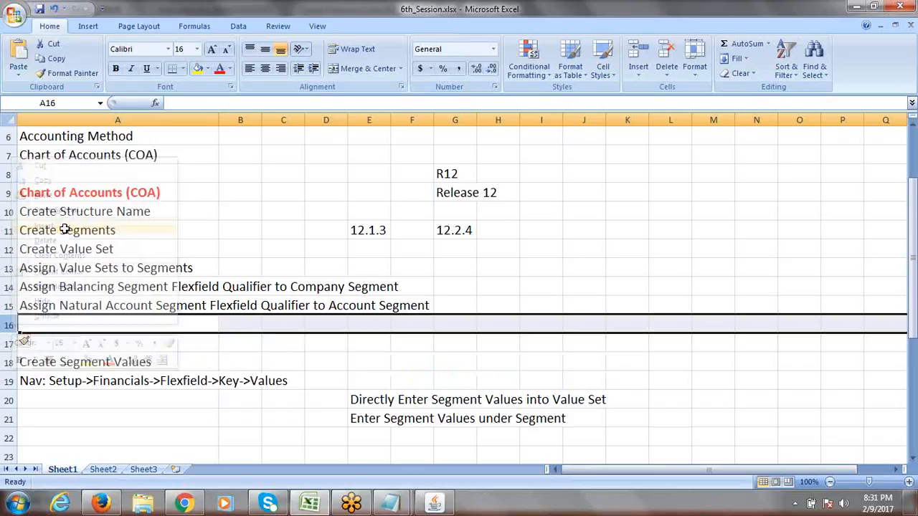
- Look over the earlier setup steps and select empty cell A16 for a new note
{"action": "left_click", "coordinate": [90, 328]}
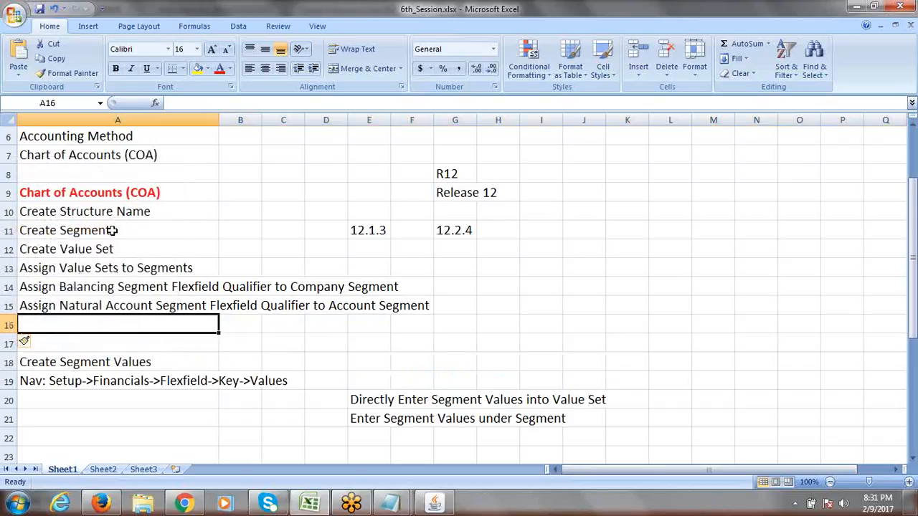
{"action": "left_click_drag", "start_coordinate": [109, 212], "coordinate": [108, 303]}
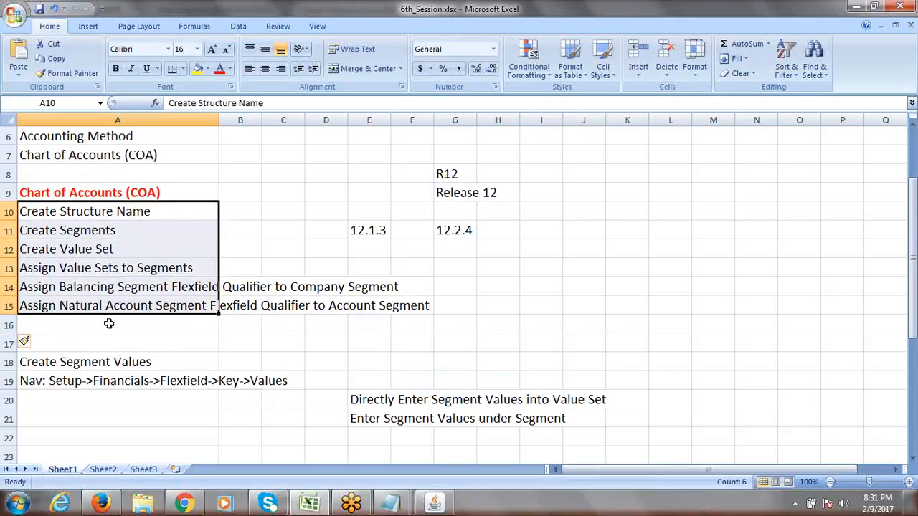
{"action": "left_click", "coordinate": [83, 363]}
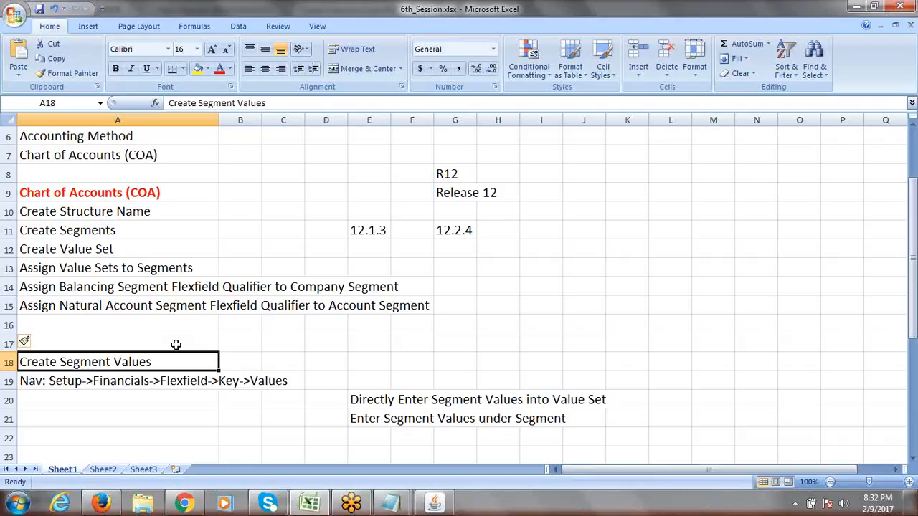
{"action": "left_click", "coordinate": [77, 328]}
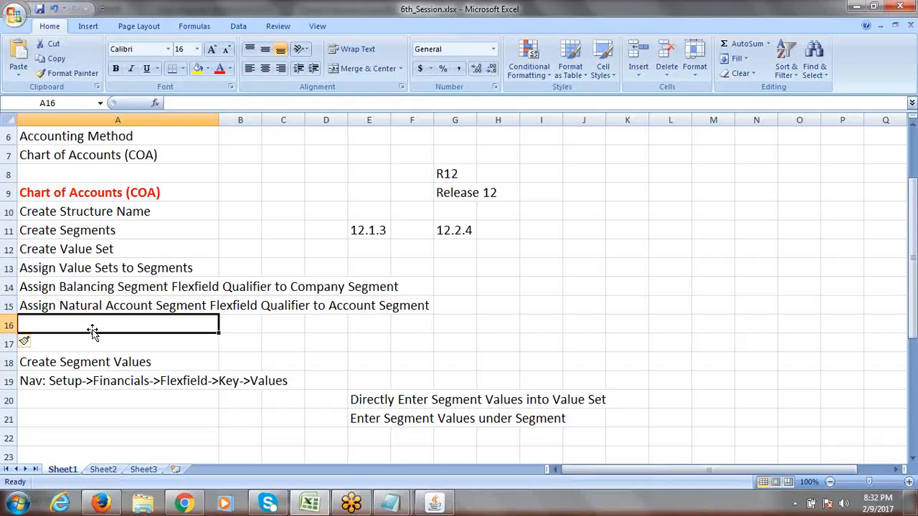
- Enter 'Application: User Management' in cell A16
{"action": "type", "text": "a"}
{"action": "key", "text": "BackSpace"}
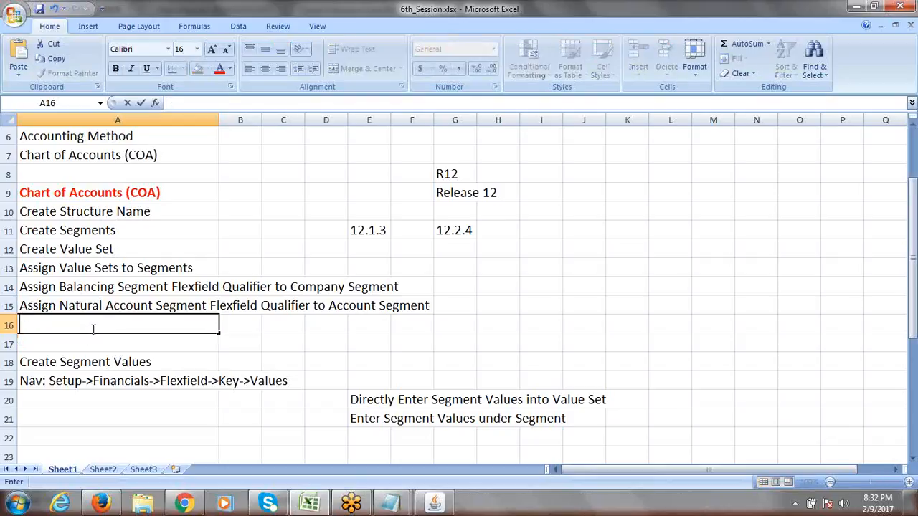
{"action": "type", "text": "A"}
{"action": "type", "text": "pplication:"}
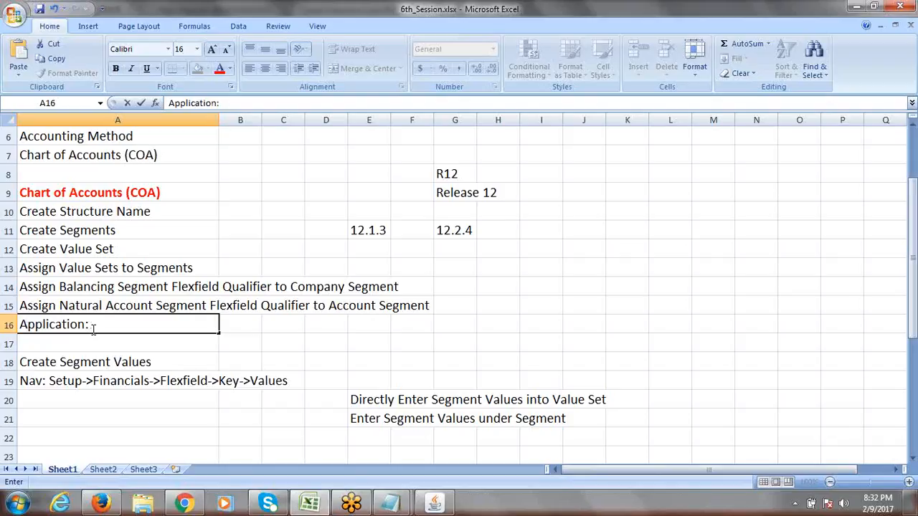
{"action": "type", "text": "Use"}
{"action": "key", "text": "BackSpace"}
{"action": "key", "text": "BackSpace"}
{"action": "type", "text": "ser Man"}
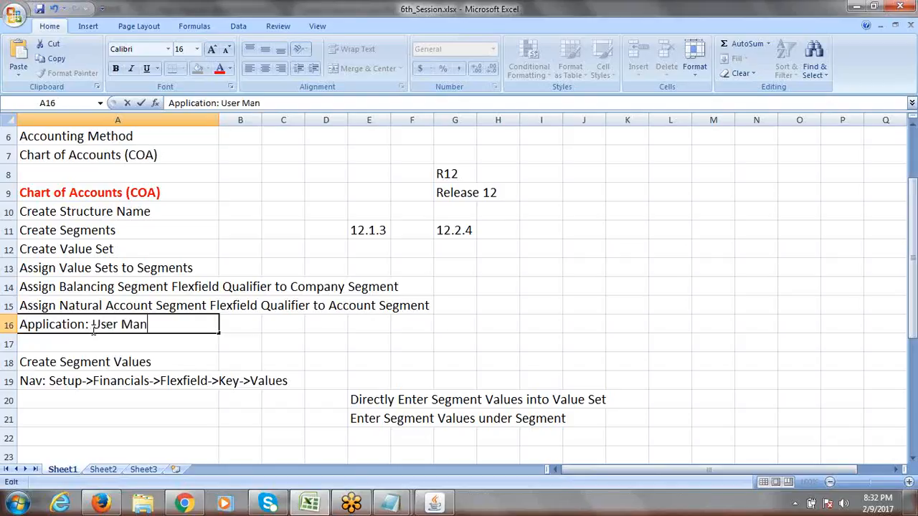
{"action": "type", "text": "agement"}
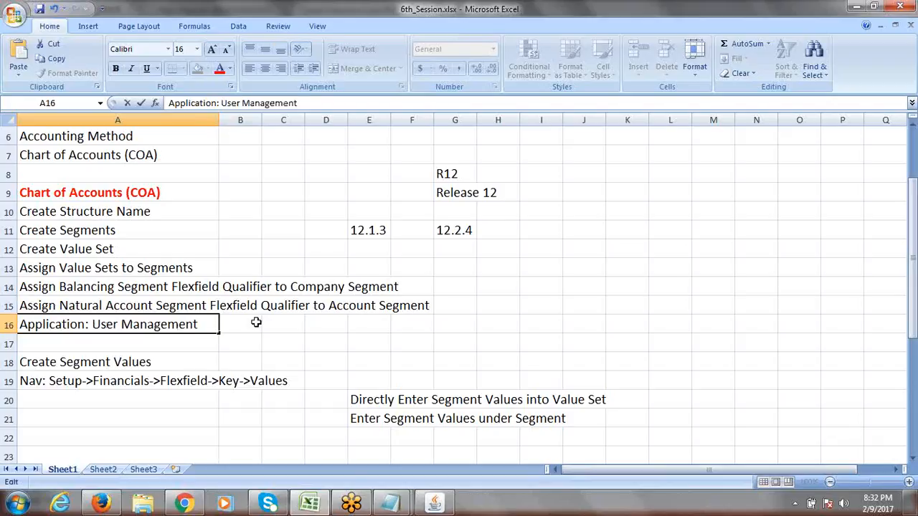
{"action": "left_click", "coordinate": [249, 323]}
- Reopen A16 and highlight 'User Management' in the note, leaving the text unchanged
{"action": "left_click", "coordinate": [165, 324]}
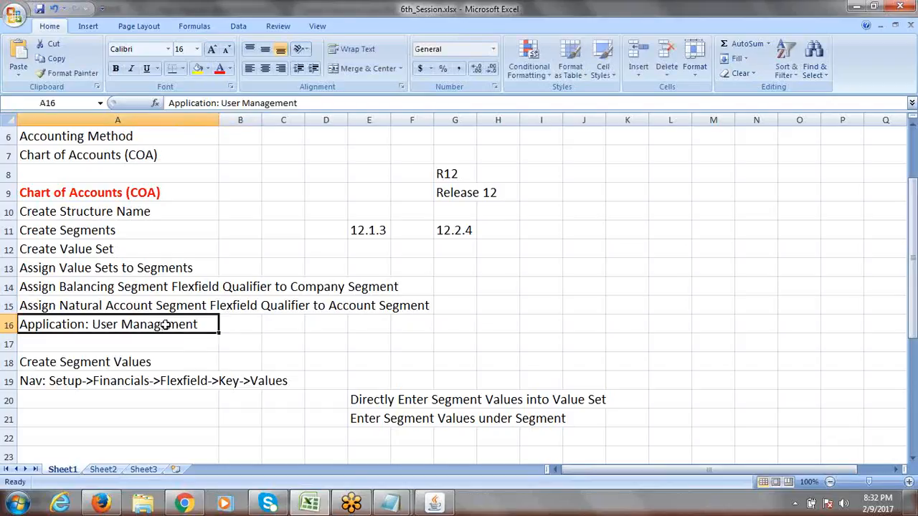
{"action": "double_click", "coordinate": [198, 324]}
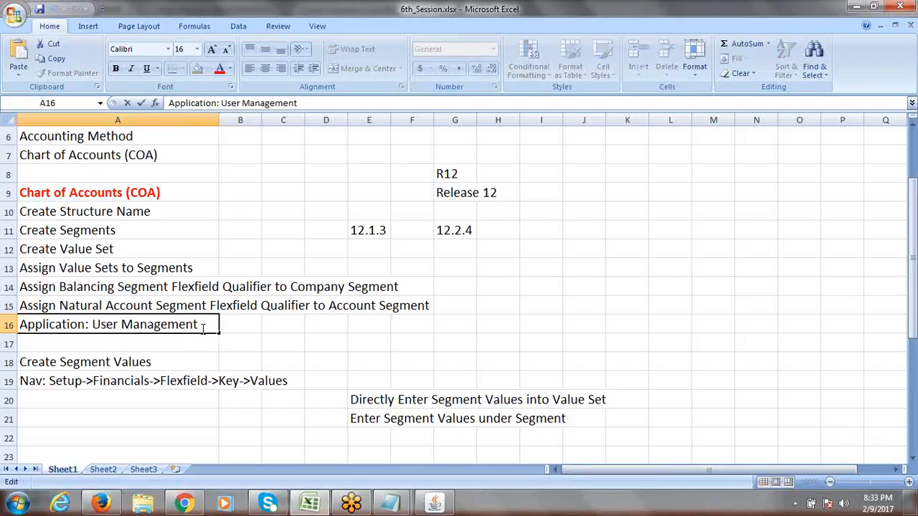
{"action": "left_click_drag", "start_coordinate": [204, 324], "coordinate": [95, 332]}
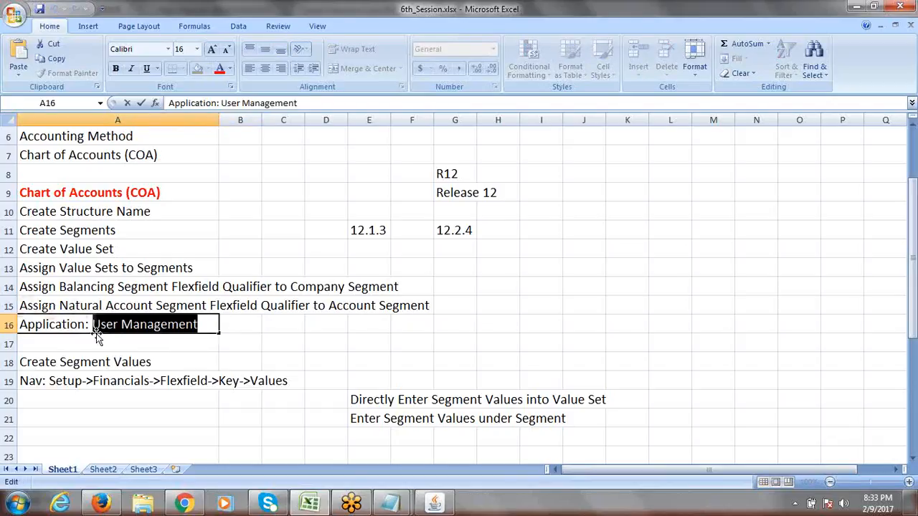
{"action": "left_click", "coordinate": [205, 325]}
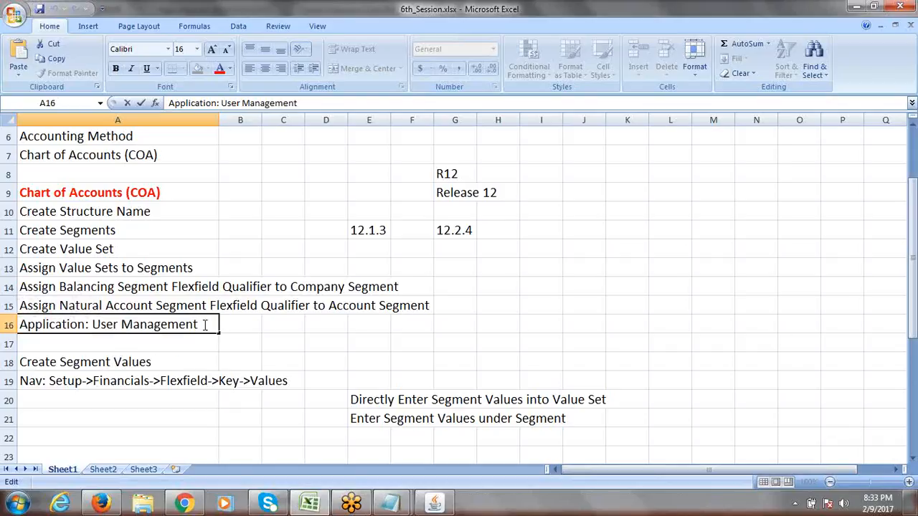
{"action": "left_click_drag", "start_coordinate": [92, 326], "coordinate": [205, 324]}
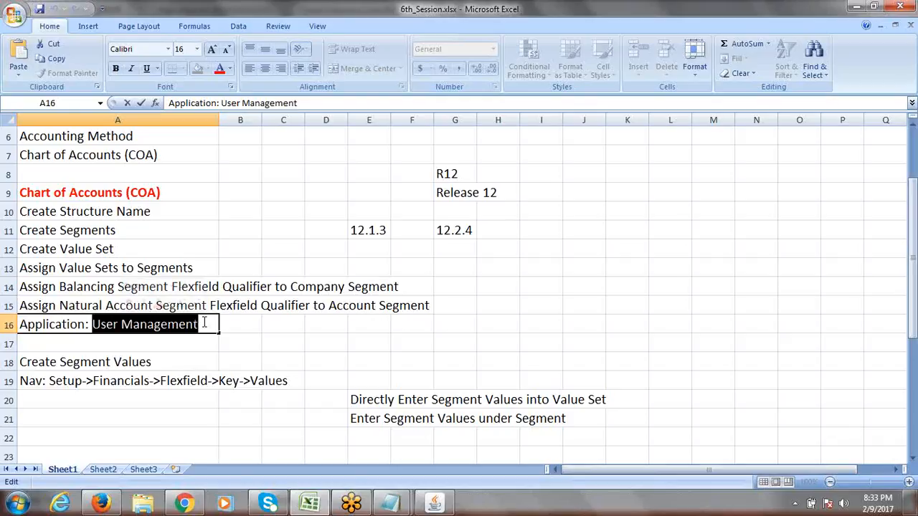
{"action": "left_click", "coordinate": [245, 327]}
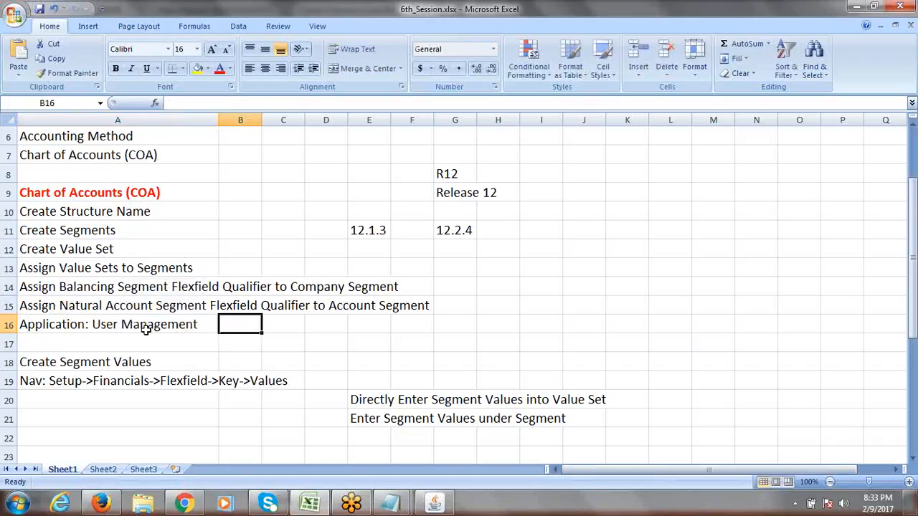
- In Oracle, expand Setup > Financials > Flexfields > Key and open Values
{"action": "left_click", "coordinate": [433, 502]}
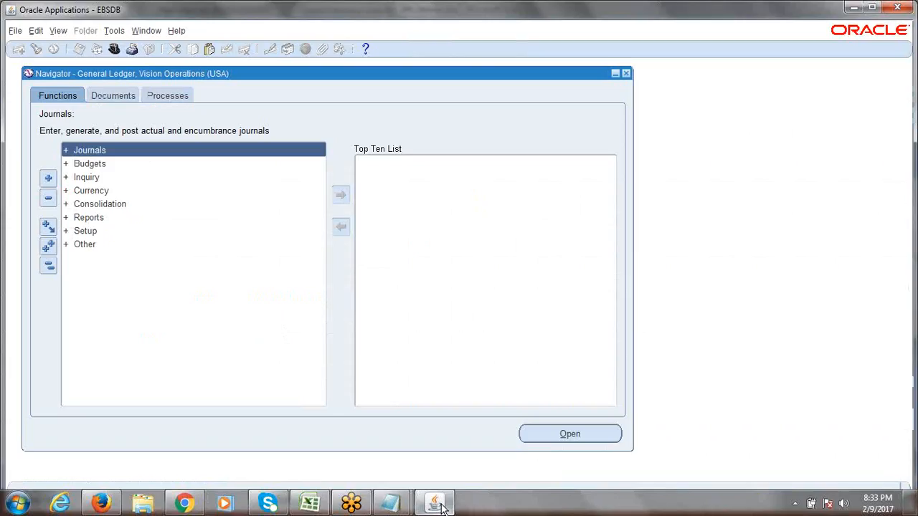
{"action": "double_click", "coordinate": [92, 230]}
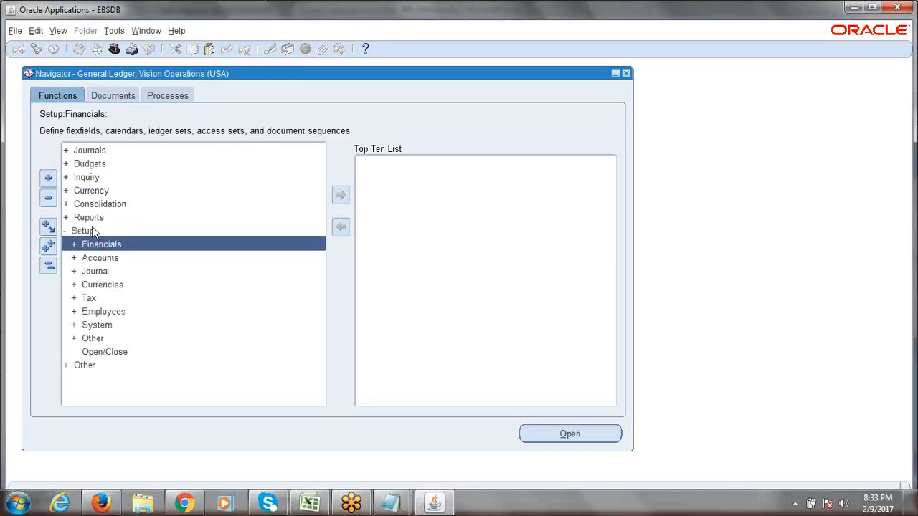
{"action": "double_click", "coordinate": [103, 248]}
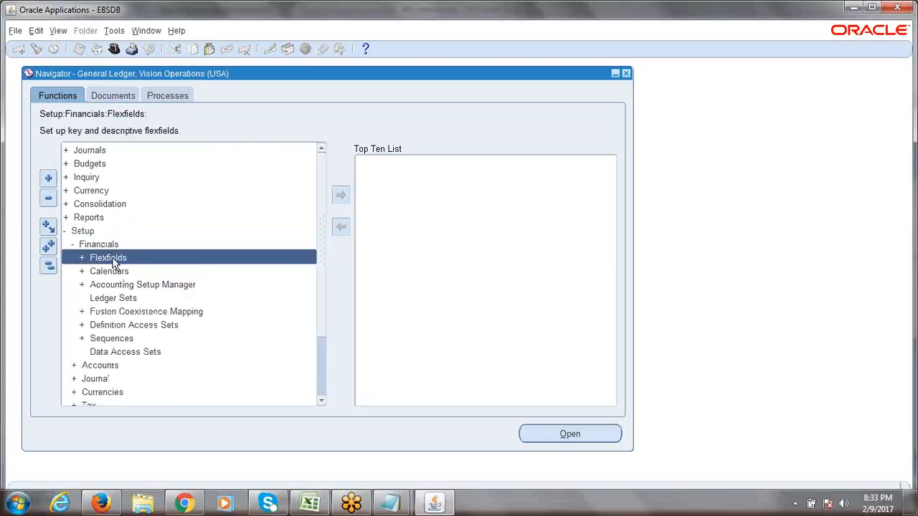
{"action": "double_click", "coordinate": [111, 258]}
{"action": "double_click", "coordinate": [116, 270]}
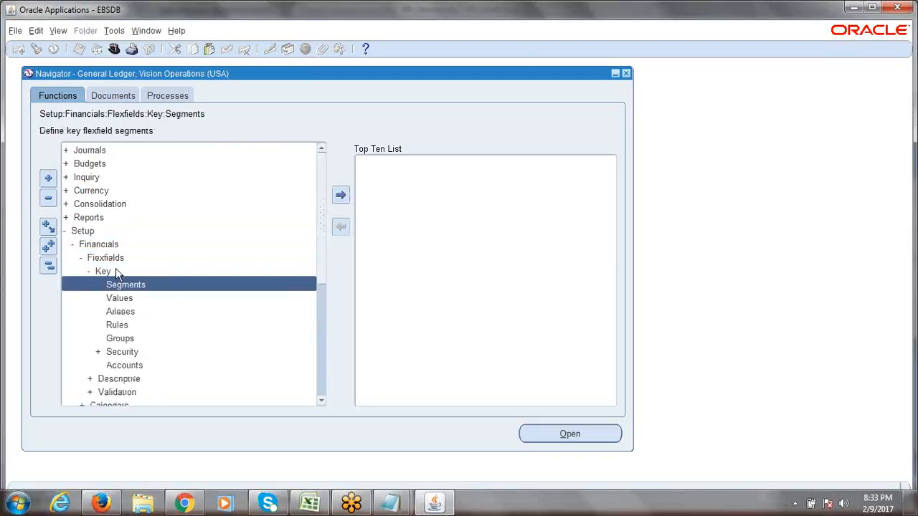
{"action": "double_click", "coordinate": [127, 298]}
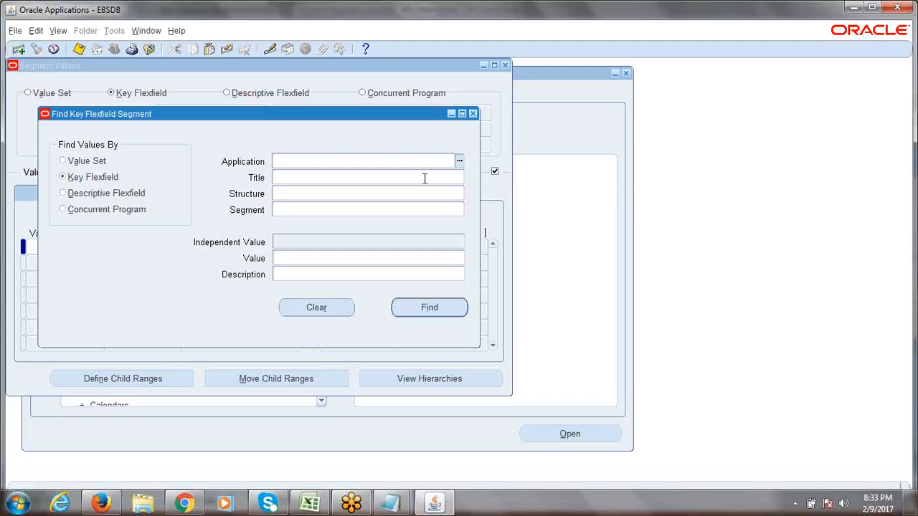
- Try the Application list, dismiss the empty-list FRM-41830 alert, and return to Excel
{"action": "left_click", "coordinate": [459, 163]}
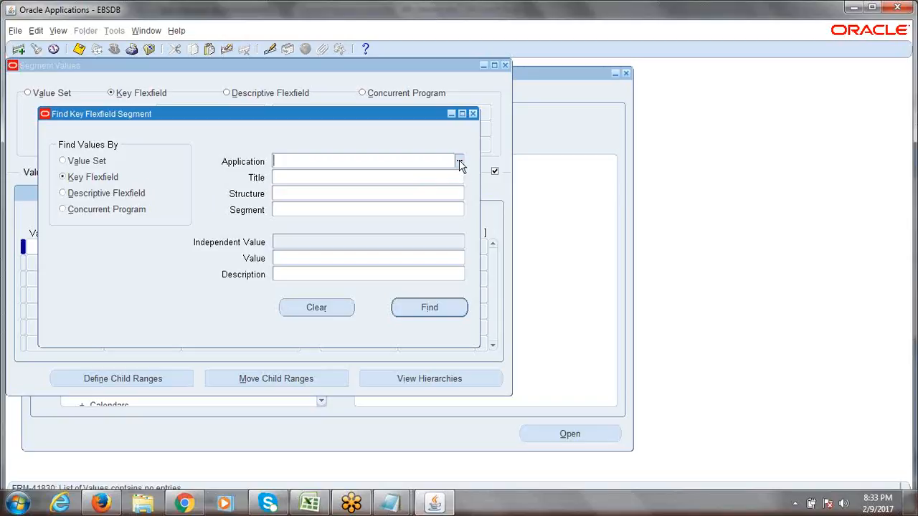
{"action": "left_click", "coordinate": [459, 163]}
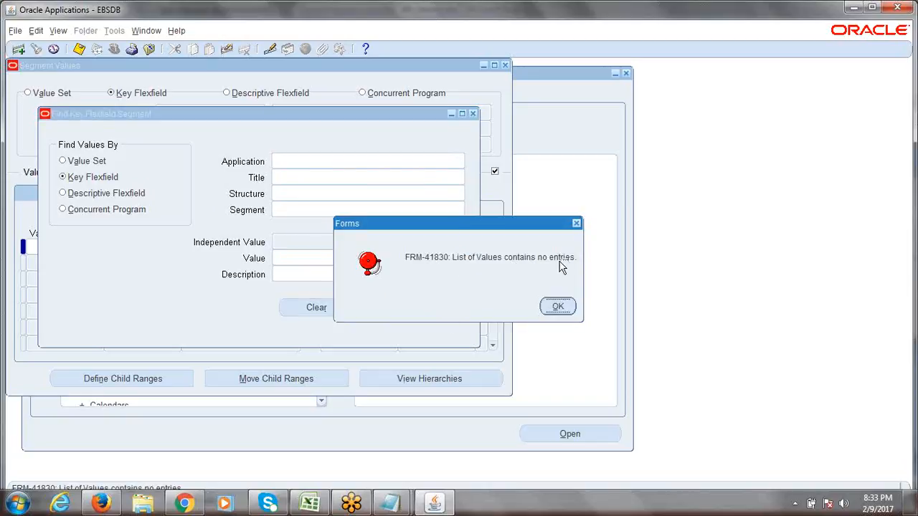
{"action": "left_click", "coordinate": [562, 307]}
{"action": "left_click", "coordinate": [559, 306]}
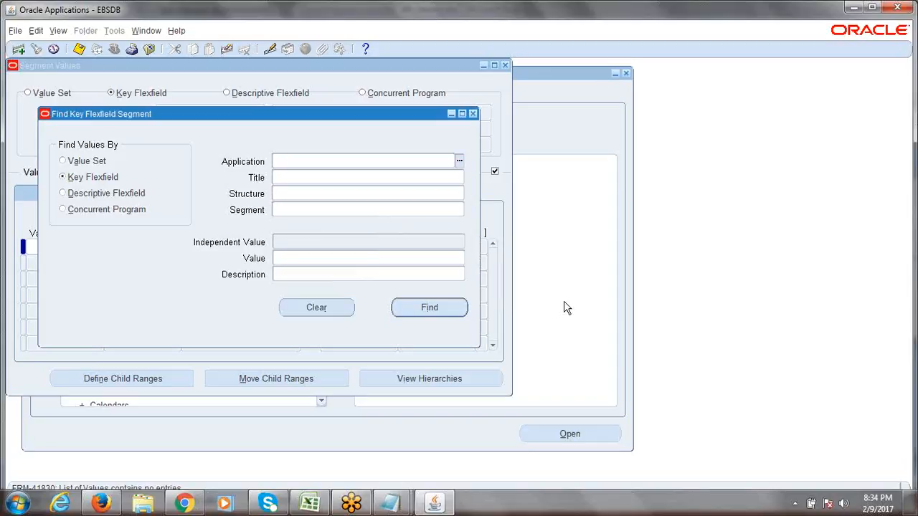
{"action": "key", "text": "alt+Tab"}
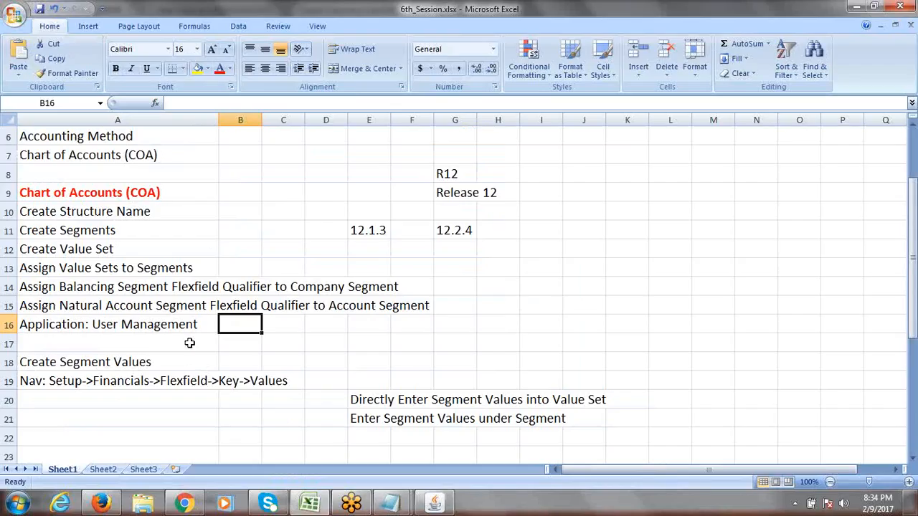
- Prefix the A16 note with '1.' to start numbering the steps
{"action": "left_click", "coordinate": [146, 331]}
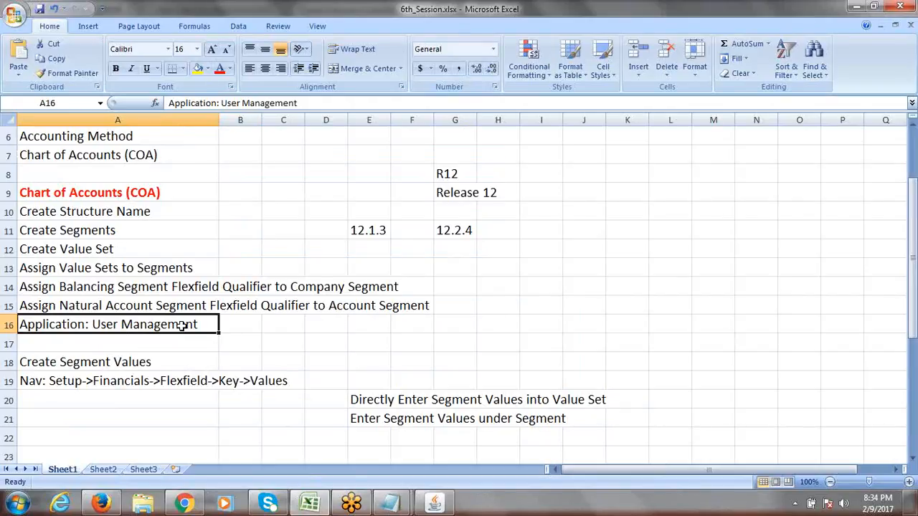
{"action": "left_click", "coordinate": [45, 343]}
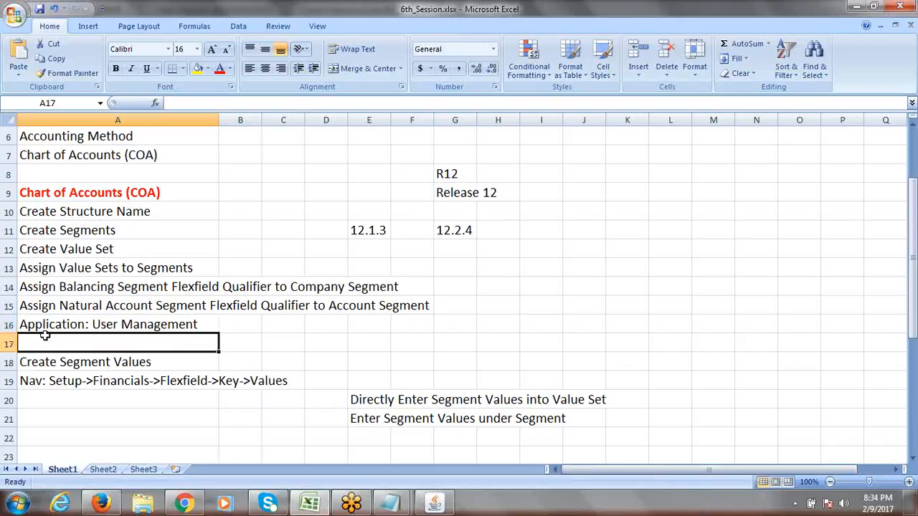
{"action": "left_click", "coordinate": [37, 325]}
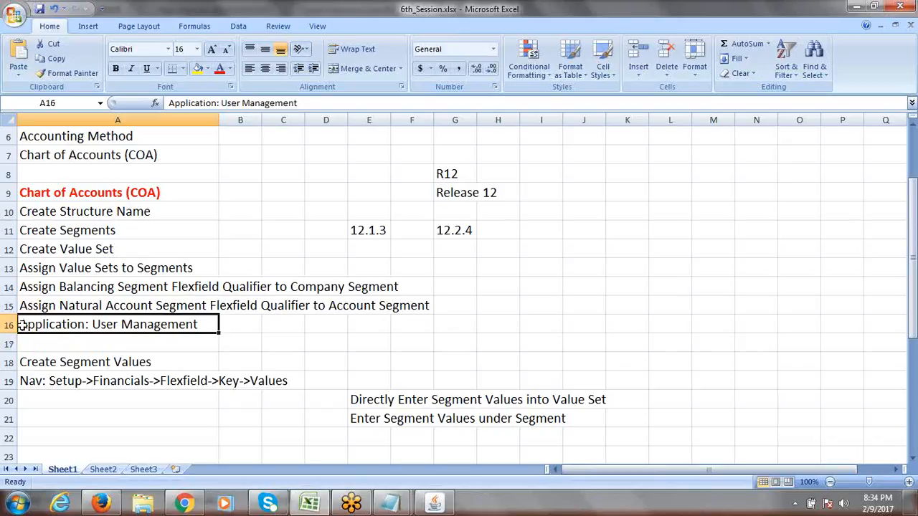
{"action": "double_click", "coordinate": [21, 324]}
{"action": "type", "text": "1."}
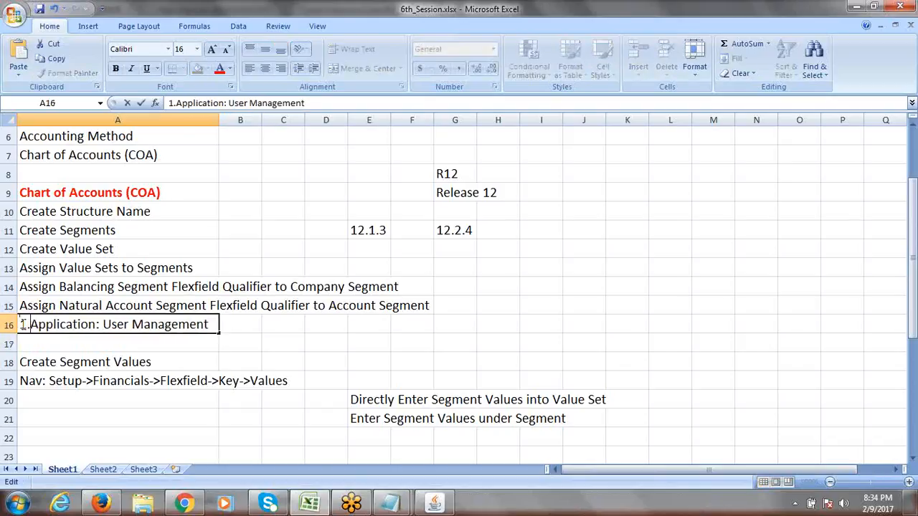
- Add '2. Assign Grants to User' in A17 below the first numbered note
{"action": "left_click", "coordinate": [64, 340]}
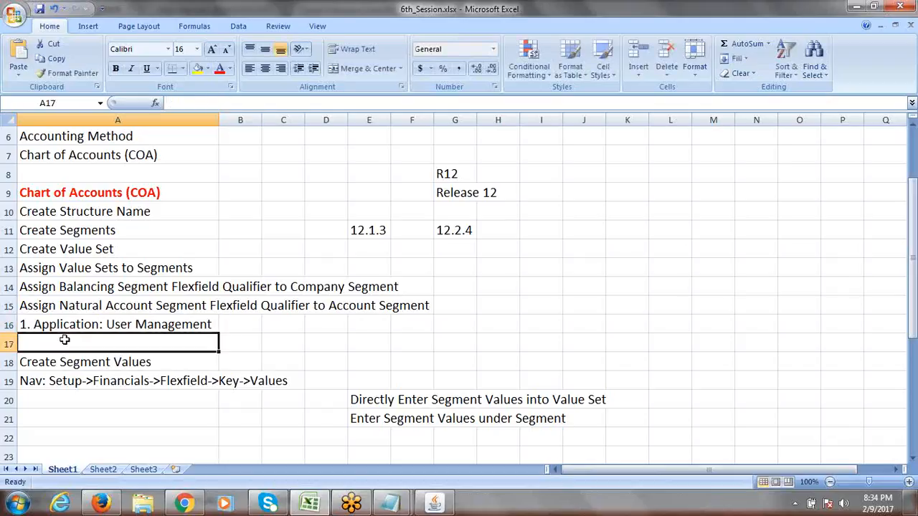
{"action": "type", "text": "2. "}
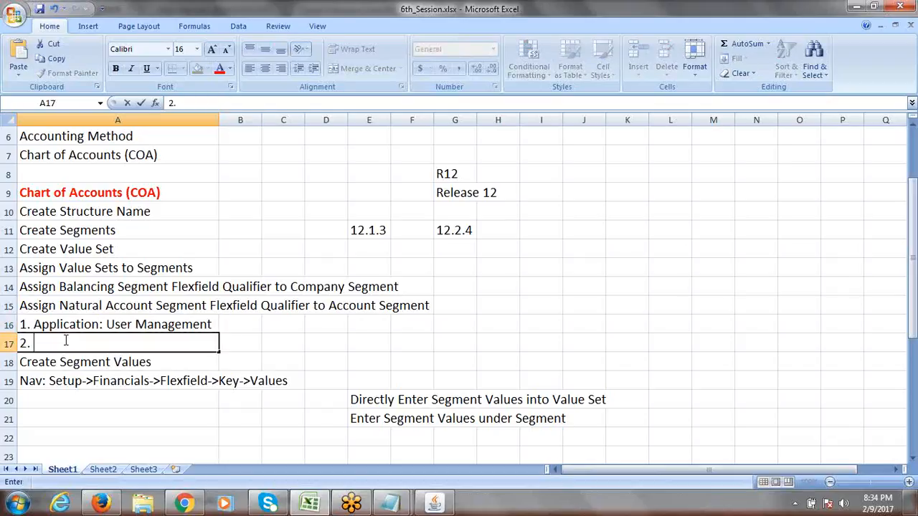
{"action": "type", "text": "Assign Grants"}
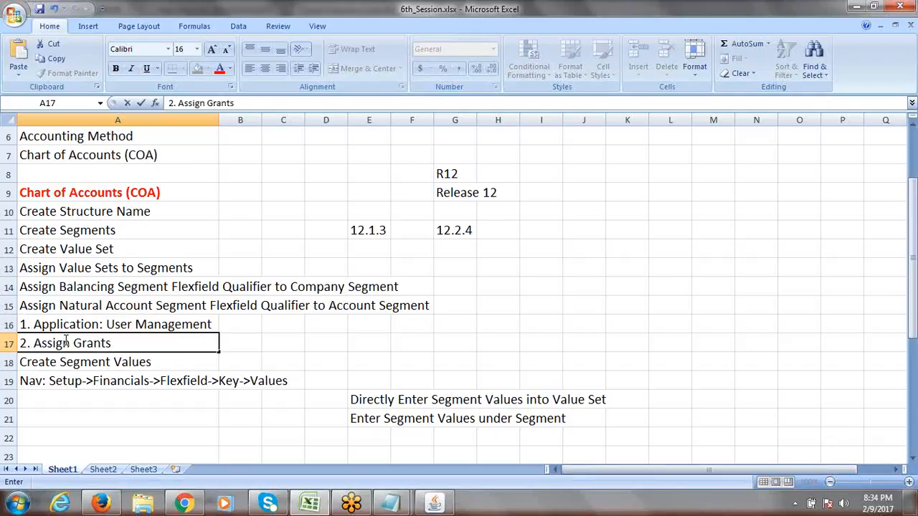
{"action": "type", "text": " to User"}
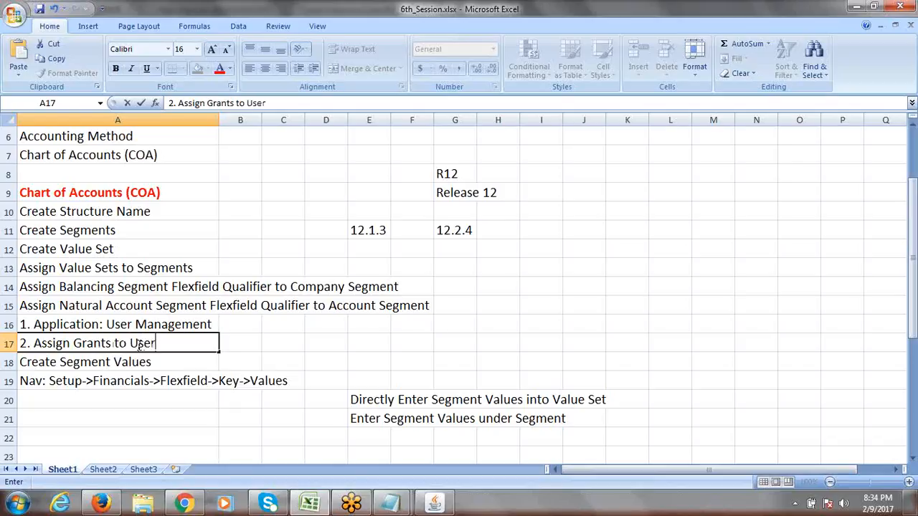
{"action": "left_click", "coordinate": [252, 343]}
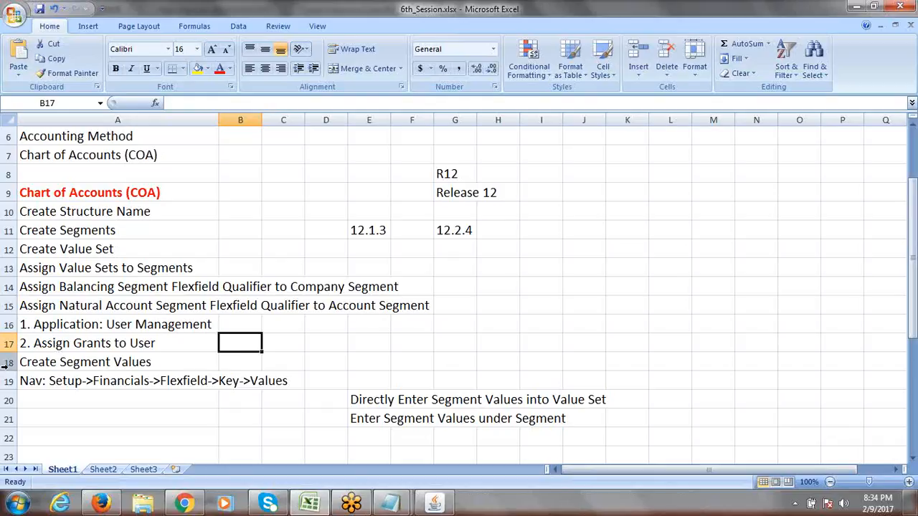
{"action": "left_click_drag", "start_coordinate": [101, 323], "coordinate": [102, 343]}
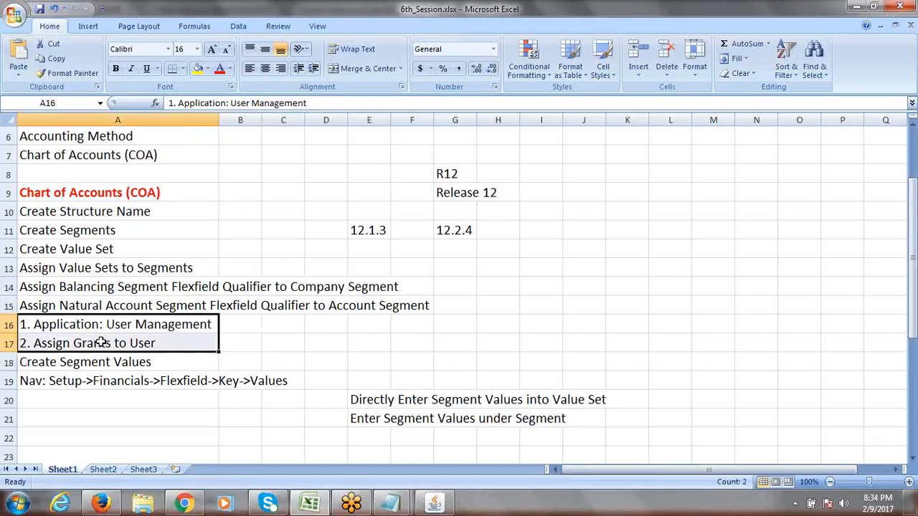
{"action": "left_click", "coordinate": [102, 343]}
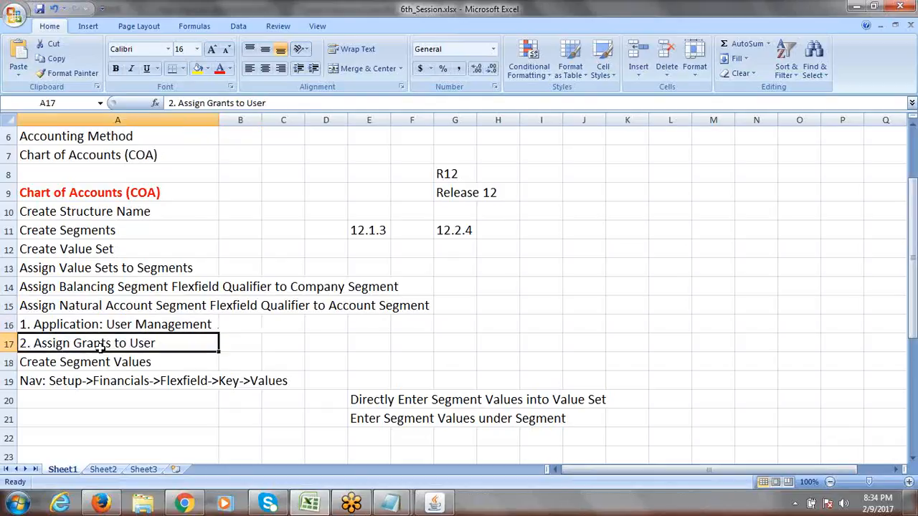
{"action": "left_click_drag", "start_coordinate": [112, 322], "coordinate": [129, 343]}
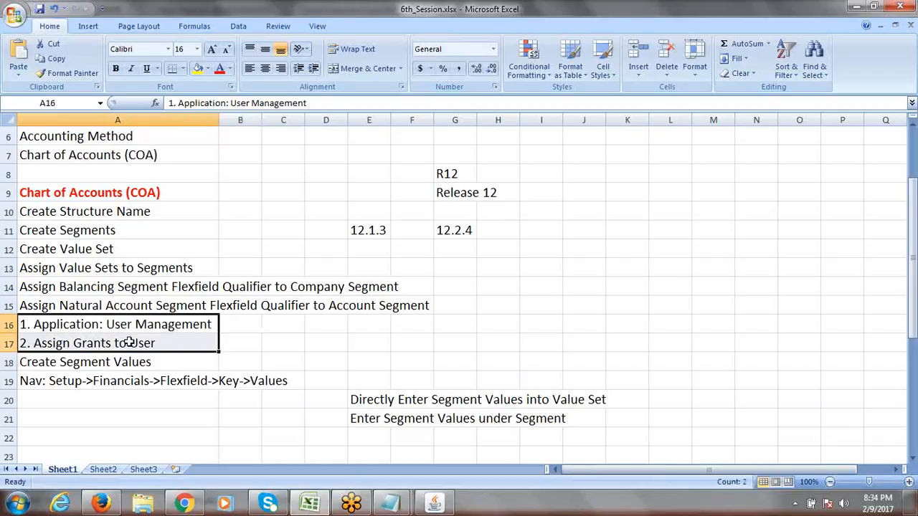
{"action": "left_click", "coordinate": [102, 362]}
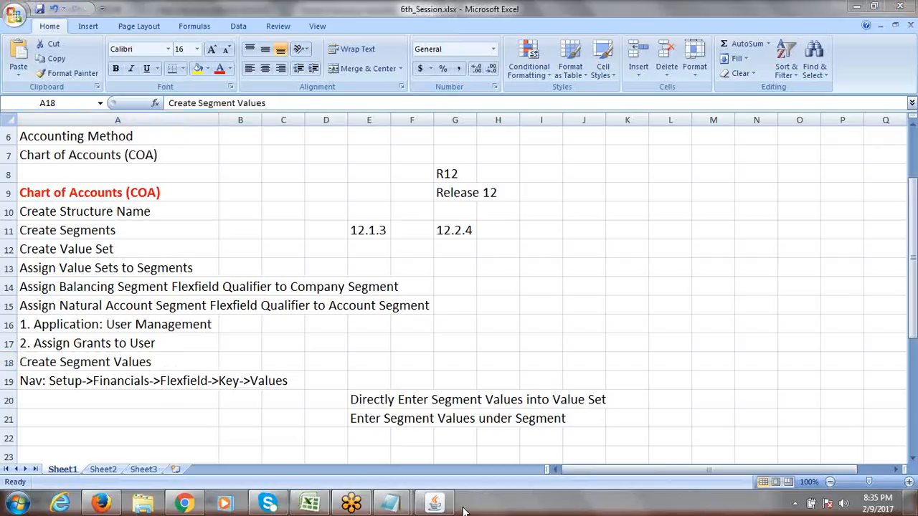
- Try the Application list, then search by Value Set; both lookups come back empty
{"action": "left_click", "coordinate": [436, 504]}
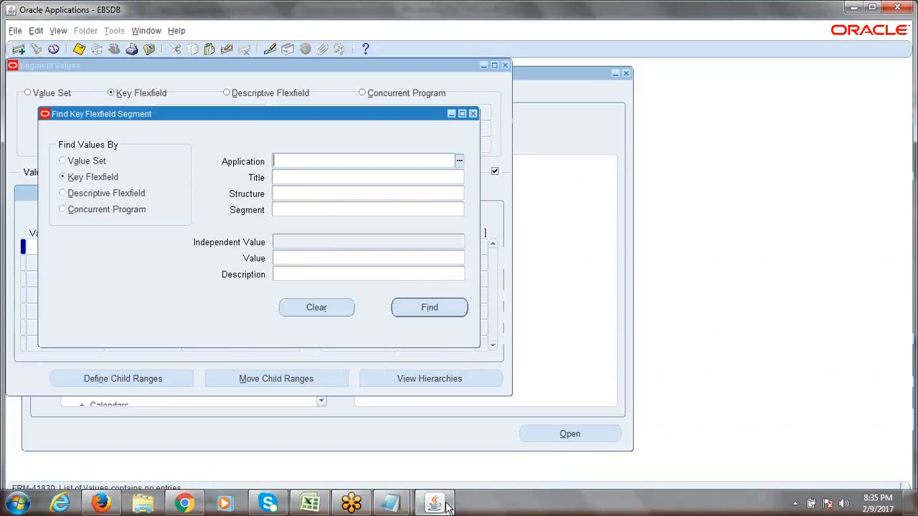
{"action": "left_click", "coordinate": [459, 161]}
{"action": "left_click", "coordinate": [558, 308]}
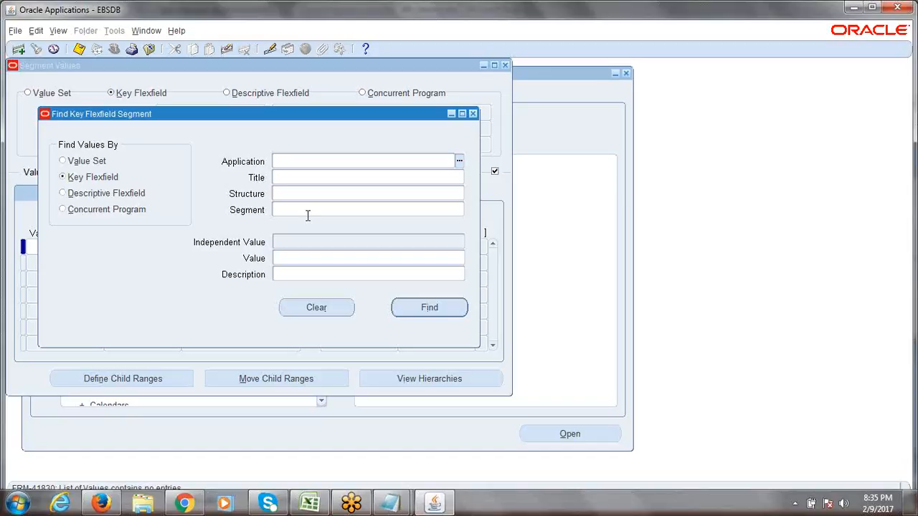
{"action": "left_click", "coordinate": [62, 161]}
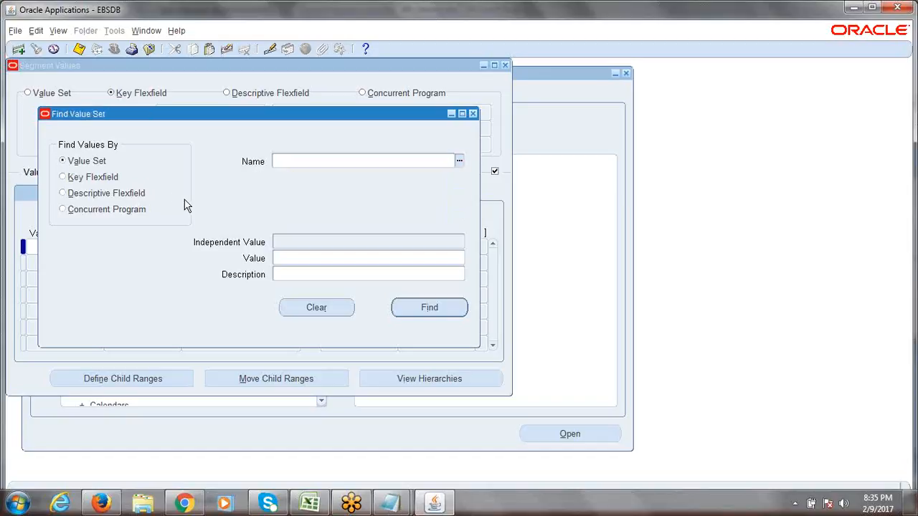
{"action": "left_click", "coordinate": [460, 163]}
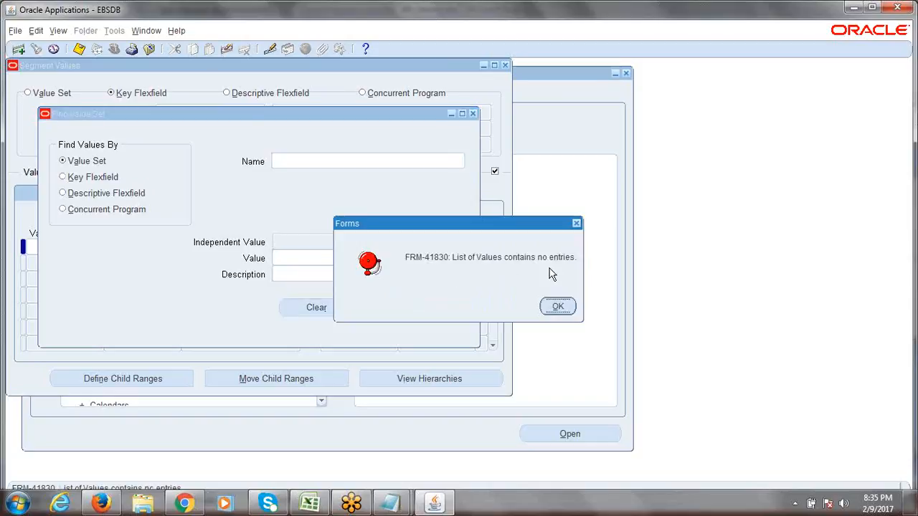
{"action": "left_click", "coordinate": [558, 307]}
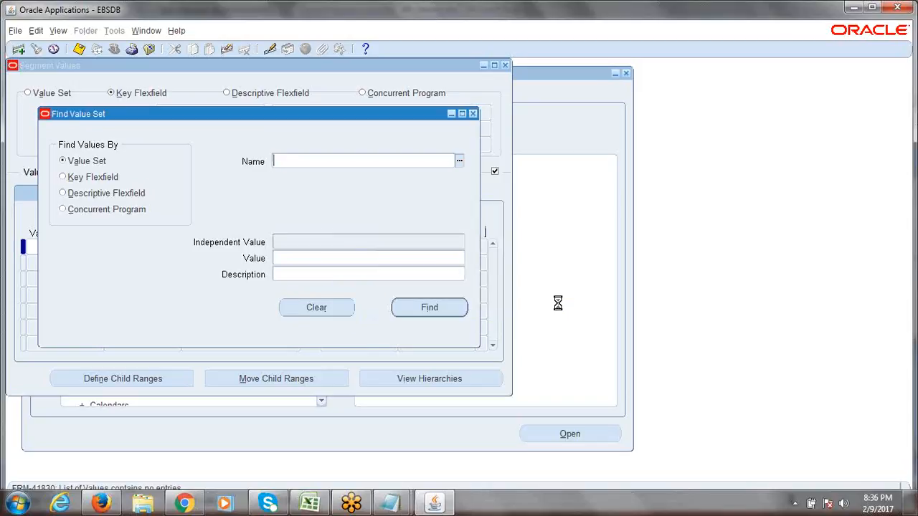
- Close the Find Value Set dialog and Segment Values form, and collapse the Navigator tree
{"action": "left_click", "coordinate": [473, 114]}
{"action": "left_click", "coordinate": [505, 65]}
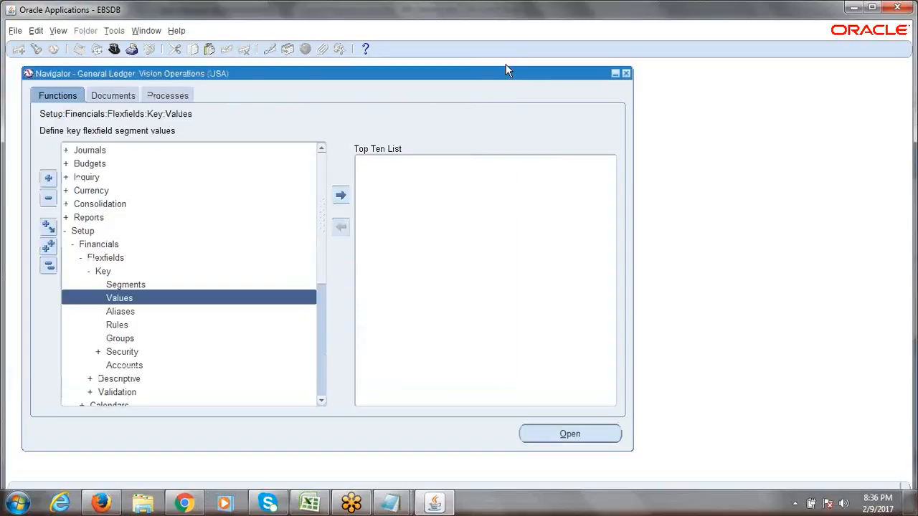
{"action": "left_click", "coordinate": [49, 264]}
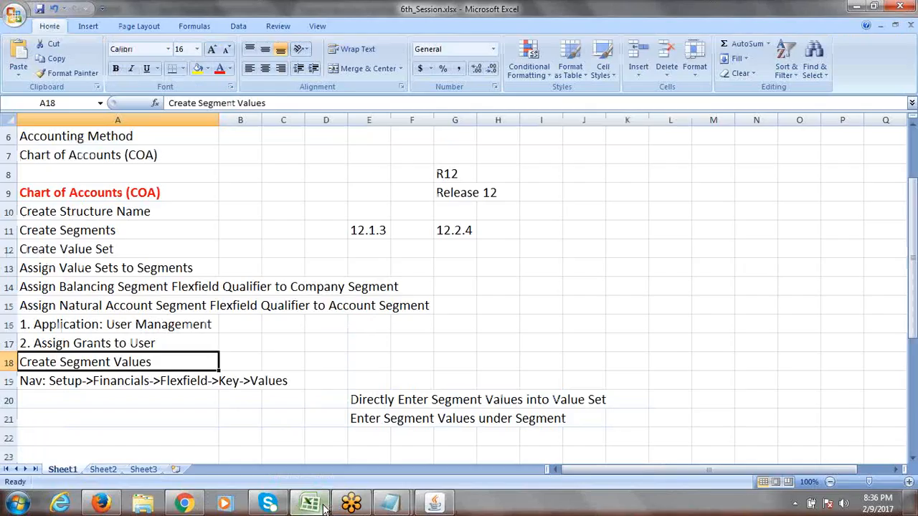
{"action": "left_click", "coordinate": [316, 506]}
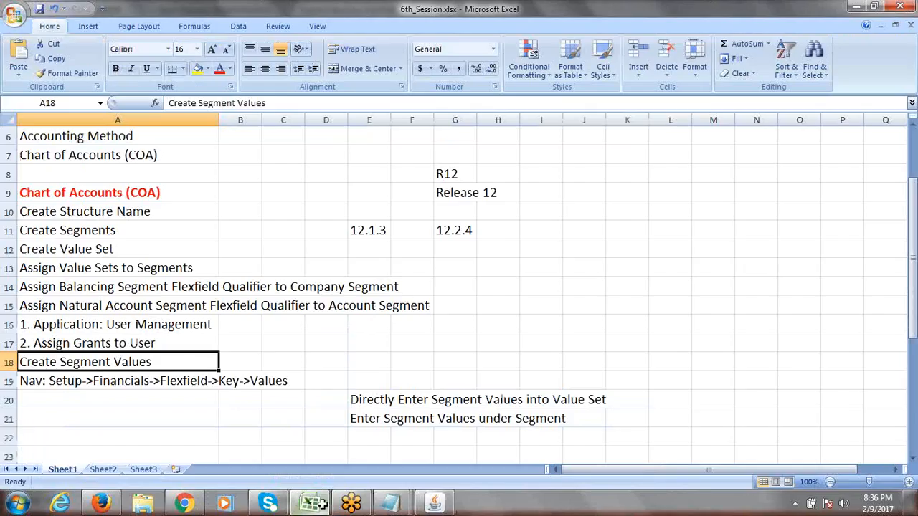
{"action": "left_click", "coordinate": [105, 326]}
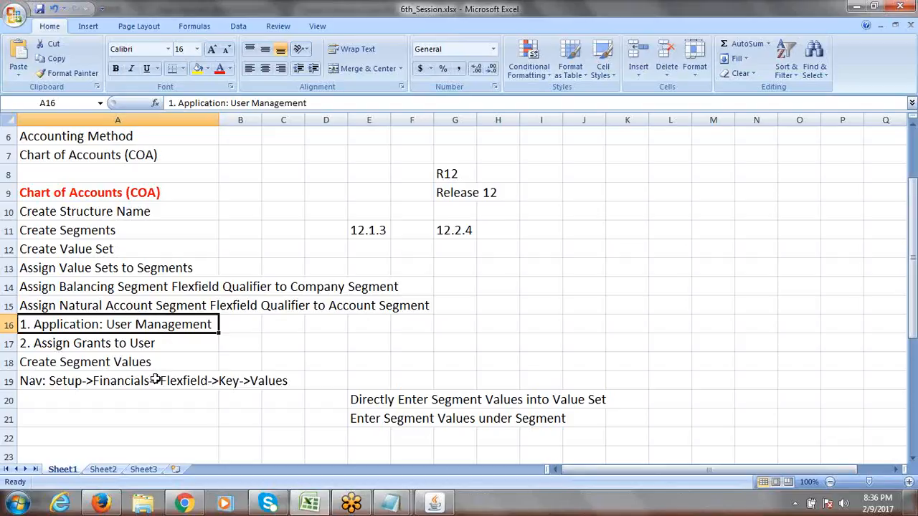
{"action": "mouse_move", "coordinate": [101, 505]}
{"action": "double_click", "coordinate": [109, 325]}
{"action": "left_click_drag", "start_coordinate": [108, 325], "coordinate": [220, 326]}
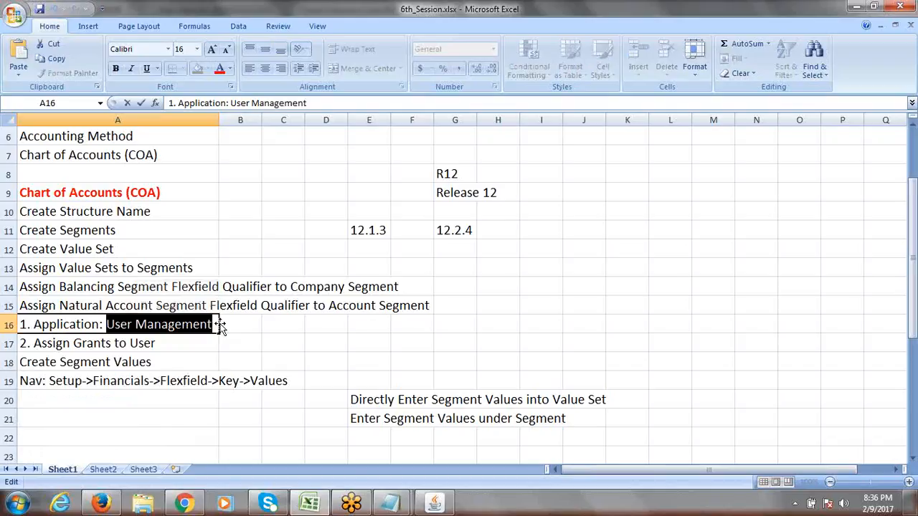
{"action": "key", "text": "Escape"}
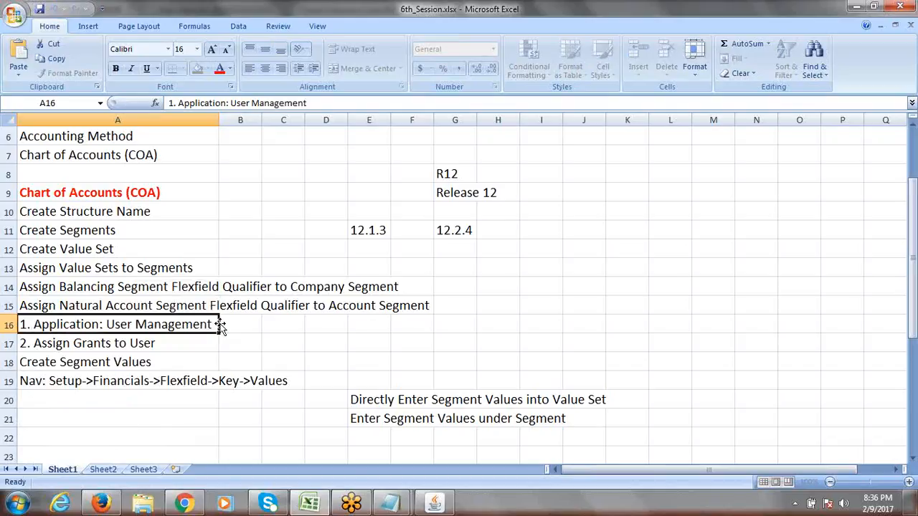
{"action": "double_click", "coordinate": [213, 324]}
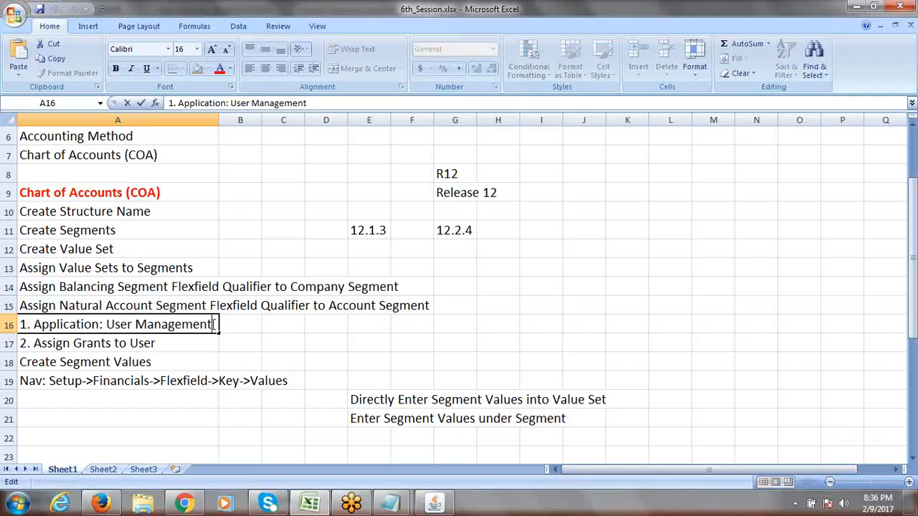
{"action": "left_click_drag", "start_coordinate": [213, 324], "coordinate": [109, 327]}
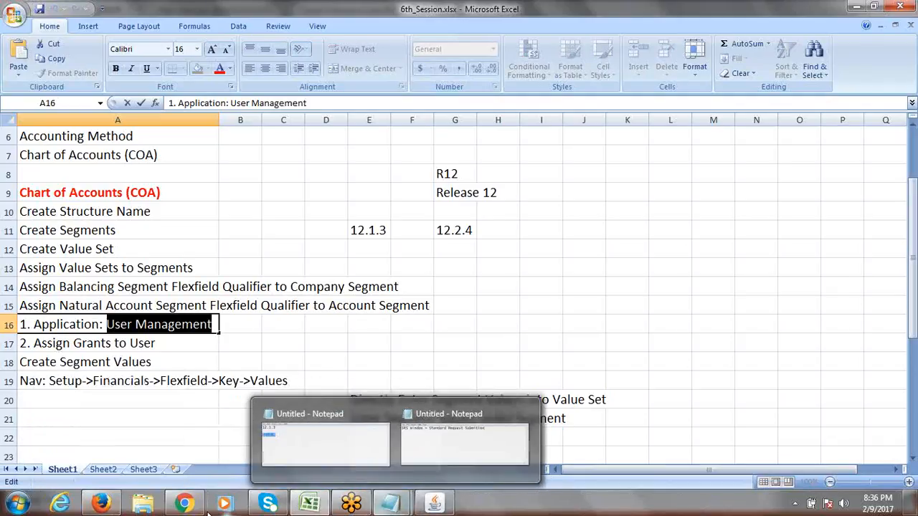
- Return to the E-Business Suite Home page in Firefox and scroll through the Navigator responsibilities
{"action": "left_click", "coordinate": [122, 467]}
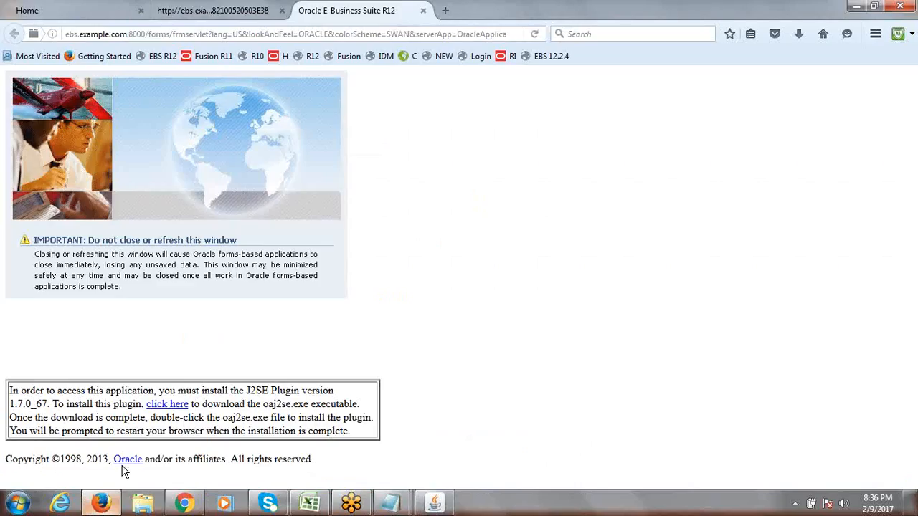
{"action": "left_click", "coordinate": [210, 9]}
{"action": "left_click", "coordinate": [113, 11]}
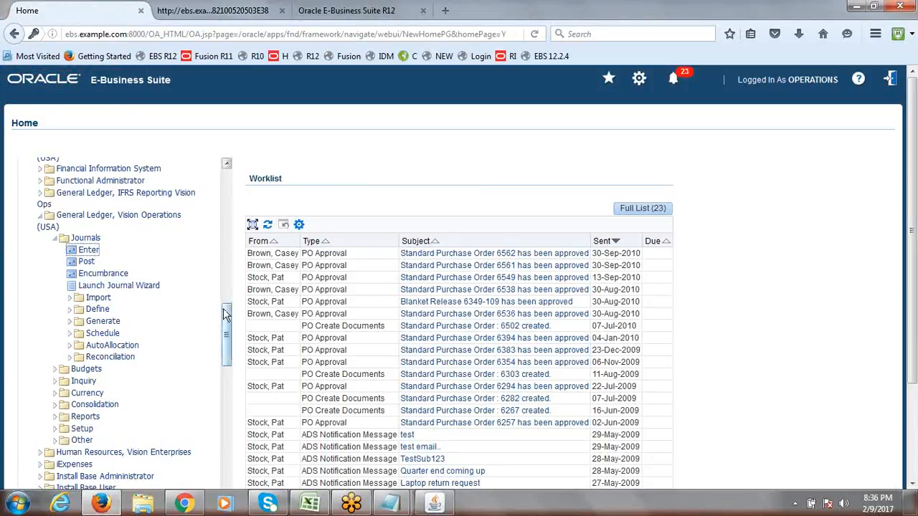
{"action": "left_click_drag", "start_coordinate": [226, 316], "coordinate": [226, 362]}
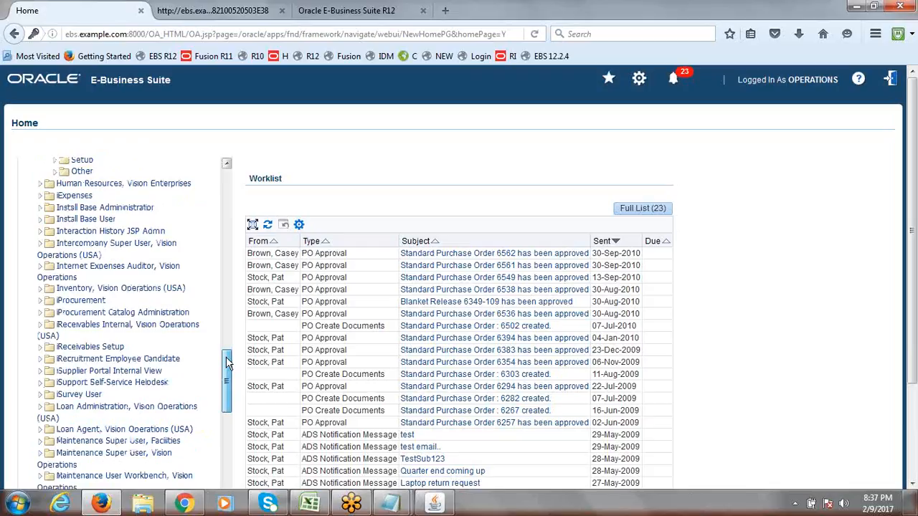
{"action": "left_click_drag", "start_coordinate": [227, 357], "coordinate": [226, 358]}
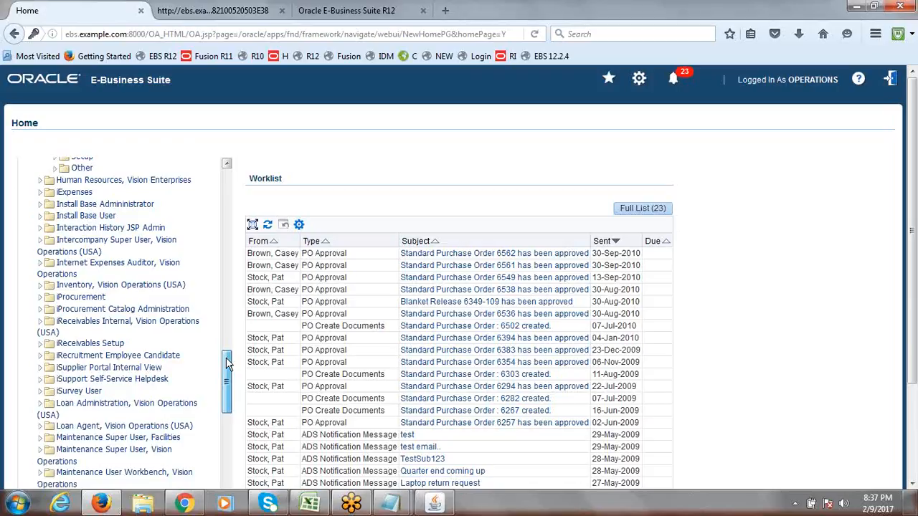
{"action": "left_click_drag", "start_coordinate": [226, 362], "coordinate": [228, 509]}
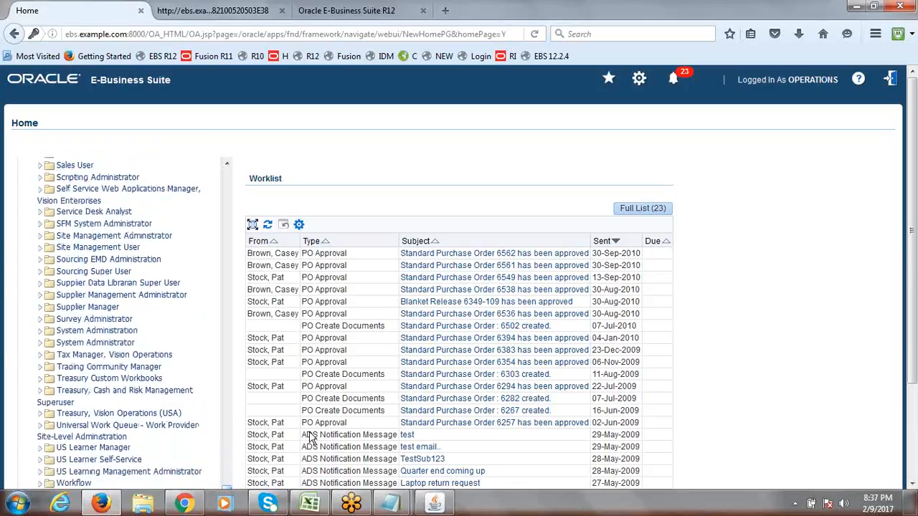
{"action": "left_click_drag", "start_coordinate": [915, 215], "coordinate": [916, 285]}
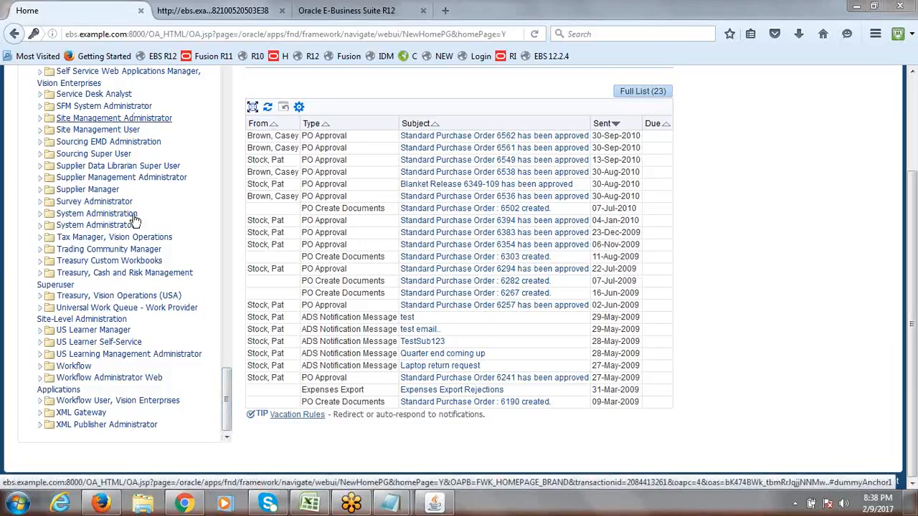
{"action": "left_click_drag", "start_coordinate": [226, 416], "coordinate": [226, 411]}
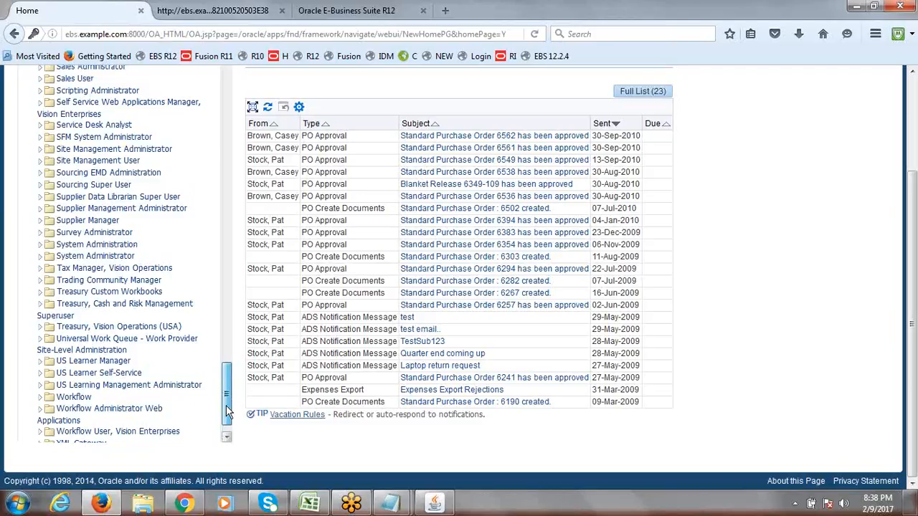
{"action": "left_click_drag", "start_coordinate": [226, 405], "coordinate": [223, 75]}
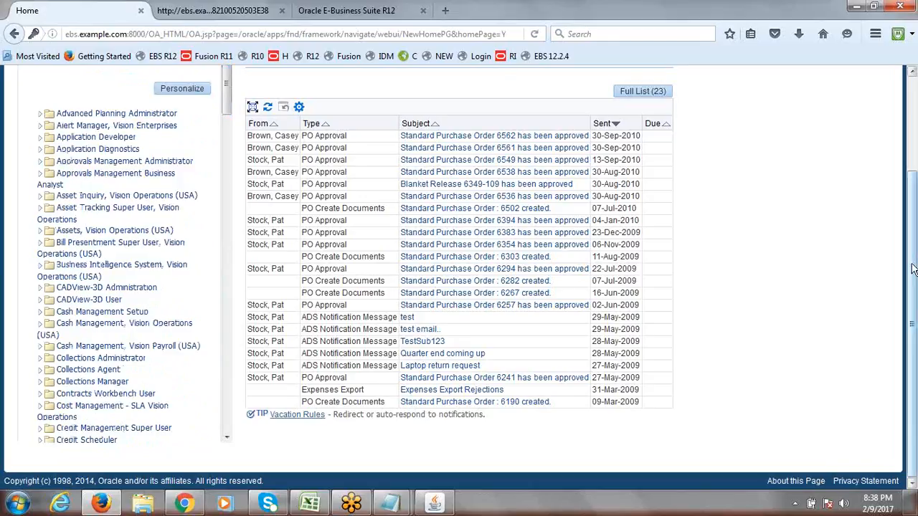
{"action": "left_click_drag", "start_coordinate": [912, 269], "coordinate": [912, 143]}
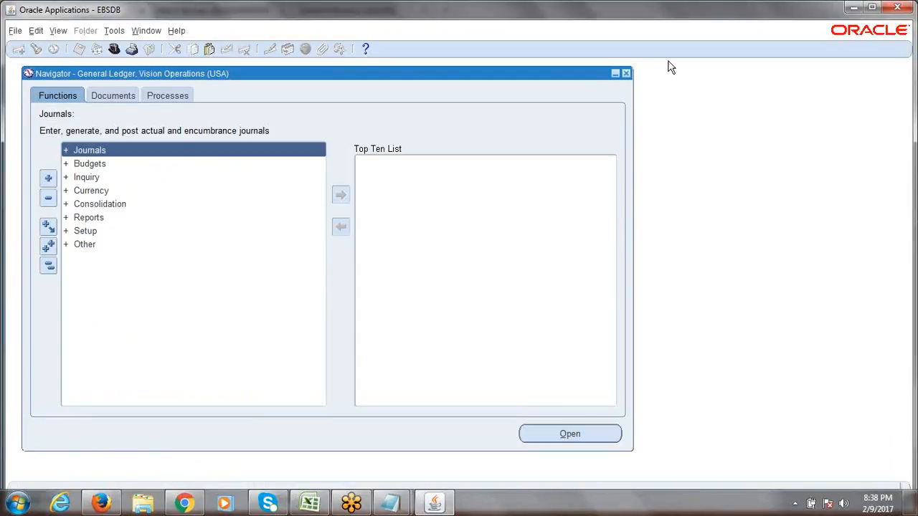
- Exit the forms Navigator, close the two extra browser tabs, and log out of E-Business Suite
{"action": "left_click", "coordinate": [626, 73]}
{"action": "left_click", "coordinate": [443, 294]}
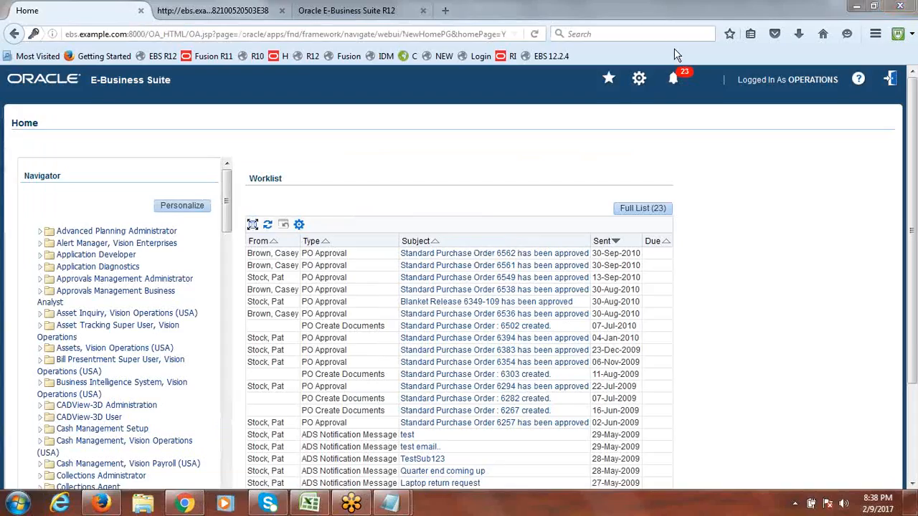
{"action": "left_click", "coordinate": [264, 11]}
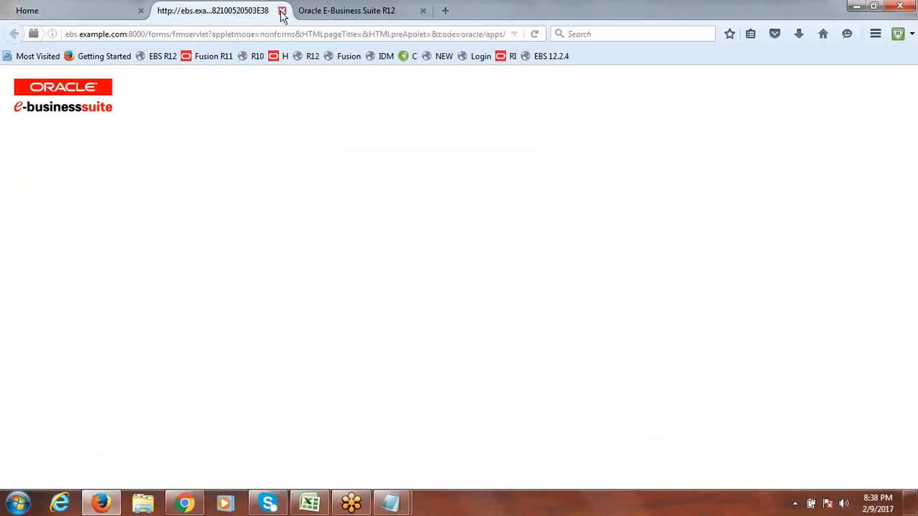
{"action": "left_click", "coordinate": [282, 12]}
{"action": "left_click", "coordinate": [282, 12]}
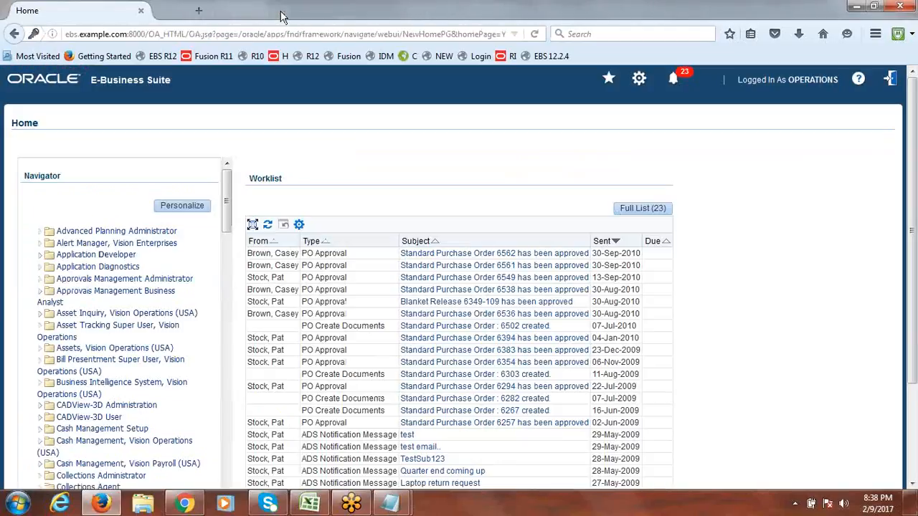
{"action": "left_click", "coordinate": [890, 80]}
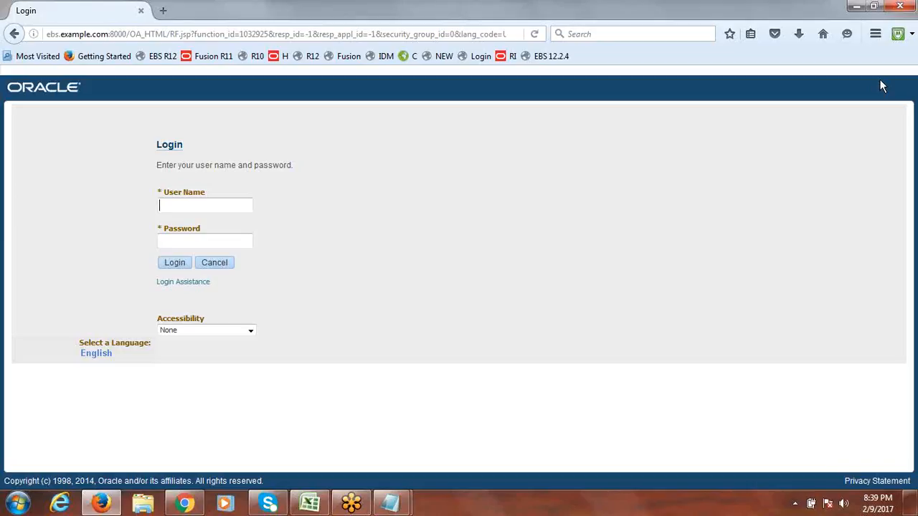
- Sign in with the system administrator user name and password, then dismiss the save-login prompt
{"action": "type", "text": "sysadmin"}
{"action": "key", "text": "Tab"}
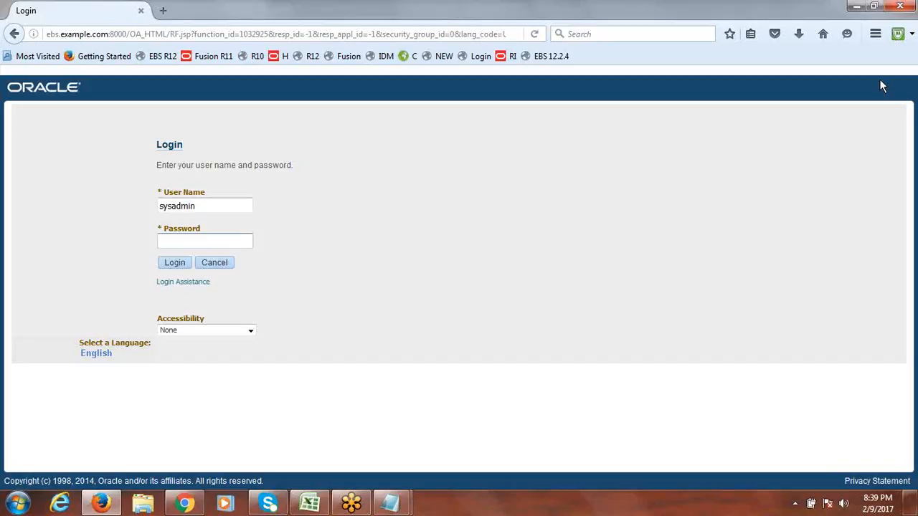
{"action": "type", "text": "sysadmin"}
{"action": "left_click", "coordinate": [211, 208]}
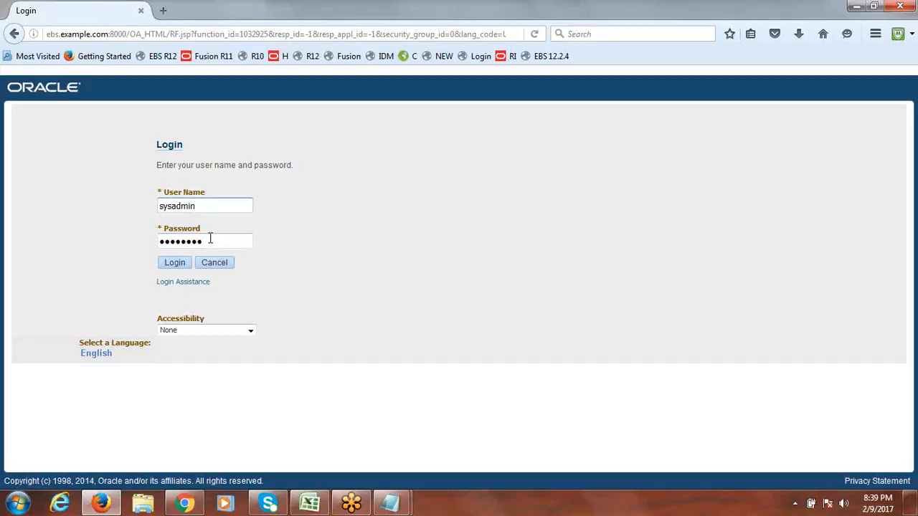
{"action": "left_click", "coordinate": [212, 243]}
{"action": "left_click", "coordinate": [173, 264]}
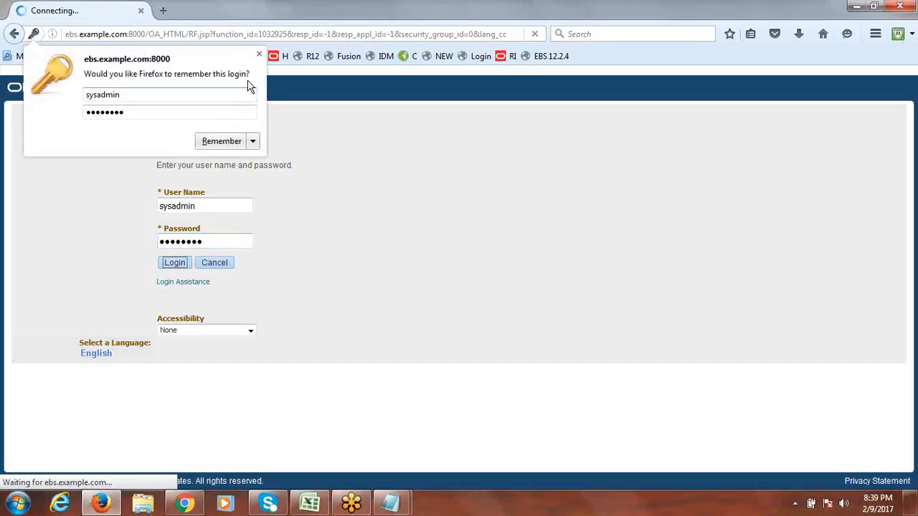
{"action": "left_click", "coordinate": [259, 55]}
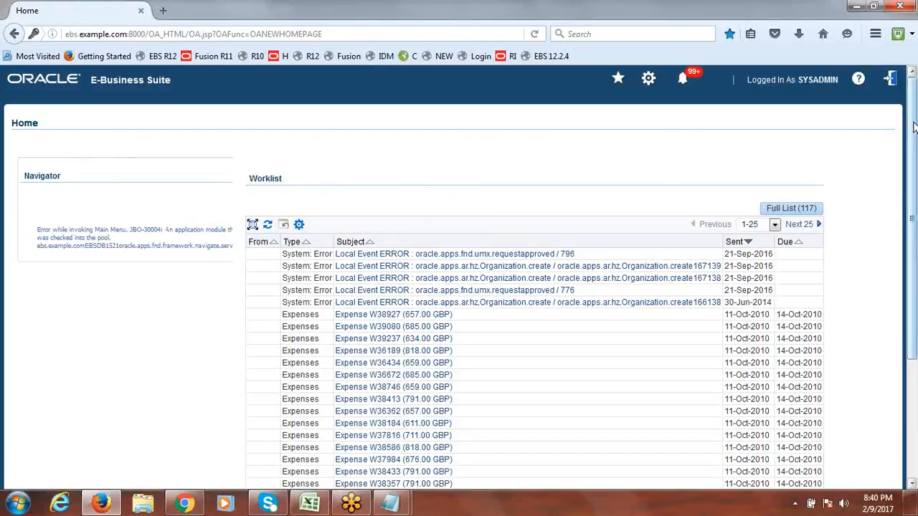
- Log out, reload the EBS 12.2.4 login page, and sign in again as system administrator
{"action": "left_click", "coordinate": [890, 81]}
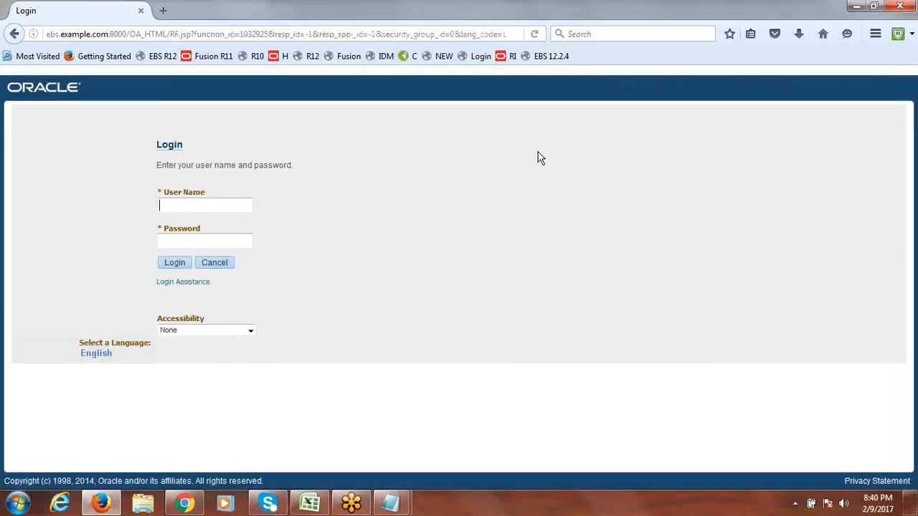
{"action": "left_click", "coordinate": [551, 59]}
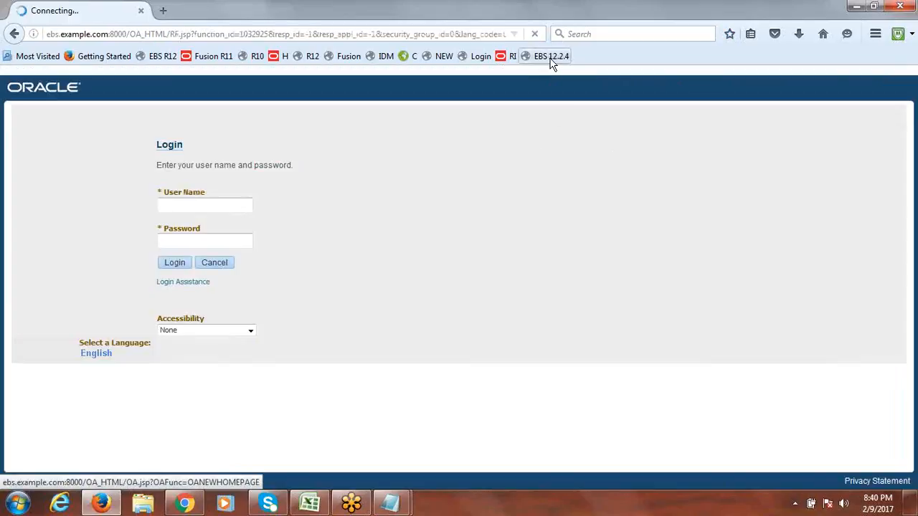
{"action": "left_click", "coordinate": [550, 58]}
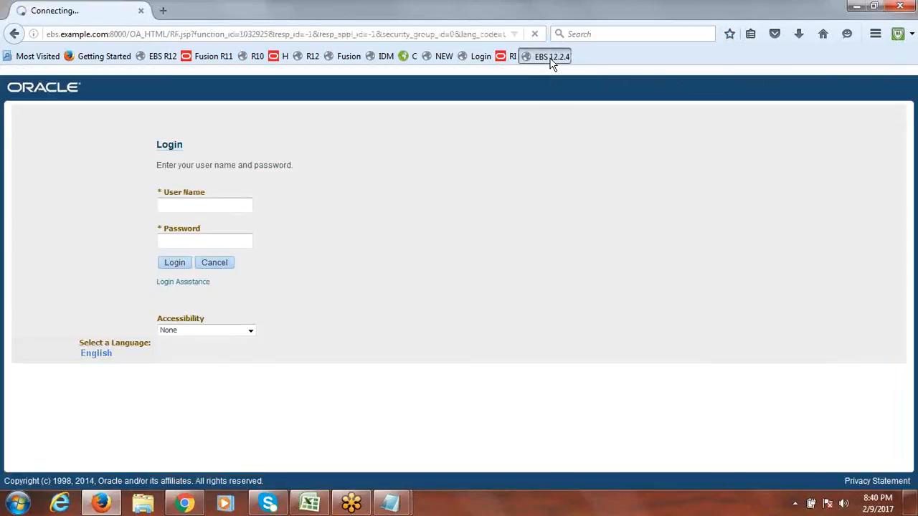
{"action": "left_click", "coordinate": [185, 206]}
{"action": "type", "text": "sys"}
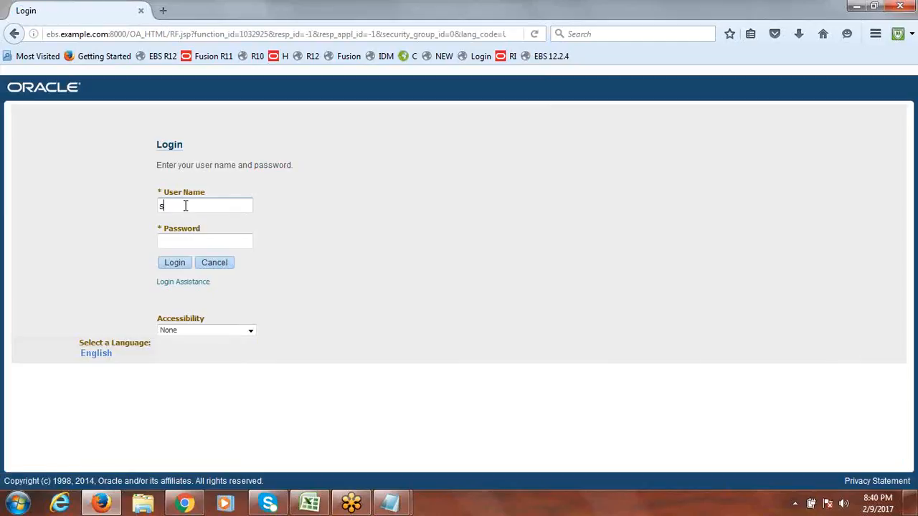
{"action": "type", "text": "admin"}
{"action": "key", "text": "Tab"}
{"action": "type", "text": "sysadmin"}
{"action": "left_click", "coordinate": [179, 263]}
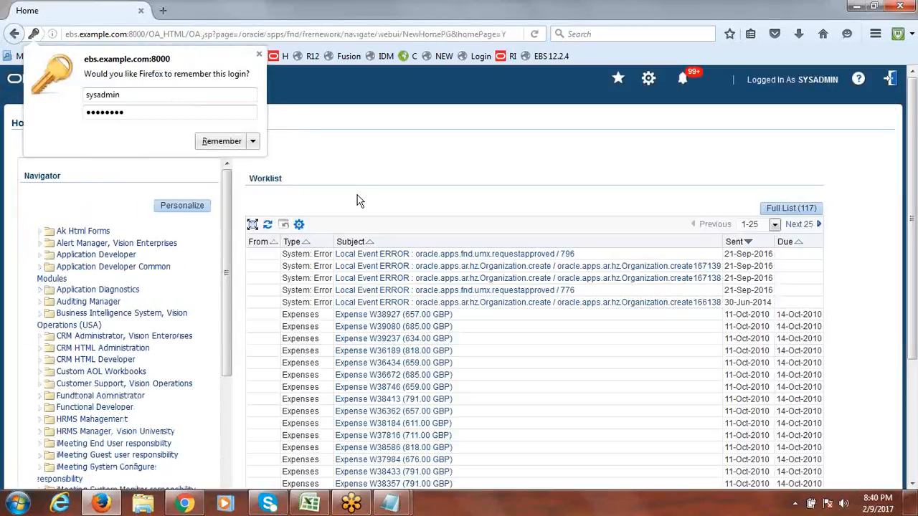
- Scroll the Navigator down and expand User Management to reveal Users and Roles & Role Inheritance
{"action": "left_click", "coordinate": [259, 54]}
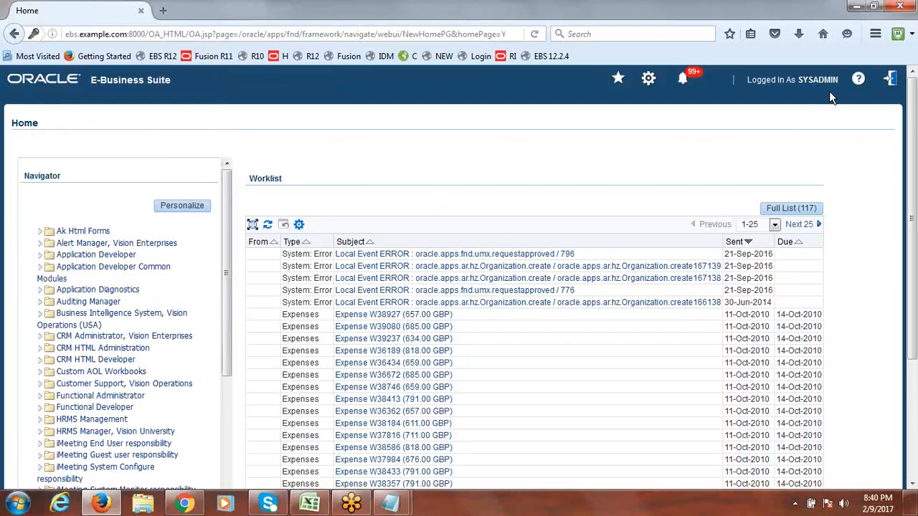
{"action": "left_click_drag", "start_coordinate": [225, 228], "coordinate": [251, 155]}
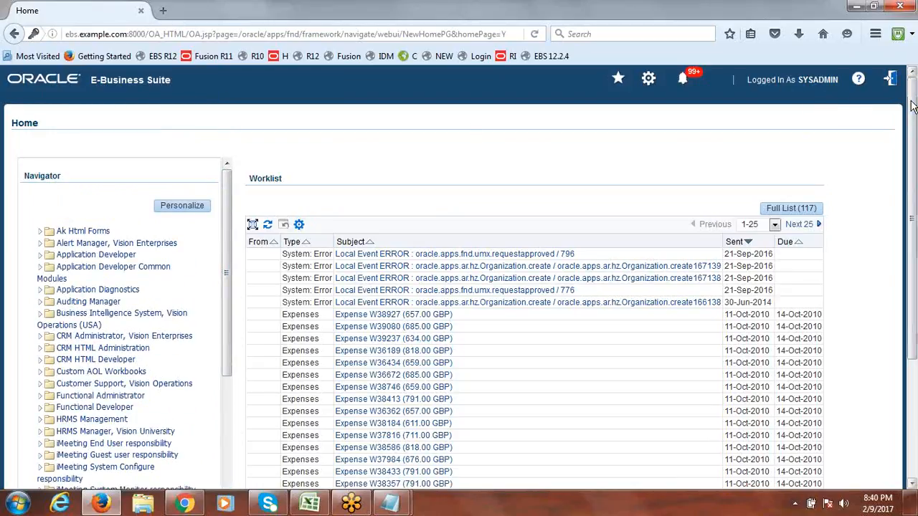
{"action": "scroll", "coordinate": [907, 163], "scroll_direction": "down", "scroll_amount": 1}
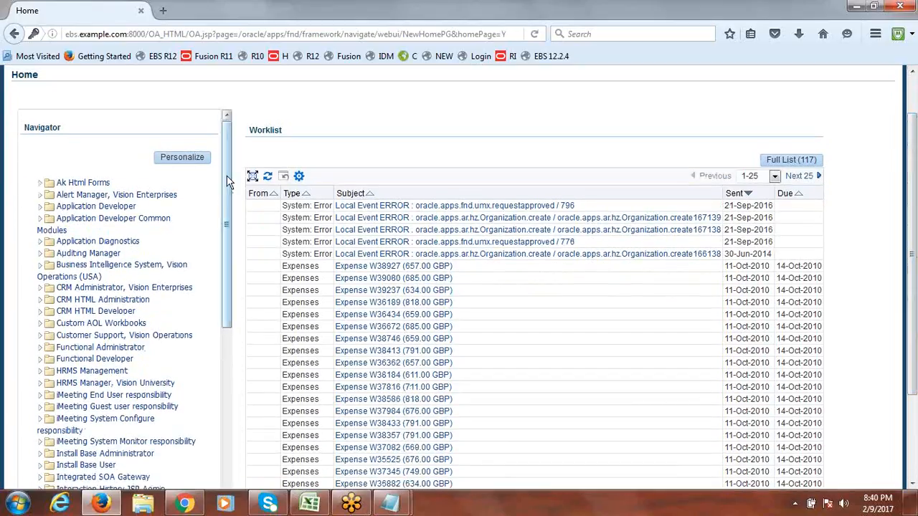
{"action": "mouse_move", "coordinate": [226, 182]}
{"action": "left_mouse_down"}
{"action": "mouse_move", "coordinate": [221, 459]}
{"action": "mouse_move", "coordinate": [229, 174]}
{"action": "left_mouse_up"}
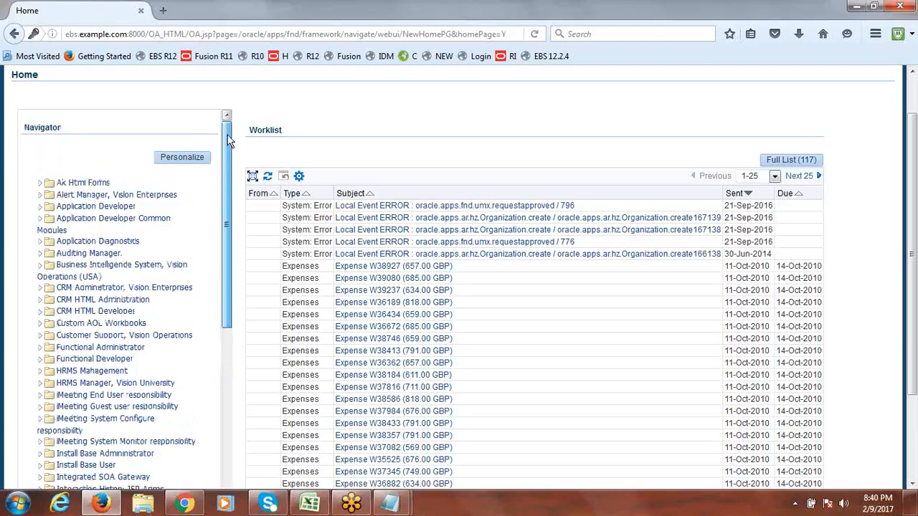
{"action": "left_click_drag", "start_coordinate": [228, 182], "coordinate": [228, 191]}
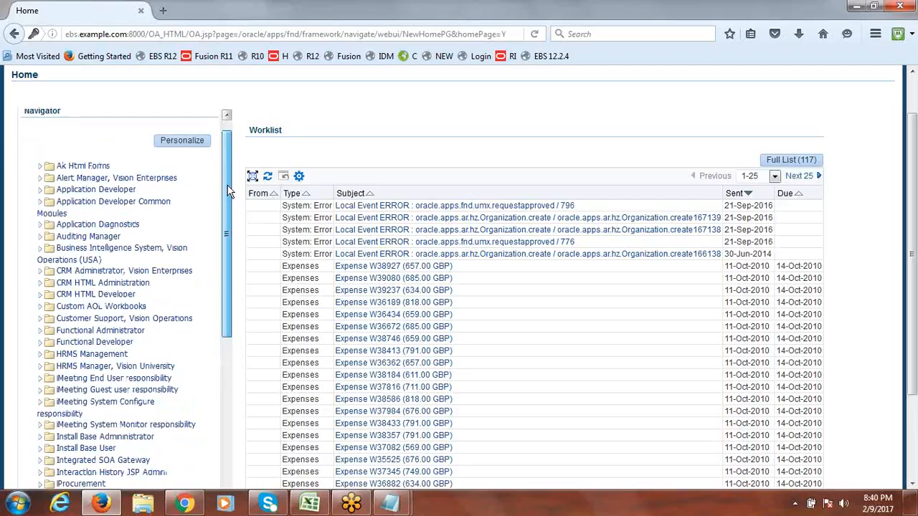
{"action": "left_click_drag", "start_coordinate": [228, 191], "coordinate": [226, 362]}
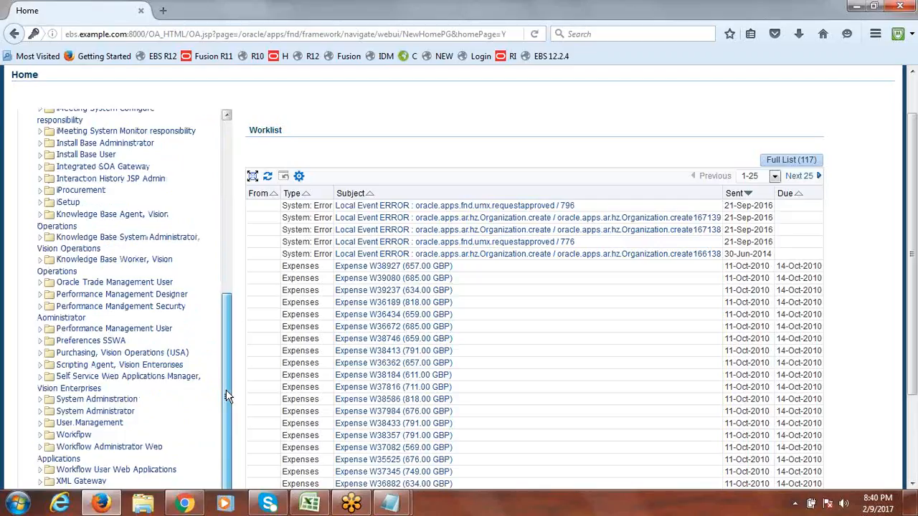
{"action": "left_click_drag", "start_coordinate": [226, 397], "coordinate": [226, 397]}
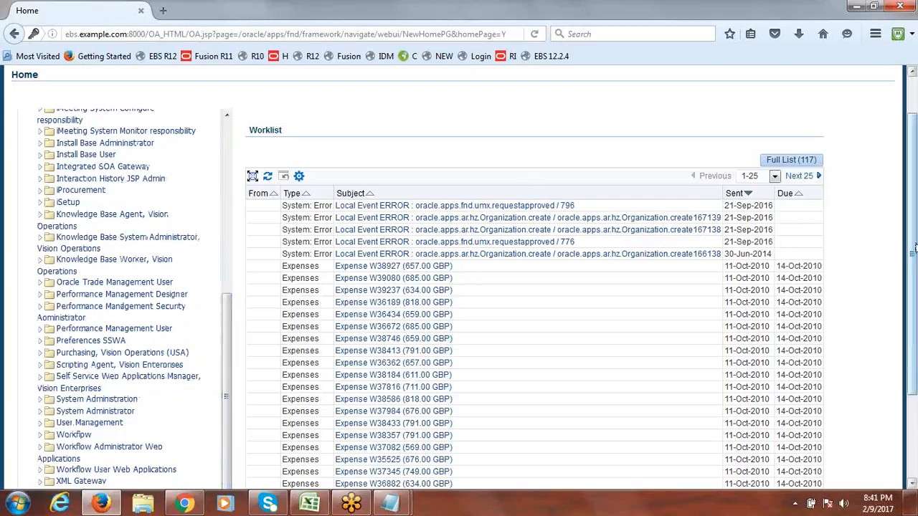
{"action": "scroll", "coordinate": [913, 230], "scroll_direction": "down", "scroll_amount": 1}
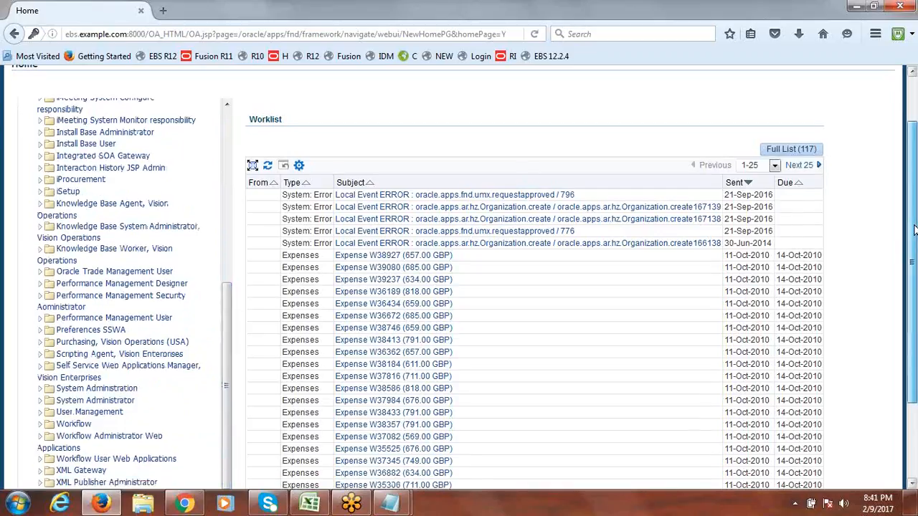
{"action": "scroll", "coordinate": [914, 229], "scroll_direction": "down", "scroll_amount": 2}
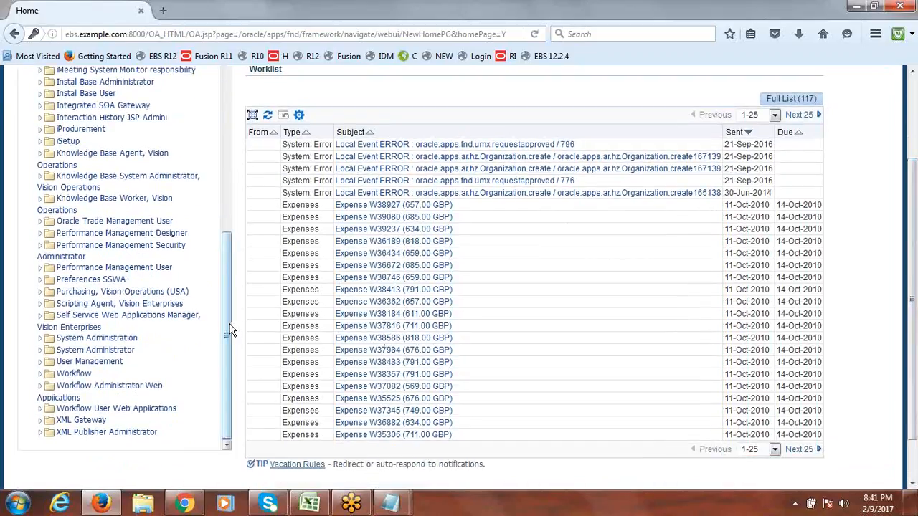
{"action": "left_click", "coordinate": [42, 369]}
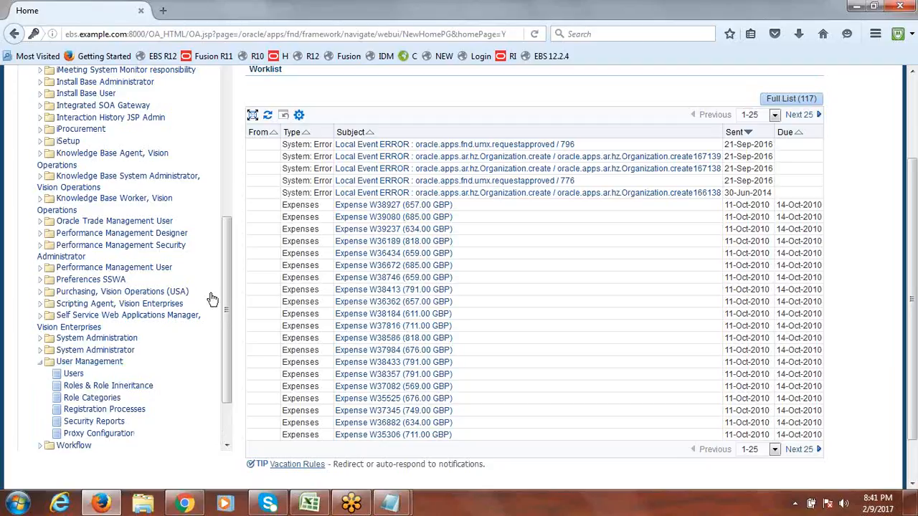
{"action": "left_click_drag", "start_coordinate": [225, 285], "coordinate": [223, 334]}
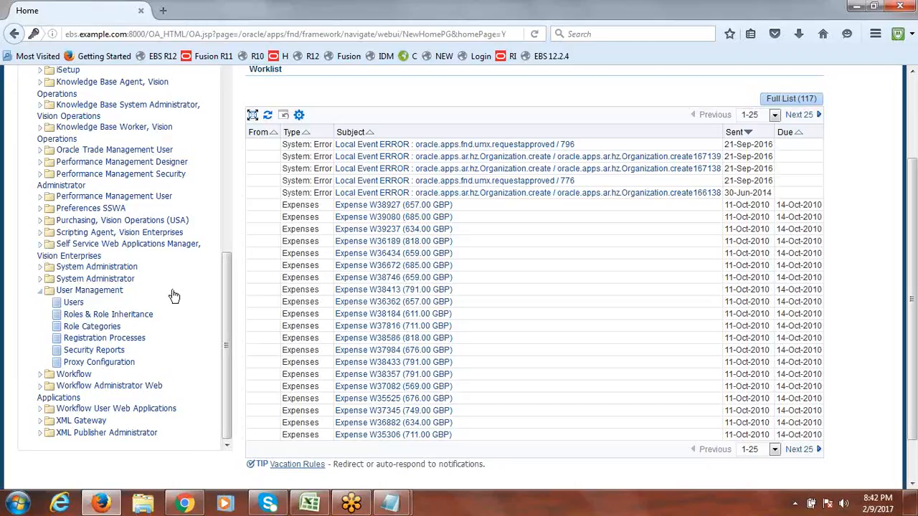
- Search User Maintenance for the user name 'operations'
{"action": "left_click", "coordinate": [74, 303]}
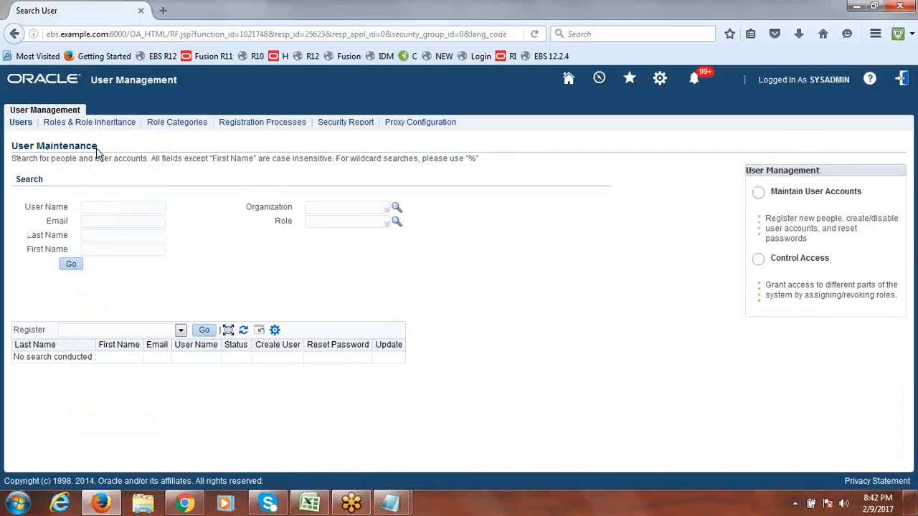
{"action": "left_click", "coordinate": [109, 207]}
{"action": "type", "text": "operatione"}
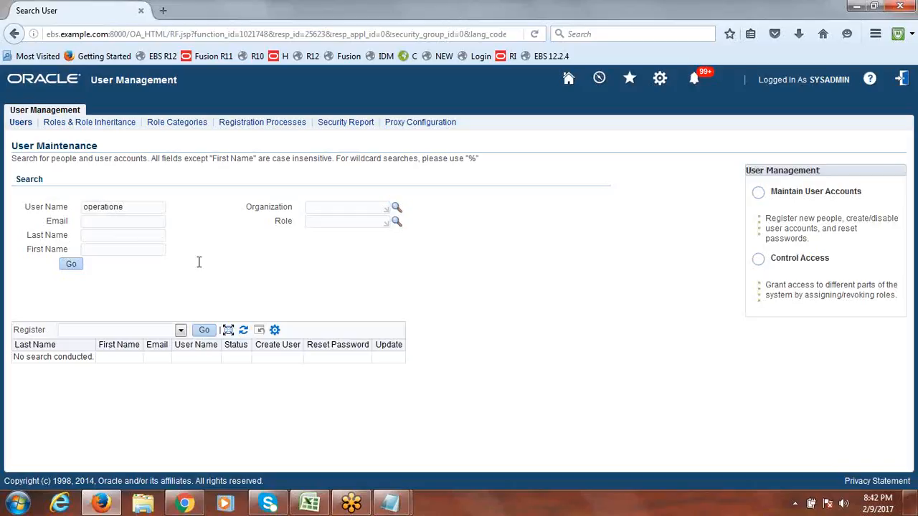
{"action": "key", "text": "BackSpace"}
{"action": "type", "text": "s"}
{"action": "left_click", "coordinate": [70, 266]}
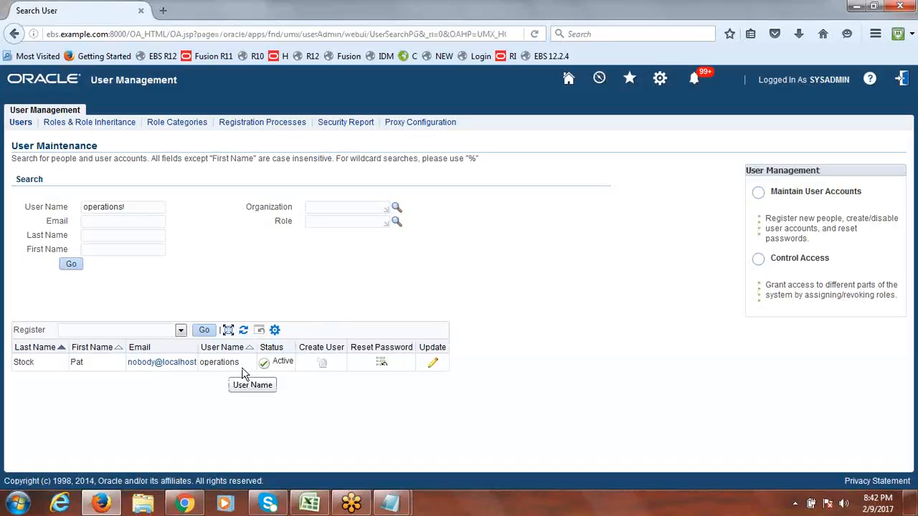
- Open the found user's Update page and cancel back to the search results unchanged
{"action": "left_click", "coordinate": [433, 364]}
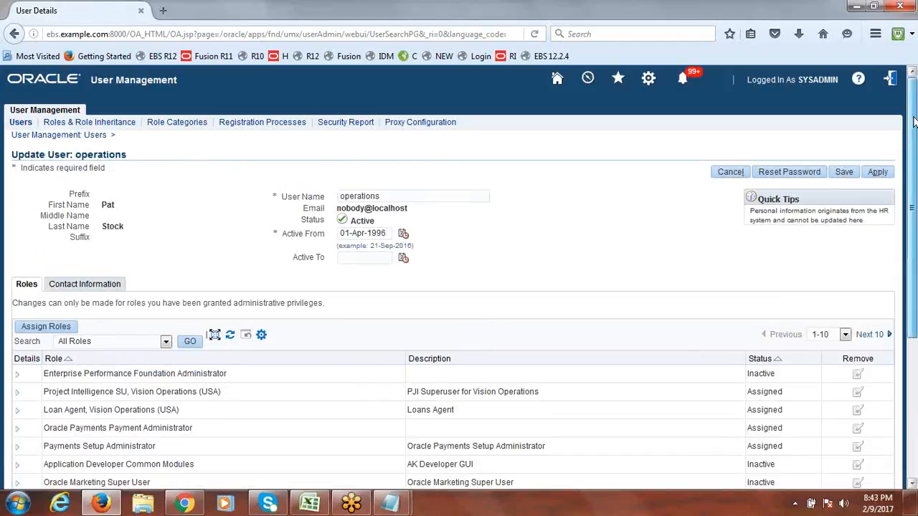
{"action": "left_click_drag", "start_coordinate": [914, 117], "coordinate": [917, 144]}
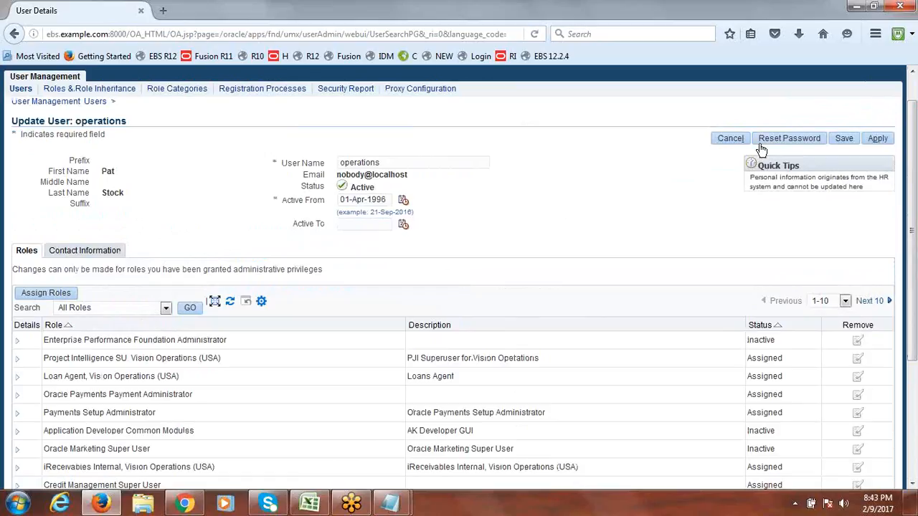
{"action": "left_click", "coordinate": [731, 138]}
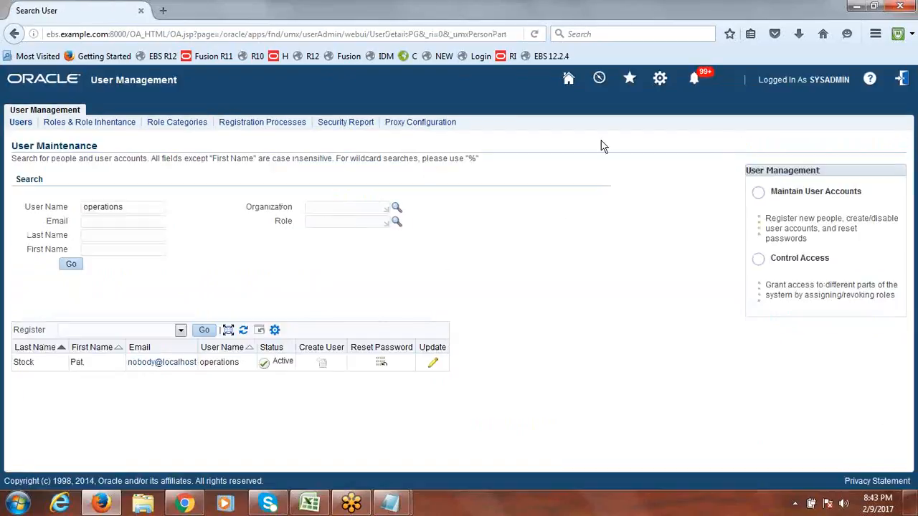
- From Home, reopen User Management > Users and search the autocompleted 'ope…' user name
{"action": "left_click", "coordinate": [569, 80]}
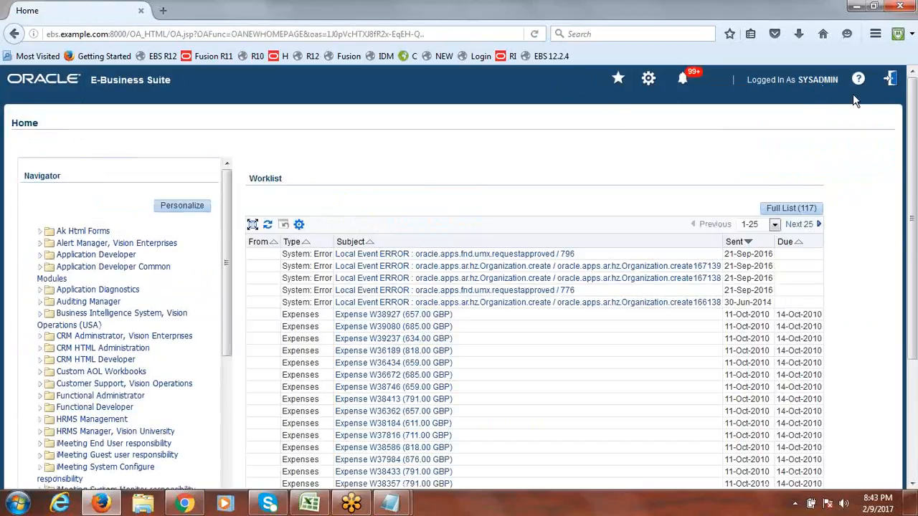
{"action": "left_click_drag", "start_coordinate": [230, 233], "coordinate": [221, 435]}
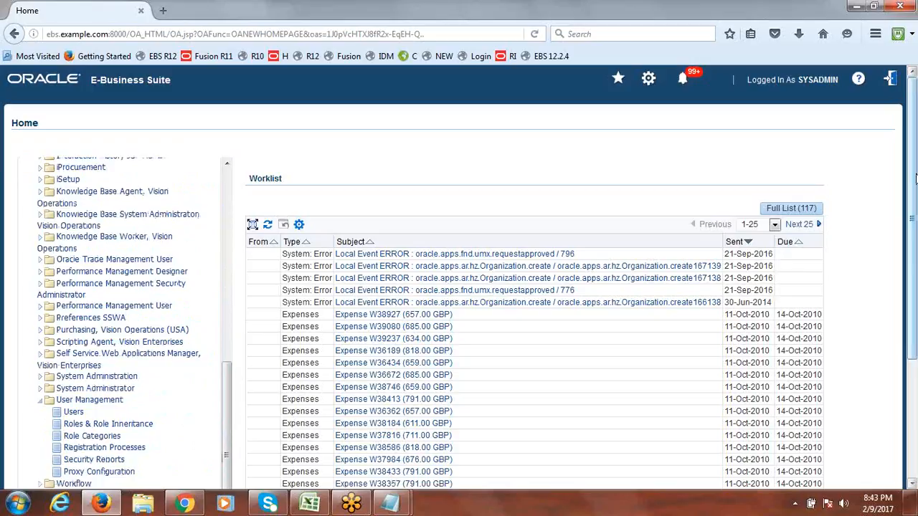
{"action": "scroll", "coordinate": [915, 178], "scroll_direction": "down", "scroll_amount": 3}
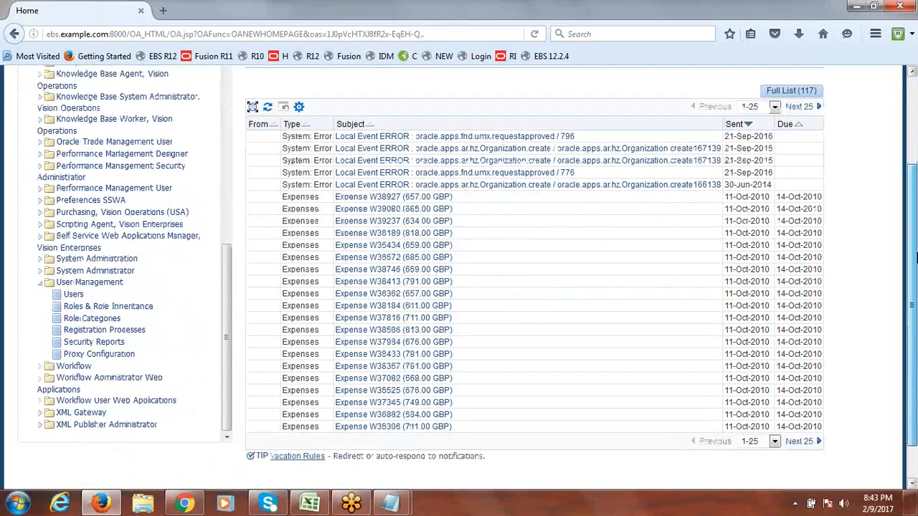
{"action": "left_click", "coordinate": [74, 296]}
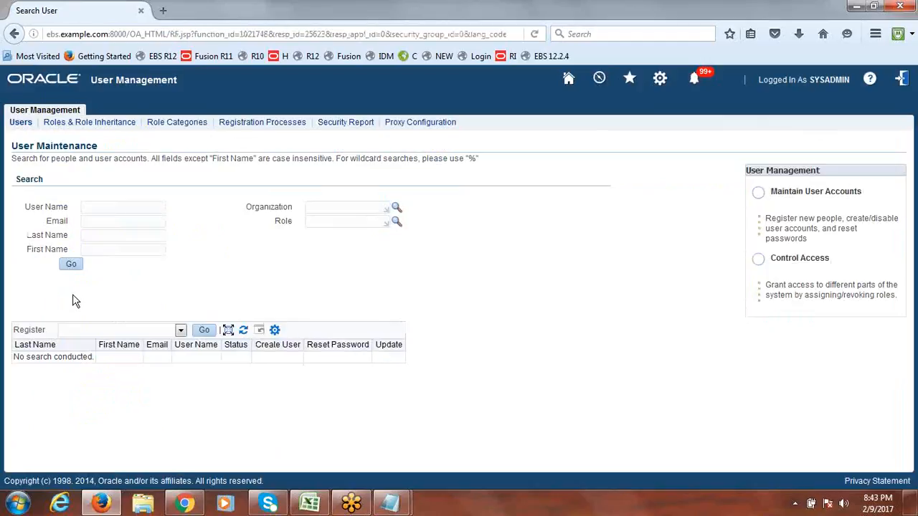
{"action": "left_click", "coordinate": [112, 209]}
{"action": "type", "text": "ope"}
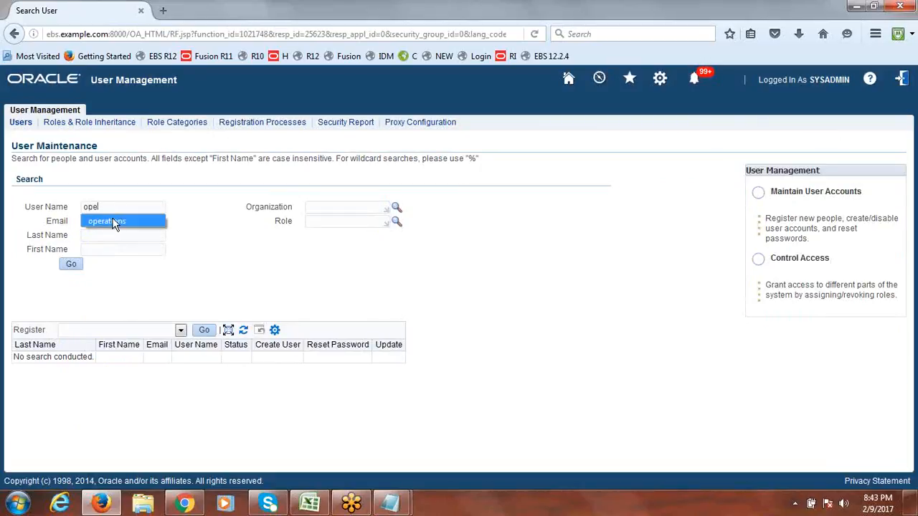
{"action": "left_click", "coordinate": [112, 222]}
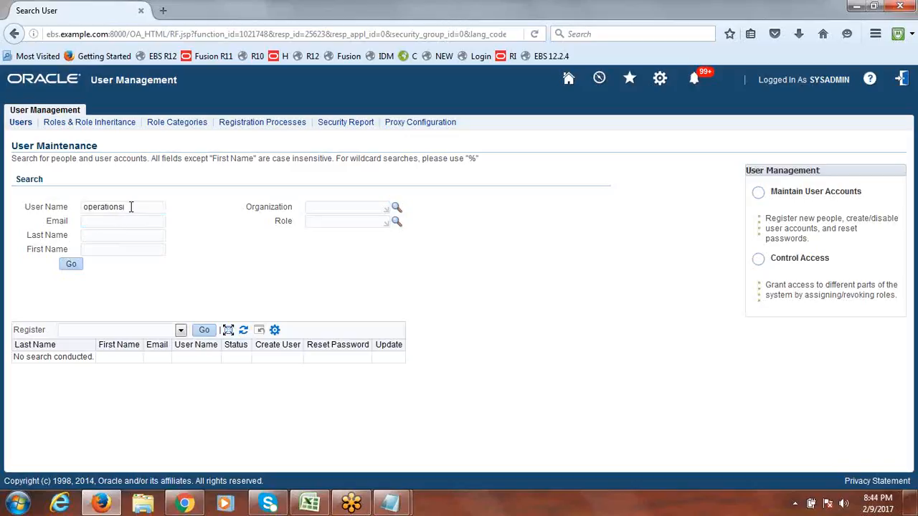
{"action": "left_click", "coordinate": [72, 266]}
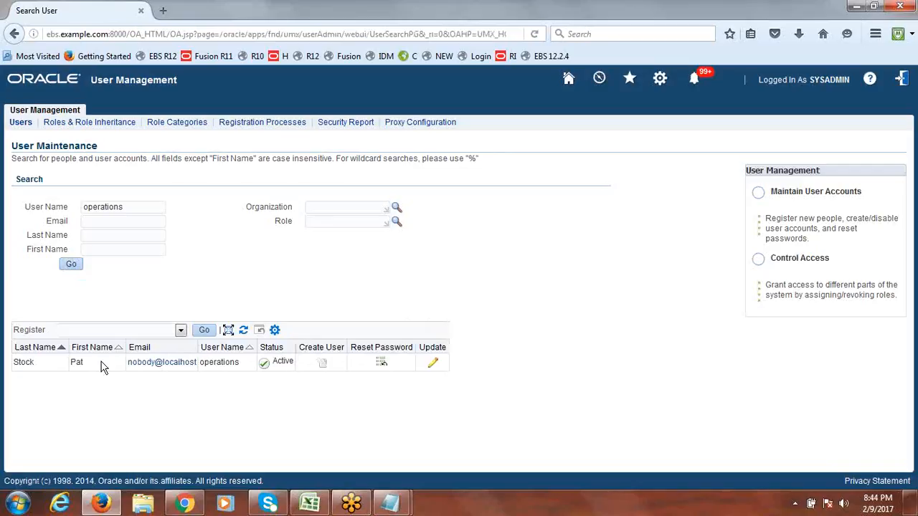
- Open the Update User page for the result and scroll through its assigned and inactive roles
{"action": "left_click", "coordinate": [435, 364]}
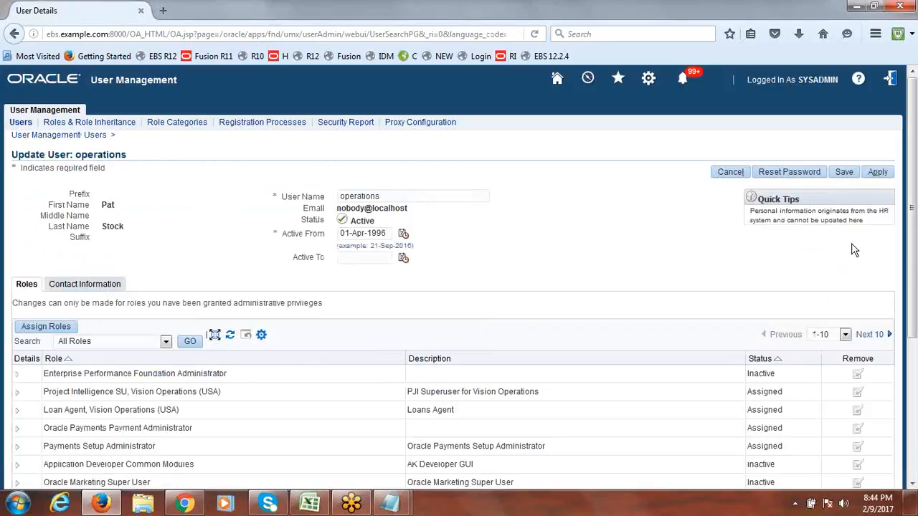
{"action": "scroll", "coordinate": [911, 178], "scroll_direction": "down", "scroll_amount": 1}
{"action": "left_click_drag", "start_coordinate": [911, 178], "coordinate": [913, 193]}
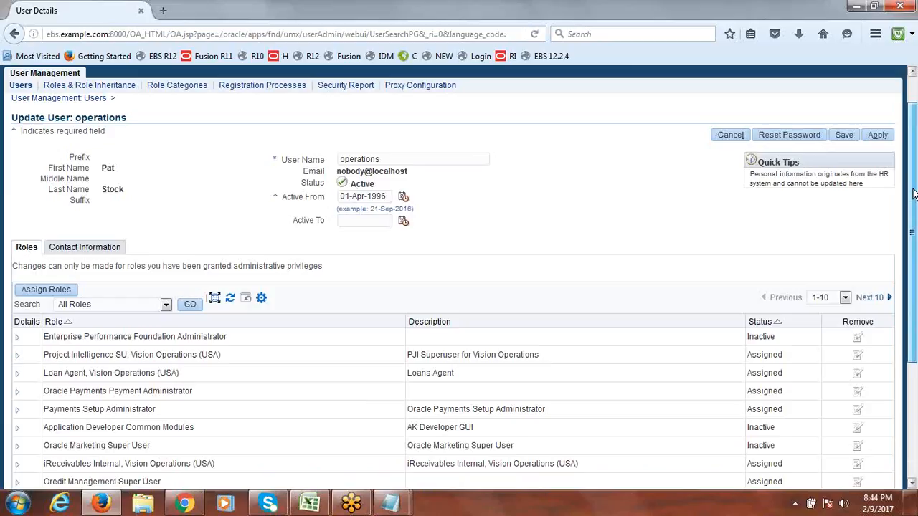
{"action": "left_click_drag", "start_coordinate": [913, 190], "coordinate": [910, 183]}
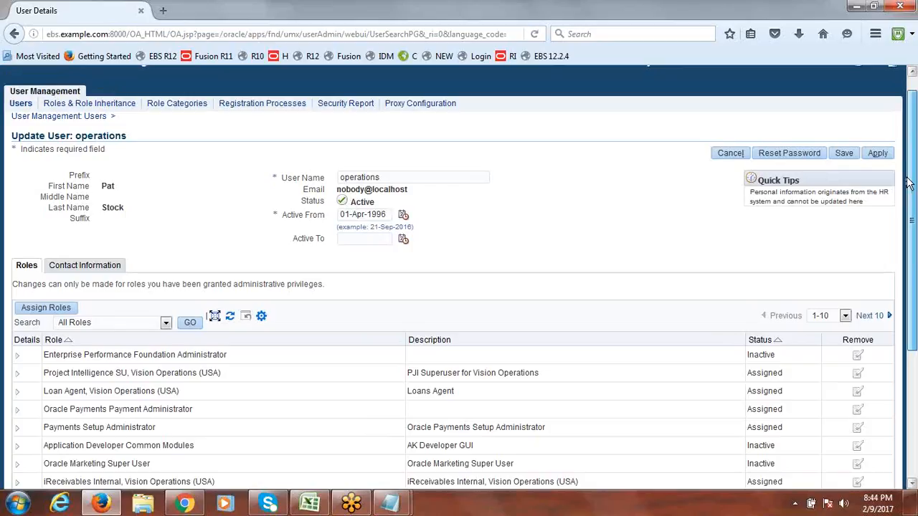
{"action": "scroll", "coordinate": [910, 184], "scroll_direction": "down", "scroll_amount": 1}
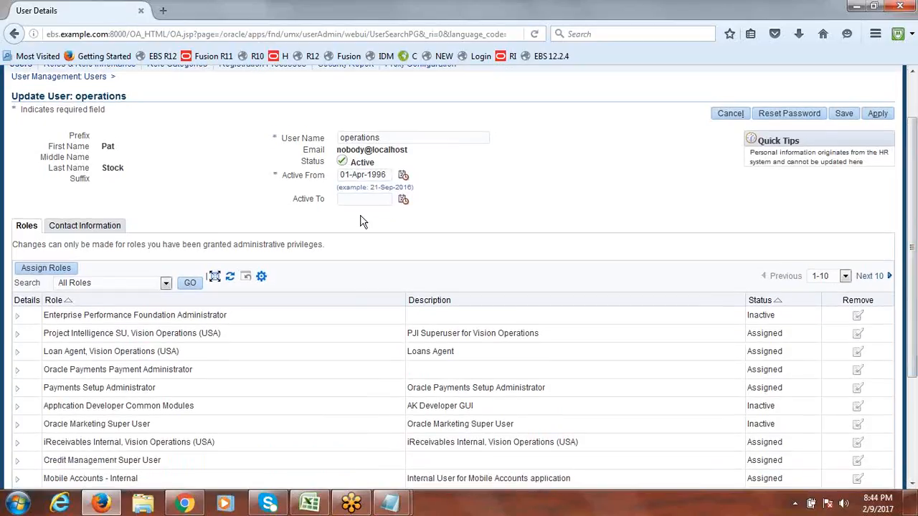
- Open Assign Roles and search for roles matching 'Flex%'
{"action": "left_click", "coordinate": [43, 270]}
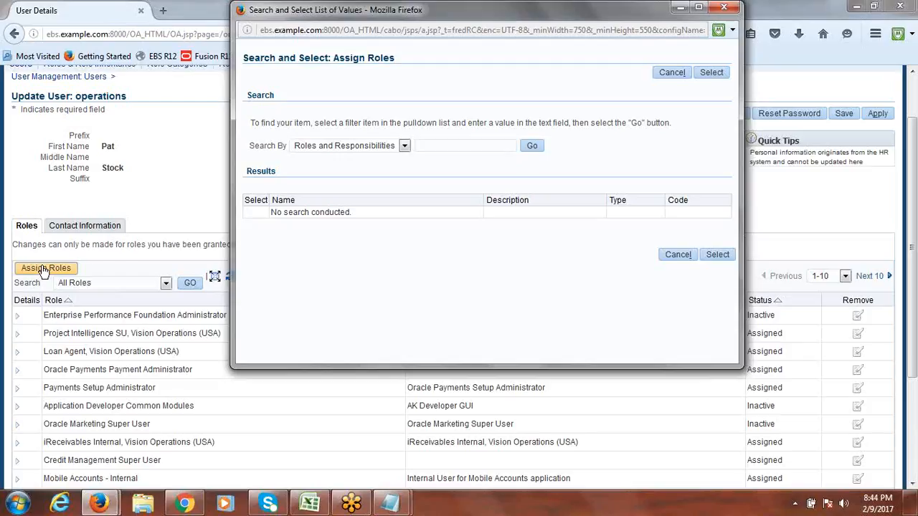
{"action": "left_click", "coordinate": [431, 147]}
{"action": "type", "text": "Flex%"}
{"action": "left_click", "coordinate": [533, 151]}
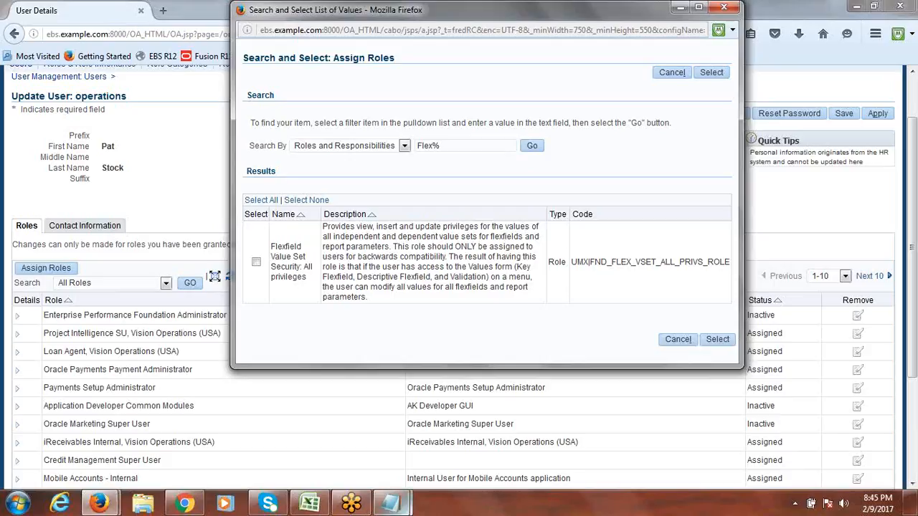
{"action": "mouse_move", "coordinate": [310, 511]}
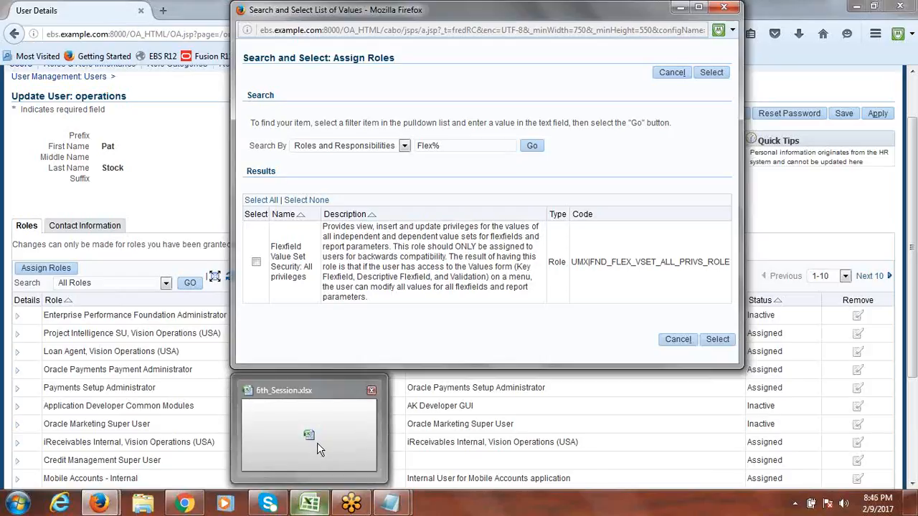
- Compare the 12.2.4 (G11) and 12.1.3 (E11) release entries in the Excel session notes
{"action": "left_click", "coordinate": [314, 441]}
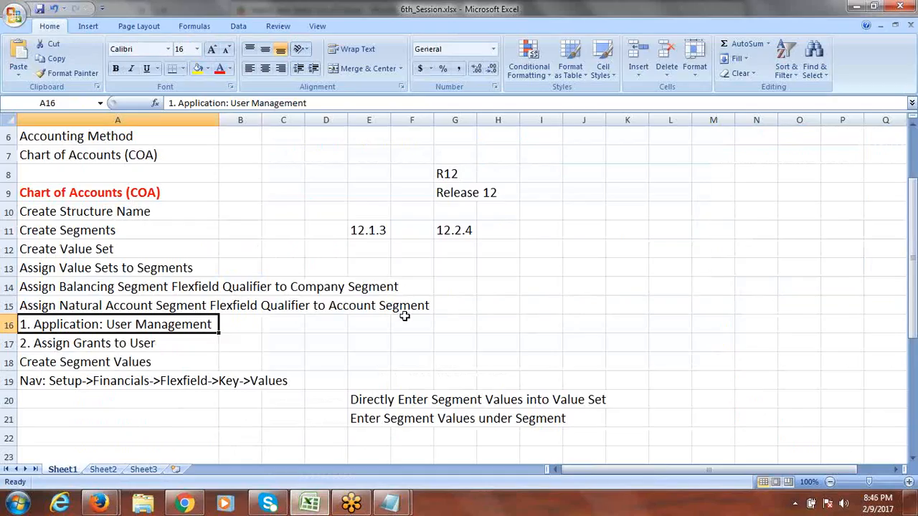
{"action": "left_click", "coordinate": [444, 231]}
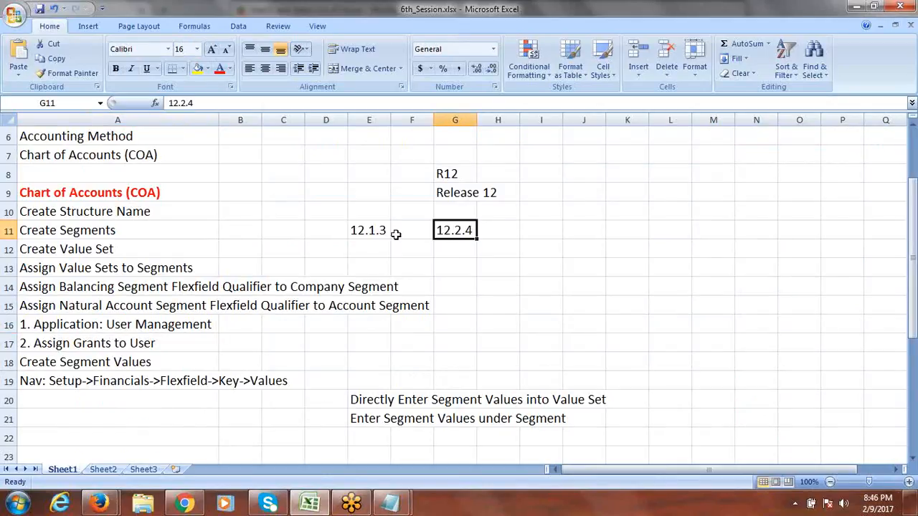
{"action": "left_click", "coordinate": [365, 231]}
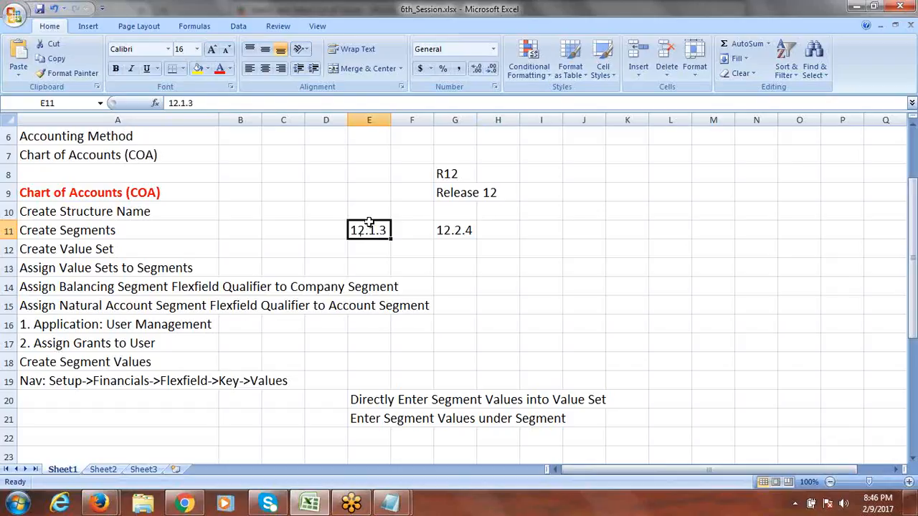
{"action": "left_click", "coordinate": [442, 231]}
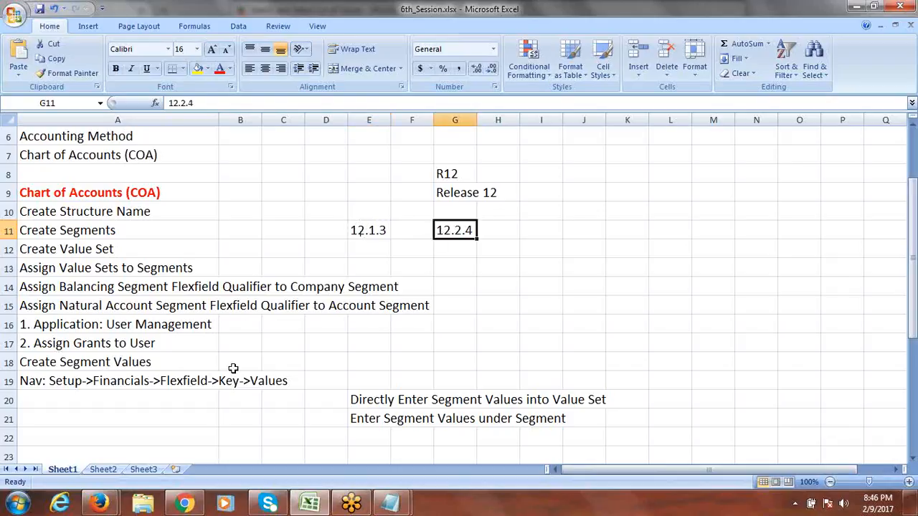
{"action": "left_click", "coordinate": [184, 504]}
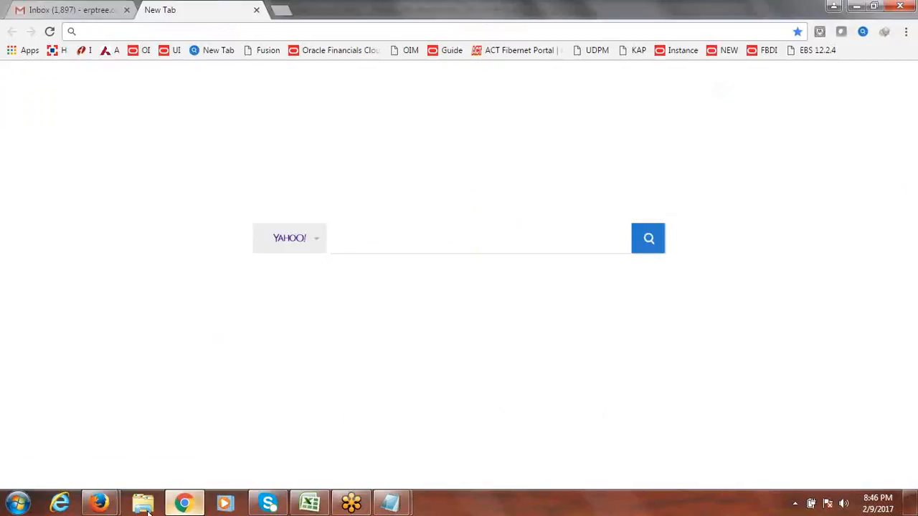
{"action": "mouse_move", "coordinate": [99, 504]}
{"action": "left_click", "coordinate": [204, 460]}
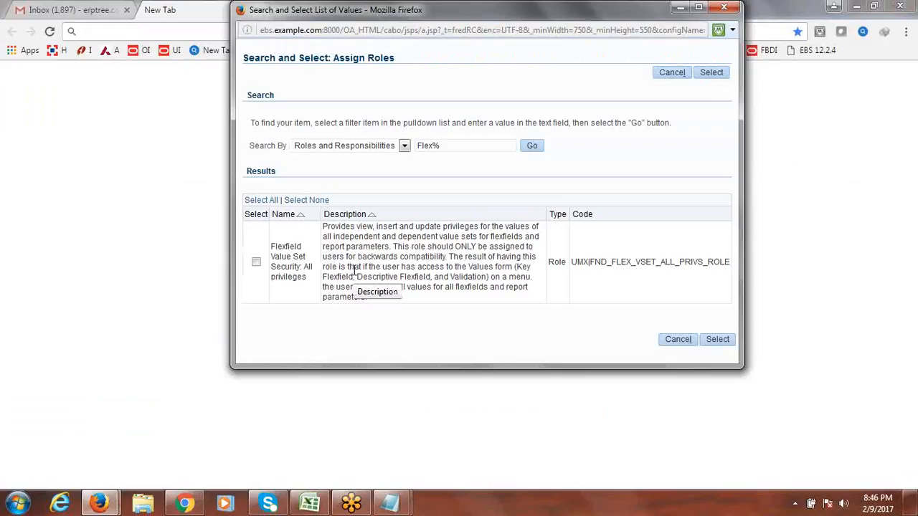
{"action": "left_click", "coordinate": [310, 502]}
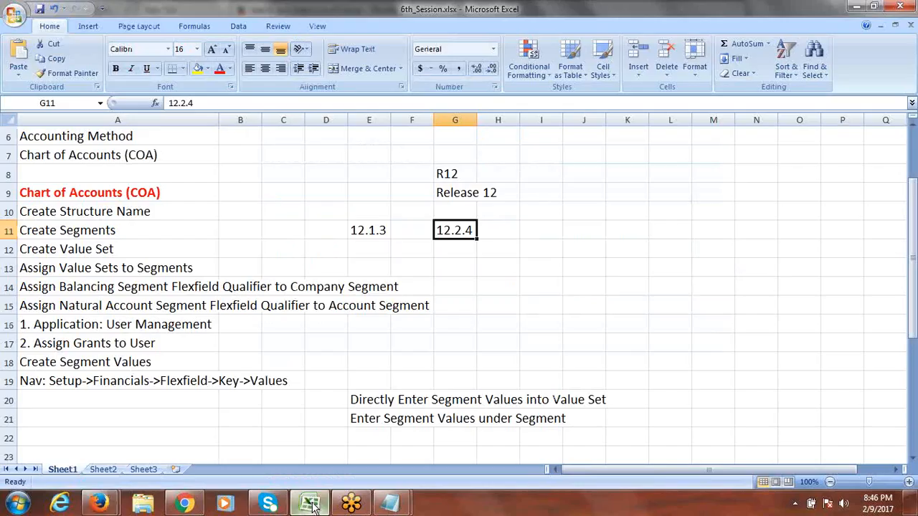
{"action": "left_click", "coordinate": [370, 230]}
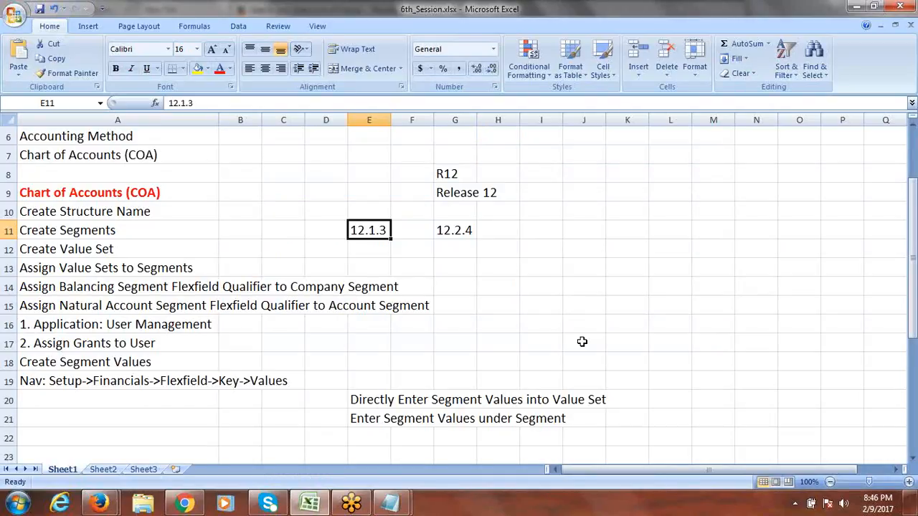
- Tick Flexfield Value Set Security: All privileges in the role search and select it
{"action": "key", "text": "alt+Tab"}
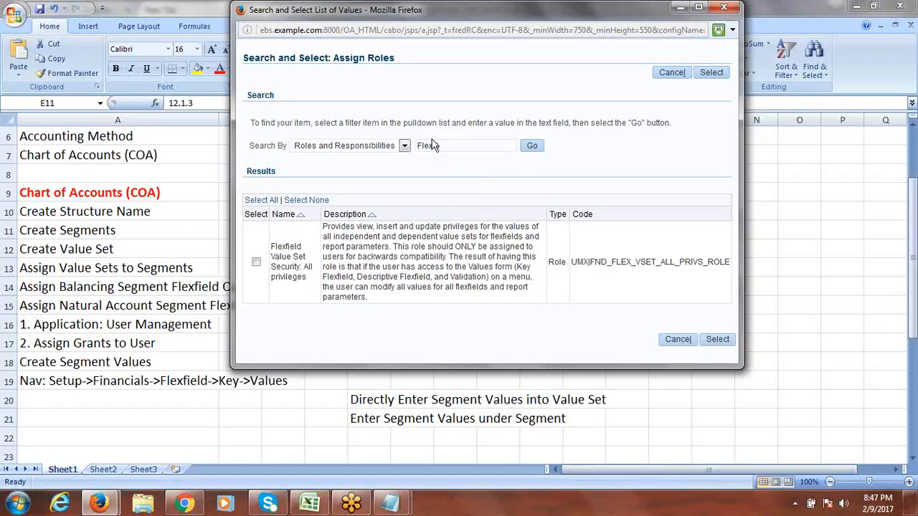
{"action": "left_click", "coordinate": [256, 263]}
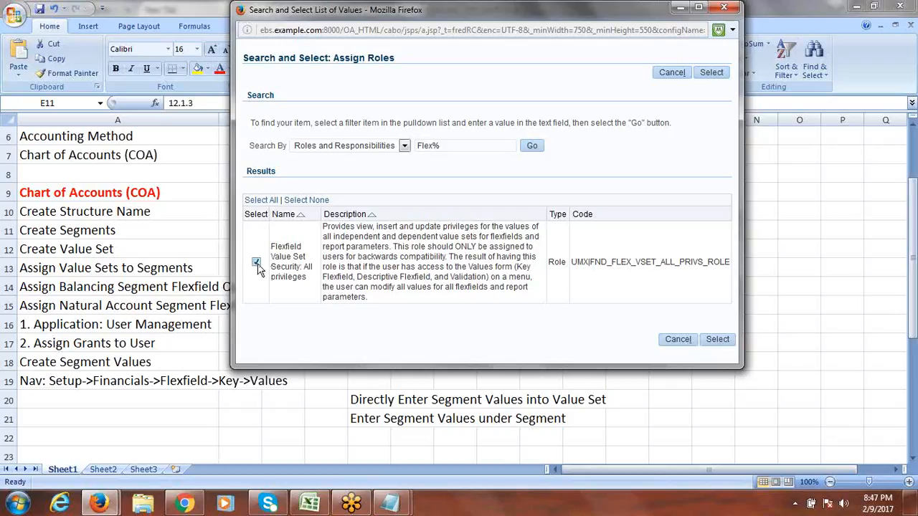
{"action": "left_click", "coordinate": [717, 340]}
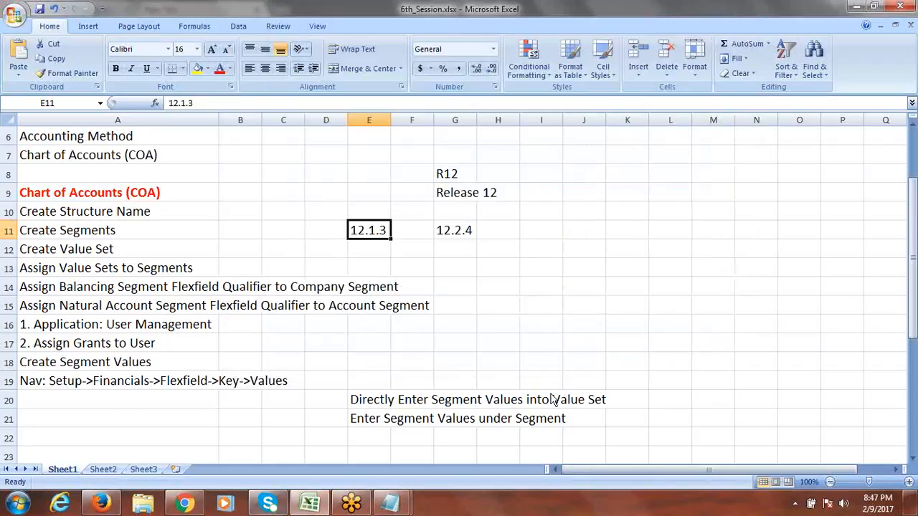
- Enter the justification 'Value Set Security' for the new role and apply the user update
{"action": "left_click", "coordinate": [101, 505]}
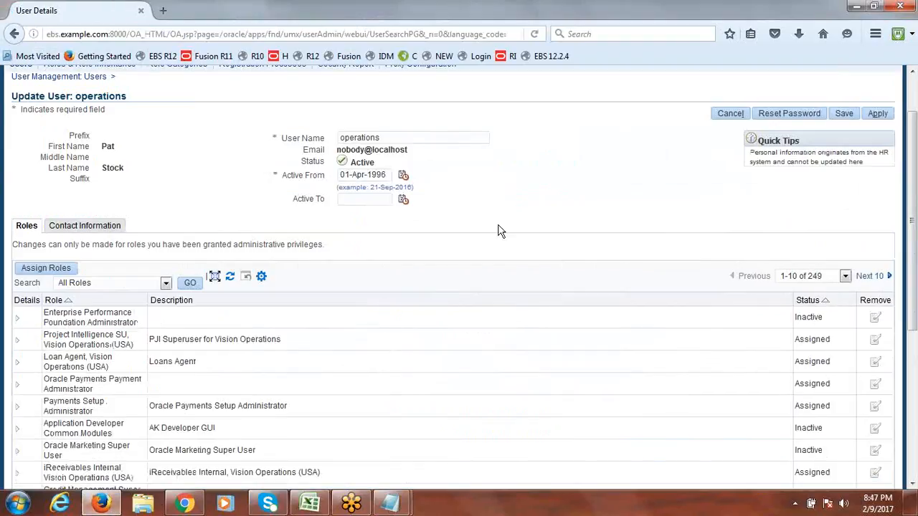
{"action": "scroll", "coordinate": [912, 234], "scroll_direction": "down", "scroll_amount": 2}
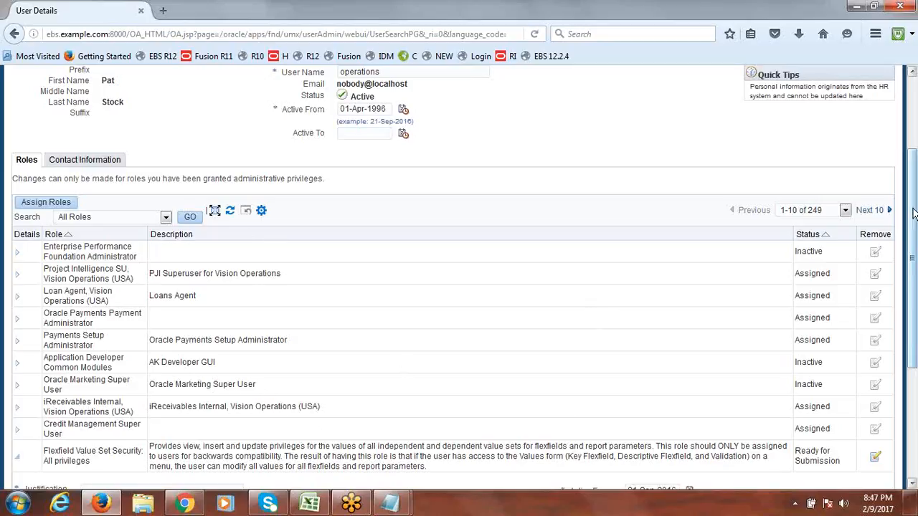
{"action": "scroll", "coordinate": [914, 288], "scroll_direction": "down", "scroll_amount": 3}
{"action": "left_click_drag", "start_coordinate": [914, 288], "coordinate": [913, 365]}
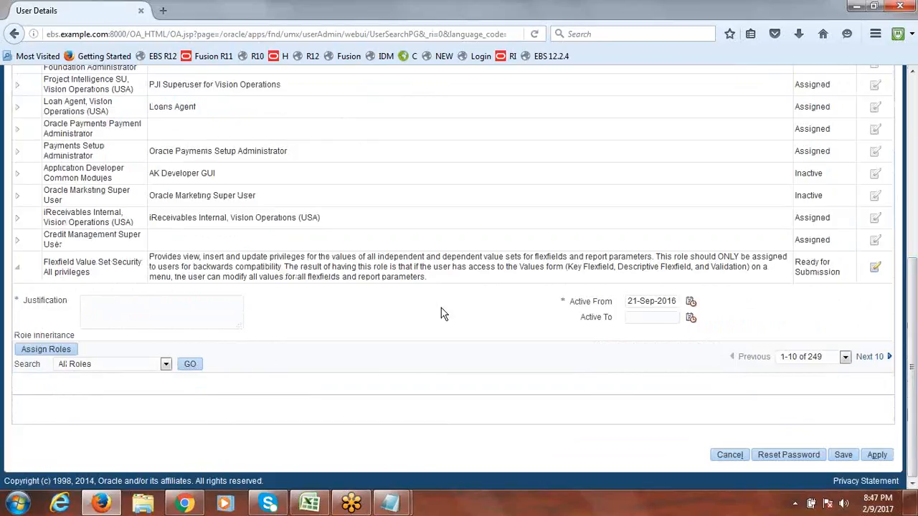
{"action": "left_click_drag", "start_coordinate": [89, 272], "coordinate": [45, 263]}
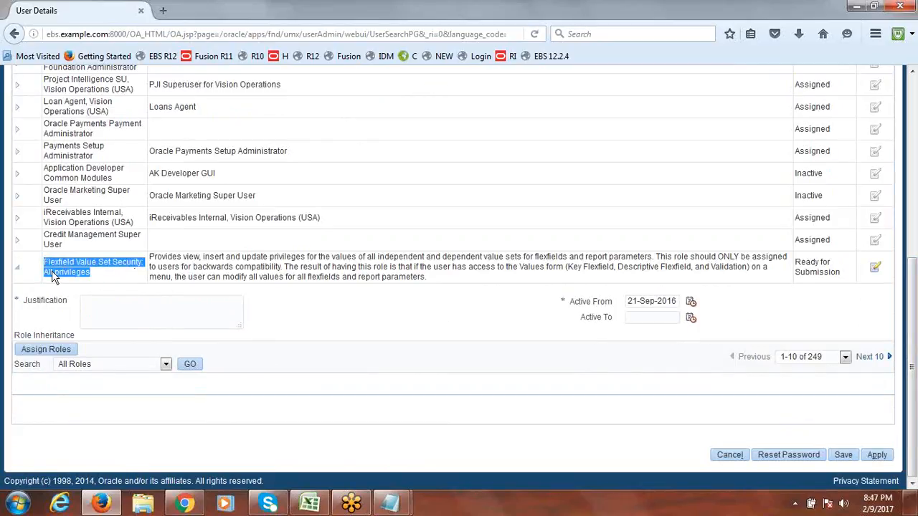
{"action": "left_click", "coordinate": [102, 278]}
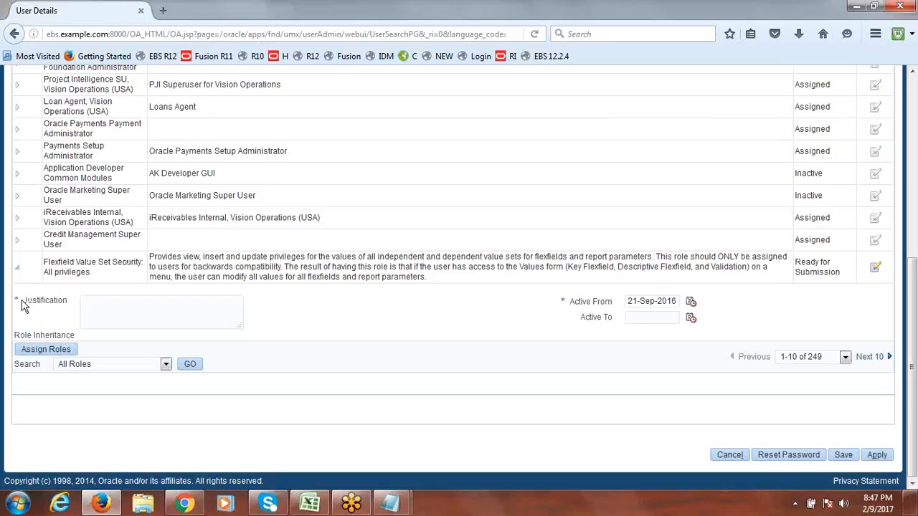
{"action": "left_click", "coordinate": [107, 309]}
{"action": "type", "text": "Value Set Security"}
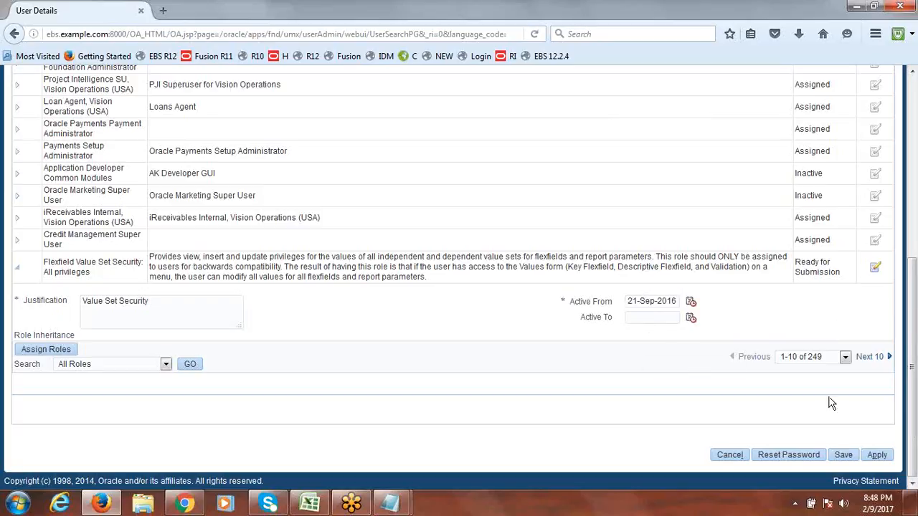
{"action": "left_click", "coordinate": [876, 455]}
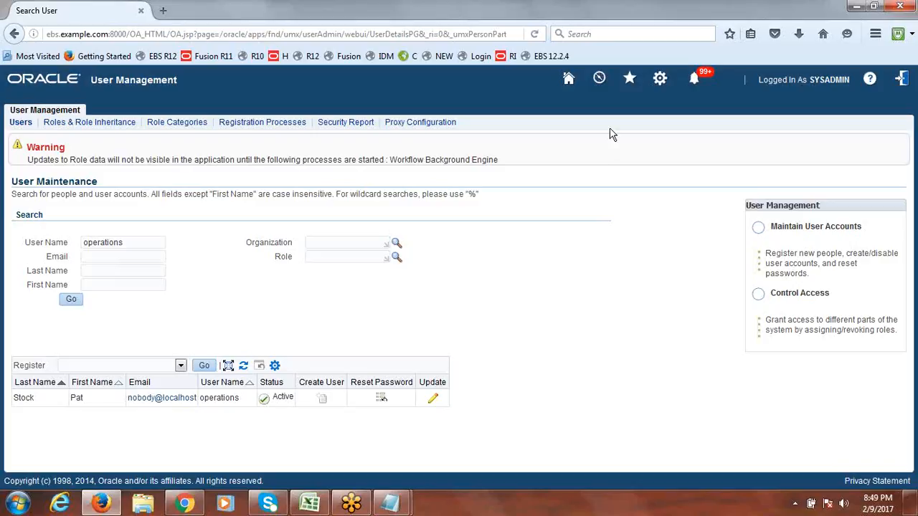
- Sign out and sign back in as the 'operations' user with its password
{"action": "left_click", "coordinate": [903, 82]}
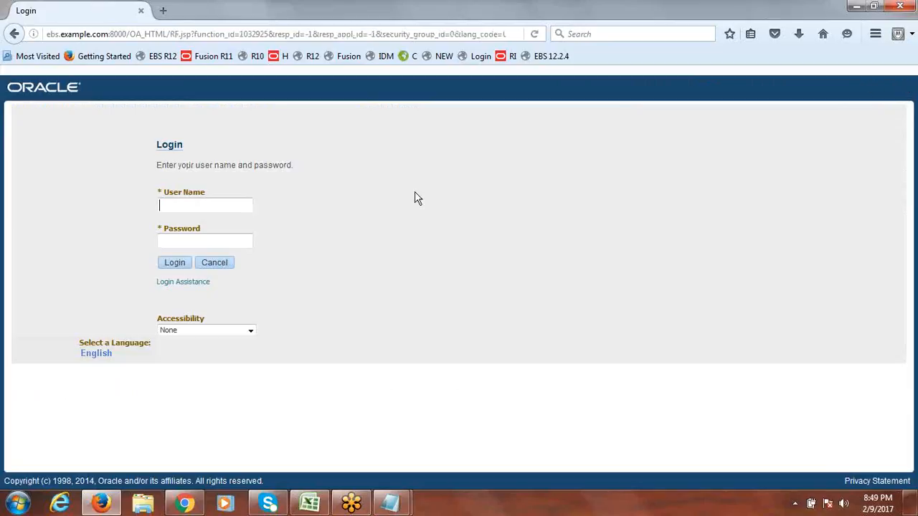
{"action": "left_click", "coordinate": [209, 210]}
{"action": "type", "text": "operations"}
{"action": "key", "text": "Tab"}
{"action": "type", "text": "******"}
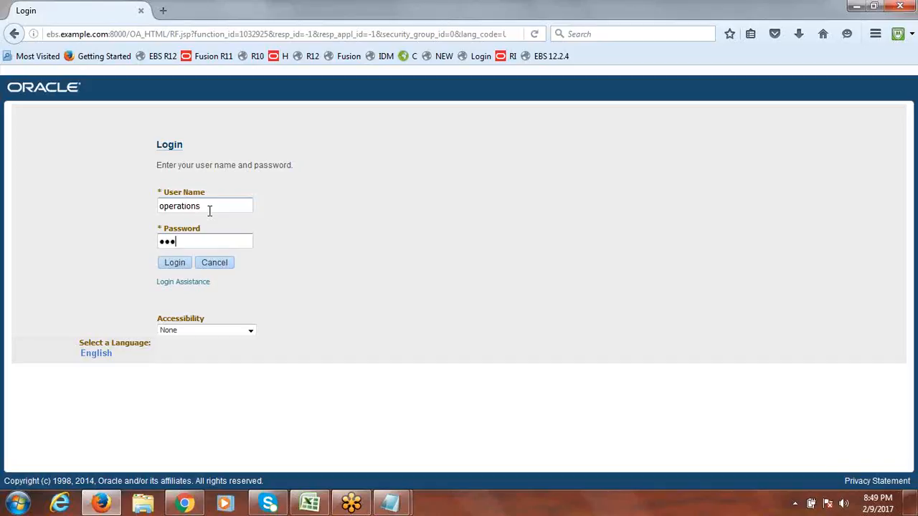
{"action": "type", "text": "*"}
{"action": "left_click", "coordinate": [173, 264]}
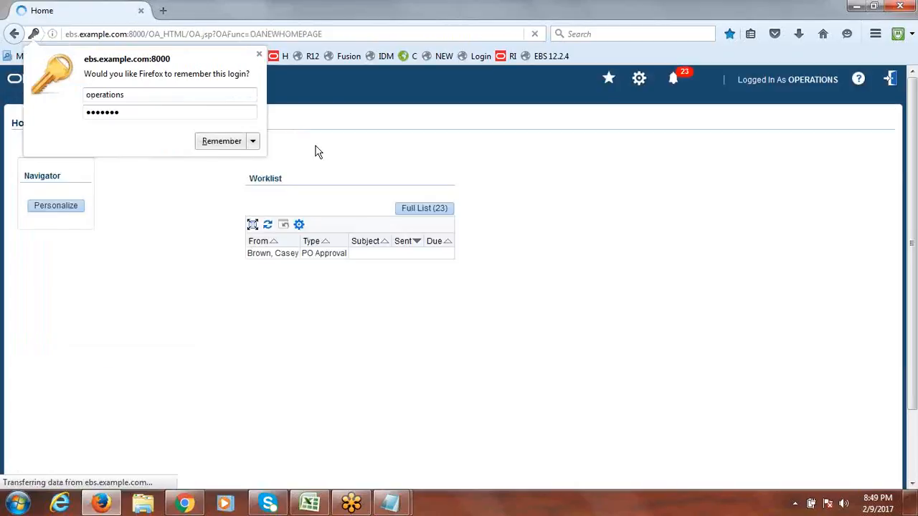
- Open General Ledger, Vision Operations > Journals > Enter from the Navigator
{"action": "left_click", "coordinate": [259, 54]}
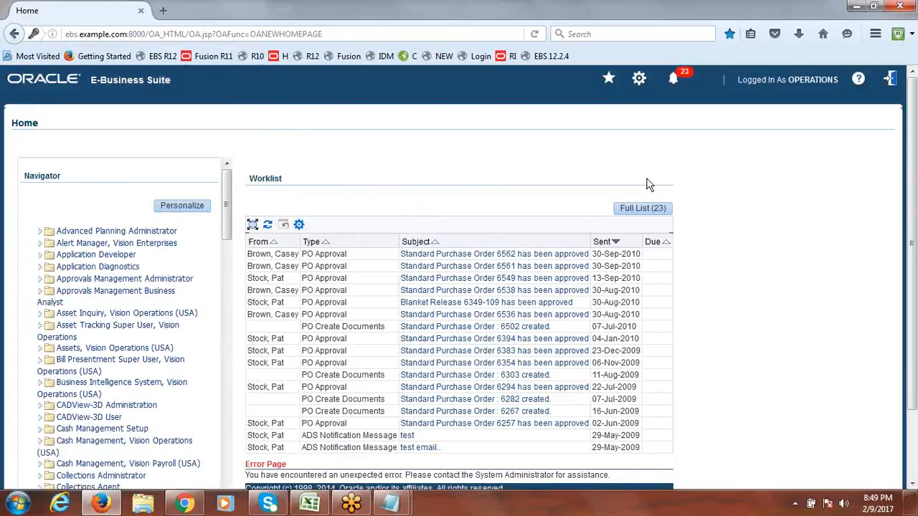
{"action": "left_click_drag", "start_coordinate": [228, 218], "coordinate": [228, 246]}
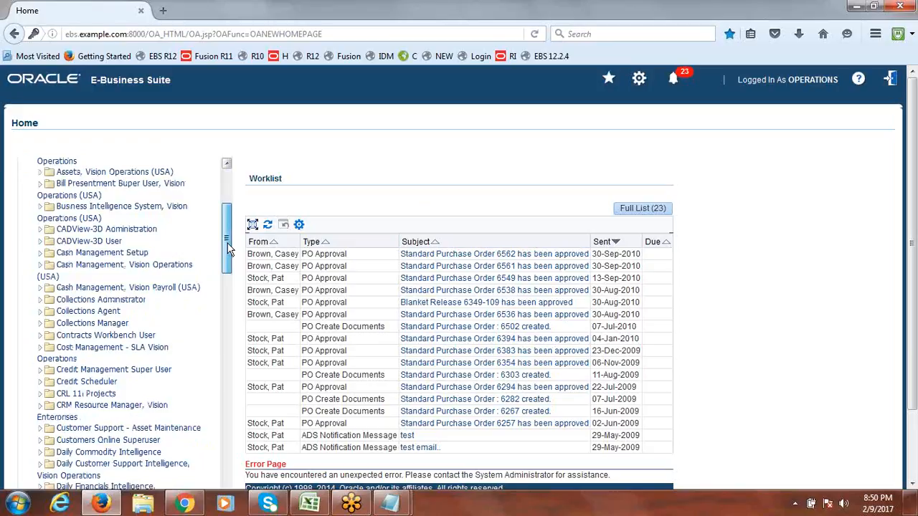
{"action": "left_click_drag", "start_coordinate": [228, 247], "coordinate": [229, 344]}
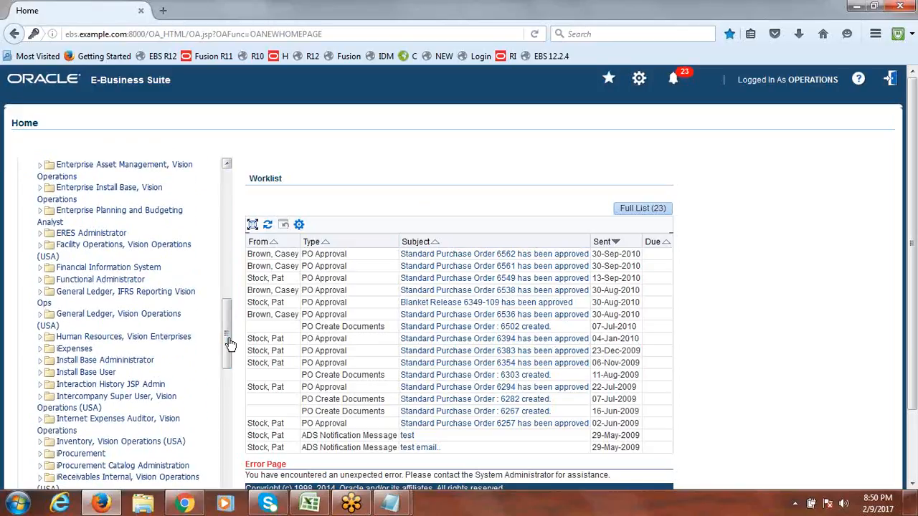
{"action": "left_click", "coordinate": [40, 318]}
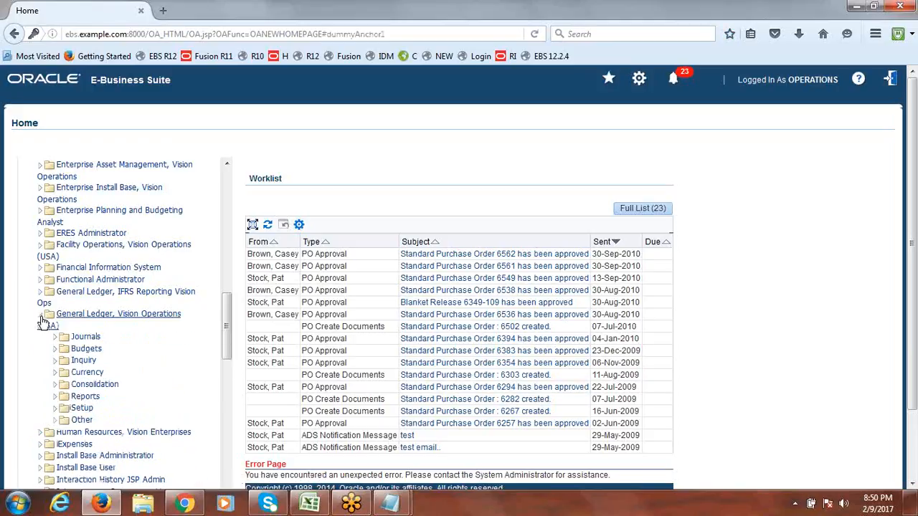
{"action": "left_click", "coordinate": [60, 337]}
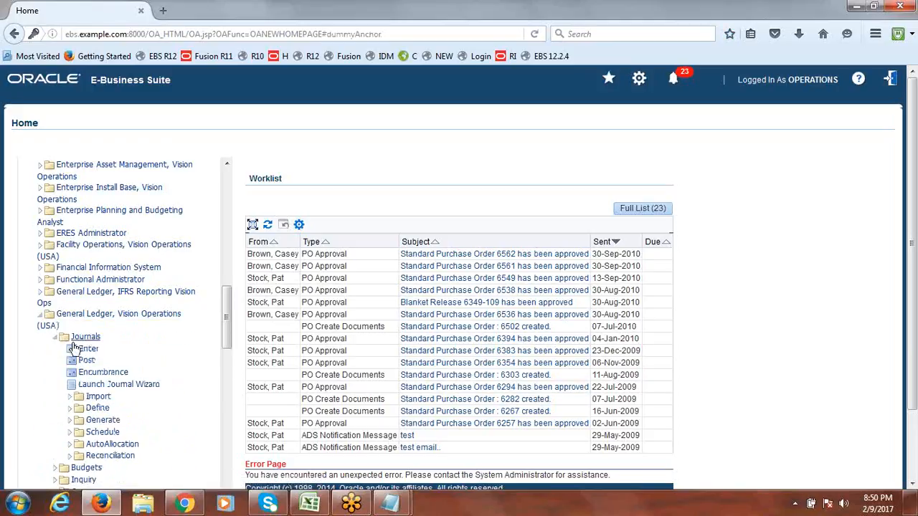
{"action": "left_click", "coordinate": [87, 351]}
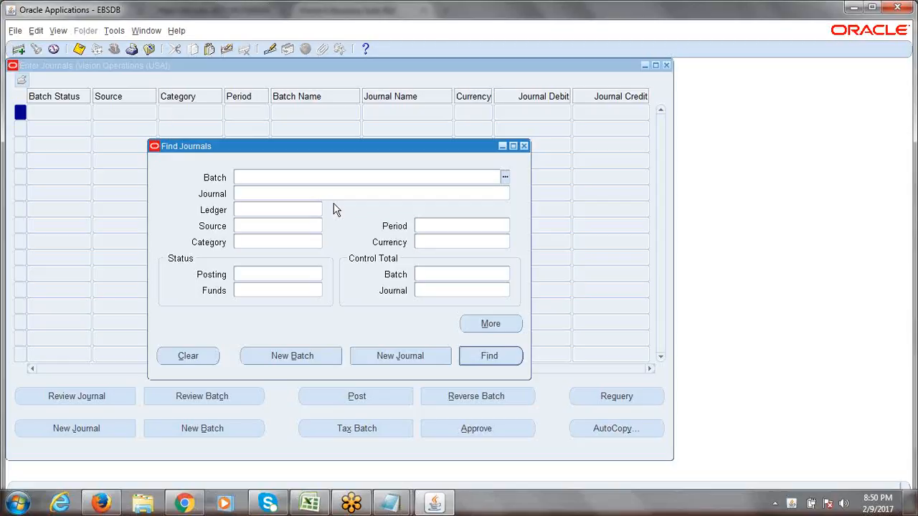
- Scroll the Excel notes to the Enter Segment Values step, then return to Oracle Applications
{"action": "left_click", "coordinate": [310, 503]}
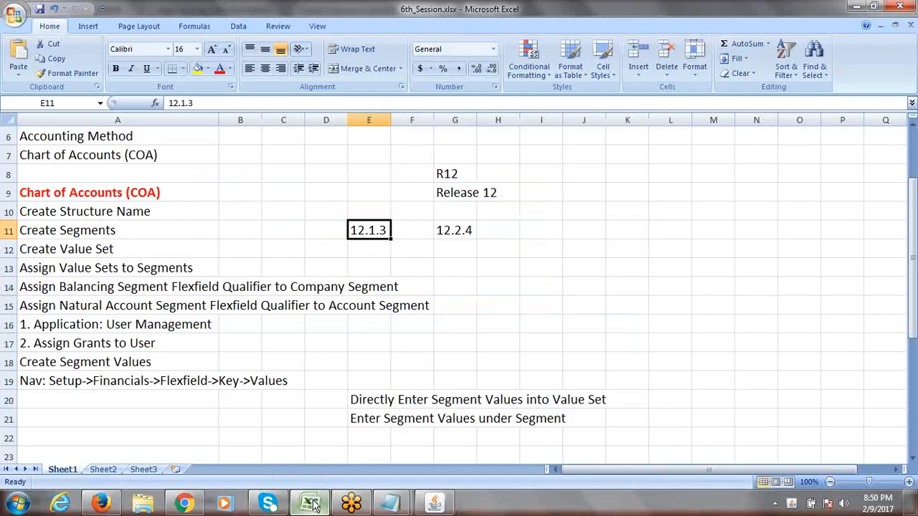
{"action": "mouse_move", "coordinate": [914, 271]}
{"action": "left_mouse_down"}
{"action": "mouse_move", "coordinate": [914, 226]}
{"action": "mouse_move", "coordinate": [915, 273]}
{"action": "left_mouse_up"}
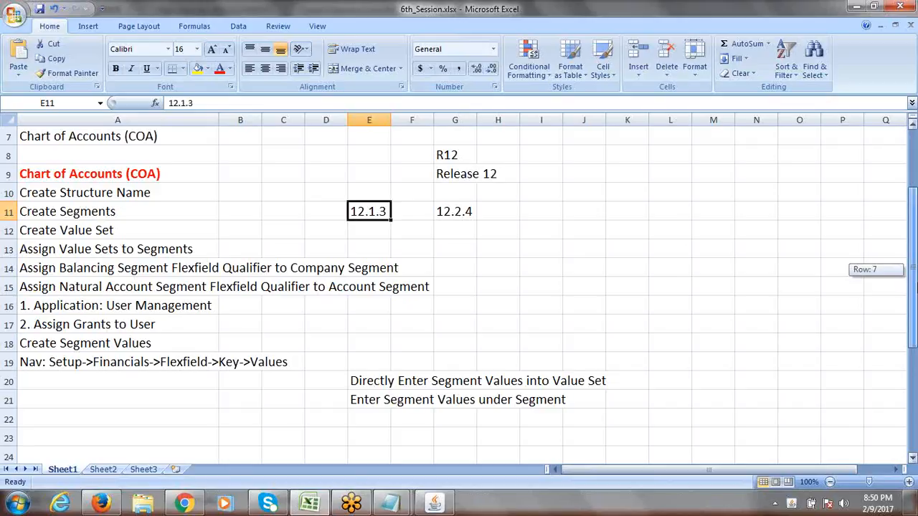
{"action": "left_click_drag", "start_coordinate": [915, 286], "coordinate": [915, 288]}
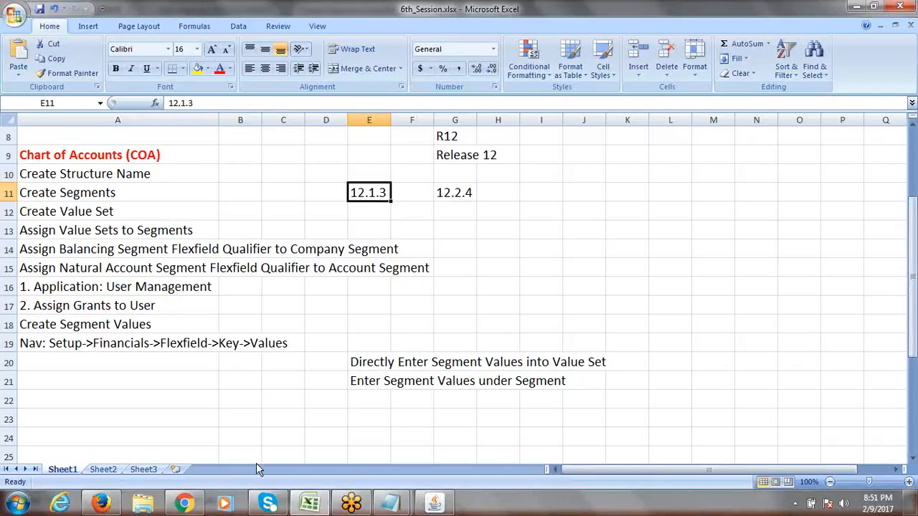
{"action": "left_click", "coordinate": [433, 504]}
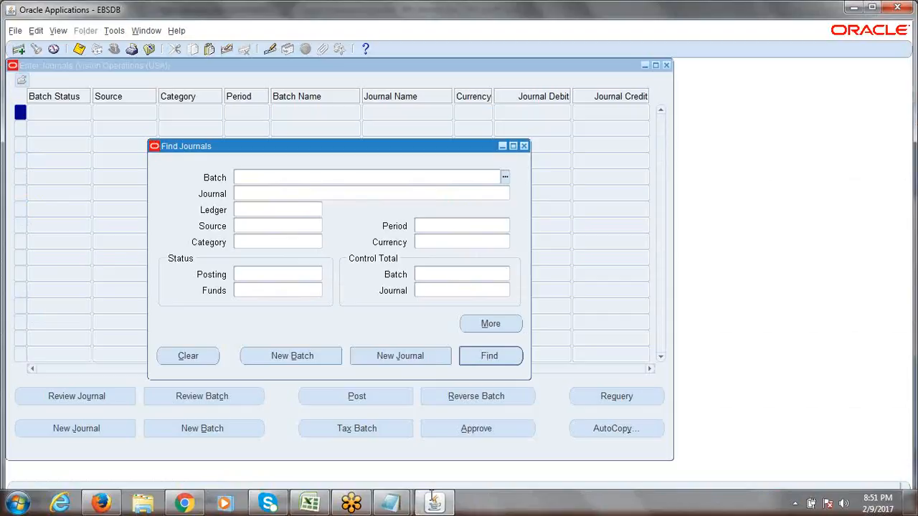
- Close the Find Journals and Enter Journals windows and bring the General Ledger navigator back
{"action": "left_click", "coordinate": [524, 146]}
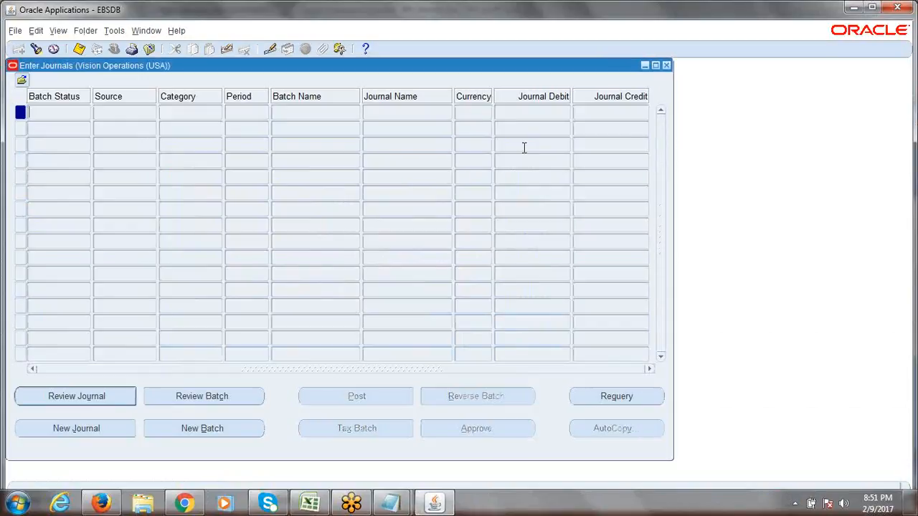
{"action": "left_click", "coordinate": [666, 65]}
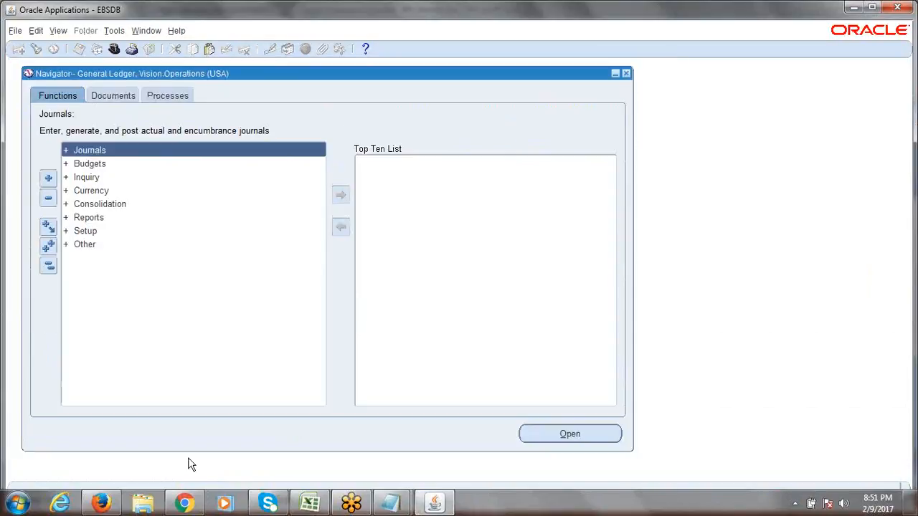
{"action": "left_click", "coordinate": [107, 505]}
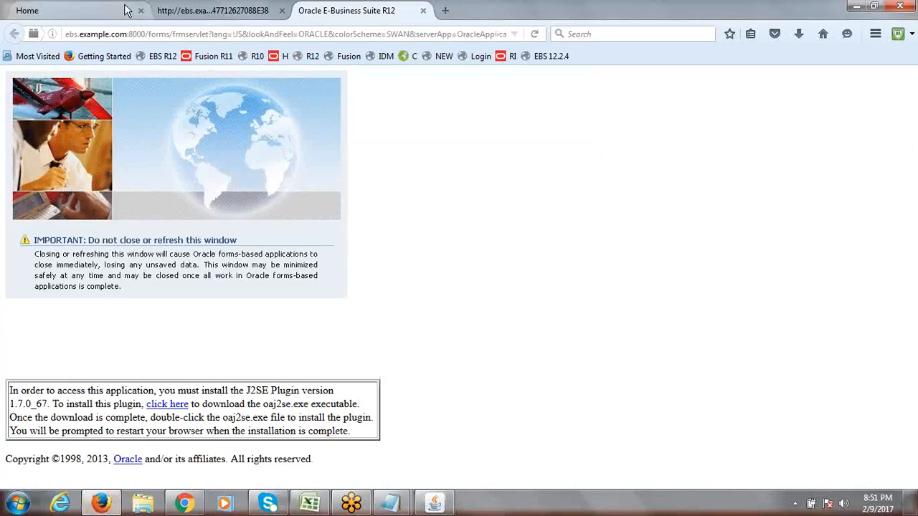
{"action": "left_click", "coordinate": [96, 14]}
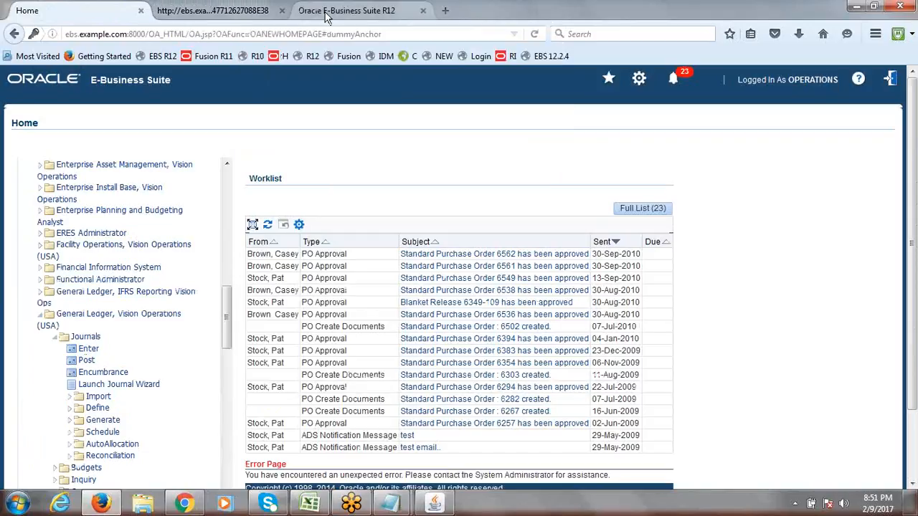
{"action": "left_click", "coordinate": [303, 11]}
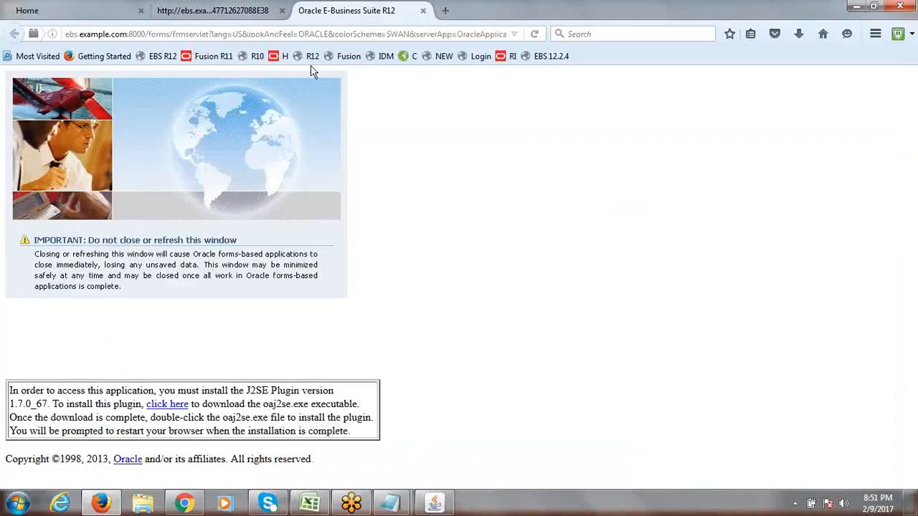
{"action": "left_click", "coordinate": [438, 508]}
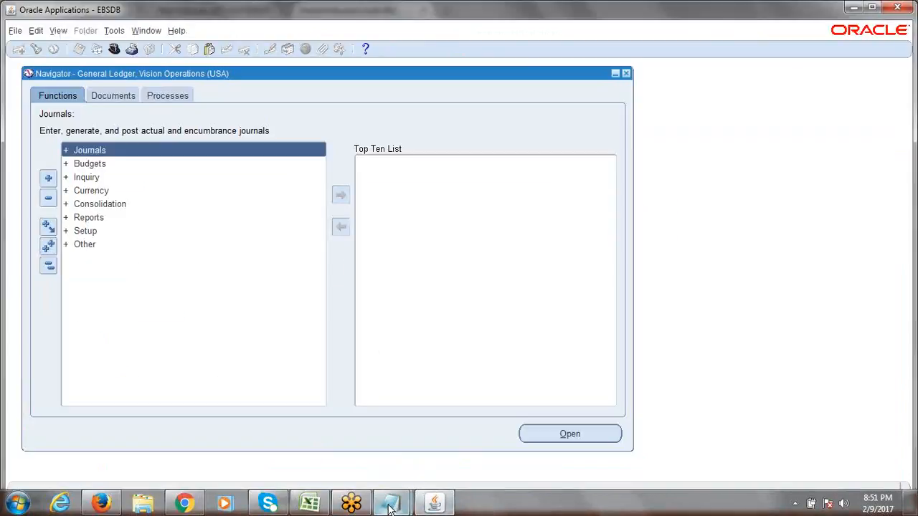
- Check the Create Segment Values navigation path in cell A19 of the Excel notes
{"action": "left_click", "coordinate": [309, 504]}
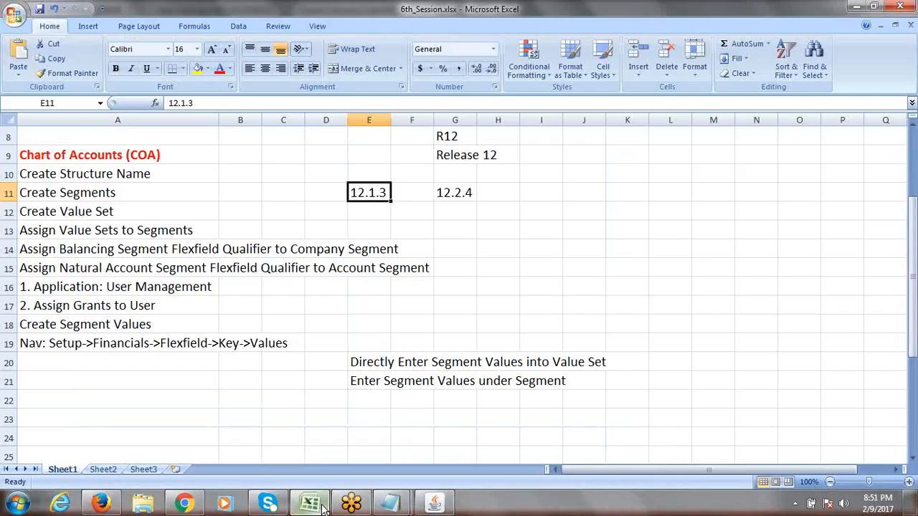
{"action": "left_click", "coordinate": [88, 345]}
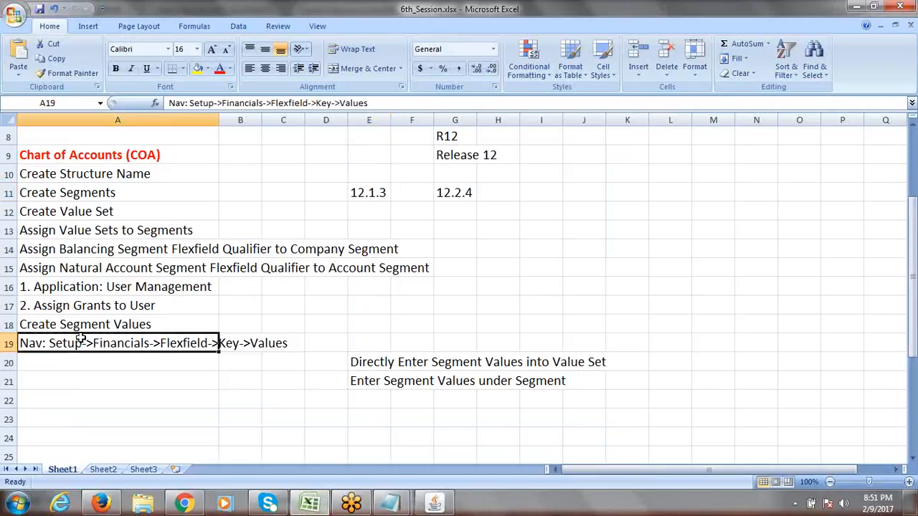
{"action": "left_click", "coordinate": [75, 328]}
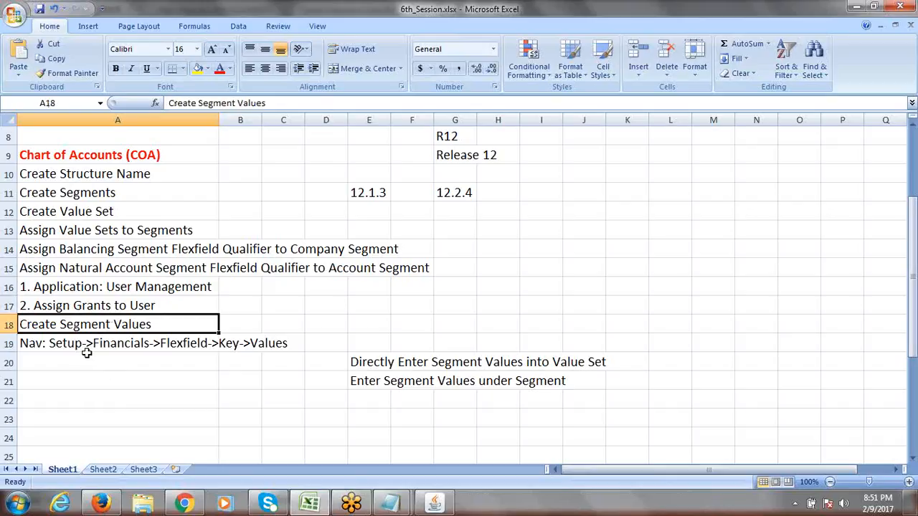
{"action": "left_click", "coordinate": [130, 345]}
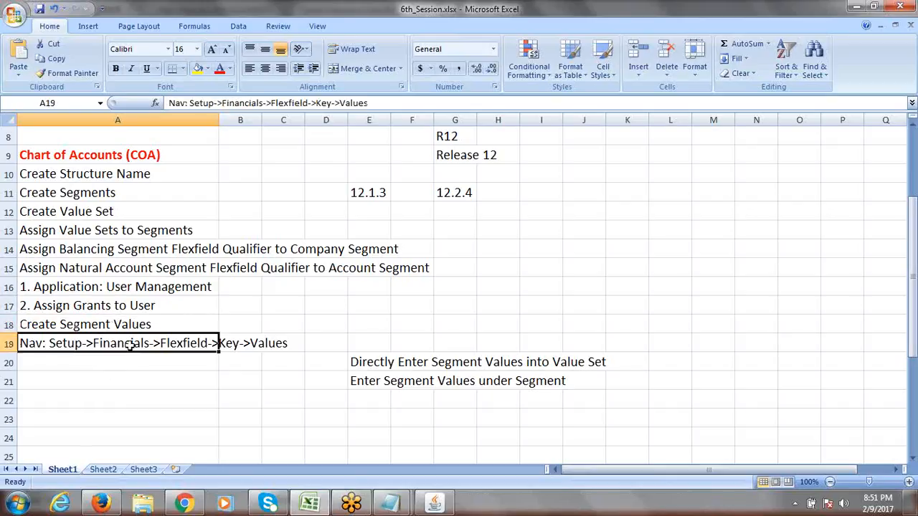
{"action": "left_click", "coordinate": [434, 504]}
- Expand Setup > Financials > Flexfields > Key and open the Values form
{"action": "double_click", "coordinate": [96, 232]}
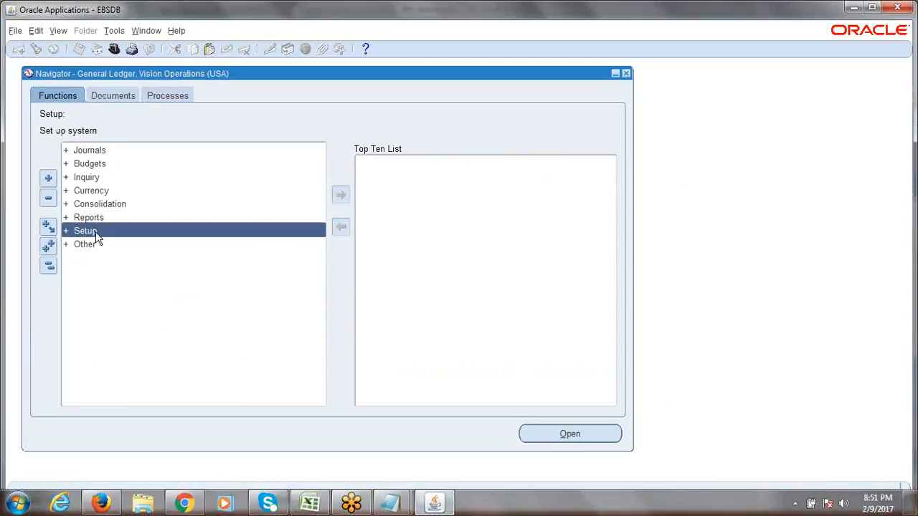
{"action": "key", "text": "Return"}
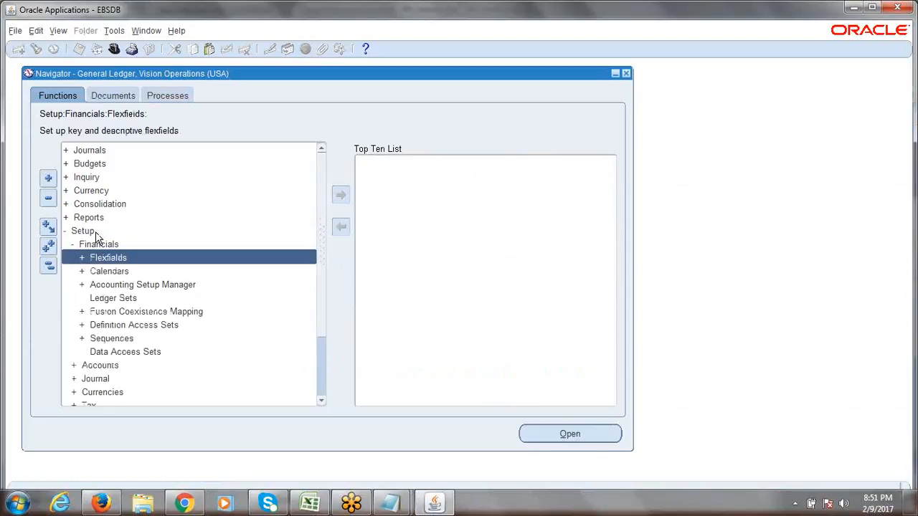
{"action": "key", "text": "Return"}
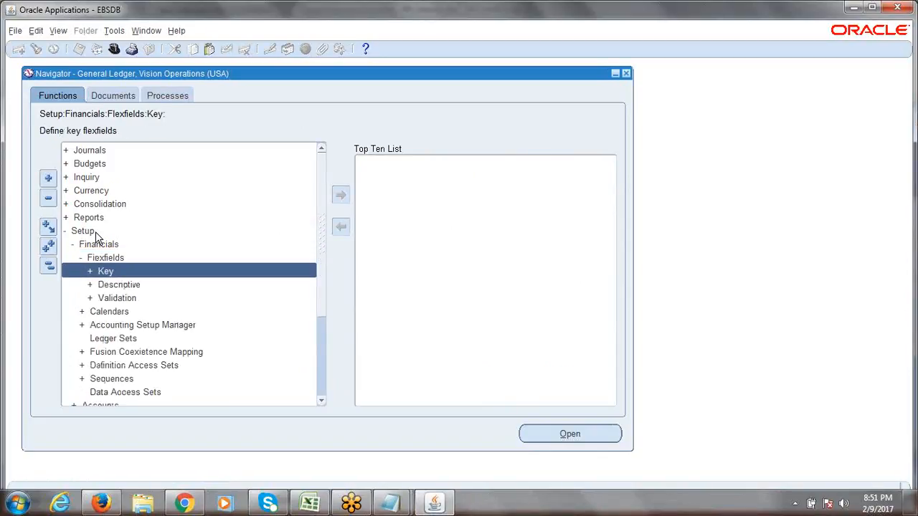
{"action": "key", "text": "Return"}
{"action": "key", "text": "Down"}
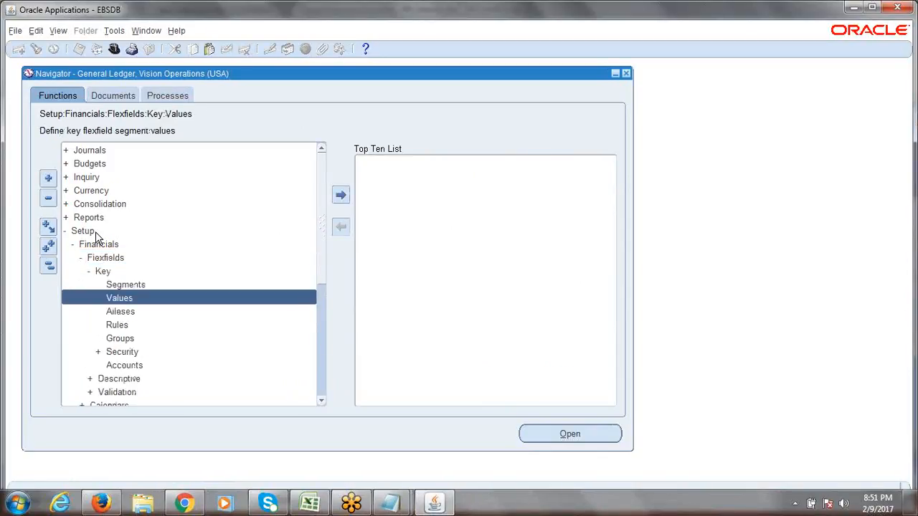
{"action": "key", "text": "Return"}
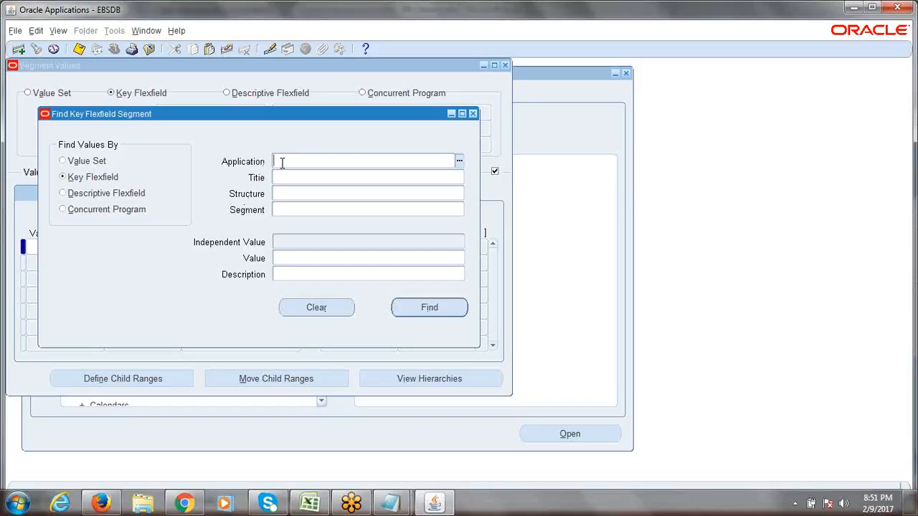
- Set the Application to General Ledger, checking it against the applications list
{"action": "type", "text": "gene"}
{"action": "key", "text": "Tab"}
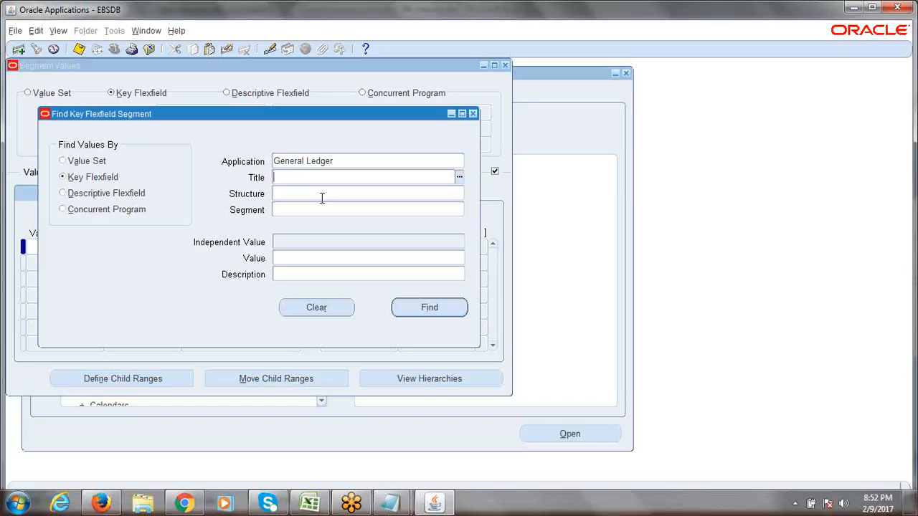
{"action": "left_click", "coordinate": [397, 164]}
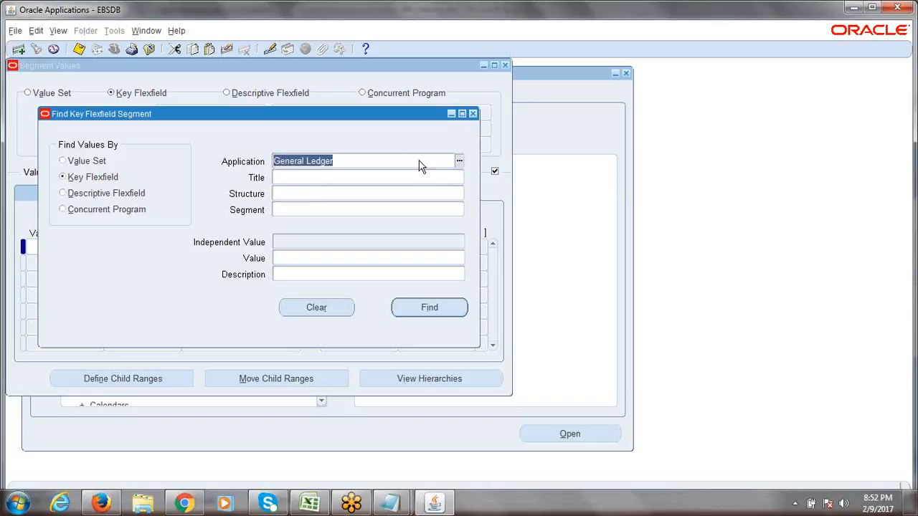
{"action": "left_click", "coordinate": [459, 163]}
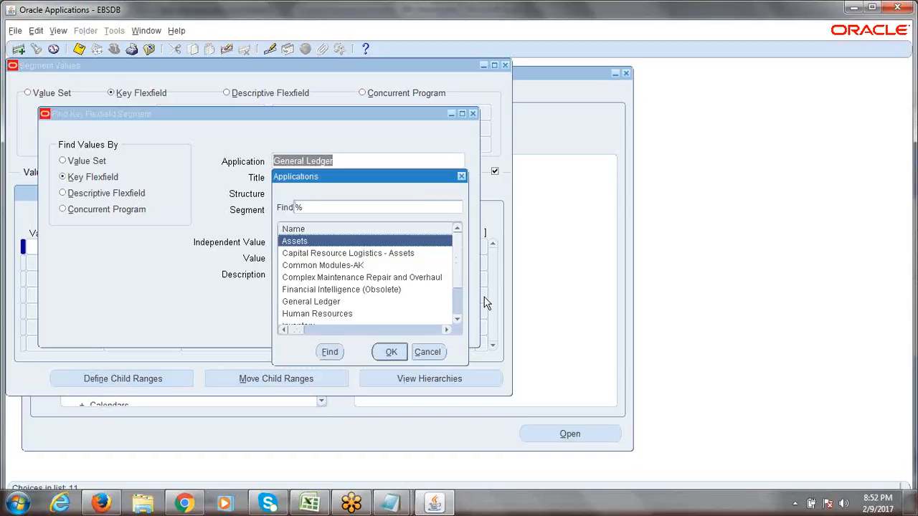
{"action": "scroll", "coordinate": [459, 270], "scroll_direction": "down", "scroll_amount": 2}
{"action": "scroll", "coordinate": [459, 276], "scroll_direction": "up", "scroll_amount": 2}
{"action": "left_click", "coordinate": [462, 177]}
{"action": "left_click", "coordinate": [347, 177]}
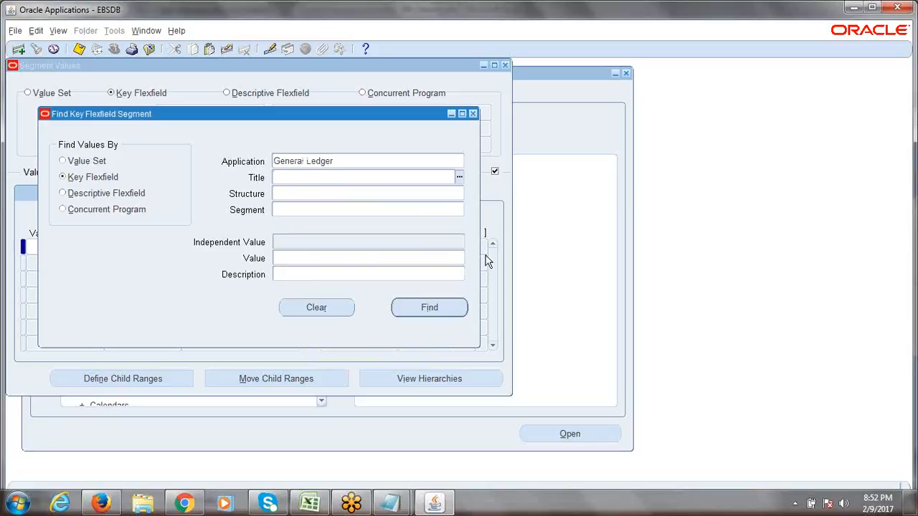
- Fill Title Accounting Flexfield, Structure ERPTREE Accounting Flexfield and Segment Company
{"action": "type", "text": "acc"}
{"action": "key", "text": "Tab"}
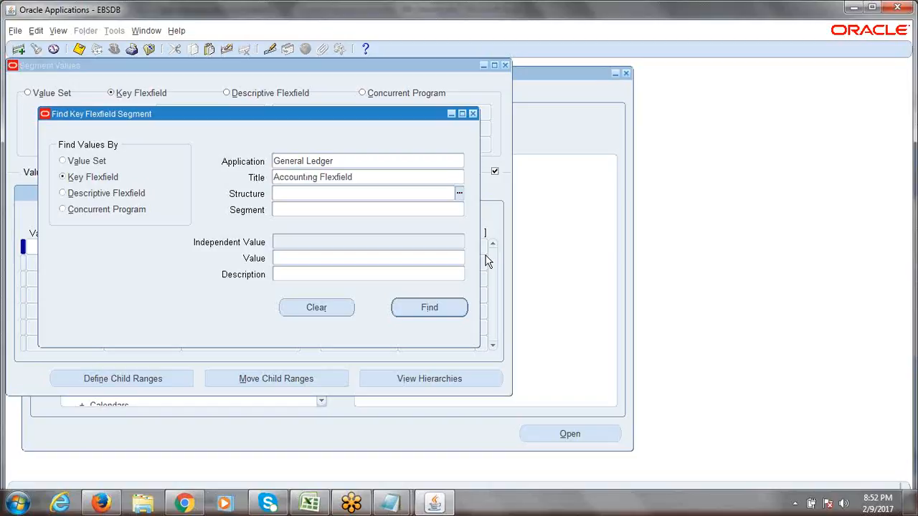
{"action": "type", "text": "erc"}
{"action": "type", "text": "ptree"}
{"action": "key", "text": "Tab"}
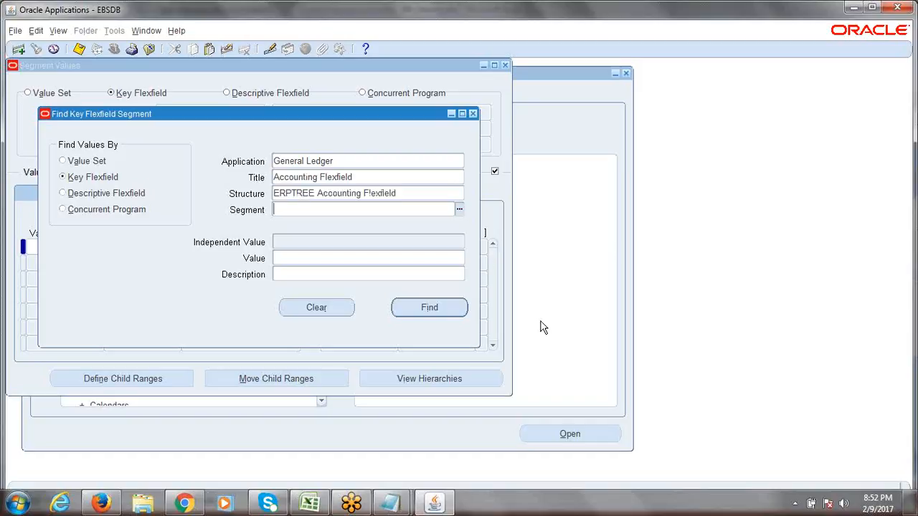
{"action": "double_click", "coordinate": [312, 192]}
{"action": "left_click", "coordinate": [309, 209]}
{"action": "type", "text": "com"}
{"action": "key", "text": "Tab"}
{"action": "left_click", "coordinate": [339, 161]}
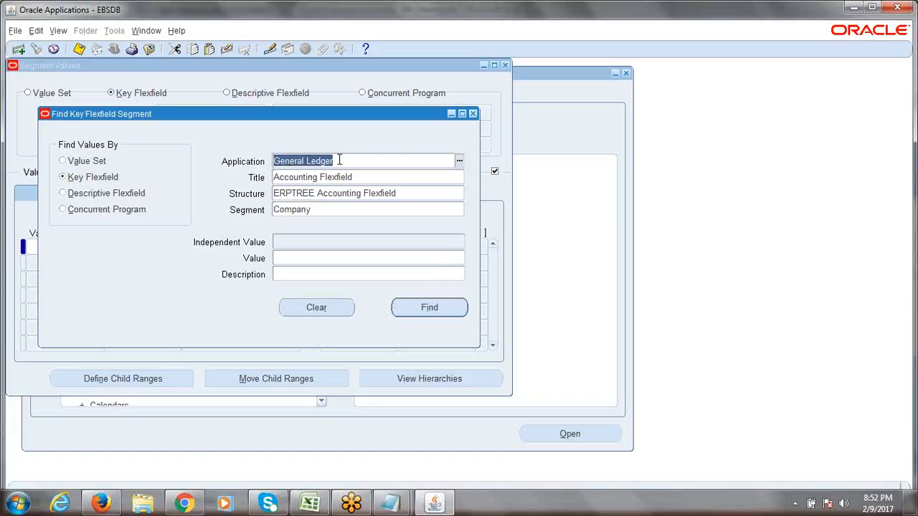
- Verify the four search fields, find the Company segment values, then bring up the 6th_Session notes
{"action": "left_click", "coordinate": [350, 161]}
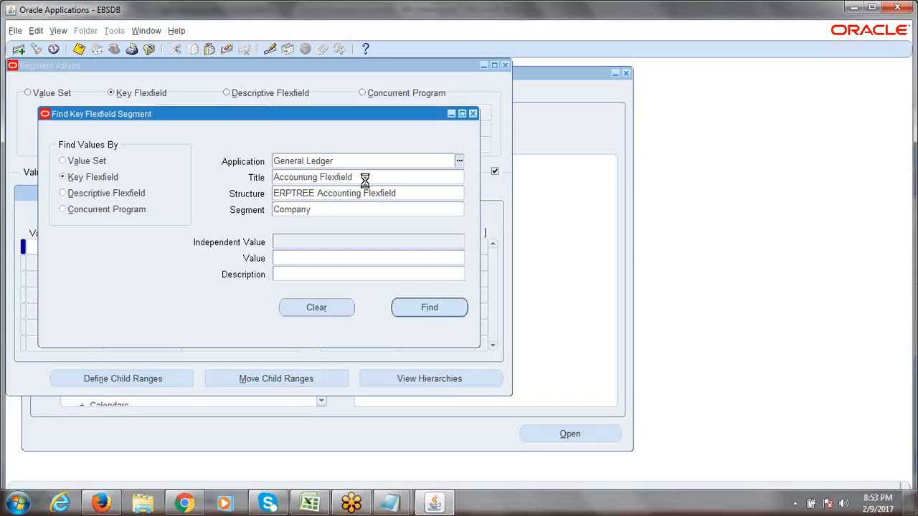
{"action": "left_click", "coordinate": [364, 178]}
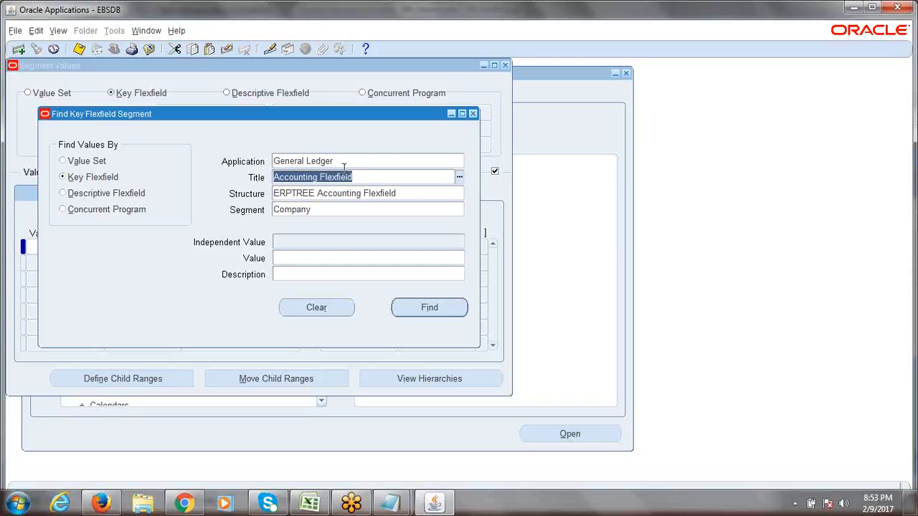
{"action": "left_click", "coordinate": [396, 193]}
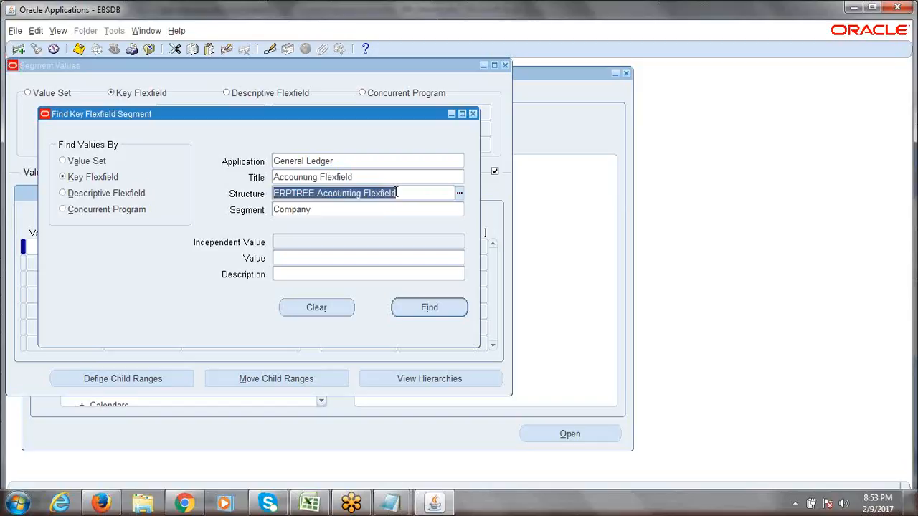
{"action": "left_click", "coordinate": [332, 210]}
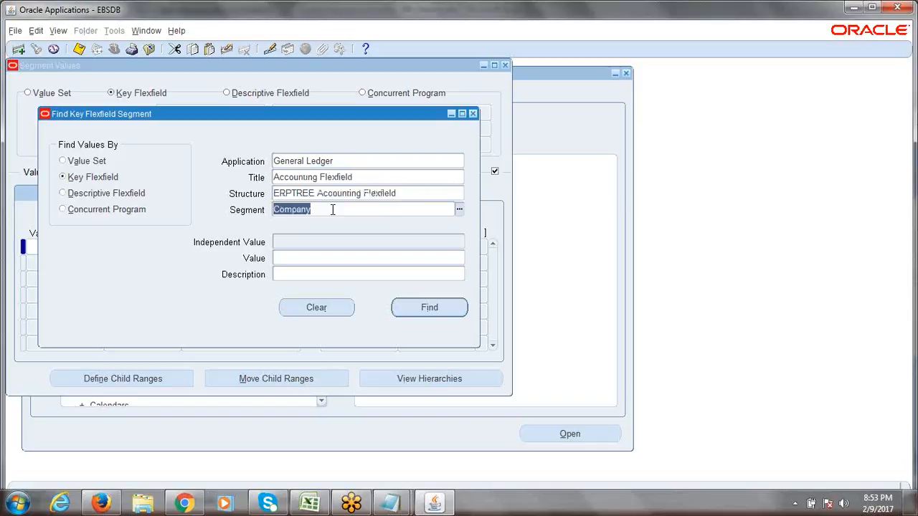
{"action": "left_click", "coordinate": [321, 212]}
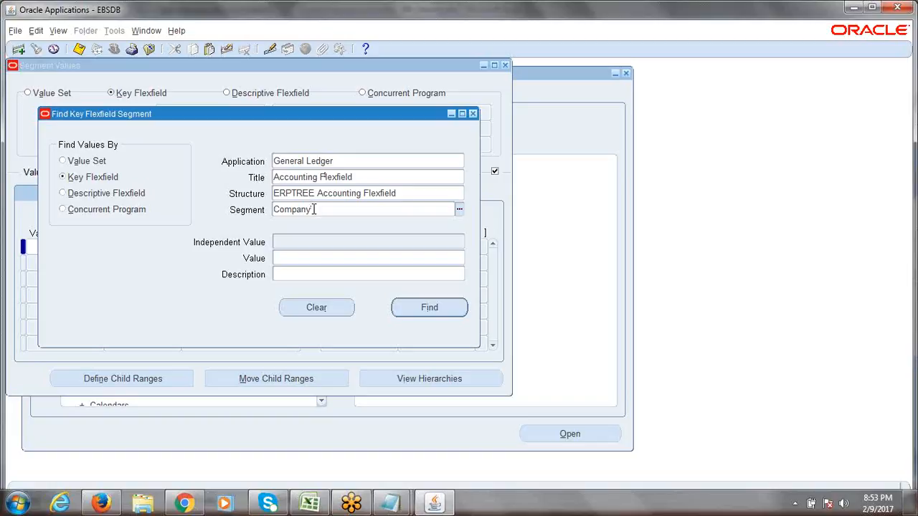
{"action": "left_click_drag", "start_coordinate": [320, 211], "coordinate": [272, 215]}
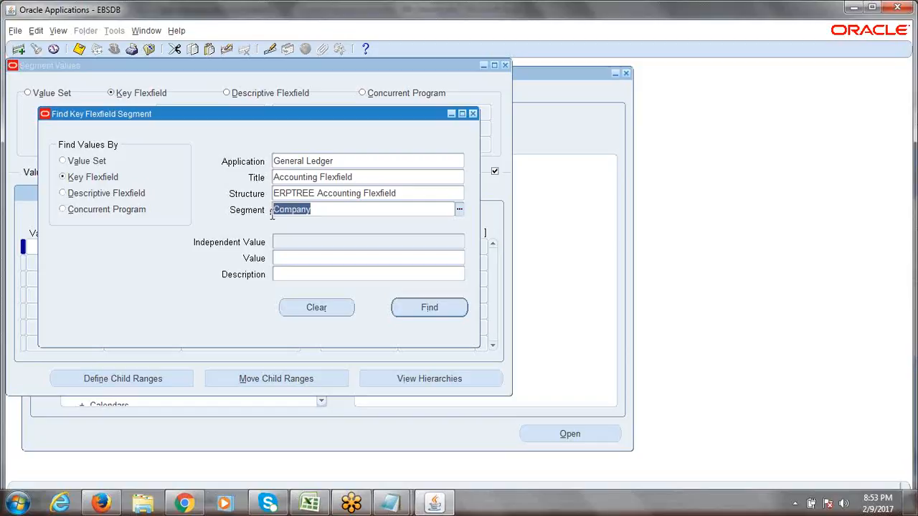
{"action": "left_click", "coordinate": [428, 308]}
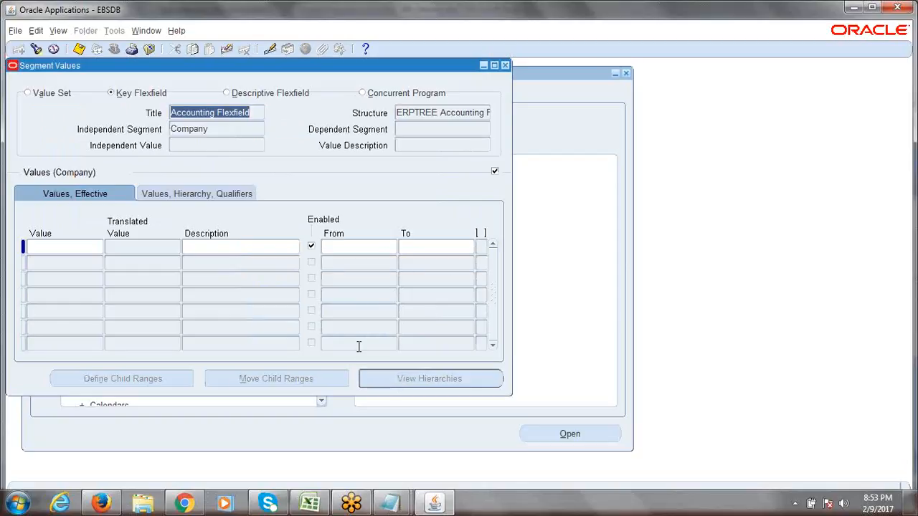
{"action": "left_click", "coordinate": [308, 502]}
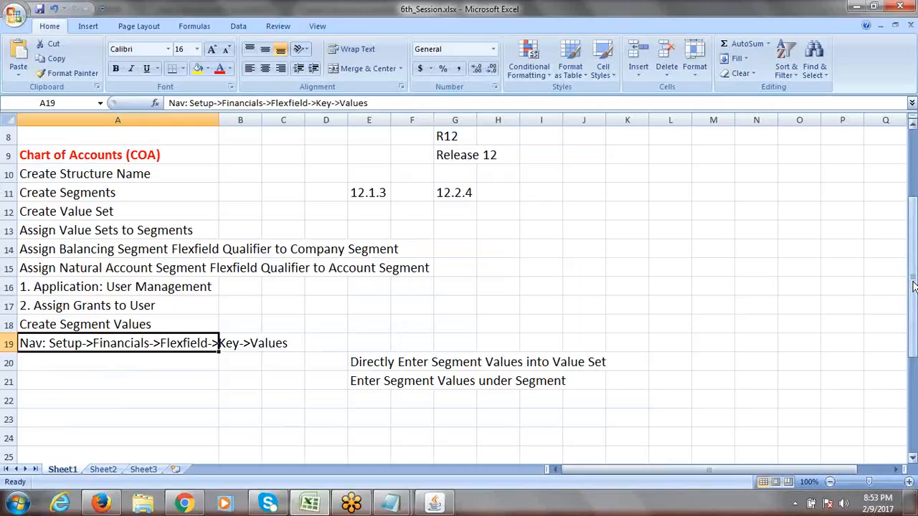
- Scroll the notes sheet to reread the Values navigation path in A19, then return to Oracle
{"action": "left_click_drag", "start_coordinate": [912, 285], "coordinate": [913, 244]}
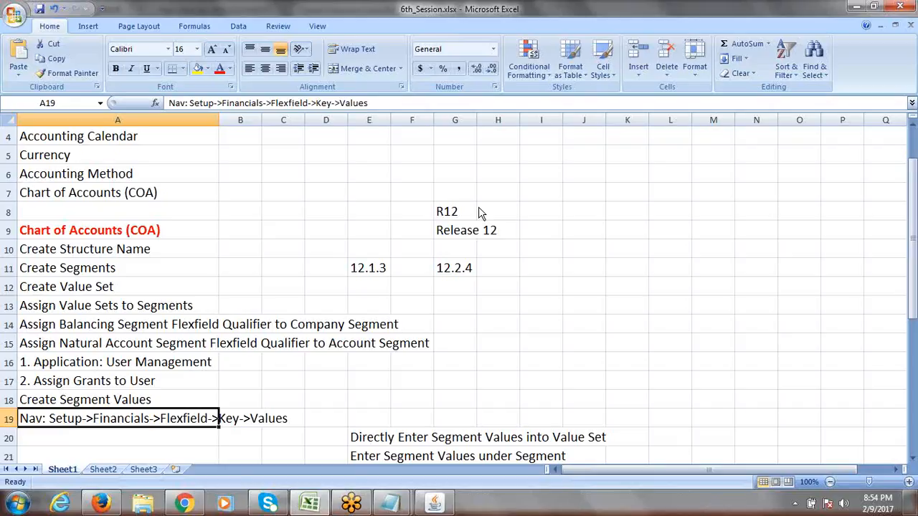
{"action": "left_click", "coordinate": [479, 208]}
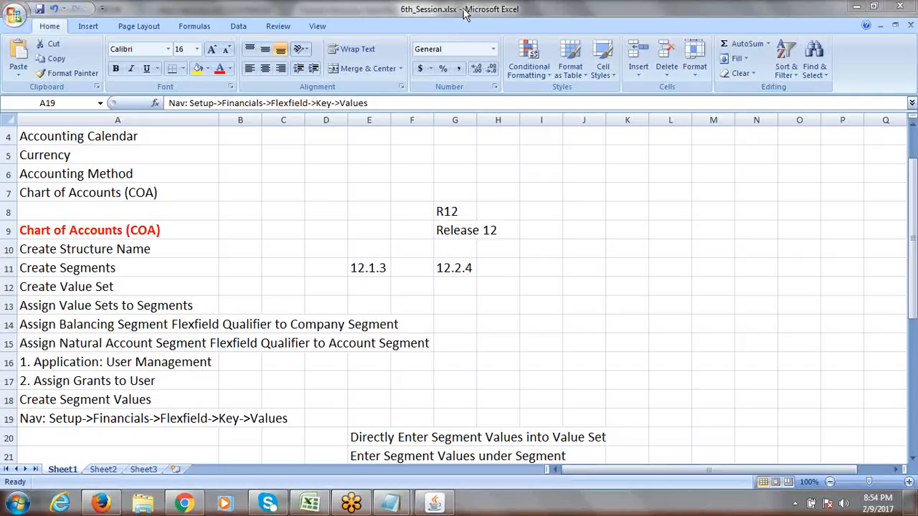
{"action": "left_click", "coordinate": [325, 262]}
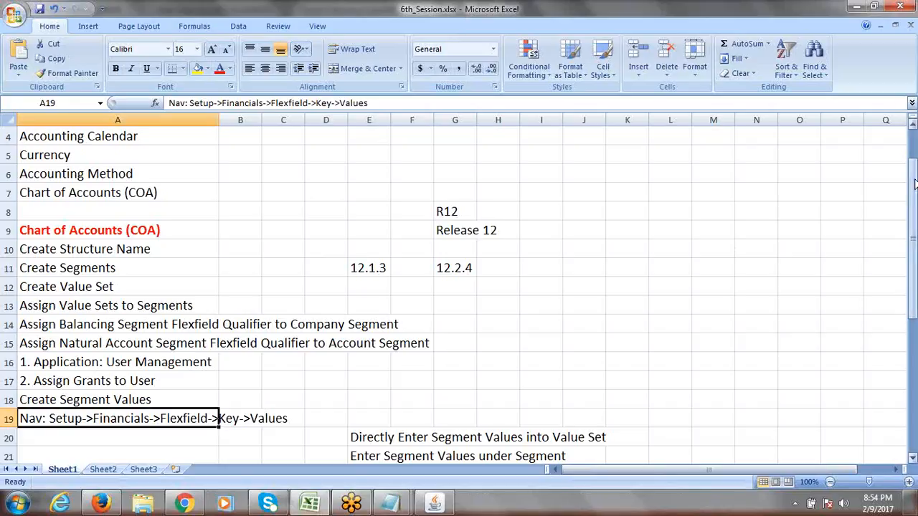
{"action": "left_click_drag", "start_coordinate": [914, 185], "coordinate": [914, 221]}
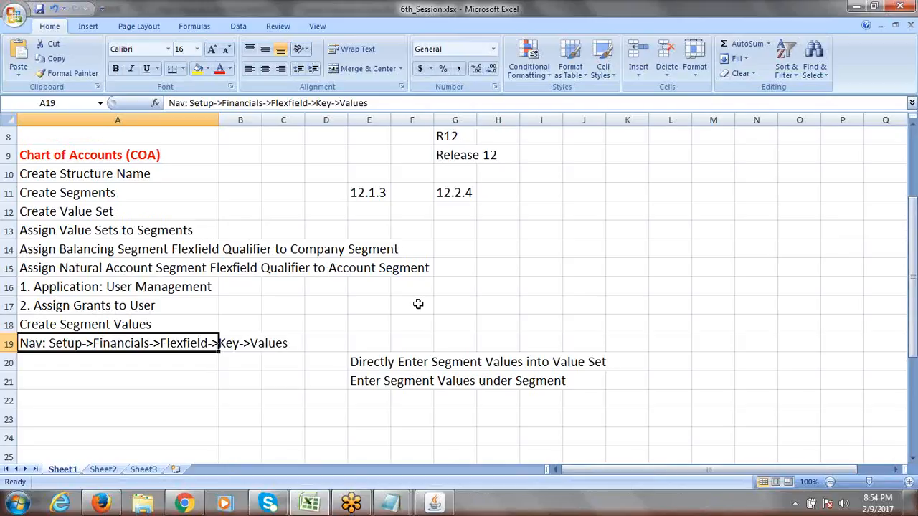
{"action": "left_click", "coordinate": [137, 358]}
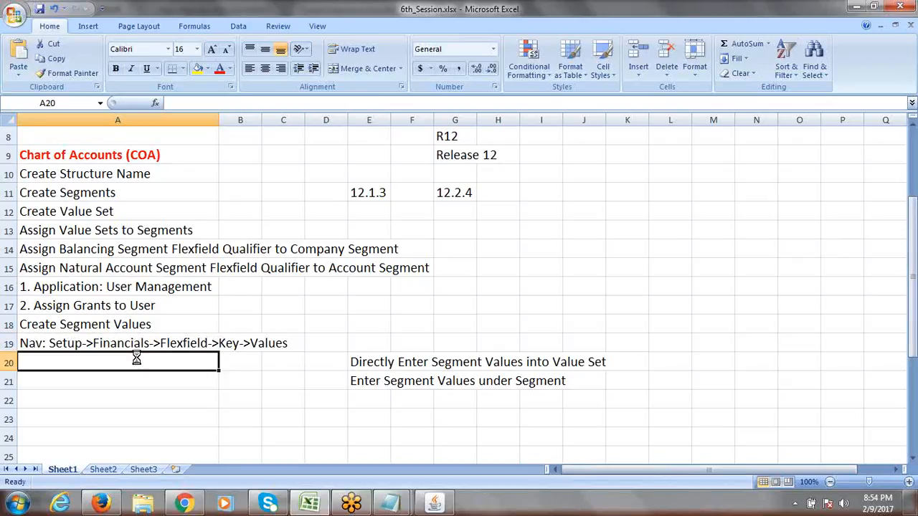
{"action": "left_click", "coordinate": [167, 343]}
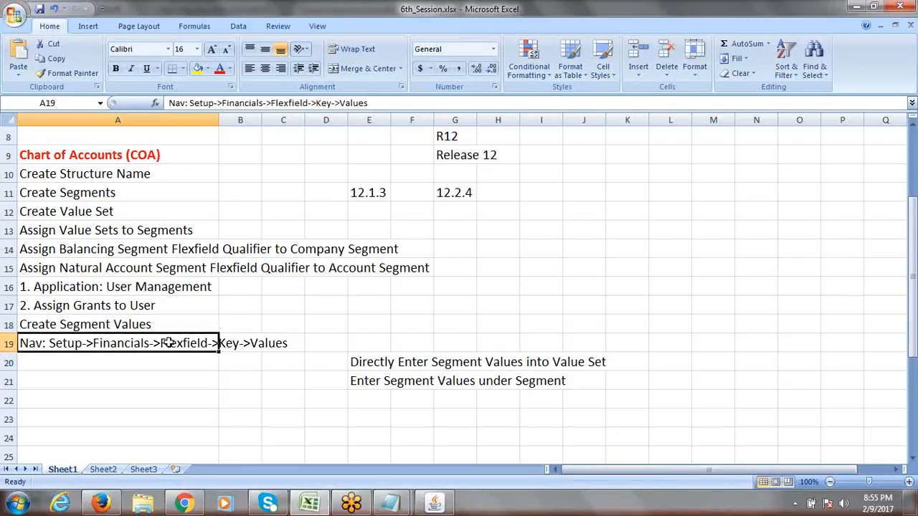
{"action": "left_click", "coordinate": [134, 361]}
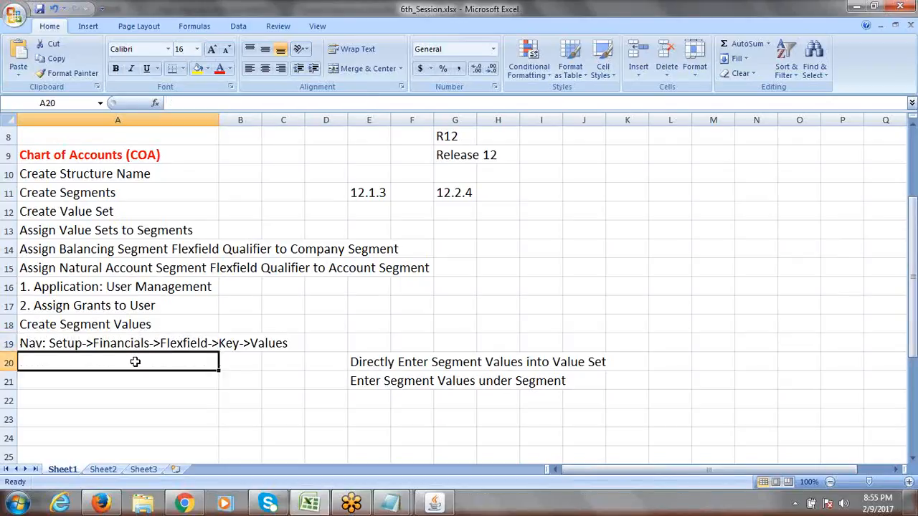
{"action": "left_click", "coordinate": [439, 505]}
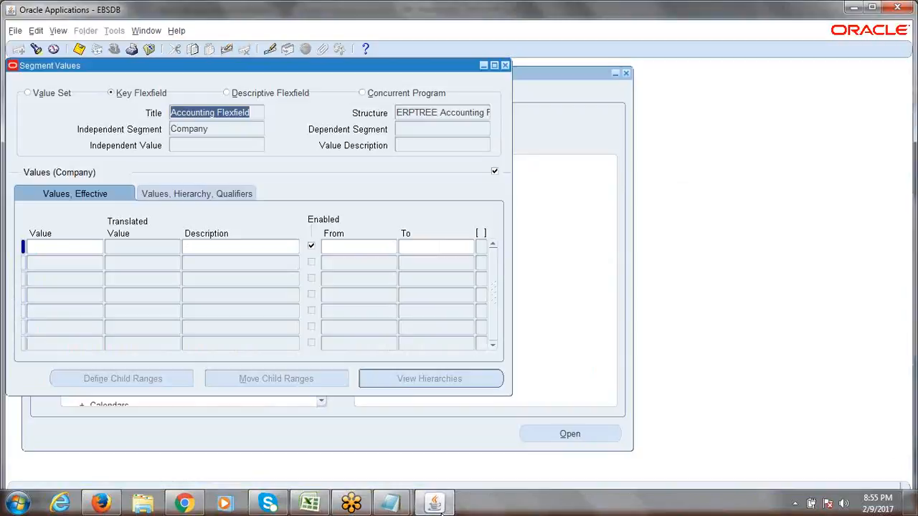
- Close Segment Values and reopen Setup > Financials > Flexfields > Key > Values
{"action": "left_click", "coordinate": [506, 66]}
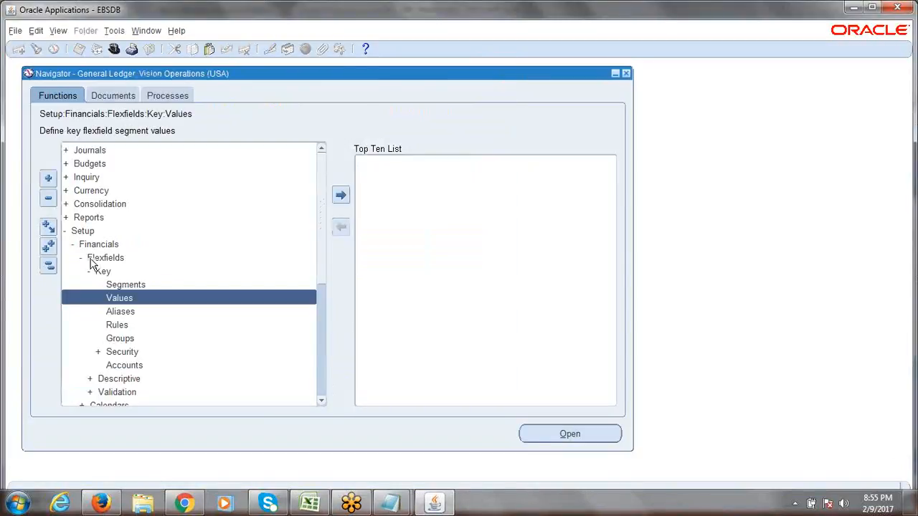
{"action": "left_click", "coordinate": [82, 232]}
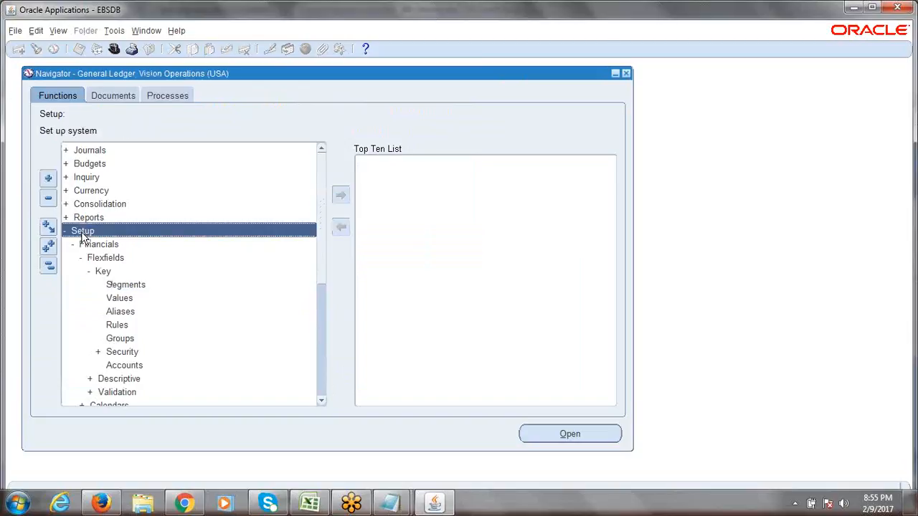
{"action": "double_click", "coordinate": [83, 234]}
{"action": "key", "text": "Return"}
{"action": "key", "text": "Return"}
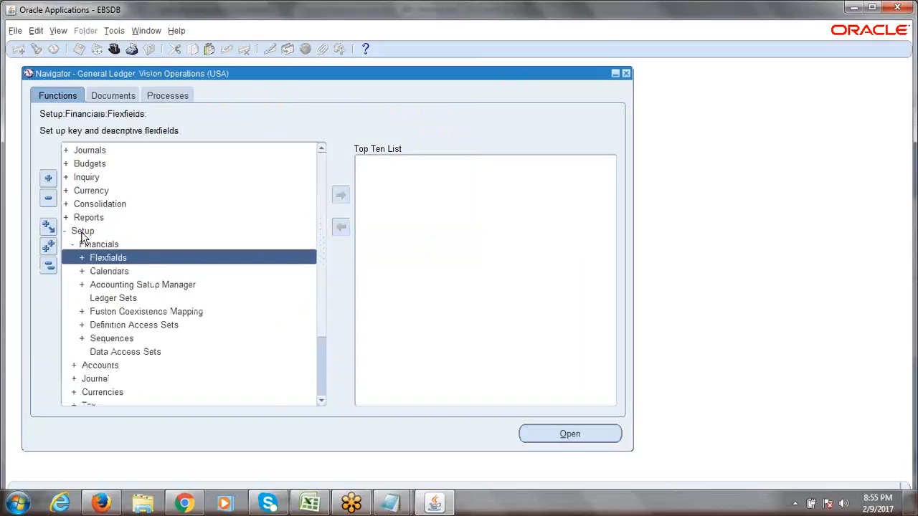
{"action": "key", "text": "Return"}
{"action": "key", "text": "Return"}
{"action": "key", "text": "Down"}
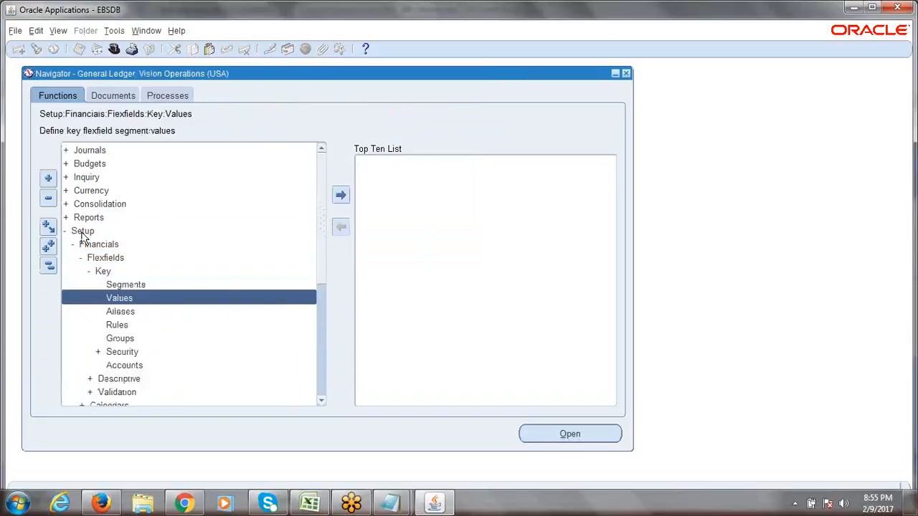
{"action": "key", "text": "Return"}
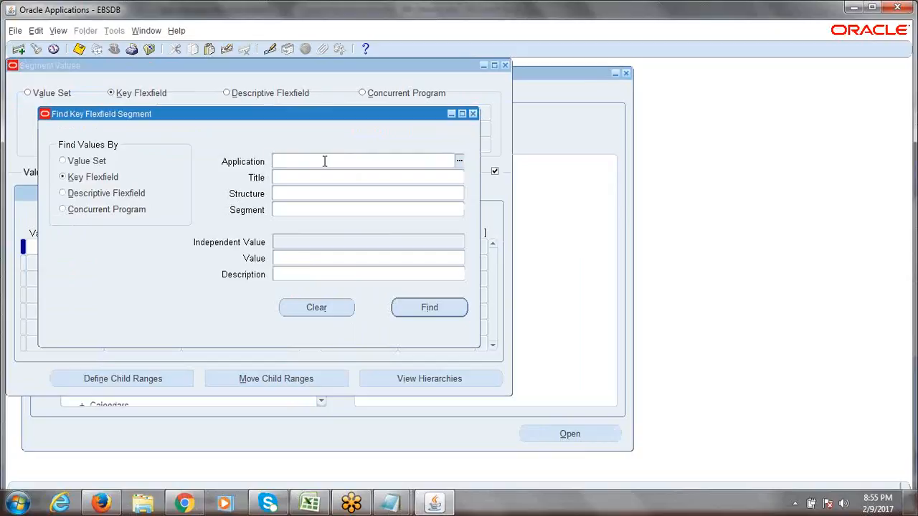
- Enter General Ledger, Accounting Flexfield, ERPTREE Accounting Flexfield and Company in the search fields
{"action": "type", "text": "gene"}
{"action": "key", "text": "Tab"}
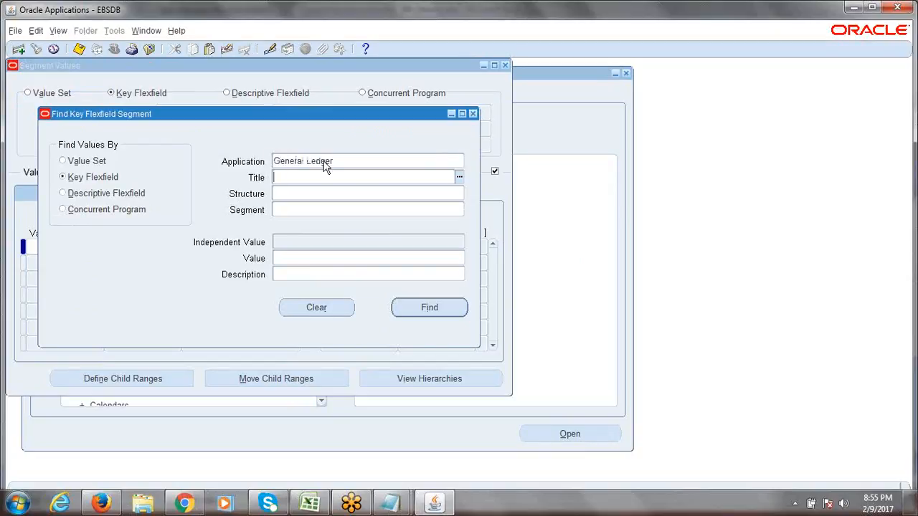
{"action": "type", "text": "acc"}
{"action": "key", "text": "Tab"}
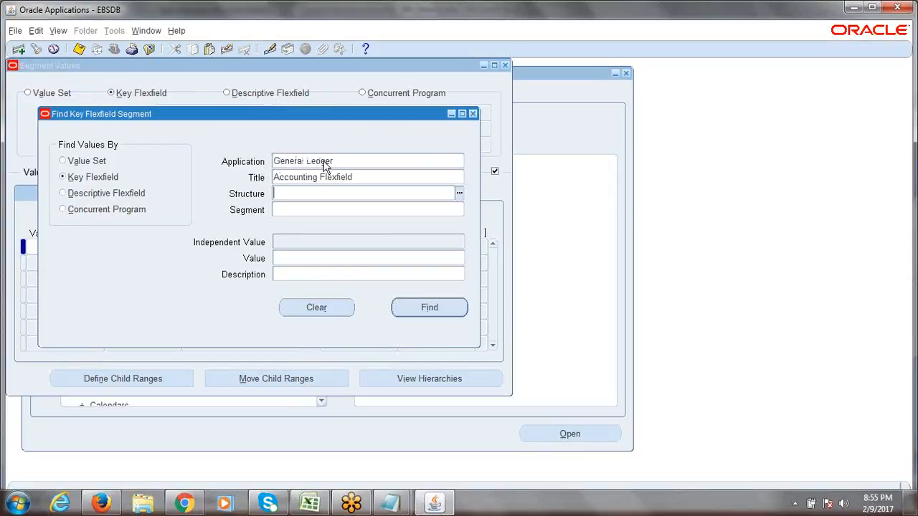
{"action": "type", "text": "erptree"}
{"action": "key", "text": "Tab"}
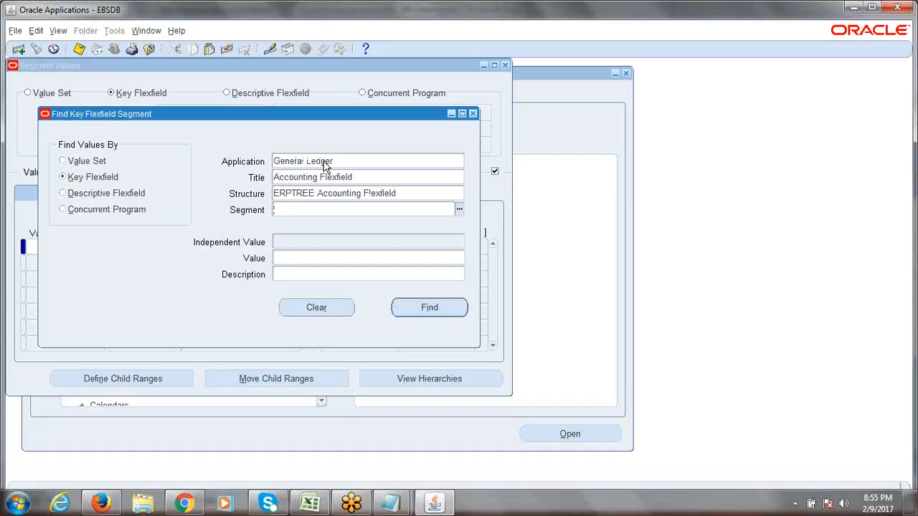
{"action": "type", "text": "com"}
{"action": "key", "text": "Tab"}
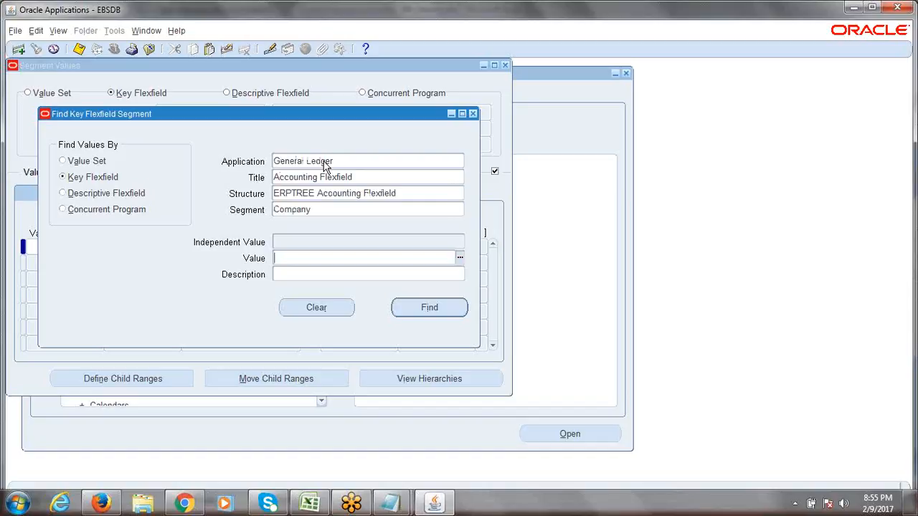
- Confirm Company from the segment list and find its segment values
{"action": "left_click", "coordinate": [354, 208]}
{"action": "left_click", "coordinate": [459, 209]}
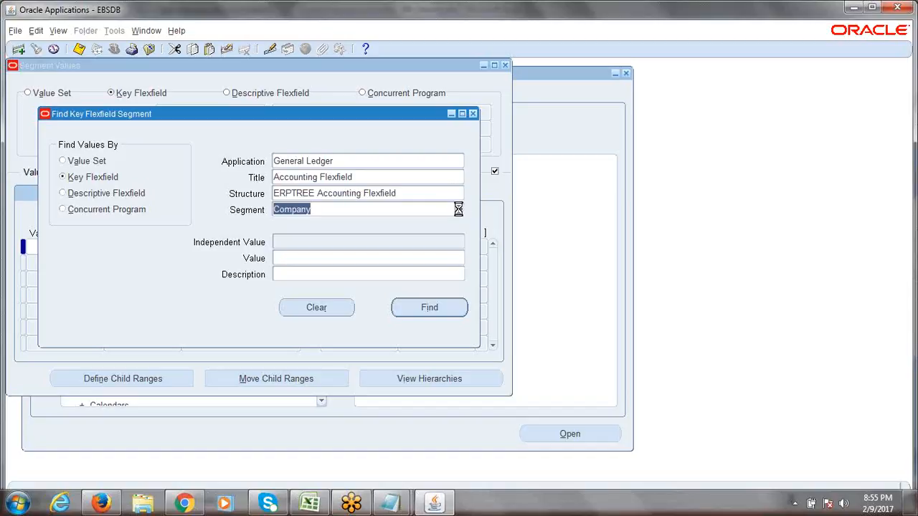
{"action": "left_click", "coordinate": [341, 305]}
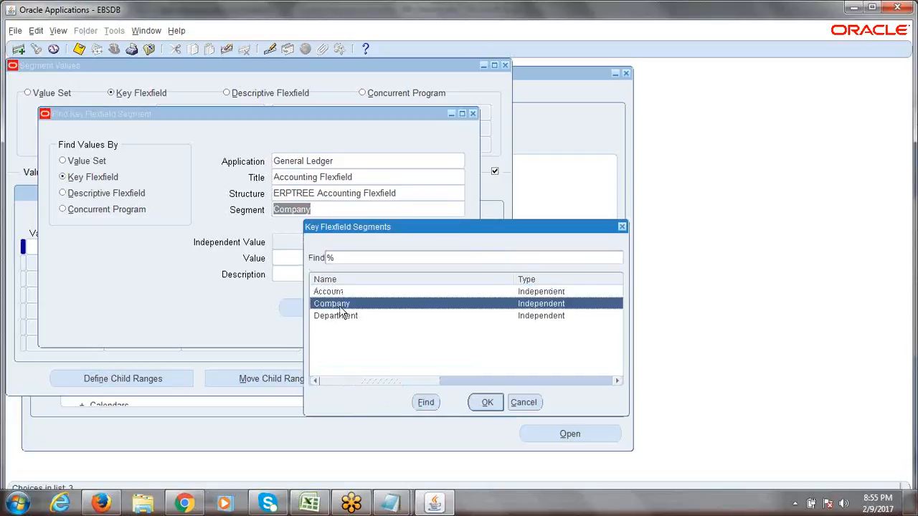
{"action": "left_click", "coordinate": [485, 404]}
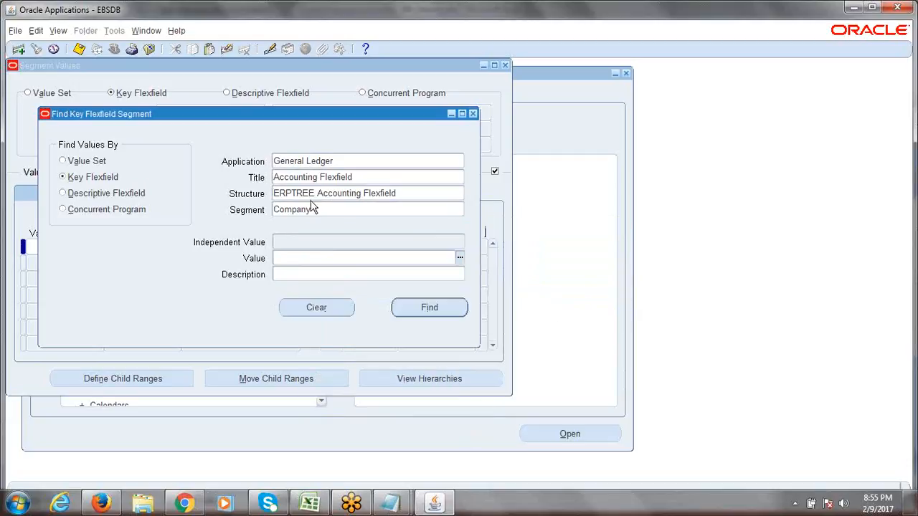
{"action": "left_click", "coordinate": [429, 311]}
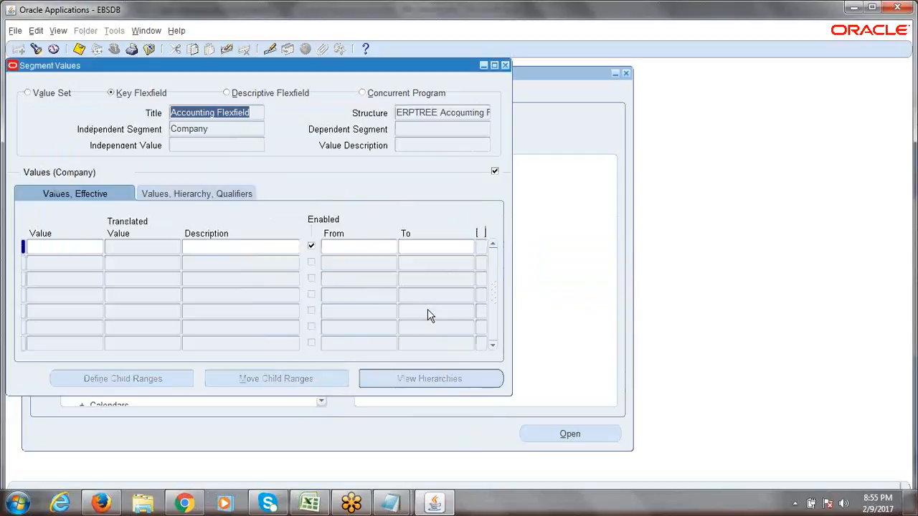
{"action": "left_click", "coordinate": [92, 248]}
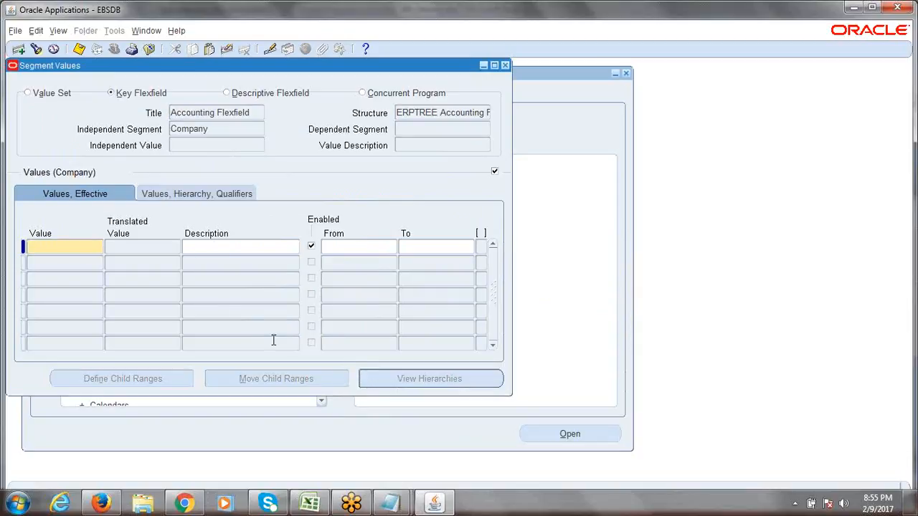
{"action": "double_click", "coordinate": [210, 130]}
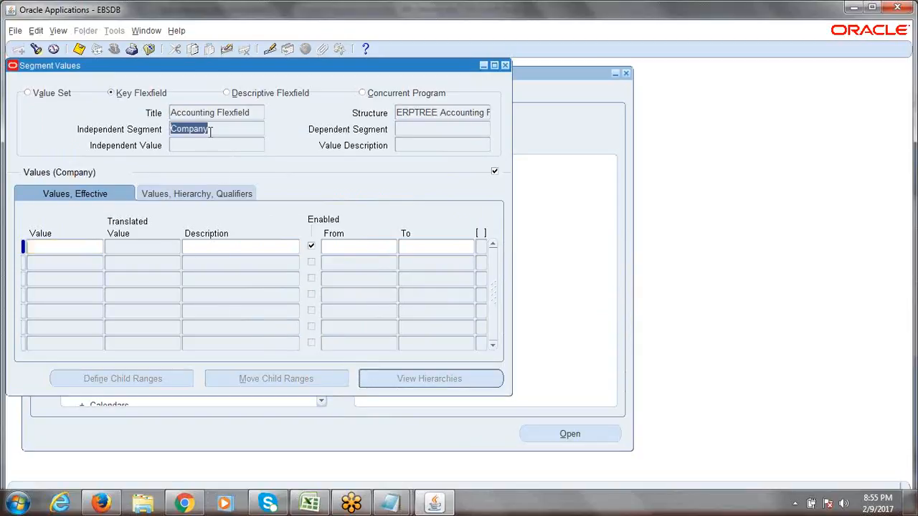
{"action": "left_click_drag", "start_coordinate": [210, 131], "coordinate": [169, 132]}
{"action": "left_click", "coordinate": [60, 247]}
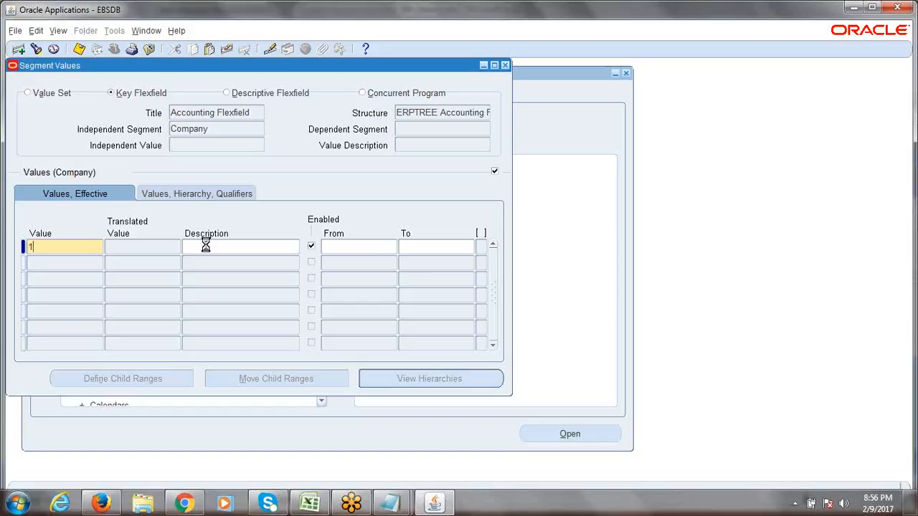
- Correct the first Company value from 0001 to 1000
{"action": "type", "text": "0001"}
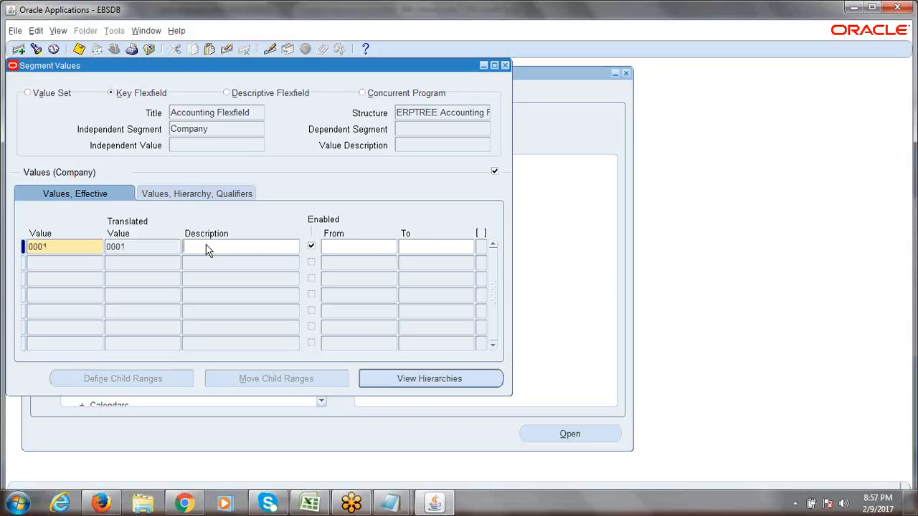
{"action": "left_click", "coordinate": [63, 245]}
{"action": "type", "text": "1000"}
{"action": "key", "text": "Tab"}
{"action": "double_click", "coordinate": [52, 248]}
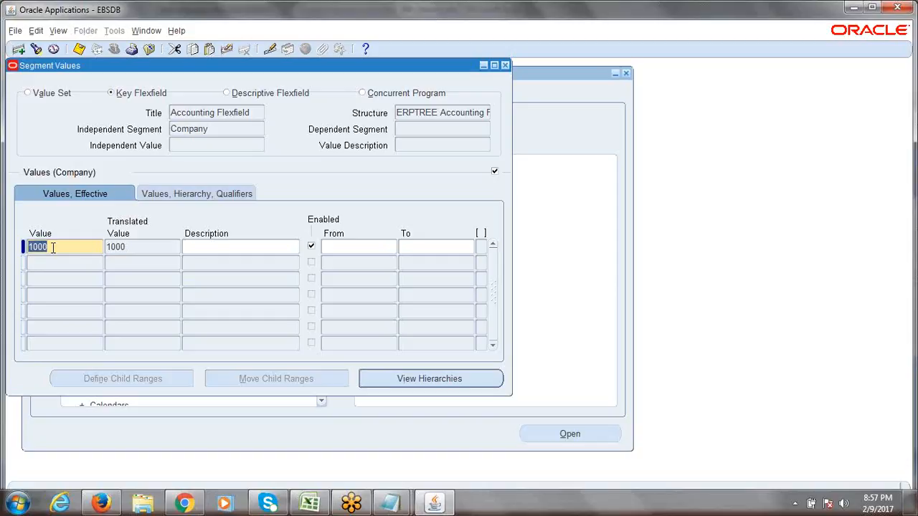
{"action": "left_click", "coordinate": [52, 248]}
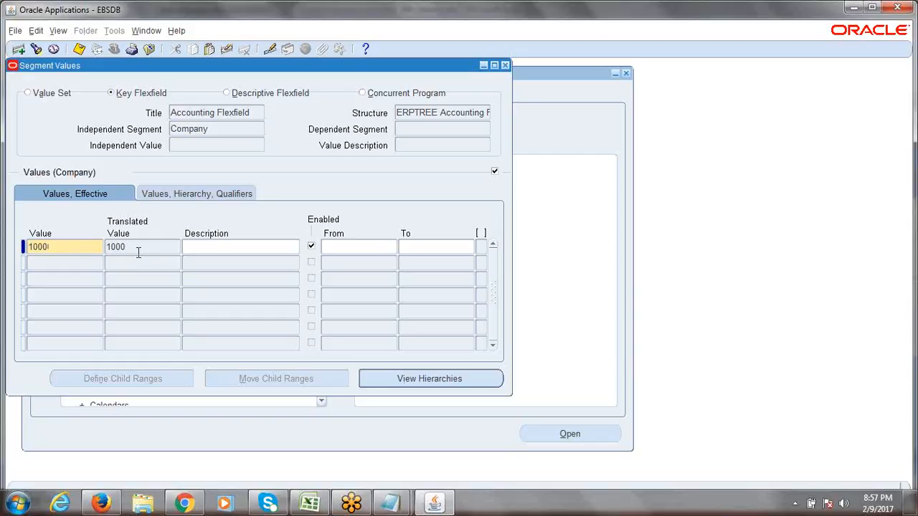
{"action": "left_click", "coordinate": [198, 250]}
- Describe value 1000 as 'ERPTREE.COM Consulting Services' and review the text
{"action": "type", "text": "ERPTREE.COM"}
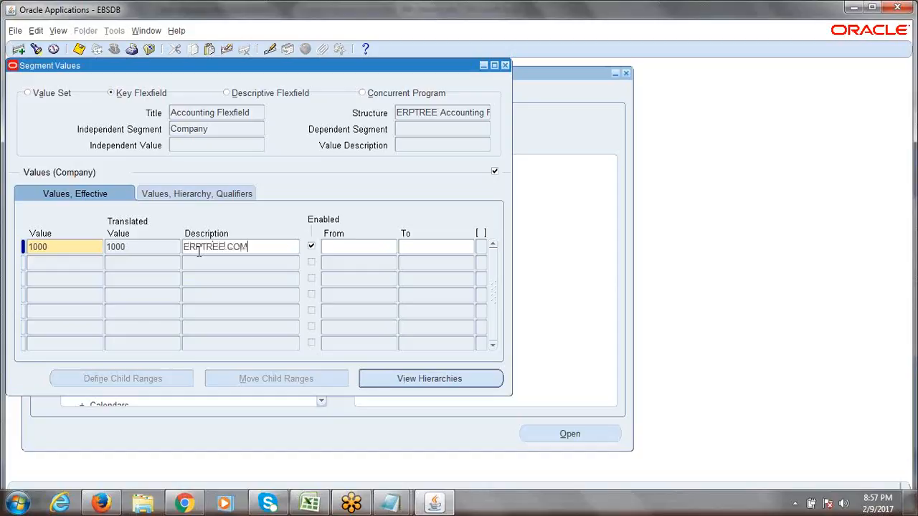
{"action": "type", "text": " Consulting Services"}
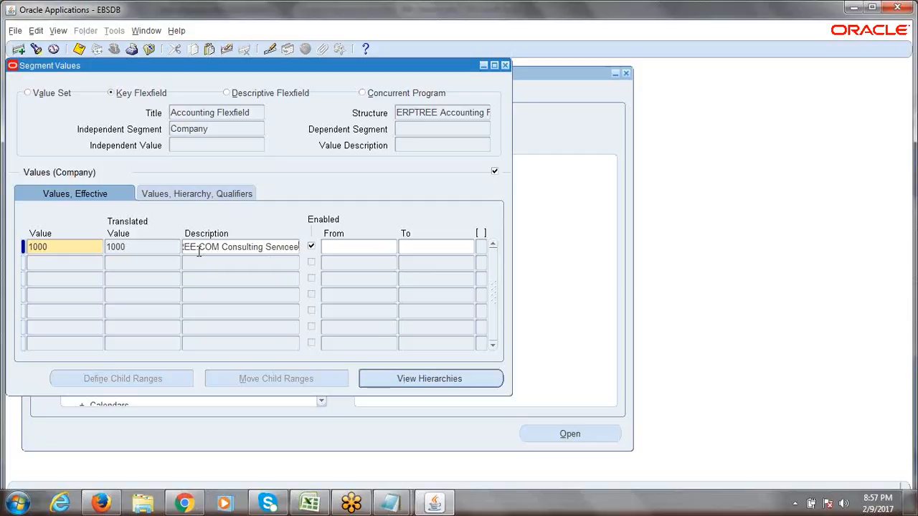
{"action": "key", "text": "Tab"}
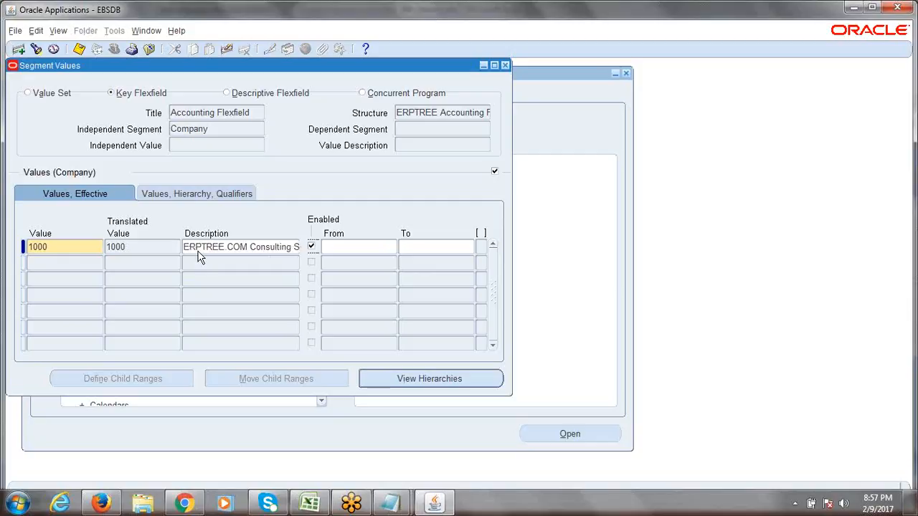
{"action": "left_click", "coordinate": [204, 251]}
{"action": "left_click_drag", "start_coordinate": [184, 248], "coordinate": [309, 246]}
{"action": "left_click", "coordinate": [239, 250]}
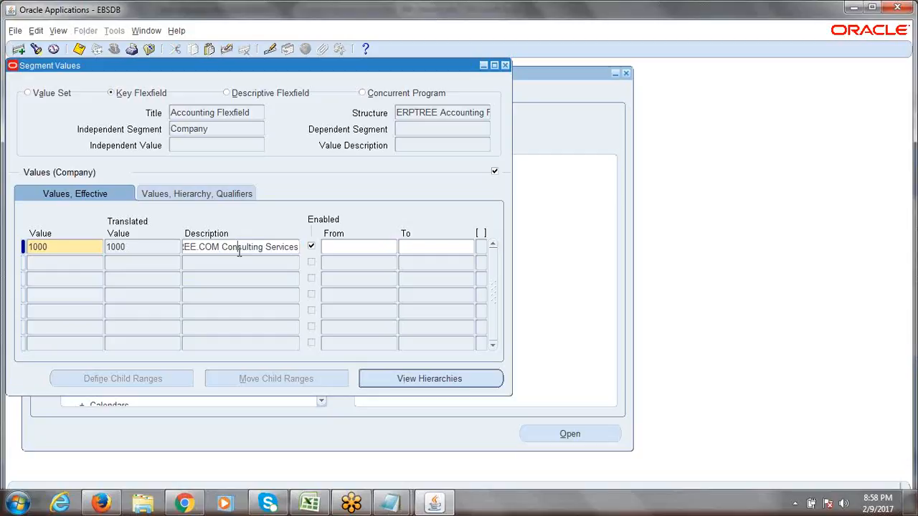
{"action": "double_click", "coordinate": [211, 130]}
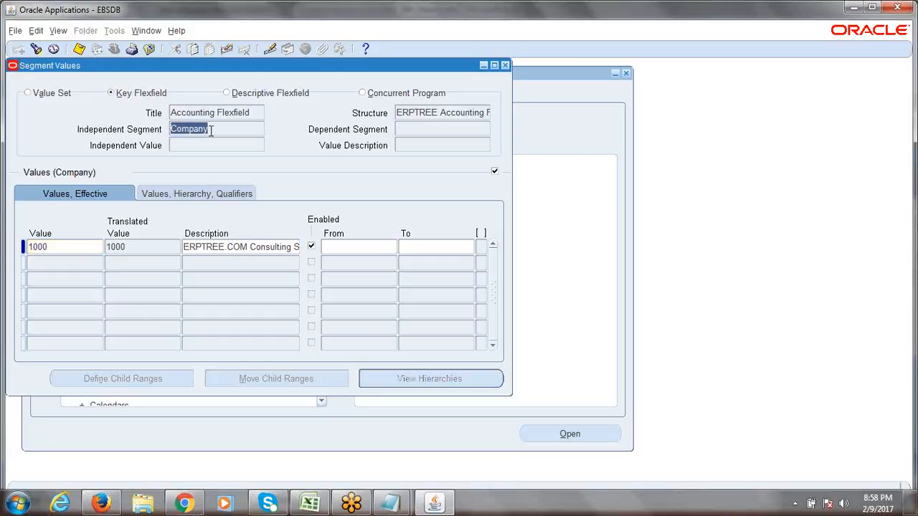
{"action": "left_click_drag", "start_coordinate": [211, 129], "coordinate": [172, 130]}
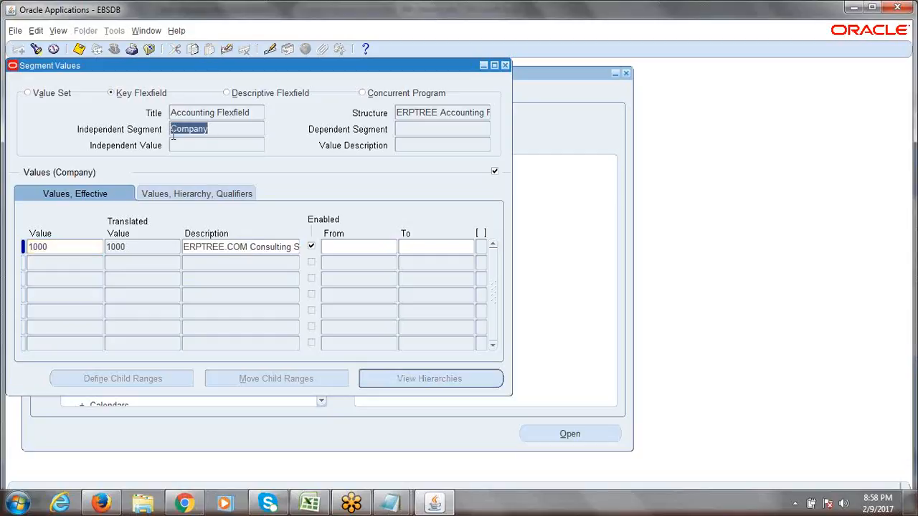
{"action": "left_click", "coordinate": [67, 246]}
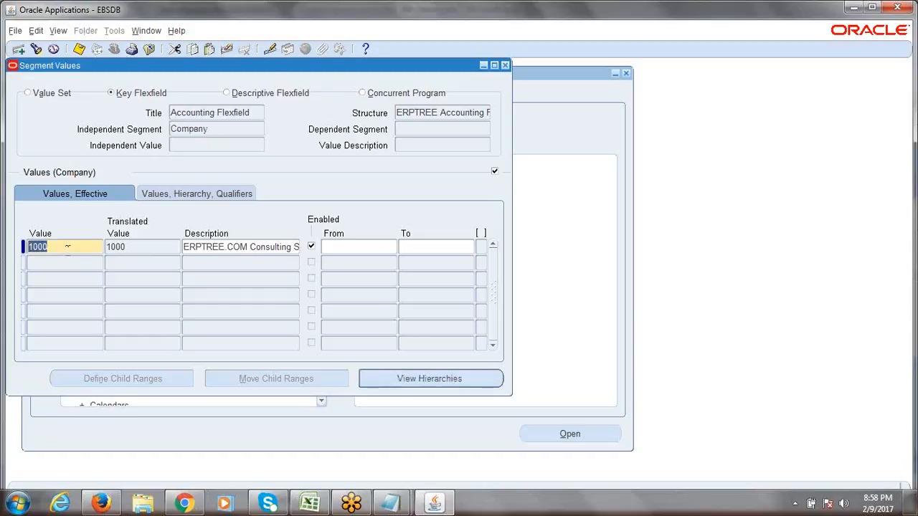
{"action": "left_click", "coordinate": [222, 125]}
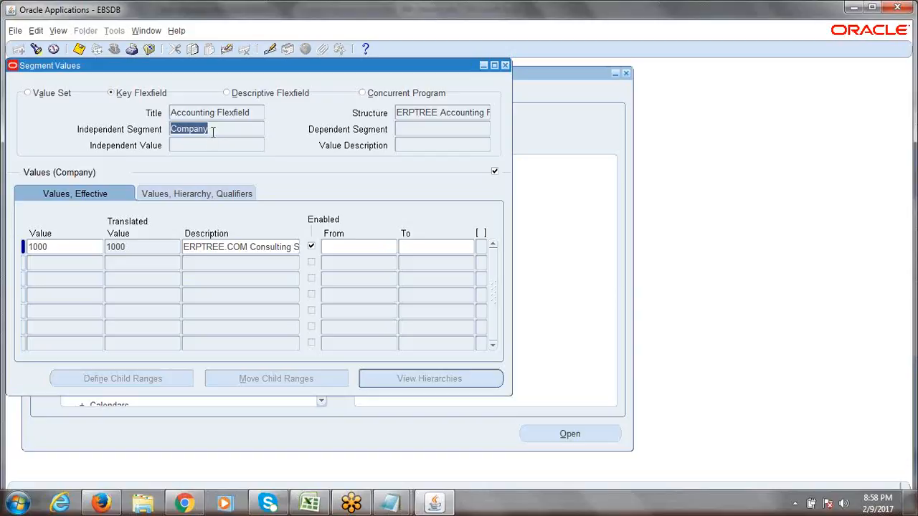
{"action": "left_click", "coordinate": [73, 248]}
{"action": "left_click", "coordinate": [73, 247]}
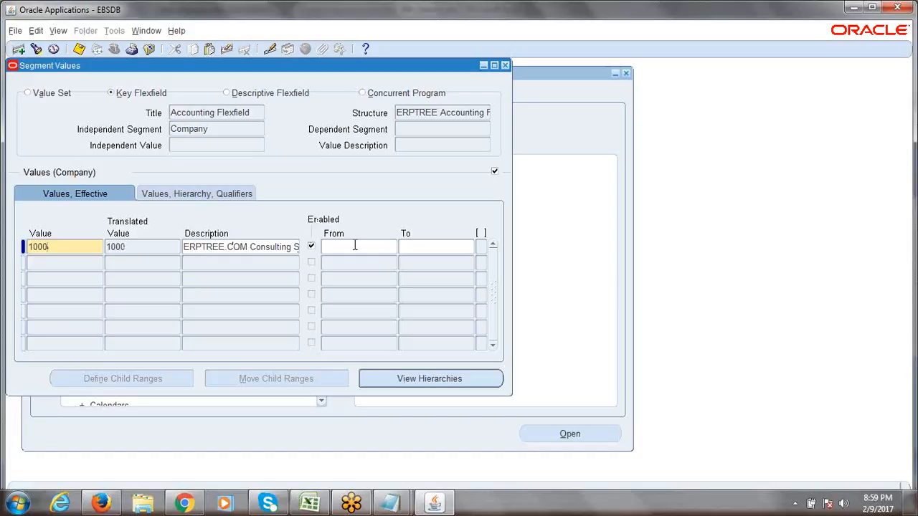
{"action": "double_click", "coordinate": [57, 247]}
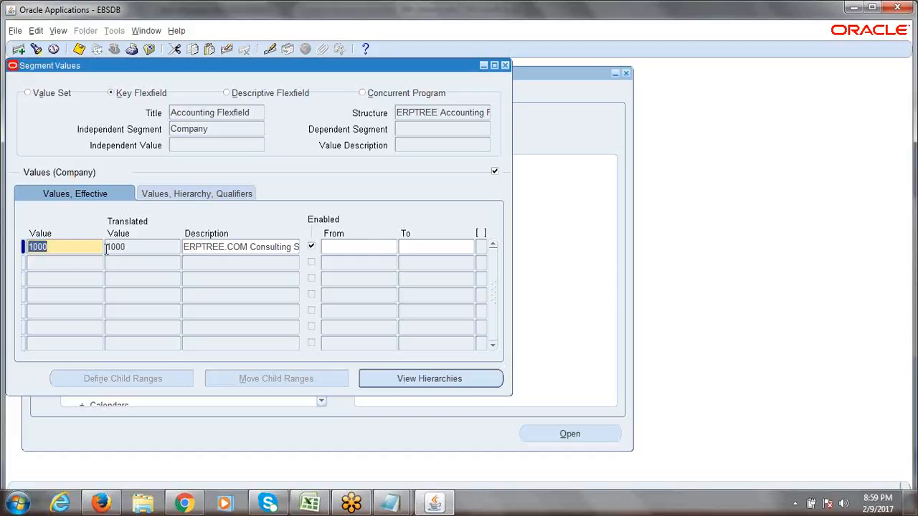
{"action": "left_click", "coordinate": [242, 246]}
{"action": "triple_click", "coordinate": [243, 246]}
{"action": "left_click", "coordinate": [242, 247]}
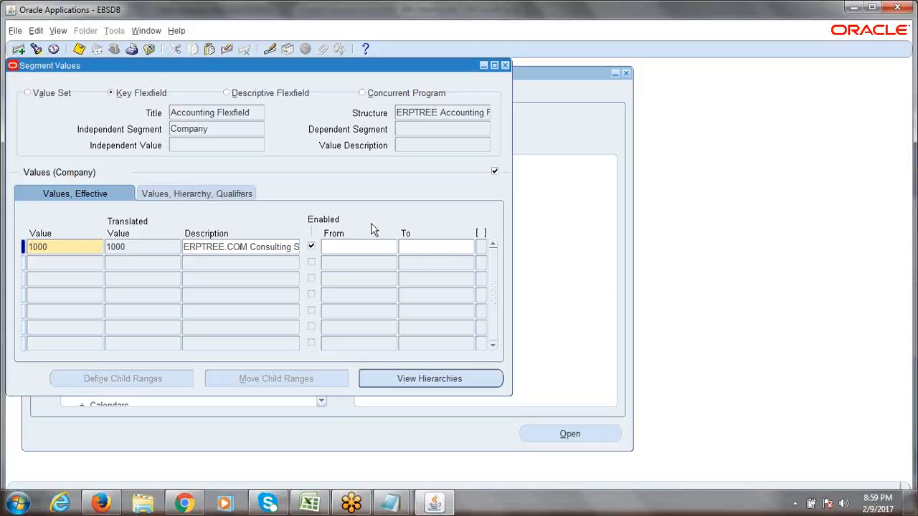
- Open the Segment Qualifiers for value 1000 from the hierarchy and qualifiers view
{"action": "left_click", "coordinate": [186, 200]}
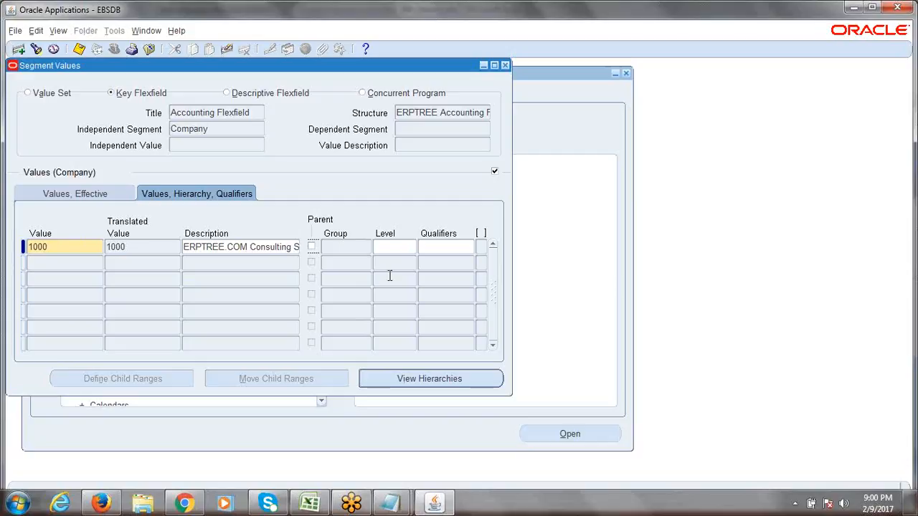
{"action": "left_click", "coordinate": [453, 248]}
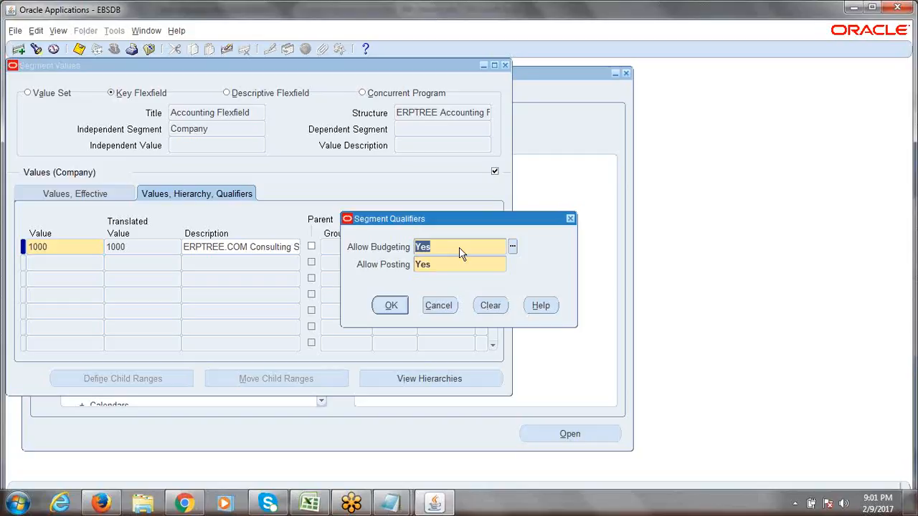
- Keep Allow Budgeting and Allow Posting at Yes for value 1000 and accept the qualifiers
{"action": "left_click", "coordinate": [512, 246]}
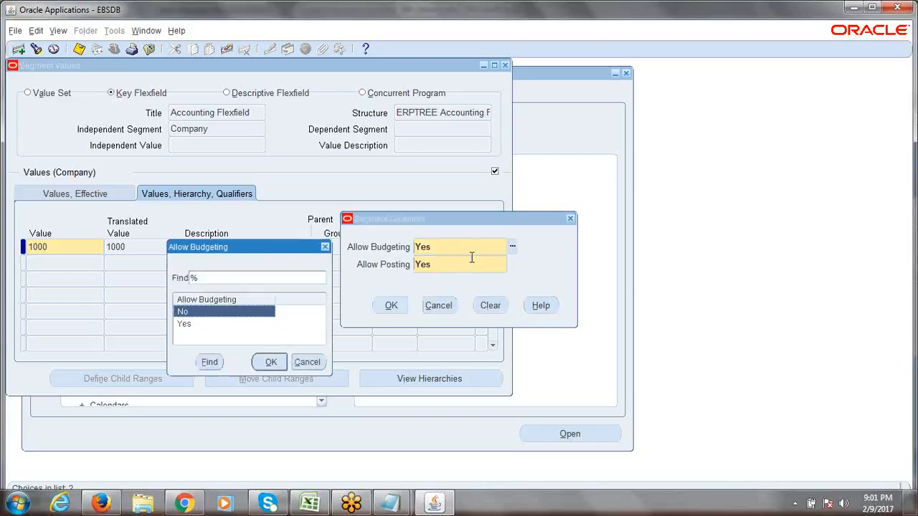
{"action": "left_click", "coordinate": [325, 247]}
{"action": "left_click", "coordinate": [466, 264]}
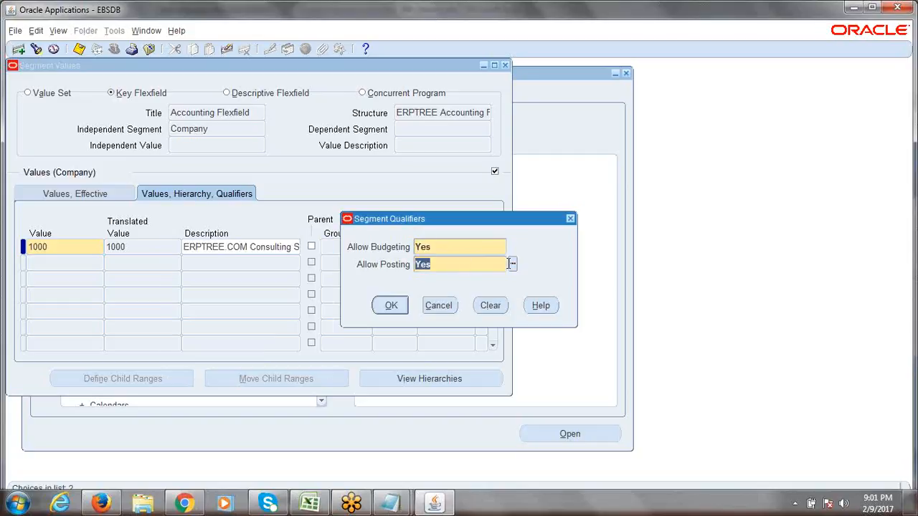
{"action": "left_click", "coordinate": [513, 263]}
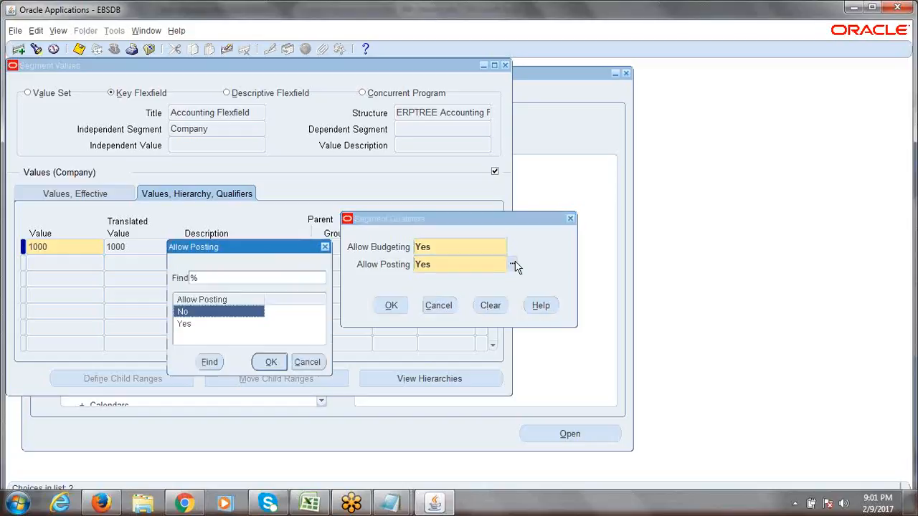
{"action": "left_click", "coordinate": [308, 363]}
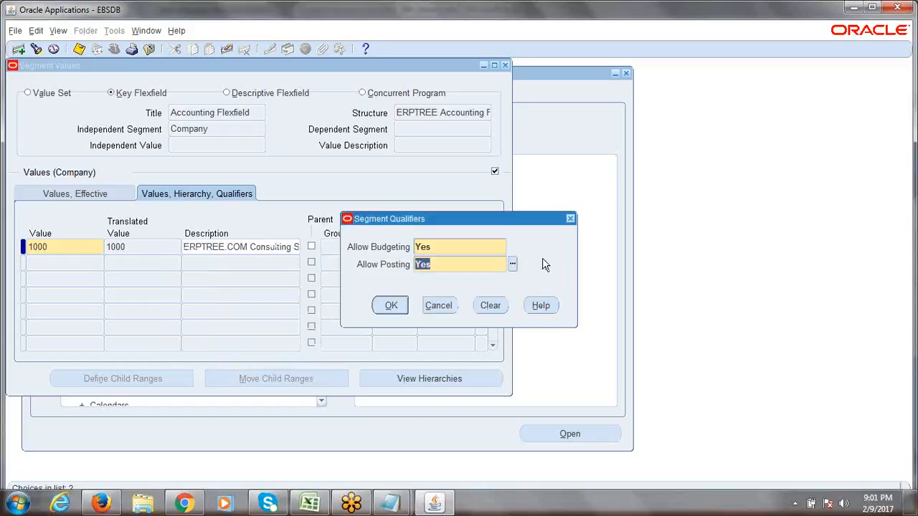
{"action": "left_click", "coordinate": [442, 249]}
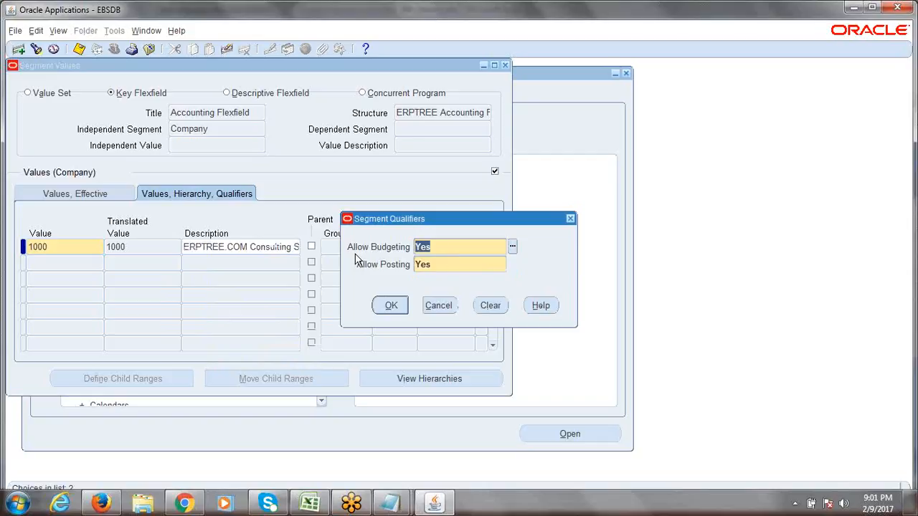
{"action": "left_click", "coordinate": [441, 264]}
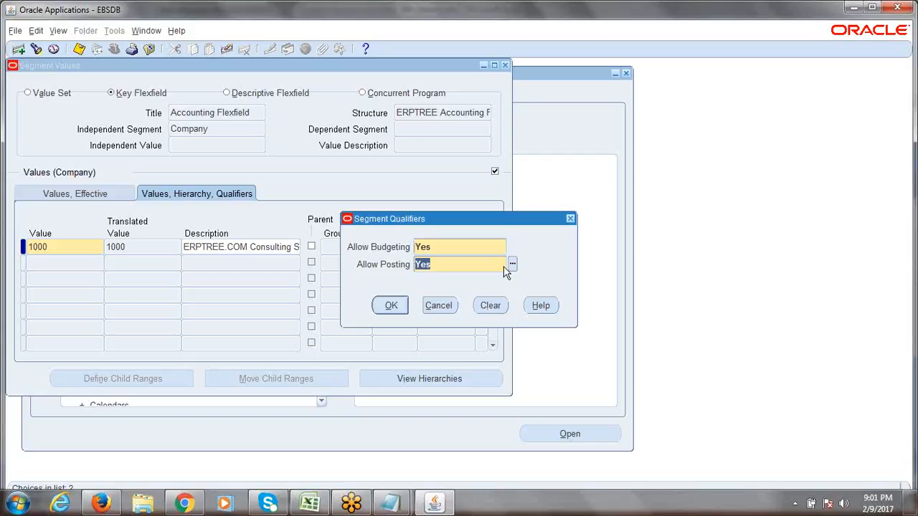
{"action": "left_click", "coordinate": [439, 267]}
{"action": "left_click", "coordinate": [392, 306]}
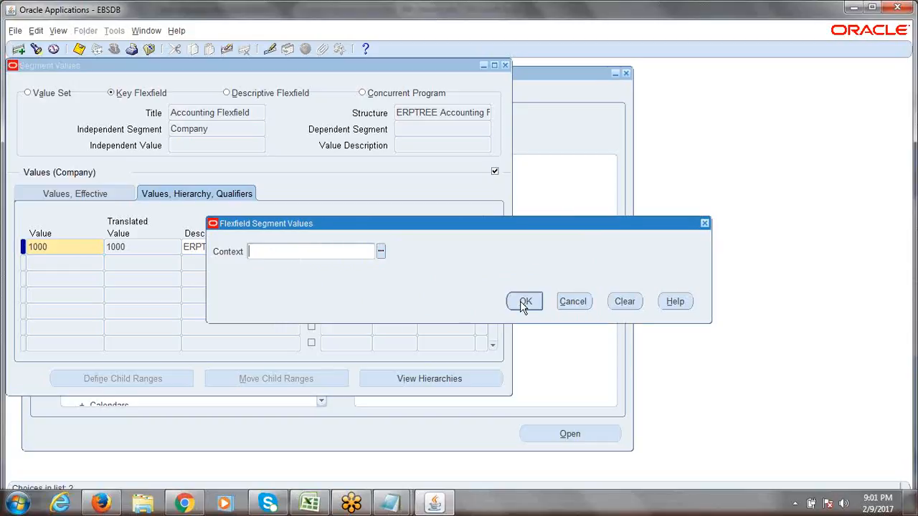
{"action": "left_click", "coordinate": [525, 301]}
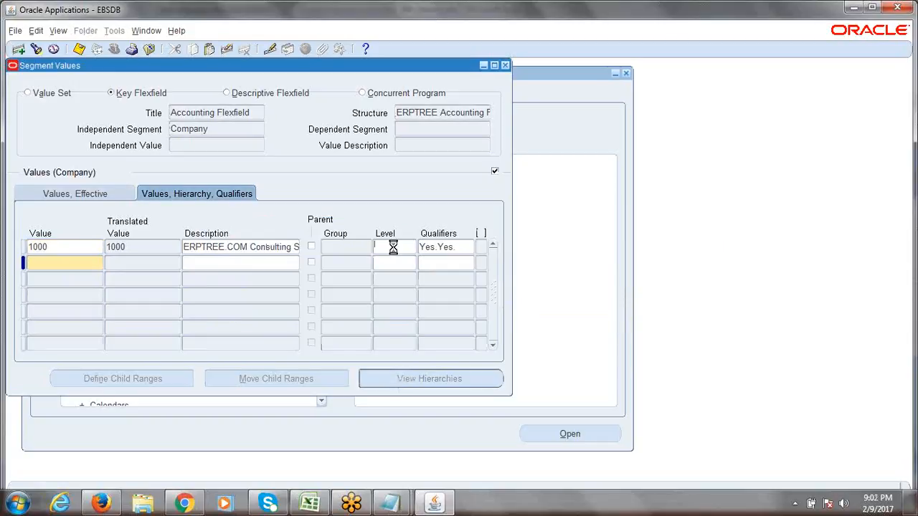
- Add value 2000 described as 'ERPTREE.COM Software Development'
{"action": "left_click", "coordinate": [395, 247]}
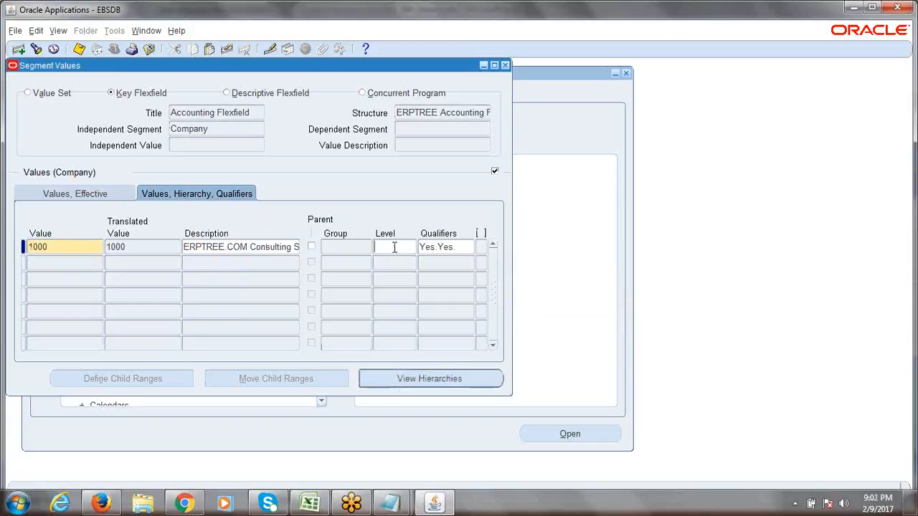
{"action": "left_click", "coordinate": [60, 263]}
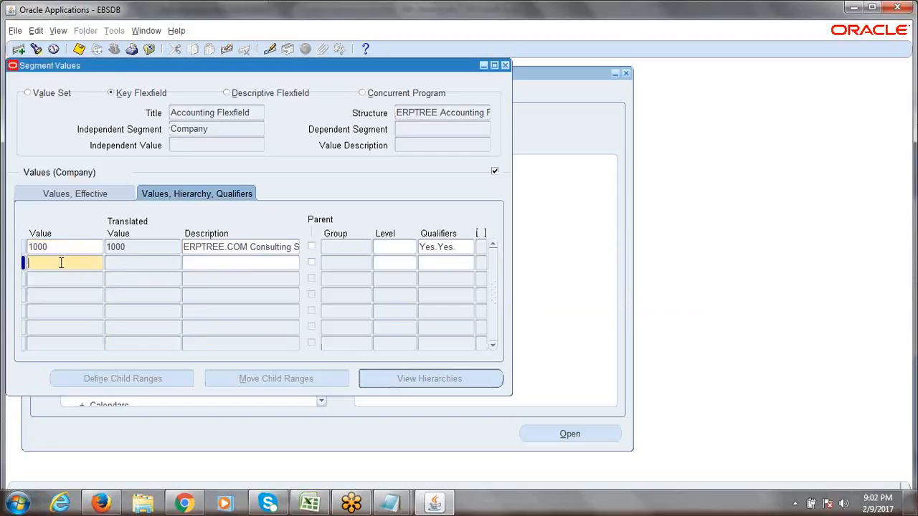
{"action": "type", "text": "2000"}
{"action": "key", "text": "Tab"}
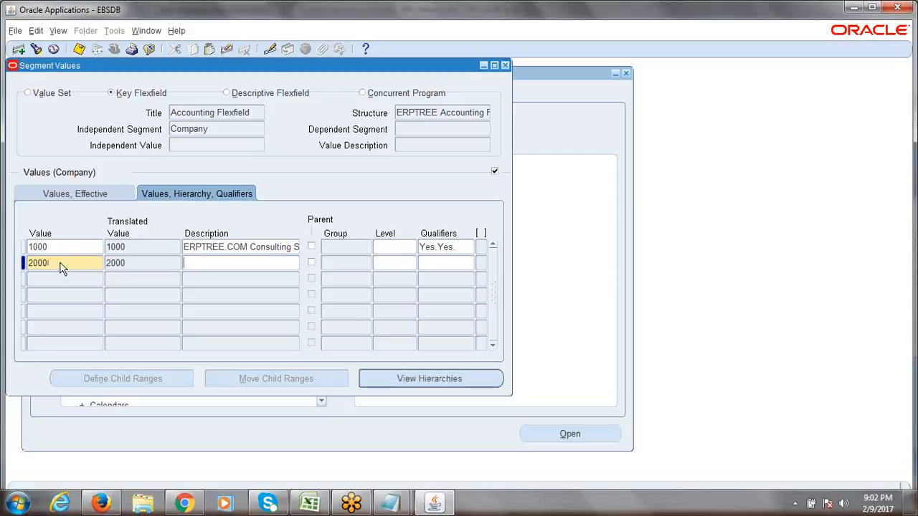
{"action": "type", "text": "ERPTREE.COM"}
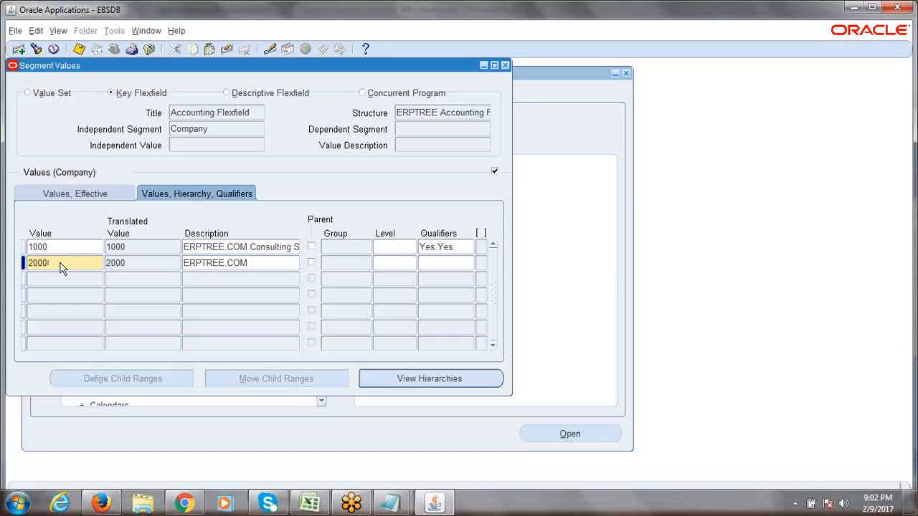
{"action": "type", "text": " Software Development"}
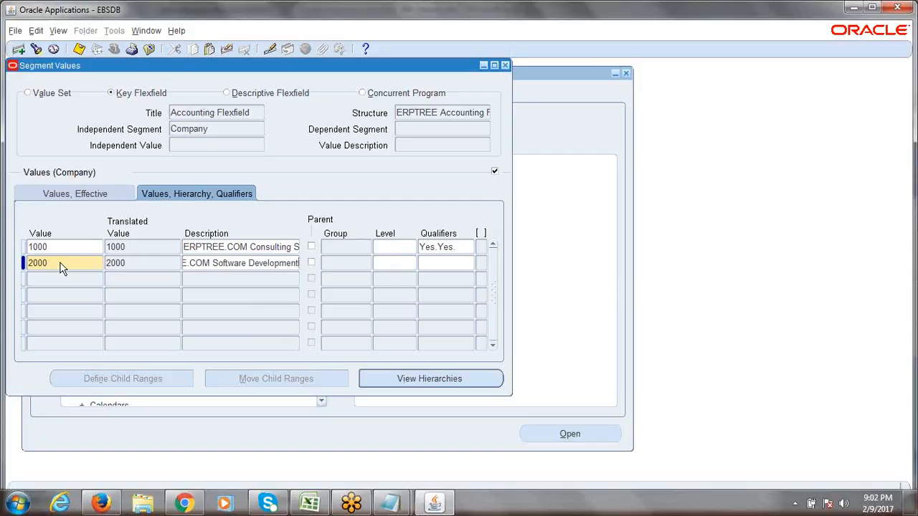
{"action": "key", "text": "Tab"}
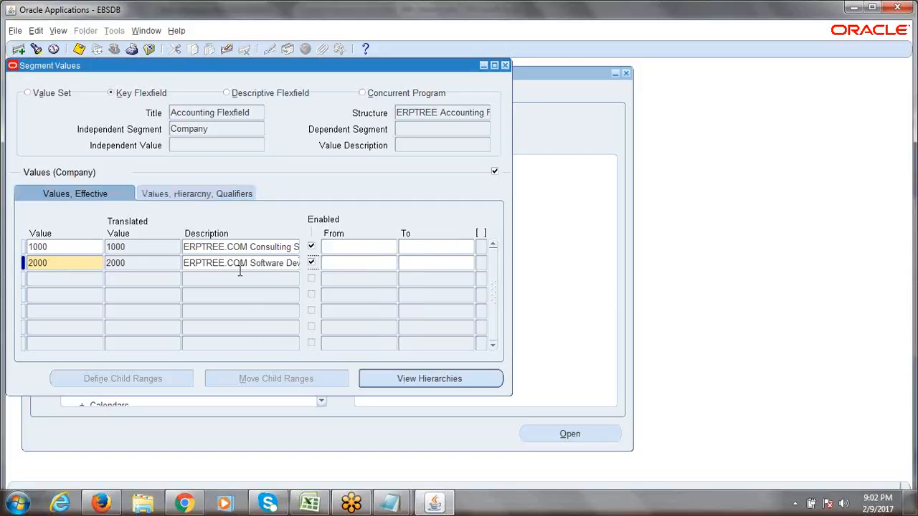
- Accept Yes/Yes qualifiers for value 2000
{"action": "left_click", "coordinate": [213, 195]}
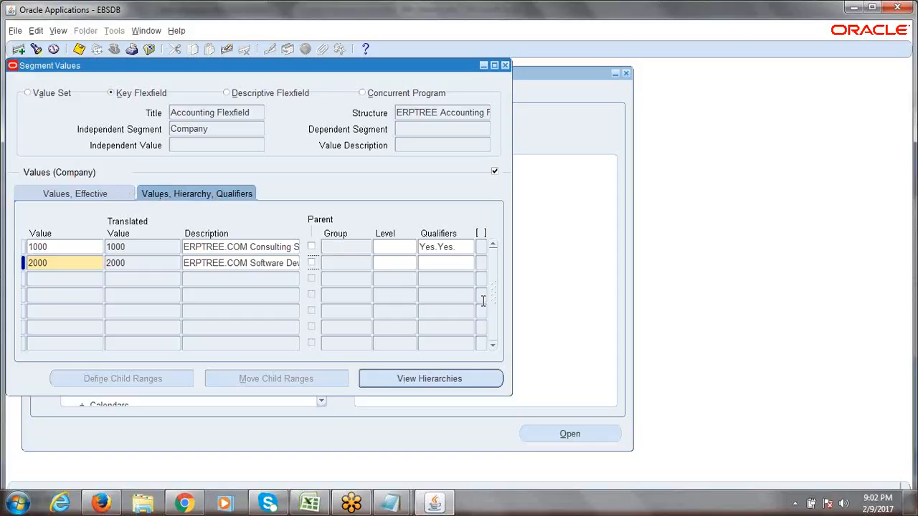
{"action": "left_click", "coordinate": [447, 263]}
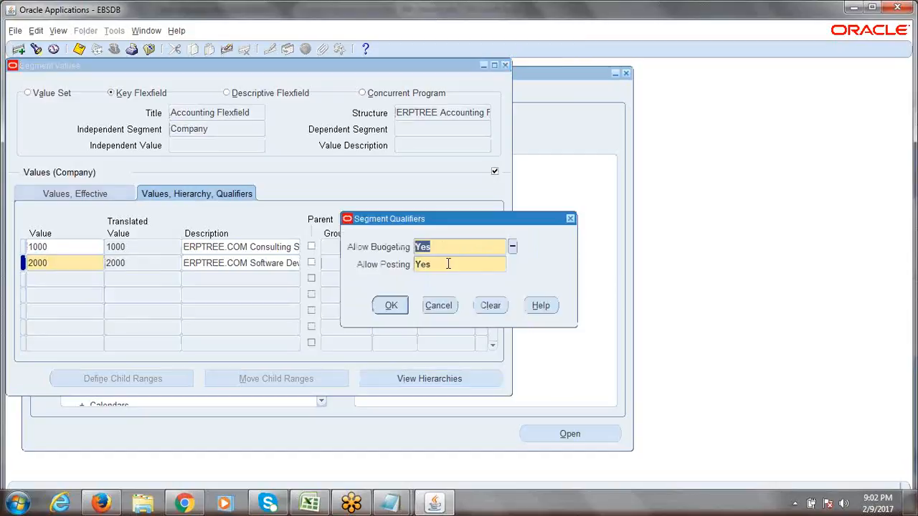
{"action": "left_click", "coordinate": [393, 306]}
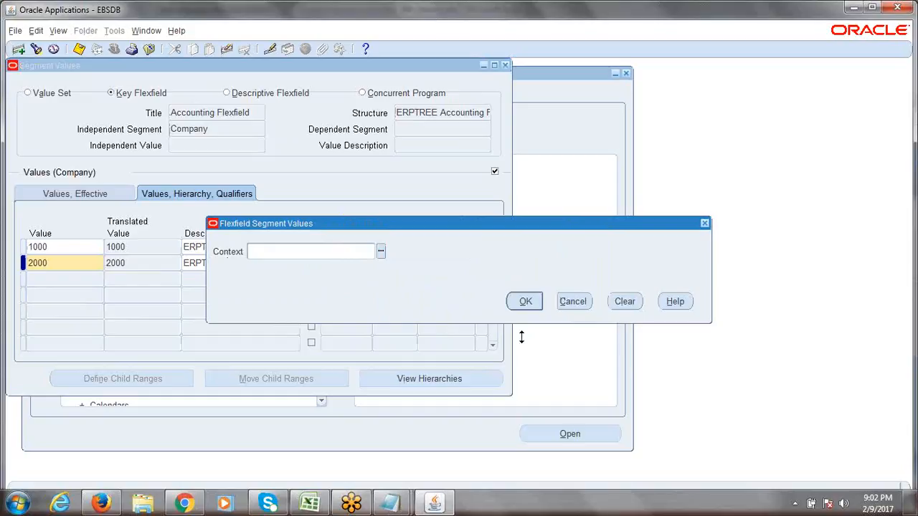
{"action": "left_click", "coordinate": [525, 302]}
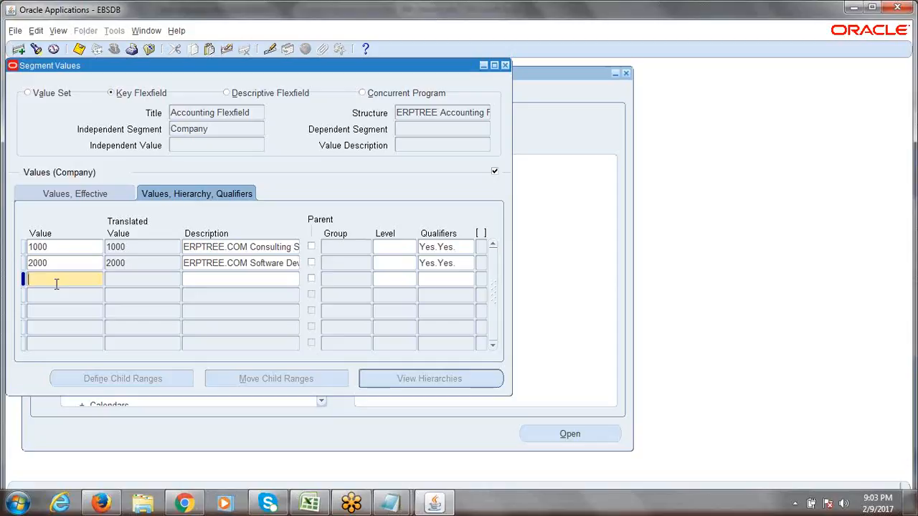
- Add value 3000 described as 'ERPTREE.COM BPO Services'
{"action": "type", "text": "3000"}
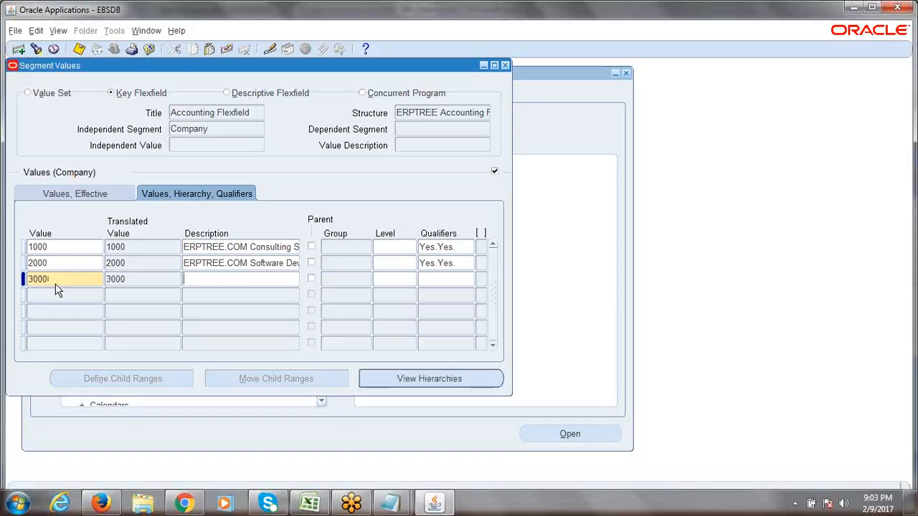
{"action": "type", "text": "ERPTREE.COM BPO SERV"}
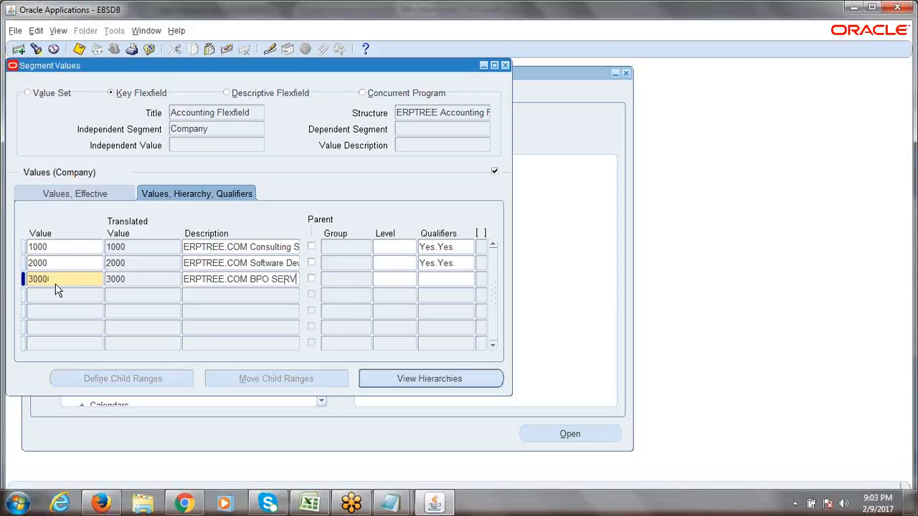
{"action": "key", "text": "BackSpace"}
{"action": "key", "text": "BackSpace"}
{"action": "key", "text": "BackSpace"}
{"action": "type", "text": "ervices"}
{"action": "type", "text": "s"}
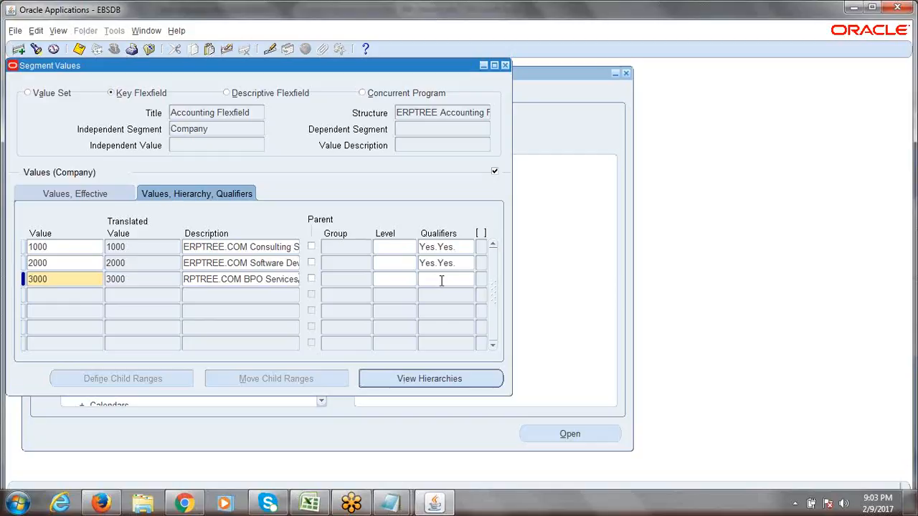
- Accept Yes/Yes qualifiers for value 3000 and save all three Company values
{"action": "left_click", "coordinate": [431, 281]}
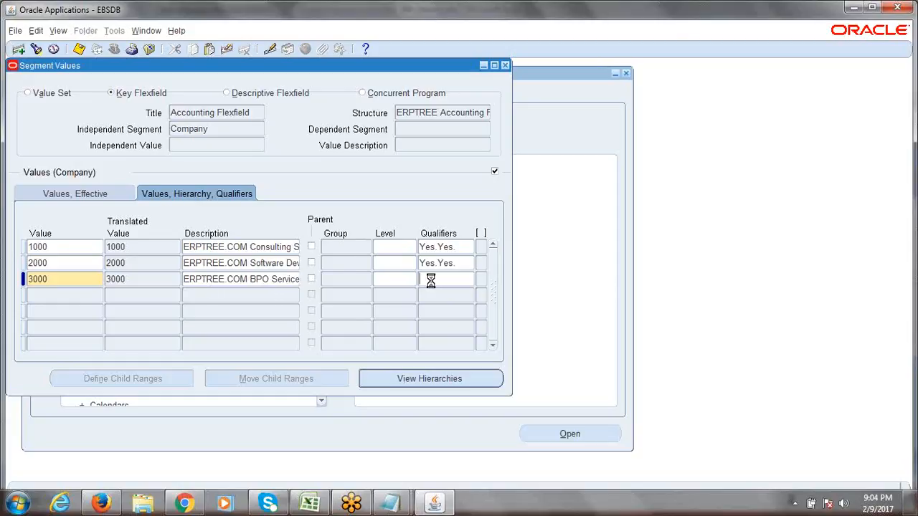
{"action": "left_click", "coordinate": [388, 305]}
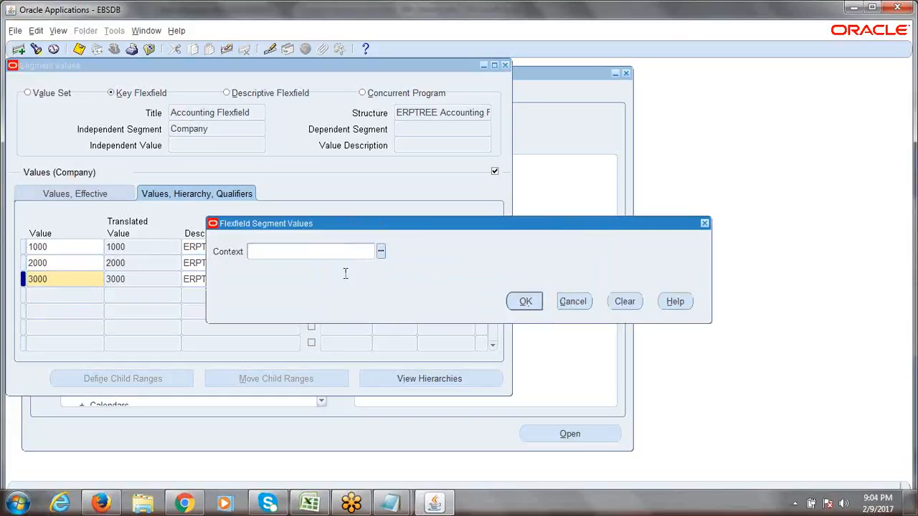
{"action": "left_click", "coordinate": [525, 302]}
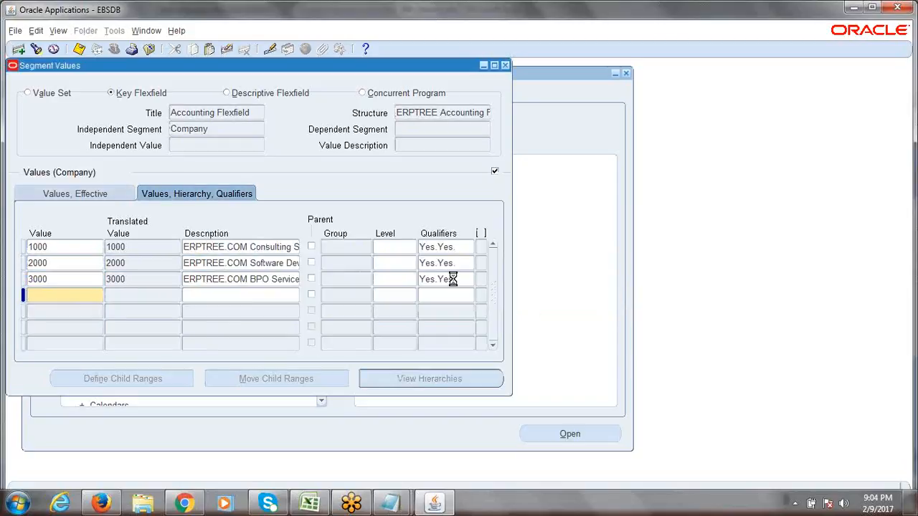
{"action": "left_click", "coordinate": [452, 280]}
{"action": "left_click", "coordinate": [438, 304]}
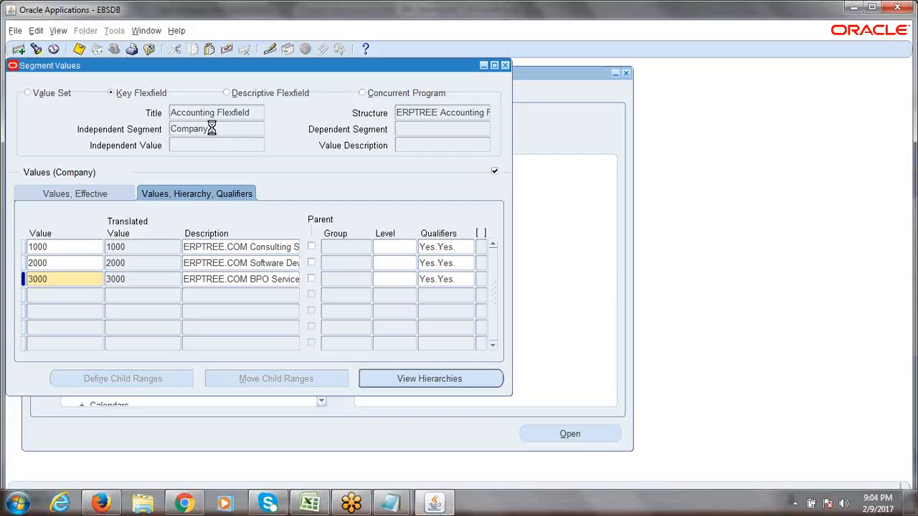
{"action": "key", "text": "ctrl+s"}
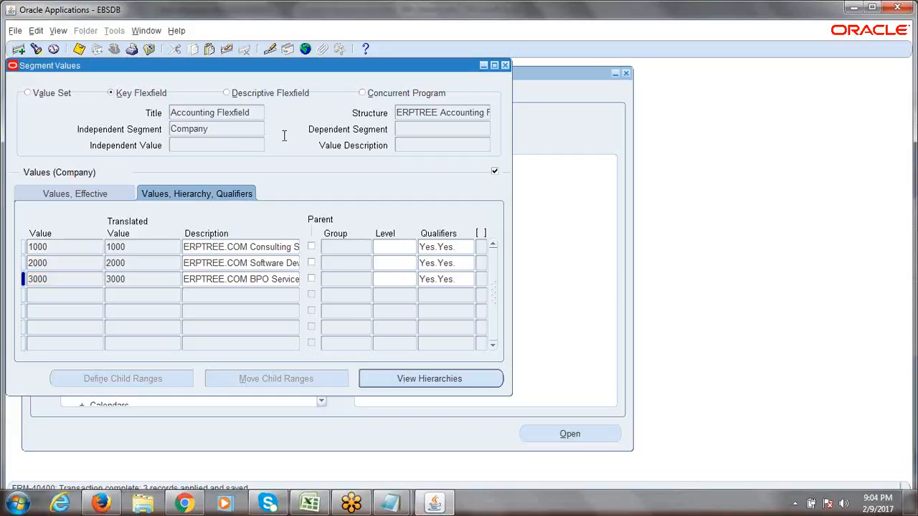
- Close the Segment Values form and dismiss the hierarchy compile note
{"action": "left_click", "coordinate": [505, 66]}
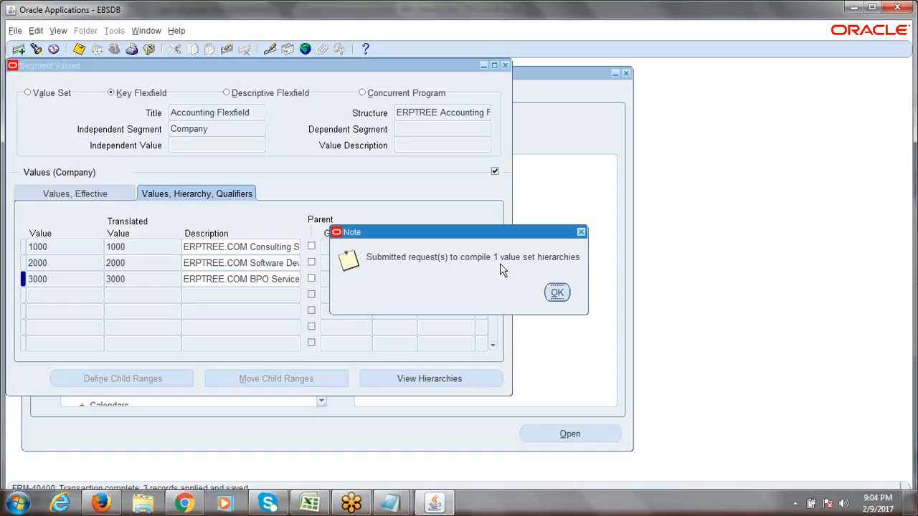
{"action": "left_click", "coordinate": [556, 294]}
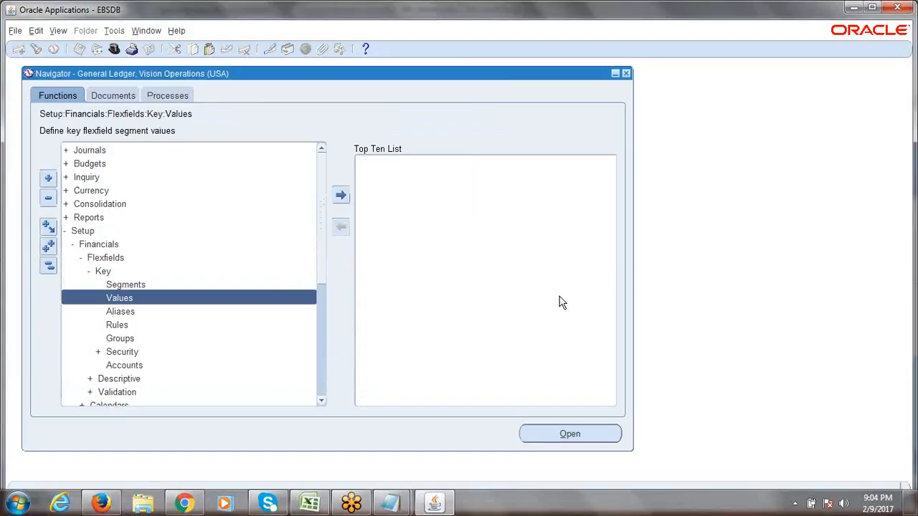
{"action": "key", "text": "alt+v"}
{"action": "key", "text": "r"}
{"action": "key", "text": "alt+i"}
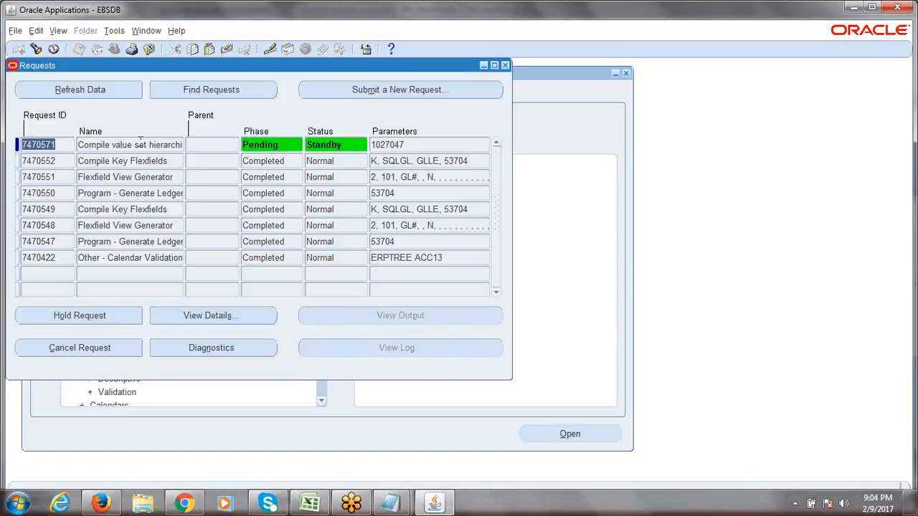
{"action": "left_click_drag", "start_coordinate": [61, 66], "coordinate": [94, 77]}
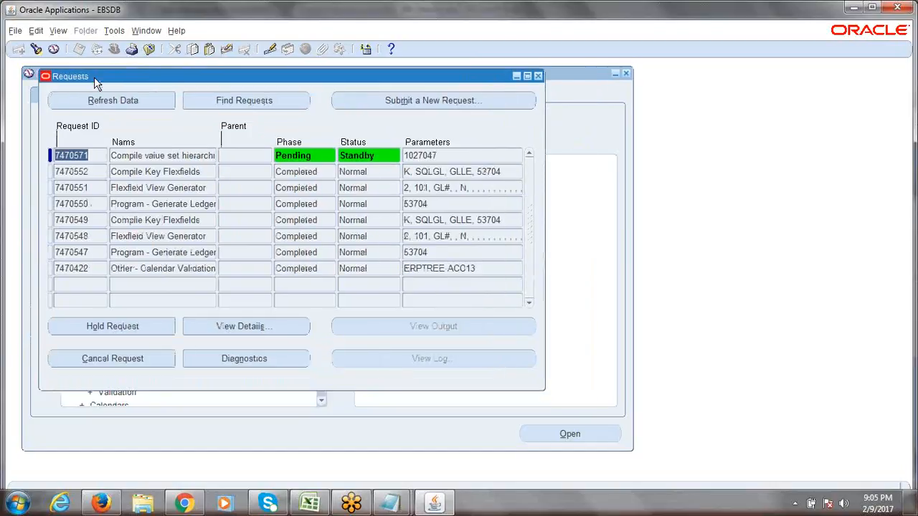
{"action": "left_click", "coordinate": [106, 99]}
{"action": "left_click", "coordinate": [107, 101]}
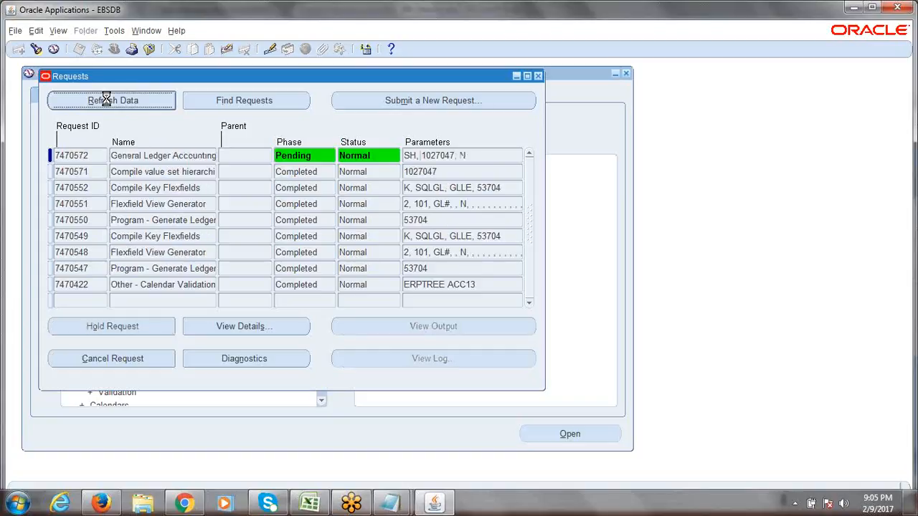
{"action": "left_click", "coordinate": [106, 100]}
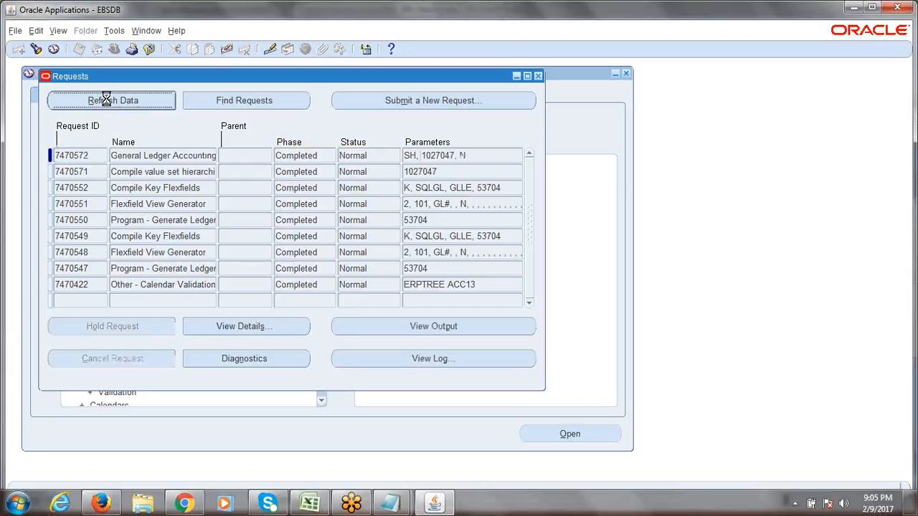
{"action": "left_click", "coordinate": [538, 76]}
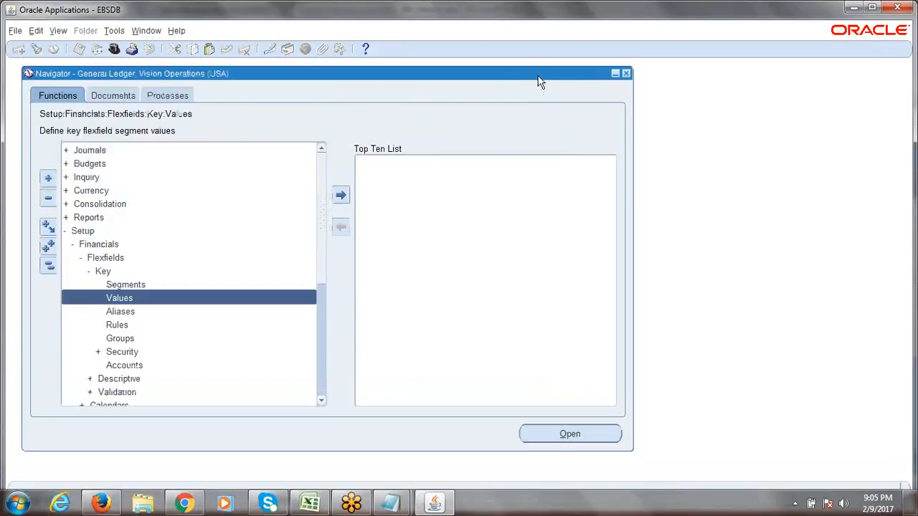
- Reopen Key Values and enter General Ledger, Accounting Flexfield, ERPTREE Accounting Flexfield and Company
{"action": "double_click", "coordinate": [136, 300]}
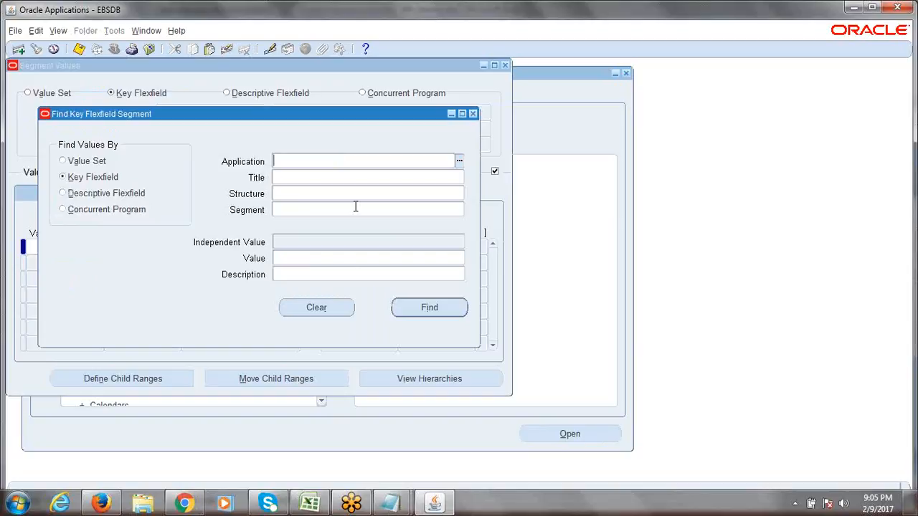
{"action": "type", "text": "gen"}
{"action": "key", "text": "Tab"}
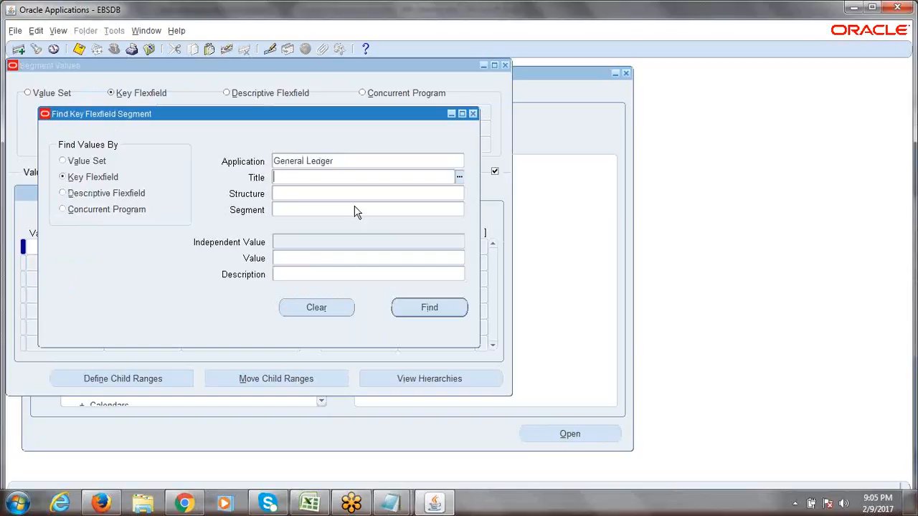
{"action": "type", "text": "acc"}
{"action": "key", "text": "Tab"}
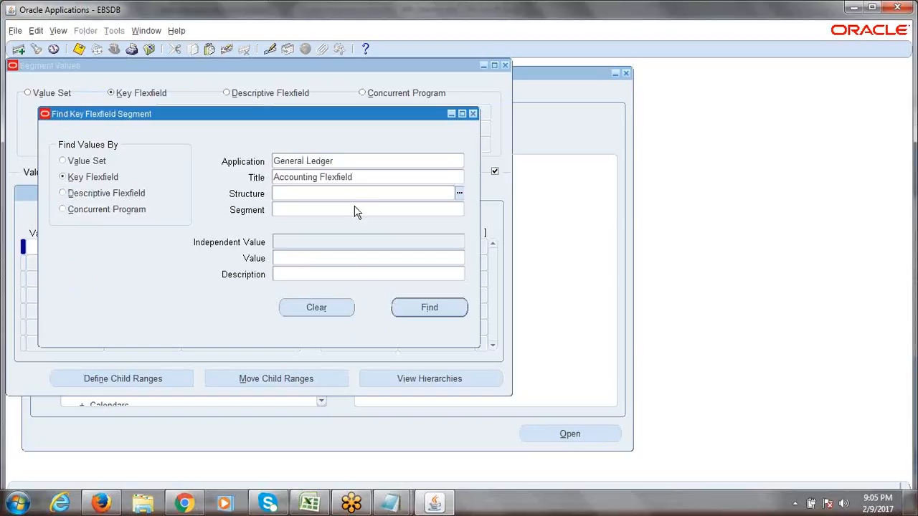
{"action": "type", "text": "erptr"}
{"action": "key", "text": "Tab"}
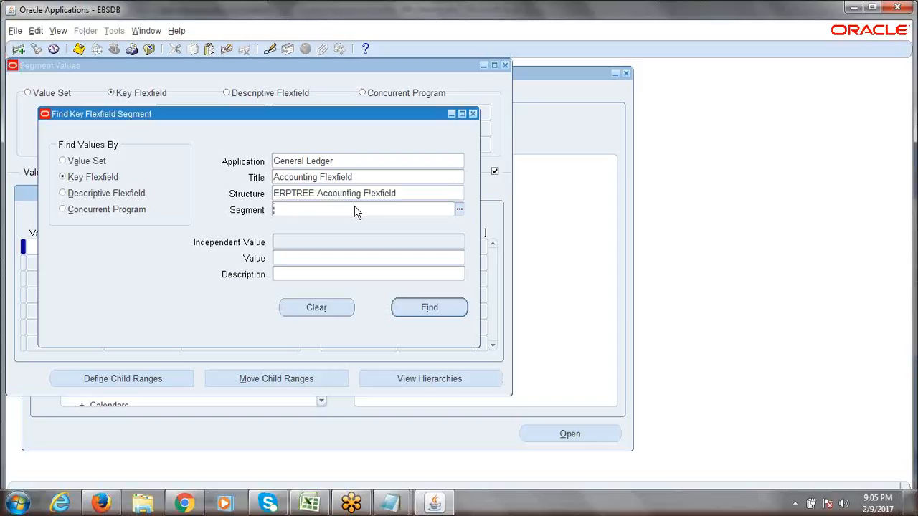
{"action": "type", "text": "com"}
{"action": "key", "text": "Tab"}
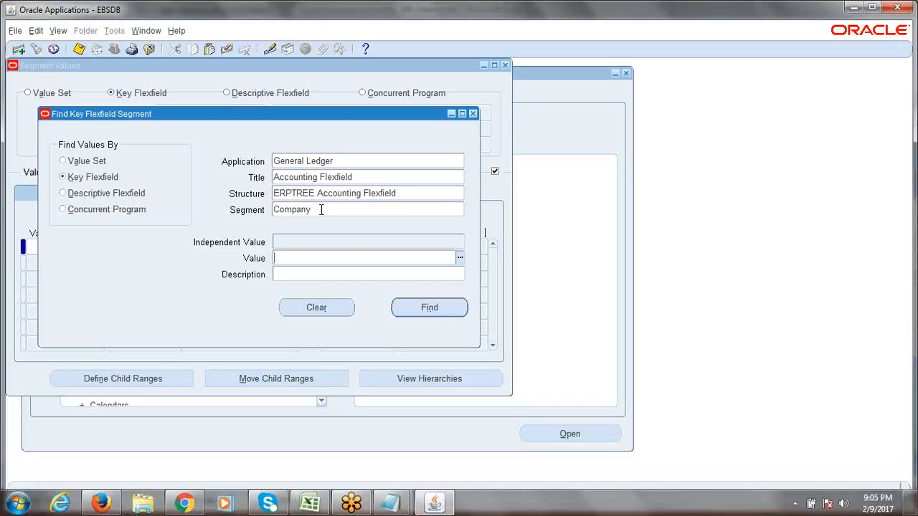
- Review the search entries and switch the Find dialog to search by Value Set
{"action": "left_click", "coordinate": [322, 209]}
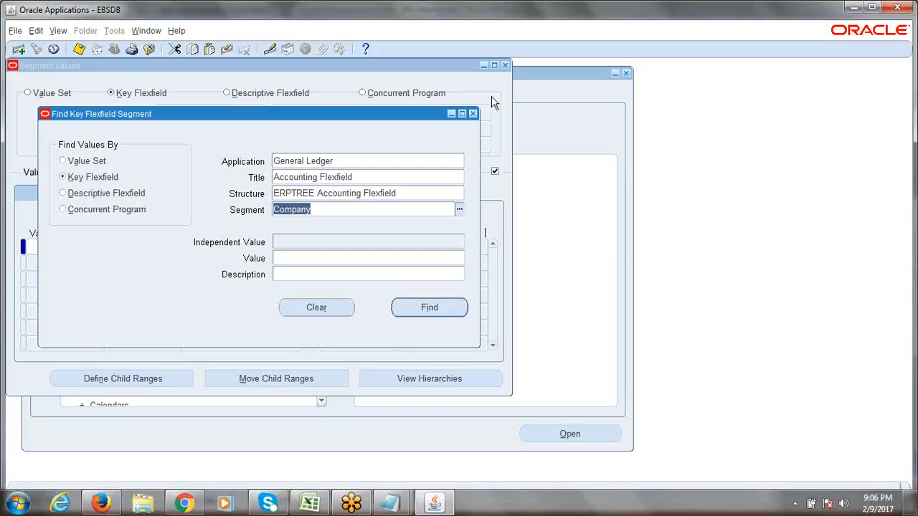
{"action": "left_click", "coordinate": [334, 160]}
{"action": "left_click", "coordinate": [367, 178]}
{"action": "left_click", "coordinate": [359, 191]}
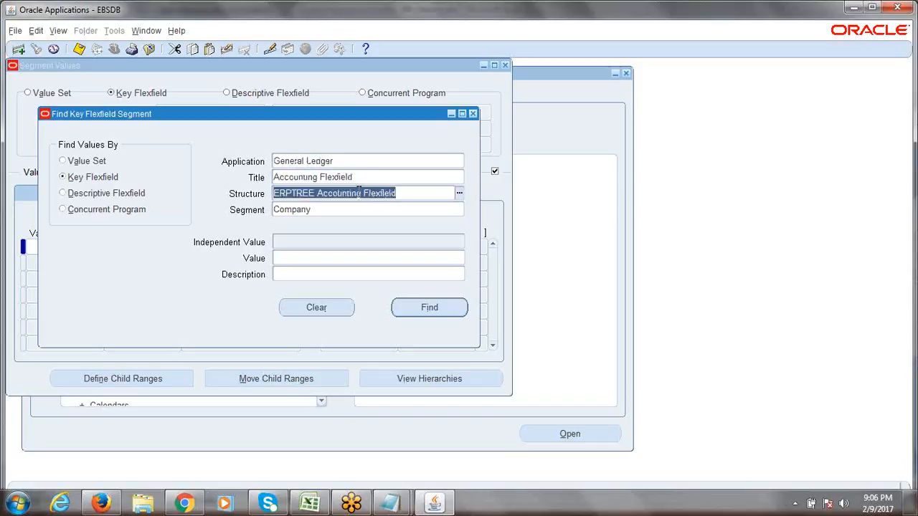
{"action": "left_click", "coordinate": [340, 210]}
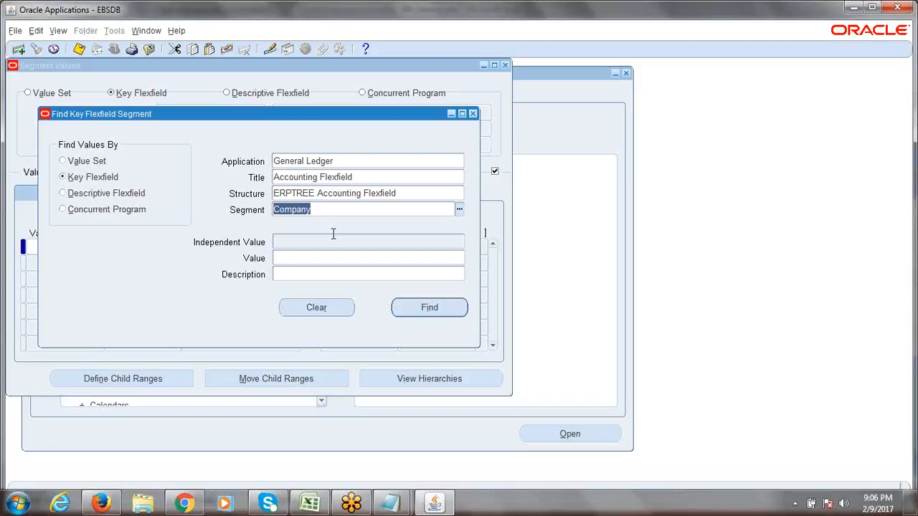
{"action": "left_click", "coordinate": [63, 162]}
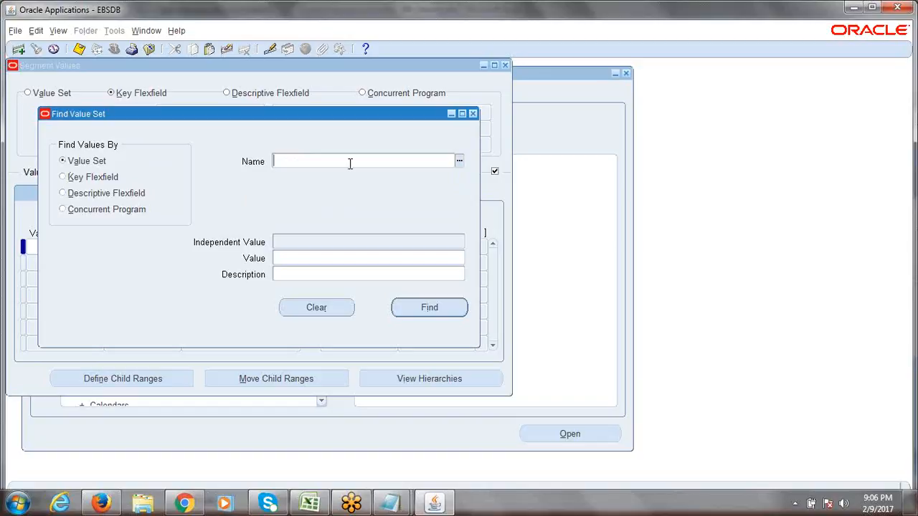
- Find the ERPTREE Company value set's values, listing 1000, 2000 and 3000
{"action": "type", "text": "erptree"}
{"action": "key", "text": "Tab"}
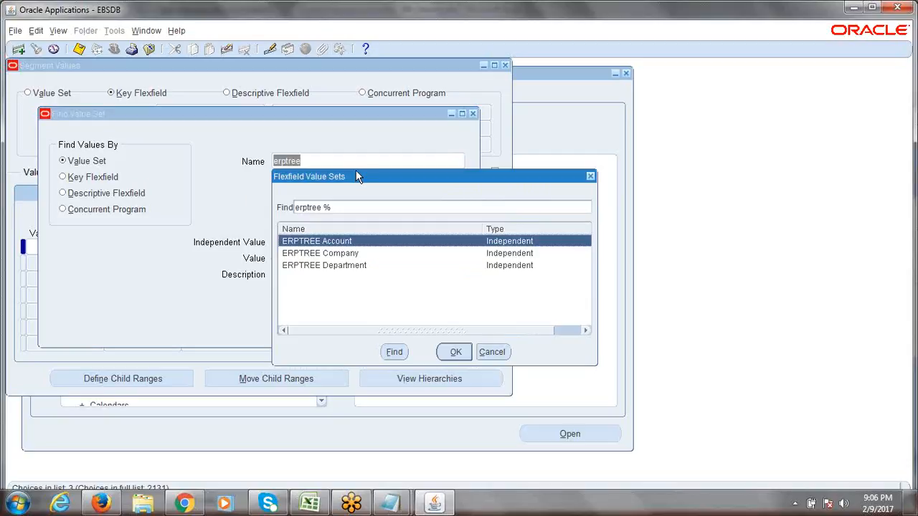
{"action": "left_click", "coordinate": [335, 254]}
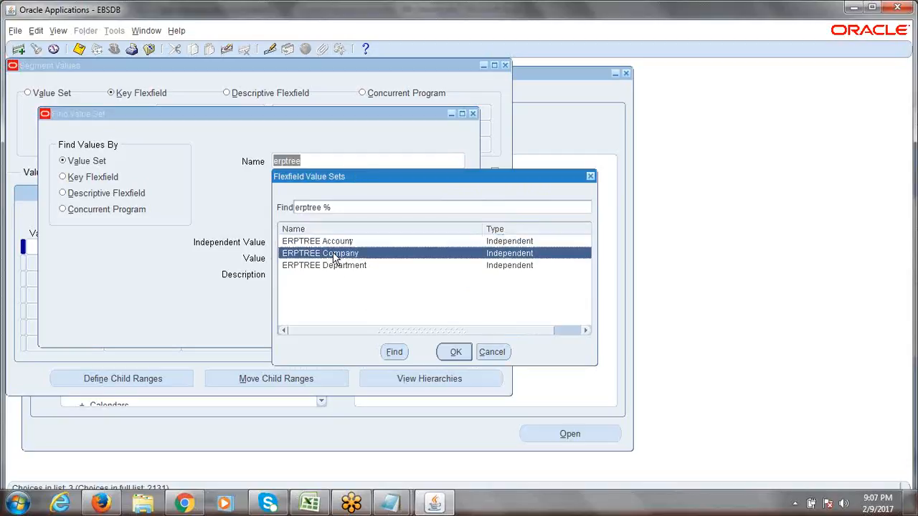
{"action": "left_click", "coordinate": [452, 351]}
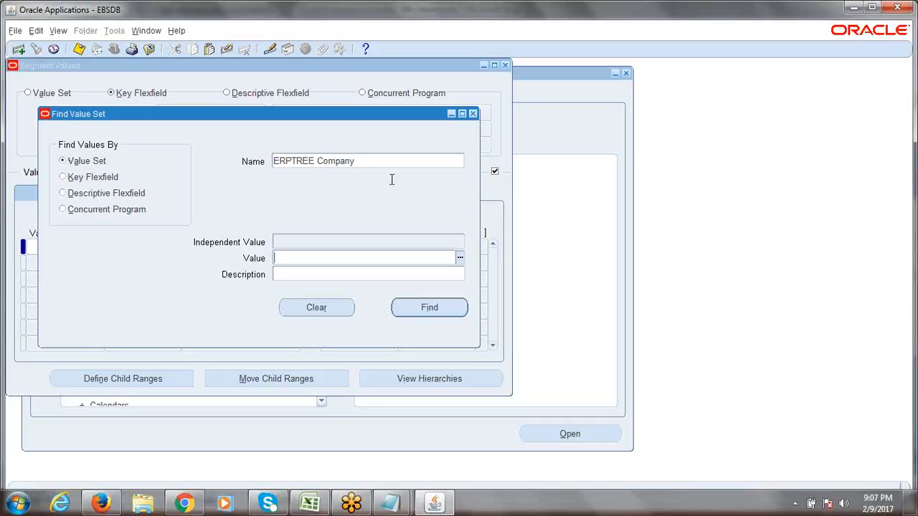
{"action": "left_click", "coordinate": [377, 163]}
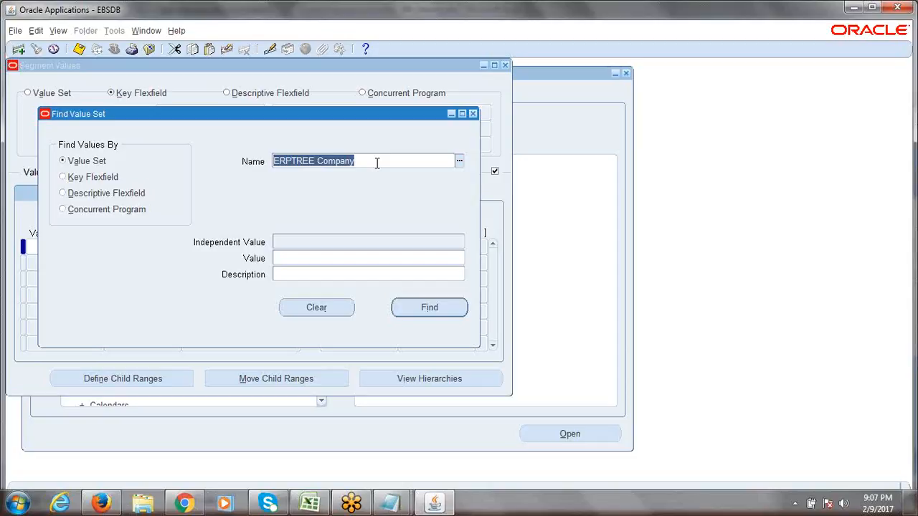
{"action": "left_click", "coordinate": [377, 163]}
{"action": "left_click", "coordinate": [433, 309]}
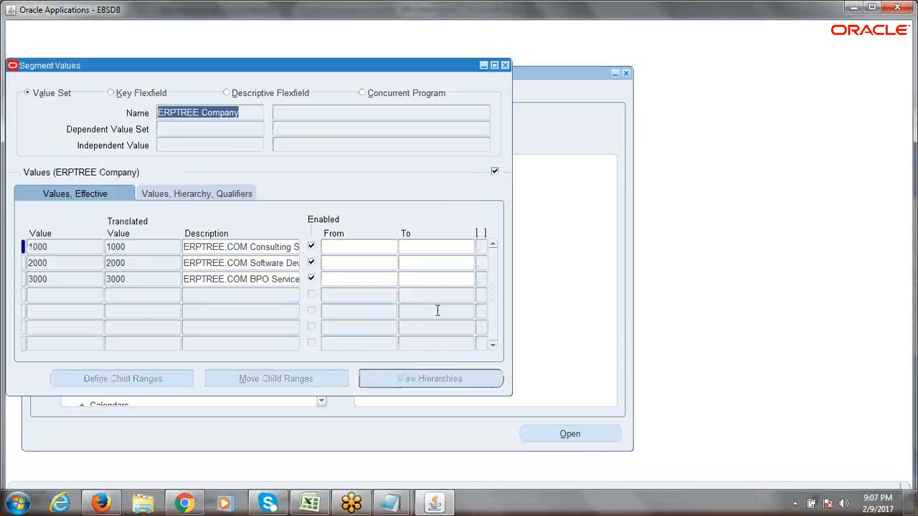
- Add enabled value 4000 described as 'ERPTREE.COM Trainings' and show its qualifier details
{"action": "left_click_drag", "start_coordinate": [244, 112], "coordinate": [164, 113]}
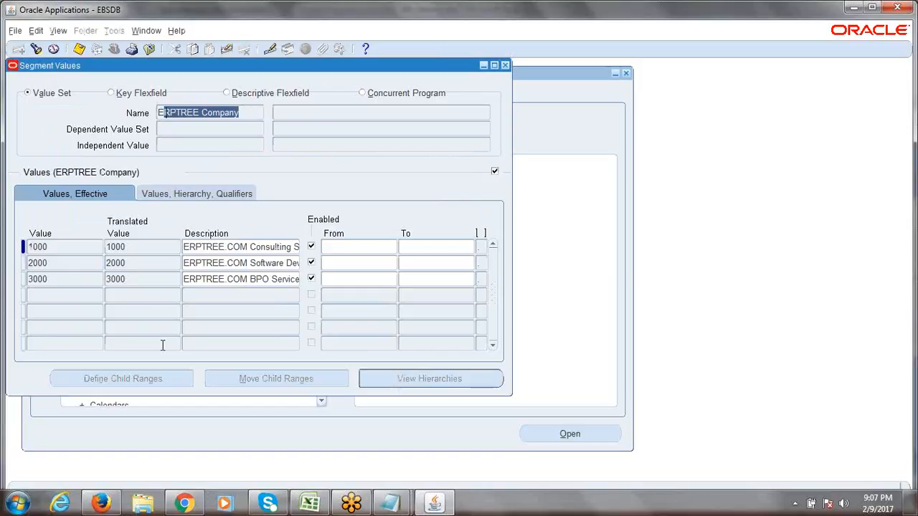
{"action": "left_click", "coordinate": [59, 295]}
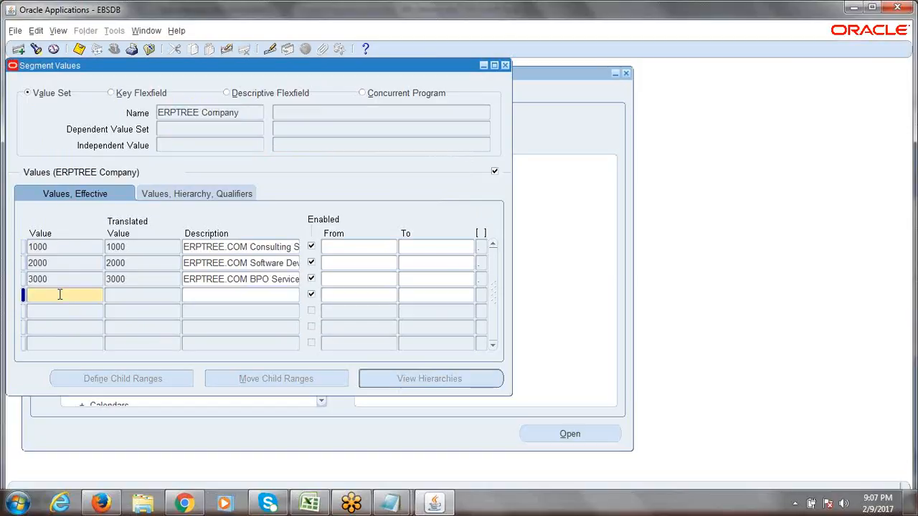
{"action": "type", "text": "4000"}
{"action": "key", "text": "Tab"}
{"action": "type", "text": "ERPTREE"}
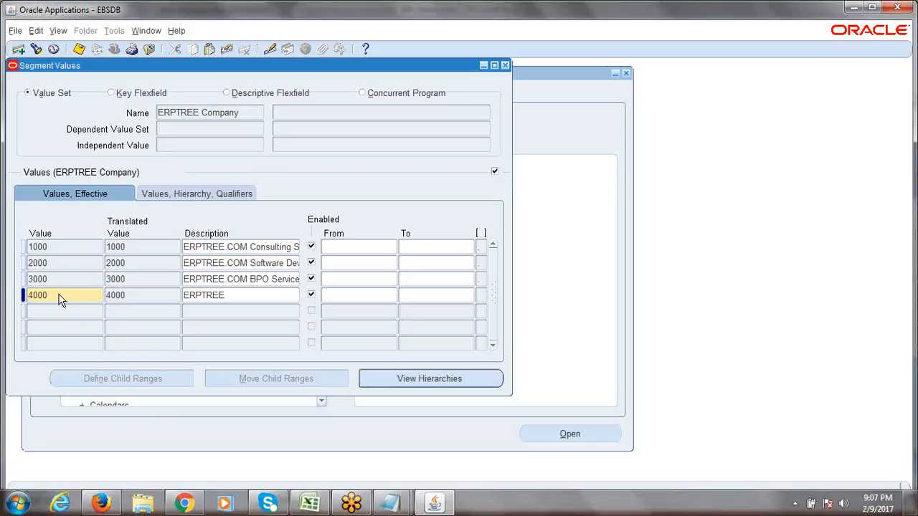
{"action": "type", "text": ".COM Trainings"}
{"action": "left_click", "coordinate": [192, 195]}
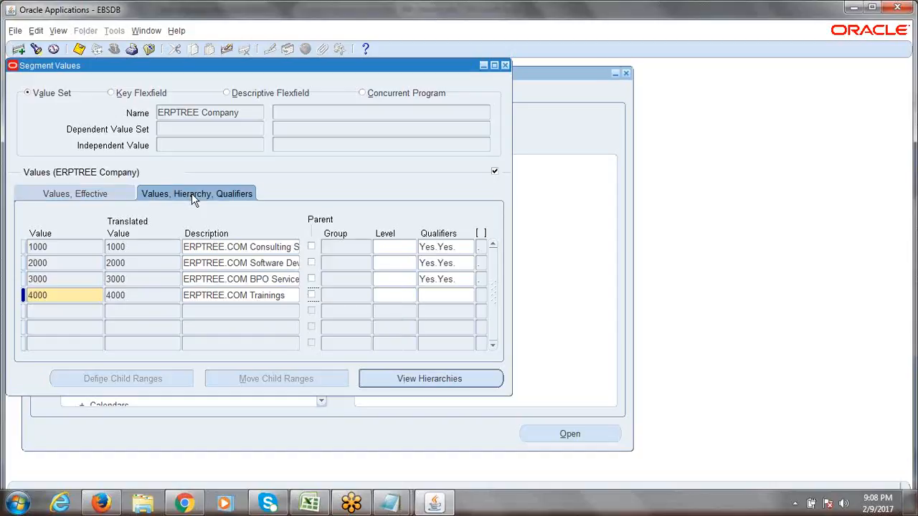
- Give value 4000 Yes/Yes budgeting and posting qualifiers and save it to ERPTREE Company
{"action": "left_click", "coordinate": [444, 295]}
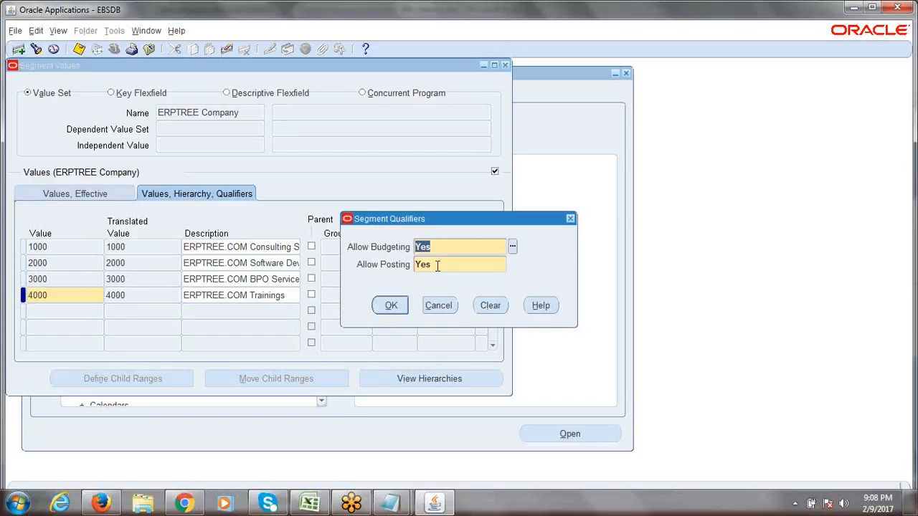
{"action": "left_click", "coordinate": [391, 305]}
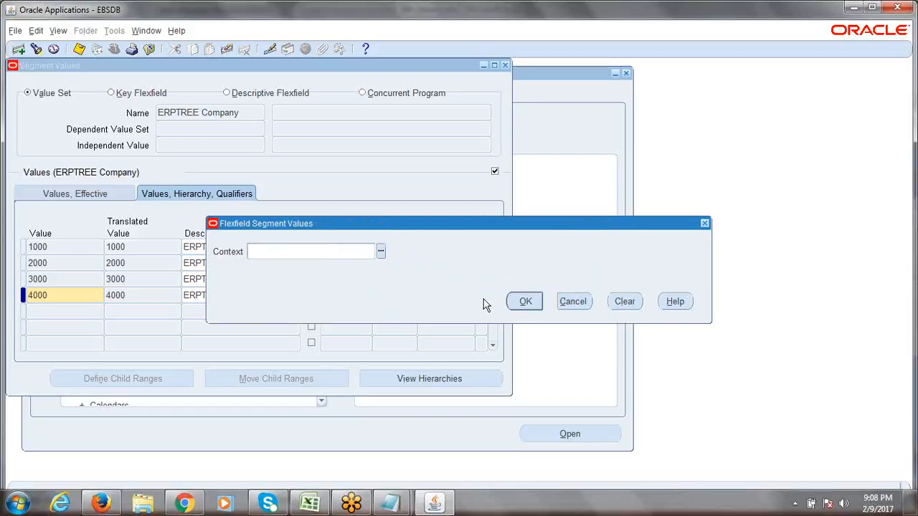
{"action": "left_click", "coordinate": [526, 307]}
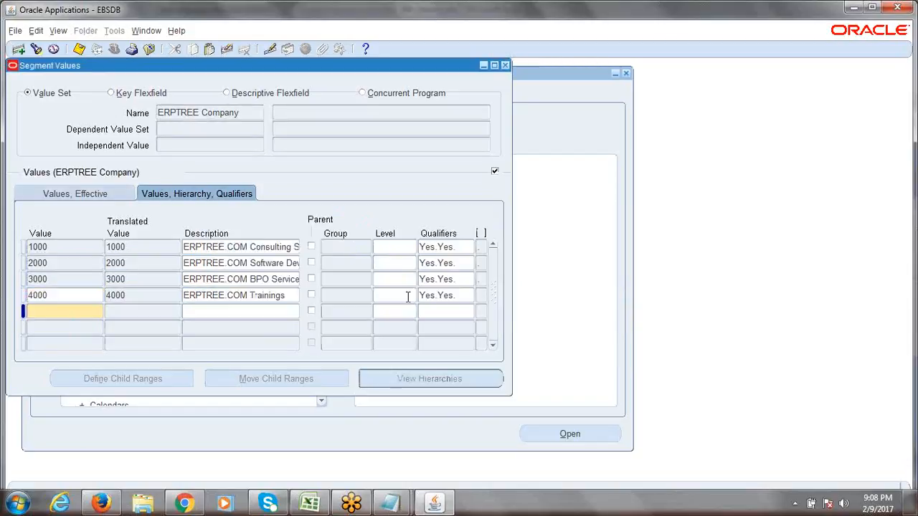
{"action": "key", "text": "ctrl+s"}
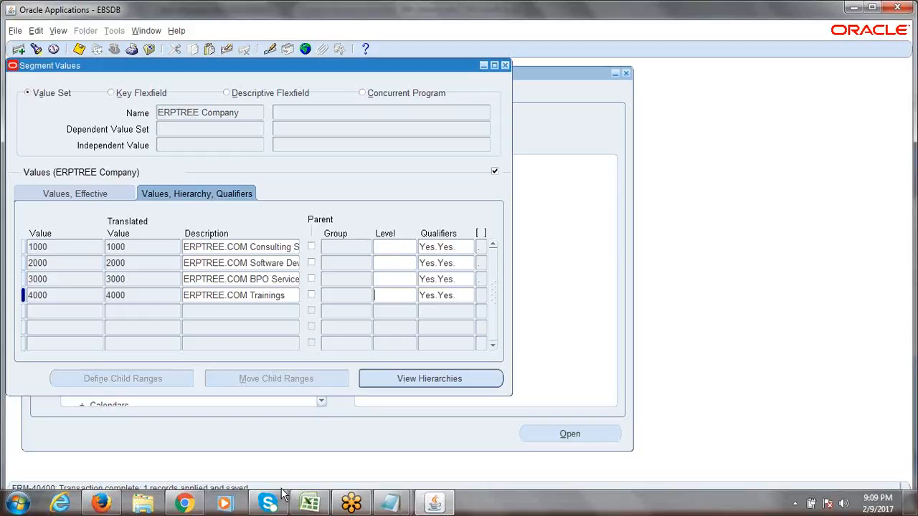
- Switch to the 6th_Session.xlsx notes in Excel to review the Chart of Accounts setup steps
{"action": "left_click", "coordinate": [310, 503]}
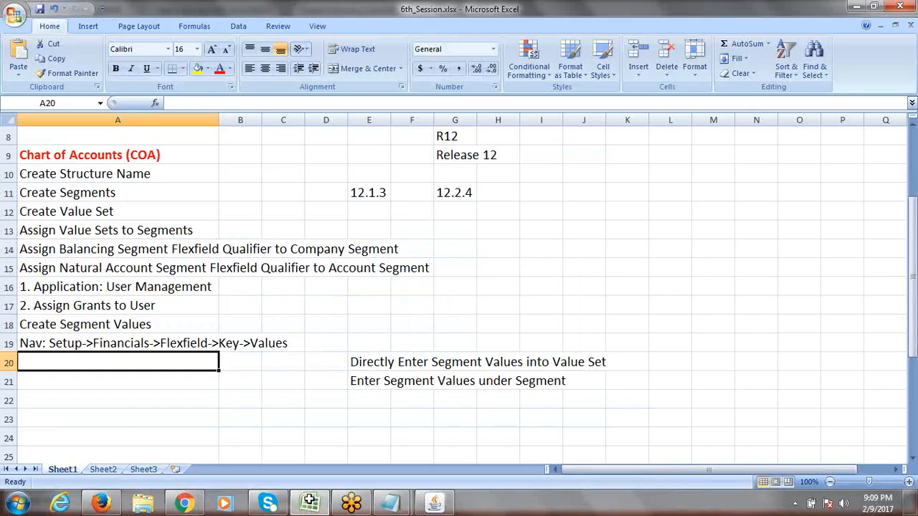
{"action": "mouse_move", "coordinate": [913, 280]}
{"action": "left_mouse_down"}
{"action": "mouse_move", "coordinate": [916, 172]}
{"action": "mouse_move", "coordinate": [917, 266]}
{"action": "left_mouse_up"}
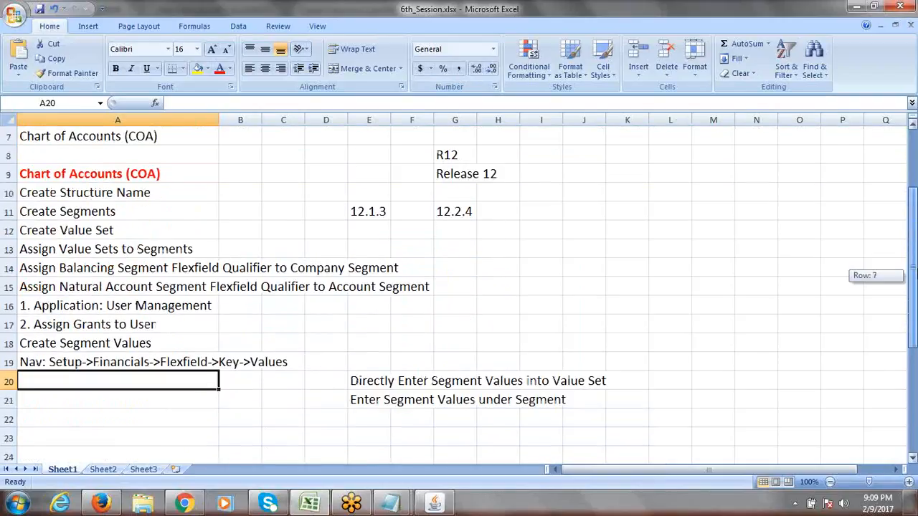
{"action": "left_click", "coordinate": [649, 15]}
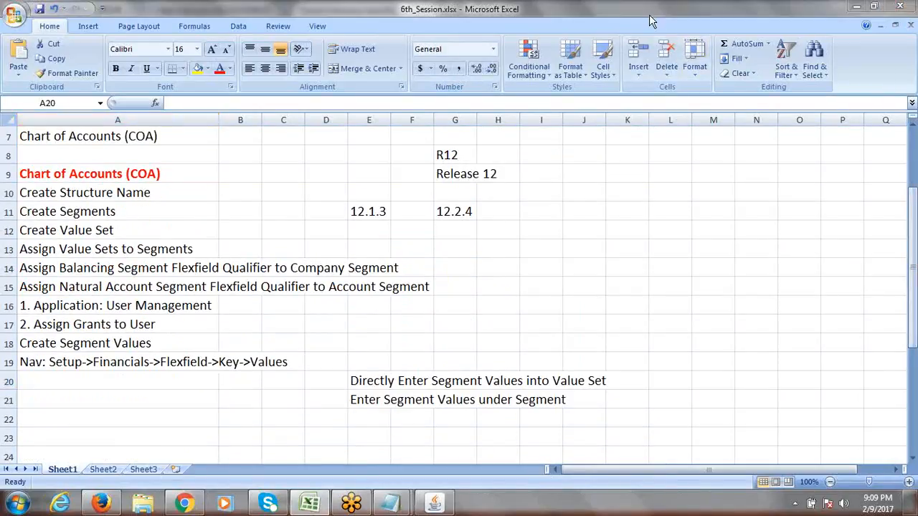
{"action": "left_click", "coordinate": [649, 14]}
- Bring the Oracle Segment Values form back to the front and shift its window down and right
{"action": "left_click", "coordinate": [434, 502]}
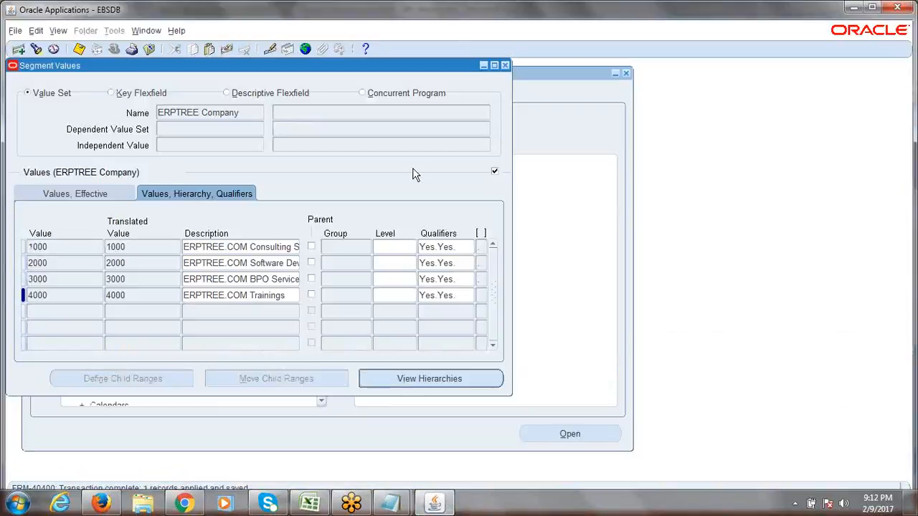
{"action": "left_click", "coordinate": [431, 8]}
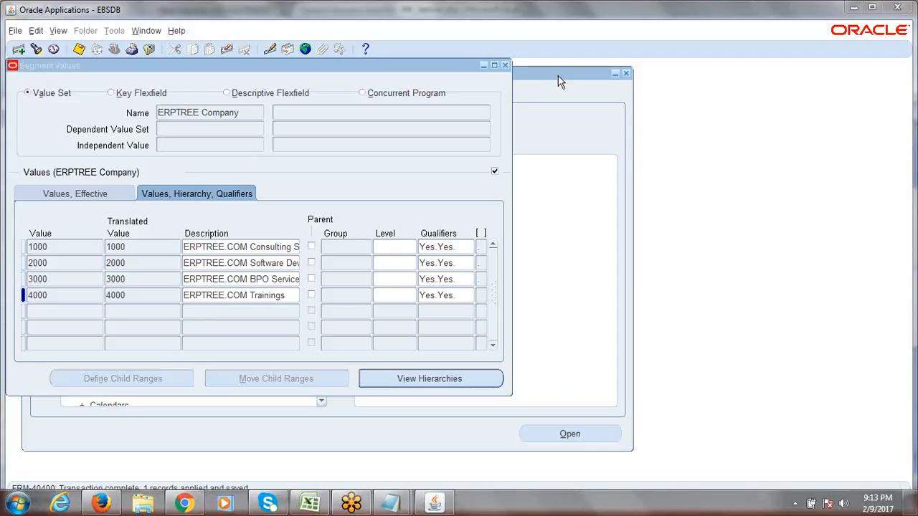
{"action": "left_click", "coordinate": [459, 68]}
{"action": "left_click_drag", "start_coordinate": [488, 74], "coordinate": [492, 81]}
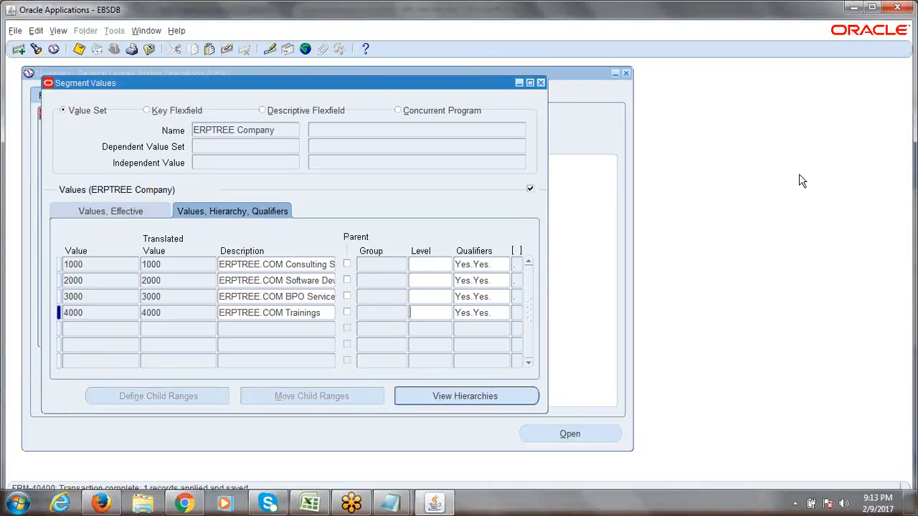
{"action": "left_click", "coordinate": [838, 217]}
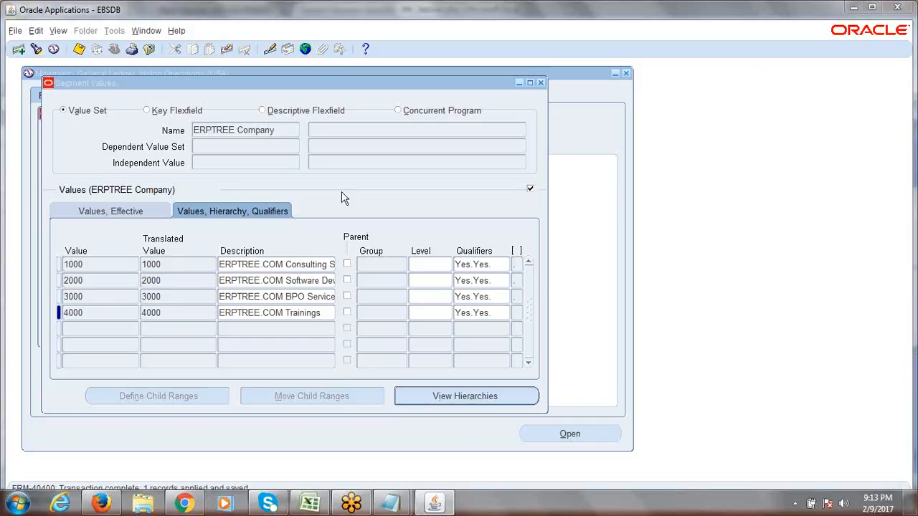
{"action": "left_click", "coordinate": [138, 209]}
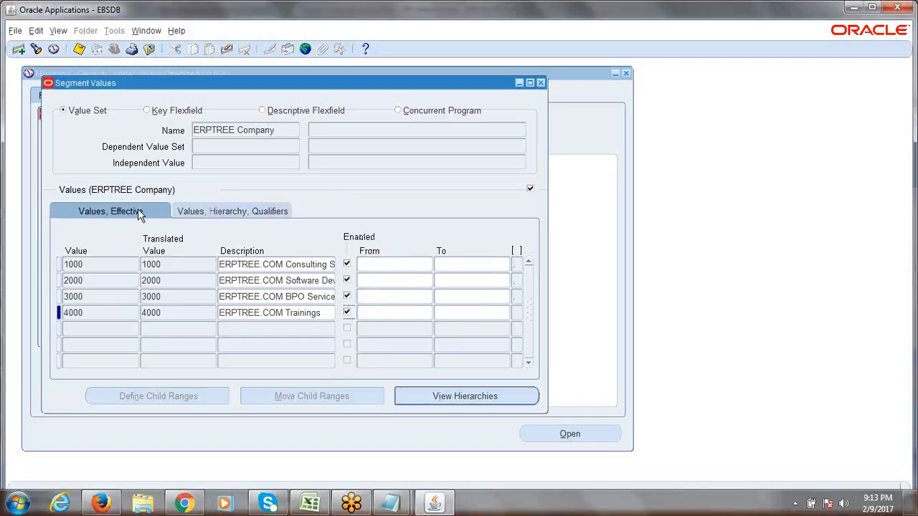
{"action": "left_click", "coordinate": [177, 210]}
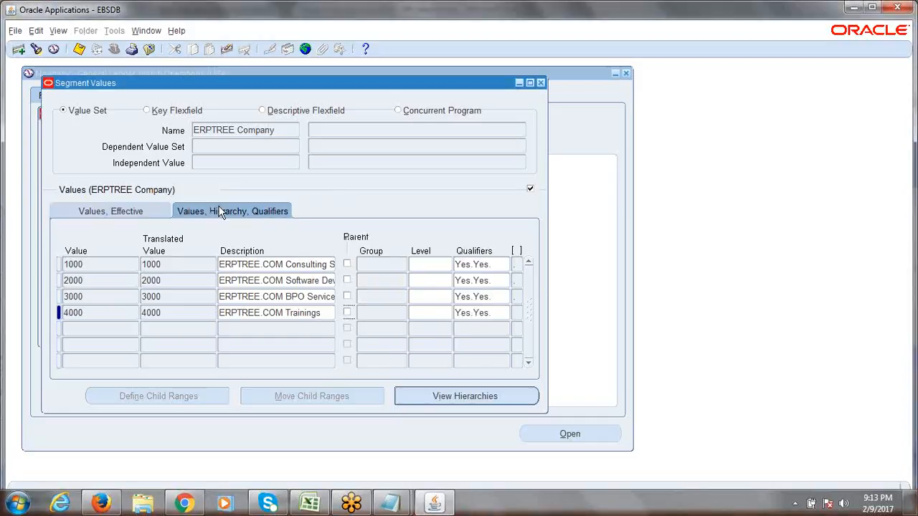
{"action": "left_click", "coordinate": [79, 50]}
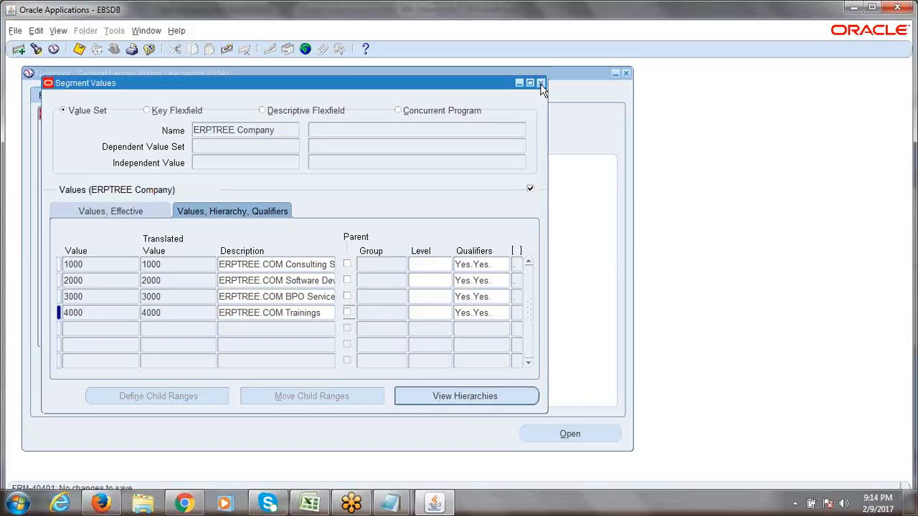
- Close Segment Values, acknowledge the hierarchy compile notice, and collapse the Navigator tree to top level
{"action": "left_click", "coordinate": [541, 84]}
{"action": "left_click", "coordinate": [557, 294]}
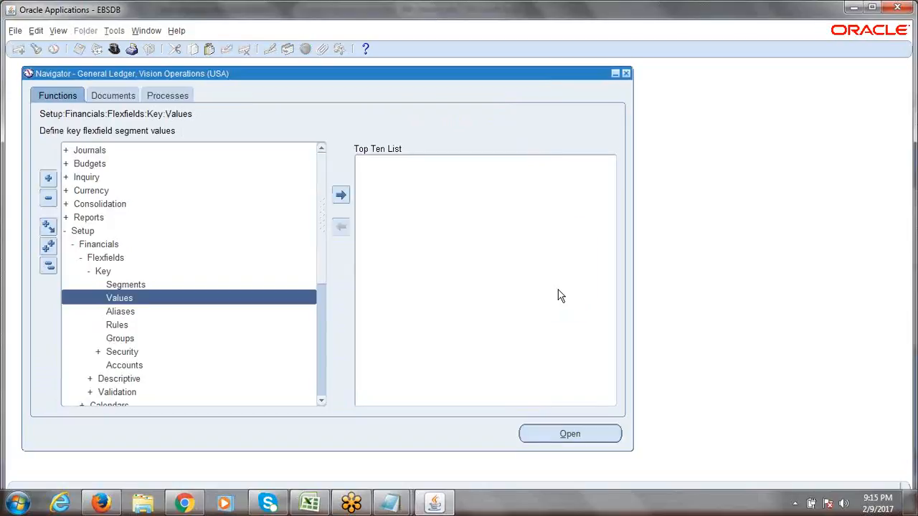
{"action": "left_click", "coordinate": [48, 268]}
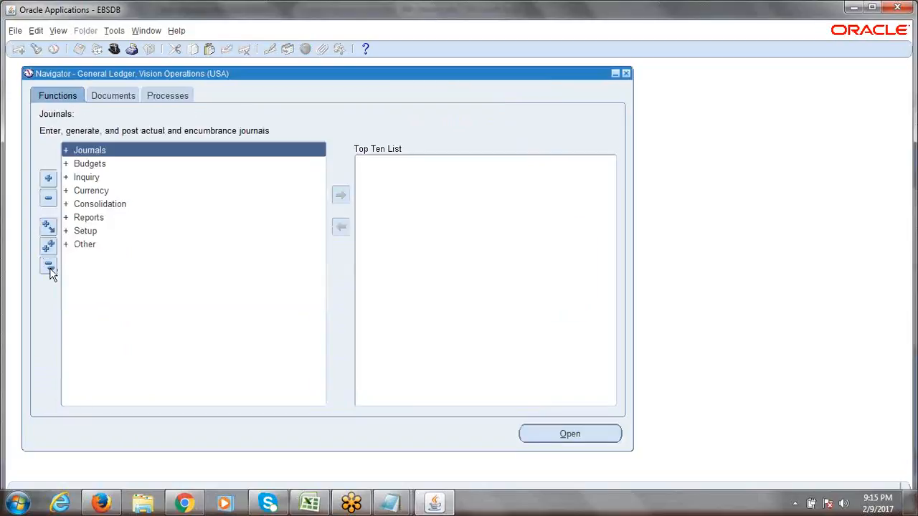
{"action": "left_click", "coordinate": [51, 270]}
{"action": "left_click", "coordinate": [50, 270]}
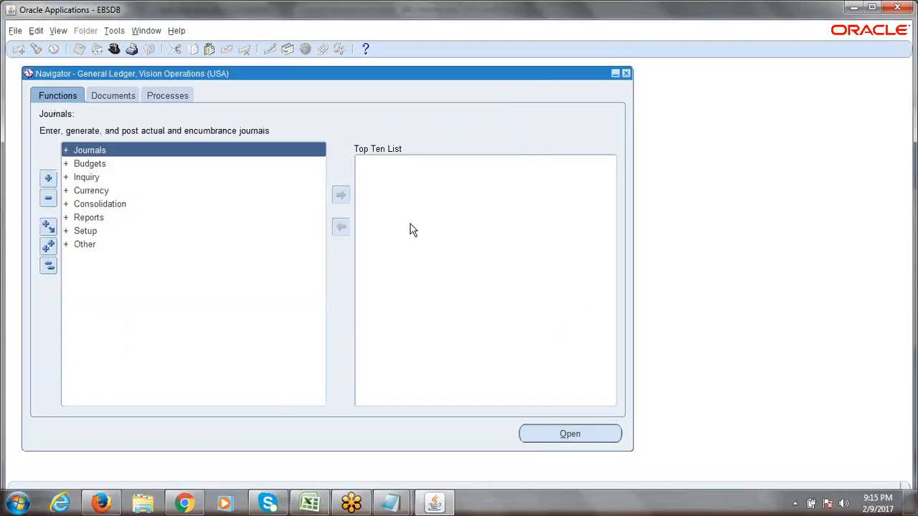